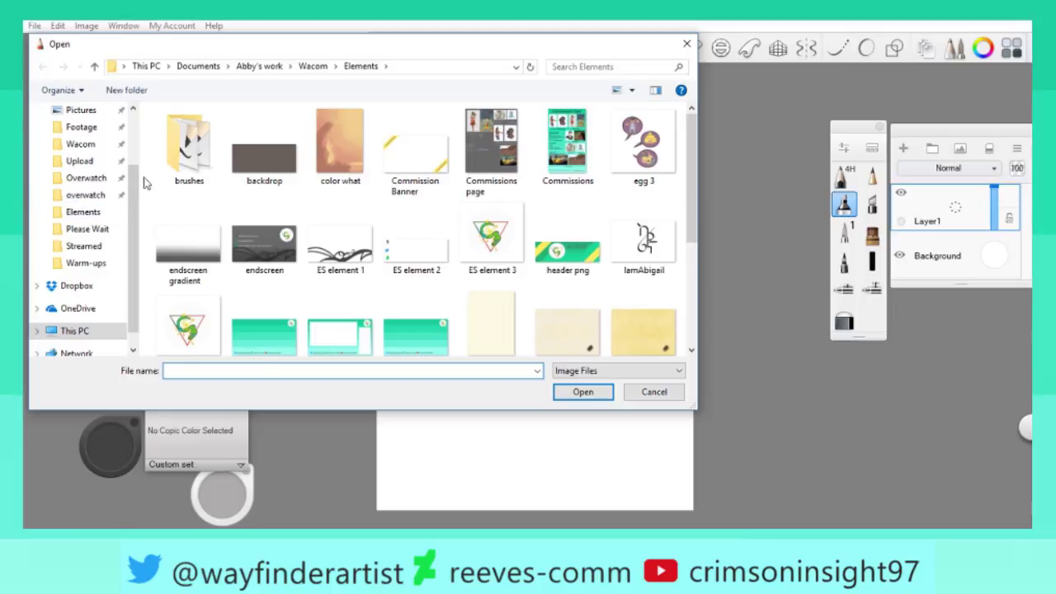
# Browse the Pictures, Documents, Downloads, Wacom and Upload folders for a reference image to import.
pyautogui.click(82, 110)
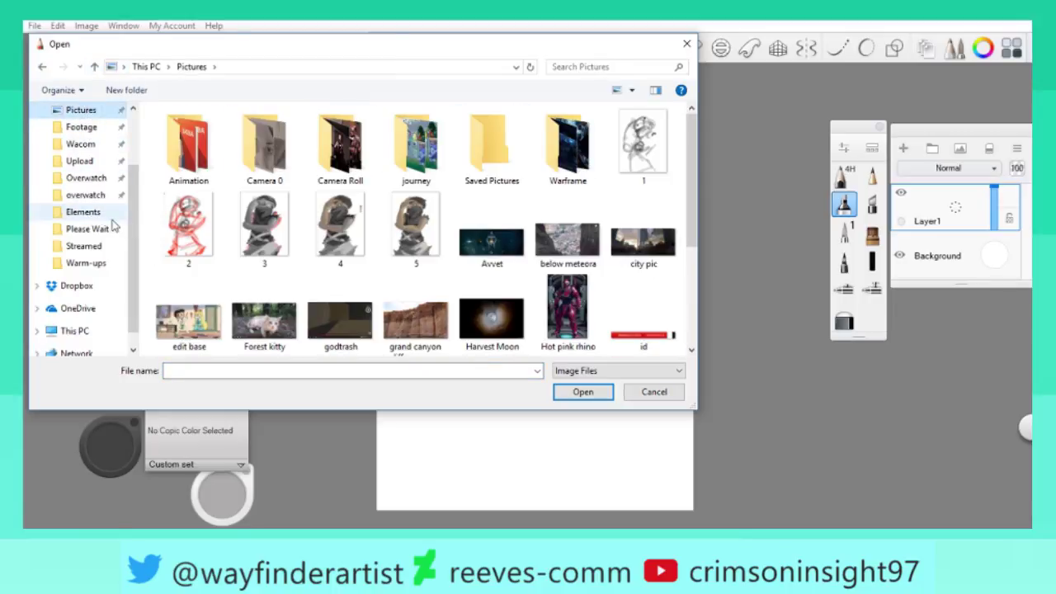
pyautogui.scroll(1, 118, 190)
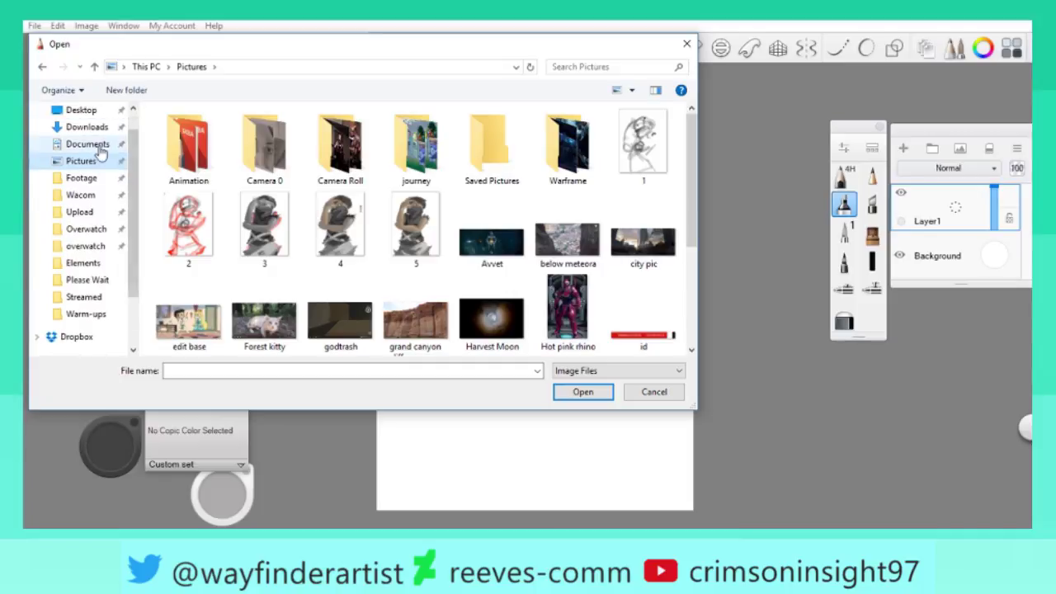
pyautogui.click(87, 145)
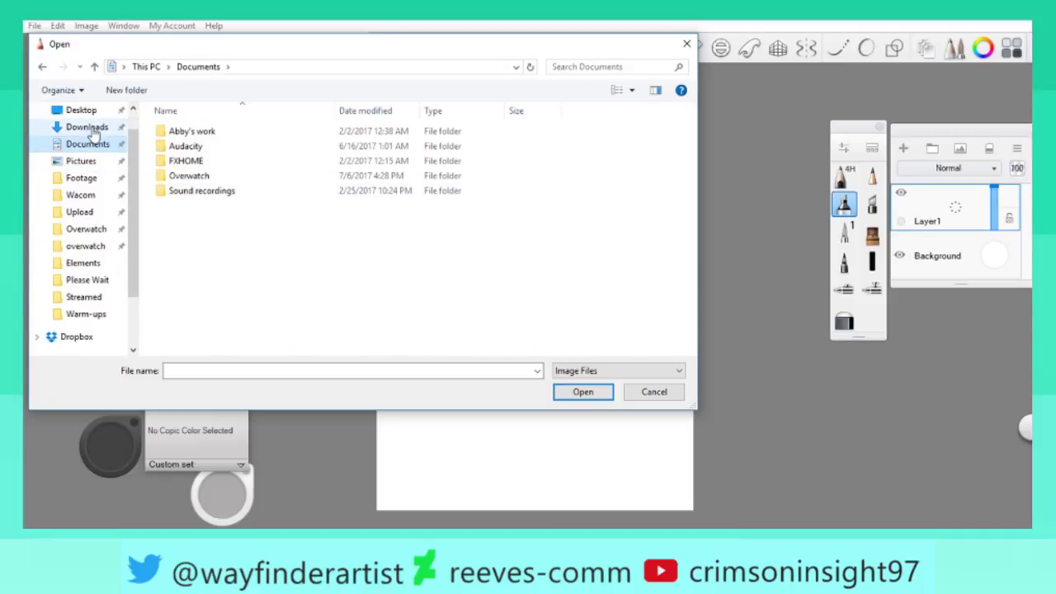
pyautogui.click(89, 128)
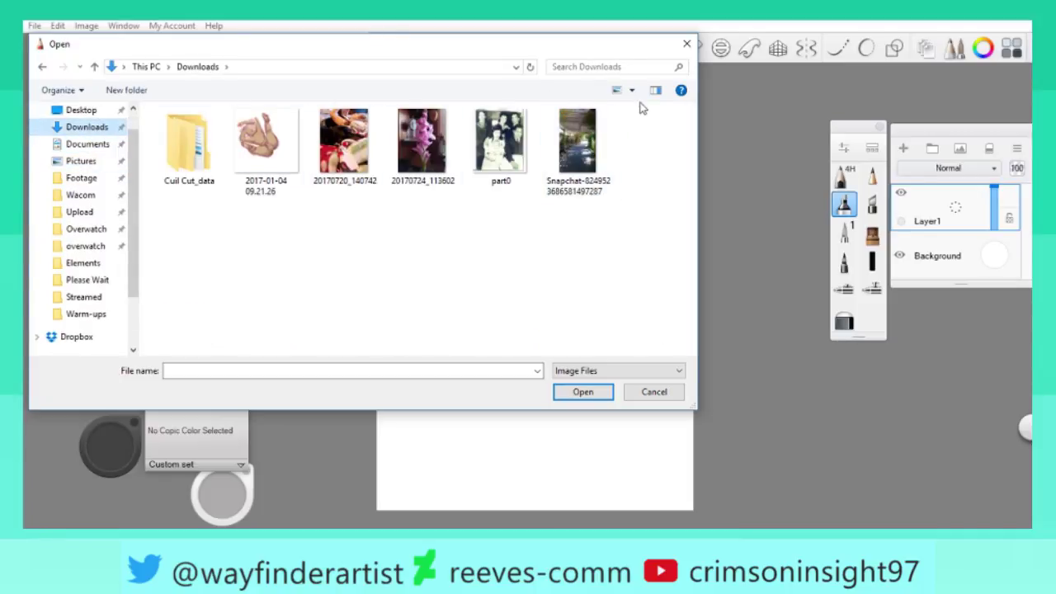
pyautogui.click(87, 144)
pyautogui.click(81, 160)
pyautogui.click(87, 144)
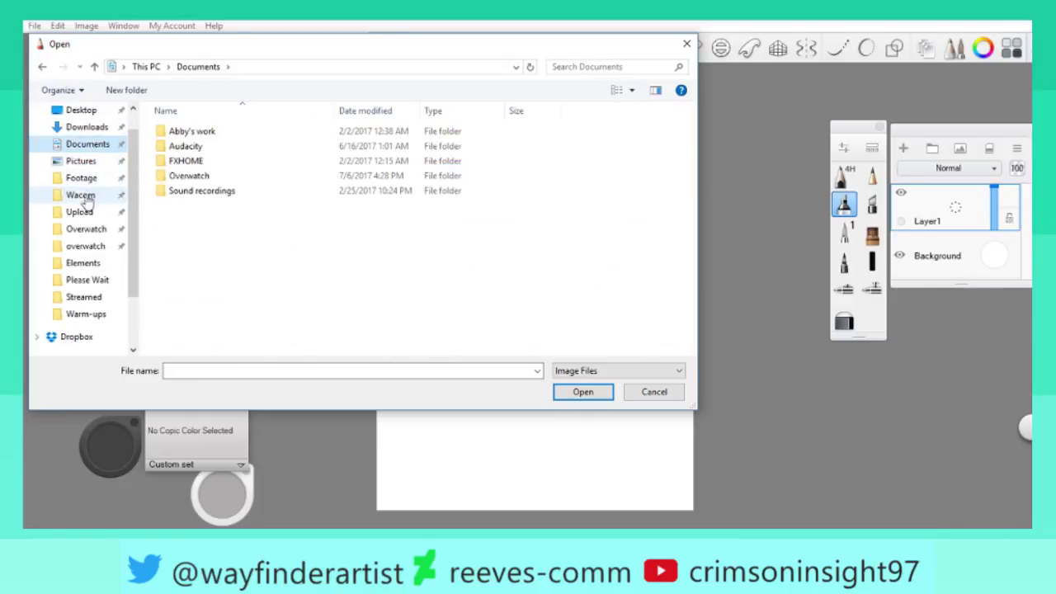
pyautogui.click(80, 195)
pyautogui.click(79, 211)
pyautogui.click(79, 196)
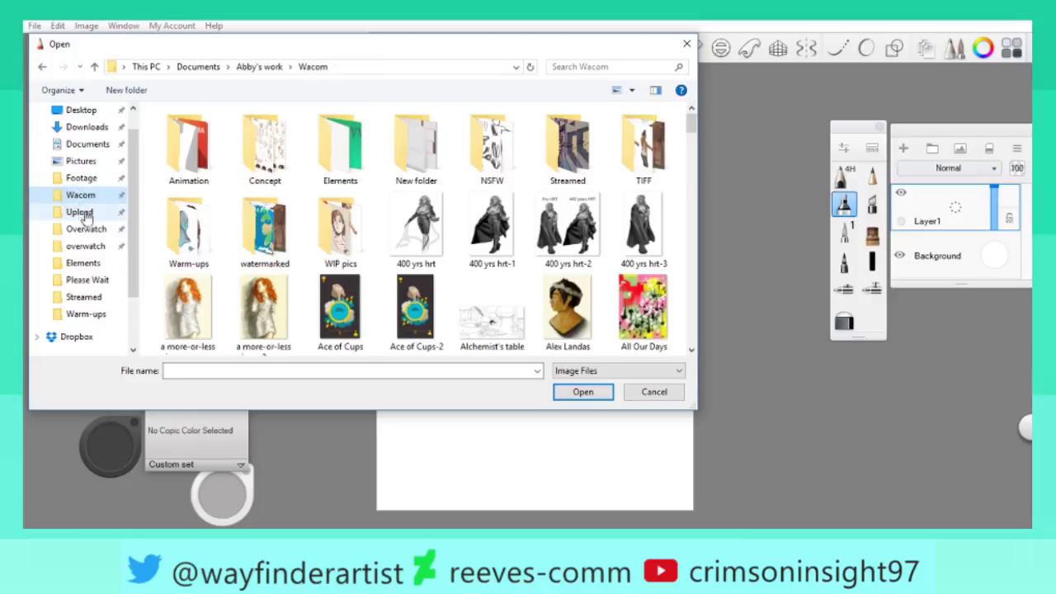
# Import the "Forest kitty" image from the Pictures folder as a reference photo.
pyautogui.click(80, 160)
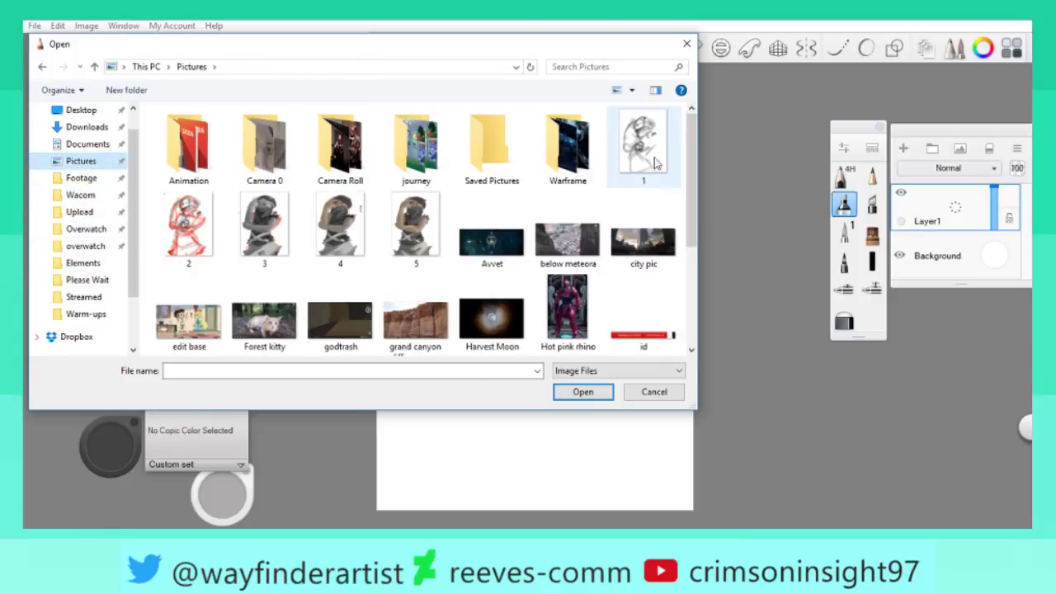
pyautogui.moveTo(691, 158); pyautogui.dragTo(692, 289)
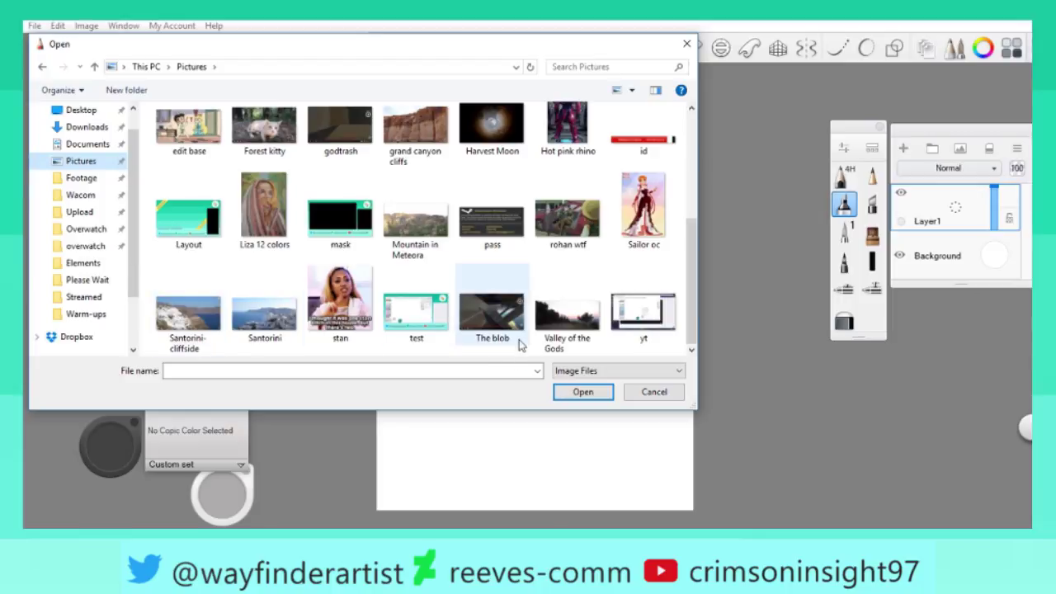
pyautogui.moveTo(687, 288); pyautogui.dragTo(688, 231)
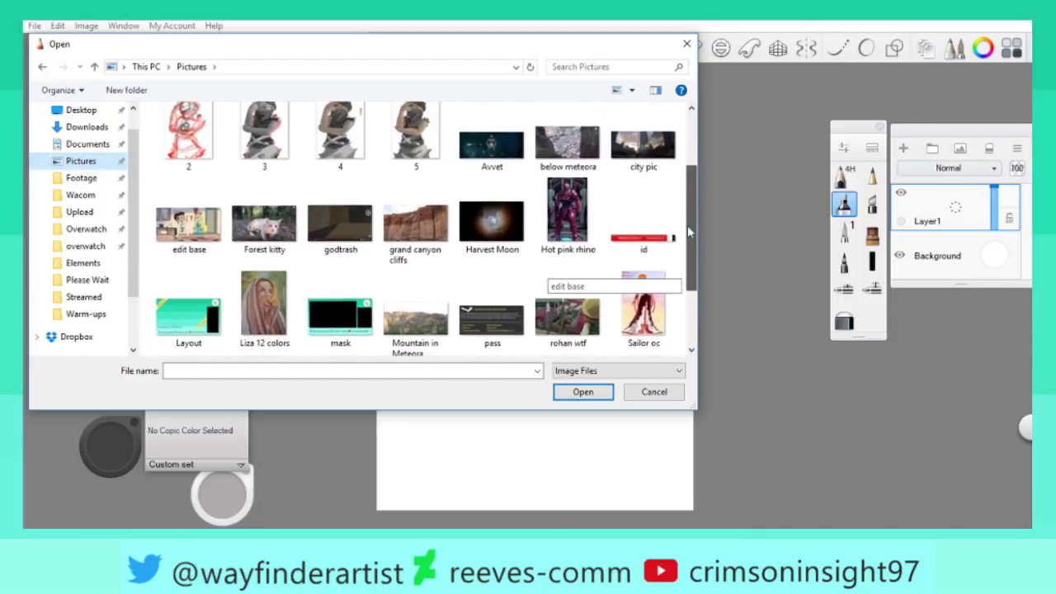
pyautogui.moveTo(687, 227); pyautogui.dragTo(688, 219)
pyautogui.click(298, 256)
pyautogui.click(582, 392)
# Scale up the imported cat photo and place it in the upper-left corner of the page.
pyautogui.moveTo(983, 388); pyautogui.dragTo(570, 283)
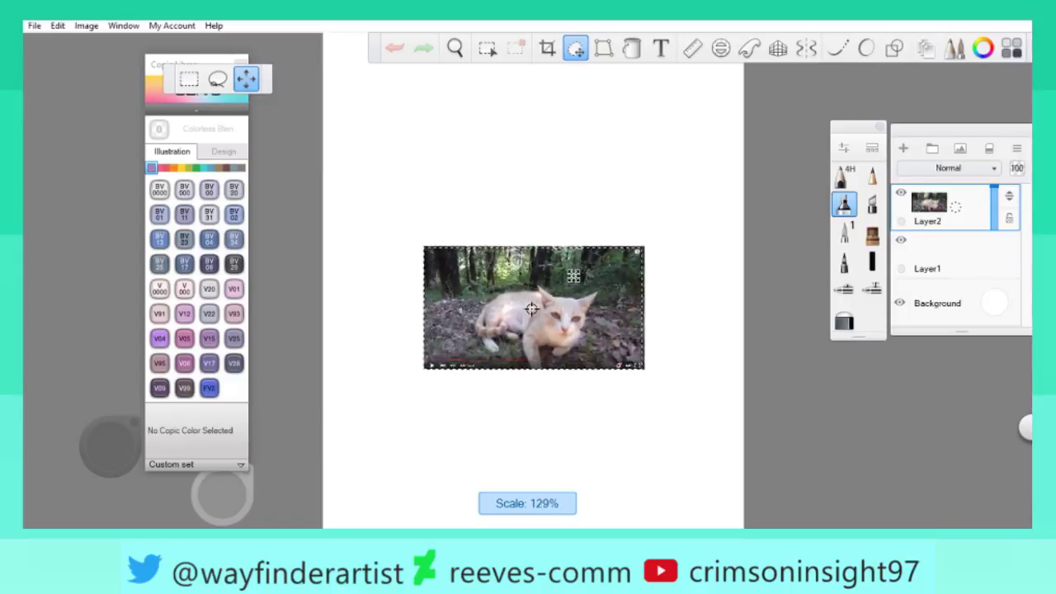
pyautogui.moveTo(684, 354); pyautogui.dragTo(710, 388)
pyautogui.moveTo(649, 229); pyautogui.dragTo(669, 325)
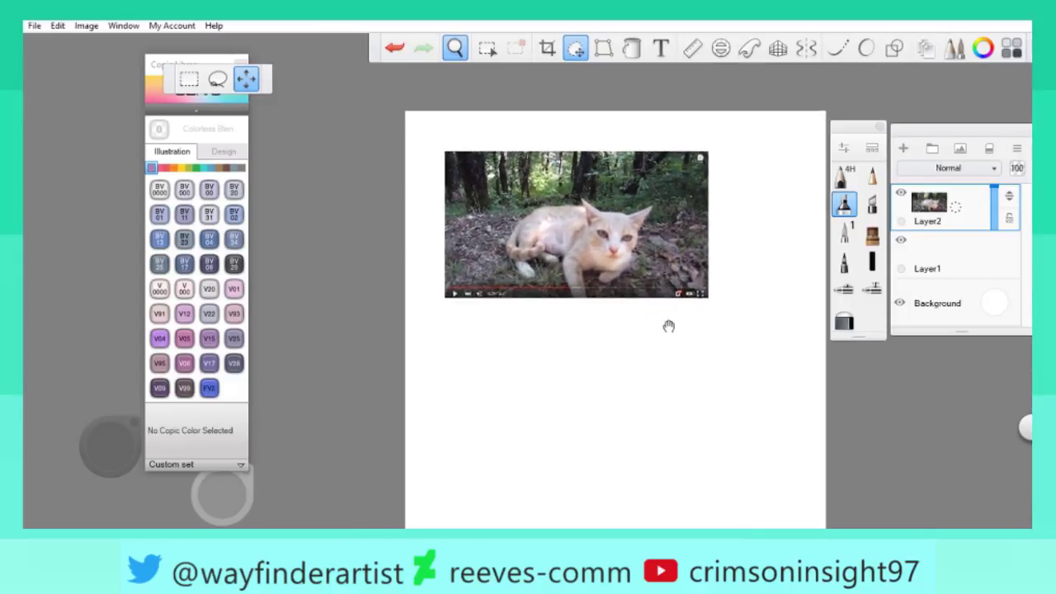
pyautogui.moveTo(731, 301); pyautogui.dragTo(462, 228)
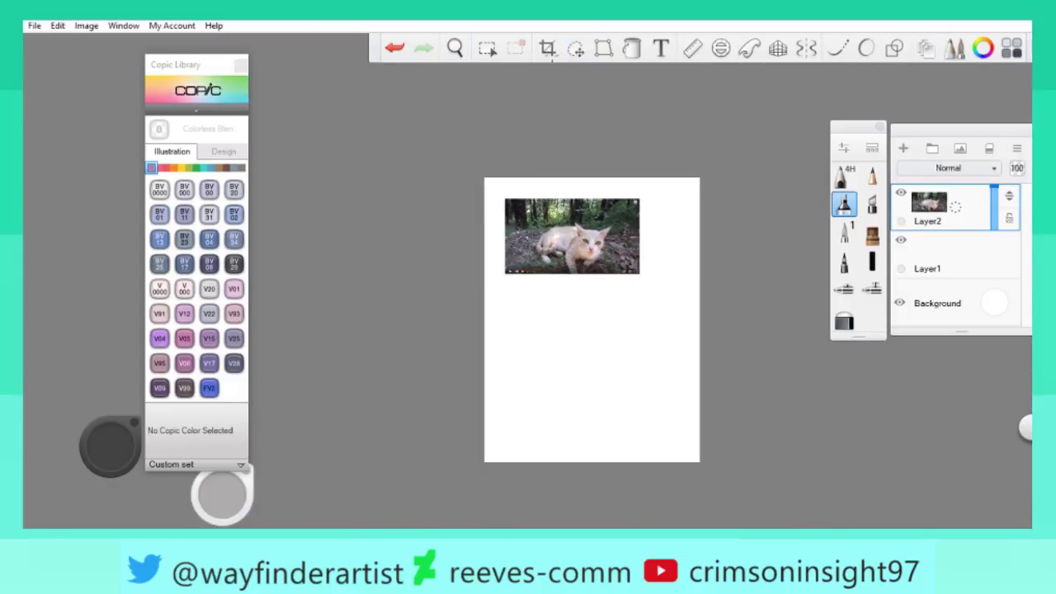
# Extend the canvas to the right with the Crop tool, to about 4286 × 2955 px.
pyautogui.click(547, 47)
pyautogui.moveTo(700, 360); pyautogui.dragTo(890, 361)
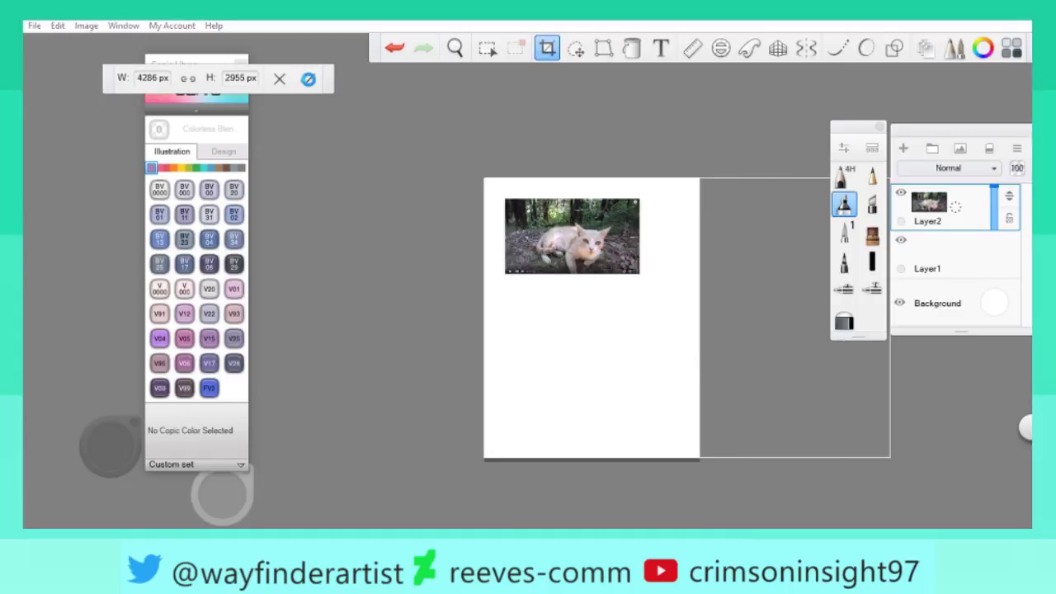
pyautogui.click(307, 78)
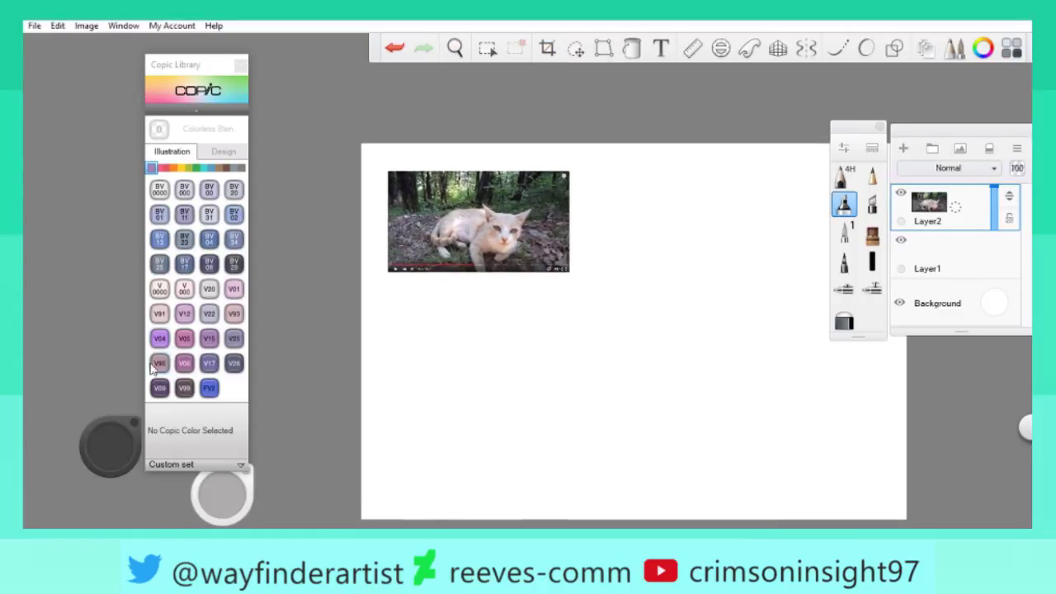
# Sketch the cat's head on Layer1 as a circle with two pointed ears.
pyautogui.moveTo(693, 386); pyautogui.dragTo(767, 421)
pyautogui.hotkey('ctrl', 'z')
pyautogui.click(967, 266)
pyautogui.moveTo(655, 379)
pyautogui.mouseDown()
pyautogui.moveTo(698, 391)
pyautogui.moveTo(628, 380)
pyautogui.moveTo(647, 401)
pyautogui.mouseUp()
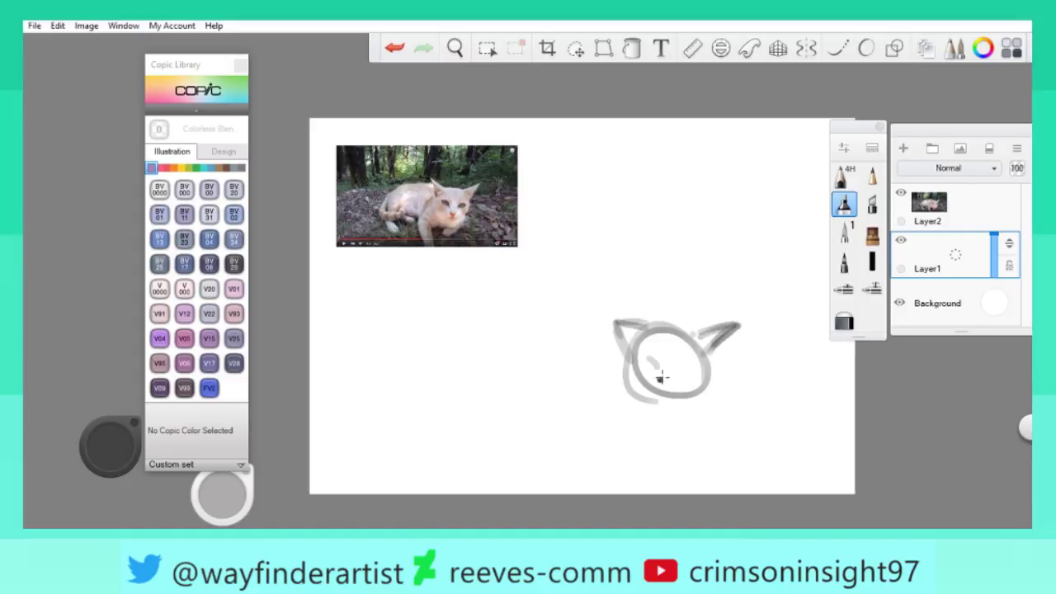
# Rough in the cat's rounded body, face guidelines, chest, front legs and curled paw with loose grey strokes.
pyautogui.moveTo(628, 384)
pyautogui.mouseDown()
pyautogui.moveTo(594, 419)
pyautogui.moveTo(605, 442)
pyautogui.moveTo(595, 421)
pyautogui.moveTo(639, 463)
pyautogui.moveTo(624, 413)
pyautogui.moveTo(699, 385)
pyautogui.moveTo(601, 363)
pyautogui.mouseUp()
pyautogui.moveTo(508, 351)
pyautogui.mouseDown()
pyautogui.moveTo(524, 391)
pyautogui.moveTo(555, 344)
pyautogui.moveTo(510, 365)
pyautogui.moveTo(529, 334)
pyautogui.moveTo(514, 350)
pyautogui.moveTo(631, 334)
pyautogui.mouseUp()
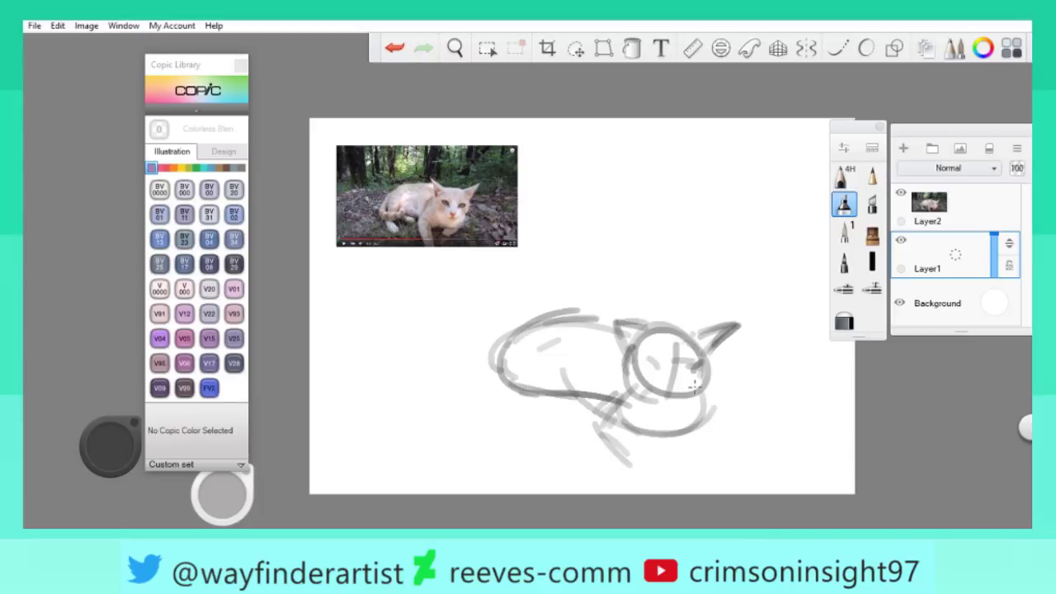
pyautogui.moveTo(694, 383); pyautogui.dragTo(679, 400)
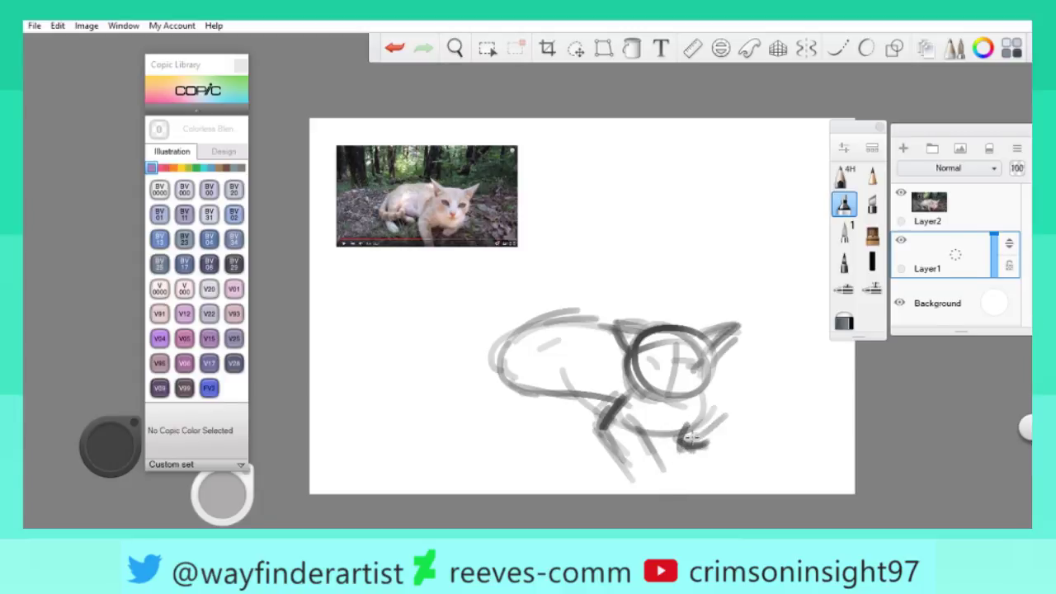
pyautogui.moveTo(714, 403); pyautogui.dragTo(724, 356)
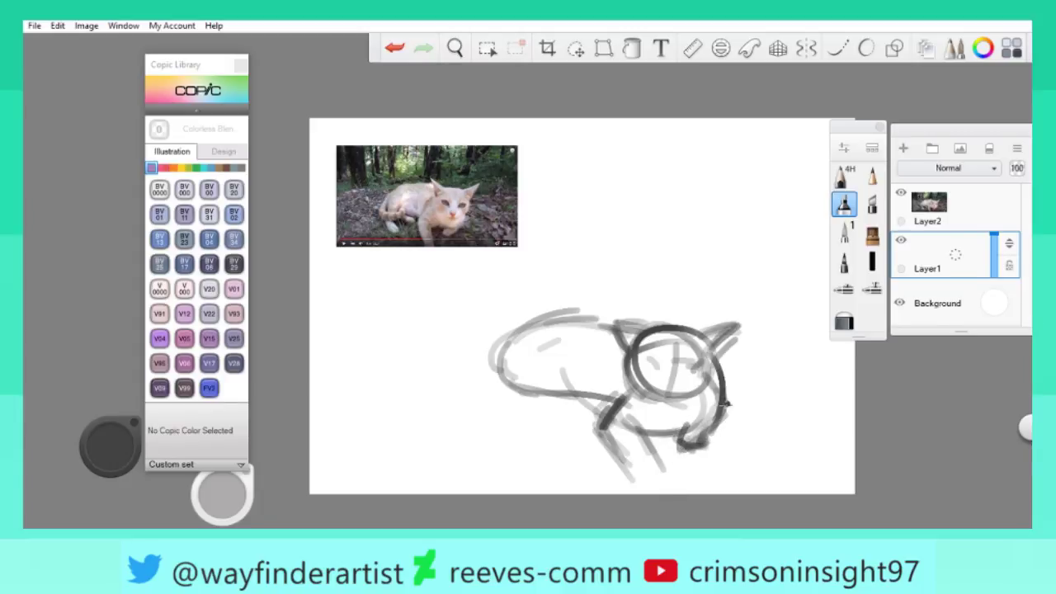
# Sketch the hindquarters and hind legs, and strengthen the outline of the back.
pyautogui.press('space')
pyautogui.moveTo(605, 346); pyautogui.dragTo(705, 350)
pyautogui.moveTo(610, 353)
pyautogui.mouseDown()
pyautogui.moveTo(629, 392)
pyautogui.moveTo(609, 406)
pyautogui.moveTo(672, 390)
pyautogui.mouseUp()
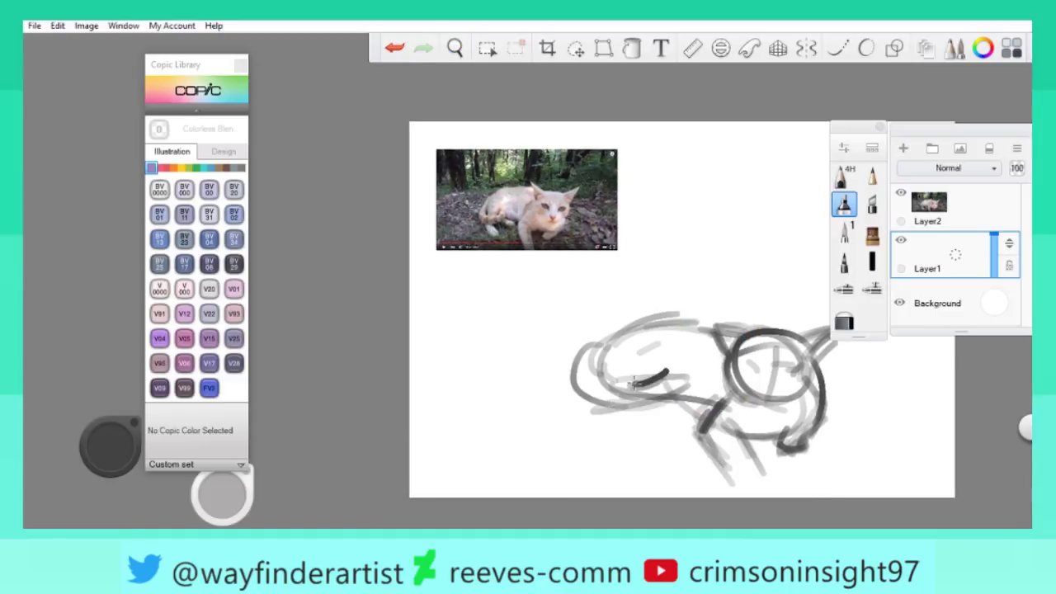
pyautogui.moveTo(571, 394)
pyautogui.mouseDown()
pyautogui.moveTo(666, 394)
pyautogui.moveTo(573, 395)
pyautogui.moveTo(591, 400)
pyautogui.moveTo(558, 378)
pyautogui.moveTo(627, 351)
pyautogui.moveTo(584, 370)
pyautogui.moveTo(628, 349)
pyautogui.moveTo(630, 327)
pyautogui.moveTo(608, 341)
pyautogui.moveTo(711, 326)
pyautogui.mouseUp()
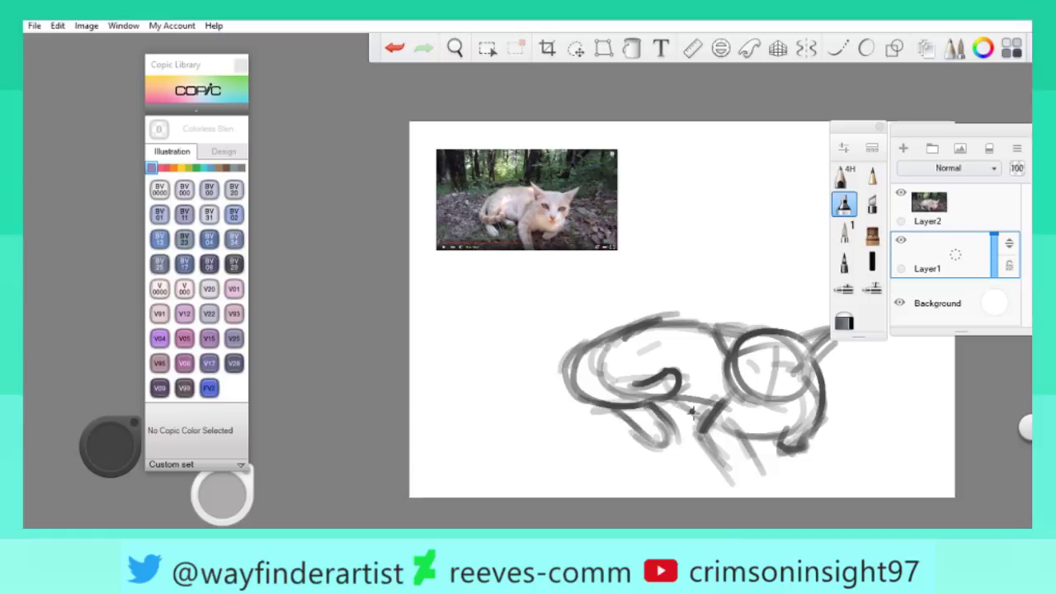
pyautogui.moveTo(691, 400)
pyautogui.mouseDown()
pyautogui.moveTo(641, 353)
pyautogui.moveTo(737, 330)
pyautogui.moveTo(243, 487)
pyautogui.mouseUp()
# Draw both slanted eyes and darken the lower contour of the cat's head.
pyautogui.click(232, 495)
pyautogui.moveTo(618, 388); pyautogui.dragTo(602, 348)
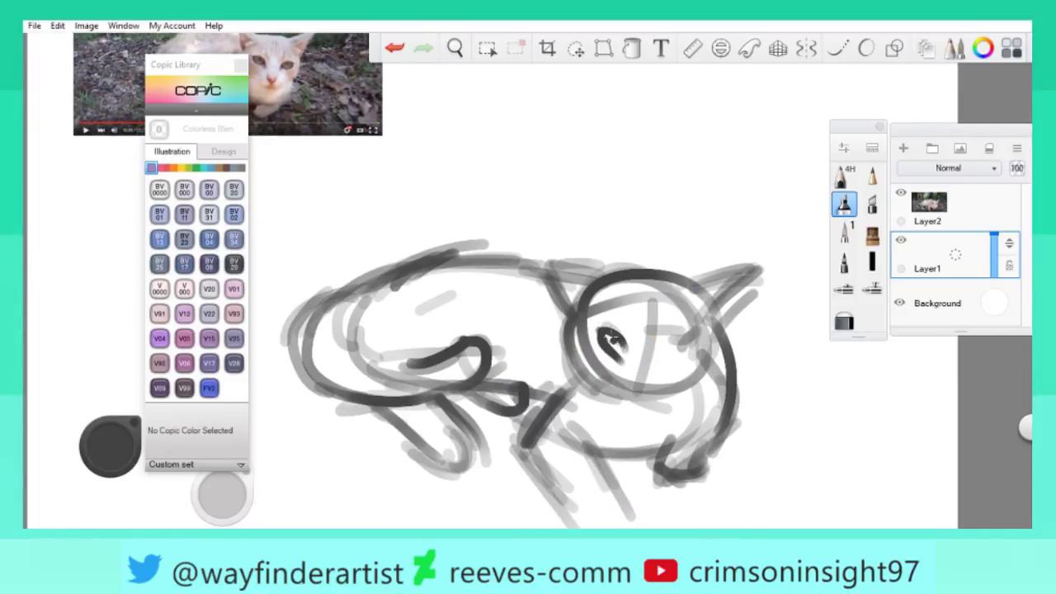
pyautogui.moveTo(523, 278)
pyautogui.mouseDown()
pyautogui.moveTo(659, 360)
pyautogui.moveTo(670, 326)
pyautogui.mouseUp()
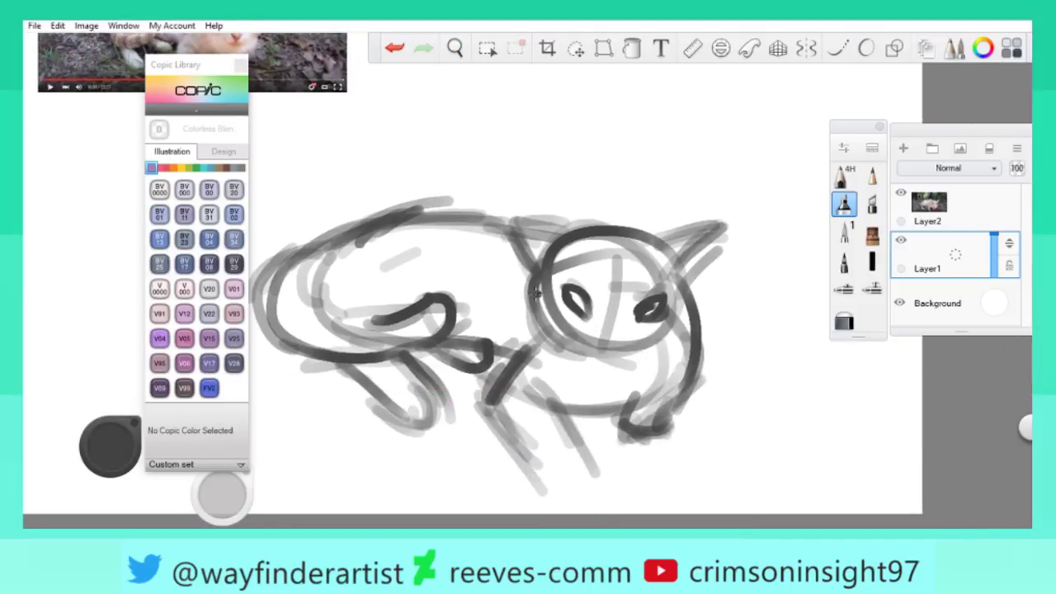
pyautogui.moveTo(536, 292)
pyautogui.mouseDown()
pyautogui.moveTo(593, 370)
pyautogui.moveTo(638, 305)
pyautogui.mouseUp()
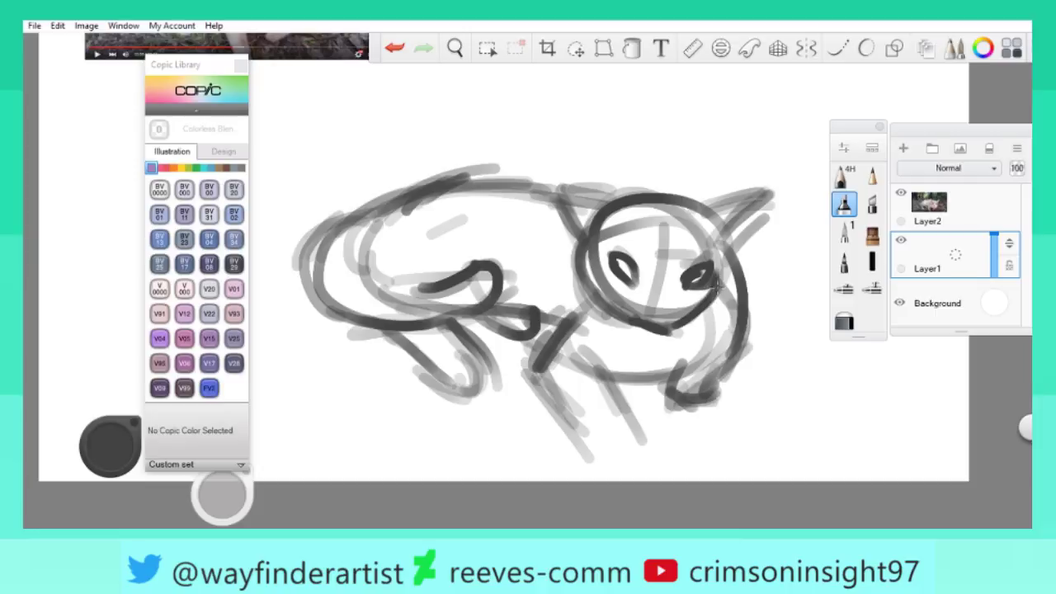
# Darken the tail curve across the hindquarters and add loose marks along the flank.
pyautogui.moveTo(577, 236)
pyautogui.mouseDown()
pyautogui.moveTo(627, 272)
pyautogui.moveTo(662, 252)
pyautogui.moveTo(714, 400)
pyautogui.moveTo(698, 378)
pyautogui.mouseUp()
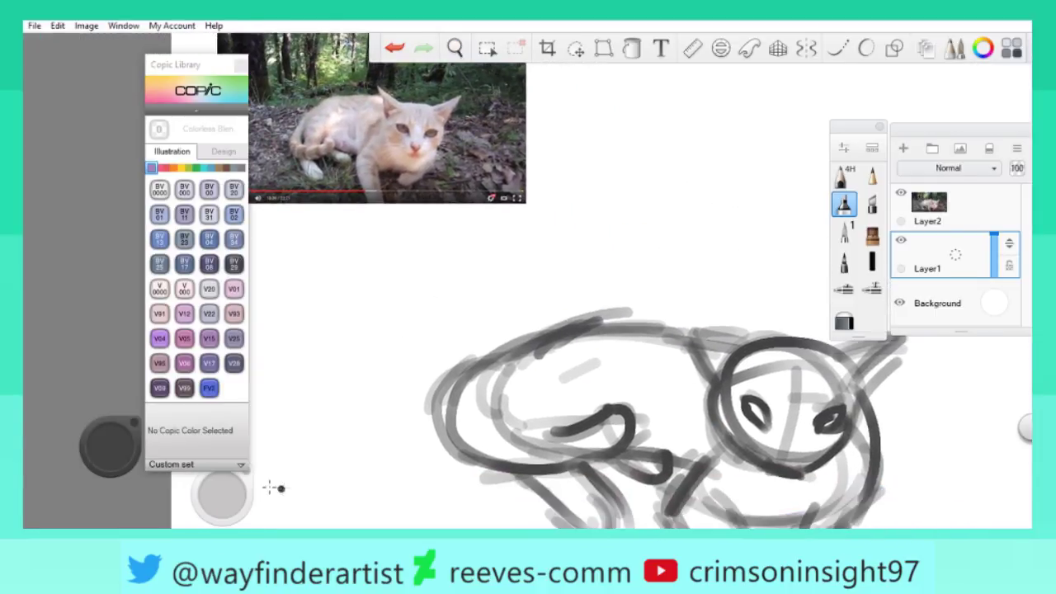
pyautogui.moveTo(608, 358)
pyautogui.mouseDown()
pyautogui.moveTo(521, 345)
pyautogui.moveTo(585, 346)
pyautogui.moveTo(600, 361)
pyautogui.mouseUp()
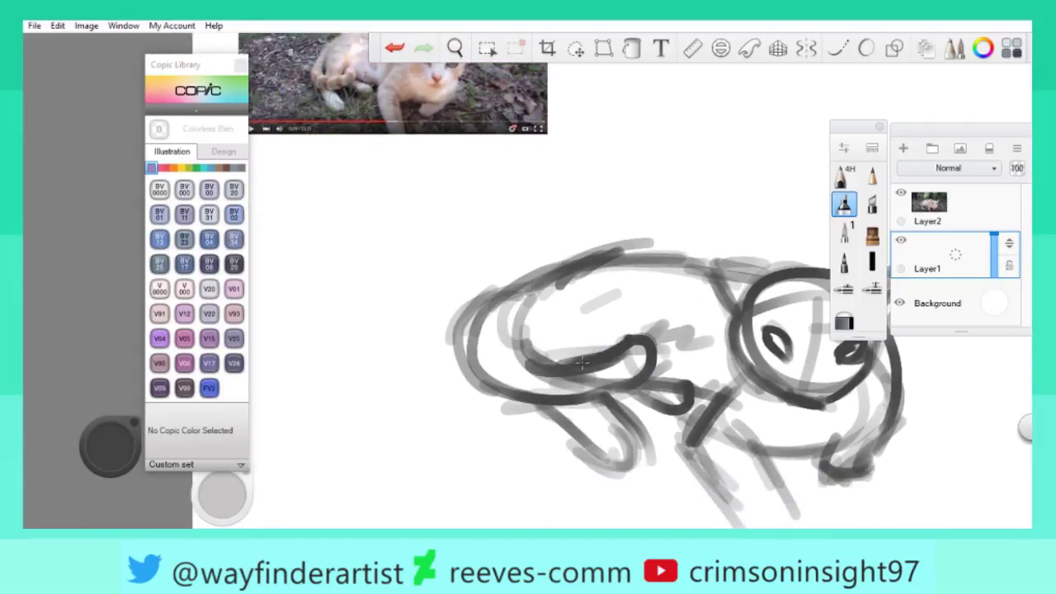
pyautogui.moveTo(683, 467)
pyautogui.mouseDown()
pyautogui.moveTo(710, 422)
pyautogui.moveTo(502, 330)
pyautogui.mouseUp()
pyautogui.moveTo(561, 403)
pyautogui.mouseDown()
pyautogui.moveTo(562, 329)
pyautogui.moveTo(600, 381)
pyautogui.mouseUp()
pyautogui.moveTo(536, 276); pyautogui.dragTo(695, 276)
# Clear the whole line sketch from Layer1.
pyautogui.scroll(-3, 639, 271)
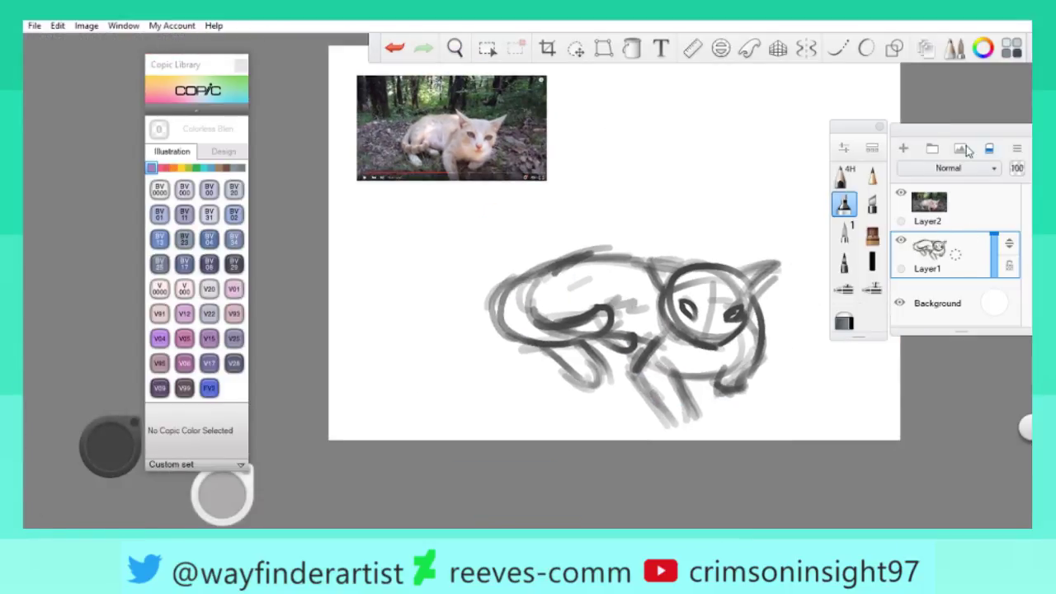
pyautogui.click(1011, 170)
pyautogui.moveTo(754, 301); pyautogui.dragTo(446, 363)
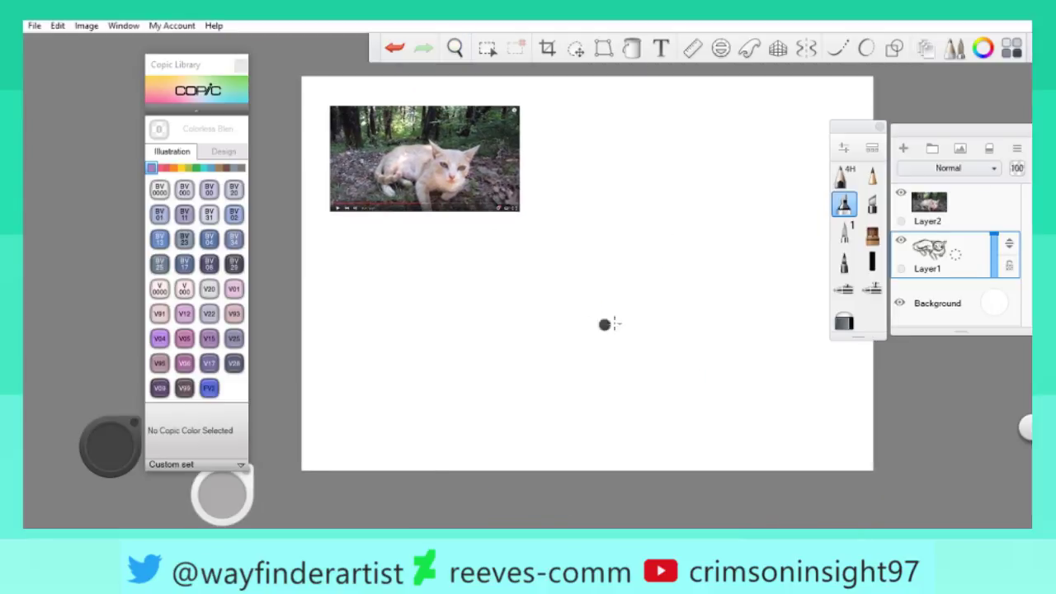
# Enlarge the brush and block in the lying cat's body on Layer1 as a grey silhouette.
pyautogui.moveTo(210, 477)
pyautogui.mouseDown()
pyautogui.moveTo(242, 497)
pyautogui.moveTo(217, 483)
pyautogui.mouseUp()
pyautogui.moveTo(712, 382)
pyautogui.mouseDown()
pyautogui.moveTo(721, 409)
pyautogui.moveTo(689, 345)
pyautogui.moveTo(594, 367)
pyautogui.mouseUp()
pyautogui.moveTo(688, 392)
pyautogui.mouseDown()
pyautogui.moveTo(587, 371)
pyautogui.moveTo(668, 340)
pyautogui.mouseUp()
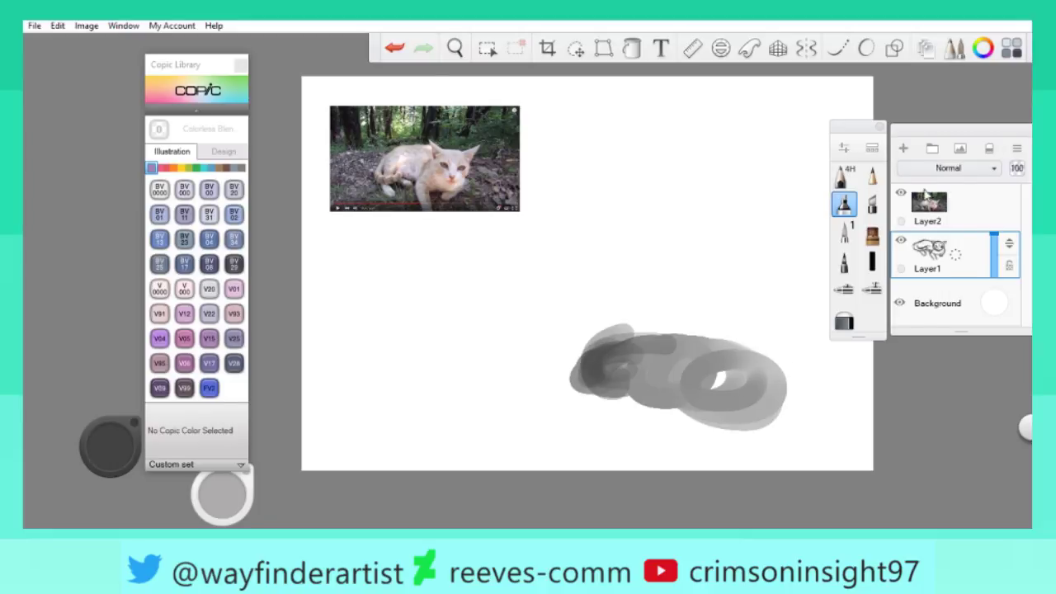
# Add a new layer above Layer1 and paint the cat's head as a solid dark circle.
pyautogui.click(903, 147)
pyautogui.moveTo(746, 330)
pyautogui.mouseDown()
pyautogui.moveTo(771, 367)
pyautogui.moveTo(765, 320)
pyautogui.moveTo(781, 322)
pyautogui.mouseUp()
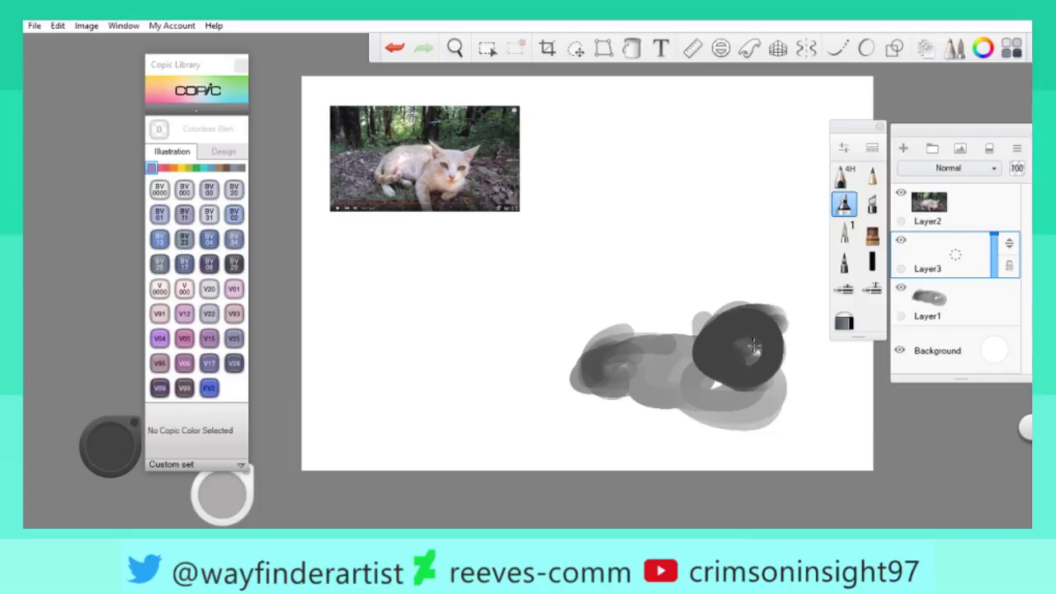
pyautogui.moveTo(676, 301); pyautogui.dragTo(697, 330)
pyautogui.hotkey('ctrl', 'z')
# Adjust the brush size and paint the ears, the front leg and the curled paw on Layer3 in dark strokes.
pyautogui.click(223, 494)
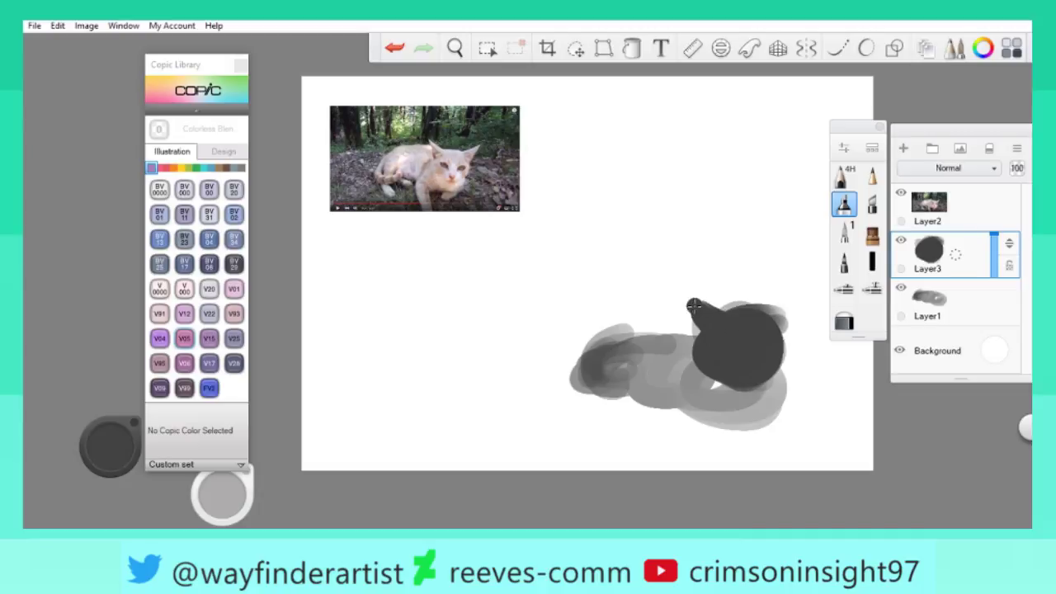
pyautogui.moveTo(685, 391)
pyautogui.mouseDown()
pyautogui.moveTo(670, 429)
pyautogui.moveTo(682, 442)
pyautogui.moveTo(715, 399)
pyautogui.moveTo(697, 449)
pyautogui.moveTo(708, 464)
pyautogui.mouseUp()
pyautogui.moveTo(747, 433)
pyautogui.mouseDown()
pyautogui.moveTo(759, 409)
pyautogui.moveTo(767, 431)
pyautogui.moveTo(763, 404)
pyautogui.moveTo(796, 384)
pyautogui.moveTo(743, 369)
pyautogui.mouseUp()
# Lasso the cat's head on Layer3 and enlarge it slightly.
pyautogui.click(914, 318)
pyautogui.click(928, 252)
pyautogui.click(575, 48)
pyautogui.moveTo(608, 156)
pyautogui.mouseDown()
pyautogui.moveTo(622, 118)
pyautogui.moveTo(598, 89)
pyautogui.moveTo(721, 179)
pyautogui.moveTo(594, 82)
pyautogui.moveTo(264, 118)
pyautogui.moveTo(256, 106)
pyautogui.moveTo(716, 169)
pyautogui.moveTo(635, 82)
pyautogui.mouseUp()
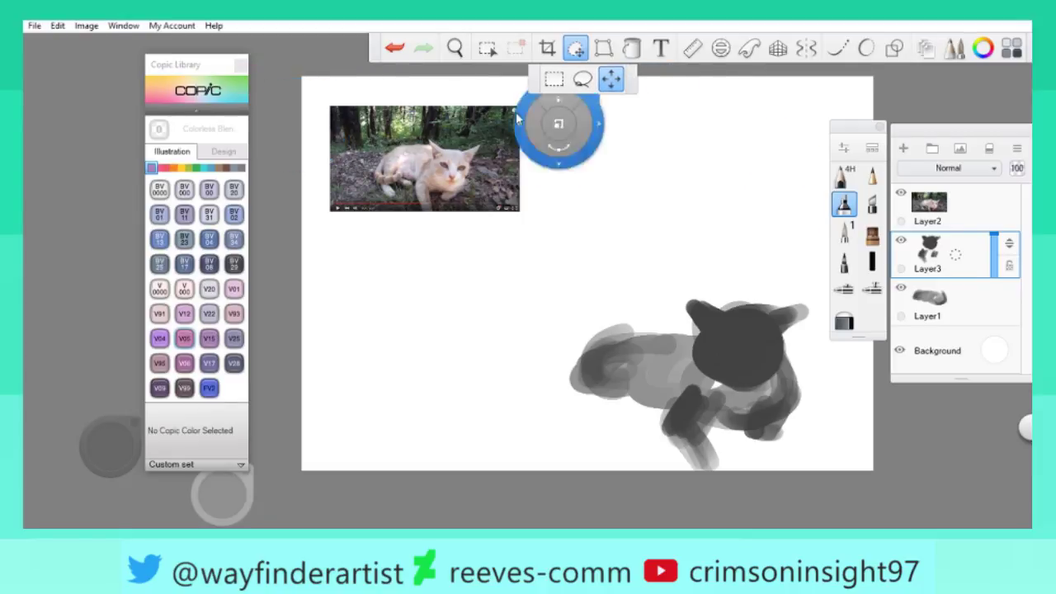
pyautogui.click(583, 79)
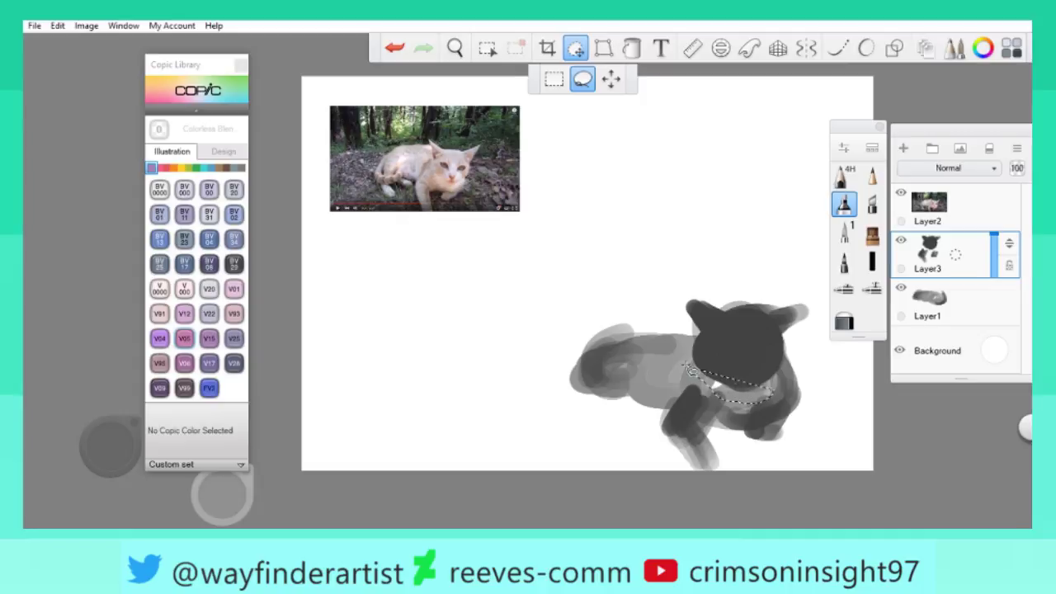
pyautogui.moveTo(692, 371); pyautogui.dragTo(694, 372)
pyautogui.moveTo(712, 431)
pyautogui.mouseDown()
pyautogui.moveTo(801, 441)
pyautogui.moveTo(762, 419)
pyautogui.mouseUp()
pyautogui.click(790, 386)
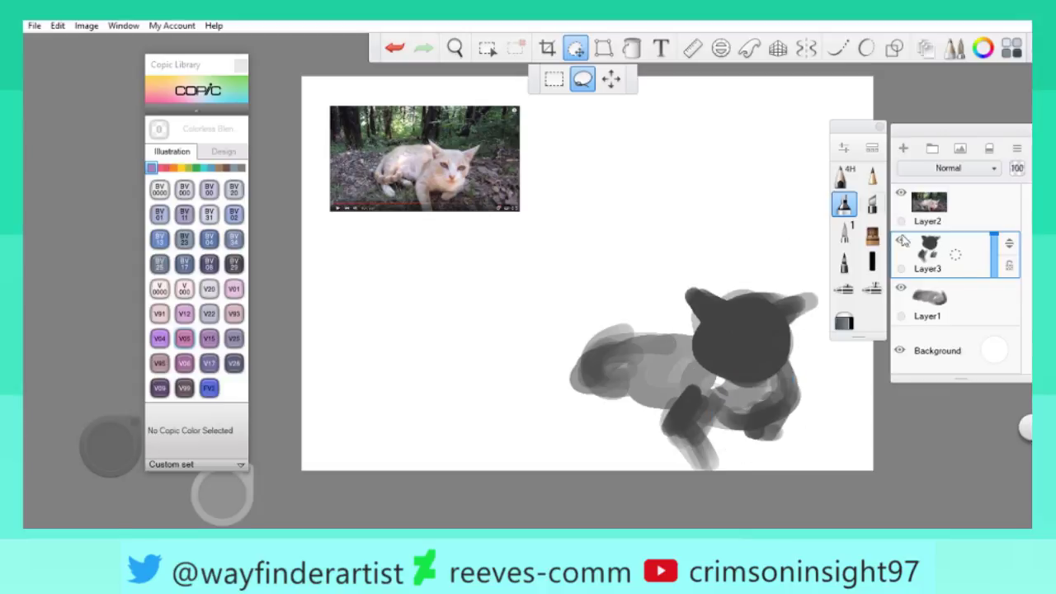
pyautogui.click(575, 48)
# Paint a dark tail curling around the hindquarters on Layer3, and make Layer1 the active layer.
pyautogui.moveTo(609, 339); pyautogui.dragTo(656, 407)
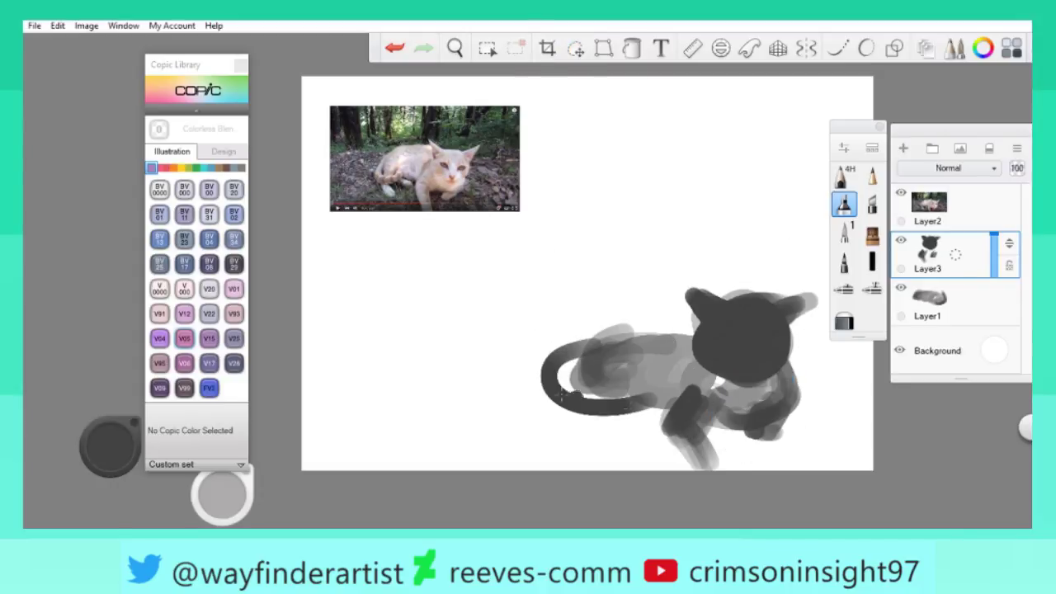
pyautogui.hotkey('ctrl', 'z')
pyautogui.moveTo(577, 357)
pyautogui.mouseDown()
pyautogui.moveTo(610, 419)
pyautogui.moveTo(648, 404)
pyautogui.moveTo(590, 355)
pyautogui.moveTo(566, 418)
pyautogui.mouseUp()
pyautogui.click(941, 309)
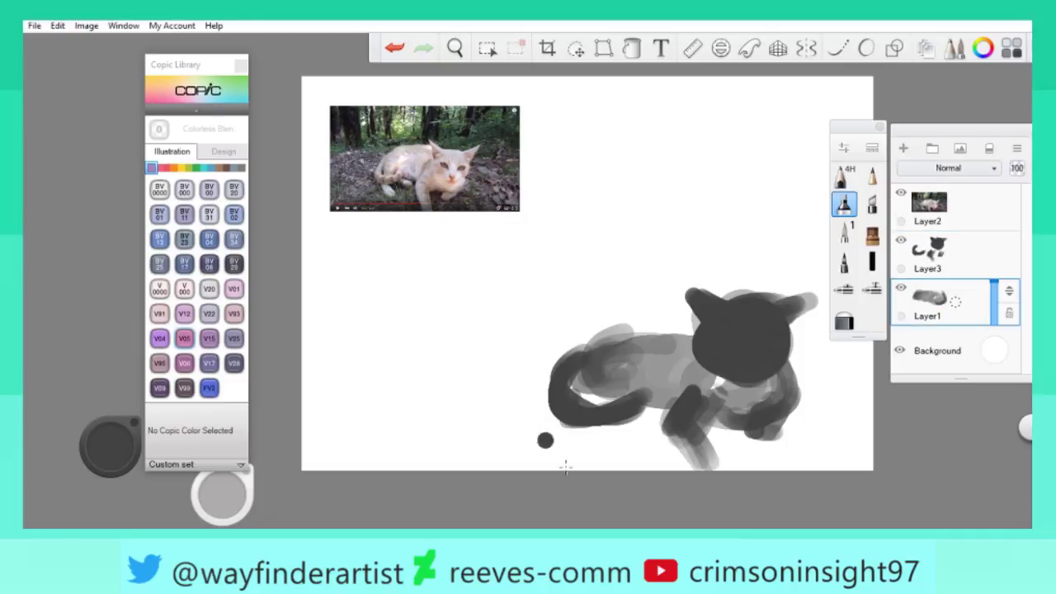
# Add a new layer above Layer1 and paint the cat's hind leg, haunch and back in dark grey strokes.
pyautogui.click(902, 147)
pyautogui.moveTo(596, 423); pyautogui.dragTo(620, 451)
pyautogui.moveTo(596, 414); pyautogui.dragTo(636, 378)
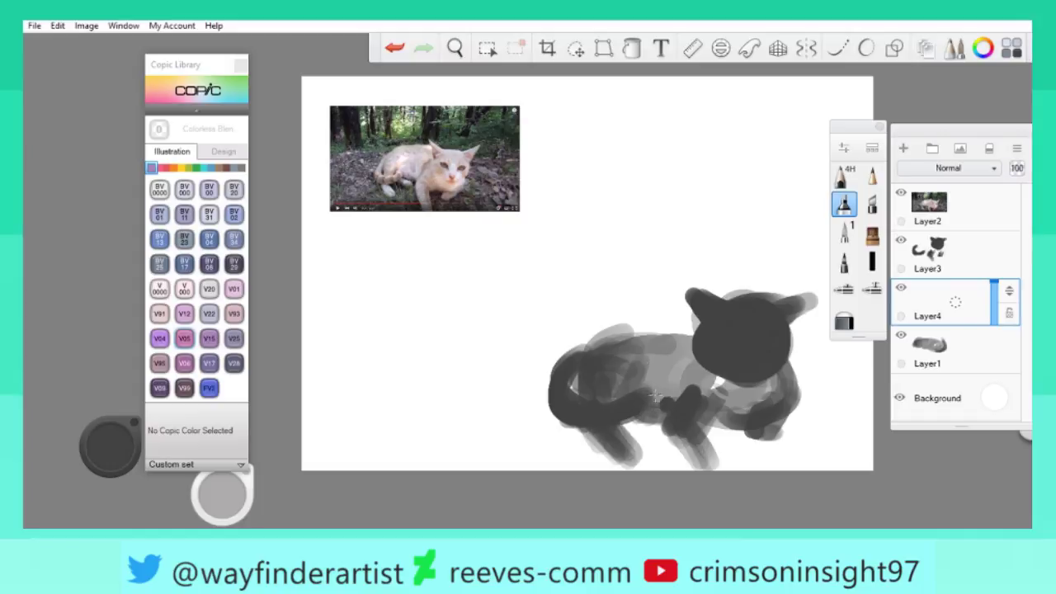
pyautogui.moveTo(654, 396)
pyautogui.mouseDown()
pyautogui.moveTo(653, 319)
pyautogui.moveTo(640, 295)
pyautogui.moveTo(668, 299)
pyautogui.mouseUp()
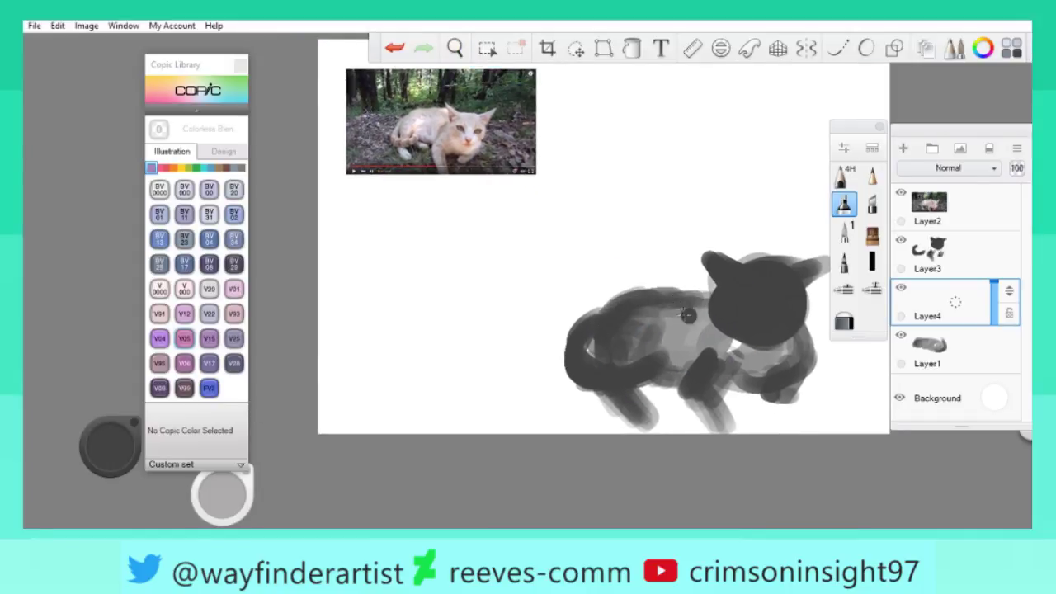
# Lasso the cat's head and ears on Layer3, then cut and paste them onto their own layer.
pyautogui.press('space')
pyautogui.moveTo(742, 315); pyautogui.dragTo(660, 274)
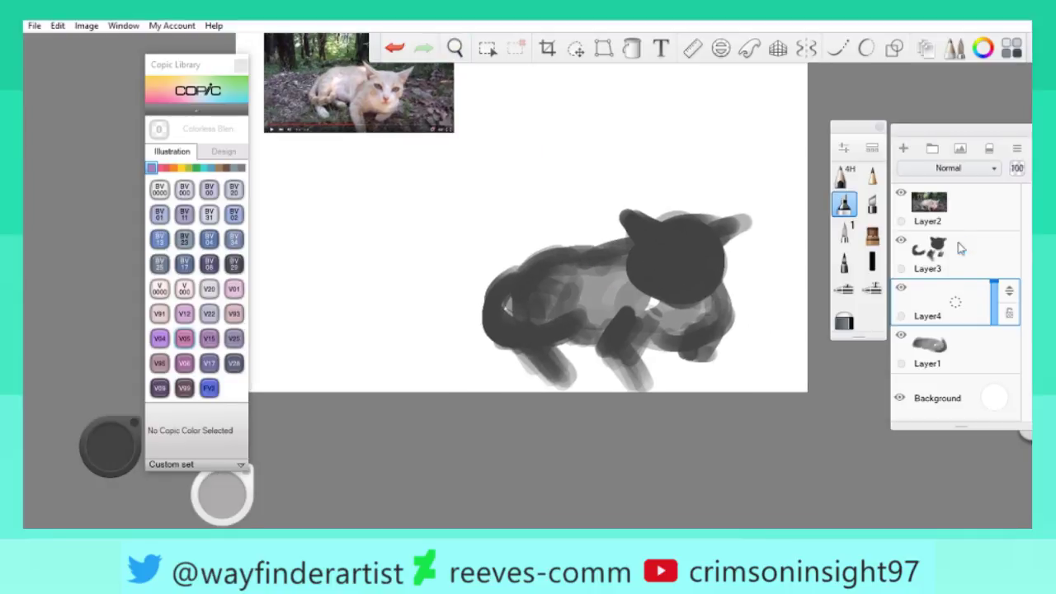
pyautogui.click(949, 254)
pyautogui.click(575, 48)
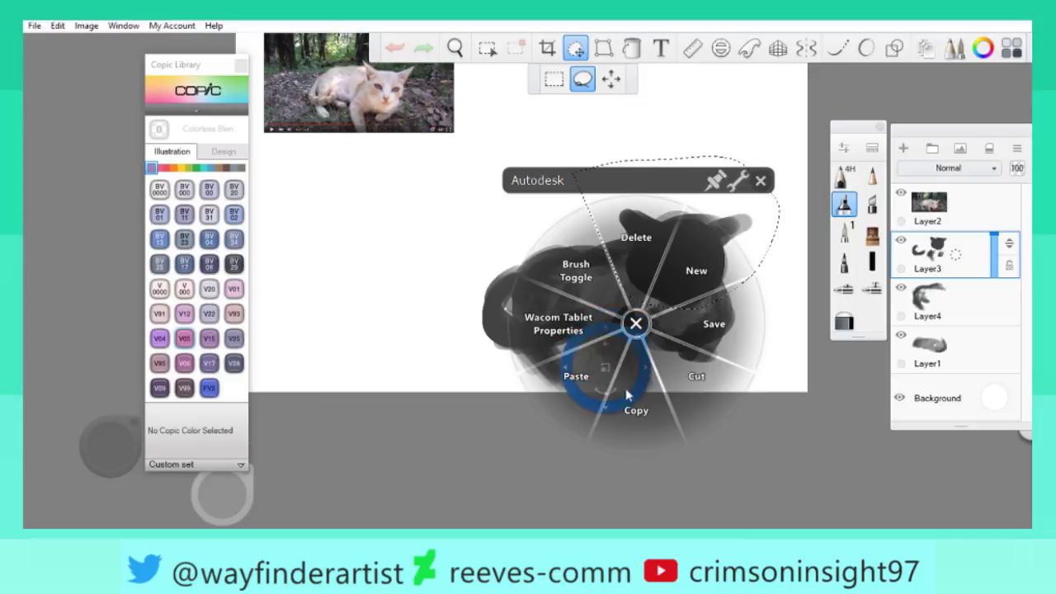
pyautogui.click(632, 402)
pyautogui.click(597, 441)
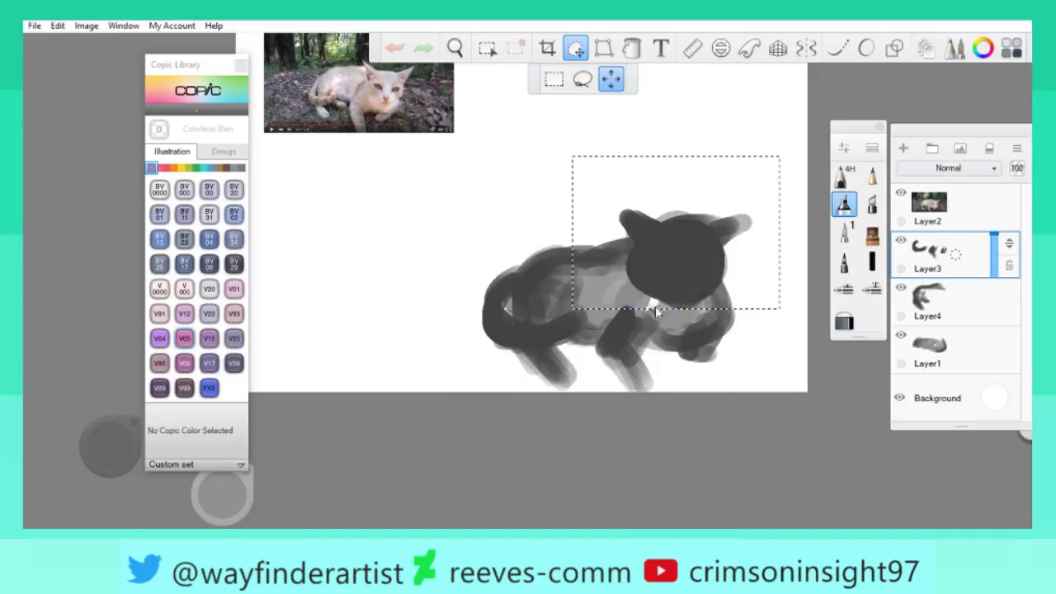
pyautogui.moveTo(697, 362); pyautogui.dragTo(718, 404)
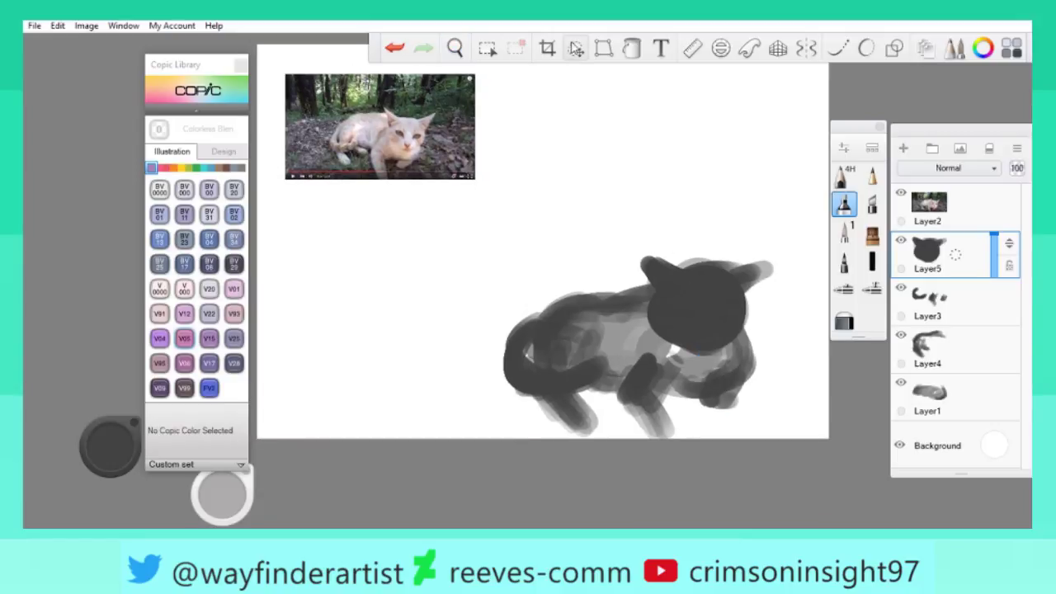
# Switch to the transparent colour and erase the inside of the head and ears on Layer5, leaving a dark outline.
pyautogui.moveTo(455, 48); pyautogui.dragTo(448, 42)
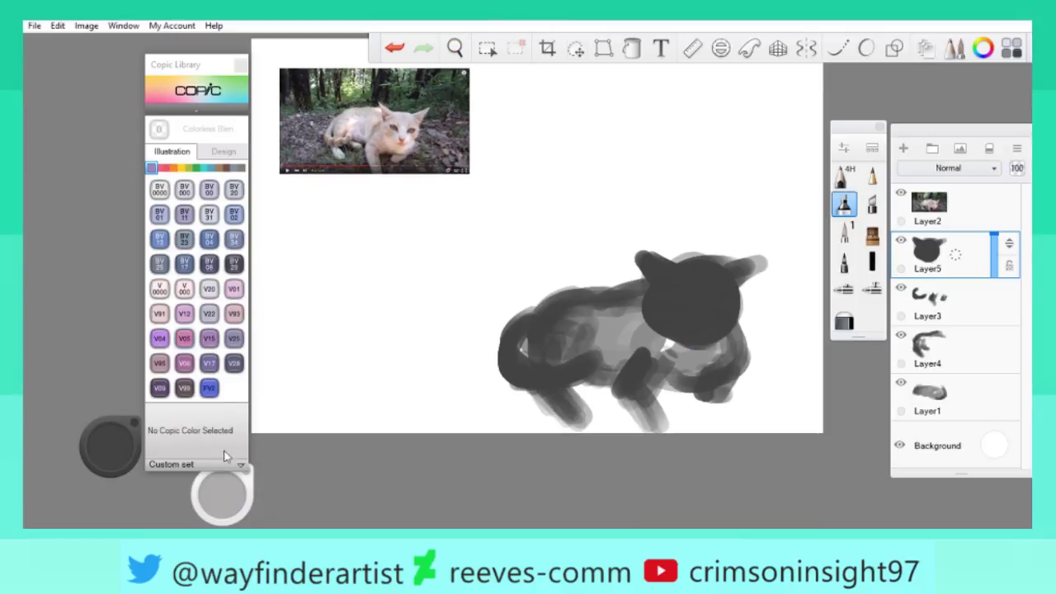
pyautogui.click(108, 437)
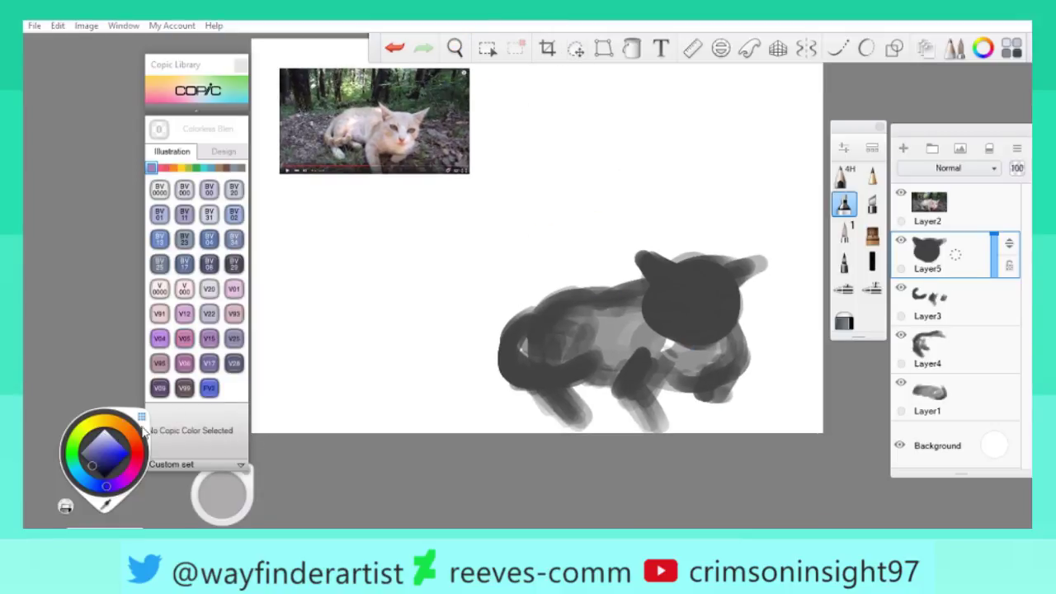
pyautogui.press('space')
pyautogui.moveTo(666, 284)
pyautogui.mouseDown()
pyautogui.moveTo(718, 334)
pyautogui.moveTo(692, 297)
pyautogui.moveTo(731, 325)
pyautogui.moveTo(680, 277)
pyautogui.moveTo(718, 272)
pyautogui.mouseUp()
pyautogui.hotkey('ctrl', 'z')
pyautogui.press('space')
pyautogui.moveTo(716, 331)
pyautogui.mouseDown()
pyautogui.moveTo(723, 355)
pyautogui.moveTo(701, 322)
pyautogui.moveTo(740, 322)
pyautogui.moveTo(713, 305)
pyautogui.moveTo(701, 354)
pyautogui.moveTo(743, 314)
pyautogui.moveTo(660, 297)
pyautogui.moveTo(725, 330)
pyautogui.moveTo(801, 287)
pyautogui.mouseUp()
pyautogui.press('space')
pyautogui.moveTo(561, 363); pyautogui.dragTo(554, 401)
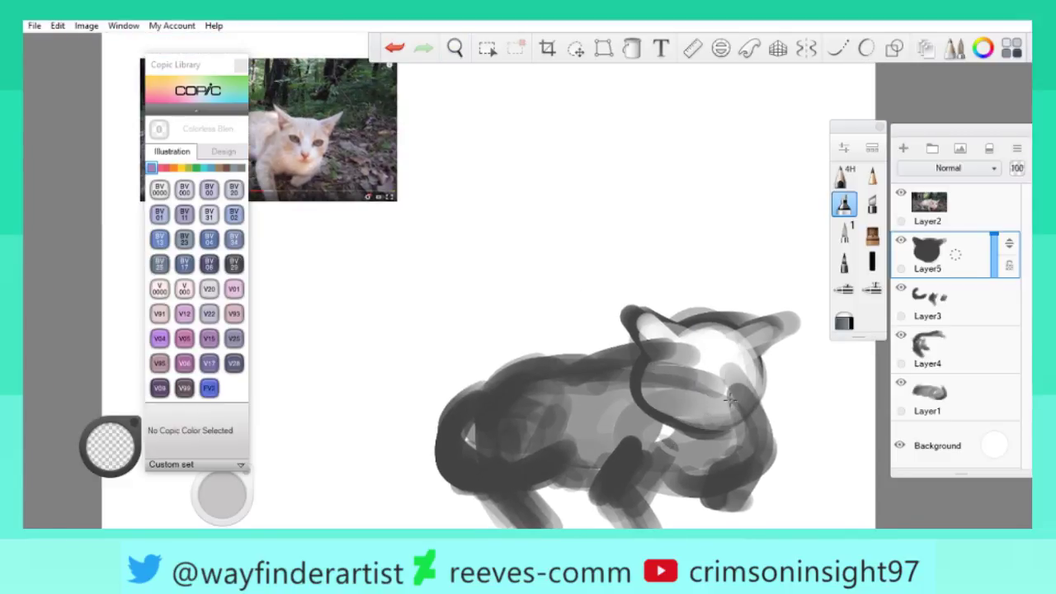
# Return to dark grey, adjust the brush size, draw a vertical centre line down the face and darken the hindquarters on Layer5.
pyautogui.click(139, 452)
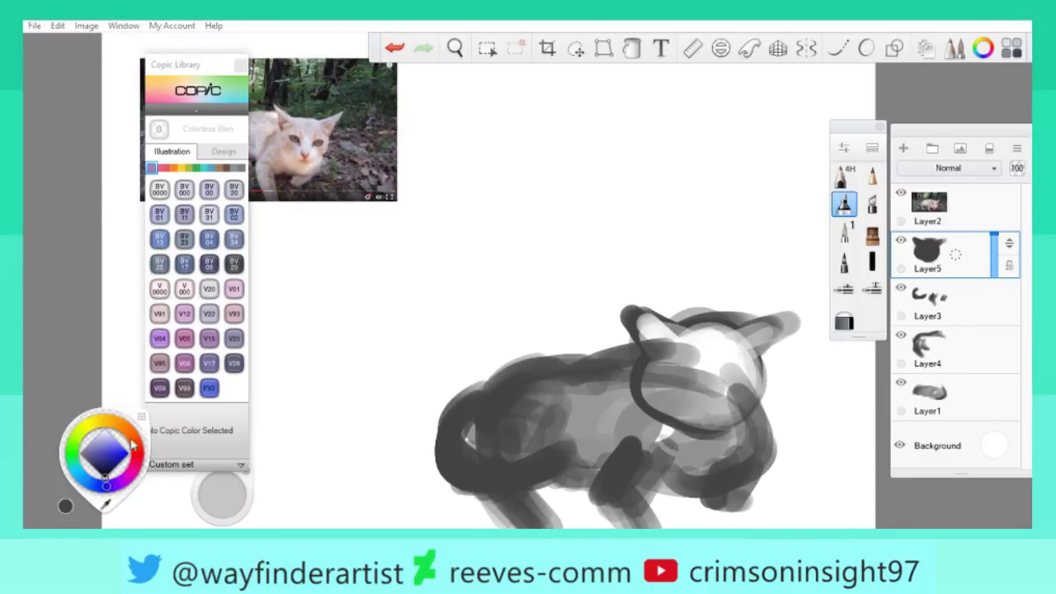
pyautogui.moveTo(533, 337); pyautogui.dragTo(549, 289)
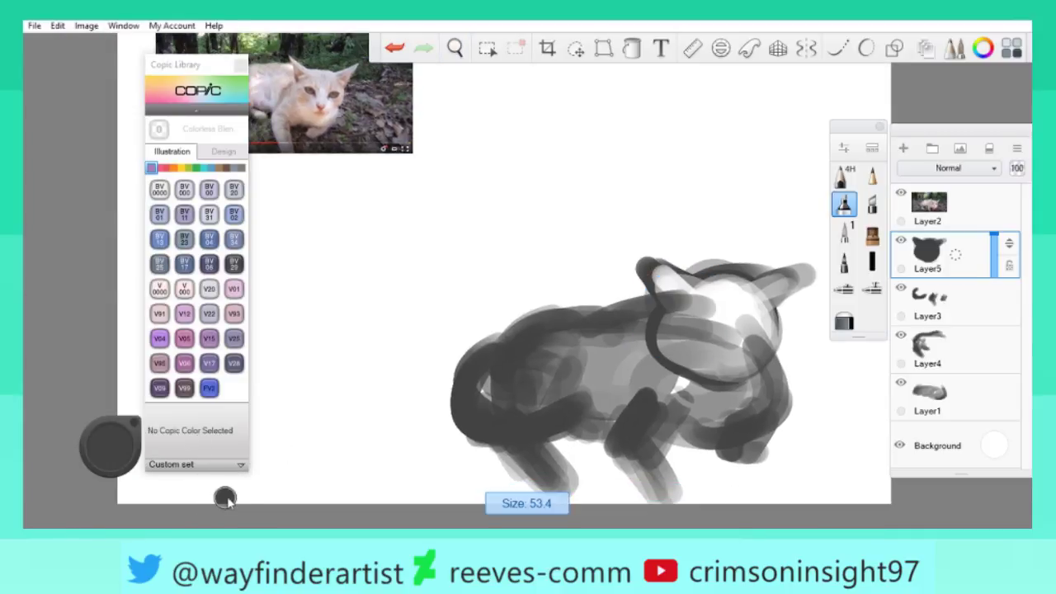
pyautogui.moveTo(720, 302); pyautogui.dragTo(734, 367)
pyautogui.moveTo(554, 320); pyautogui.dragTo(642, 366)
pyautogui.moveTo(563, 434); pyautogui.dragTo(552, 432)
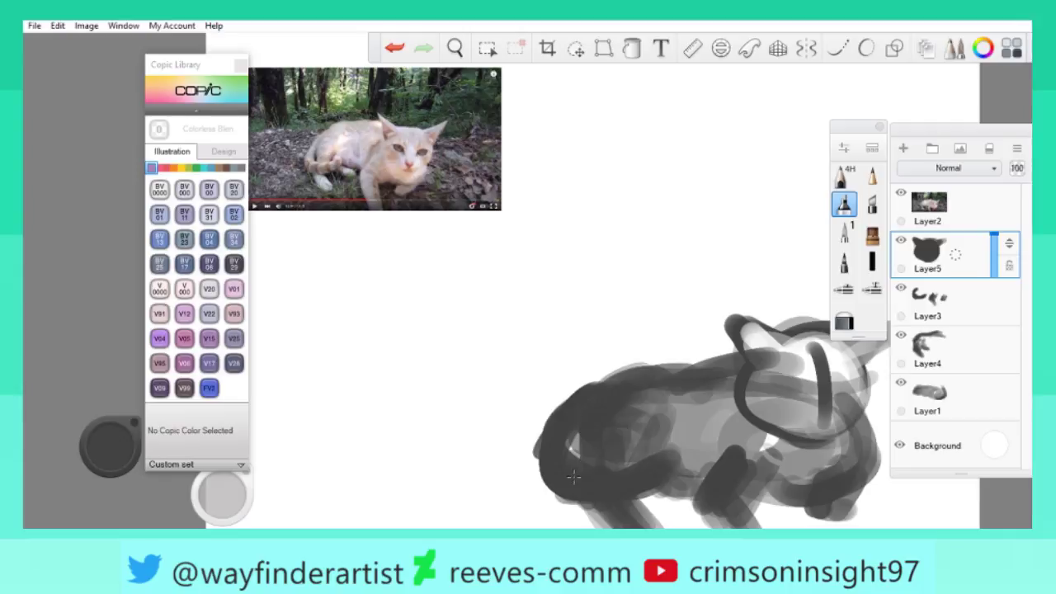
pyautogui.moveTo(683, 427); pyautogui.dragTo(683, 417)
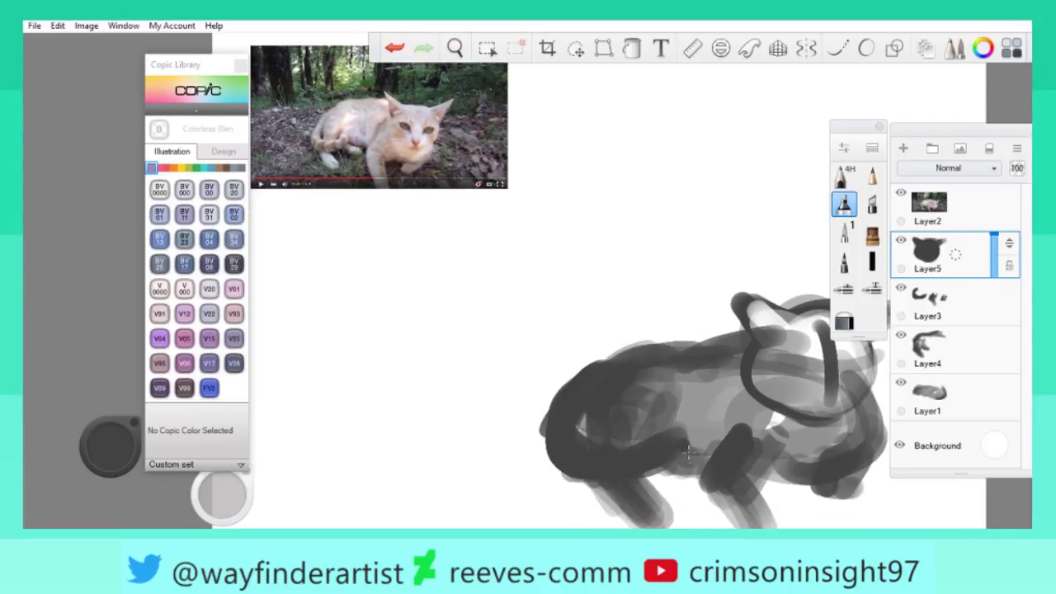
# Set the brush colour to light grey and adjust the brush size.
pyautogui.click(102, 465)
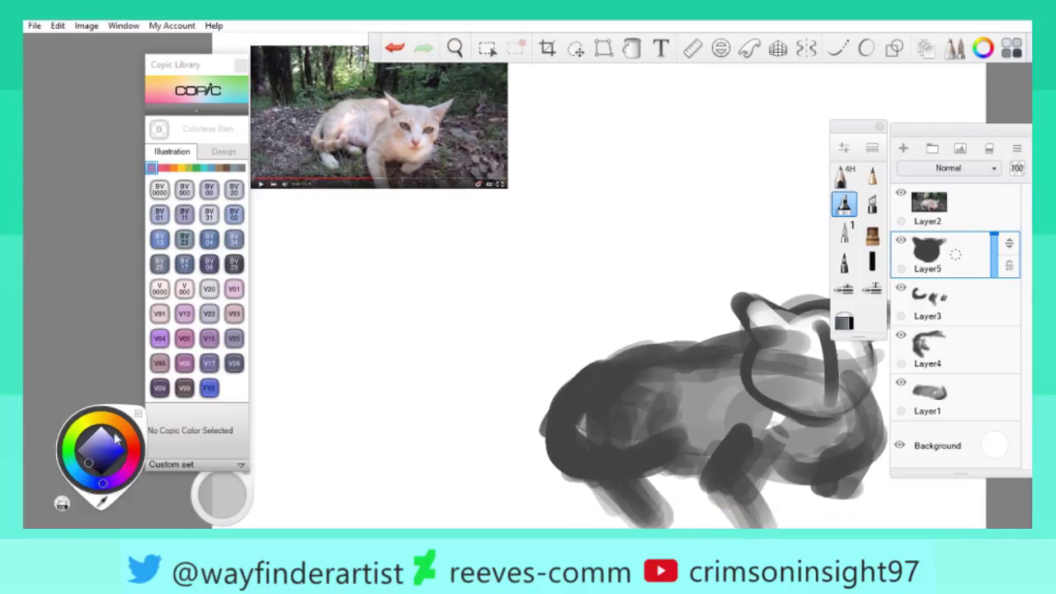
pyautogui.click(221, 493)
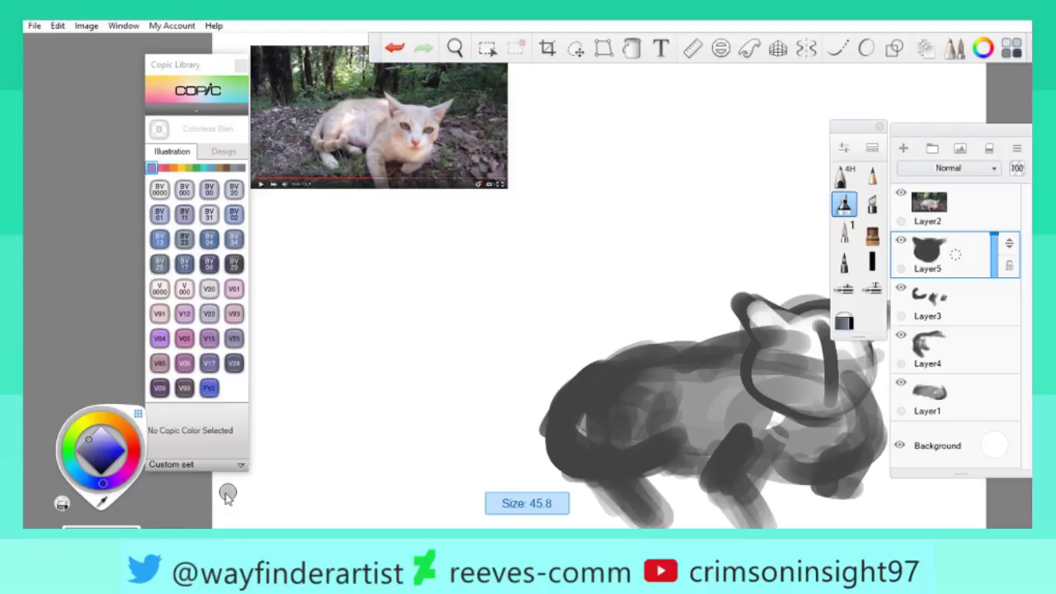
# Try painting light grey highlights over the cat's belly, flank, haunch and front leg on Layer5.
pyautogui.moveTo(647, 419)
pyautogui.mouseDown()
pyautogui.moveTo(677, 412)
pyautogui.moveTo(701, 434)
pyautogui.mouseUp()
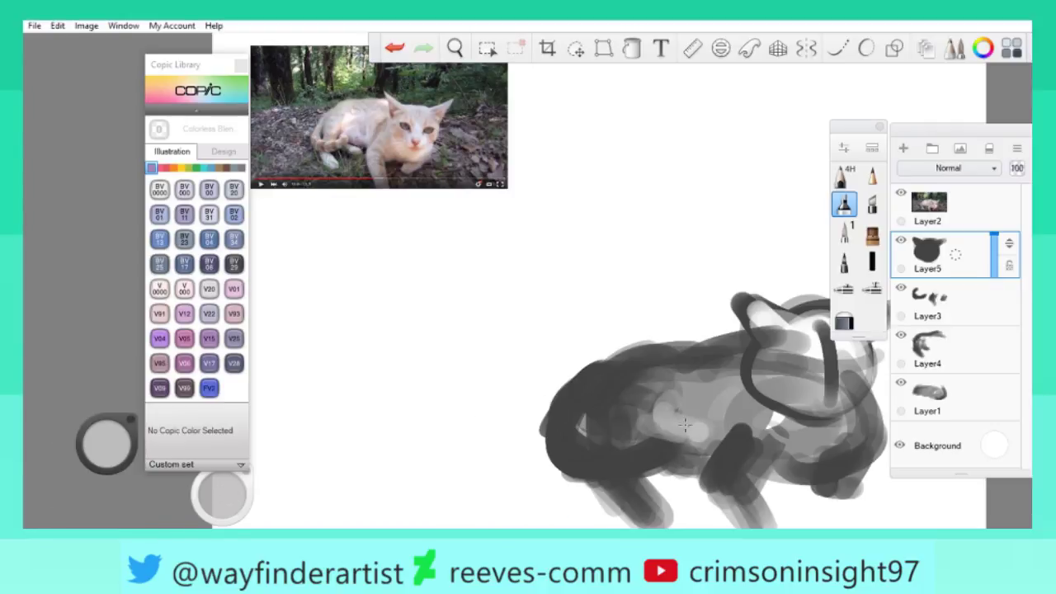
pyautogui.moveTo(682, 376)
pyautogui.mouseDown()
pyautogui.moveTo(662, 387)
pyautogui.moveTo(673, 371)
pyautogui.moveTo(656, 367)
pyautogui.moveTo(626, 425)
pyautogui.mouseUp()
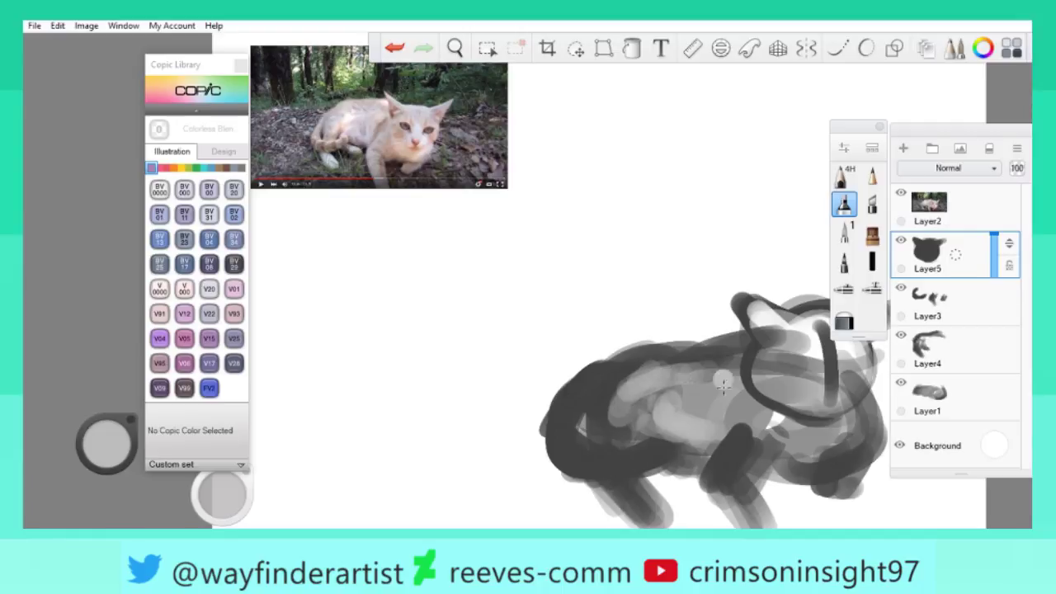
pyautogui.moveTo(703, 380)
pyautogui.mouseDown()
pyautogui.moveTo(746, 400)
pyautogui.moveTo(763, 437)
pyautogui.moveTo(758, 416)
pyautogui.mouseUp()
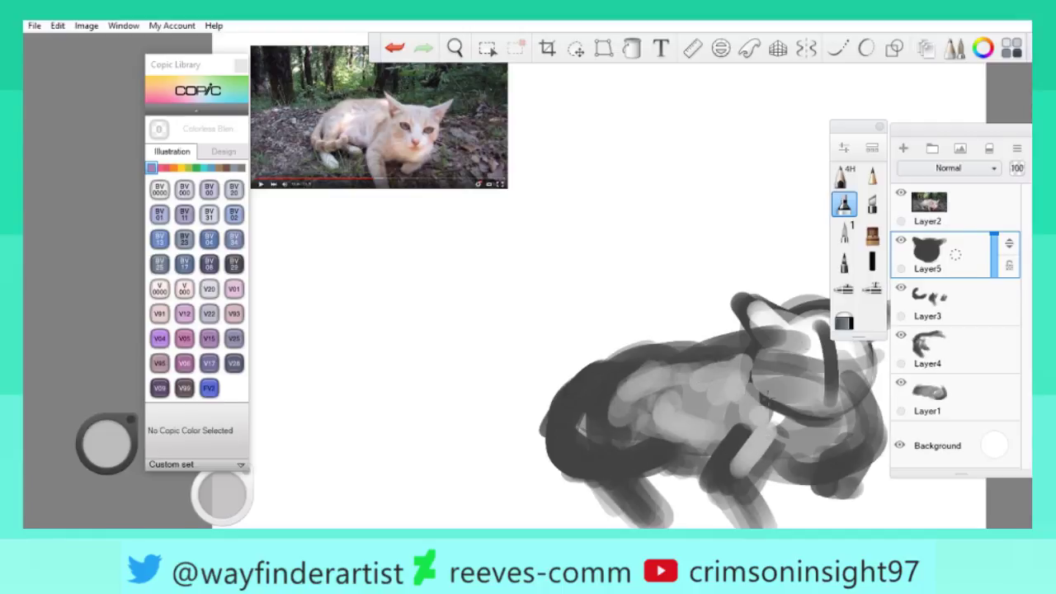
pyautogui.moveTo(849, 425); pyautogui.dragTo(753, 367)
# Undo the light grey highlight strokes on Layer5, keeping the dark head outline and face line.
pyautogui.hotkey('ctrl', 'z')
pyautogui.hotkey('ctrl', 'z')
pyautogui.hotkey('ctrl', 'z')
pyautogui.hotkey('ctrl', 'z')
pyautogui.hotkey('ctrl', 'z')
pyautogui.hotkey('ctrl', 'z')
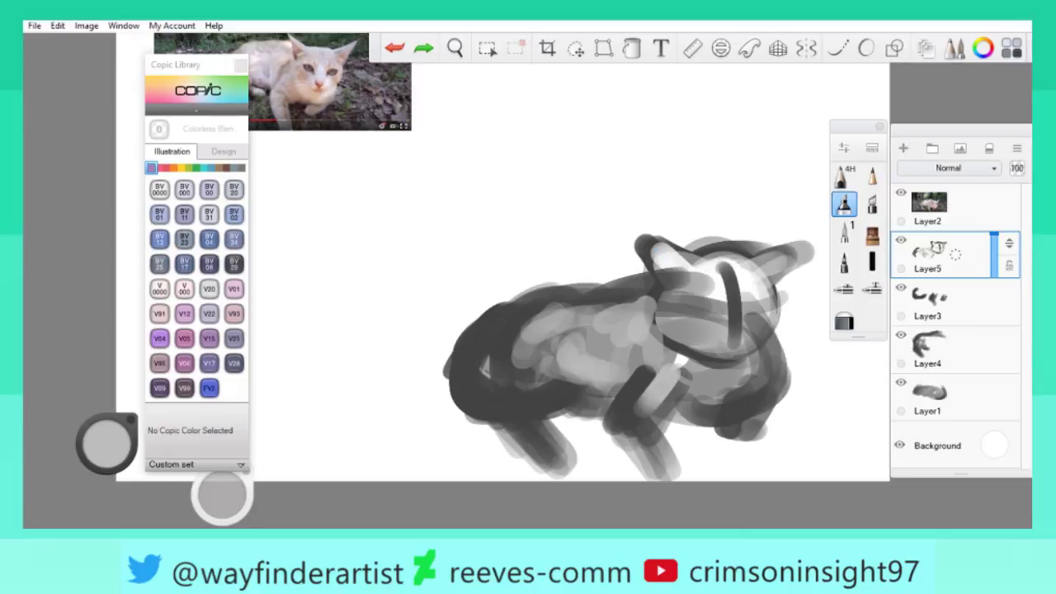
pyautogui.hotkey('ctrl', 'z')
pyautogui.hotkey('ctrl', 'z')
pyautogui.hotkey('ctrl', 'z')
pyautogui.hotkey('ctrl', 'z')
pyautogui.hotkey('ctrl', 'z')
pyautogui.hotkey('ctrl', 'z')
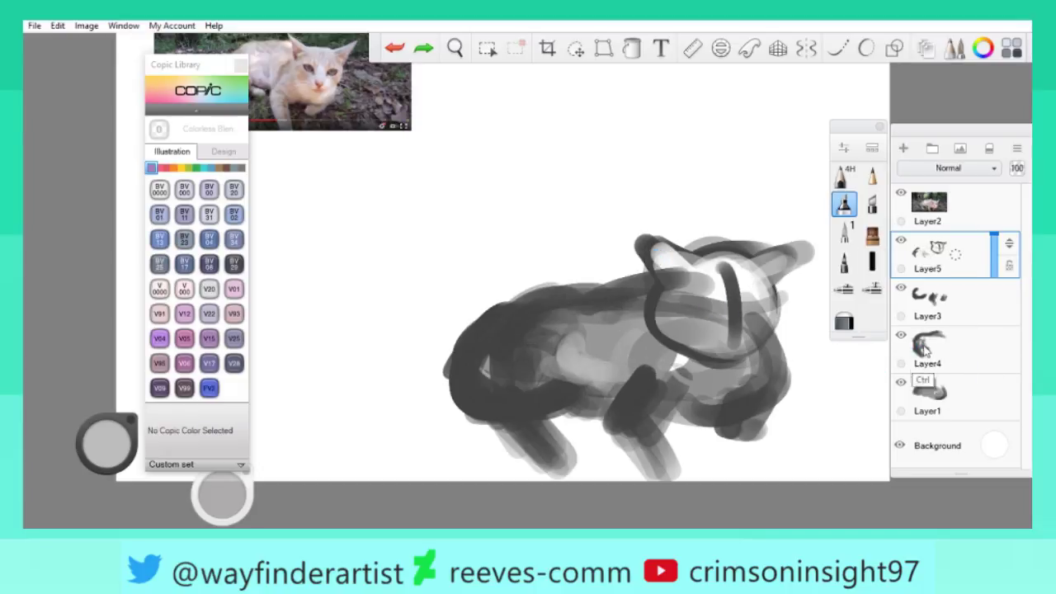
pyautogui.hotkey('ctrl', 'y')
pyautogui.hotkey('ctrl', 'y')
pyautogui.hotkey('ctrl', 'y')
pyautogui.hotkey('ctrl', 'y')
pyautogui.hotkey('ctrl', 'y')
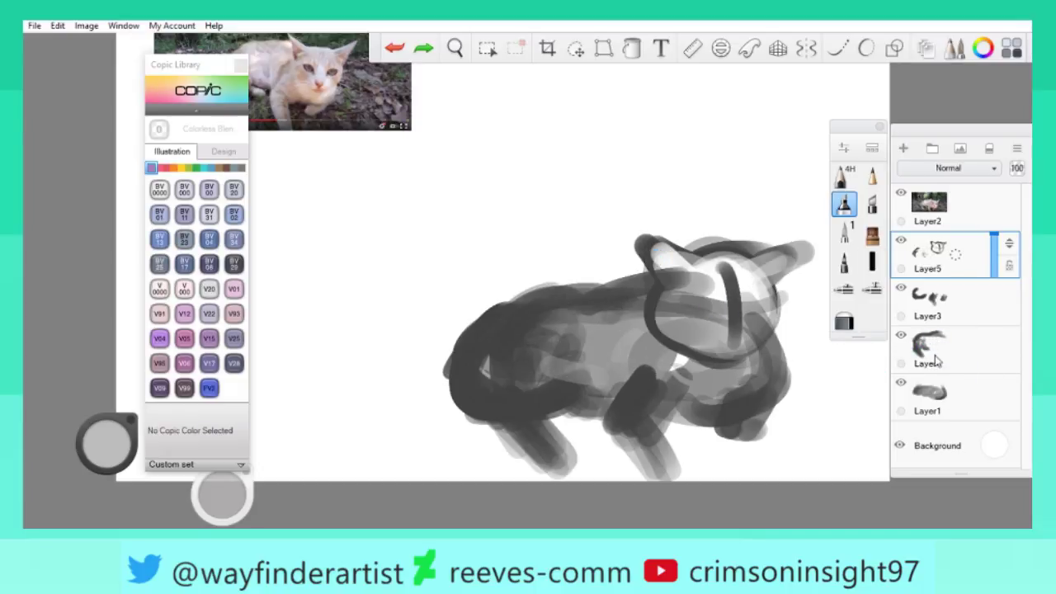
# Make Layer1 the active layer and paint light grey over the middle of the cat's belly.
pyautogui.click(939, 317)
pyautogui.click(938, 366)
pyautogui.press('space')
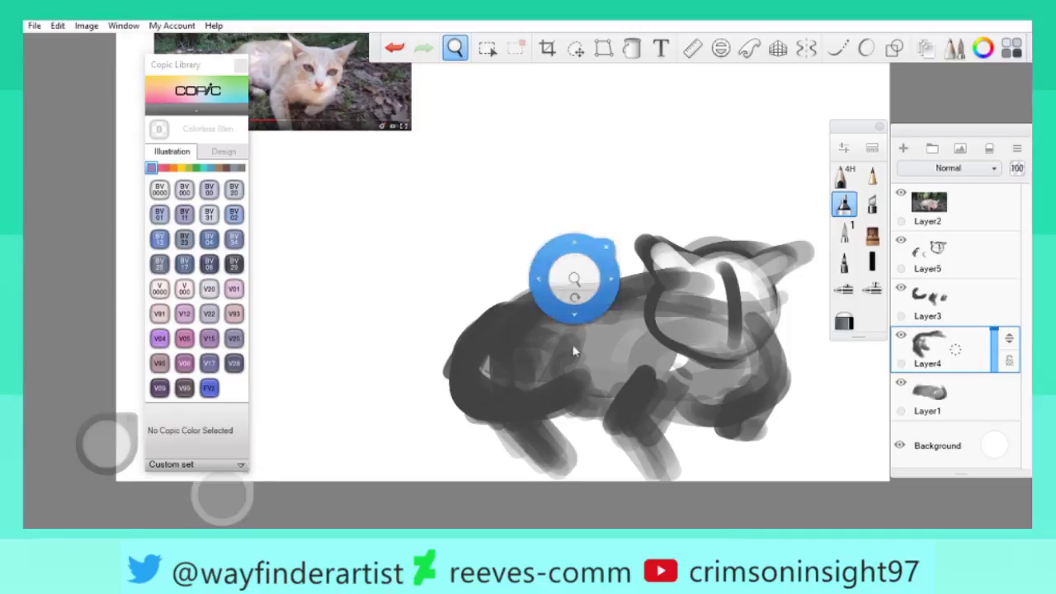
pyautogui.moveTo(565, 278); pyautogui.dragTo(664, 297)
pyautogui.click(1003, 402)
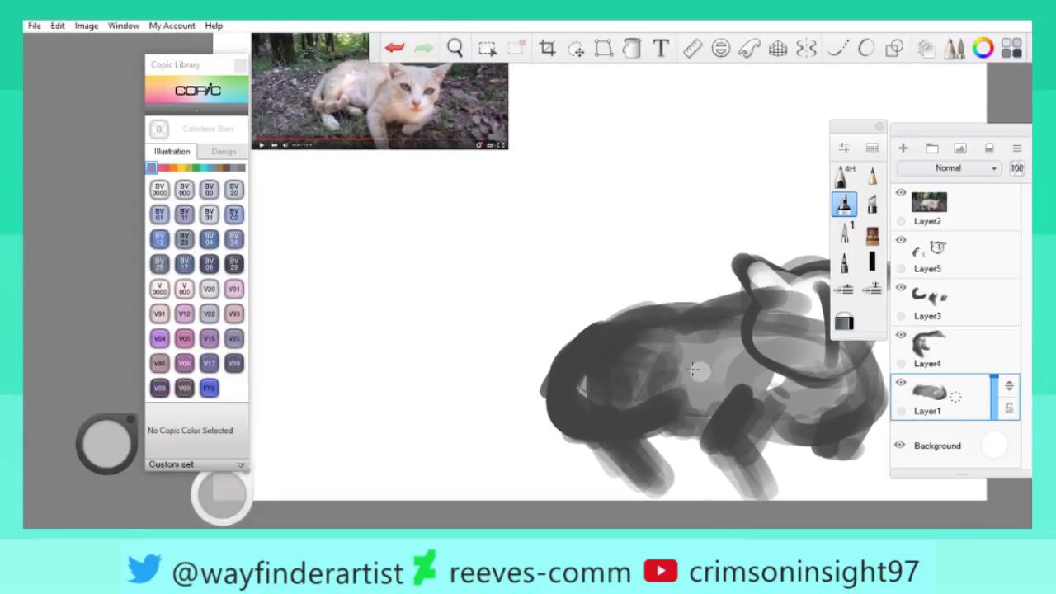
pyautogui.moveTo(676, 391); pyautogui.dragTo(691, 378)
# Switch to Layer4 and paint light grey highlights over the haunch, flank and chest.
pyautogui.click(933, 358)
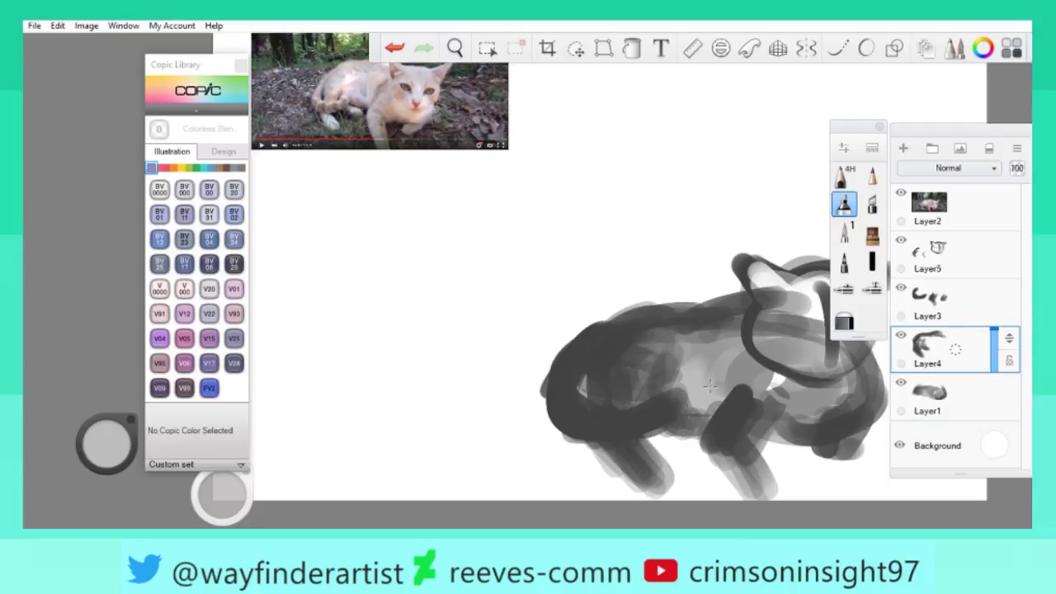
pyautogui.moveTo(660, 389)
pyautogui.mouseDown()
pyautogui.moveTo(652, 363)
pyautogui.moveTo(623, 384)
pyautogui.moveTo(697, 340)
pyautogui.moveTo(747, 355)
pyautogui.mouseUp()
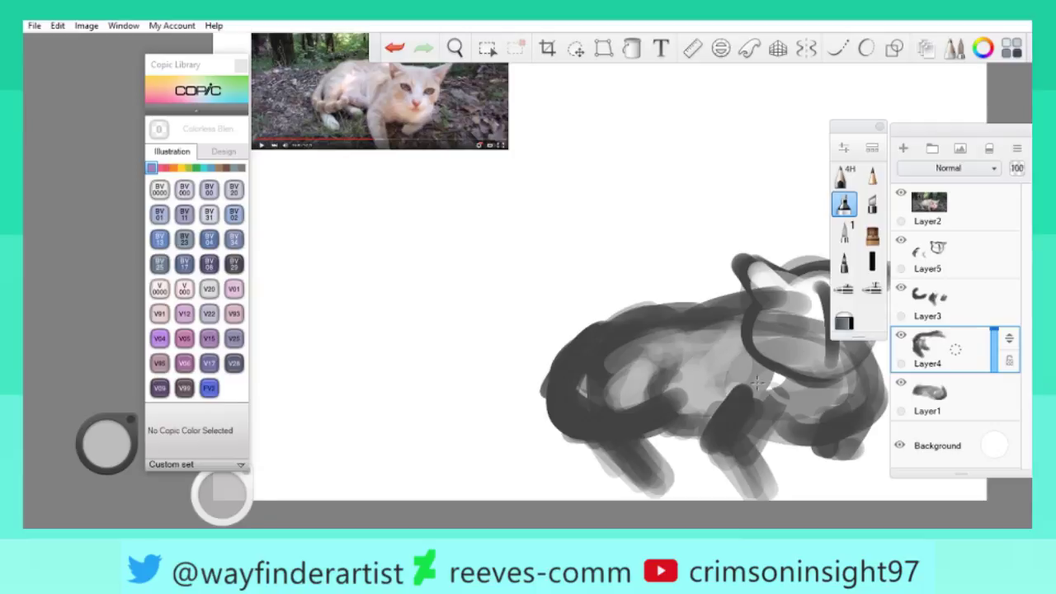
pyautogui.moveTo(844, 360); pyautogui.dragTo(848, 396)
# Add a new layer above Layer3 and fill the cat's head and ears with light grey.
pyautogui.click(959, 309)
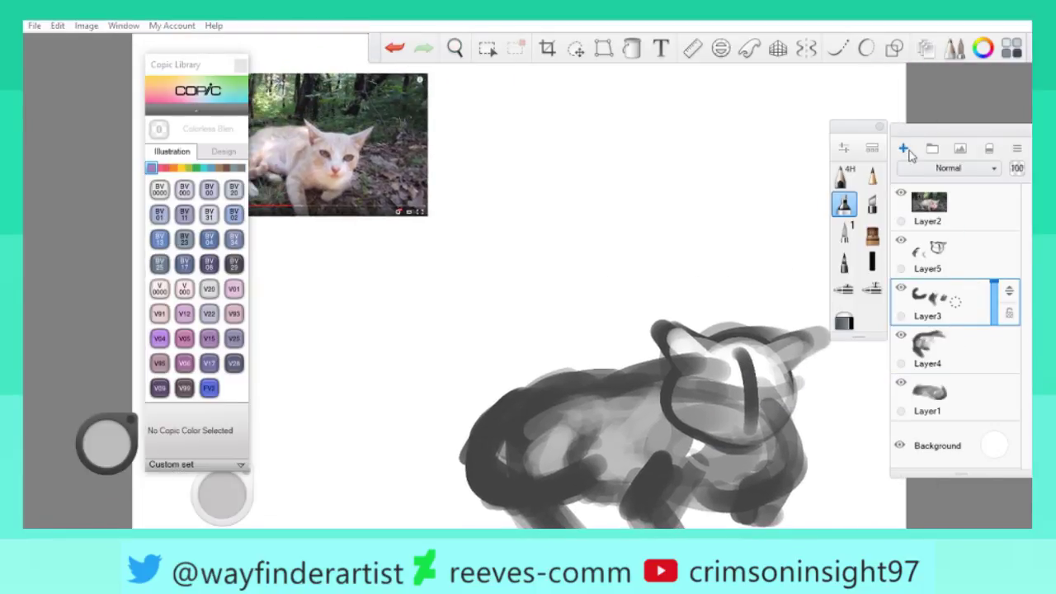
pyautogui.click(902, 147)
pyautogui.moveTo(747, 388); pyautogui.dragTo(730, 367)
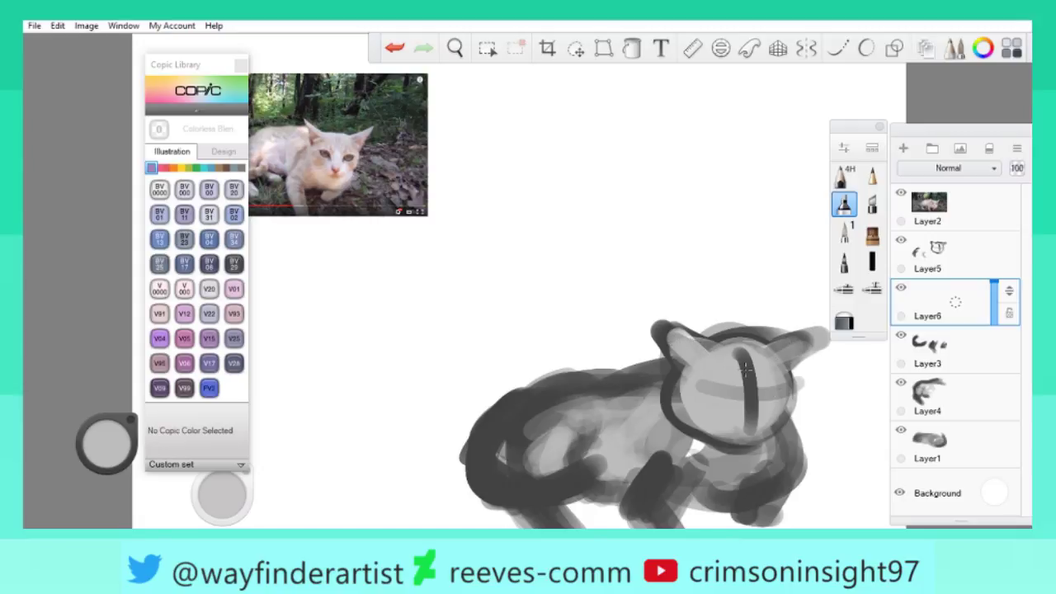
# Create a layer group above Layer5 and move Layer5 and Layer6 into it.
pyautogui.press('space')
pyautogui.moveTo(739, 415); pyautogui.dragTo(692, 321)
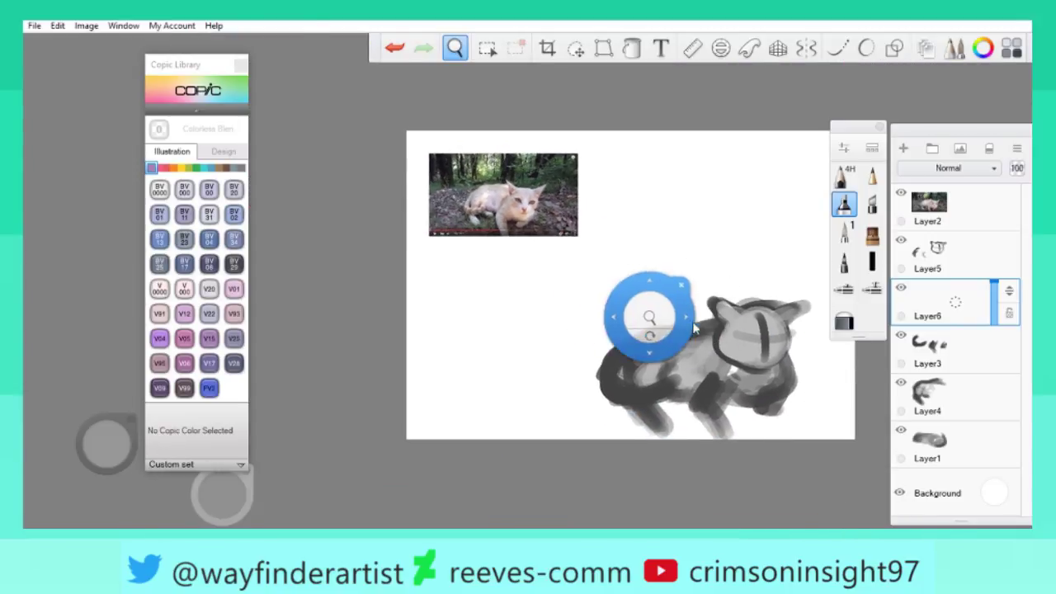
pyautogui.scroll(2, 662, 305)
pyautogui.scroll(-1, 662, 304)
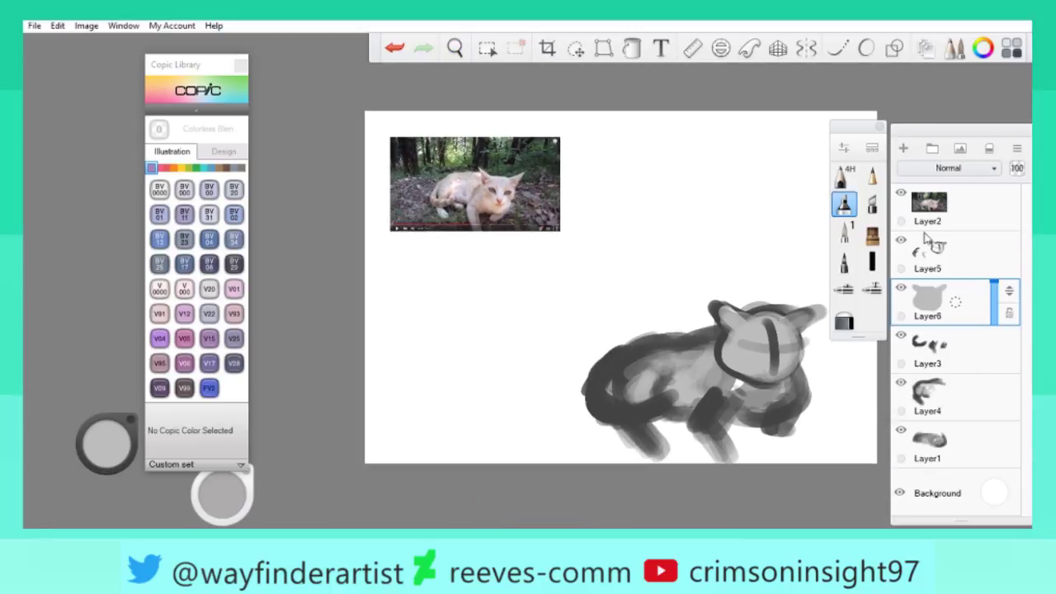
pyautogui.click(927, 246)
pyautogui.click(932, 148)
pyautogui.click(932, 304)
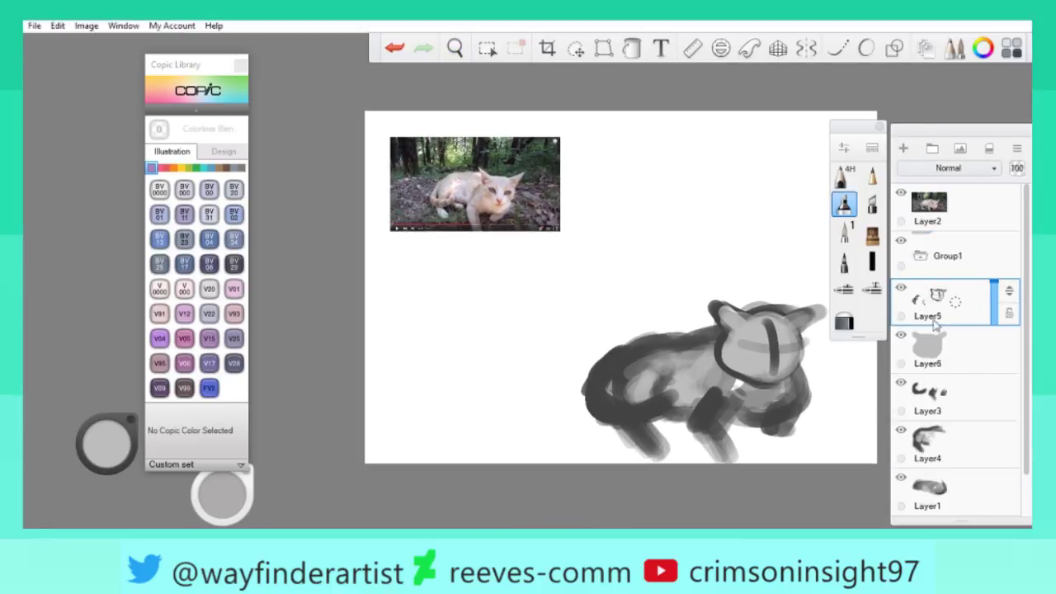
pyautogui.moveTo(1001, 301); pyautogui.dragTo(971, 254)
pyautogui.moveTo(998, 349); pyautogui.dragTo(895, 277)
# Try to distort the light grey head fill on Layer6 by pulling a corner.
pyautogui.press('space')
pyautogui.moveTo(737, 330); pyautogui.dragTo(718, 313)
pyautogui.click(547, 48)
pyautogui.click(603, 48)
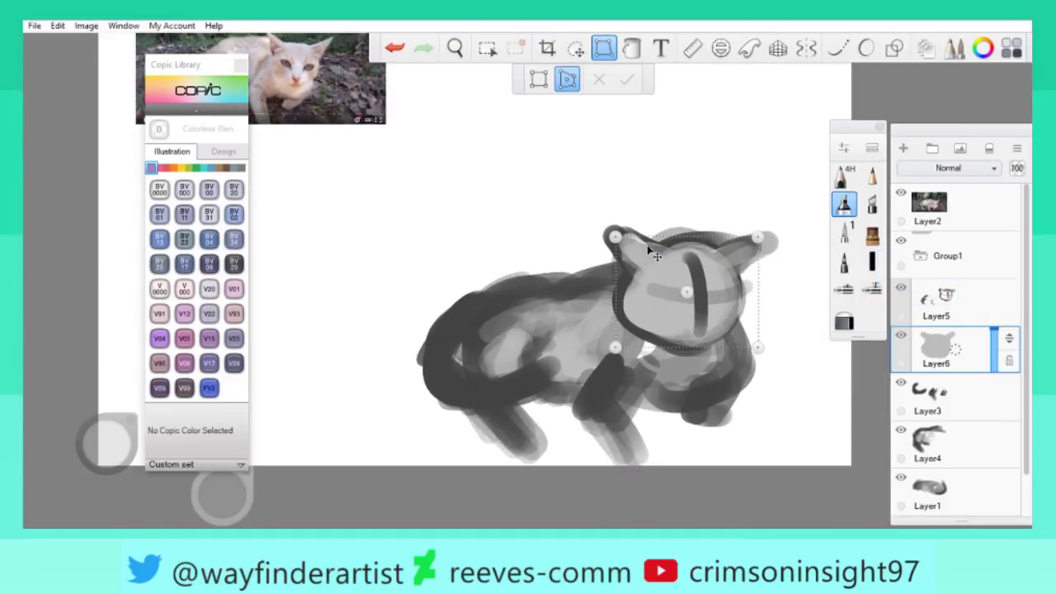
pyautogui.moveTo(619, 238)
pyautogui.mouseDown()
pyautogui.moveTo(588, 207)
pyautogui.moveTo(615, 238)
pyautogui.mouseUp()
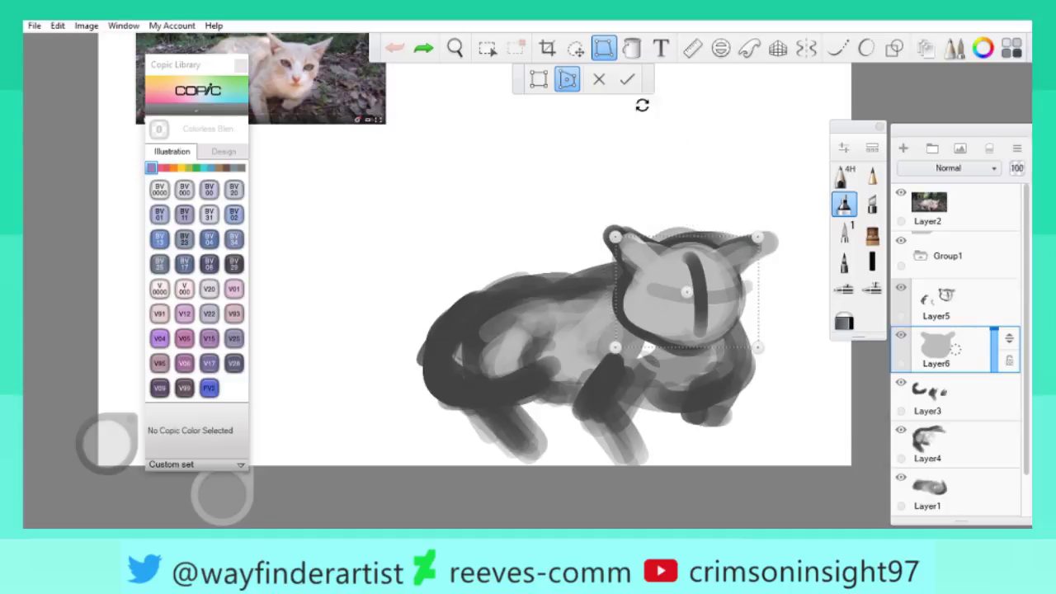
# Distort the head lines on Layer5 by pulling the frame corners and shifting it slightly down, and apply the distortion.
pyautogui.click(948, 302)
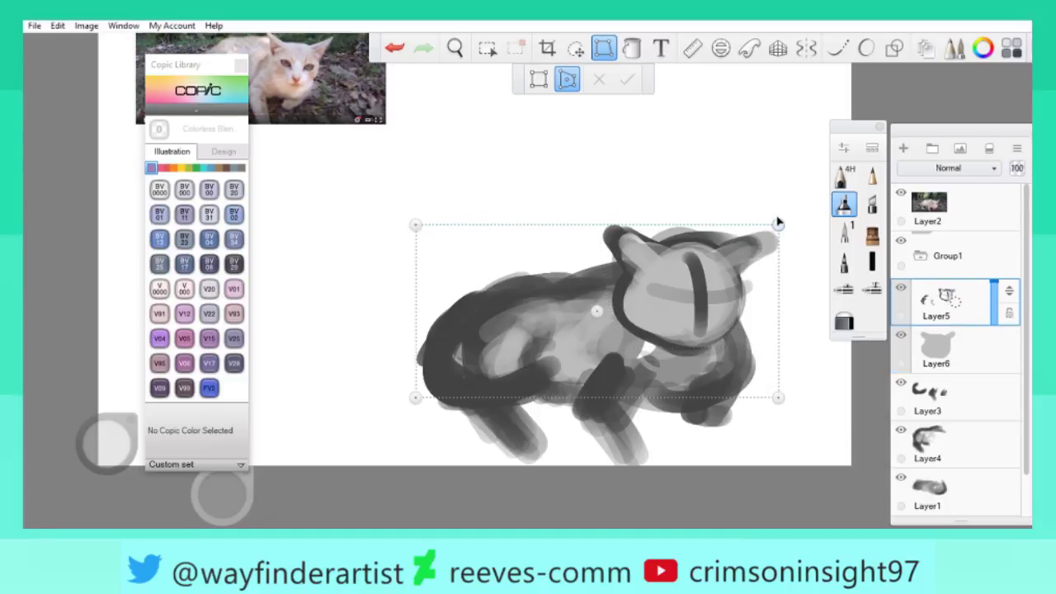
pyautogui.moveTo(778, 223); pyautogui.dragTo(778, 218)
pyautogui.moveTo(778, 398); pyautogui.dragTo(795, 407)
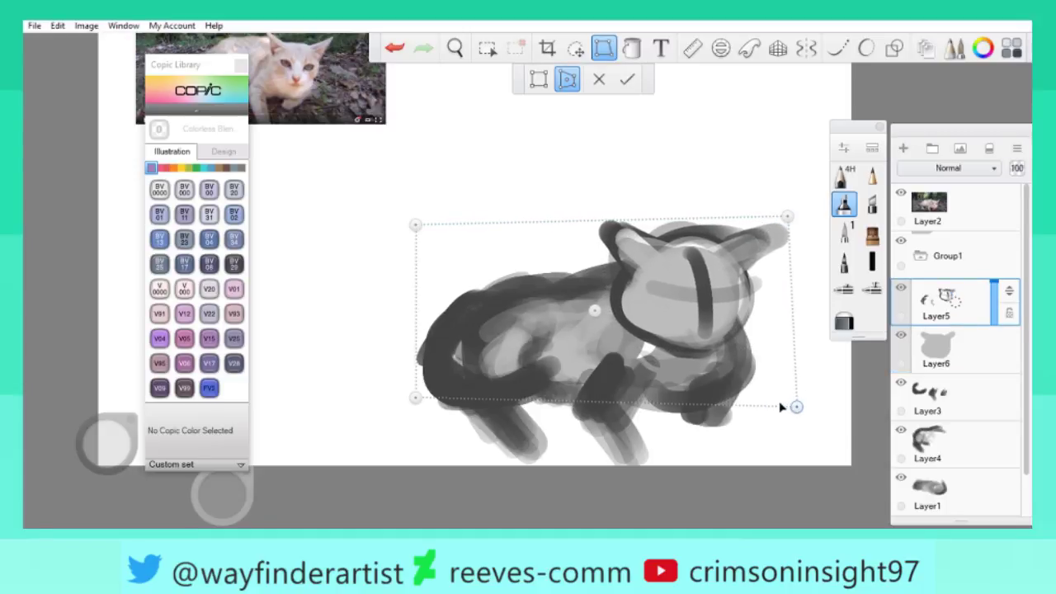
pyautogui.moveTo(759, 328); pyautogui.dragTo(759, 339)
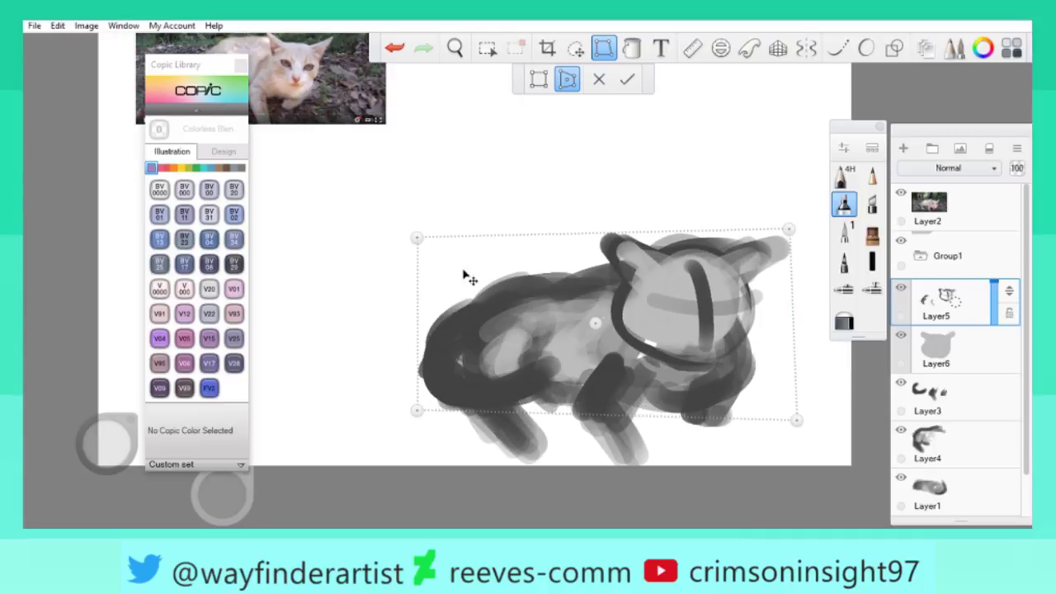
pyautogui.moveTo(419, 239); pyautogui.dragTo(417, 232)
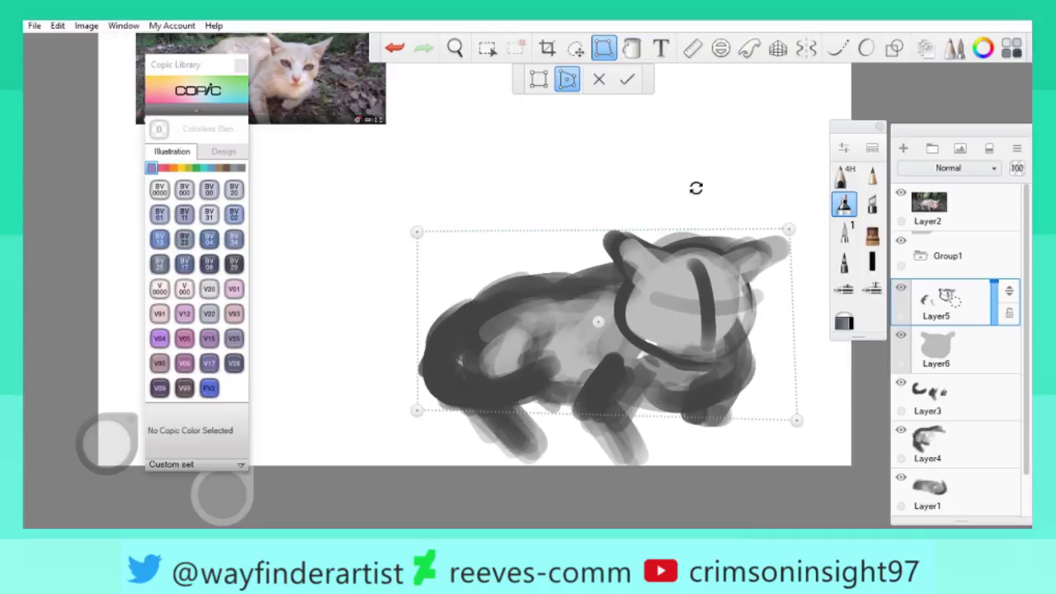
pyautogui.click(639, 81)
# Add a new layer above the reference photo layer and pick a dark grey with an adjusted brush size.
pyautogui.moveTo(594, 271); pyautogui.dragTo(626, 251)
pyautogui.click(982, 353)
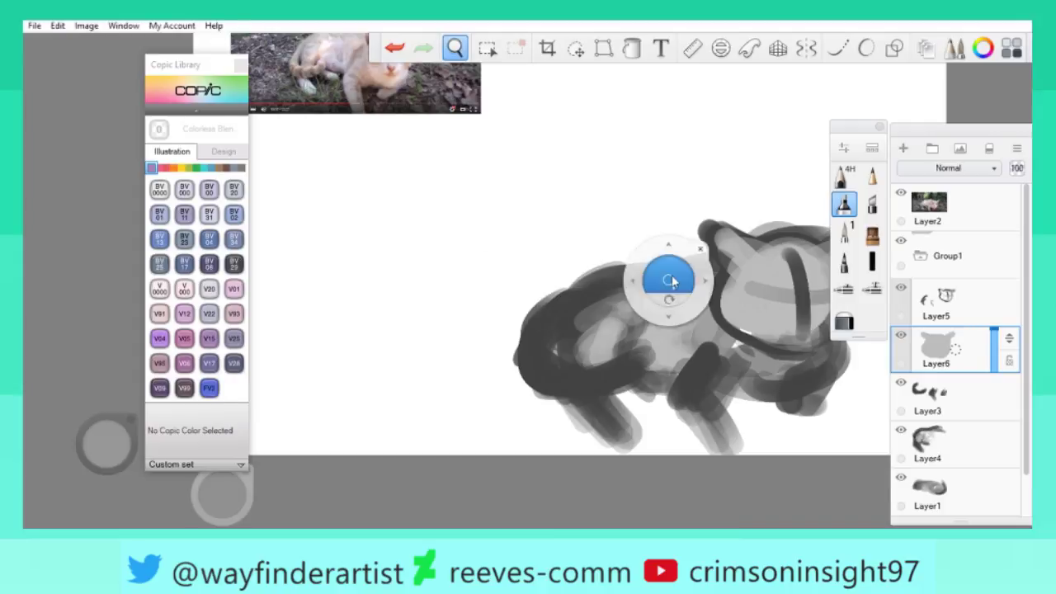
pyautogui.moveTo(523, 278); pyautogui.dragTo(796, 299)
pyautogui.moveTo(540, 78); pyautogui.dragTo(683, 340)
pyautogui.moveTo(688, 193); pyautogui.dragTo(767, 216)
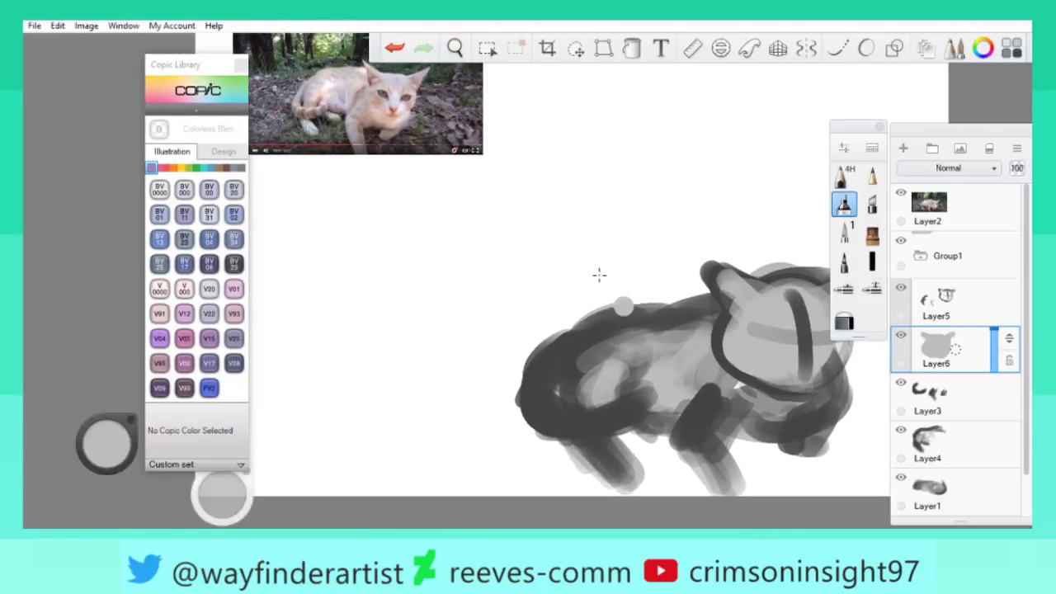
pyautogui.moveTo(604, 312); pyautogui.dragTo(731, 377)
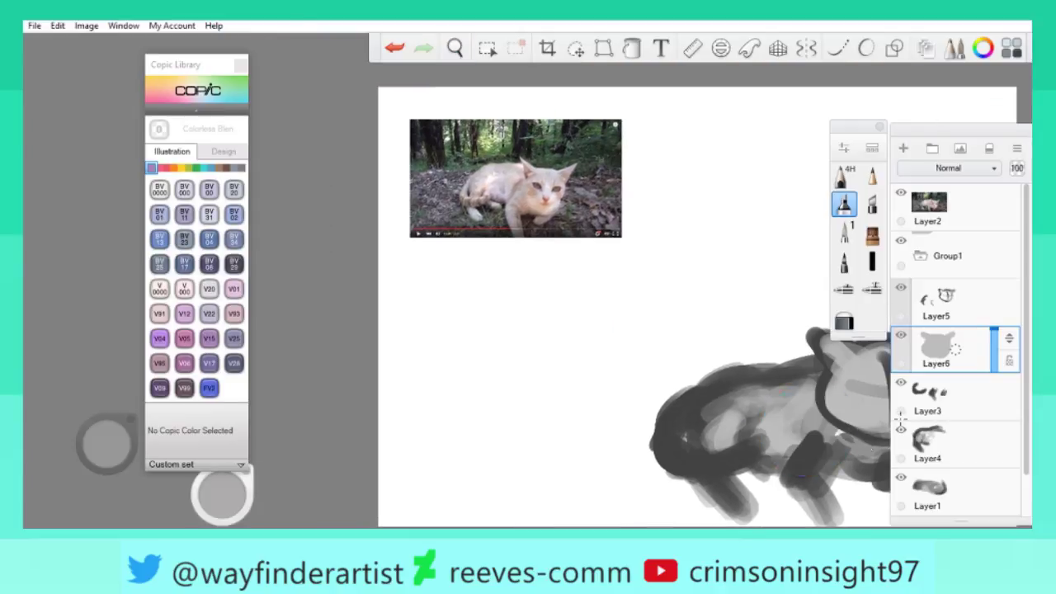
pyautogui.click(902, 148)
pyautogui.moveTo(510, 201); pyautogui.dragTo(569, 248)
pyautogui.click(107, 443)
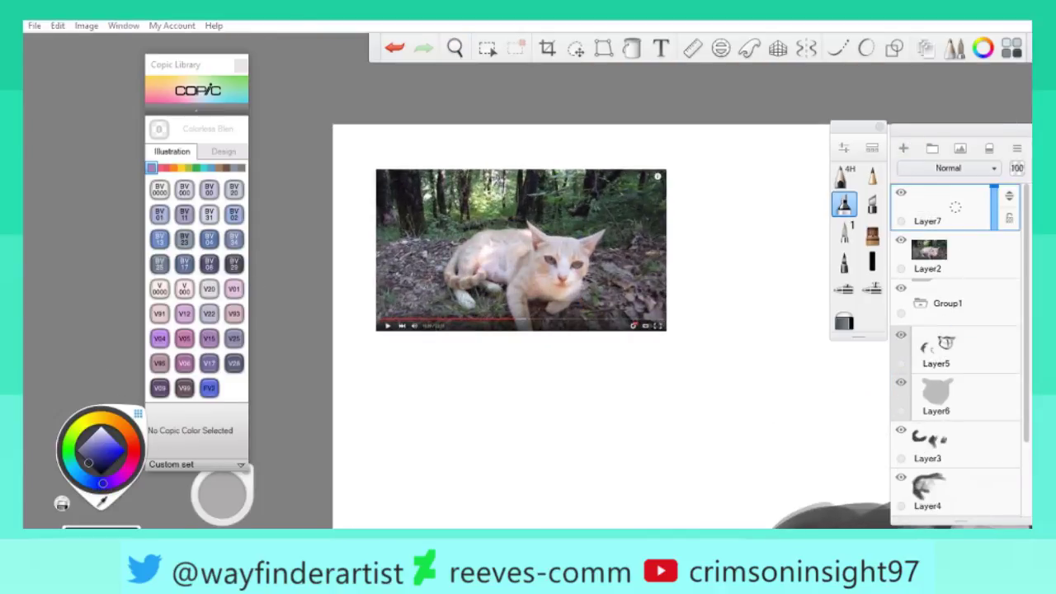
pyautogui.moveTo(221, 494)
pyautogui.mouseDown()
pyautogui.moveTo(255, 494)
pyautogui.moveTo(320, 458)
pyautogui.mouseUp()
# Sketch a dark grey circle over the cat's head in the photo and curved lines around its neck and chest.
pyautogui.moveTo(592, 217); pyautogui.dragTo(545, 247)
pyautogui.hotkey('ctrl', 'z')
pyautogui.moveTo(592, 216); pyautogui.dragTo(545, 247)
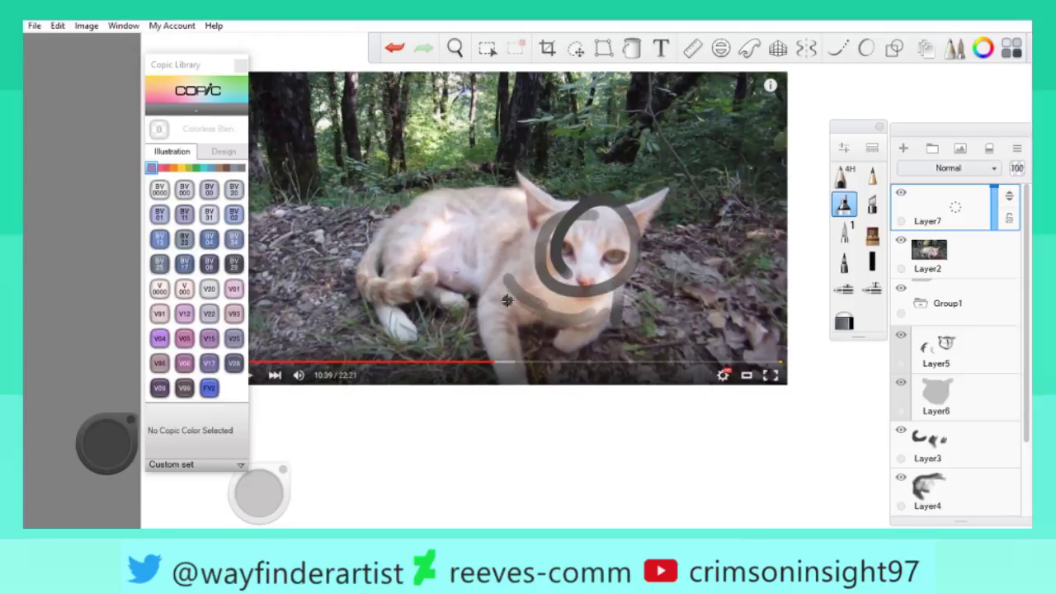
pyautogui.moveTo(506, 301); pyautogui.dragTo(537, 237)
pyautogui.click(452, 214)
# Trace the photo cat's back, flank, rounded belly and front legs with dark grey construction lines.
pyautogui.moveTo(409, 218)
pyautogui.mouseDown()
pyautogui.moveTo(420, 260)
pyautogui.moveTo(495, 262)
pyautogui.mouseUp()
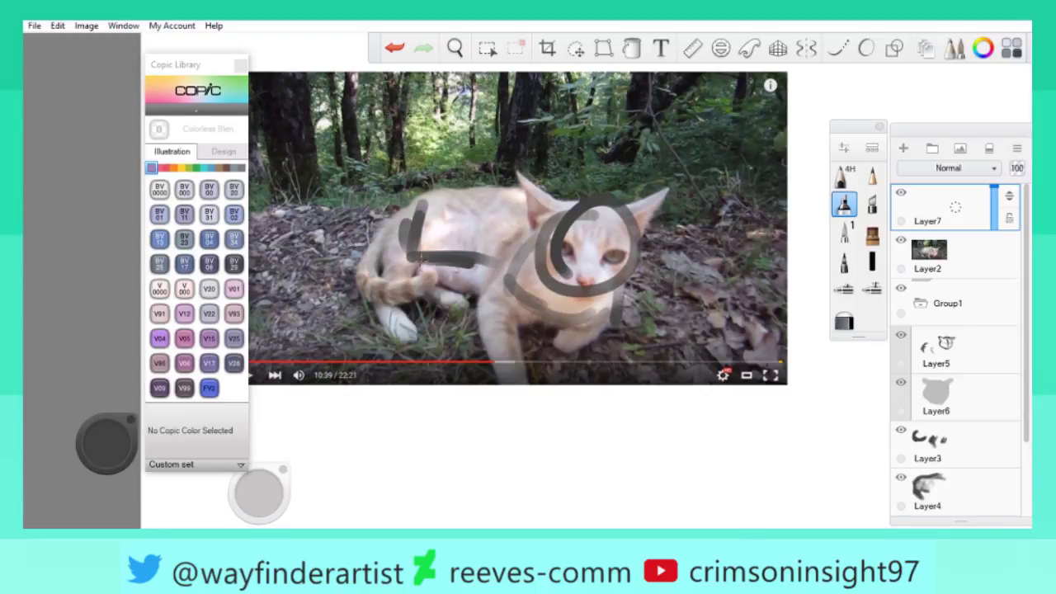
pyautogui.moveTo(417, 209); pyautogui.dragTo(578, 202)
pyautogui.moveTo(442, 240)
pyautogui.mouseDown()
pyautogui.moveTo(501, 233)
pyautogui.moveTo(501, 273)
pyautogui.mouseUp()
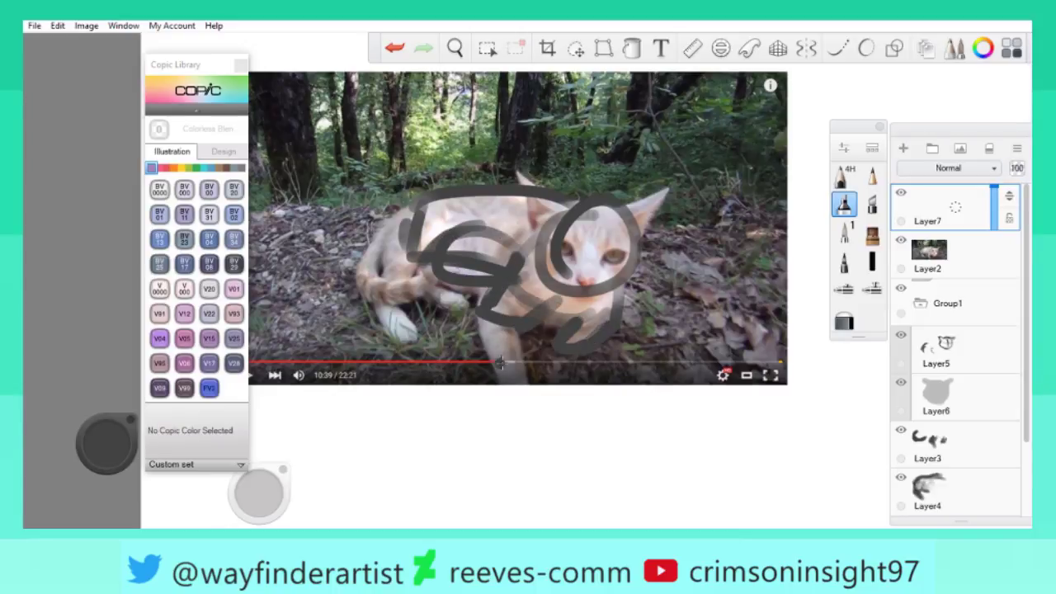
pyautogui.moveTo(476, 266); pyautogui.dragTo(499, 296)
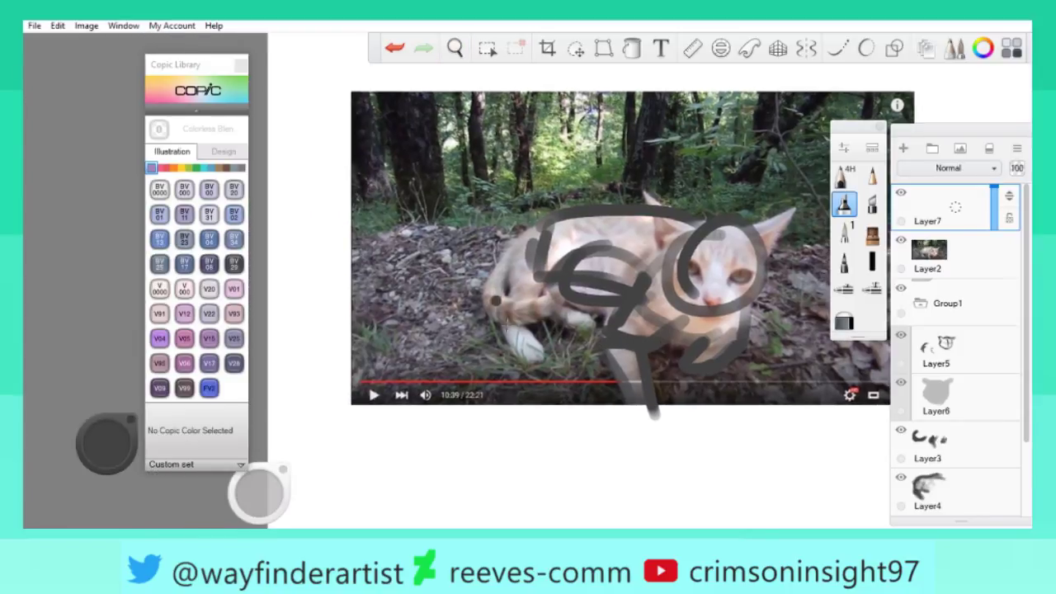
# Outline the photo cat's hind leg and hind paws in dark grey on Layer7.
pyautogui.moveTo(534, 345)
pyautogui.mouseDown()
pyautogui.moveTo(523, 355)
pyautogui.moveTo(532, 367)
pyautogui.moveTo(541, 358)
pyautogui.mouseUp()
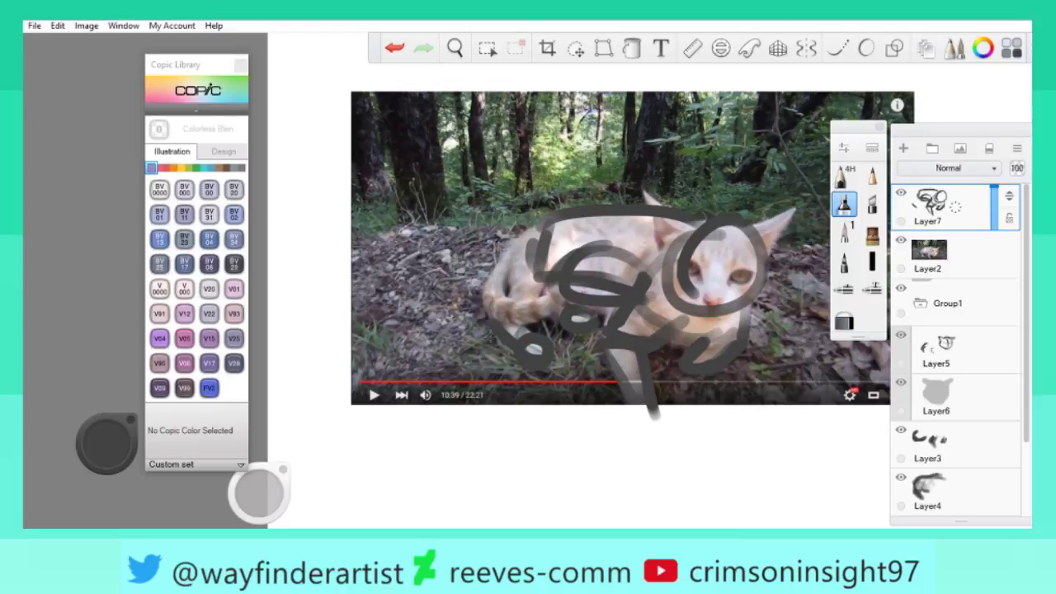
pyautogui.moveTo(497, 320); pyautogui.dragTo(523, 243)
pyautogui.moveTo(569, 270)
pyautogui.mouseDown()
pyautogui.moveTo(545, 248)
pyautogui.moveTo(547, 278)
pyautogui.moveTo(551, 259)
pyautogui.moveTo(528, 323)
pyautogui.mouseUp()
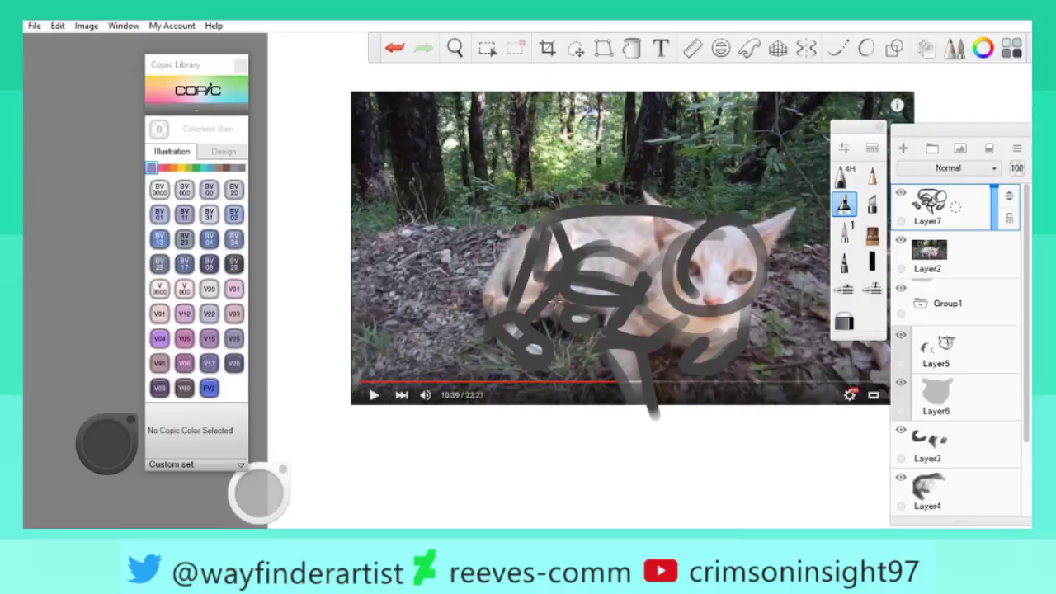
# Try to move the Layer7 construction sketch off the photo into the blank canvas beside it.
pyautogui.scroll(-5, 489, 292)
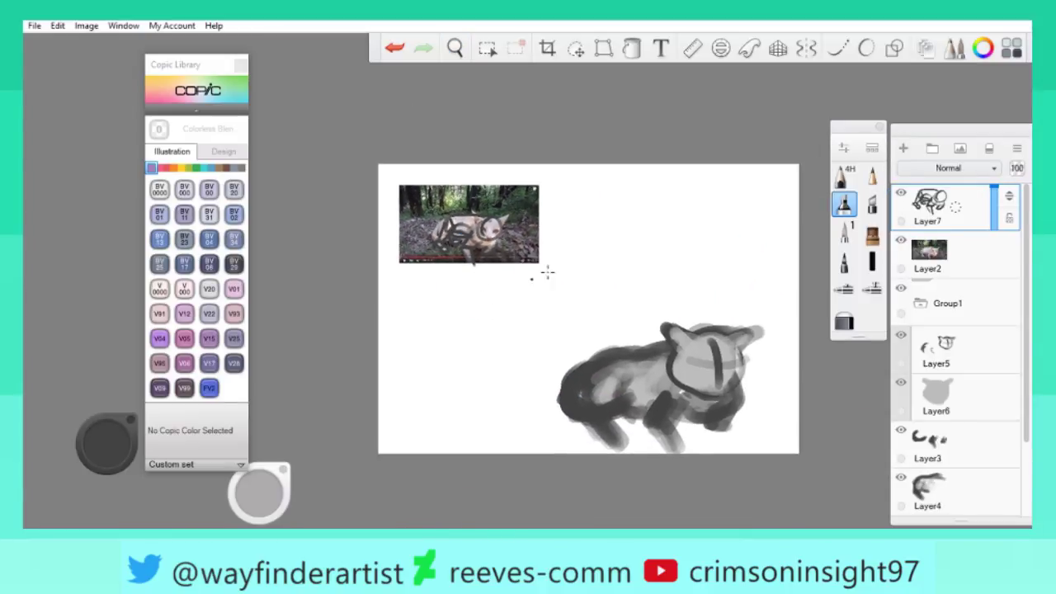
pyautogui.click(576, 52)
pyautogui.moveTo(523, 170)
pyautogui.mouseDown()
pyautogui.moveTo(612, 176)
pyautogui.moveTo(723, 160)
pyautogui.mouseUp()
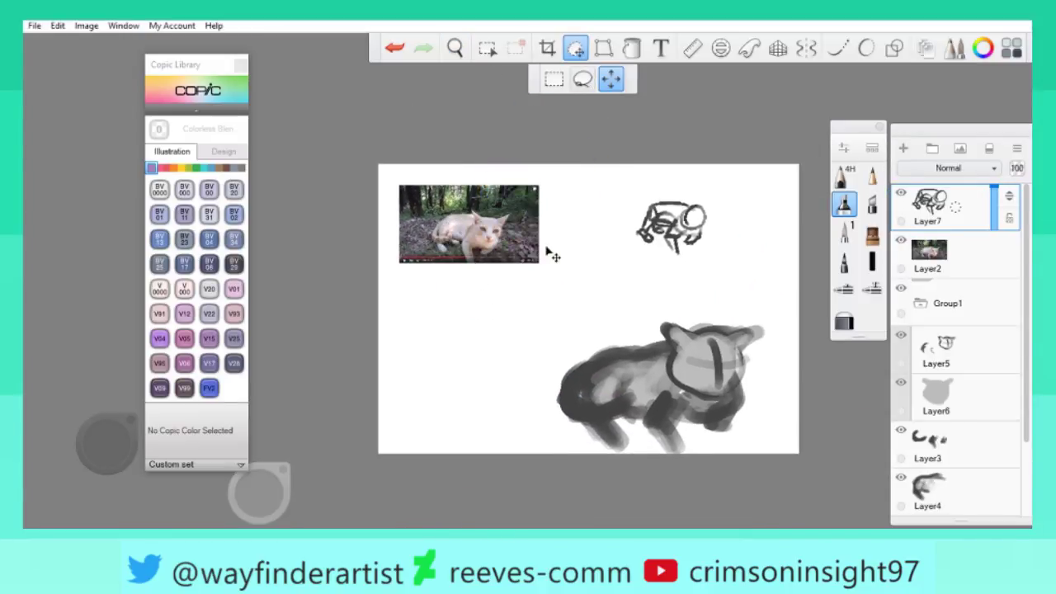
pyautogui.hotkey('ctrl', 'z')
# Remove the circle drawn around the cat's head from the Layer7 sketch.
pyautogui.press('Return')
pyautogui.click(454, 47)
pyautogui.moveTo(465, 262)
pyautogui.mouseDown()
pyautogui.moveTo(666, 183)
pyautogui.moveTo(677, 252)
pyautogui.mouseUp()
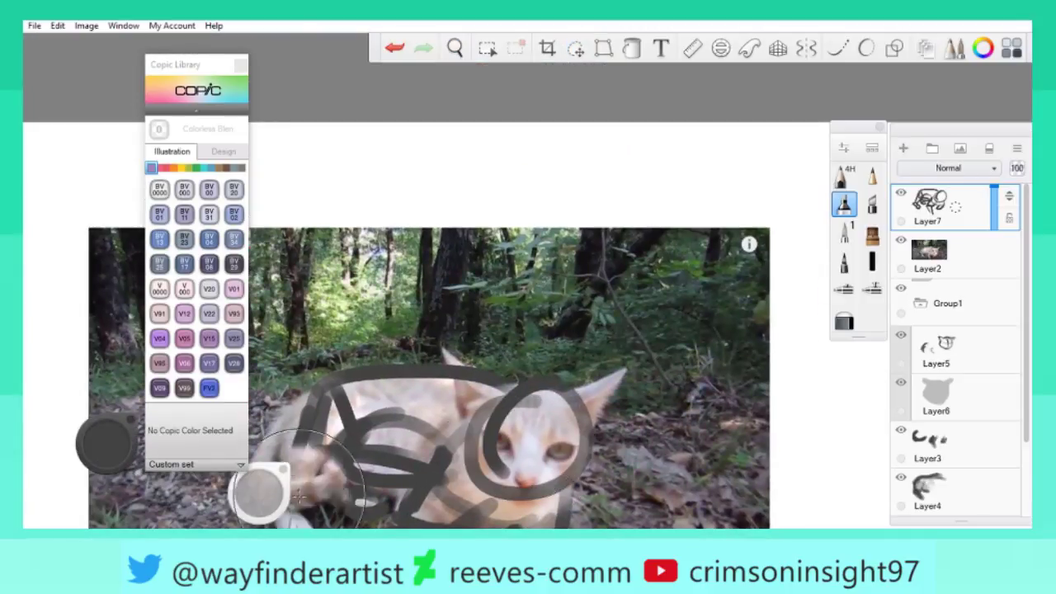
pyautogui.hotkey('ctrl', 'z')
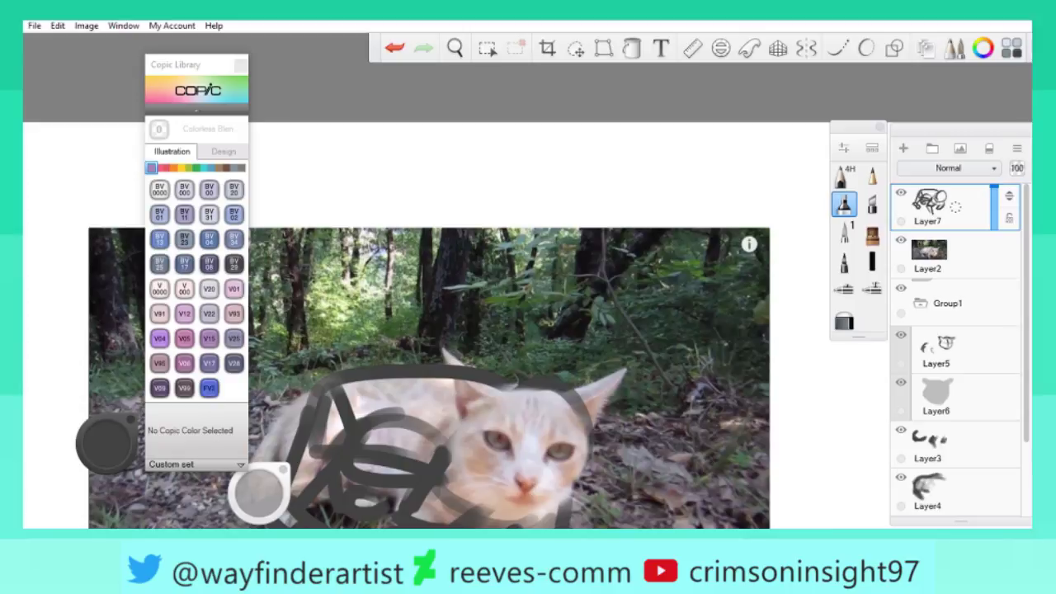
# Redraw the cat's cheek contour and both ears over the photo, and clean up the overlapping belly lines.
pyautogui.press('space')
pyautogui.moveTo(531, 461); pyautogui.dragTo(531, 330)
pyautogui.press('space')
pyautogui.press('Escape')
pyautogui.moveTo(504, 276)
pyautogui.mouseDown()
pyautogui.moveTo(477, 338)
pyautogui.moveTo(549, 378)
pyautogui.moveTo(571, 370)
pyautogui.mouseUp()
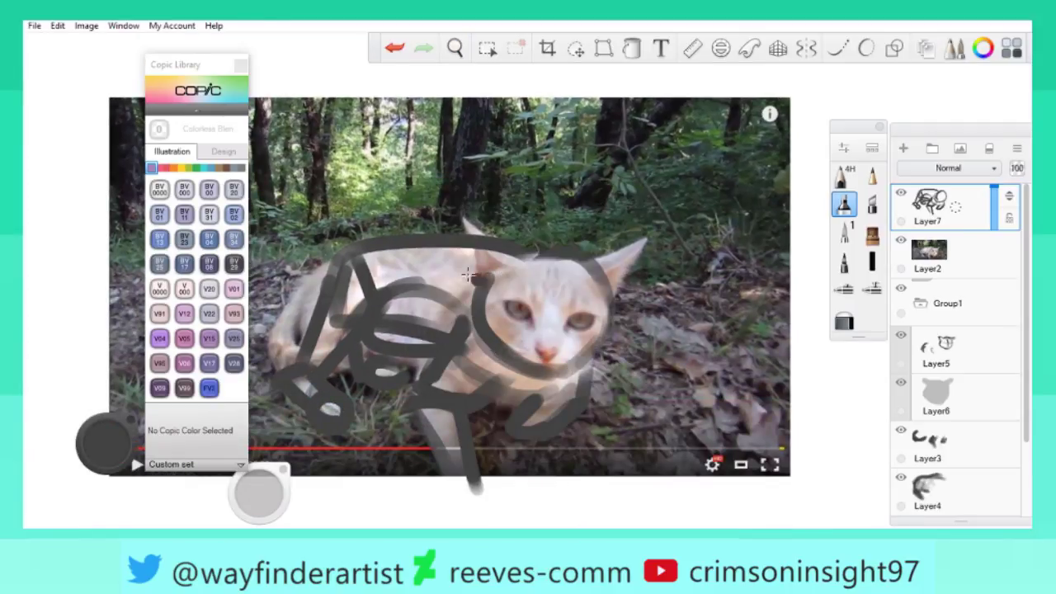
pyautogui.moveTo(486, 299); pyautogui.dragTo(469, 221)
pyautogui.press('space')
pyautogui.moveTo(623, 297); pyautogui.dragTo(670, 341)
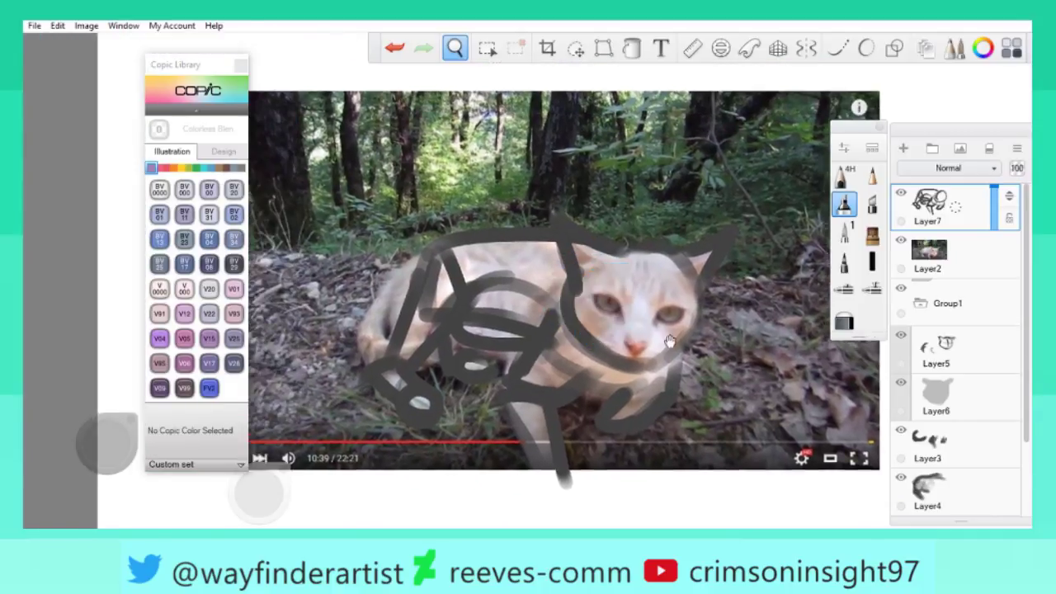
pyautogui.moveTo(270, 506); pyautogui.dragTo(264, 509)
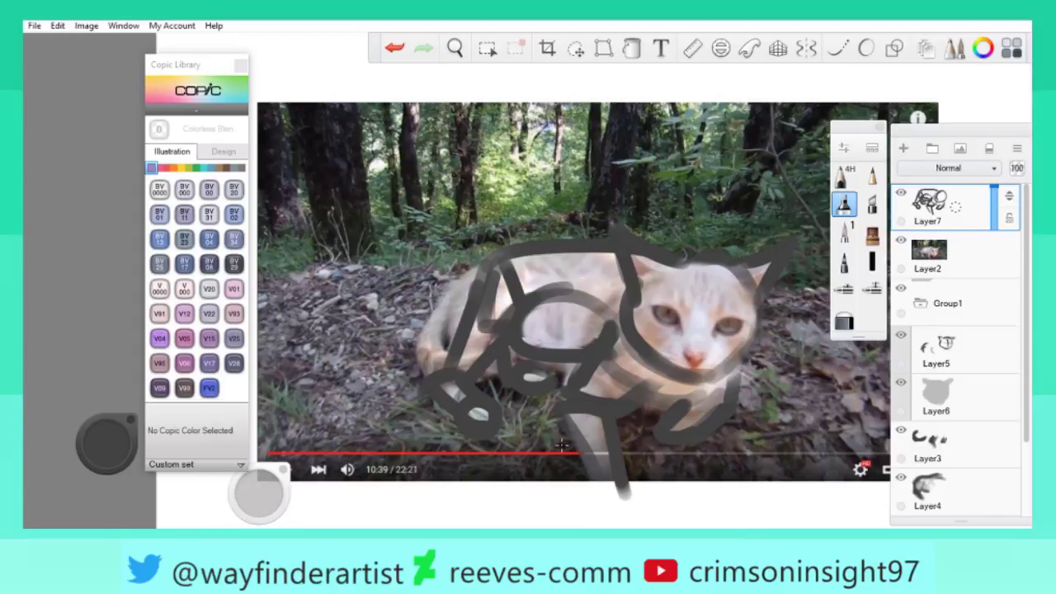
# Move the Layer7 construction sketch off the photo onto the blank canvas to the photo's right.
pyautogui.moveTo(608, 302)
pyautogui.mouseDown()
pyautogui.moveTo(619, 384)
pyautogui.moveTo(572, 299)
pyautogui.moveTo(628, 278)
pyautogui.moveTo(577, 206)
pyautogui.moveTo(513, 75)
pyautogui.mouseUp()
pyautogui.press('space')
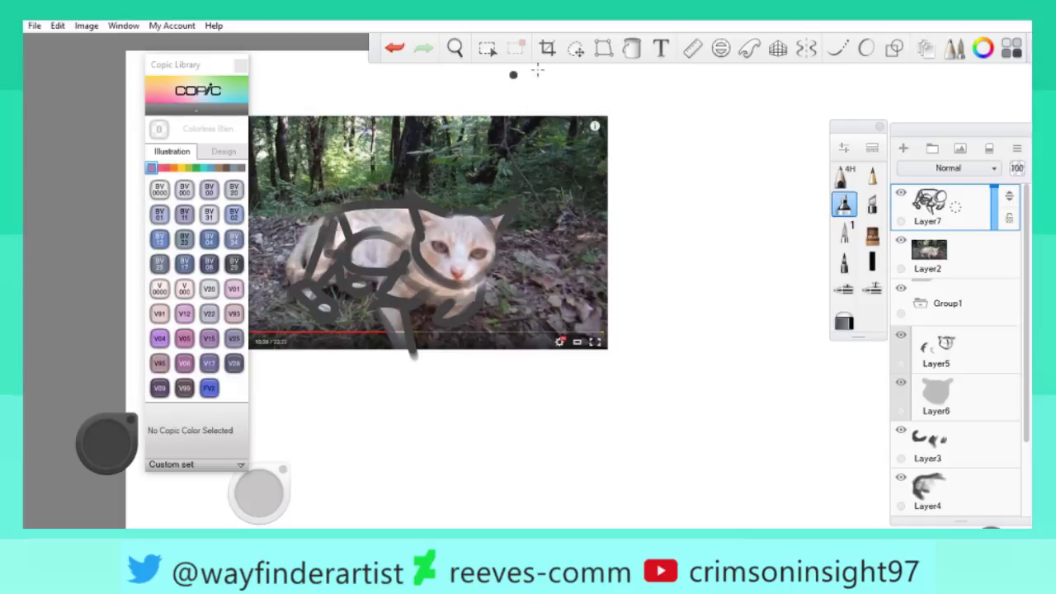
pyautogui.click(577, 51)
pyautogui.moveTo(624, 295); pyautogui.dragTo(627, 302)
pyautogui.press('space')
pyautogui.moveTo(705, 372)
pyautogui.mouseDown()
pyautogui.moveTo(693, 302)
pyautogui.moveTo(674, 285)
pyautogui.moveTo(629, 336)
pyautogui.mouseUp()
pyautogui.press('space')
pyautogui.press('space')
pyautogui.moveTo(588, 285)
pyautogui.mouseDown()
pyautogui.moveTo(606, 286)
pyautogui.moveTo(643, 247)
pyautogui.mouseUp()
pyautogui.press('space')
pyautogui.moveTo(710, 304)
pyautogui.mouseDown()
pyautogui.moveTo(684, 270)
pyautogui.moveTo(616, 309)
pyautogui.mouseUp()
# Switch to Layer5 and erase the stray hindquarter strokes, keeping only the head lines.
pyautogui.click(963, 346)
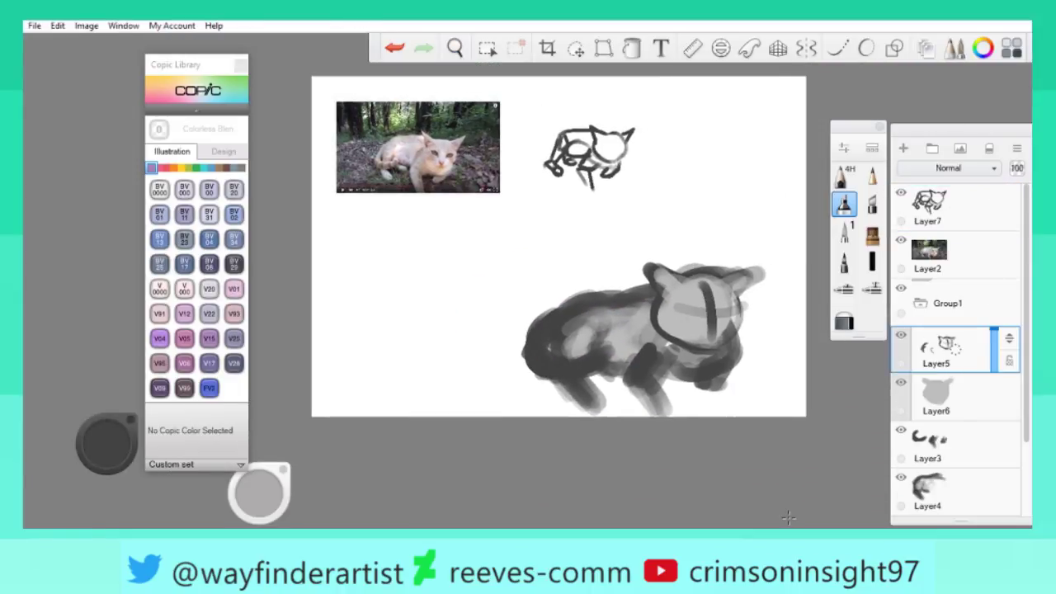
pyautogui.click(255, 503)
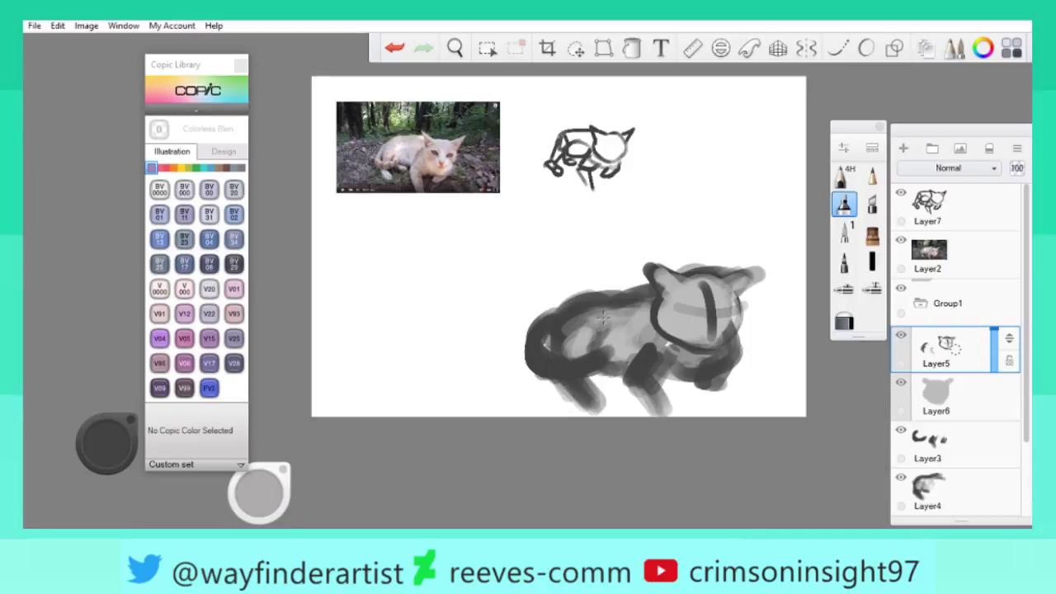
# Try a rectangular selection around the cat's head on Layer5 and clear the selection.
pyautogui.click(486, 49)
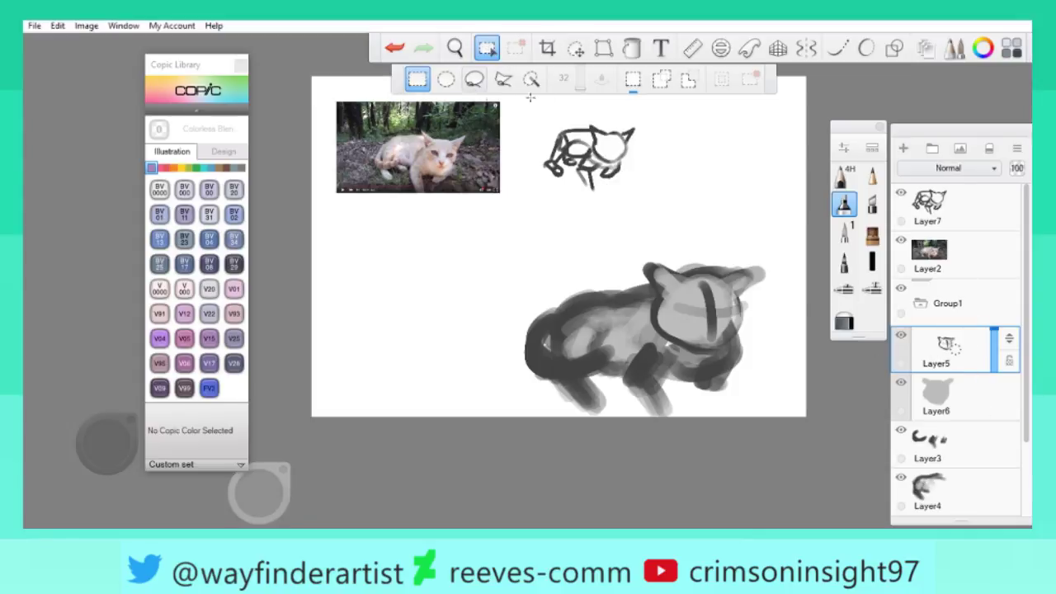
pyautogui.moveTo(621, 240); pyautogui.dragTo(770, 360)
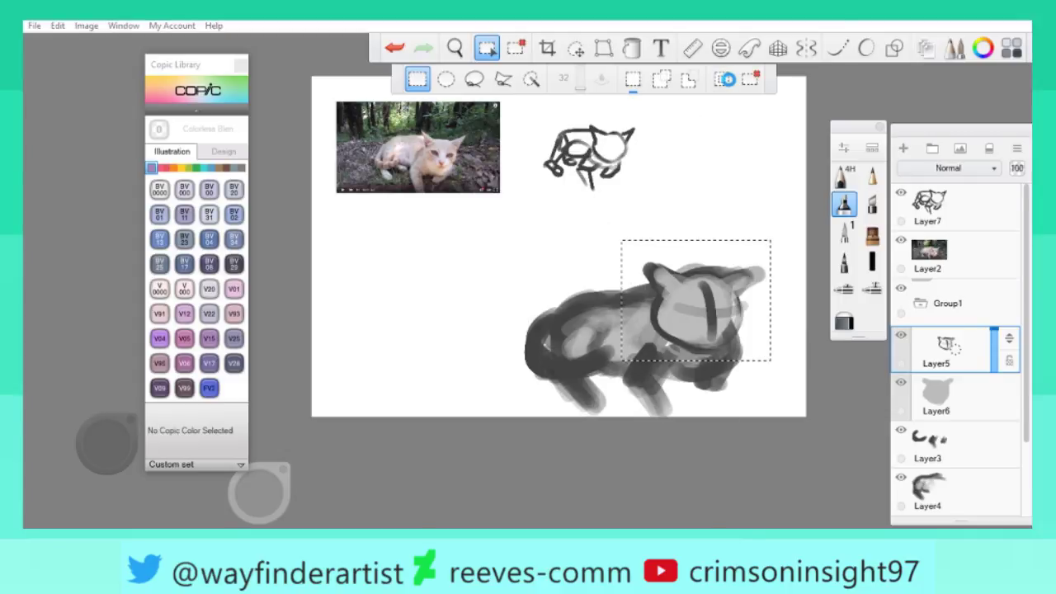
pyautogui.click(750, 78)
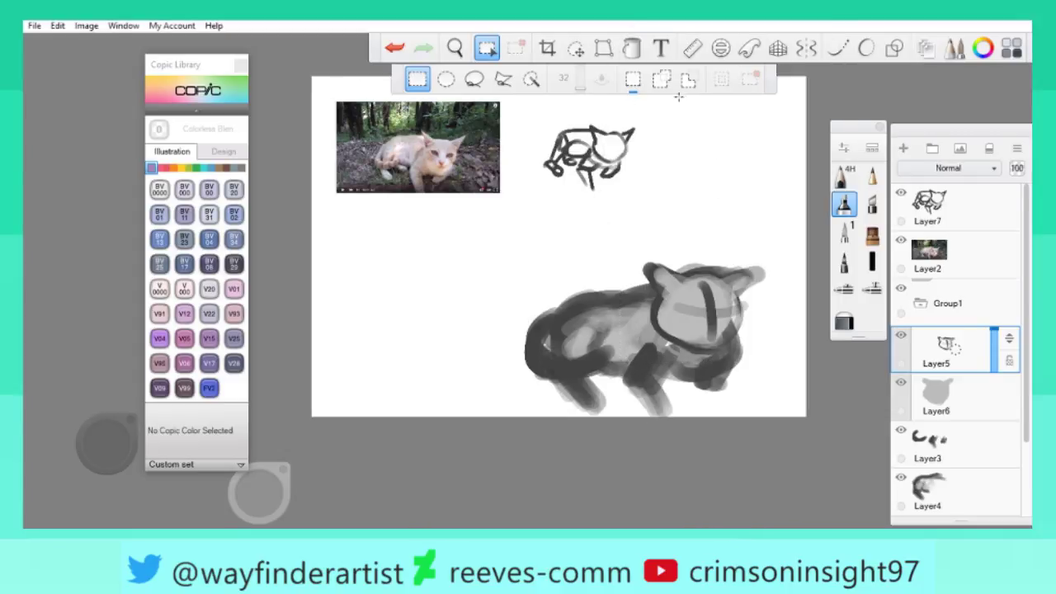
# Try a brush stroke on the cat's head on Layer5 and undo it.
pyautogui.press('space')
pyautogui.moveTo(537, 283); pyautogui.dragTo(569, 272)
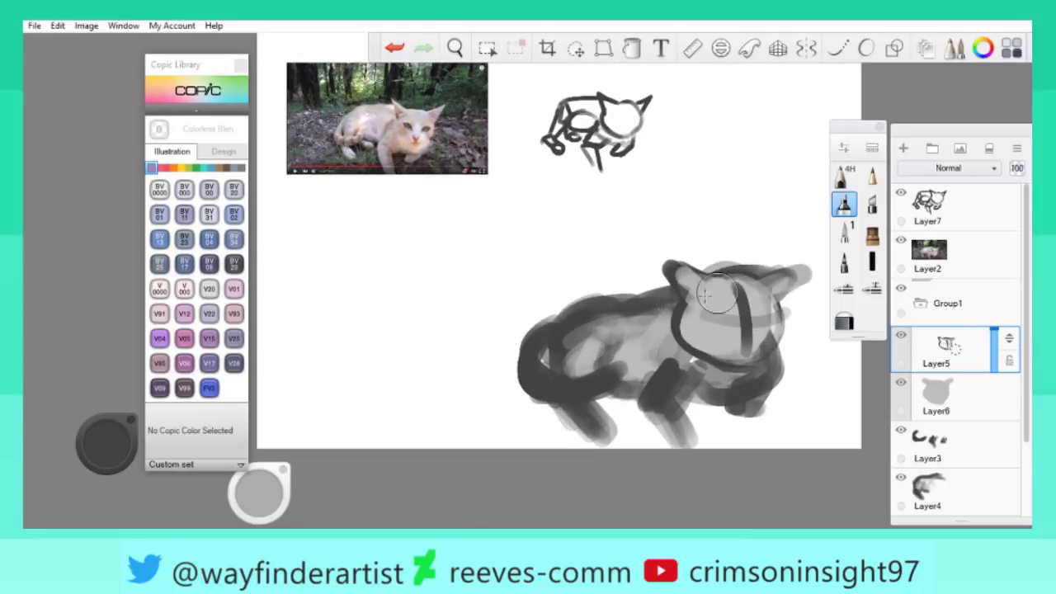
pyautogui.moveTo(471, 262)
pyautogui.mouseDown()
pyautogui.moveTo(507, 238)
pyautogui.moveTo(636, 239)
pyautogui.mouseUp()
pyautogui.hotkey('ctrl', 'z')
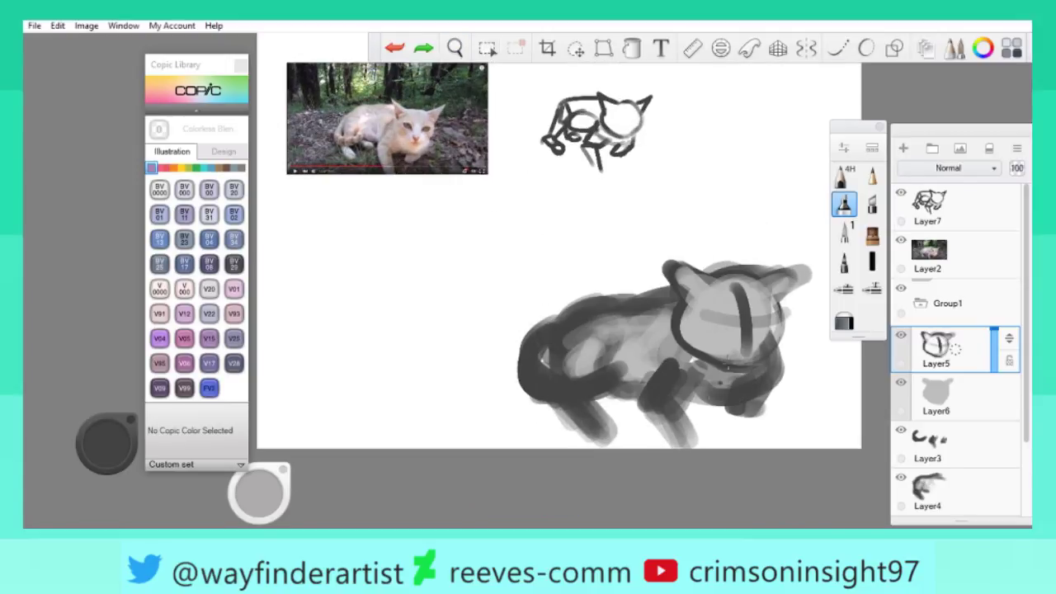
pyautogui.press('space')
pyautogui.moveTo(697, 330); pyautogui.dragTo(777, 372)
# Try to move and scale the head fill on Layer6 and the head lines on Layer5 separately.
pyautogui.click(936, 396)
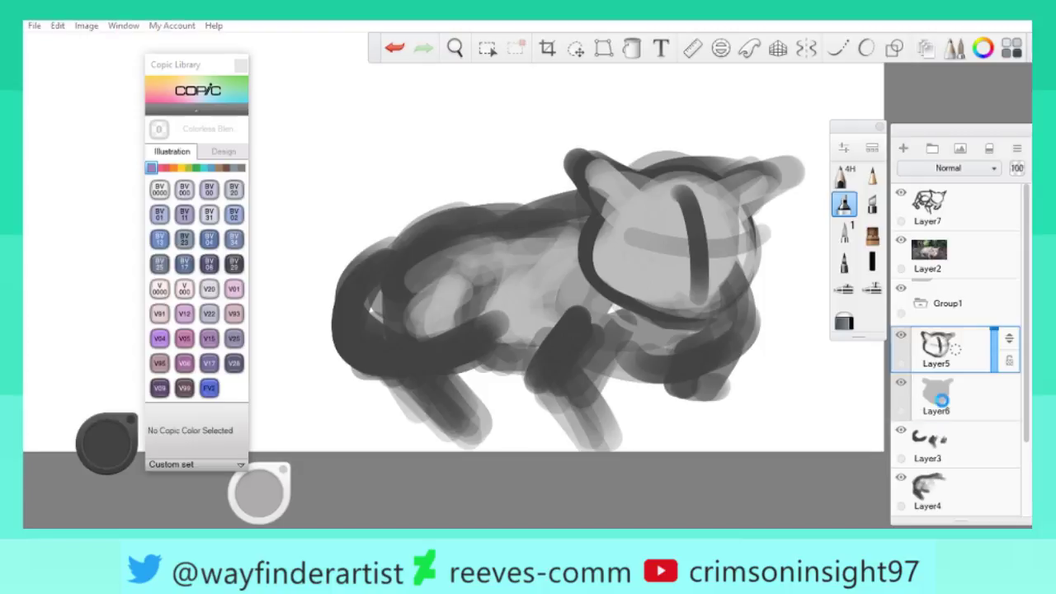
pyautogui.press('space')
pyautogui.press('Home')
pyautogui.moveTo(666, 225); pyautogui.dragTo(637, 69)
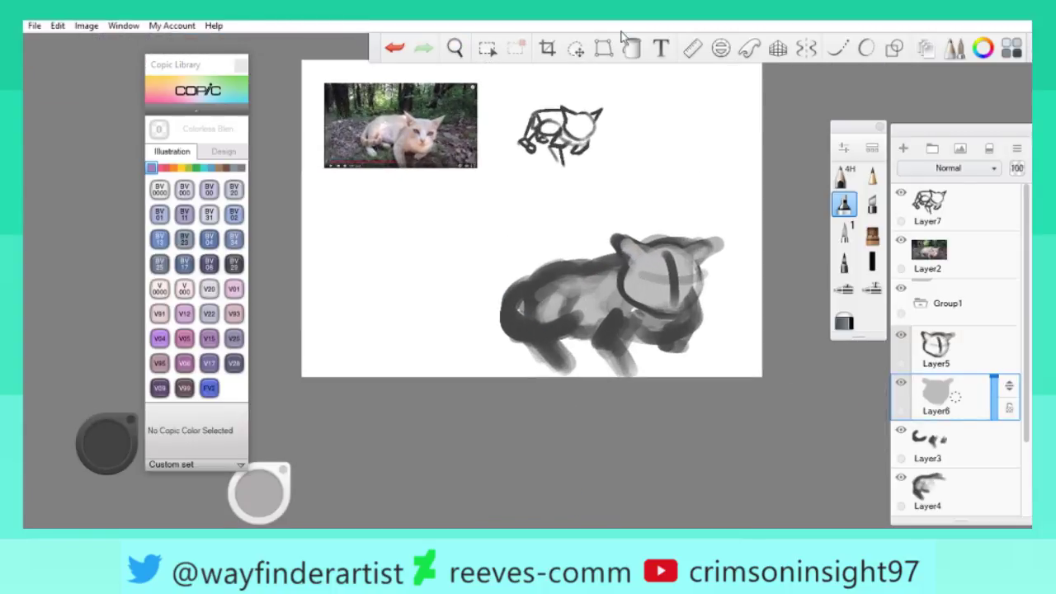
pyautogui.click(576, 47)
pyautogui.click(612, 78)
pyautogui.moveTo(589, 116)
pyautogui.mouseDown()
pyautogui.moveTo(660, 236)
pyautogui.moveTo(660, 277)
pyautogui.mouseUp()
pyautogui.click(936, 346)
pyautogui.moveTo(668, 256); pyautogui.dragTo(669, 252)
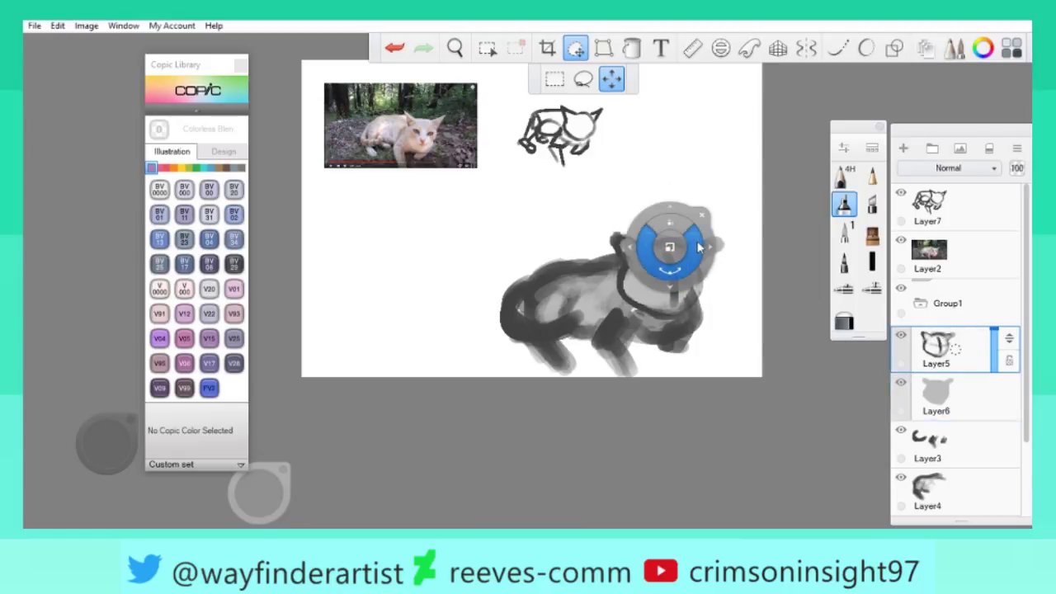
pyautogui.click(669, 248)
pyautogui.scroll(3, 670, 280)
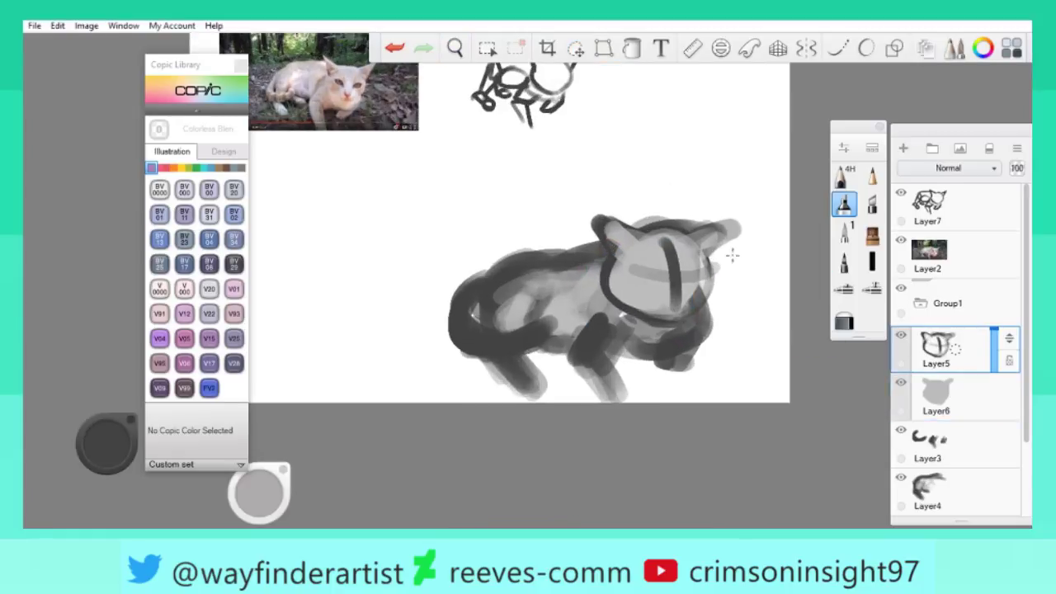
# Select Group1 and scale the whole cat head to about 104%.
pyautogui.click(946, 302)
pyautogui.click(576, 48)
pyautogui.click(660, 216)
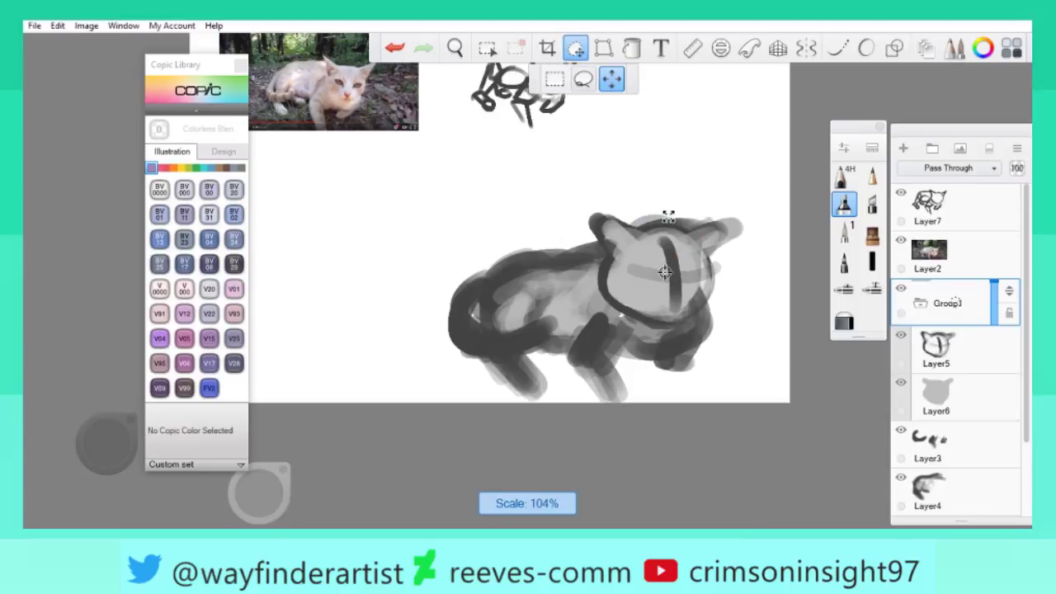
pyautogui.click(660, 216)
# Paint light grey strokes on the cat's near front leg and chest on Layer3.
pyautogui.press('space')
pyautogui.moveTo(627, 314); pyautogui.dragTo(654, 299)
pyautogui.click(949, 445)
pyautogui.click(100, 467)
pyautogui.moveTo(281, 503); pyautogui.dragTo(436, 489)
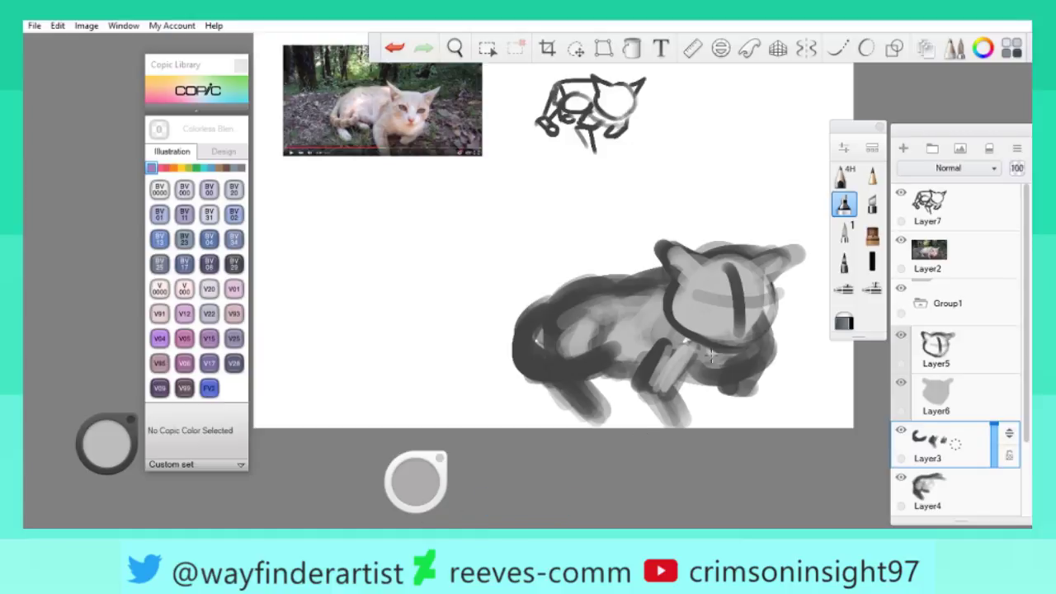
pyautogui.moveTo(696, 353); pyautogui.dragTo(706, 356)
# Tone down the light chest area on Layer3 with a darker grey.
pyautogui.click(106, 443)
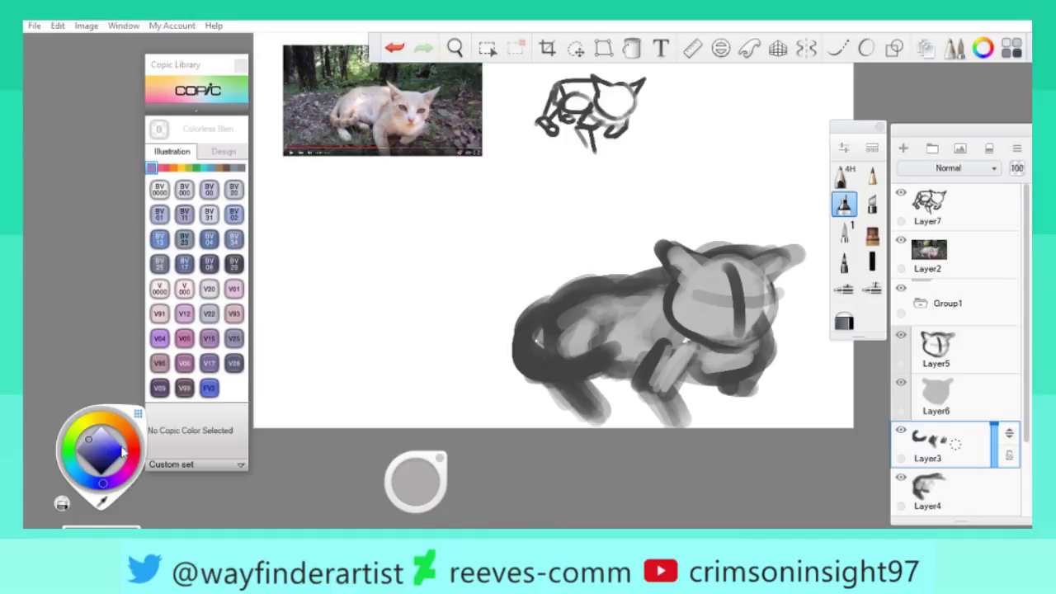
pyautogui.click(98, 462)
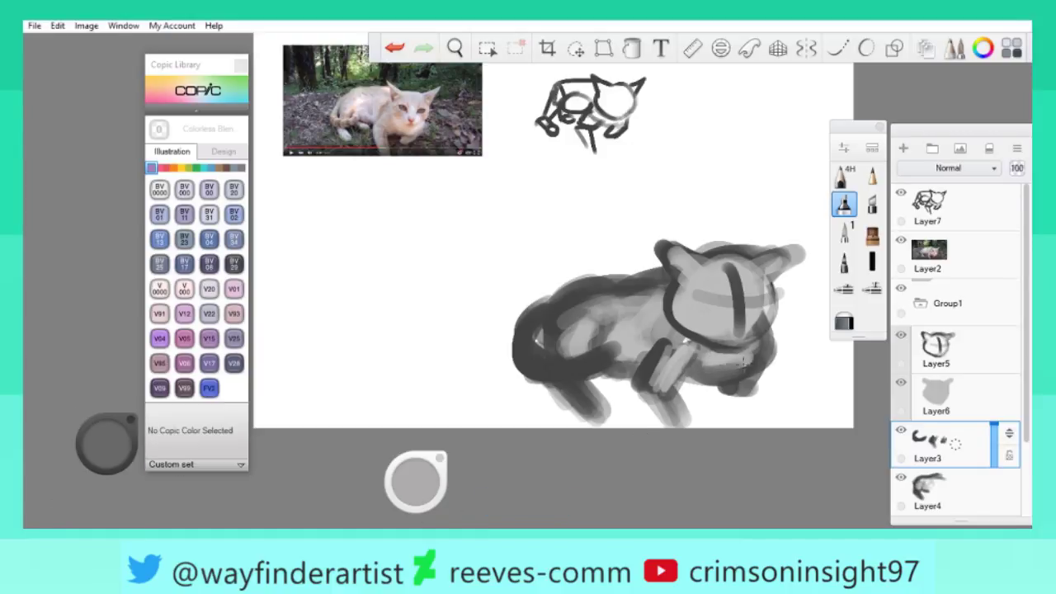
pyautogui.moveTo(603, 366); pyautogui.dragTo(659, 354)
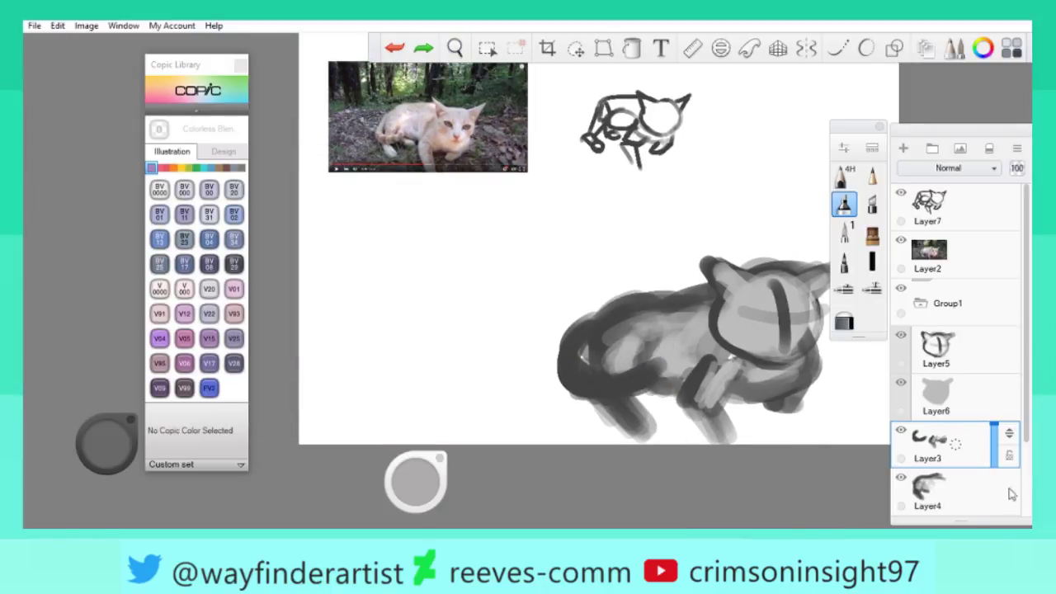
# Shade the hip on Layer4 and paint the far front paw in dark grey.
pyautogui.moveTo(739, 367); pyautogui.dragTo(675, 316)
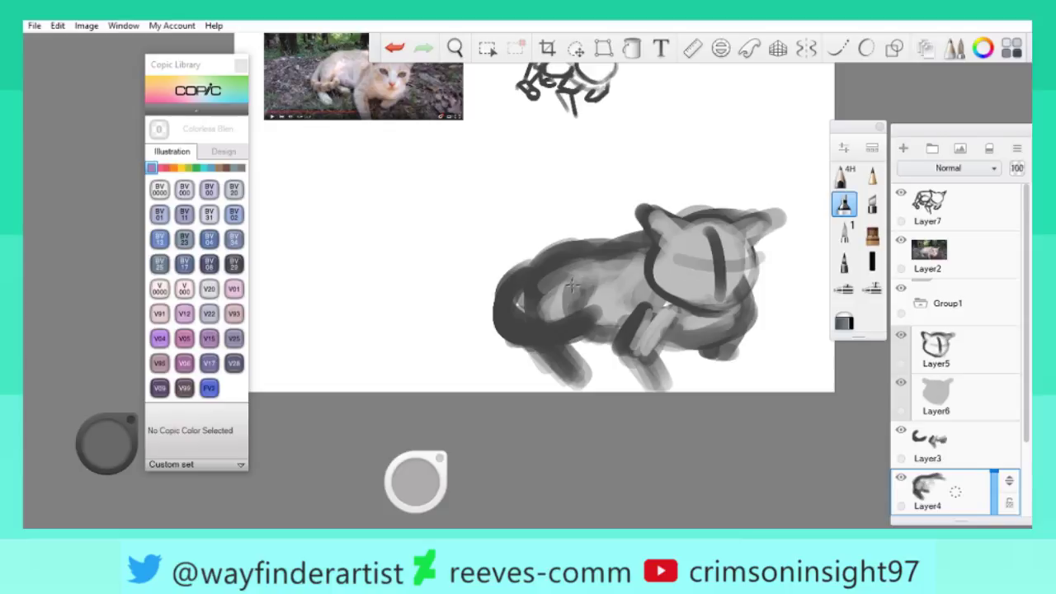
pyautogui.moveTo(614, 278); pyautogui.dragTo(564, 370)
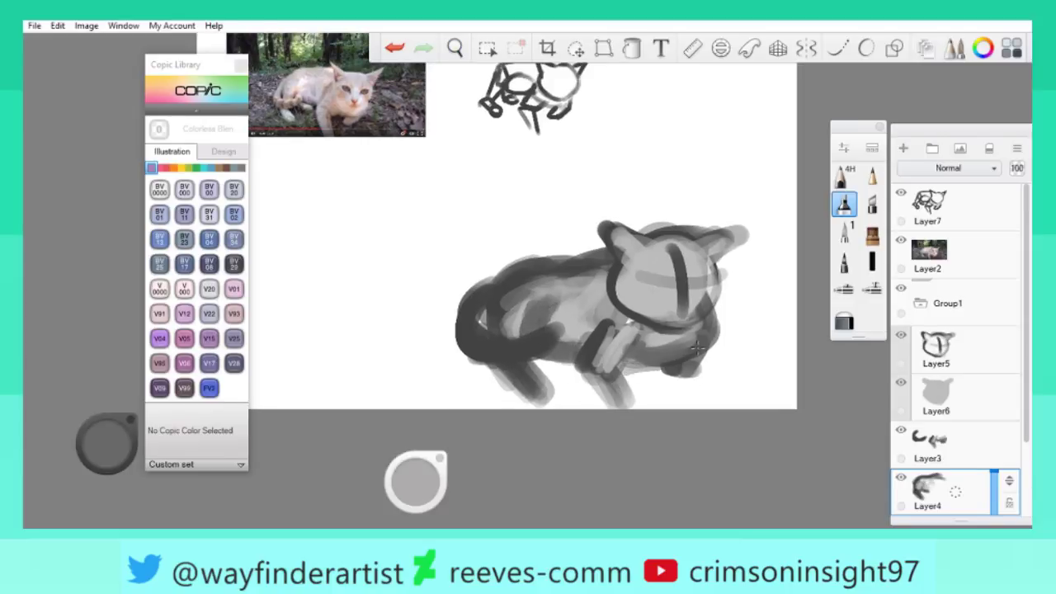
pyautogui.moveTo(124, 444); pyautogui.dragTo(124, 462)
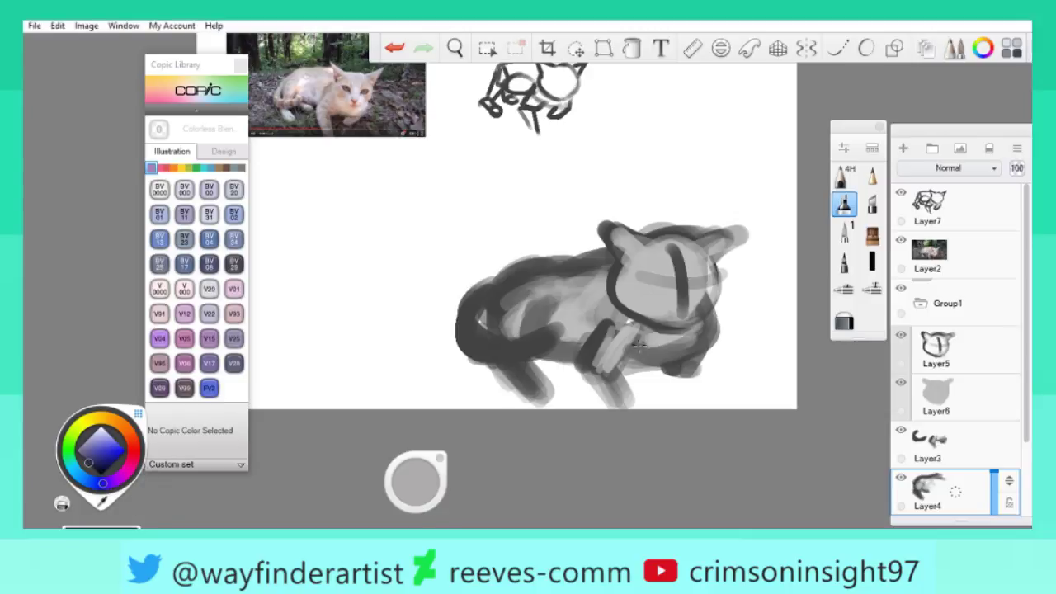
pyautogui.moveTo(663, 373); pyautogui.dragTo(678, 365)
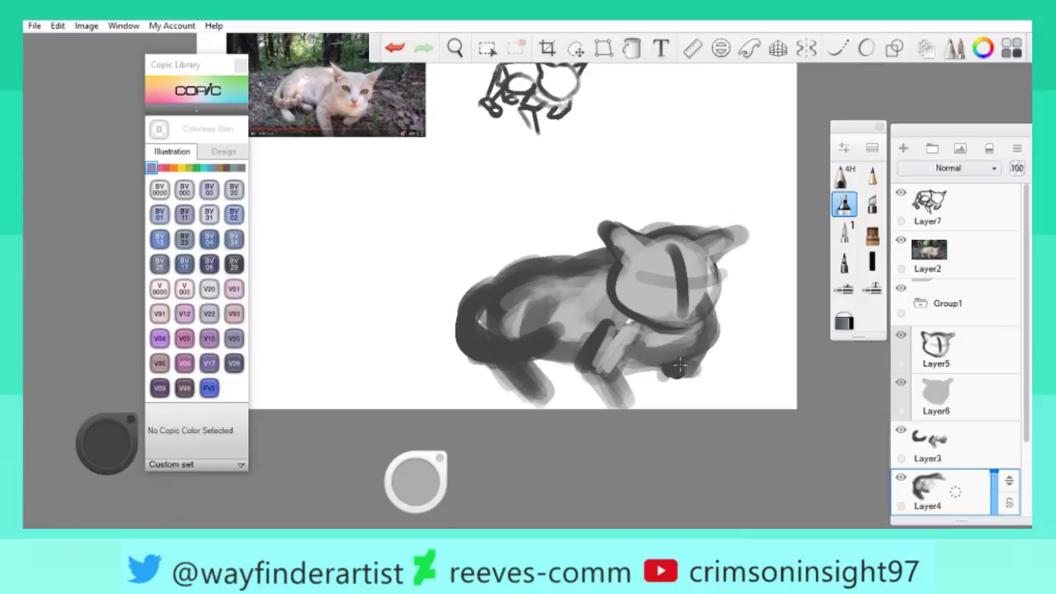
pyautogui.click(123, 445)
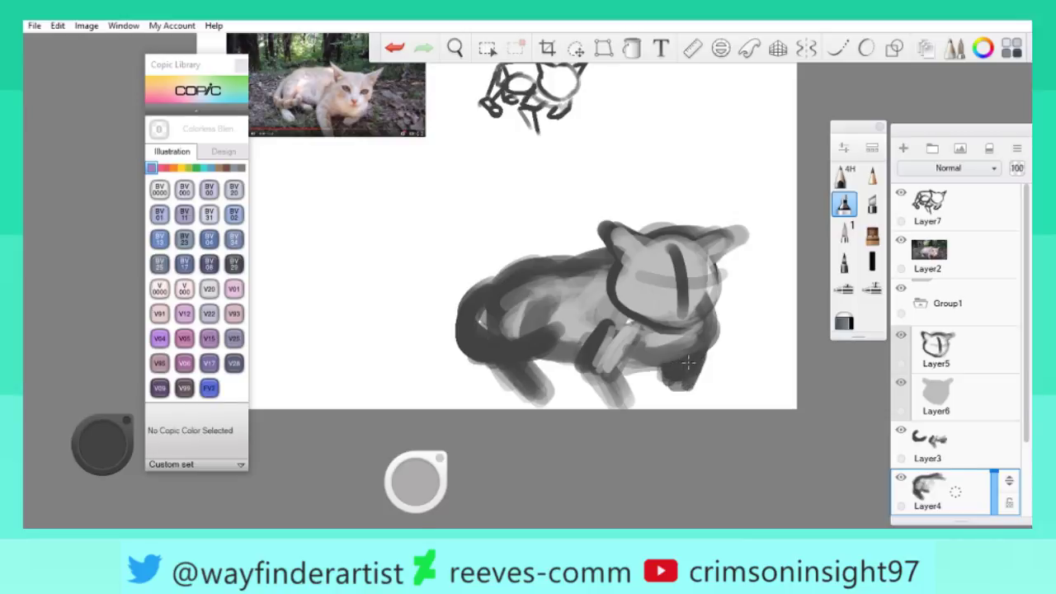
# Add light grey highlights to the far front paw and the near front leg on Layer3.
pyautogui.click(940, 444)
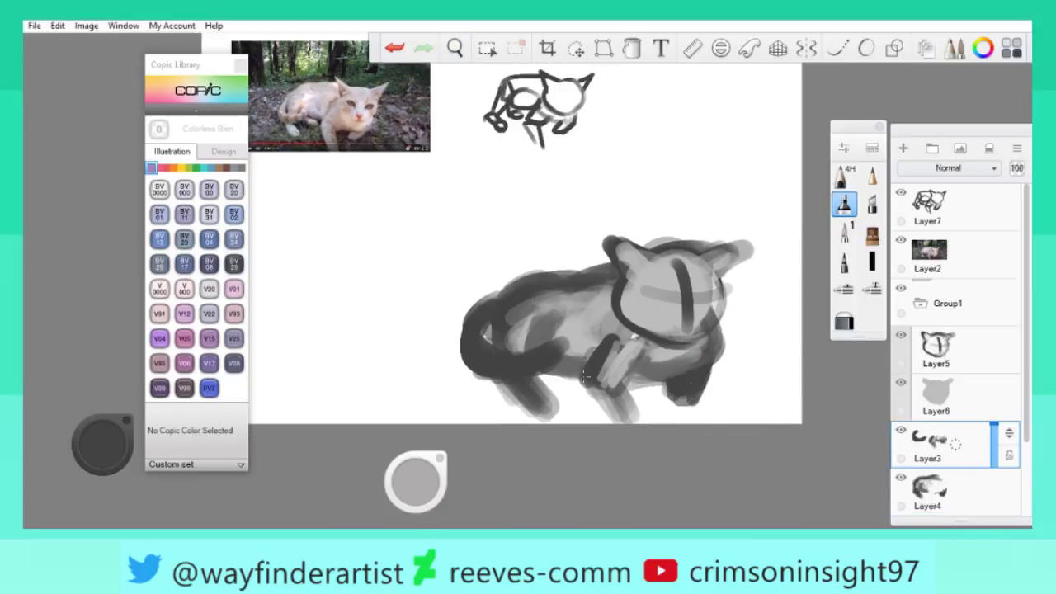
pyautogui.click(95, 464)
pyautogui.click(97, 437)
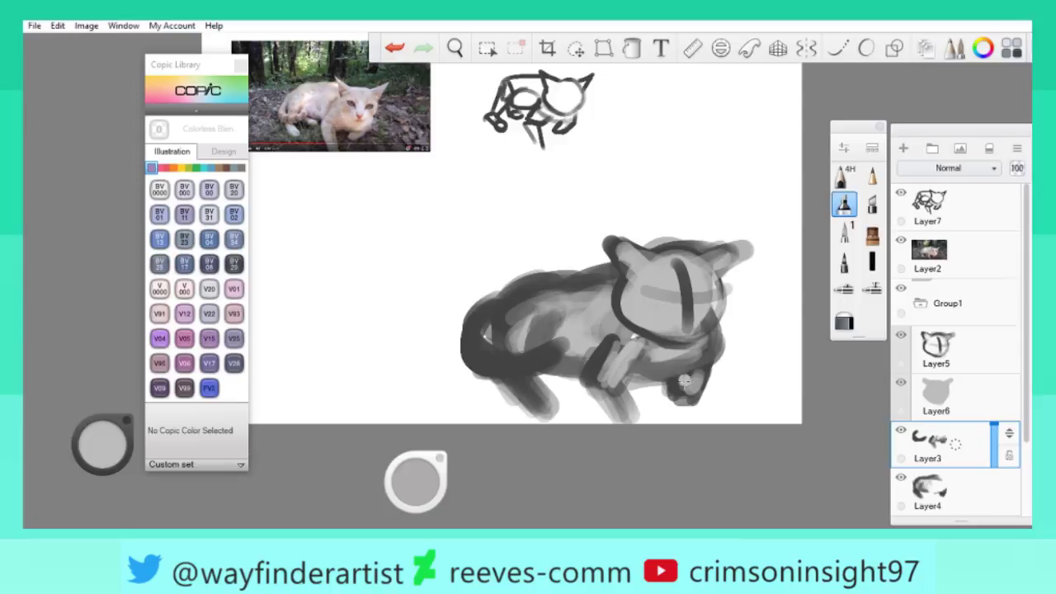
pyautogui.press('space')
pyautogui.moveTo(593, 278); pyautogui.dragTo(614, 311)
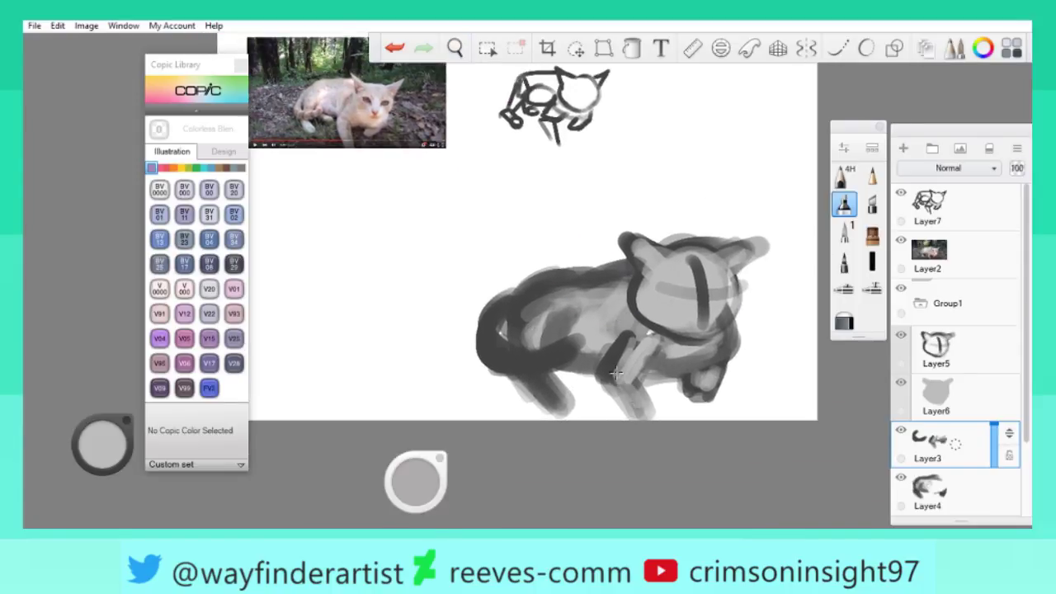
pyautogui.moveTo(636, 390); pyautogui.dragTo(493, 375)
# Define both edges of the near front leg on Layer3 with dark grey strokes.
pyautogui.click(100, 445)
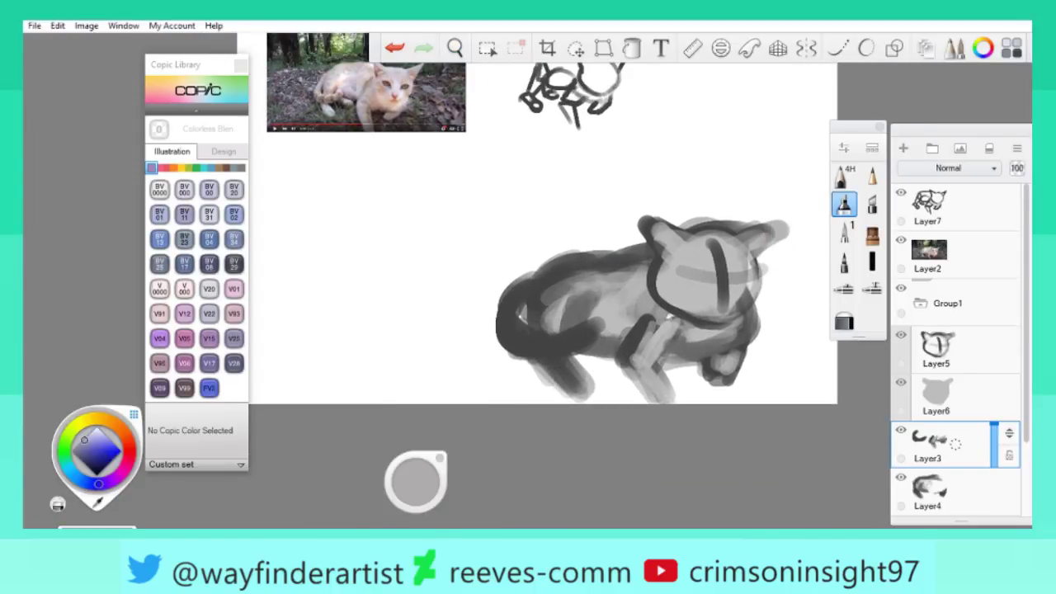
pyautogui.click(89, 472)
pyautogui.moveTo(631, 363)
pyautogui.mouseDown()
pyautogui.moveTo(659, 400)
pyautogui.moveTo(651, 354)
pyautogui.mouseUp()
pyautogui.hotkey('ctrl', 'z')
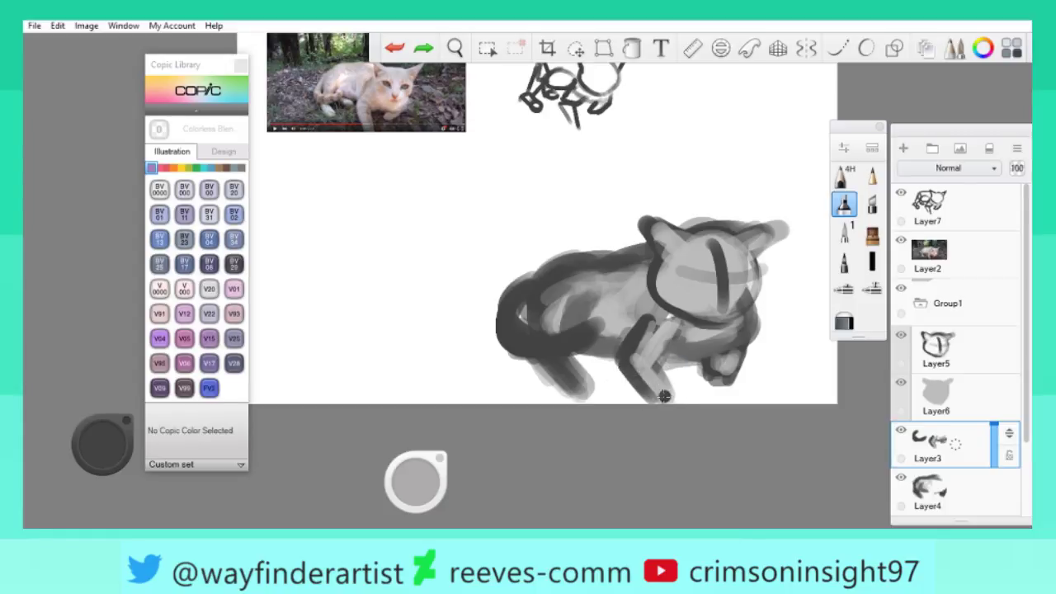
pyautogui.moveTo(648, 402); pyautogui.dragTo(621, 373)
pyautogui.moveTo(673, 396)
pyautogui.mouseDown()
pyautogui.moveTo(653, 353)
pyautogui.moveTo(660, 329)
pyautogui.mouseUp()
pyautogui.moveTo(697, 367); pyautogui.dragTo(668, 327)
pyautogui.moveTo(645, 357); pyautogui.dragTo(679, 390)
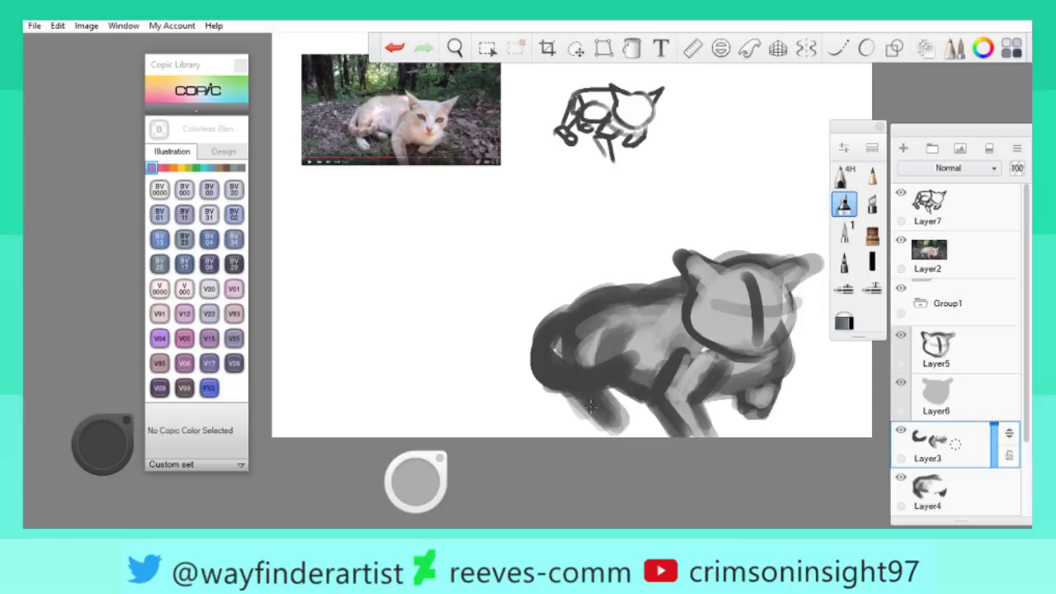
# Darken the hind leg, the rump and the contour of the back on Layer3.
pyautogui.moveTo(627, 405); pyautogui.dragTo(595, 390)
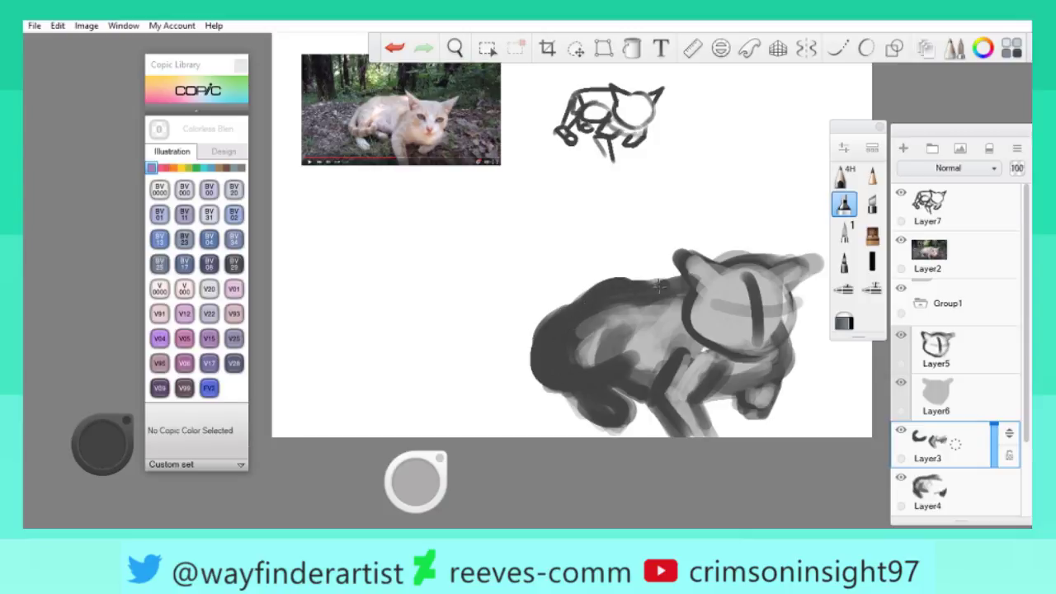
pyautogui.moveTo(671, 278); pyautogui.dragTo(627, 264)
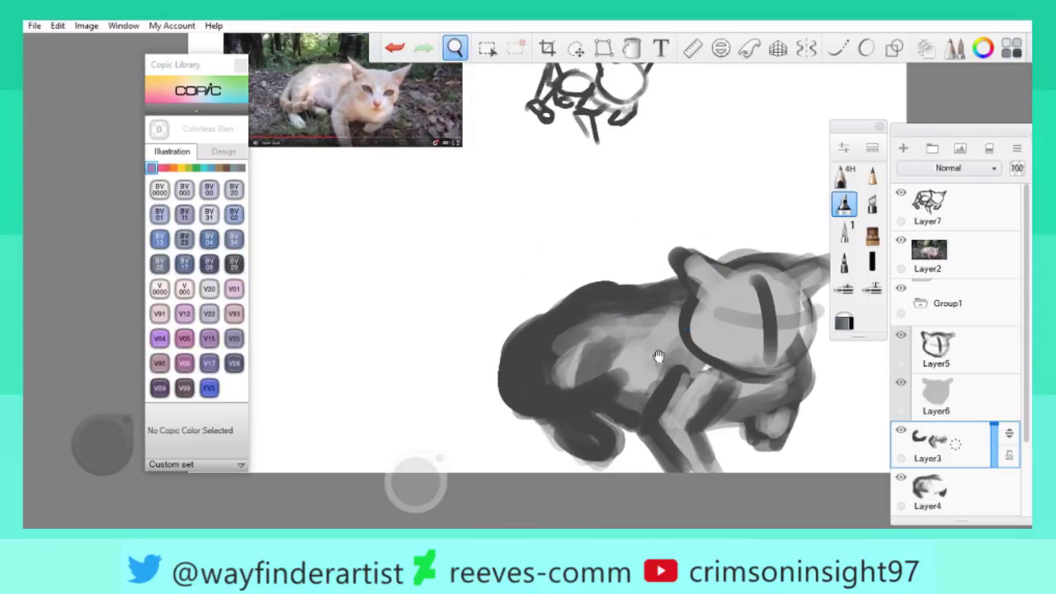
# Select Layer5 and add a dark inner edge to the cat's left ear.
pyautogui.moveTo(618, 309); pyautogui.dragTo(638, 390)
pyautogui.click(445, 288)
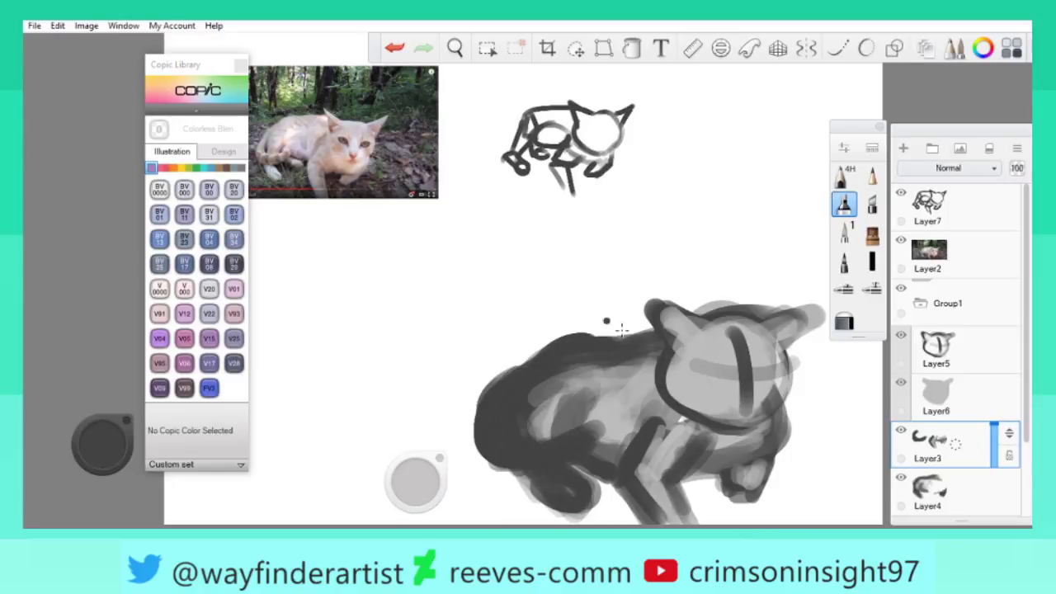
pyautogui.keyDown('ctrl'); pyautogui.keyDown('alt'); pyautogui.click(672, 314); pyautogui.keyUp('alt'); pyautogui.keyUp('ctrl')
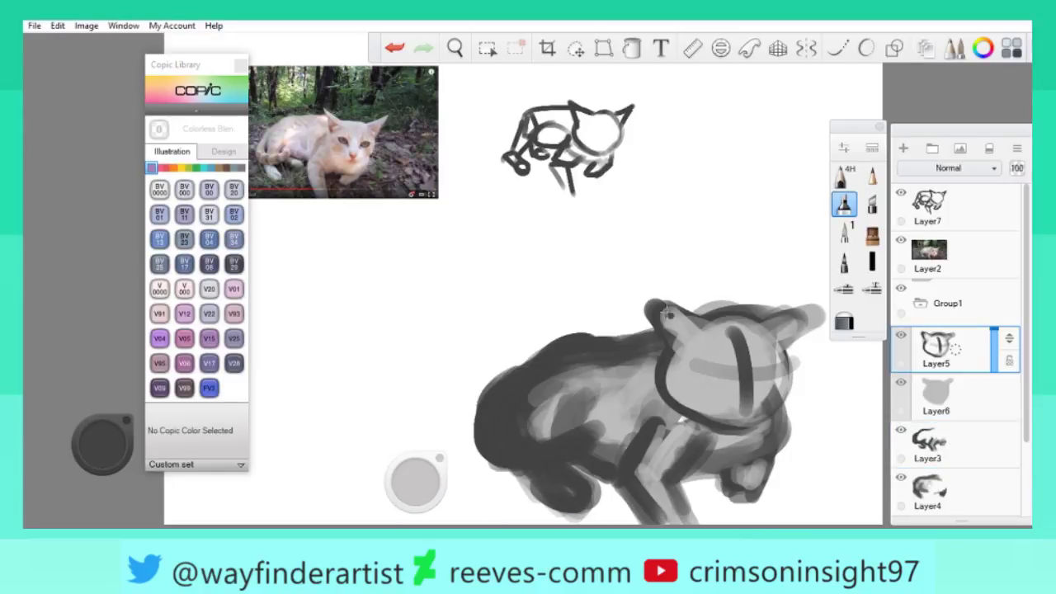
pyautogui.moveTo(639, 310); pyautogui.dragTo(573, 278)
# Add a new layer above Layer5 and sketch the cat's left eye in dark strokes below the reference photo.
pyautogui.press('space')
pyautogui.click(903, 148)
pyautogui.press('space')
pyautogui.moveTo(537, 341); pyautogui.dragTo(568, 205)
pyautogui.press('space')
pyautogui.moveTo(537, 255)
pyautogui.mouseDown()
pyautogui.moveTo(638, 270)
pyautogui.moveTo(705, 255)
pyautogui.mouseUp()
pyautogui.moveTo(546, 310); pyautogui.dragTo(592, 353)
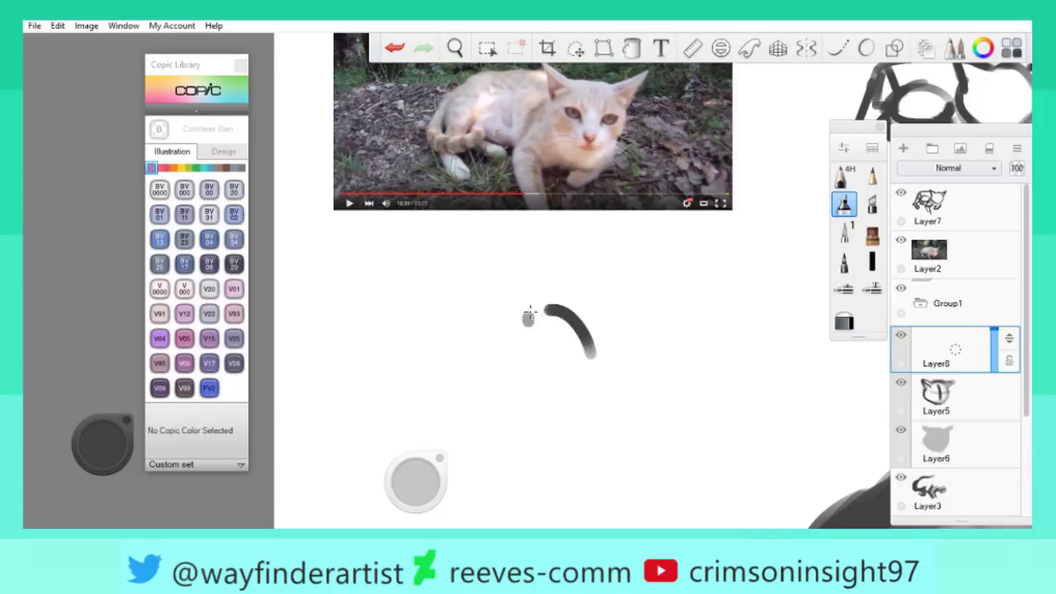
pyautogui.moveTo(528, 317); pyautogui.dragTo(581, 363)
# Sketch the second eye on Layer8, strengthen both eye outlines and mark a small nose between them.
pyautogui.moveTo(683, 346); pyautogui.dragTo(763, 326)
pyautogui.hotkey('ctrl', 'z')
pyautogui.moveTo(665, 348); pyautogui.dragTo(763, 323)
pyautogui.moveTo(734, 353); pyautogui.dragTo(670, 376)
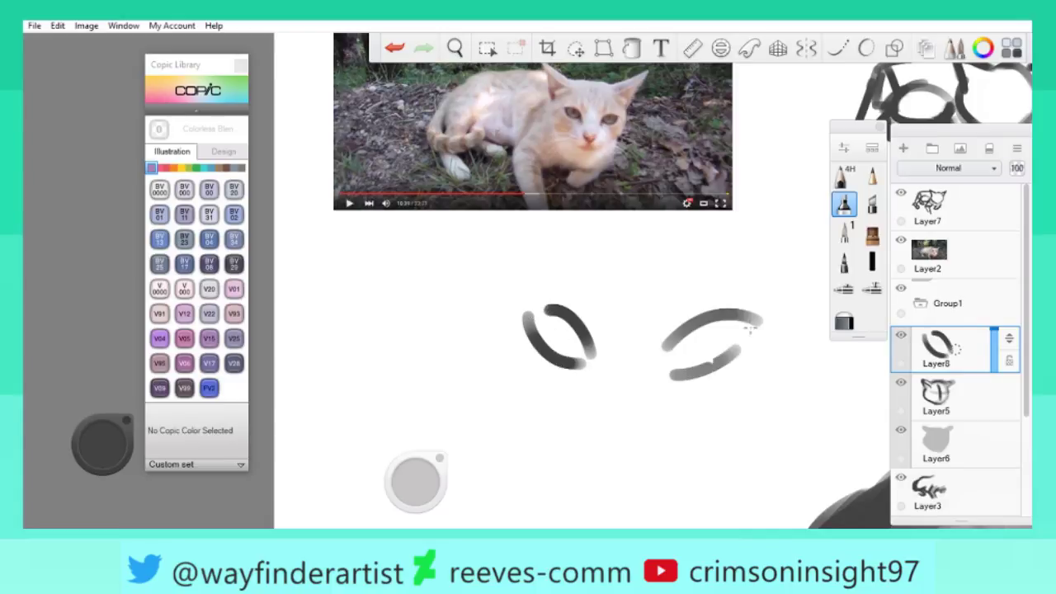
pyautogui.hotkey('ctrl', 'z')
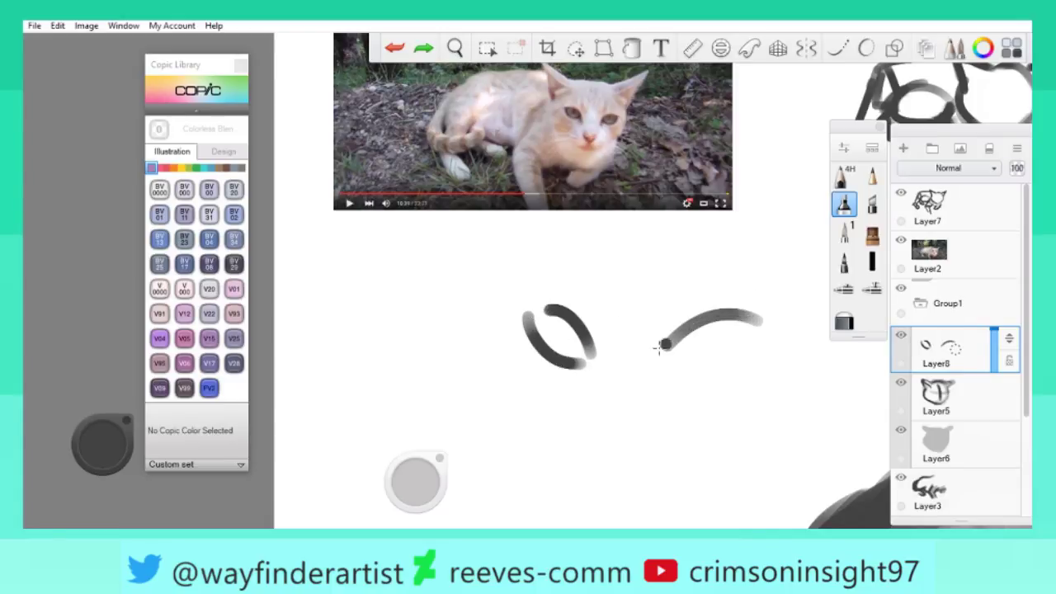
pyautogui.hotkey('ctrl', 'z')
pyautogui.hotkey('ctrl', 'y')
pyautogui.hotkey('ctrl', 'y')
pyautogui.moveTo(525, 324)
pyautogui.mouseDown()
pyautogui.moveTo(601, 348)
pyautogui.moveTo(548, 365)
pyautogui.mouseUp()
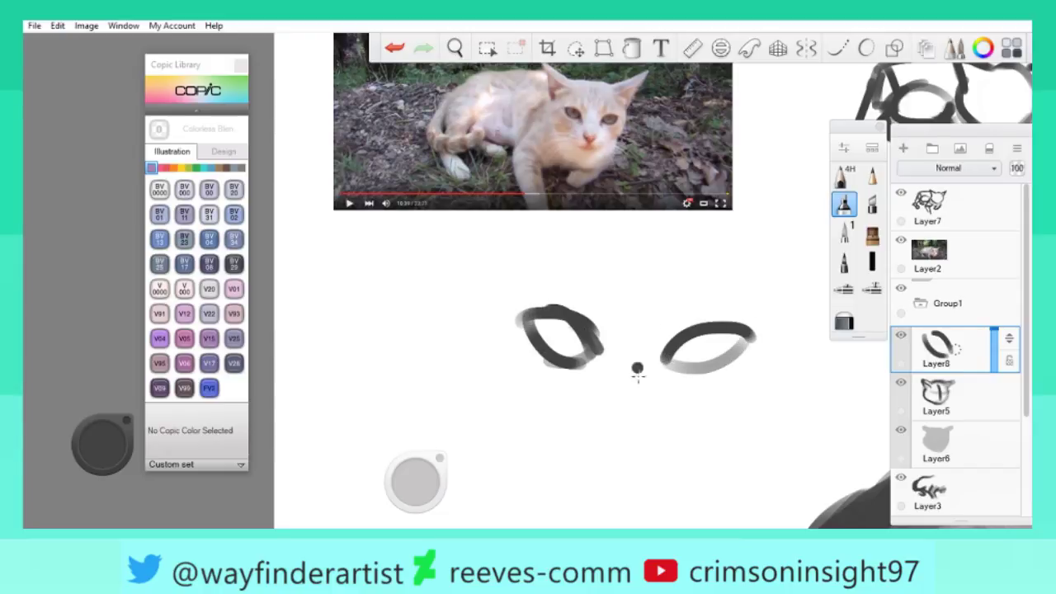
pyautogui.moveTo(642, 391); pyautogui.dragTo(641, 363)
pyautogui.hotkey('ctrl', 'z')
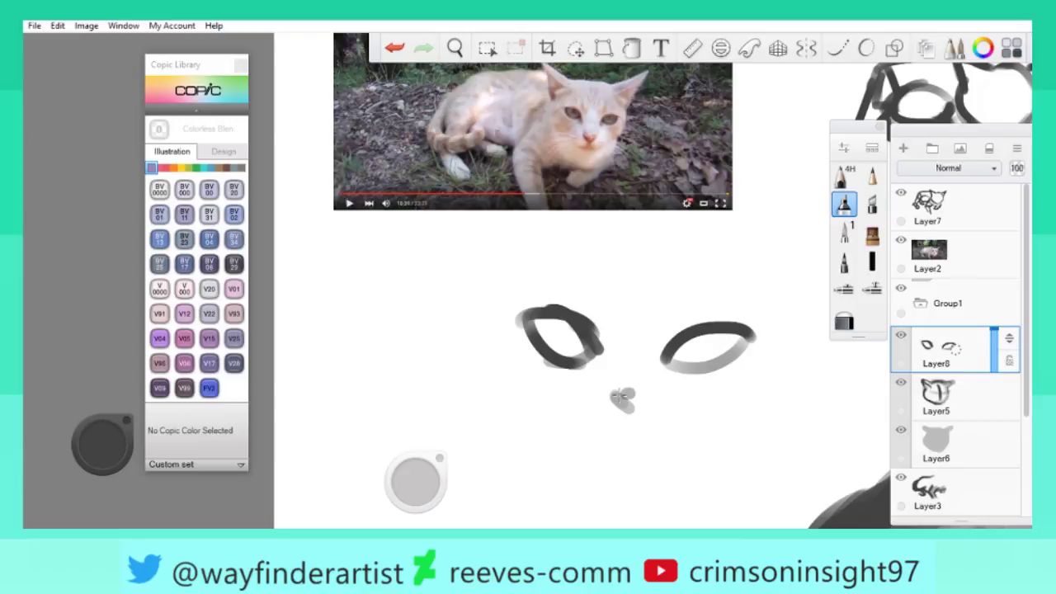
# Replace the thick guide cross on the head on Layer5 with thinner vertical and horizontal face guides.
pyautogui.scroll(-5, 623, 398)
pyautogui.scroll(10, 632, 341)
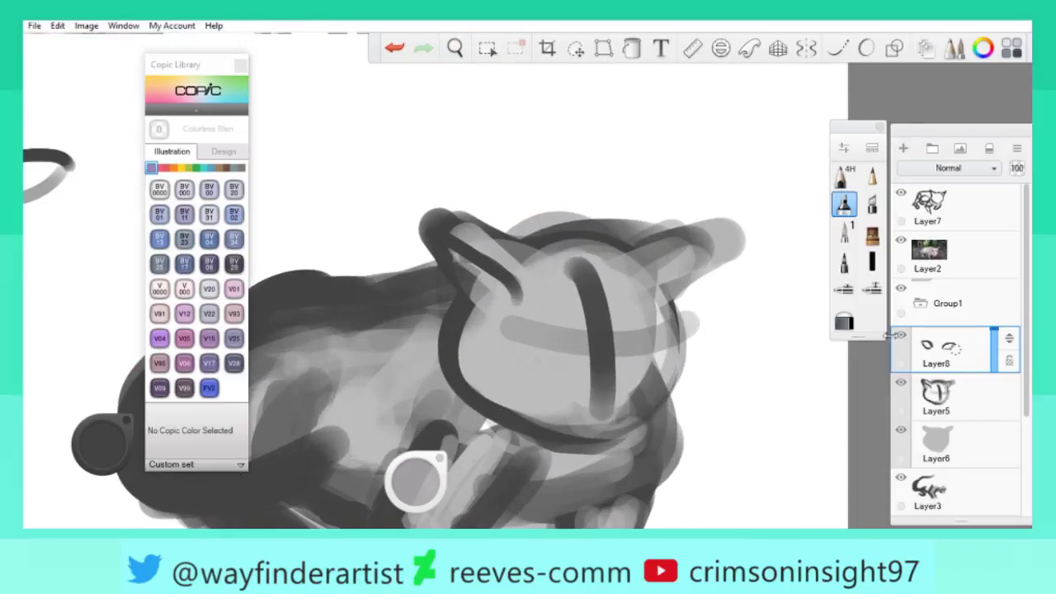
pyautogui.click(895, 400)
pyautogui.click(569, 337)
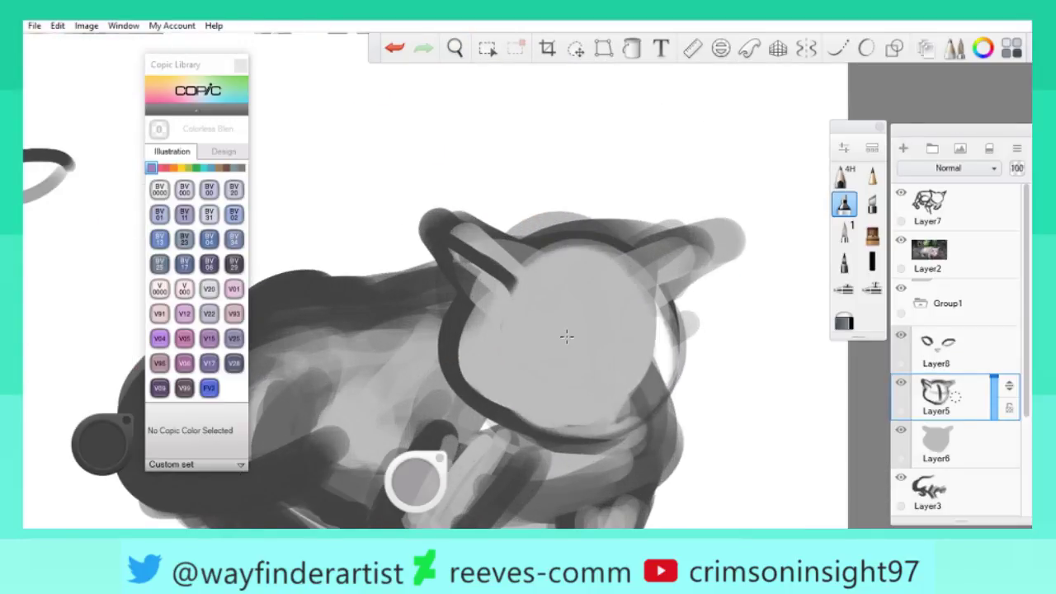
pyautogui.hotkey('ctrl', 'z')
pyautogui.hotkey('ctrl', 'z')
pyautogui.hotkey('ctrl', 'y')
pyautogui.hotkey('ctrl', 'z')
pyautogui.hotkey('ctrl', 'y')
pyautogui.hotkey('ctrl', 'z')
pyautogui.moveTo(495, 350); pyautogui.dragTo(714, 306)
pyautogui.hotkey('ctrl', 'z')
pyautogui.moveTo(477, 345); pyautogui.dragTo(684, 336)
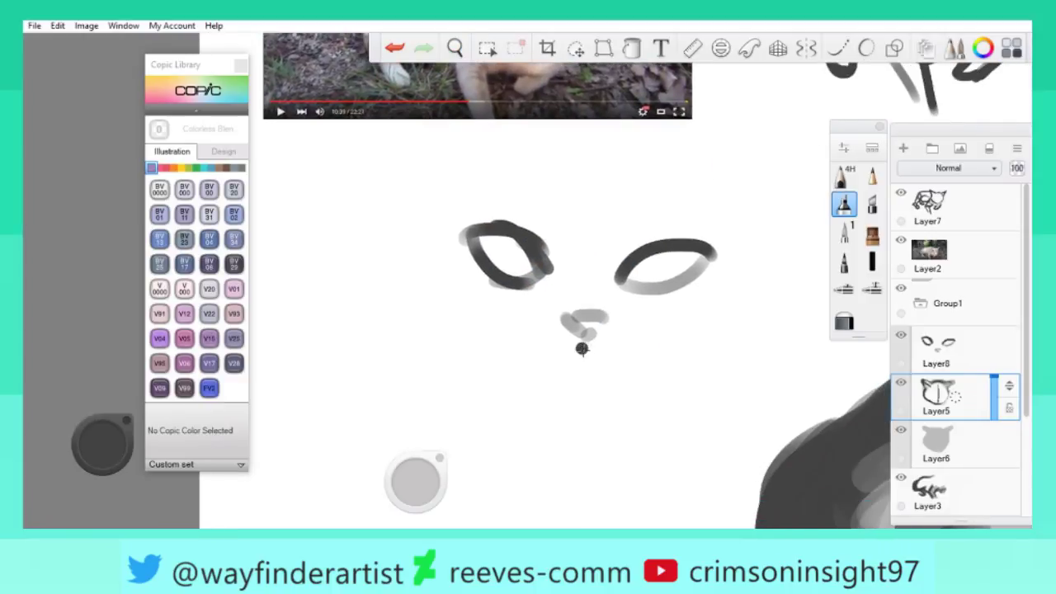
# Sketch the mouth, pupils, forehead stripes and cheek marks around the separate eyes on Layer5.
pyautogui.moveTo(470, 184); pyautogui.dragTo(513, 328)
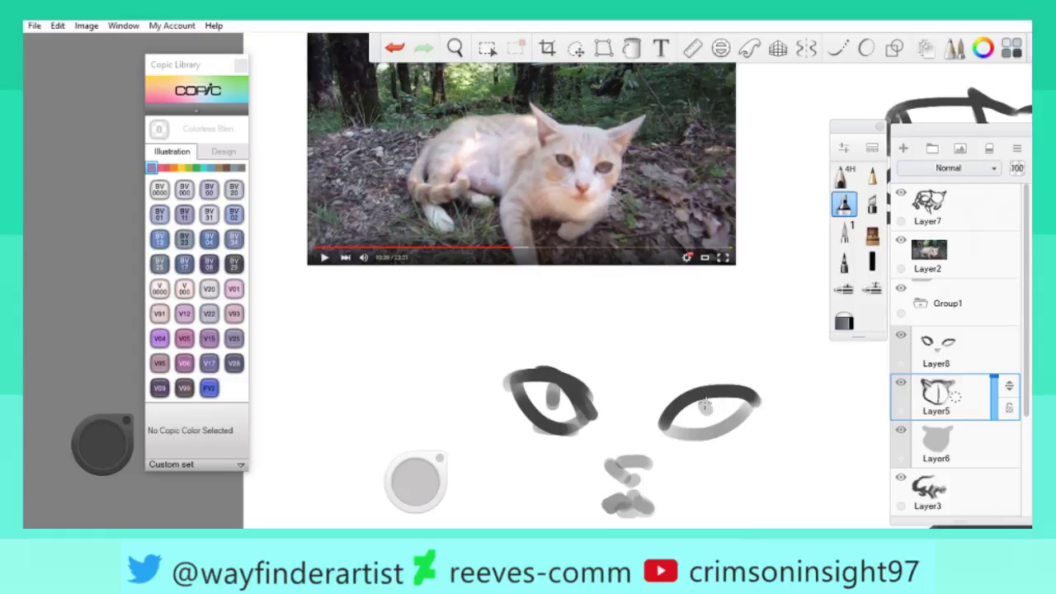
pyautogui.moveTo(611, 348); pyautogui.dragTo(615, 329)
pyautogui.moveTo(626, 344)
pyautogui.mouseDown()
pyautogui.moveTo(631, 324)
pyautogui.moveTo(662, 317)
pyautogui.moveTo(652, 346)
pyautogui.mouseUp()
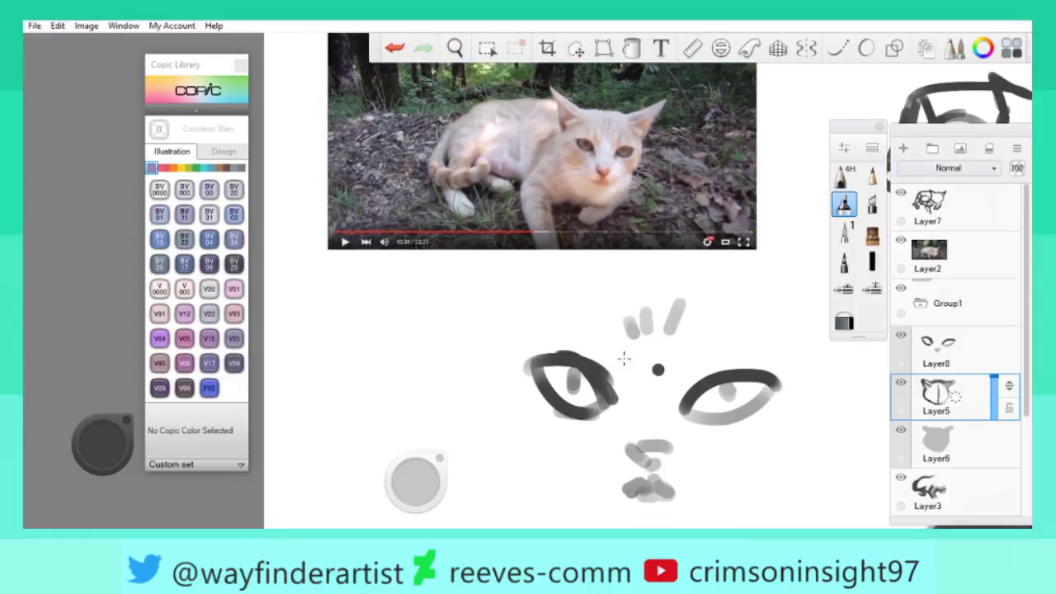
pyautogui.moveTo(540, 418)
pyautogui.mouseDown()
pyautogui.moveTo(558, 453)
pyautogui.moveTo(656, 342)
pyautogui.moveTo(681, 370)
pyautogui.moveTo(686, 424)
pyautogui.moveTo(742, 485)
pyautogui.mouseUp()
pyautogui.moveTo(658, 367)
pyautogui.mouseDown()
pyautogui.moveTo(649, 297)
pyautogui.moveTo(649, 340)
pyautogui.moveTo(611, 238)
pyautogui.moveTo(530, 295)
pyautogui.moveTo(569, 206)
pyautogui.mouseUp()
pyautogui.moveTo(547, 168)
pyautogui.mouseDown()
pyautogui.moveTo(630, 317)
pyautogui.moveTo(537, 242)
pyautogui.mouseUp()
pyautogui.moveTo(550, 277); pyautogui.dragTo(511, 277)
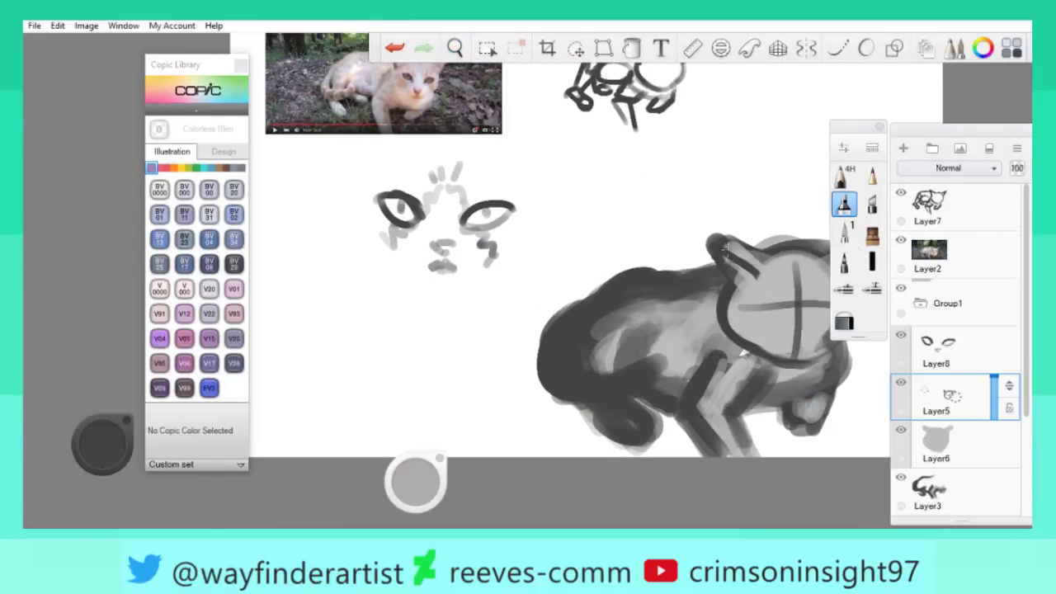
# Lasso the face strokes on Layer5, cut them and paste them into Layer8 with the eyes.
pyautogui.click(575, 48)
pyautogui.click(582, 79)
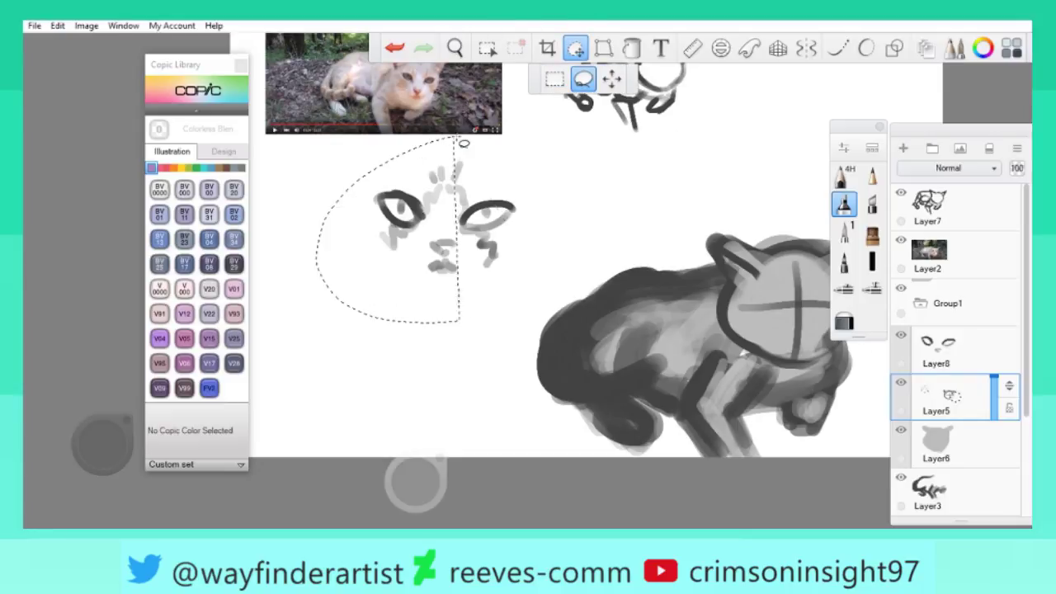
pyautogui.rightClick(434, 293)
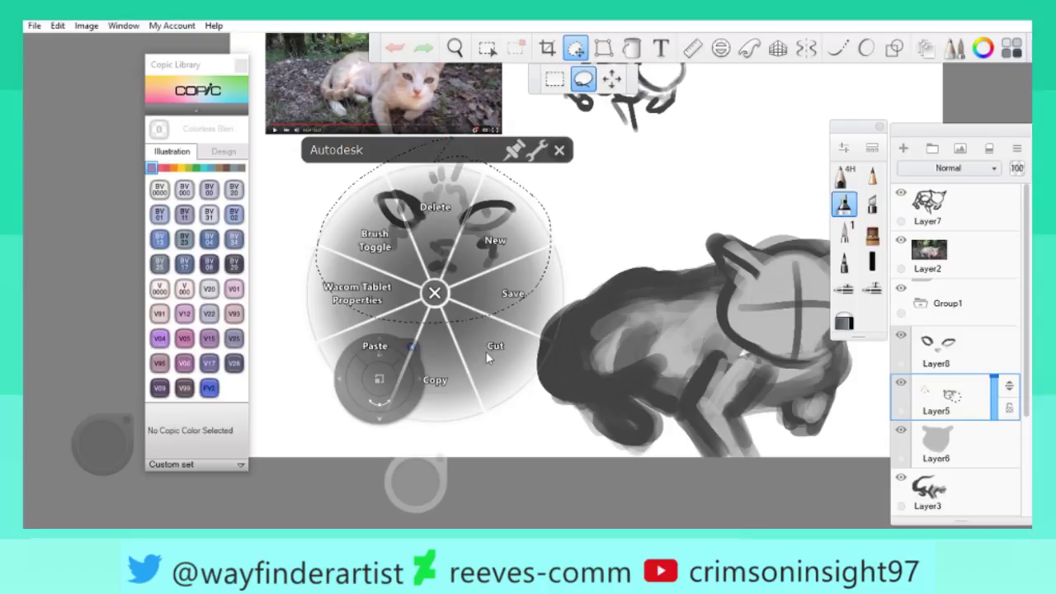
pyautogui.click(489, 353)
pyautogui.click(963, 357)
pyautogui.rightClick(445, 286)
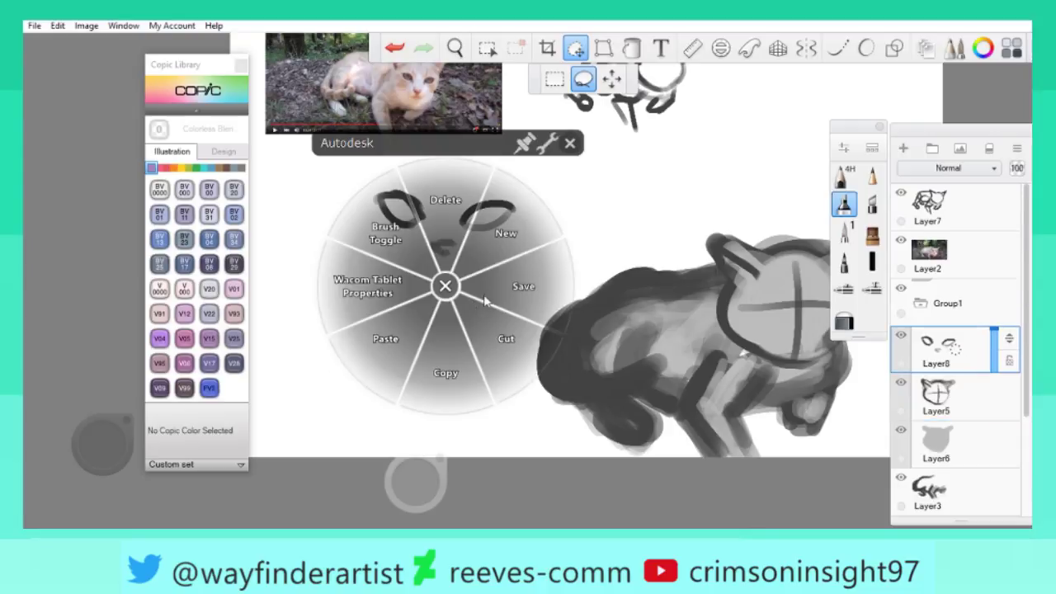
pyautogui.click(415, 354)
pyautogui.moveTo(433, 311)
pyautogui.mouseDown()
pyautogui.moveTo(443, 343)
pyautogui.moveTo(500, 344)
pyautogui.mouseUp()
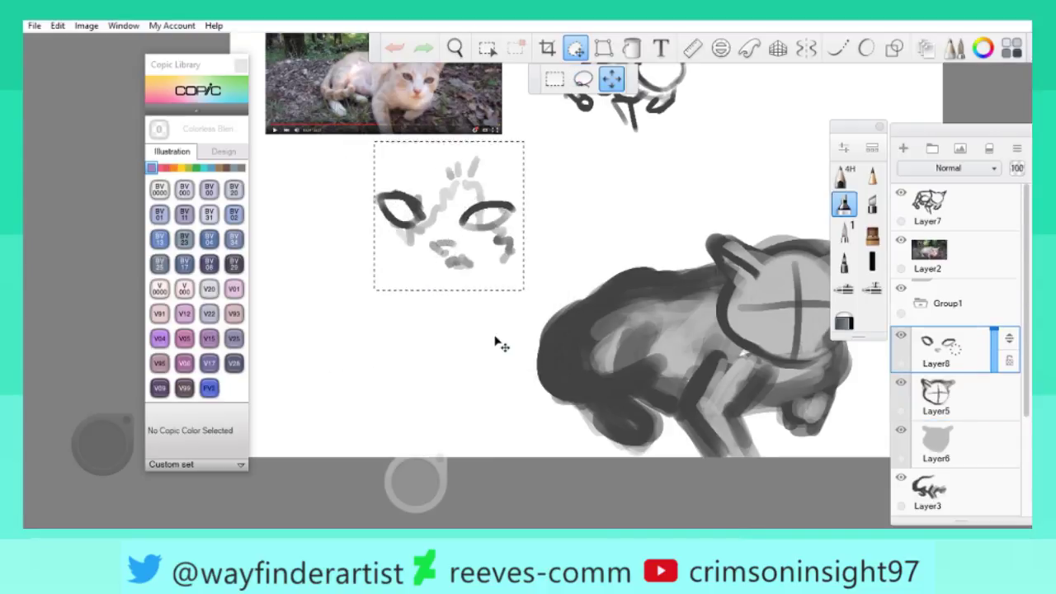
# Move the facial features on Layer8 onto the cat's head and scale them down to fit the guide cross.
pyautogui.press('space')
pyautogui.moveTo(500, 336)
pyautogui.mouseDown()
pyautogui.moveTo(475, 258)
pyautogui.moveTo(738, 188)
pyautogui.mouseUp()
pyautogui.moveTo(941, 351); pyautogui.dragTo(940, 396)
pyautogui.press('space')
pyautogui.moveTo(594, 101); pyautogui.dragTo(511, 64)
pyautogui.click(575, 48)
pyautogui.moveTo(273, 181)
pyautogui.mouseDown()
pyautogui.moveTo(533, 263)
pyautogui.moveTo(623, 264)
pyautogui.moveTo(536, 341)
pyautogui.mouseUp()
pyautogui.press('space')
pyautogui.moveTo(706, 377); pyautogui.dragTo(684, 365)
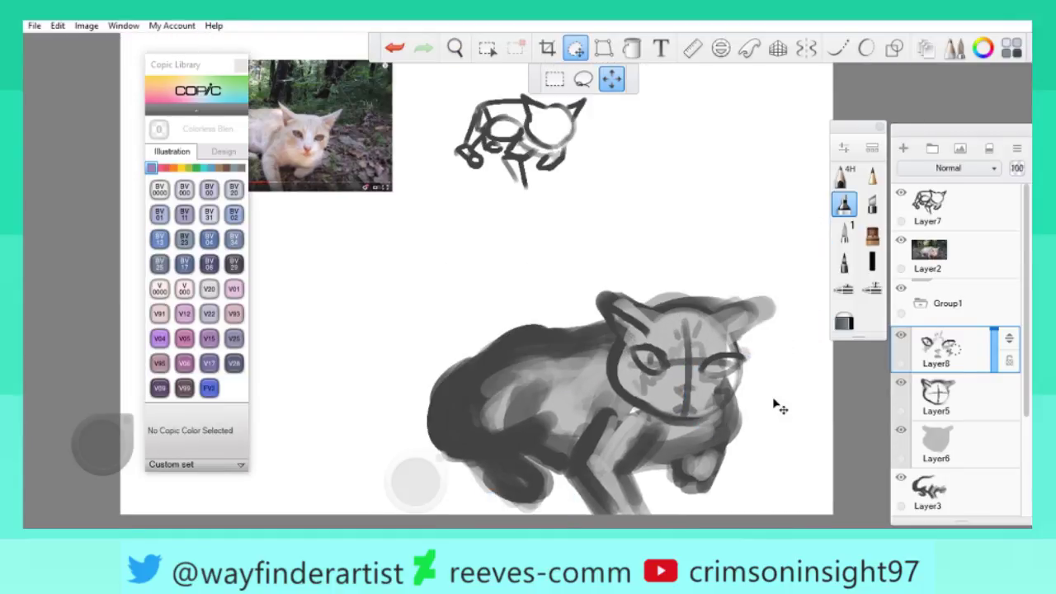
# Commit the facial features' placement on the head and draw bold dark outlines around both eyes on Layer8.
pyautogui.moveTo(733, 396); pyautogui.dragTo(791, 410)
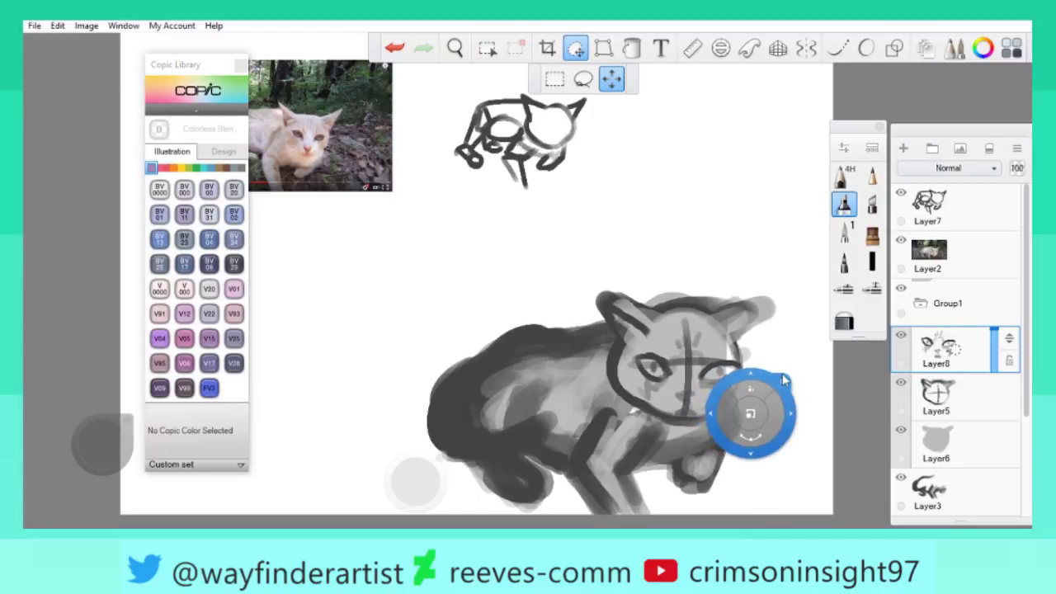
pyautogui.press('Return')
pyautogui.scroll(5, 641, 371)
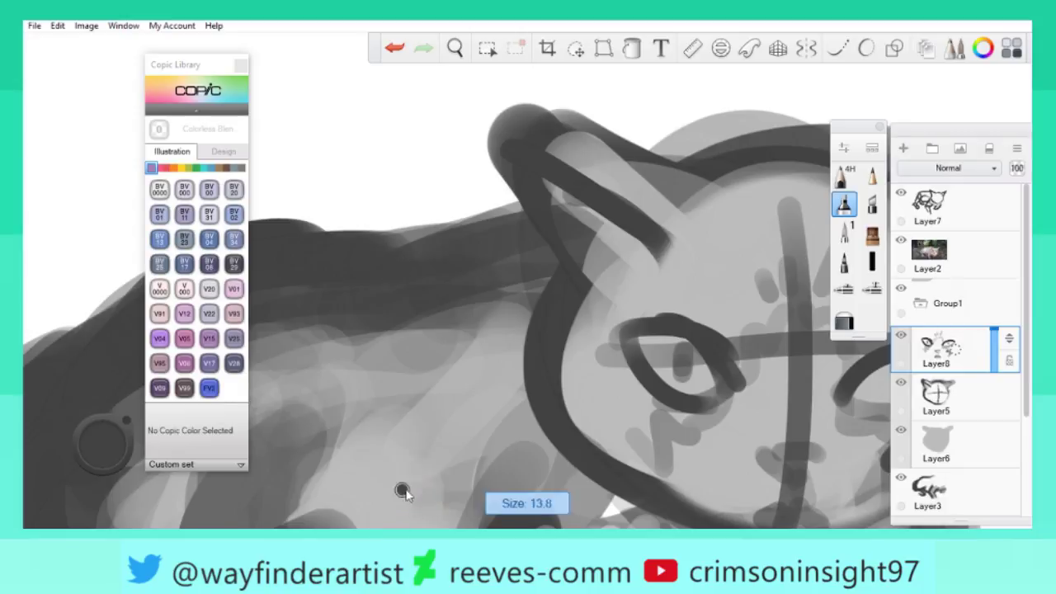
pyautogui.moveTo(650, 346); pyautogui.dragTo(659, 329)
pyautogui.moveTo(742, 356); pyautogui.dragTo(560, 442)
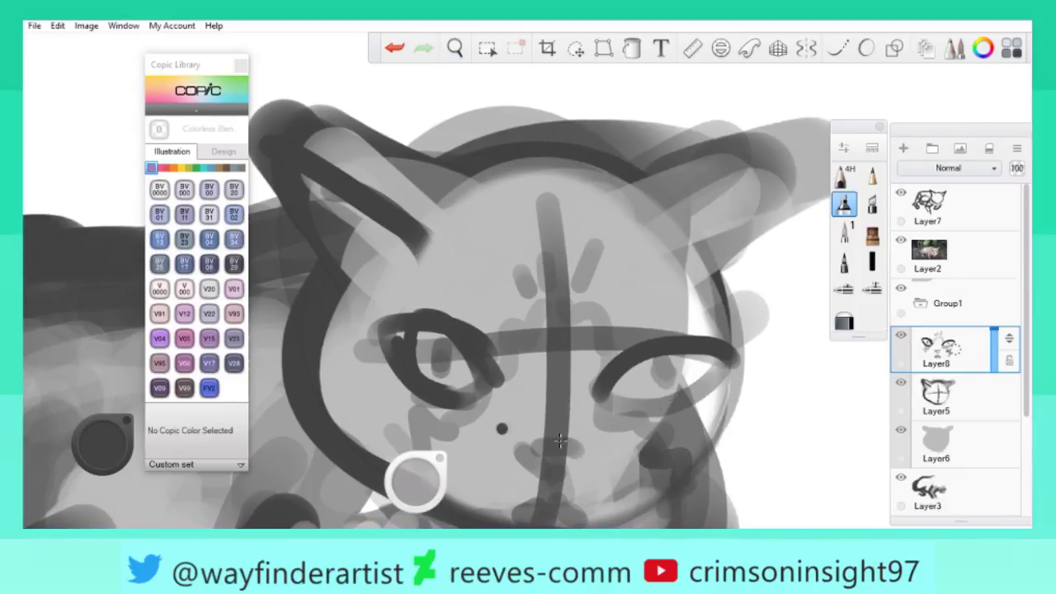
pyautogui.moveTo(636, 408)
pyautogui.mouseDown()
pyautogui.moveTo(683, 387)
pyautogui.moveTo(664, 360)
pyautogui.mouseUp()
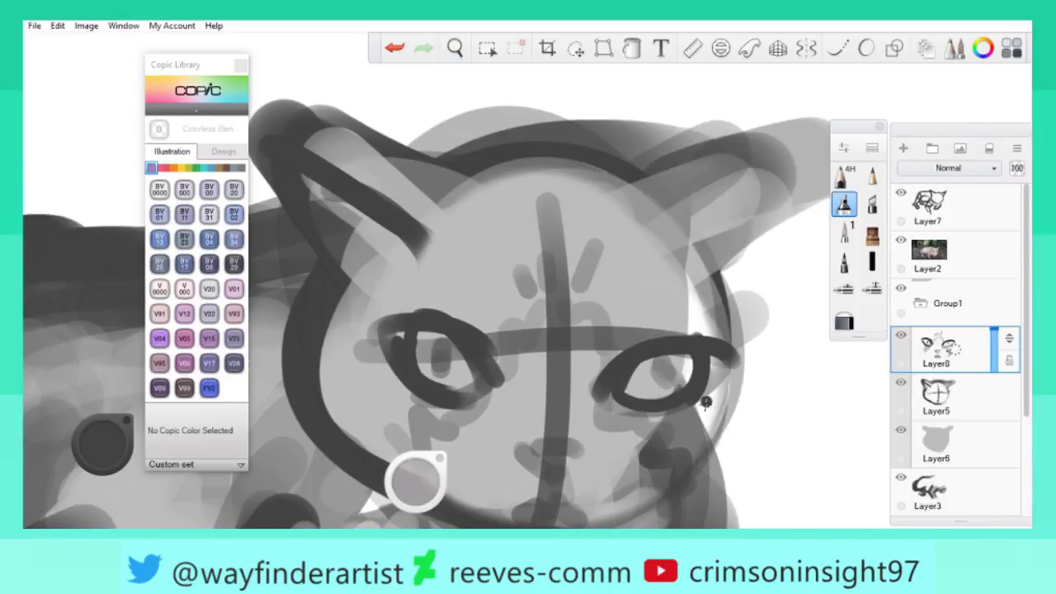
# Erase the excess outer edges of both eye outlines with the transparent colour to sharpen their almond shape.
pyautogui.click(106, 464)
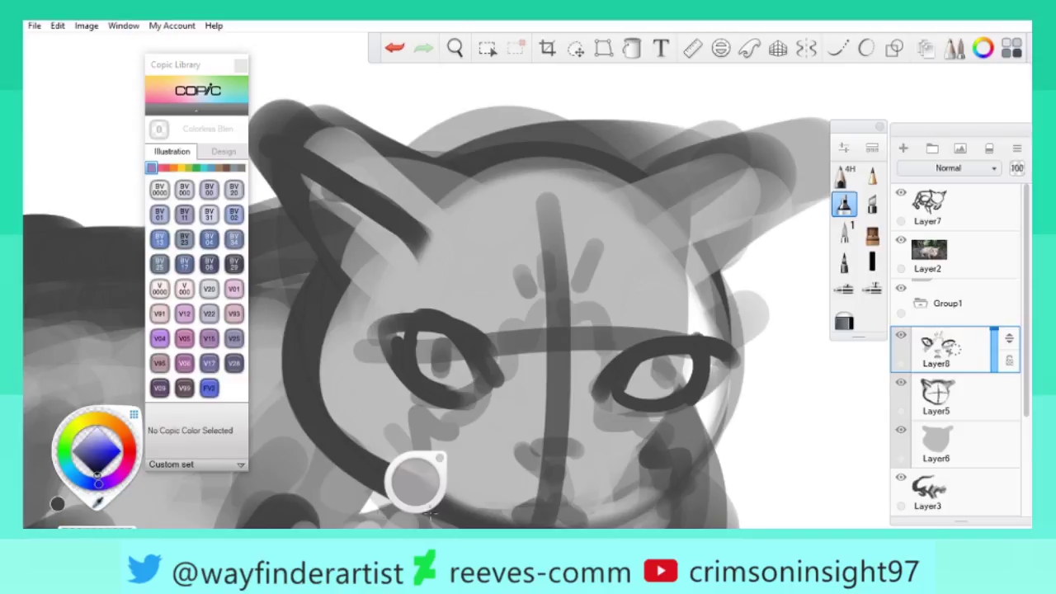
pyautogui.click(79, 493)
pyautogui.moveTo(391, 316)
pyautogui.mouseDown()
pyautogui.moveTo(448, 330)
pyautogui.moveTo(477, 319)
pyautogui.moveTo(431, 317)
pyautogui.moveTo(501, 382)
pyautogui.mouseUp()
pyautogui.hotkey('ctrl', 'z')
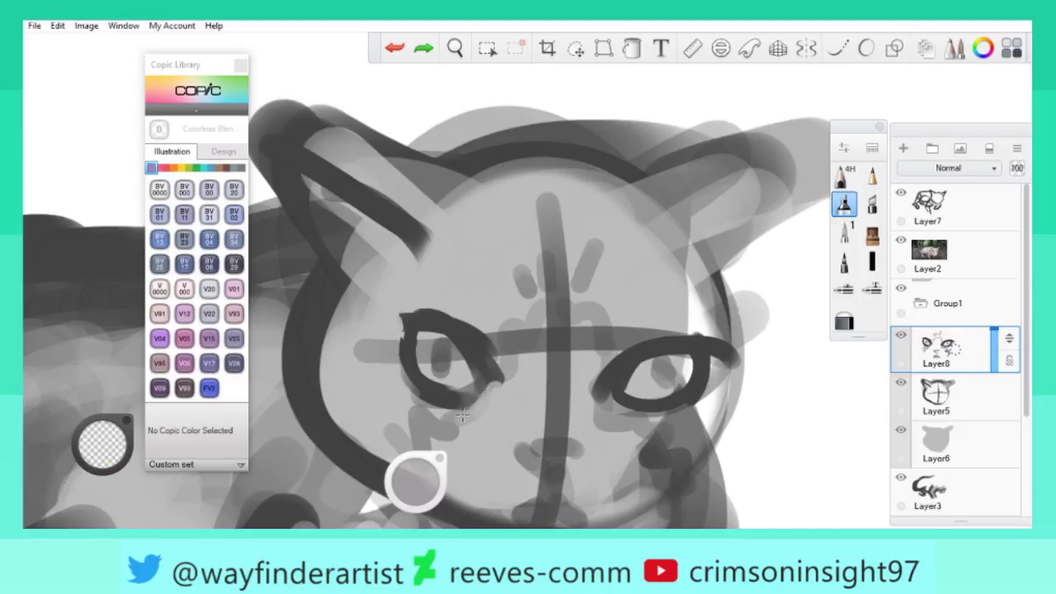
pyautogui.moveTo(596, 388); pyautogui.dragTo(633, 413)
pyautogui.moveTo(694, 399)
pyautogui.mouseDown()
pyautogui.moveTo(689, 330)
pyautogui.moveTo(720, 347)
pyautogui.mouseUp()
# Erase the vertical and horizontal guide cross from the face on Layer5.
pyautogui.click(957, 396)
pyautogui.moveTo(541, 347)
pyautogui.mouseDown()
pyautogui.moveTo(577, 401)
pyautogui.moveTo(569, 248)
pyautogui.moveTo(505, 288)
pyautogui.moveTo(548, 210)
pyautogui.mouseUp()
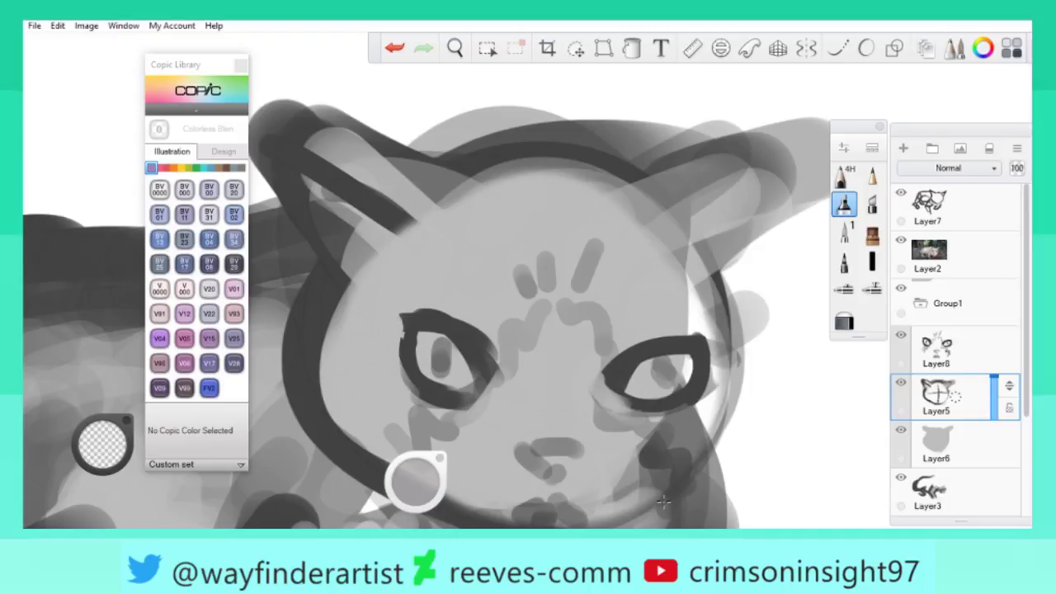
pyautogui.moveTo(520, 305); pyautogui.dragTo(593, 182)
# Erase stray paint around the eye corners on Layer8 to thin and clean up both eye outlines.
pyautogui.click(954, 356)
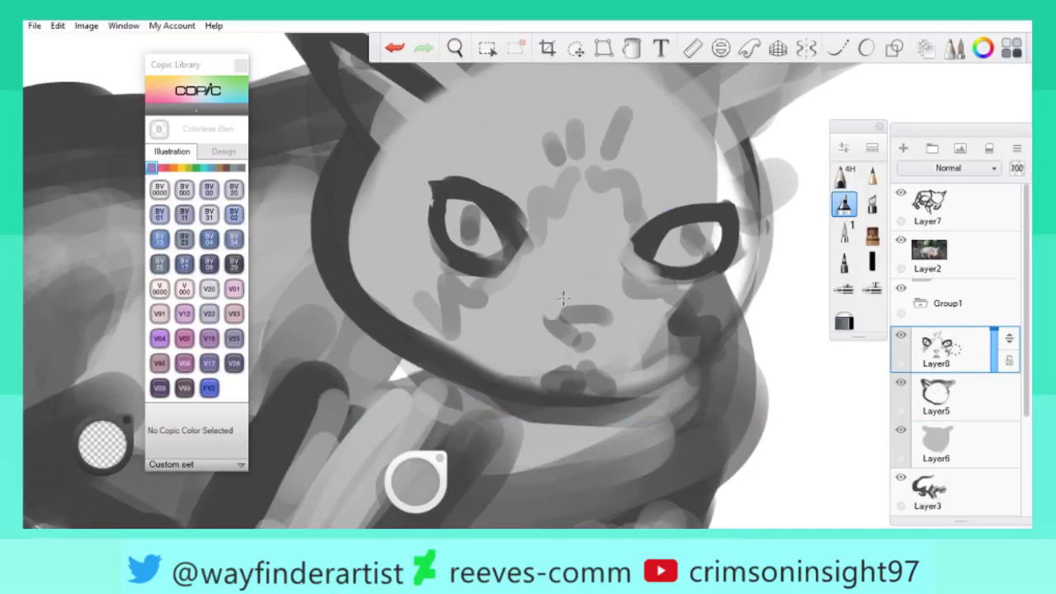
pyautogui.moveTo(626, 261)
pyautogui.mouseDown()
pyautogui.moveTo(594, 210)
pyautogui.moveTo(549, 274)
pyautogui.mouseUp()
pyautogui.moveTo(624, 306); pyautogui.dragTo(652, 280)
pyautogui.moveTo(566, 306); pyautogui.dragTo(601, 287)
pyautogui.moveTo(571, 338); pyautogui.dragTo(644, 331)
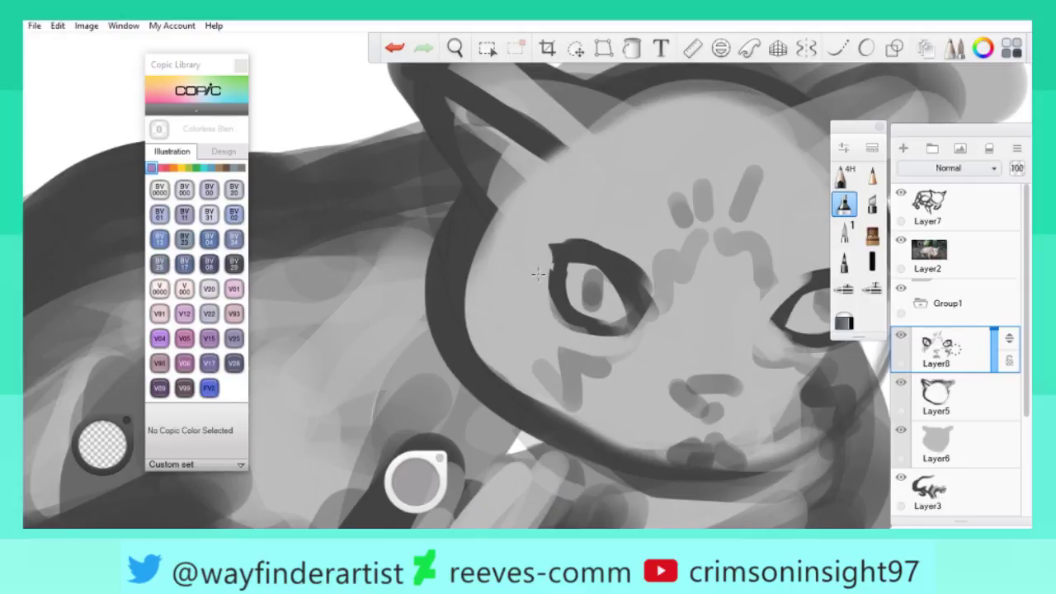
pyautogui.moveTo(628, 271)
pyautogui.mouseDown()
pyautogui.moveTo(651, 281)
pyautogui.moveTo(615, 264)
pyautogui.moveTo(652, 320)
pyautogui.moveTo(621, 253)
pyautogui.mouseUp()
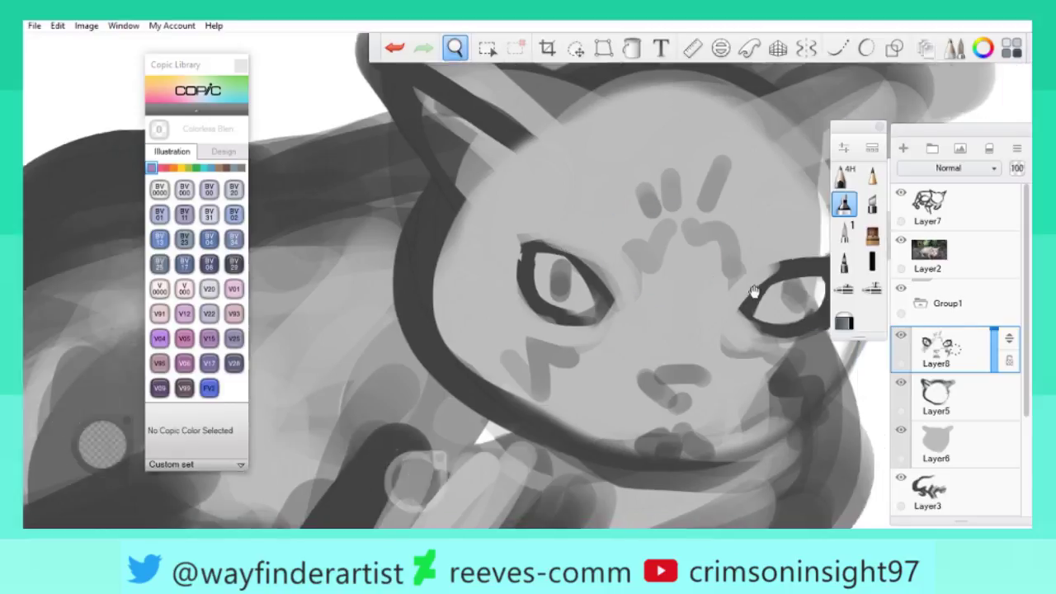
pyautogui.moveTo(739, 322); pyautogui.dragTo(542, 264)
pyautogui.moveTo(587, 201); pyautogui.dragTo(407, 378)
# Restore the dark grey colour and paint a dark triangular nose over the nose sketch on Layer8.
pyautogui.moveTo(101, 458); pyautogui.dragTo(103, 494)
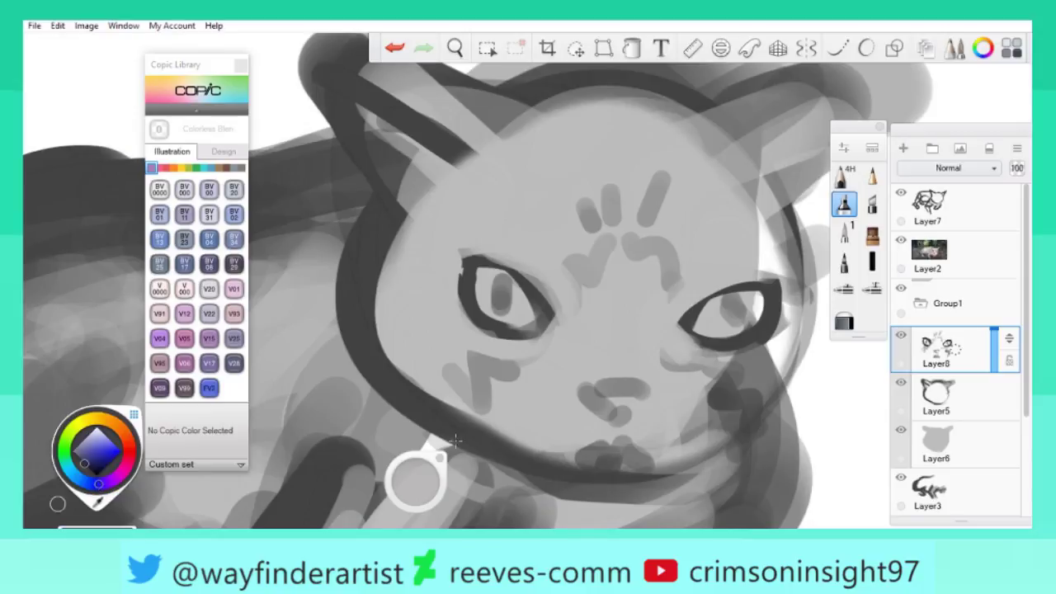
pyautogui.moveTo(581, 402)
pyautogui.mouseDown()
pyautogui.moveTo(624, 392)
pyautogui.moveTo(615, 408)
pyautogui.mouseUp()
pyautogui.press('space')
pyautogui.moveTo(517, 283)
pyautogui.mouseDown()
pyautogui.moveTo(482, 365)
pyautogui.moveTo(544, 292)
pyautogui.moveTo(543, 247)
pyautogui.mouseUp()
pyautogui.press('space')
# Adjust the position of the nose on Layer8 using a lasso selection.
pyautogui.click(575, 47)
pyautogui.moveTo(551, 122)
pyautogui.mouseDown()
pyautogui.moveTo(567, 213)
pyautogui.moveTo(571, 174)
pyautogui.mouseUp()
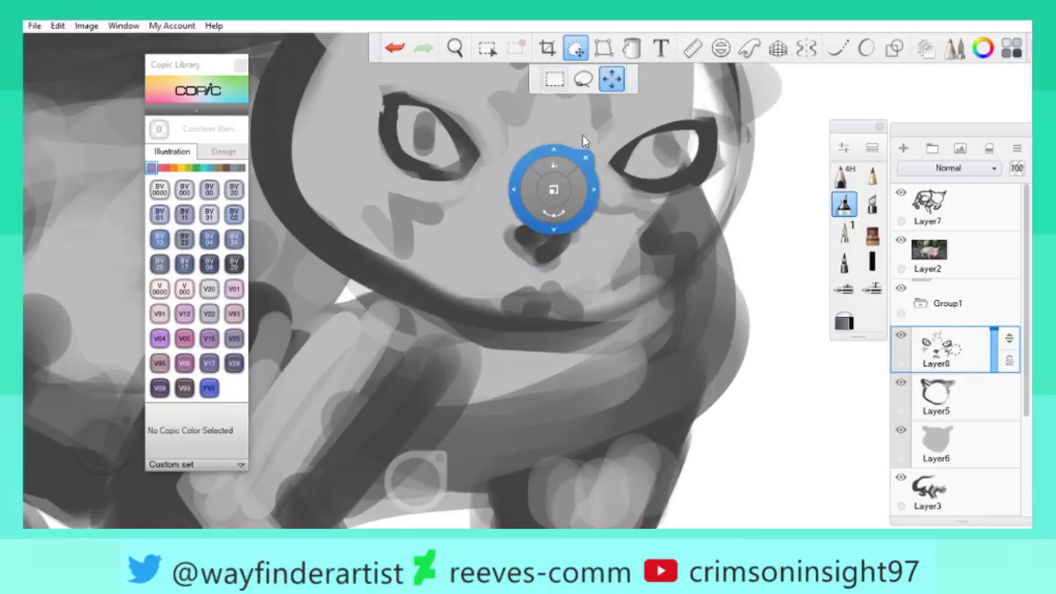
pyautogui.click(582, 78)
pyautogui.moveTo(608, 345); pyautogui.dragTo(613, 348)
pyautogui.press('Escape')
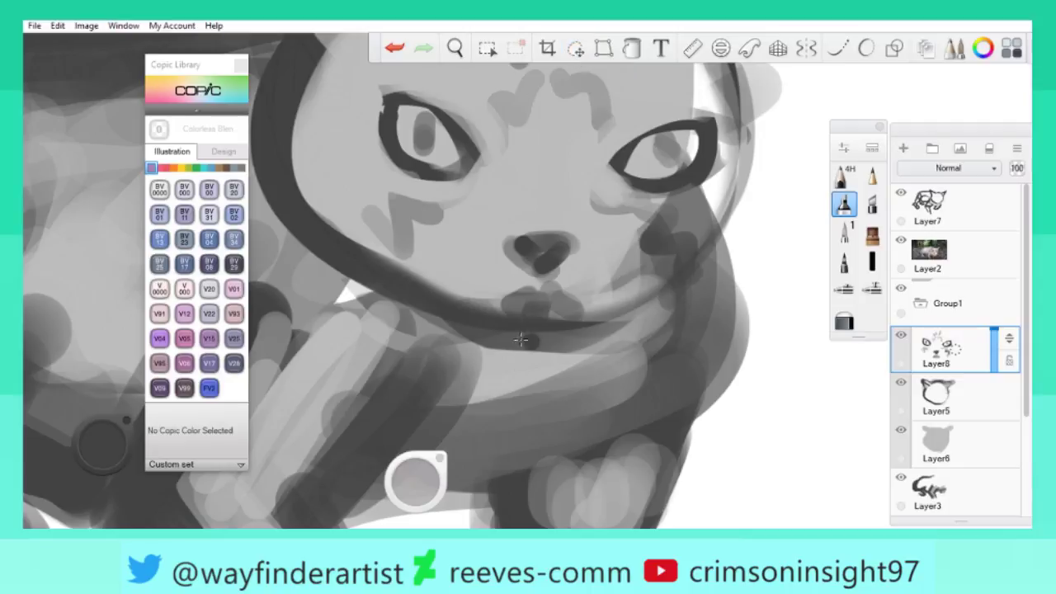
# Paint the dark mouth beneath the nose, joining it to the chin line.
pyautogui.moveTo(471, 306)
pyautogui.mouseDown()
pyautogui.moveTo(532, 304)
pyautogui.moveTo(545, 289)
pyautogui.moveTo(553, 306)
pyautogui.moveTo(673, 281)
pyautogui.mouseUp()
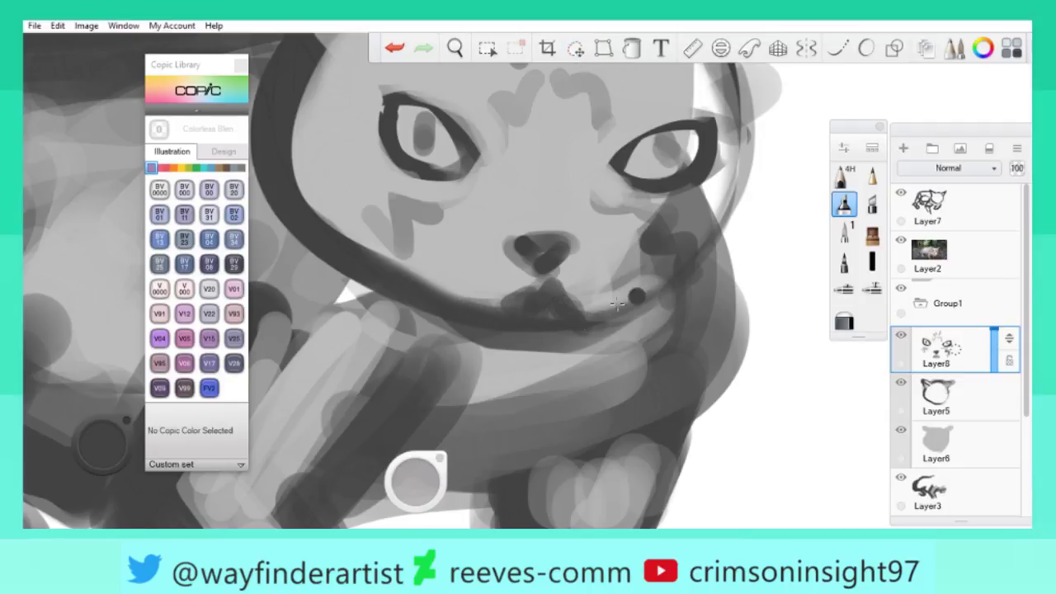
pyautogui.press('space')
pyautogui.moveTo(528, 278); pyautogui.dragTo(848, 487)
pyautogui.press('space')
pyautogui.moveTo(537, 255); pyautogui.dragTo(697, 301)
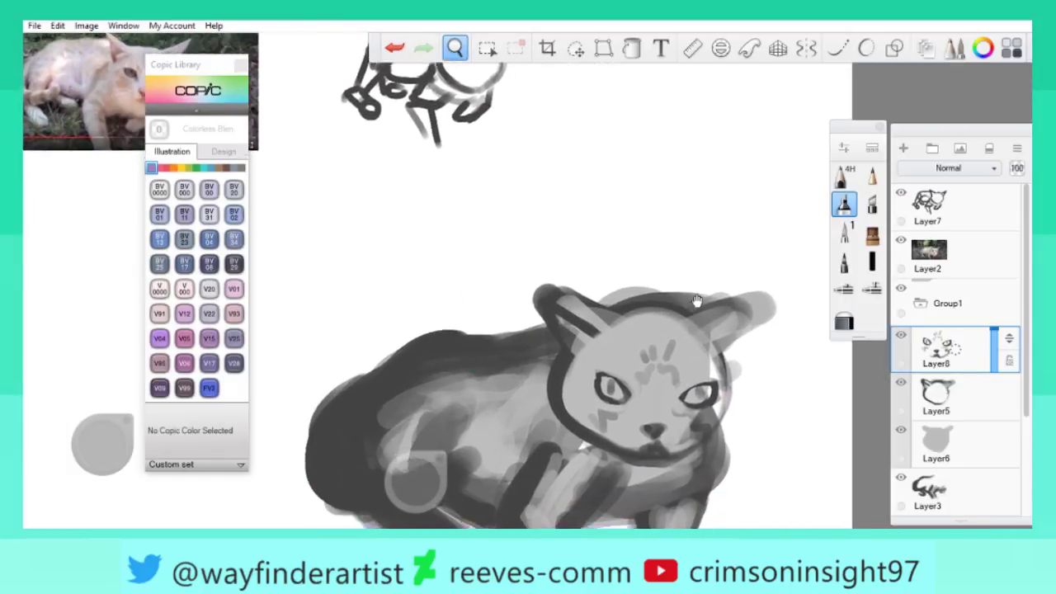
# Dab soft grey fur markings along the cheeks and outer edges of the cat's face on Layer8.
pyautogui.press('space')
pyautogui.moveTo(567, 429); pyautogui.dragTo(624, 225)
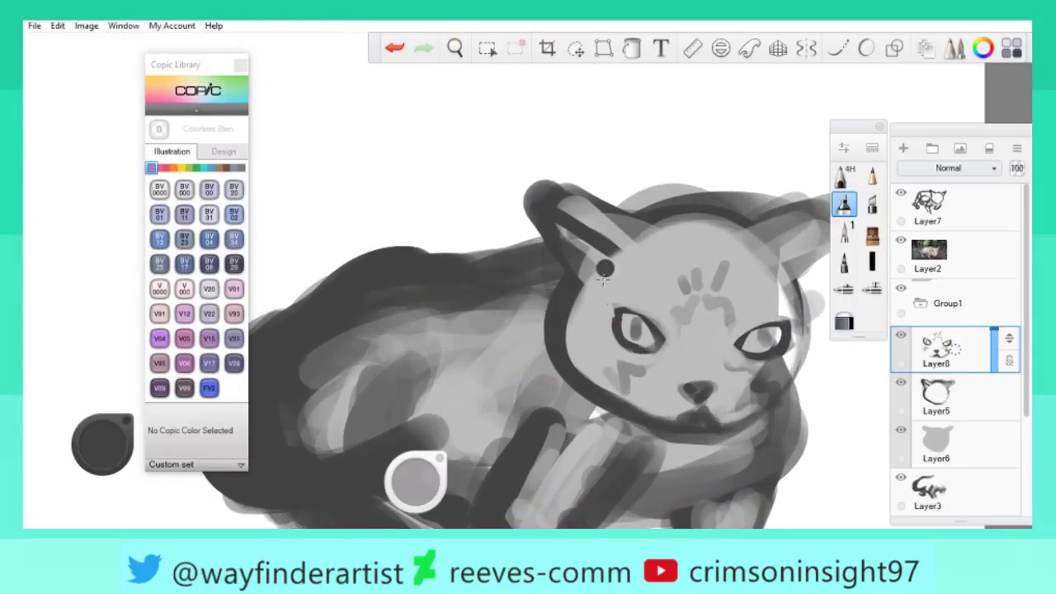
pyautogui.moveTo(569, 334); pyautogui.dragTo(635, 400)
pyautogui.moveTo(586, 363); pyautogui.dragTo(631, 416)
pyautogui.moveTo(577, 338); pyautogui.dragTo(587, 256)
pyautogui.press('space')
pyautogui.moveTo(724, 392)
pyautogui.mouseDown()
pyautogui.moveTo(635, 320)
pyautogui.moveTo(664, 351)
pyautogui.moveTo(711, 281)
pyautogui.moveTo(689, 193)
pyautogui.mouseUp()
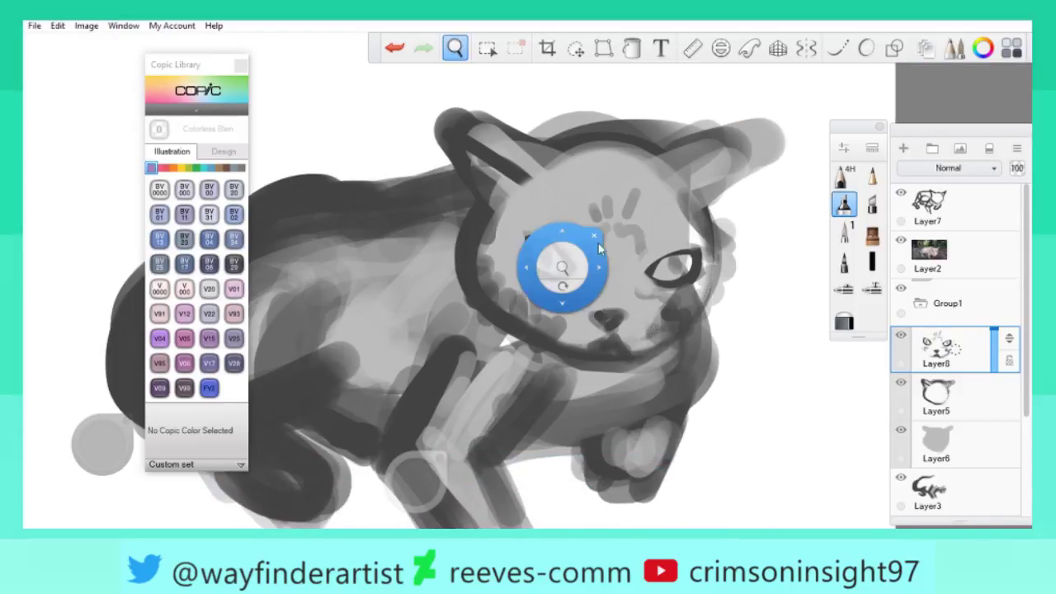
pyautogui.scroll(-1, 591, 257)
pyautogui.moveTo(590, 257); pyautogui.dragTo(417, 483)
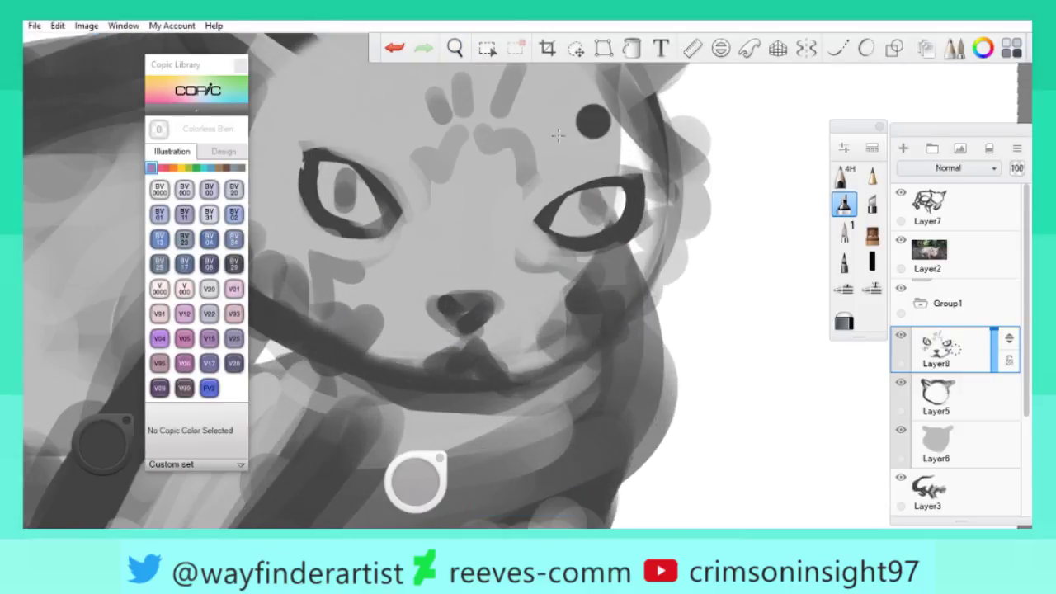
# Lasso the cat's eye on the far side of the face and move it slightly closer to the nose.
pyautogui.click(576, 47)
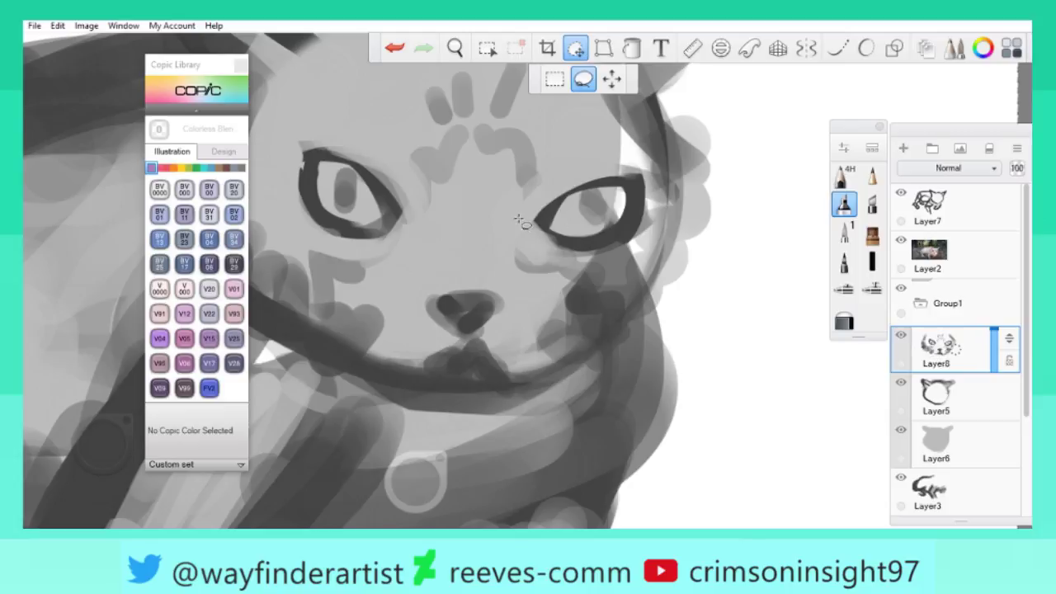
pyautogui.moveTo(521, 221); pyautogui.dragTo(523, 223)
pyautogui.moveTo(673, 275)
pyautogui.mouseDown()
pyautogui.moveTo(702, 310)
pyautogui.moveTo(676, 279)
pyautogui.mouseUp()
pyautogui.click(672, 272)
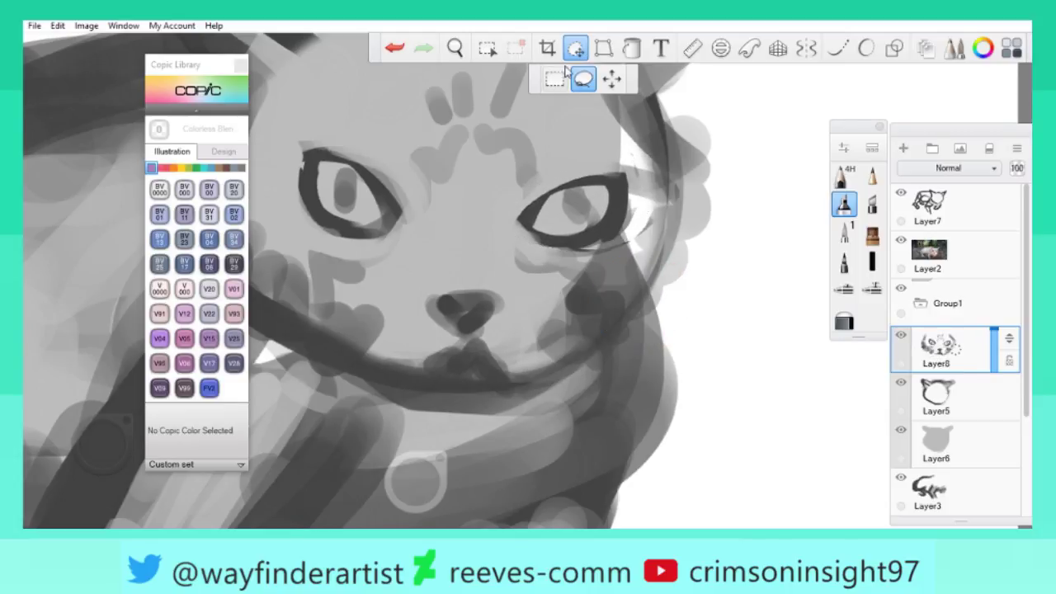
# Erase the pupils inside both eyes and the rough paint around the eye outlines with the transparent colour.
pyautogui.click(89, 443)
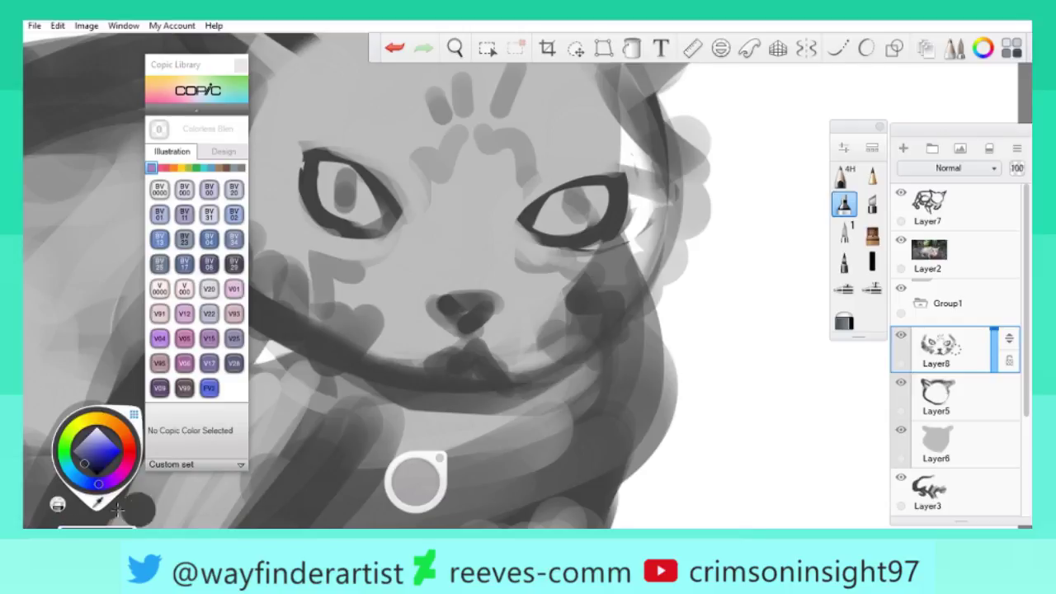
pyautogui.click(59, 503)
pyautogui.hotkey('ctrl', 'z')
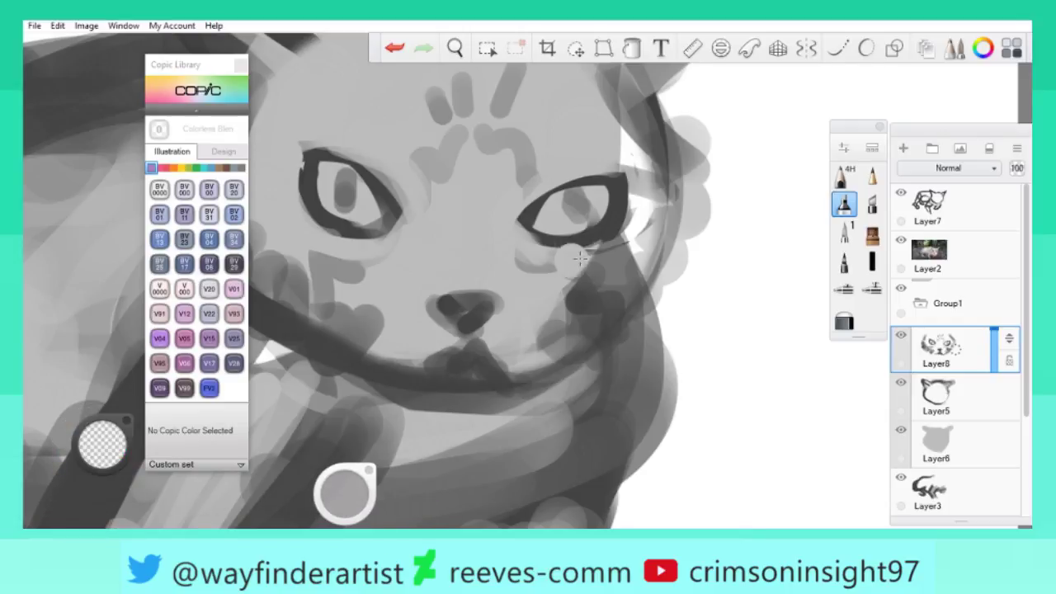
pyautogui.moveTo(623, 175)
pyautogui.mouseDown()
pyautogui.moveTo(643, 219)
pyautogui.moveTo(629, 265)
pyautogui.moveTo(495, 255)
pyautogui.moveTo(511, 309)
pyautogui.moveTo(552, 335)
pyautogui.mouseUp()
pyautogui.moveTo(734, 337); pyautogui.dragTo(775, 333)
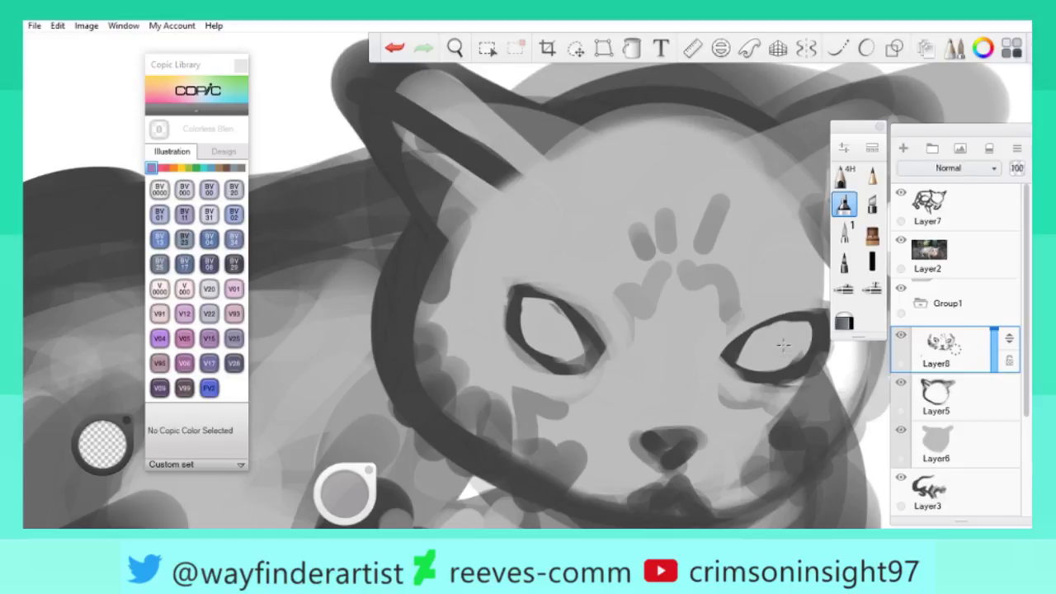
# Restore the dark grey colour and fill both eyes completely on Layer8.
pyautogui.moveTo(506, 248); pyautogui.dragTo(477, 224)
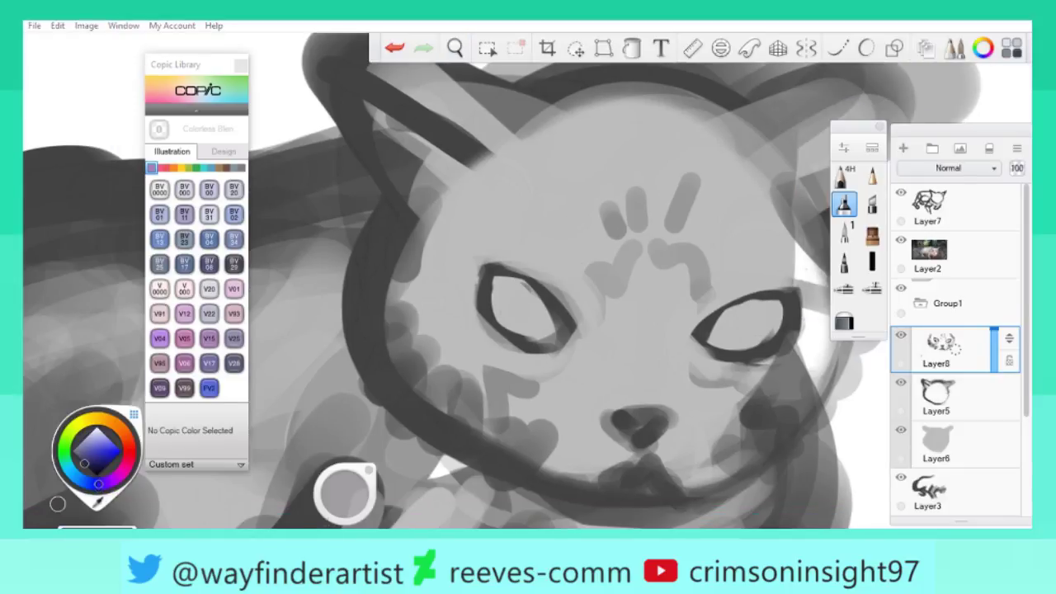
pyautogui.click(95, 449)
pyautogui.moveTo(536, 329)
pyautogui.mouseDown()
pyautogui.moveTo(492, 277)
pyautogui.moveTo(508, 295)
pyautogui.mouseUp()
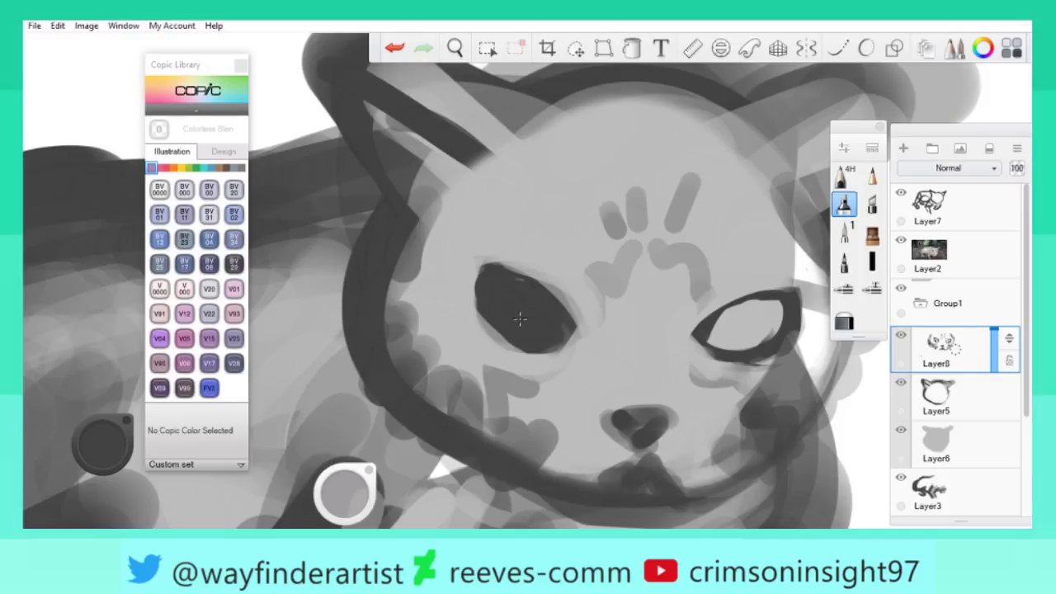
pyautogui.press('space')
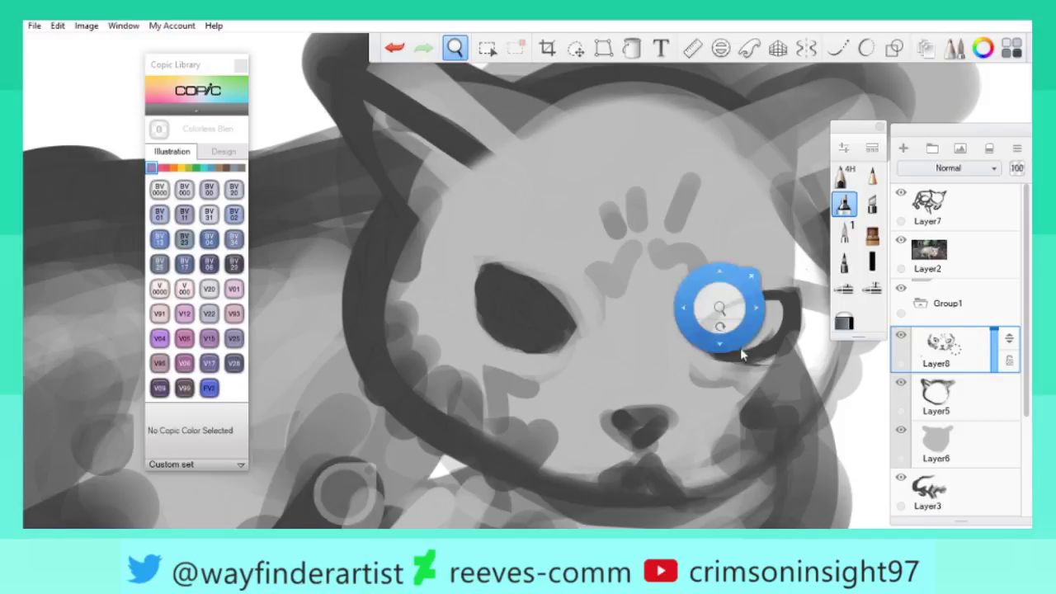
pyautogui.moveTo(530, 283); pyautogui.dragTo(429, 287)
pyautogui.moveTo(668, 310)
pyautogui.mouseDown()
pyautogui.moveTo(607, 350)
pyautogui.moveTo(655, 337)
pyautogui.mouseUp()
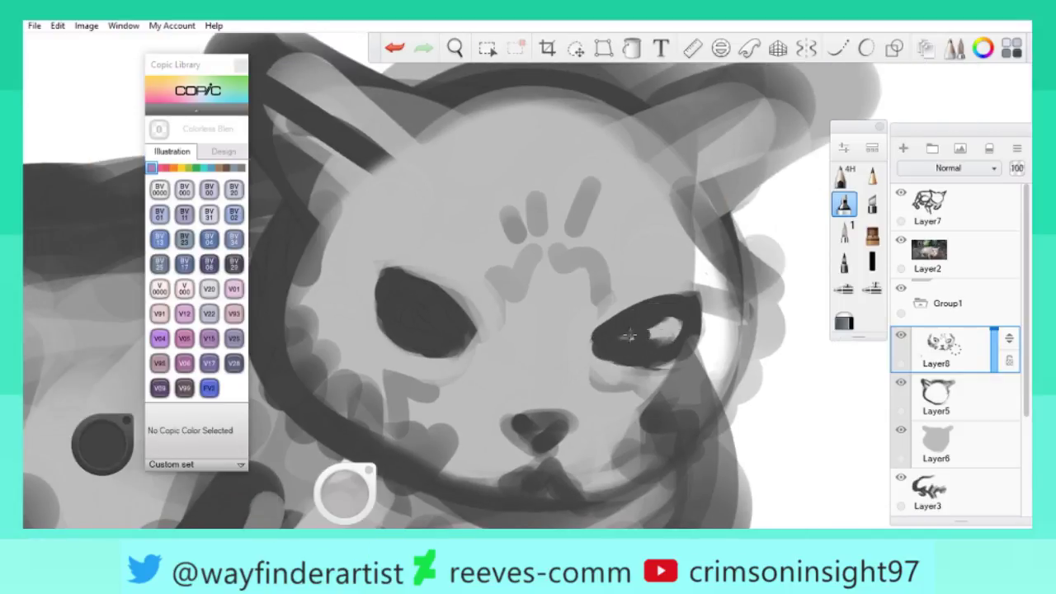
pyautogui.press('space')
pyautogui.moveTo(613, 277); pyautogui.dragTo(652, 369)
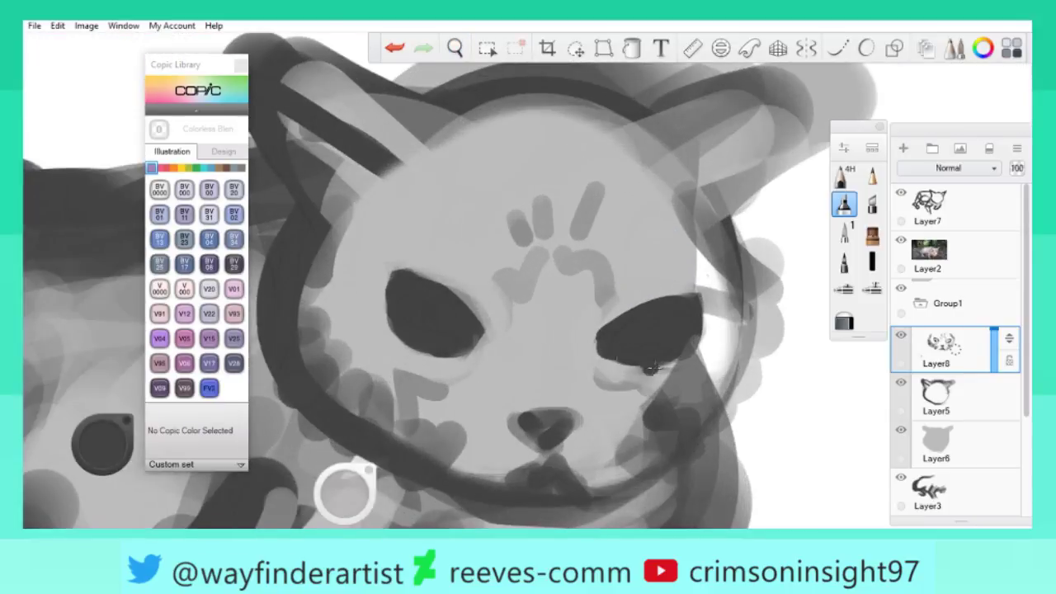
# Trim the edges of the far eye's dark shape with the transparent colour to round its upper lid.
pyautogui.click(100, 442)
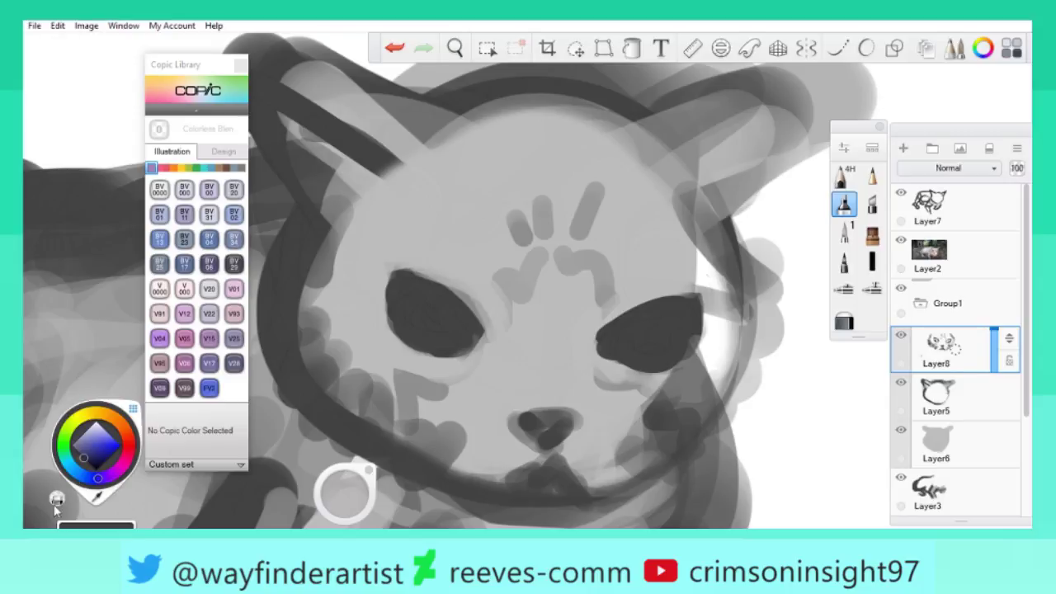
pyautogui.hotkey('ctrl', 'z')
pyautogui.press('e')
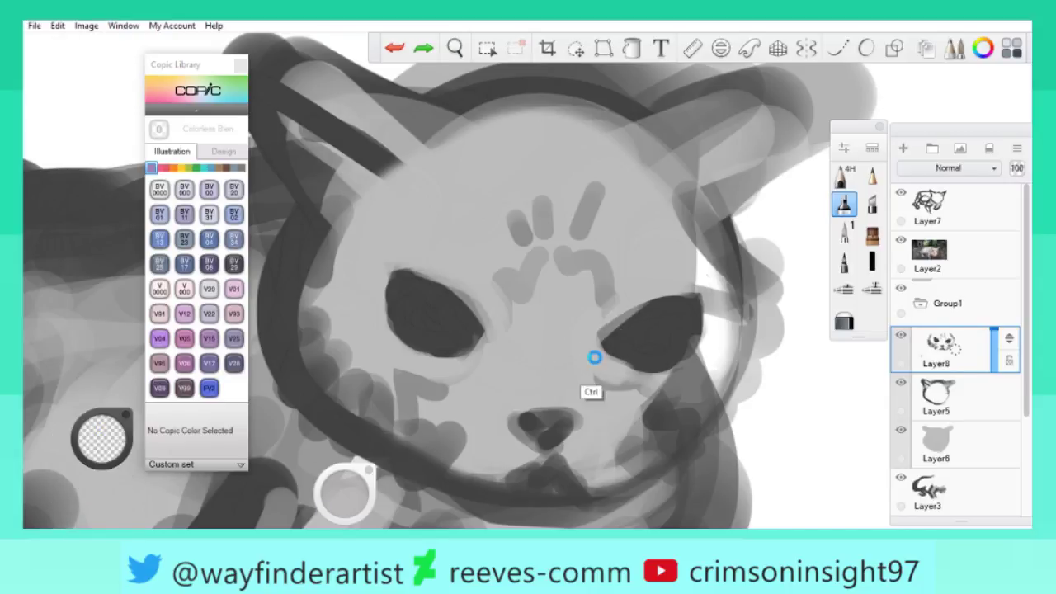
pyautogui.moveTo(681, 327); pyautogui.dragTo(716, 317)
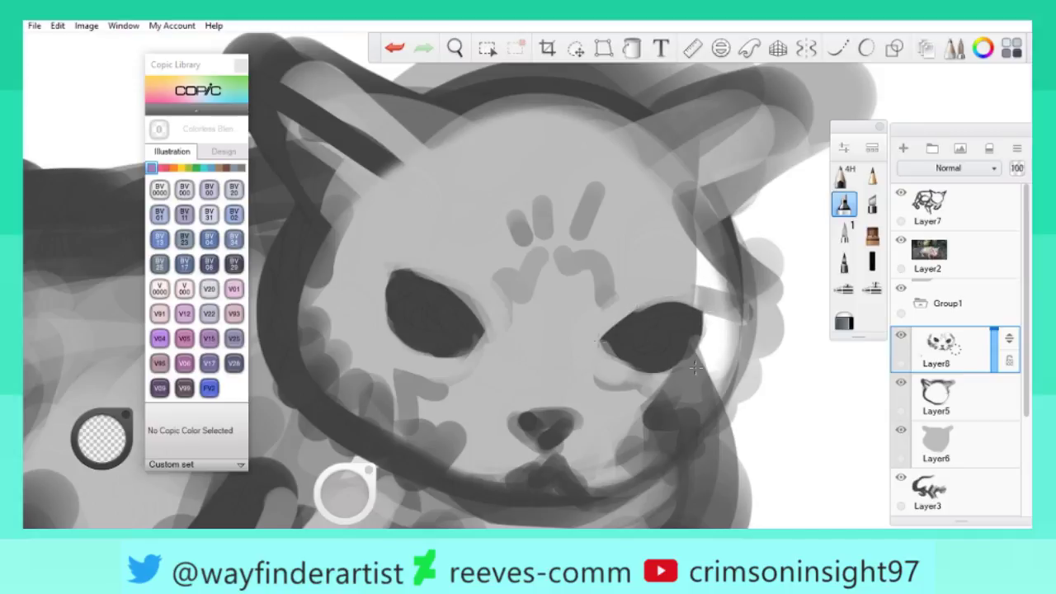
# Examine the whole cat drawing and compare its face with the cat in the reference photo.
pyautogui.press('space')
pyautogui.moveTo(547, 264)
pyautogui.mouseDown()
pyautogui.moveTo(520, 327)
pyautogui.moveTo(624, 322)
pyautogui.moveTo(577, 317)
pyautogui.moveTo(547, 338)
pyautogui.mouseUp()
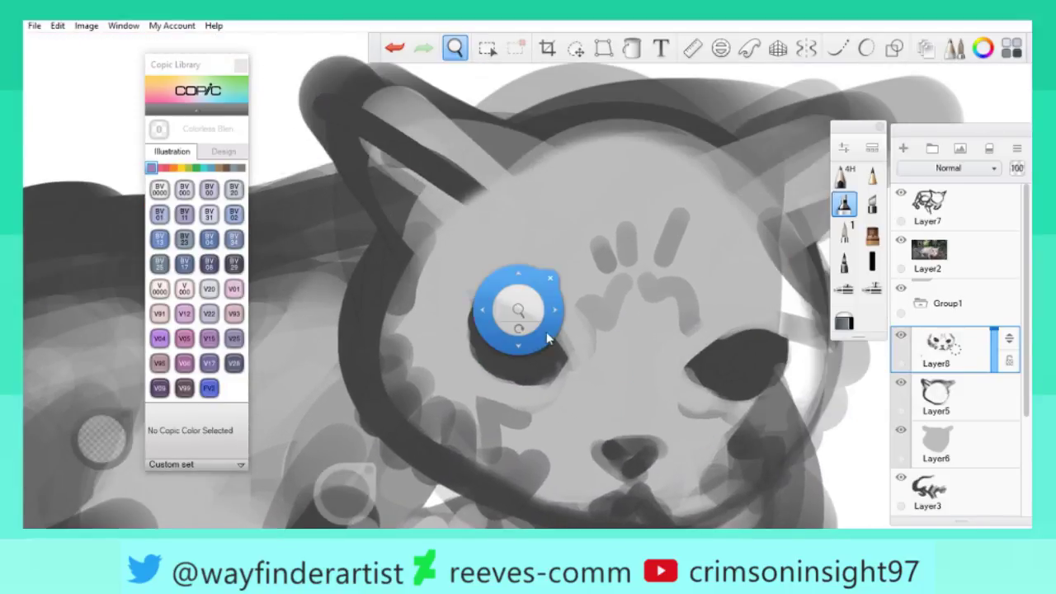
pyautogui.scroll(-5, 547, 338)
pyautogui.scroll(1, 490, 337)
pyautogui.scroll(2, 459, 328)
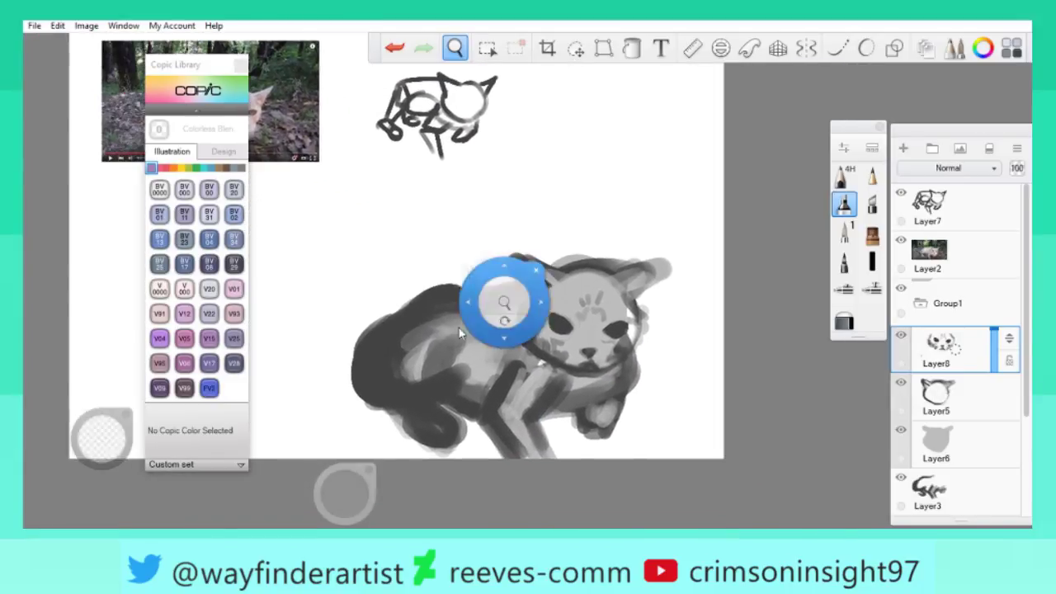
pyautogui.scroll(6, 458, 327)
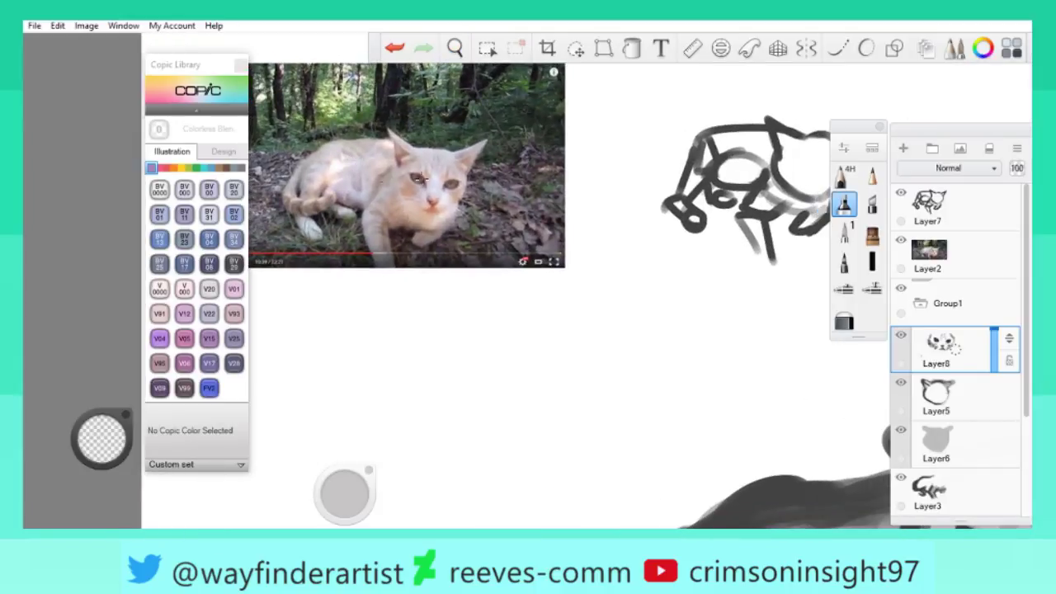
pyautogui.scroll(4, 412, 193)
pyautogui.scroll(-5, 660, 288)
pyautogui.scroll(3, 502, 306)
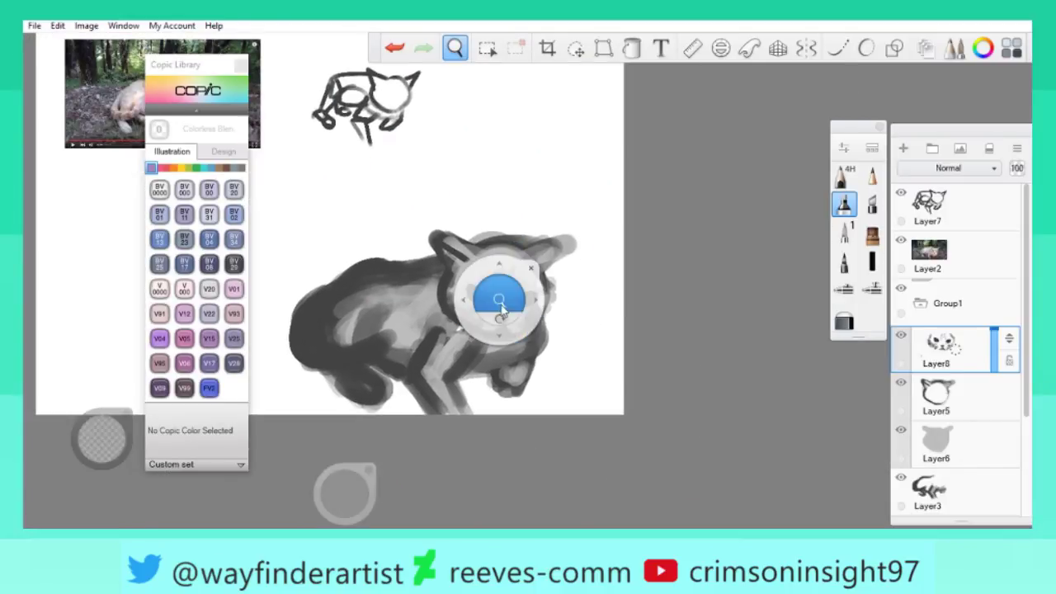
# Reinforce the outline of the near cheek with a dark grey stroke on Layer5.
pyautogui.scroll(5, 498, 306)
pyautogui.click(936, 396)
pyautogui.click(96, 445)
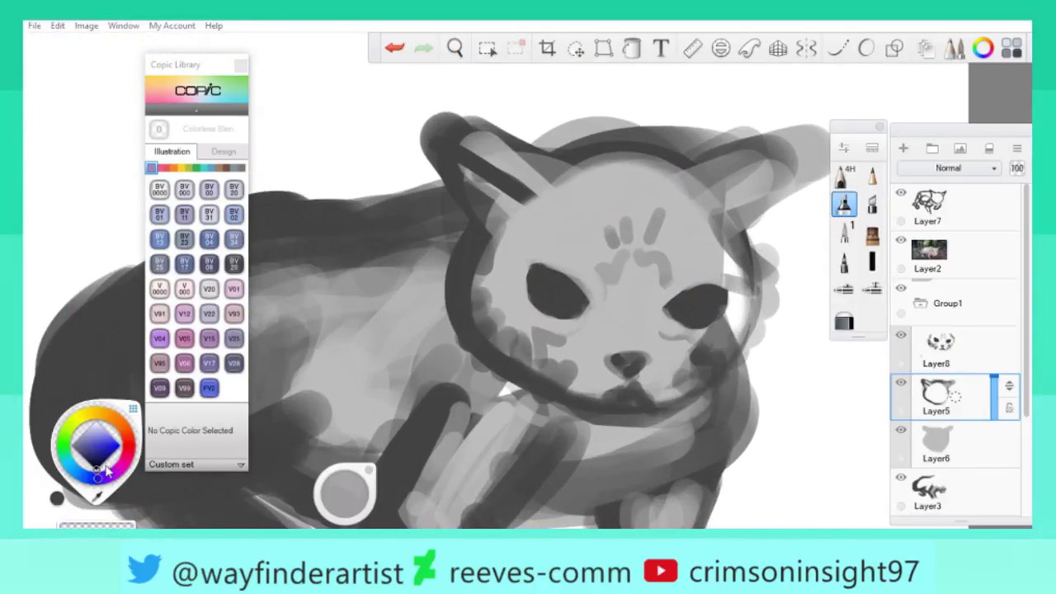
pyautogui.click(100, 442)
pyautogui.moveTo(477, 258); pyautogui.dragTo(544, 372)
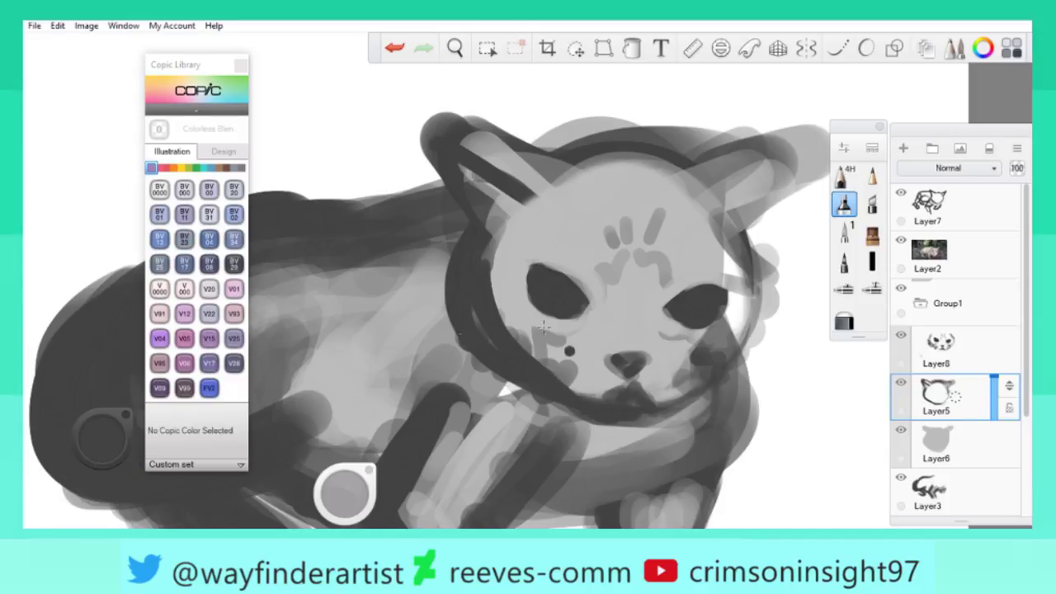
# Trim the outer edge of the near cheek's dark outline on Layer5 with the transparent colour.
pyautogui.click(96, 444)
pyautogui.click(98, 444)
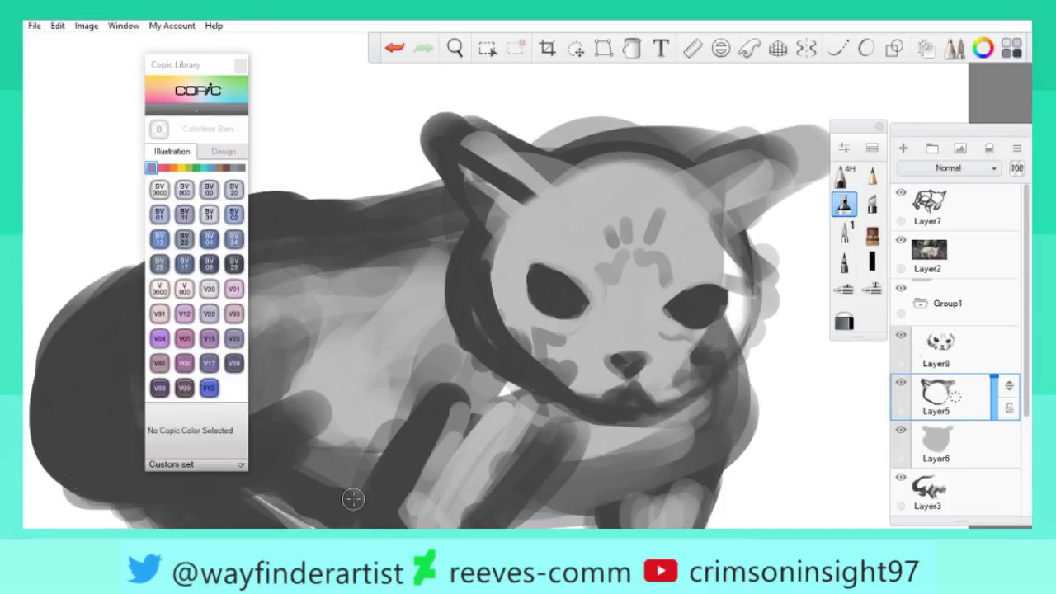
pyautogui.moveTo(450, 248); pyautogui.dragTo(450, 235)
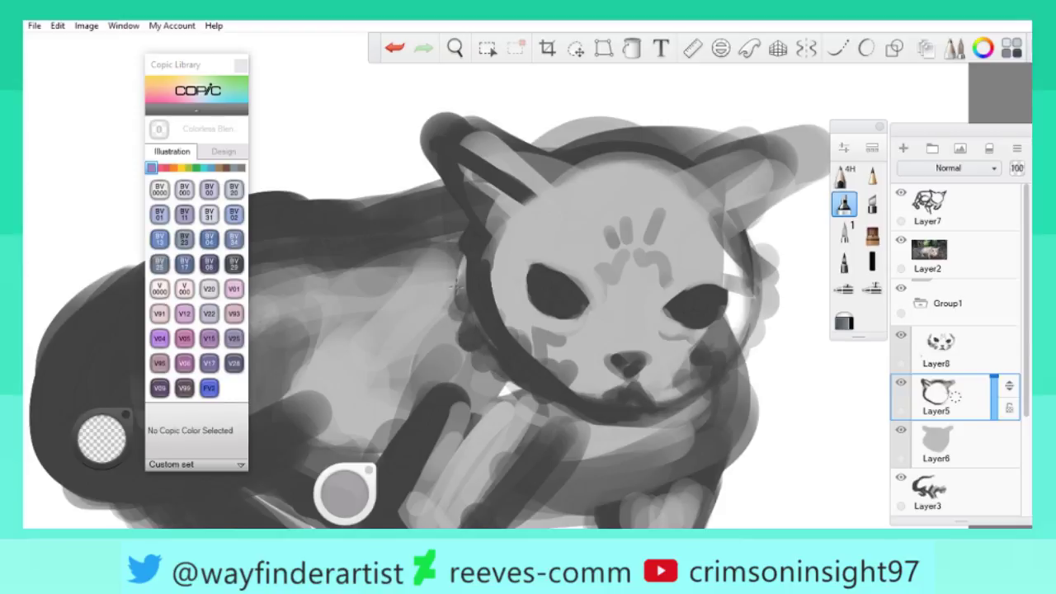
pyautogui.moveTo(486, 204); pyautogui.dragTo(778, 436)
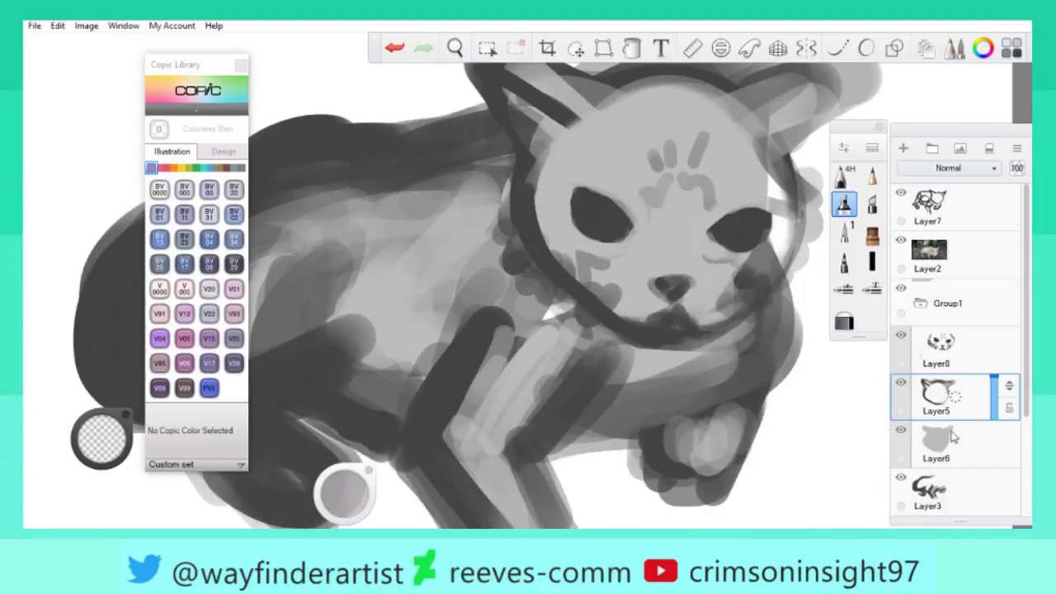
# Touch up the fur along the near cheek on Layer8 with the transparent colour.
pyautogui.click(948, 363)
pyautogui.moveTo(578, 260); pyautogui.dragTo(600, 282)
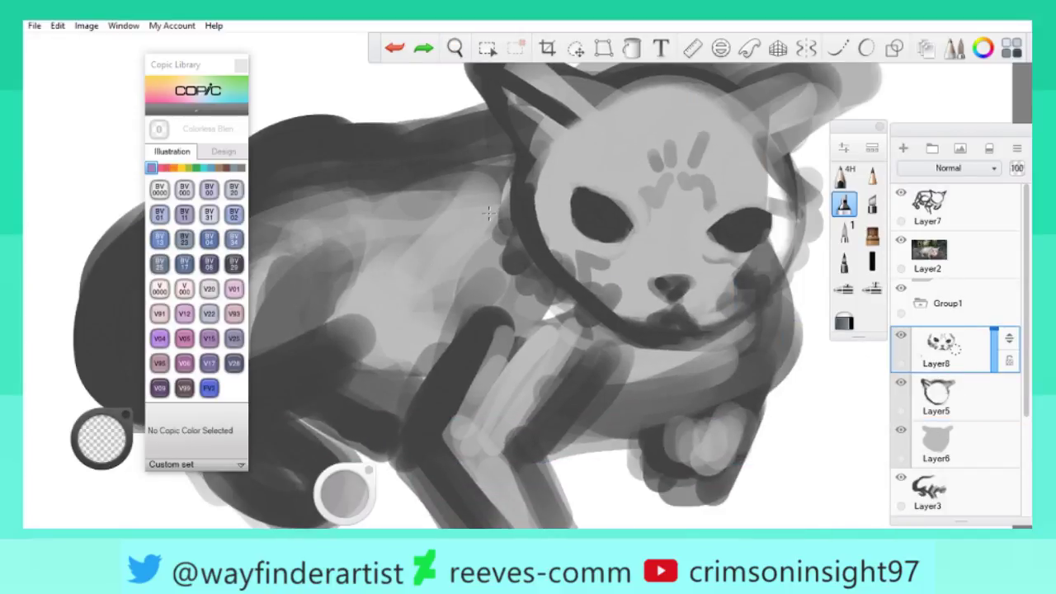
pyautogui.moveTo(520, 277); pyautogui.dragTo(588, 326)
pyautogui.moveTo(507, 216); pyautogui.dragTo(435, 437)
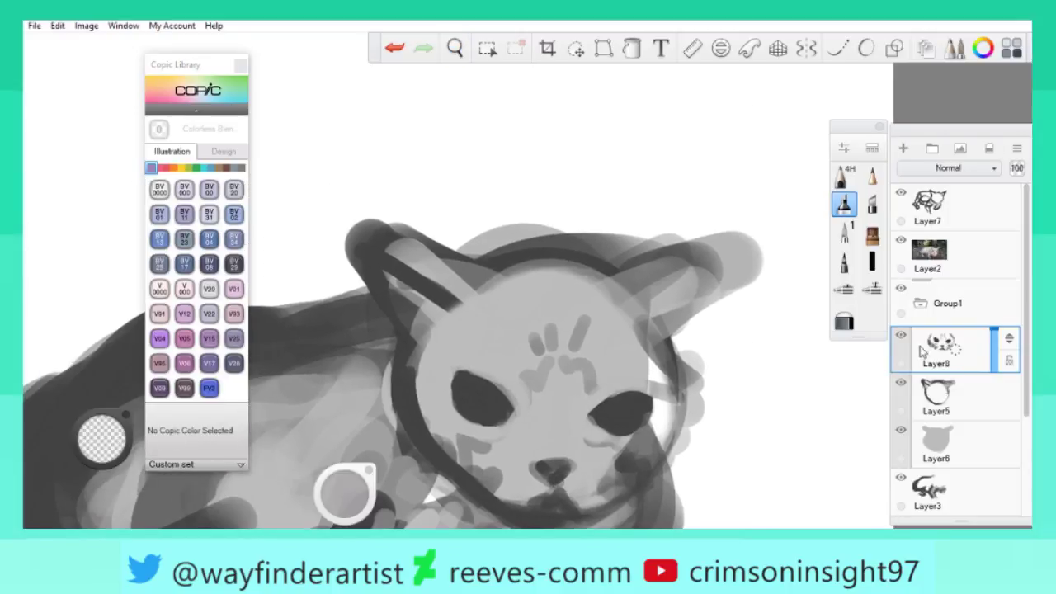
# Erase a round iris out of the near eye's dark shape on Layer8 with the transparent colour.
pyautogui.moveTo(537, 302); pyautogui.dragTo(548, 256)
pyautogui.moveTo(652, 242)
pyautogui.mouseDown()
pyautogui.moveTo(572, 264)
pyautogui.moveTo(538, 313)
pyautogui.moveTo(747, 328)
pyautogui.moveTo(543, 339)
pyautogui.mouseUp()
pyautogui.press('space')
pyautogui.press('space')
pyautogui.moveTo(577, 385)
pyautogui.mouseDown()
pyautogui.moveTo(575, 420)
pyautogui.moveTo(580, 233)
pyautogui.mouseUp()
# Lasso the near eye on Layer8 and nudge it slightly toward the nose.
pyautogui.click(577, 49)
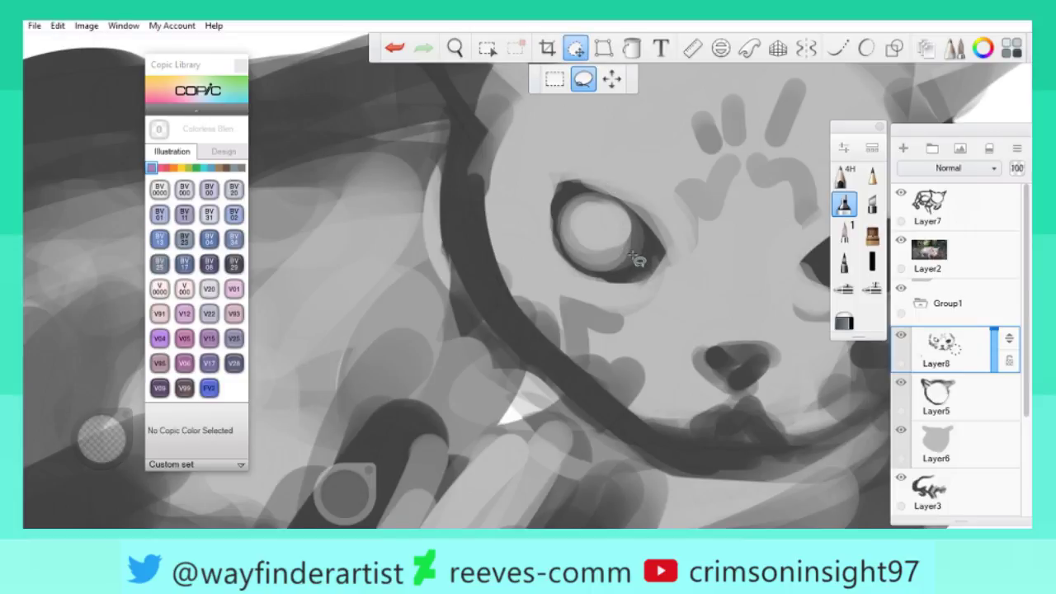
pyautogui.press('space')
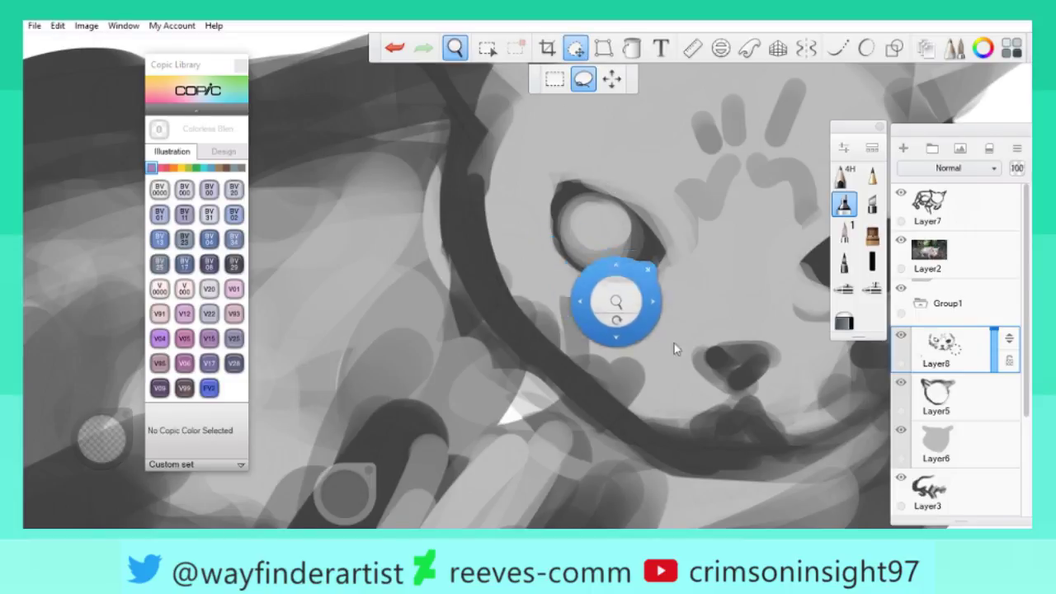
pyautogui.moveTo(677, 346); pyautogui.dragTo(489, 258)
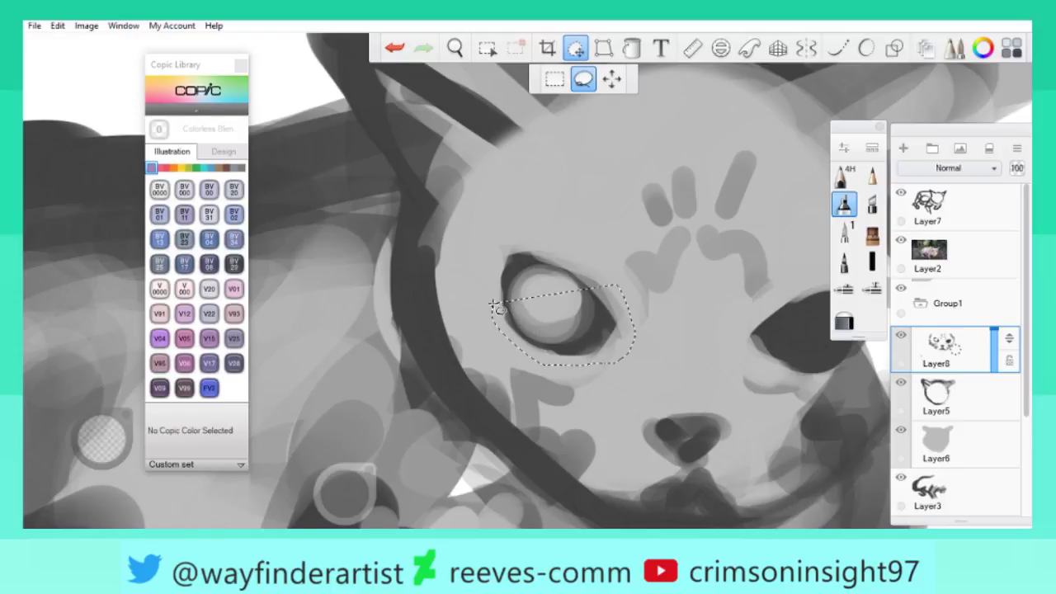
pyautogui.press('space')
pyautogui.moveTo(682, 418); pyautogui.dragTo(699, 427)
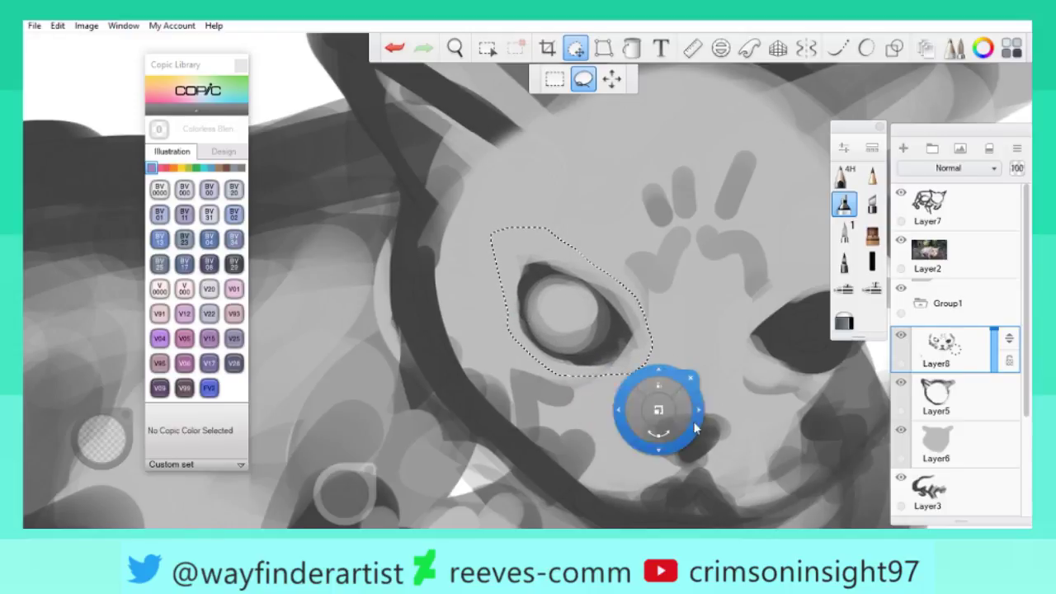
pyautogui.hotkey('ctrl', 'space')
# Lasso the far eye on Layer8 and nudge it inward, closer to the near eye.
pyautogui.click(453, 330)
pyautogui.moveTo(608, 365)
pyautogui.mouseDown()
pyautogui.moveTo(606, 390)
pyautogui.moveTo(725, 473)
pyautogui.moveTo(525, 239)
pyautogui.mouseUp()
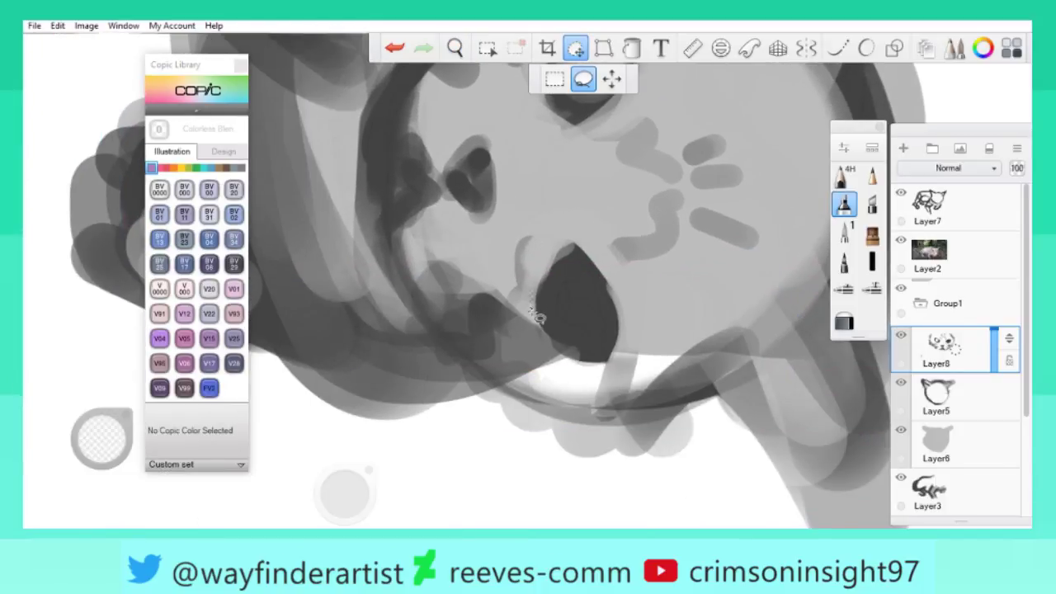
pyautogui.press('space')
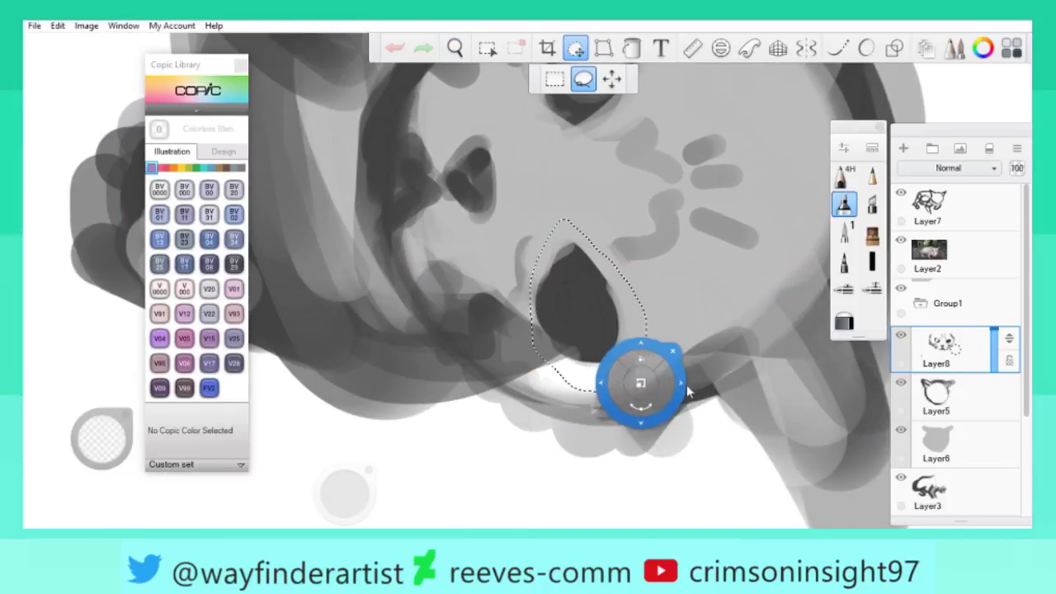
pyautogui.moveTo(640, 377); pyautogui.dragTo(698, 388)
pyautogui.press('space')
pyautogui.moveTo(636, 372); pyautogui.dragTo(691, 371)
pyautogui.press('space')
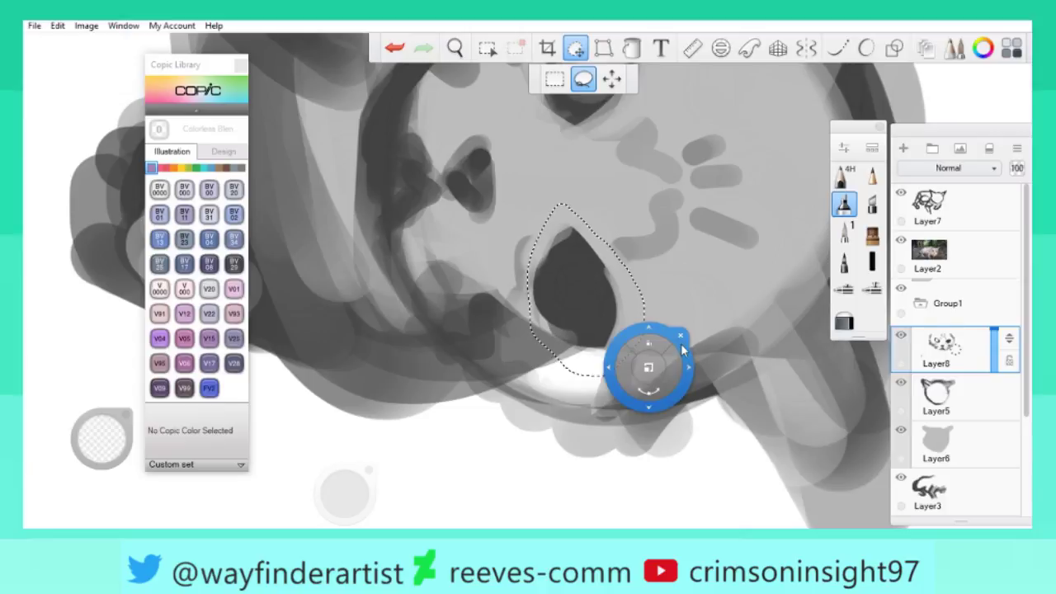
pyautogui.hotkey('ctrl', 'space')
# Erase a round iris out of the far eye's dark shape with the transparent colour.
pyautogui.moveTo(545, 239); pyautogui.dragTo(549, 298)
pyautogui.moveTo(495, 244)
pyautogui.mouseDown()
pyautogui.moveTo(519, 210)
pyautogui.moveTo(561, 235)
pyautogui.moveTo(538, 221)
pyautogui.moveTo(541, 259)
pyautogui.mouseUp()
pyautogui.moveTo(484, 141)
pyautogui.mouseDown()
pyautogui.moveTo(465, 278)
pyautogui.moveTo(471, 264)
pyautogui.moveTo(519, 293)
pyautogui.mouseUp()
# Restore the dark grey colour and paint narrow pupils and shading inside both irises on Layer8.
pyautogui.click(101, 437)
pyautogui.click(97, 471)
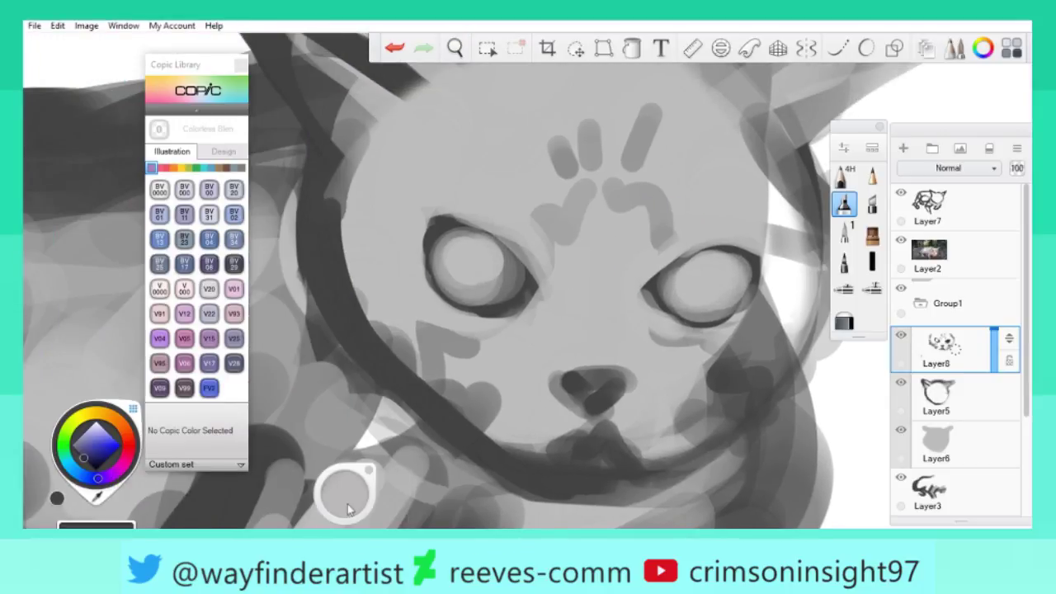
pyautogui.moveTo(697, 272); pyautogui.dragTo(700, 262)
pyautogui.press('space')
pyautogui.moveTo(546, 272)
pyautogui.mouseDown()
pyautogui.moveTo(594, 236)
pyautogui.moveTo(528, 264)
pyautogui.moveTo(659, 341)
pyautogui.moveTo(575, 272)
pyautogui.moveTo(650, 348)
pyautogui.moveTo(798, 302)
pyautogui.moveTo(667, 306)
pyautogui.moveTo(666, 335)
pyautogui.moveTo(599, 278)
pyautogui.moveTo(560, 344)
pyautogui.moveTo(622, 375)
pyautogui.moveTo(607, 272)
pyautogui.mouseUp()
pyautogui.press('space')
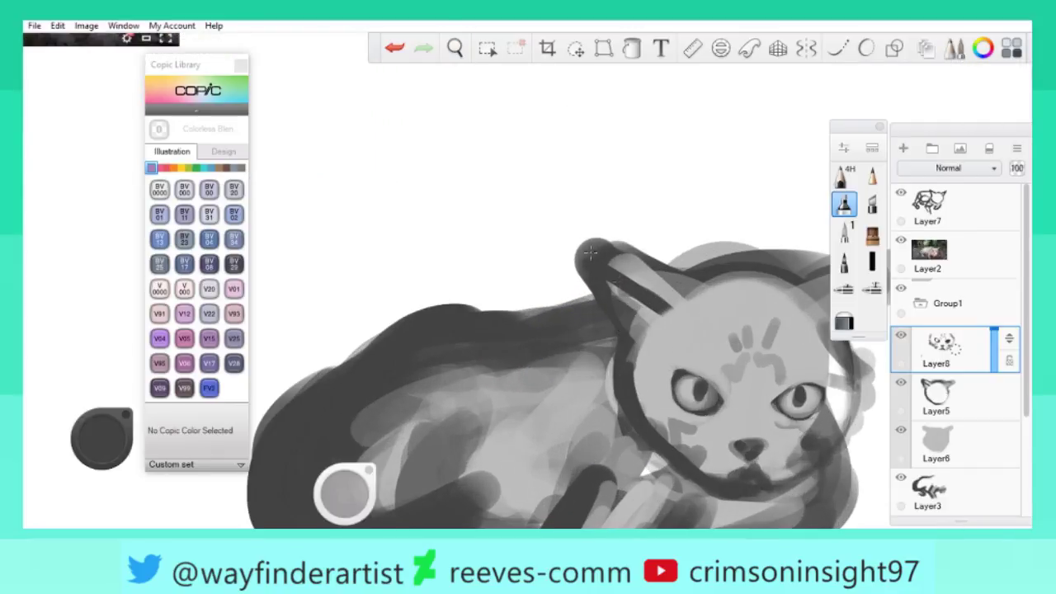
# Undo the last two strokes and examine the shape of the cat's ears in the reference photo.
pyautogui.hotkey('ctrl', 'z')
pyautogui.hotkey('ctrl', 'z')
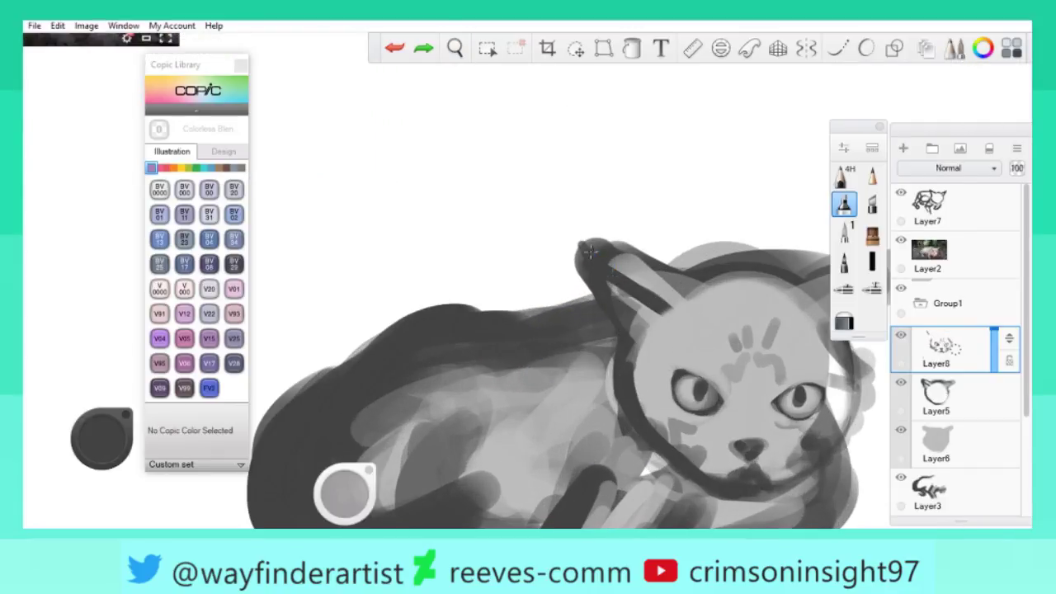
pyautogui.press('space')
pyautogui.moveTo(584, 247)
pyautogui.mouseDown()
pyautogui.moveTo(538, 329)
pyautogui.moveTo(718, 129)
pyautogui.moveTo(760, 418)
pyautogui.mouseUp()
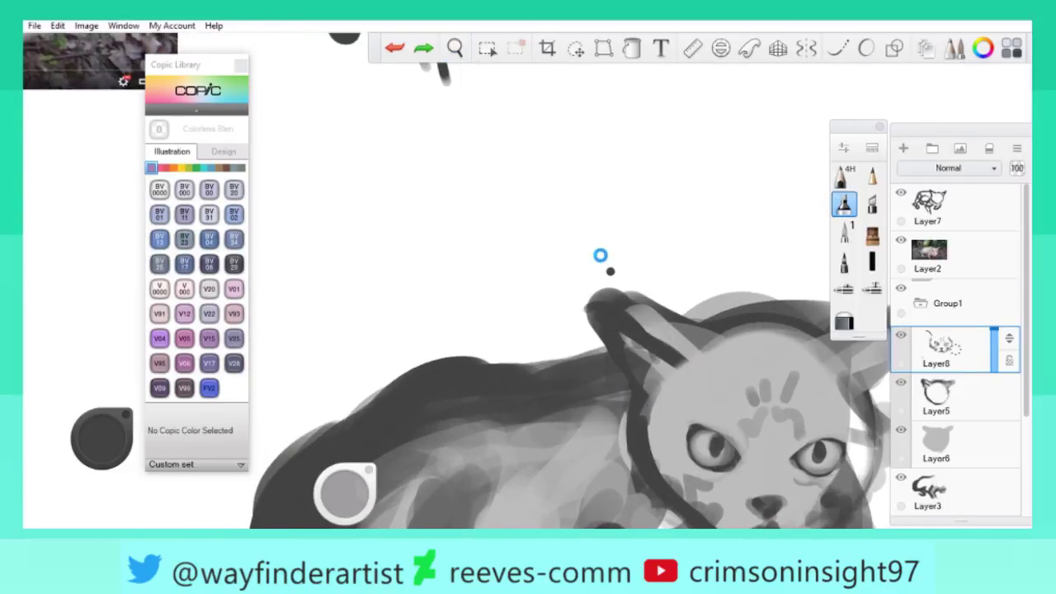
pyautogui.press('space')
pyautogui.moveTo(596, 281)
pyautogui.mouseDown()
pyautogui.moveTo(610, 285)
pyautogui.moveTo(528, 366)
pyautogui.mouseUp()
pyautogui.moveTo(396, 163); pyautogui.dragTo(437, 140)
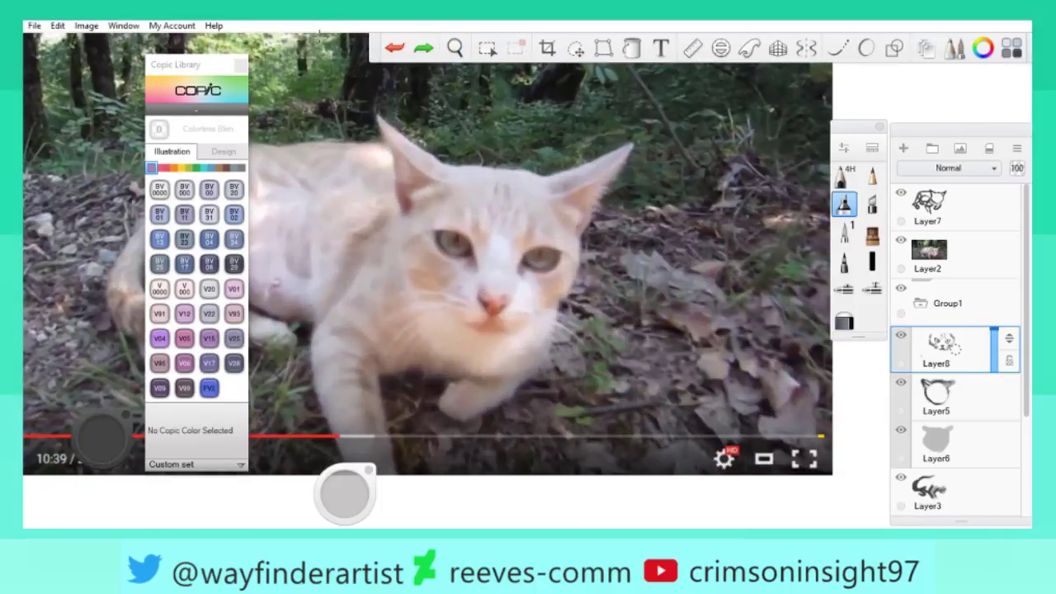
# Draw the near ear's pointed tip and its two edges in dark grey on Layer8.
pyautogui.moveTo(506, 252)
pyautogui.mouseDown()
pyautogui.moveTo(738, 394)
pyautogui.moveTo(627, 356)
pyautogui.moveTo(471, 162)
pyautogui.mouseUp()
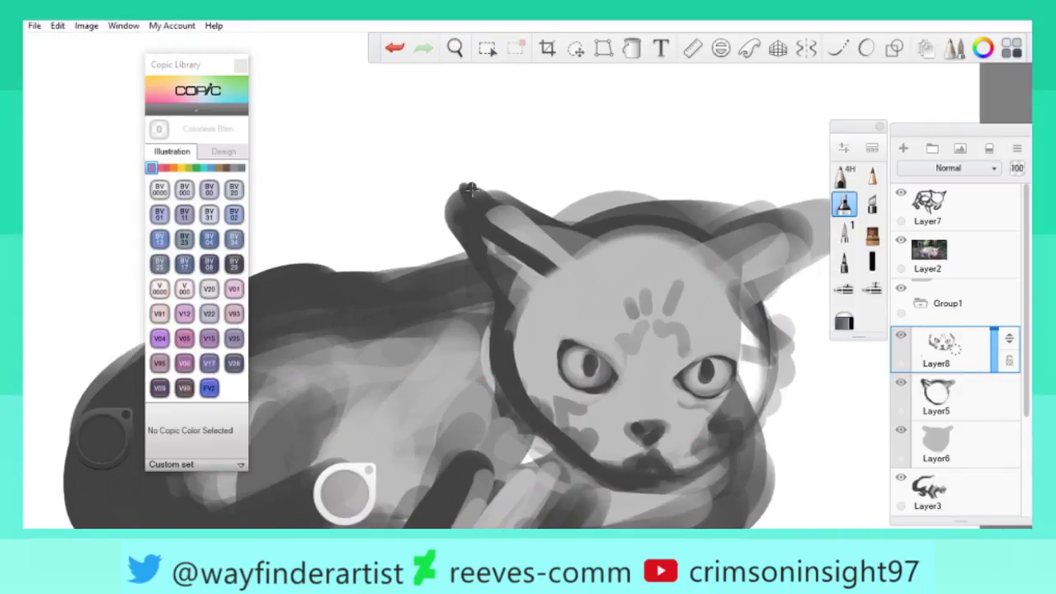
pyautogui.moveTo(485, 208); pyautogui.dragTo(590, 245)
pyautogui.moveTo(519, 220)
pyautogui.mouseDown()
pyautogui.moveTo(595, 270)
pyautogui.moveTo(476, 195)
pyautogui.mouseUp()
pyautogui.hotkey('ctrl', 'z')
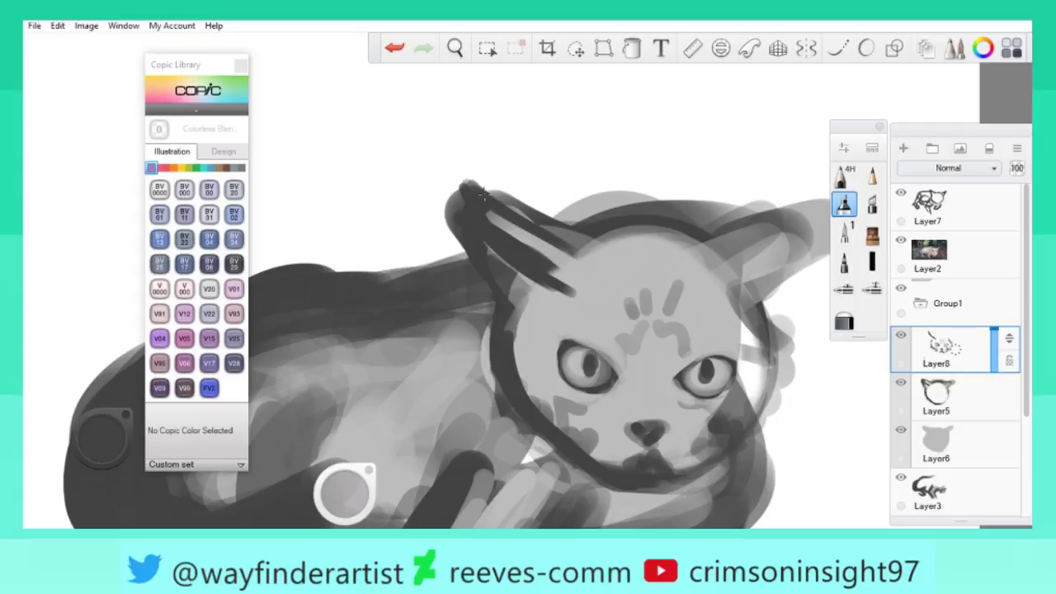
pyautogui.scroll(-5, 476, 181)
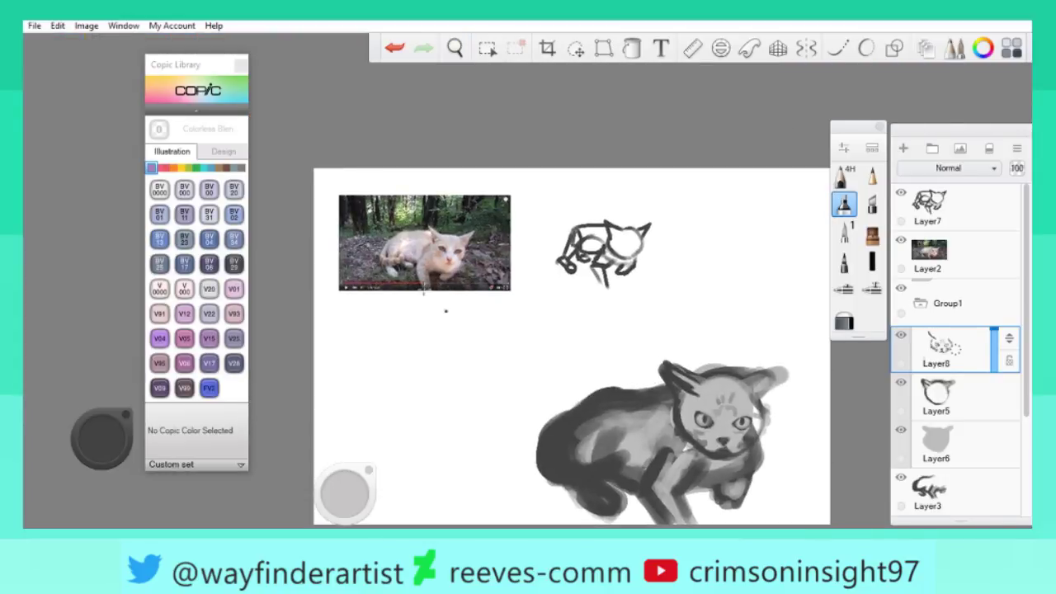
pyautogui.moveTo(569, 301); pyautogui.dragTo(626, 214)
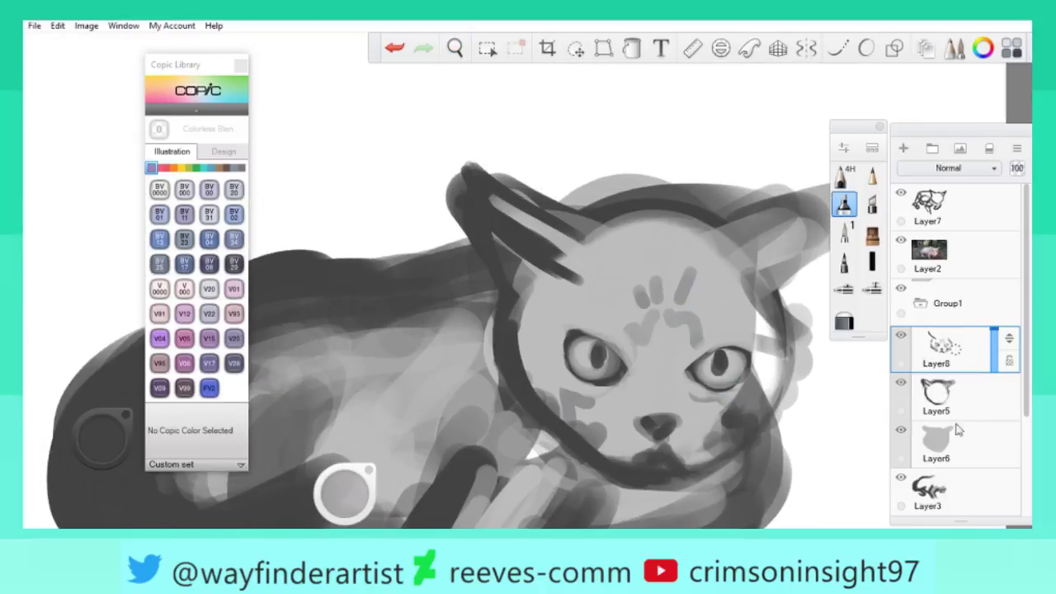
# Erase the old thick paint around the near ear on Layer5, leaving the new pointed outline.
pyautogui.click(936, 396)
pyautogui.moveTo(566, 176)
pyautogui.mouseDown()
pyautogui.moveTo(495, 177)
pyautogui.moveTo(448, 154)
pyautogui.mouseUp()
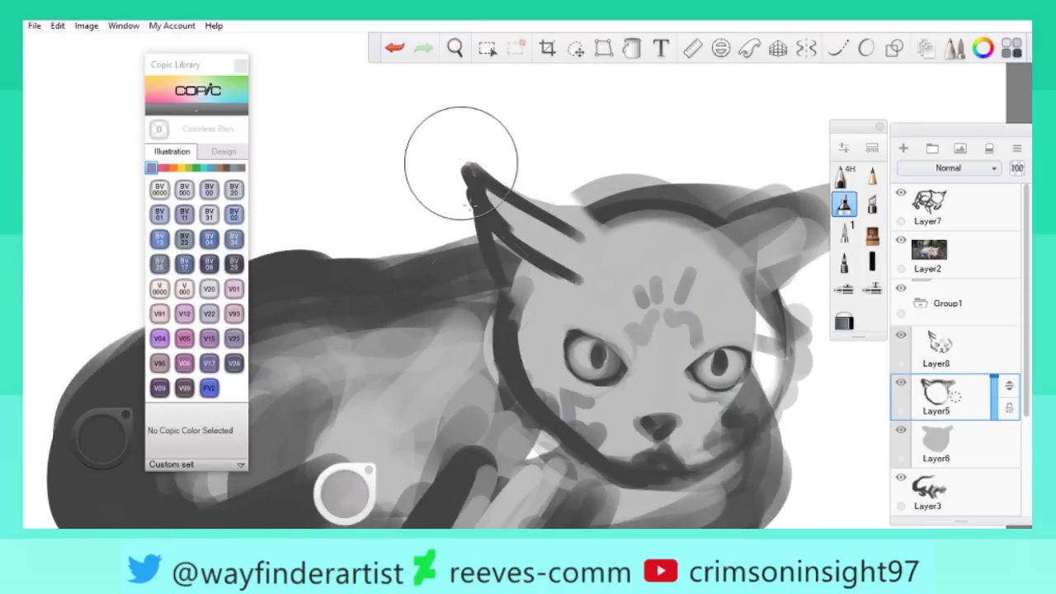
pyautogui.scroll(-3, 513, 240)
pyautogui.scroll(1, 601, 260)
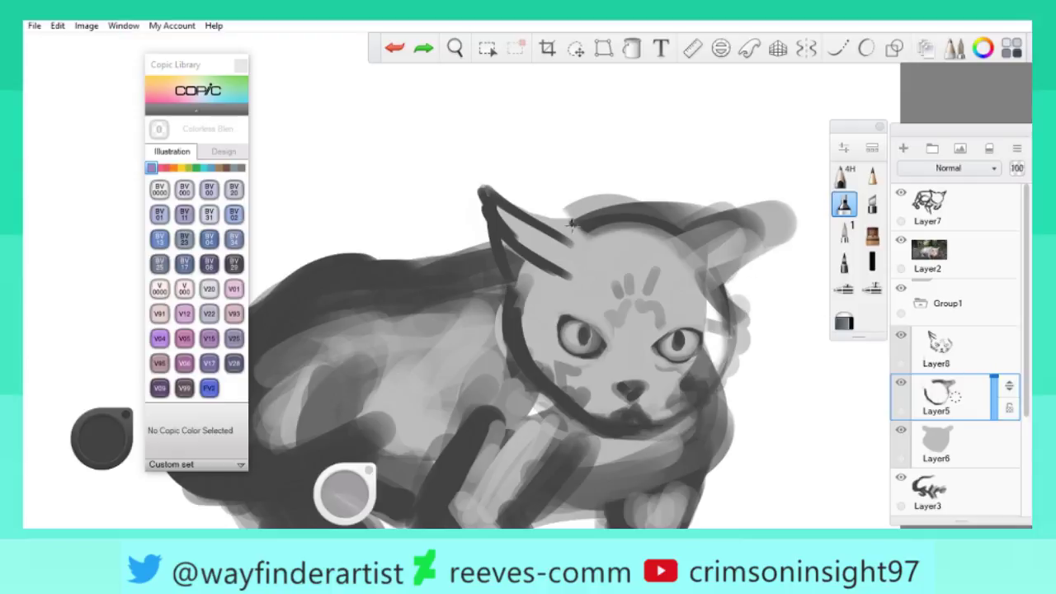
pyautogui.moveTo(558, 235)
pyautogui.mouseDown()
pyautogui.moveTo(743, 299)
pyautogui.moveTo(695, 302)
pyautogui.moveTo(537, 258)
pyautogui.mouseUp()
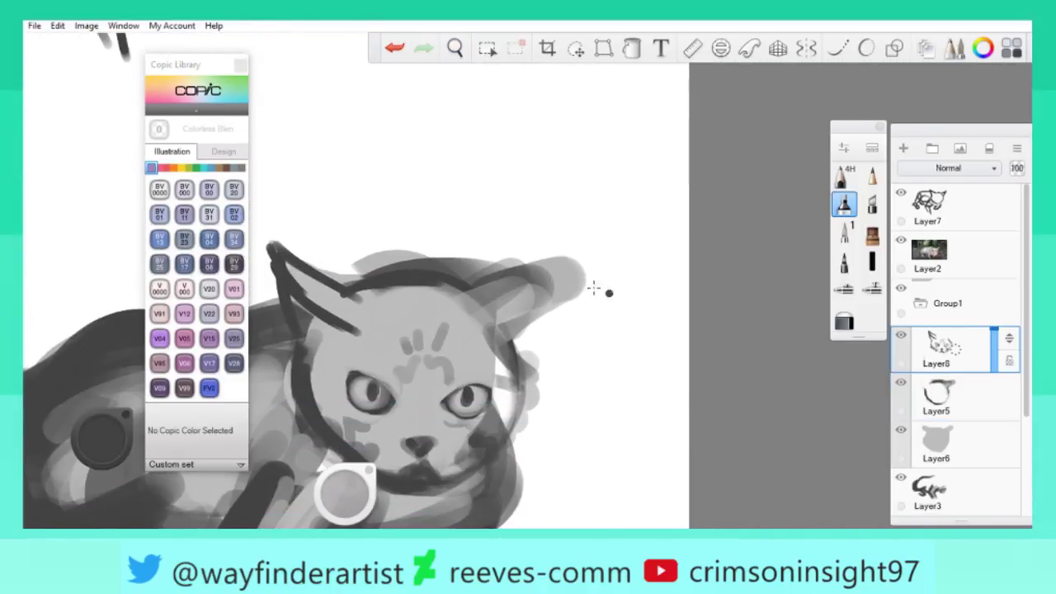
# Draw the far ear's pointed outline in dark grey on Layer8 and rework its outer edge.
pyautogui.moveTo(491, 319)
pyautogui.mouseDown()
pyautogui.moveTo(567, 283)
pyautogui.moveTo(516, 358)
pyautogui.mouseUp()
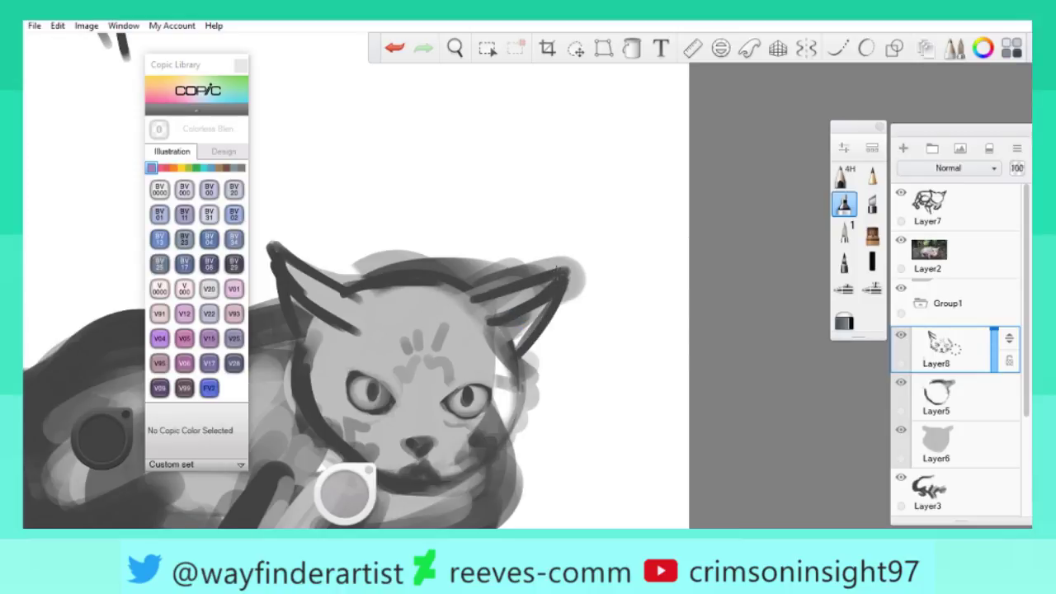
pyautogui.moveTo(486, 243)
pyautogui.mouseDown()
pyautogui.moveTo(385, 308)
pyautogui.moveTo(594, 301)
pyautogui.moveTo(666, 160)
pyautogui.mouseUp()
pyautogui.hotkey('ctrl', 'z')
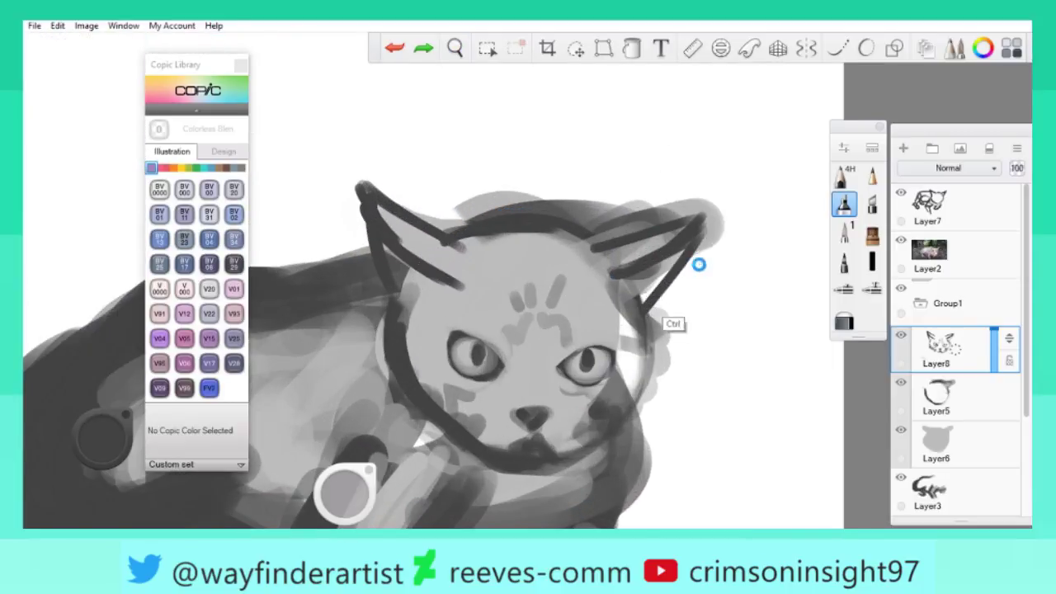
pyautogui.hotkey('ctrl', 'z')
pyautogui.moveTo(640, 312); pyautogui.dragTo(710, 203)
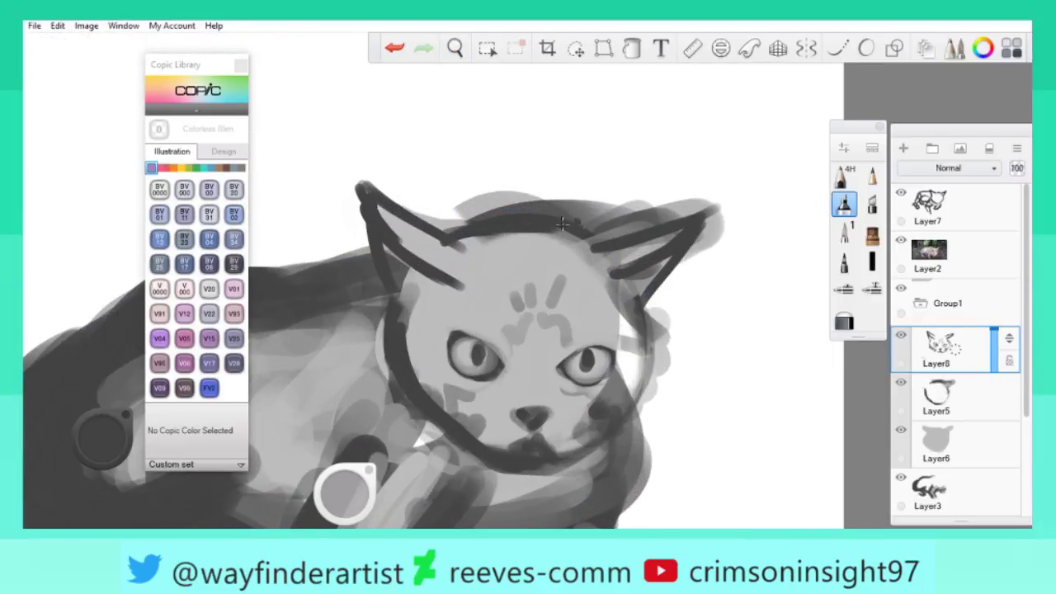
# Erase the old far-ear paint and the rough strokes above the top of the head on Layer5.
pyautogui.click(940, 395)
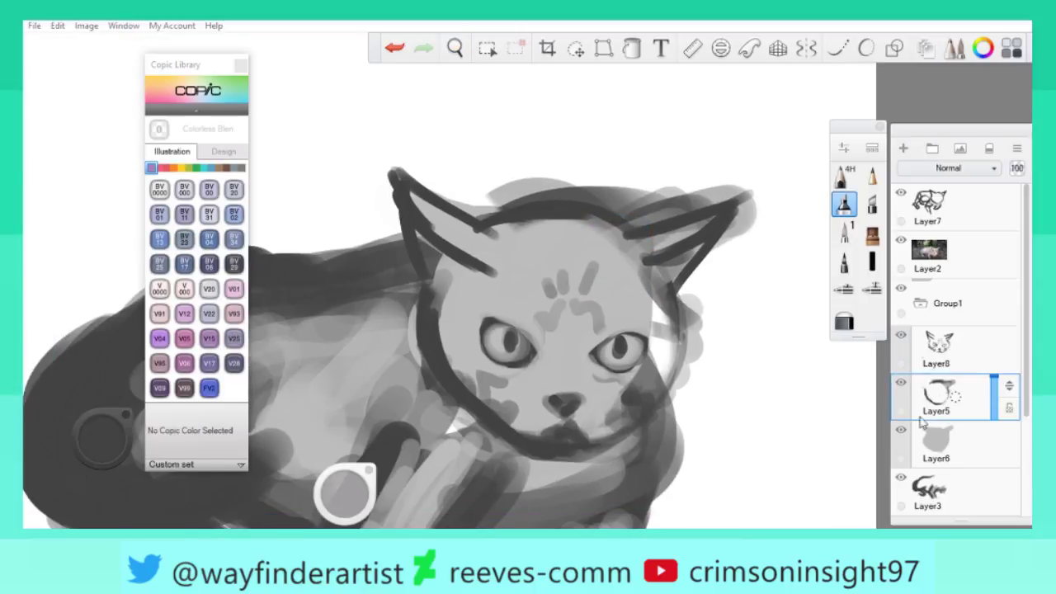
pyautogui.moveTo(746, 199); pyautogui.dragTo(627, 202)
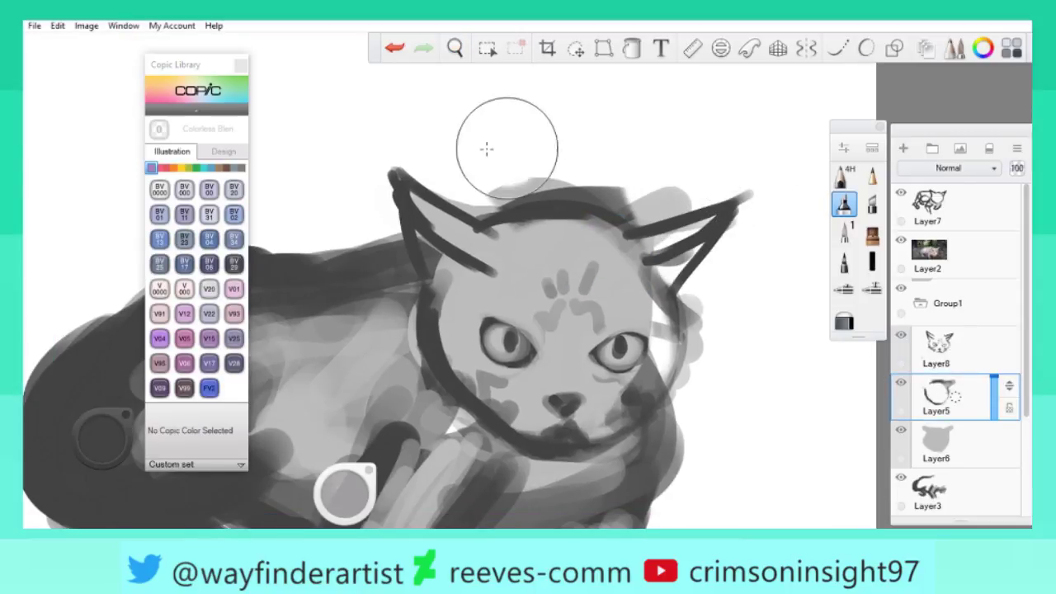
pyautogui.moveTo(495, 194); pyautogui.dragTo(686, 188)
pyautogui.scroll(-2, 584, 242)
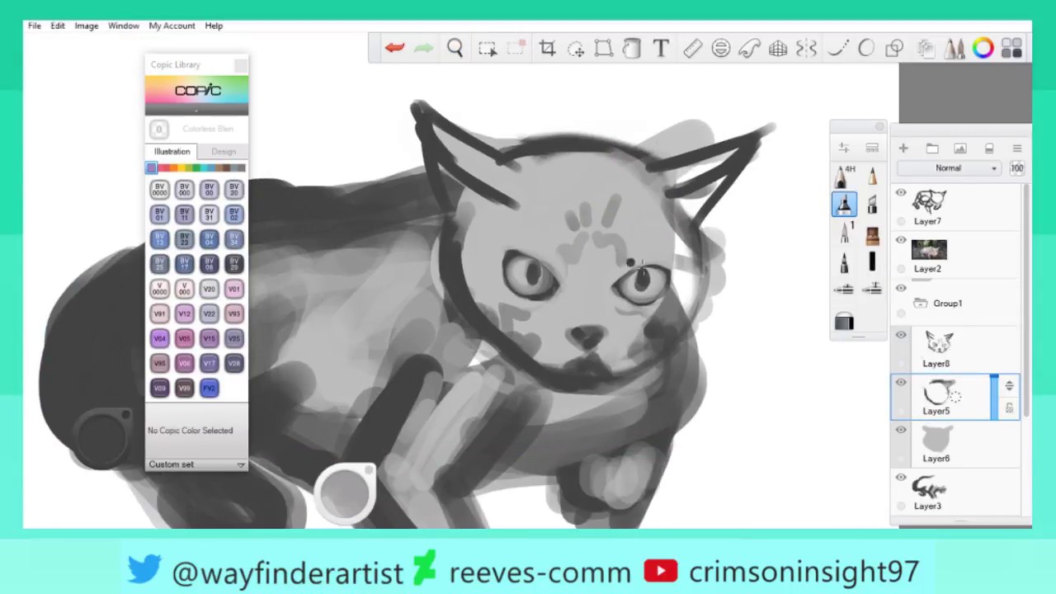
# Fill the white gap at the far cheek with light grey on Layer6 and erase the stray grey around the far ear and cheek.
pyautogui.click(940, 346)
pyautogui.press('space')
pyautogui.moveTo(608, 299); pyautogui.dragTo(853, 405)
pyautogui.click(940, 445)
pyautogui.moveTo(103, 434); pyautogui.dragTo(103, 404)
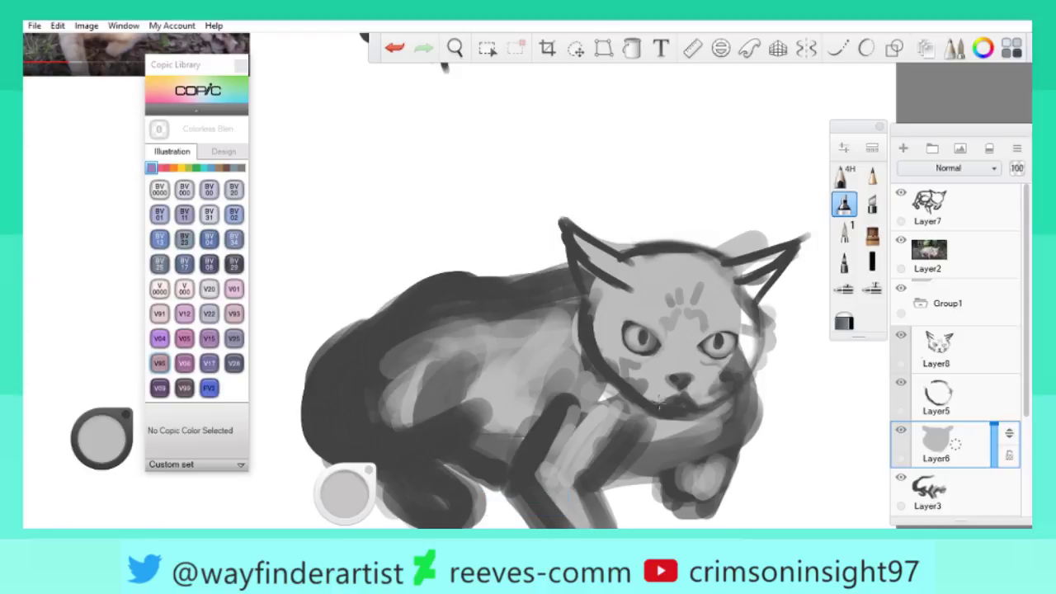
pyautogui.moveTo(746, 318); pyautogui.dragTo(722, 386)
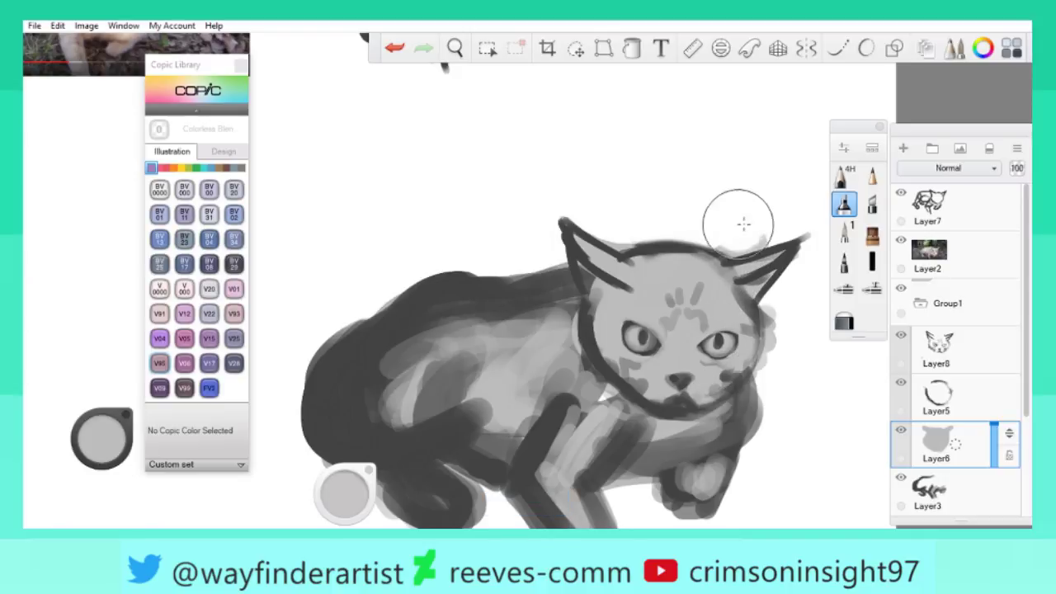
pyautogui.press('space')
pyautogui.moveTo(532, 294)
pyautogui.mouseDown()
pyautogui.moveTo(530, 317)
pyautogui.moveTo(406, 249)
pyautogui.mouseUp()
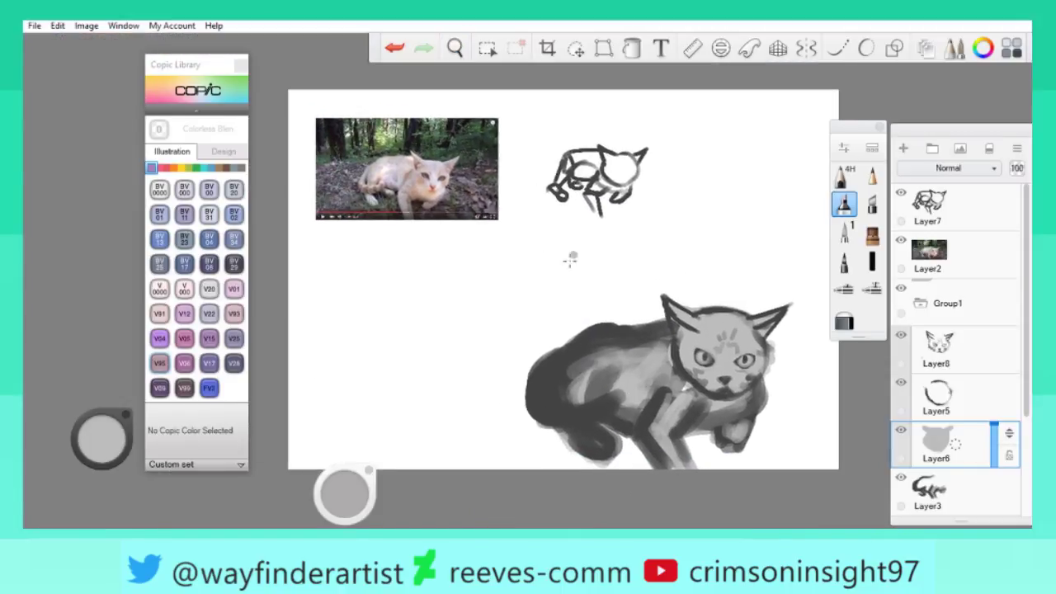
# Select the head's Group1 and enlarge the whole head slightly with the transform tool.
pyautogui.moveTo(570, 261); pyautogui.dragTo(527, 229)
pyautogui.click(934, 323)
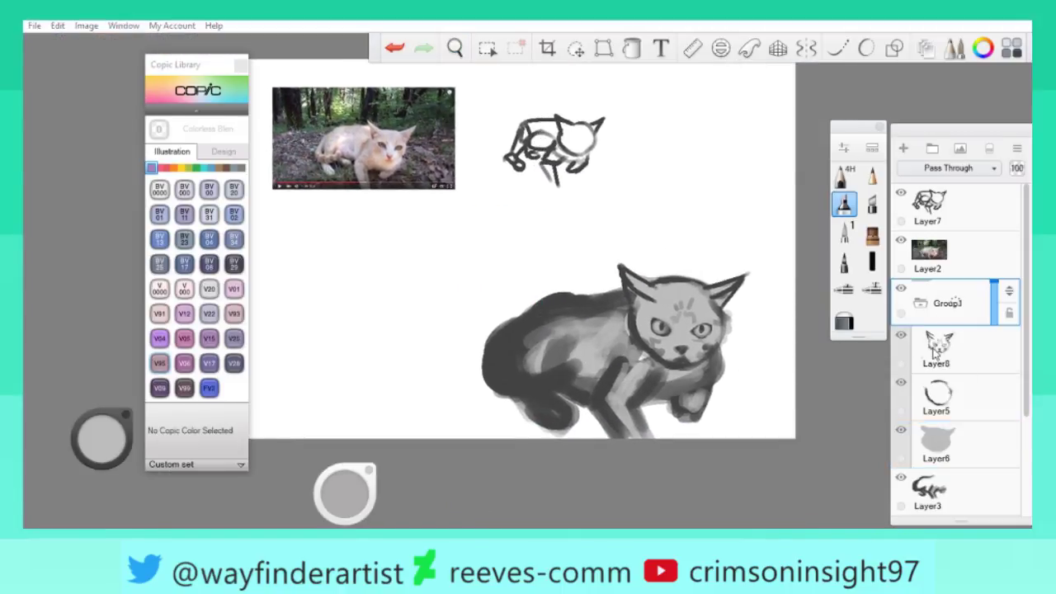
pyautogui.click(577, 48)
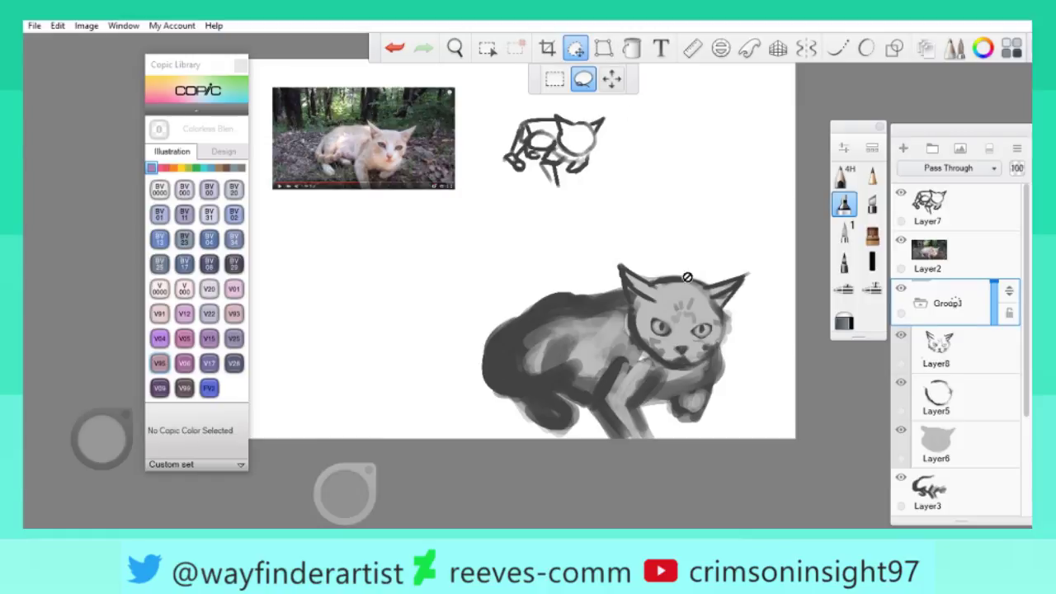
pyautogui.click(611, 79)
pyautogui.moveTo(698, 288); pyautogui.dragTo(695, 287)
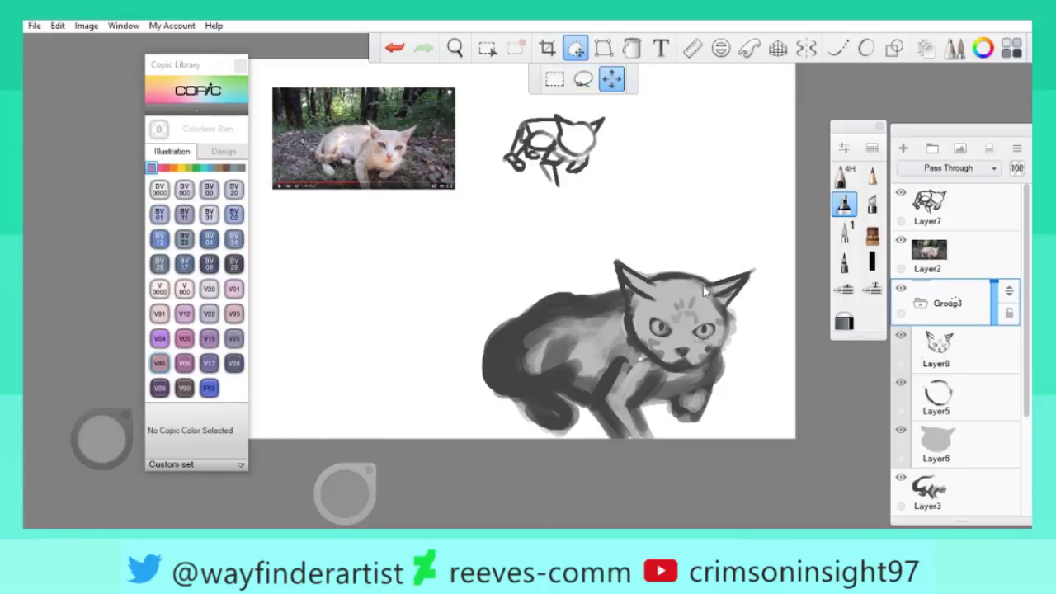
pyautogui.moveTo(759, 335); pyautogui.dragTo(766, 278)
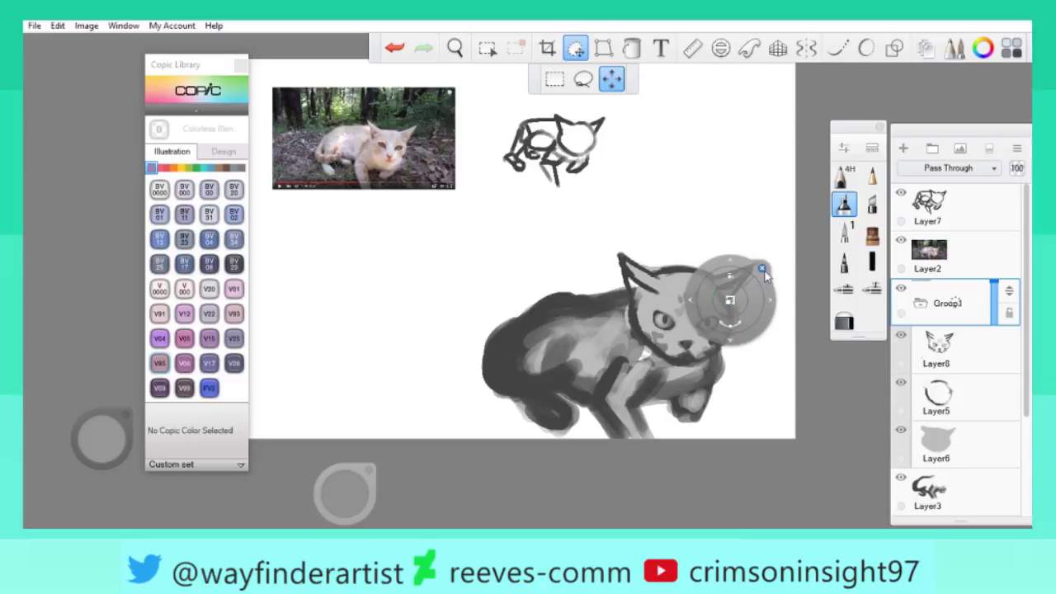
pyautogui.click(762, 270)
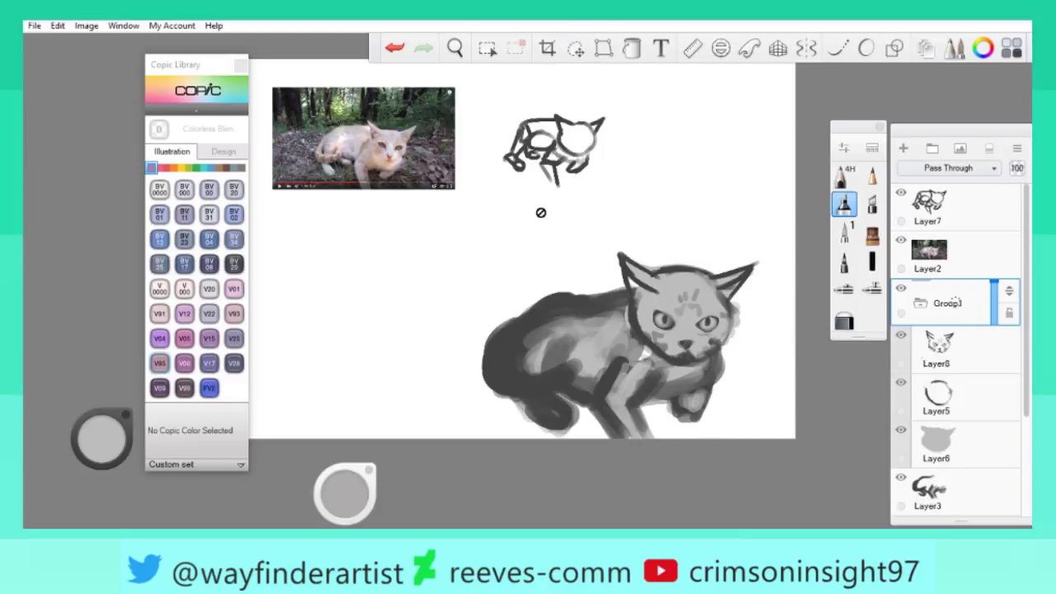
# Draw a dark grey line running down from the near eye's inner corner on Layer5.
pyautogui.press('space')
pyautogui.moveTo(636, 354); pyautogui.dragTo(578, 330)
pyautogui.click(99, 437)
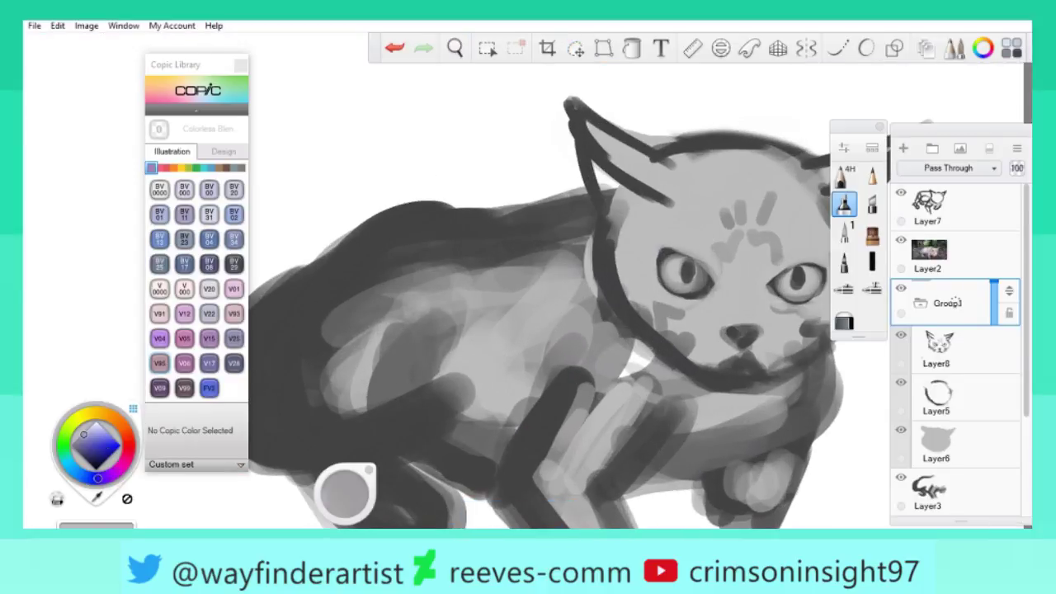
pyautogui.click(928, 388)
pyautogui.scroll(5, 712, 273)
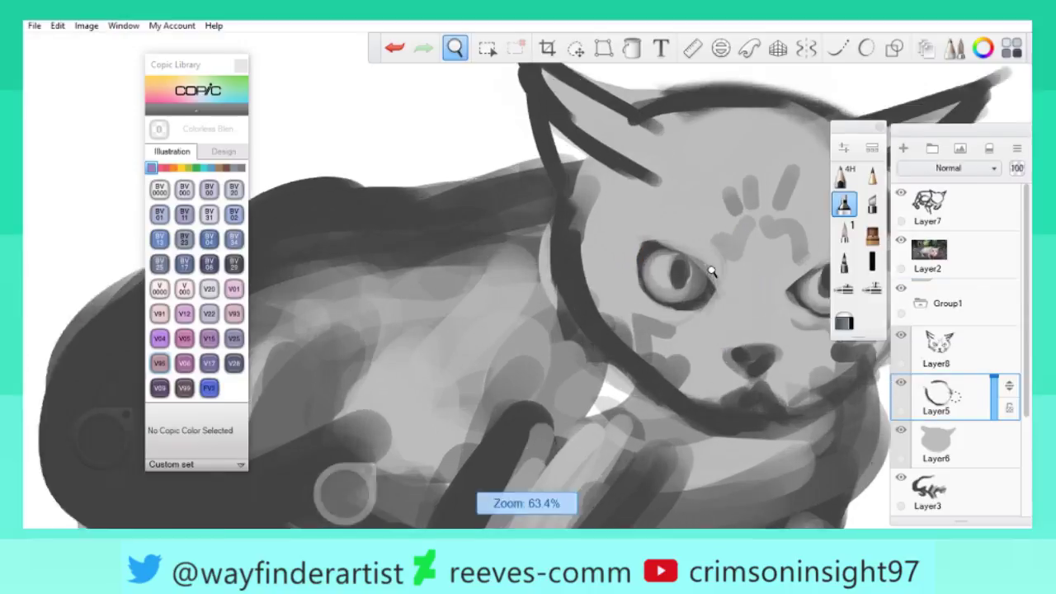
pyautogui.moveTo(346, 493); pyautogui.dragTo(342, 500)
pyautogui.moveTo(719, 386); pyautogui.dragTo(696, 307)
pyautogui.hotkey('ctrl', 'z')
pyautogui.hotkey('ctrl', 'z')
pyautogui.moveTo(719, 381); pyautogui.dragTo(715, 316)
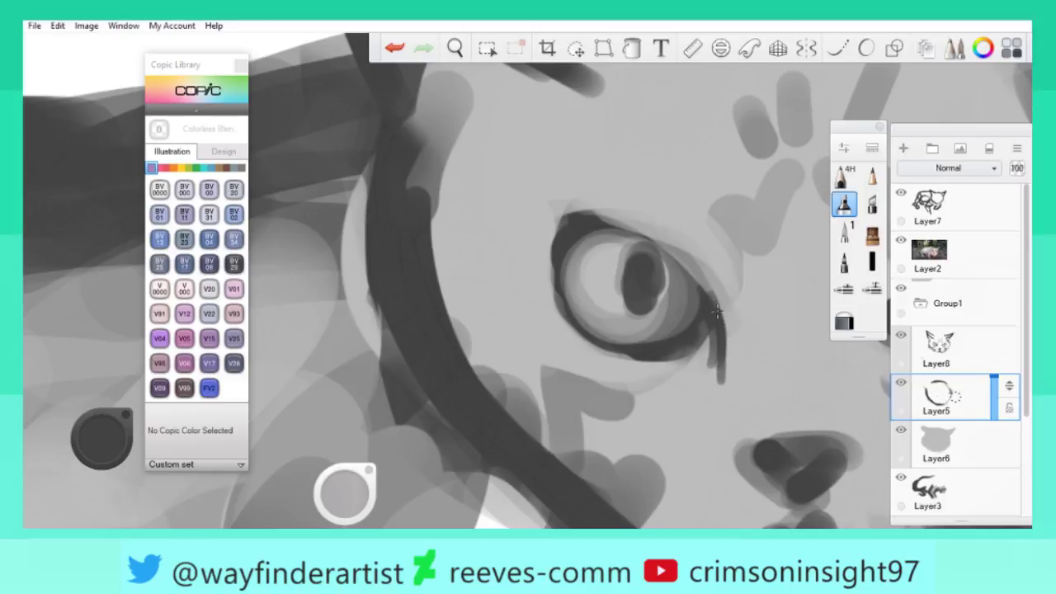
# Sharpen the near eye's outer corner and add a matching dark line below the far eye's inner corner on Layer5.
pyautogui.press('space')
pyautogui.moveTo(526, 278); pyautogui.dragTo(495, 297)
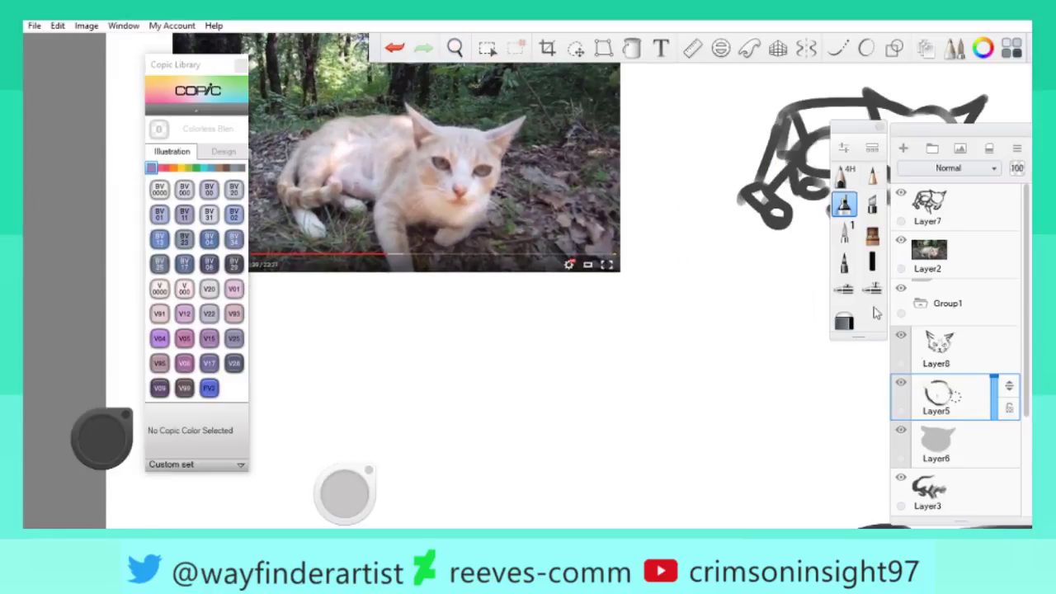
pyautogui.press('space')
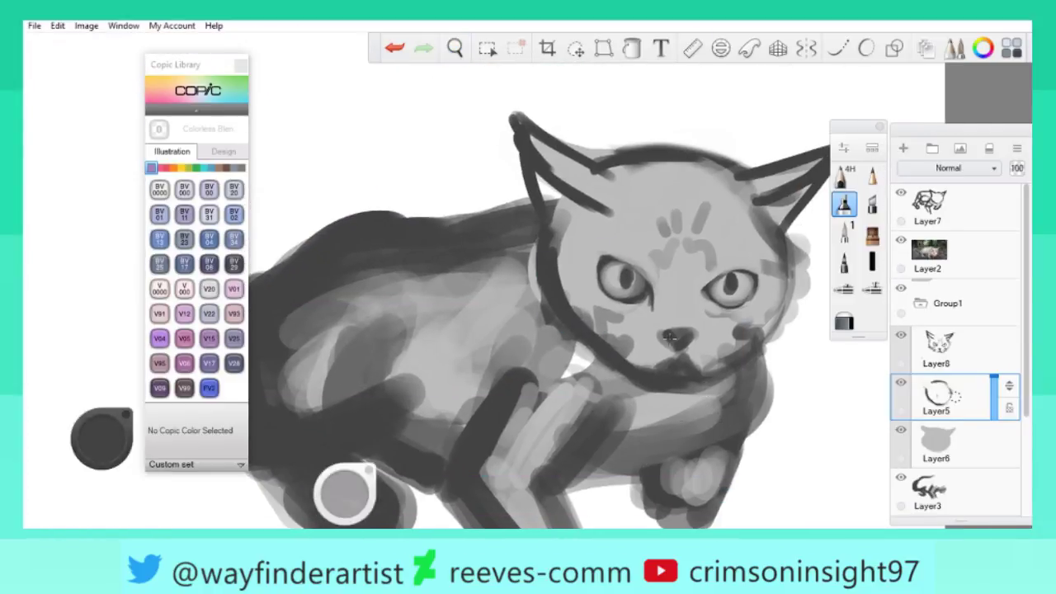
pyautogui.press('space')
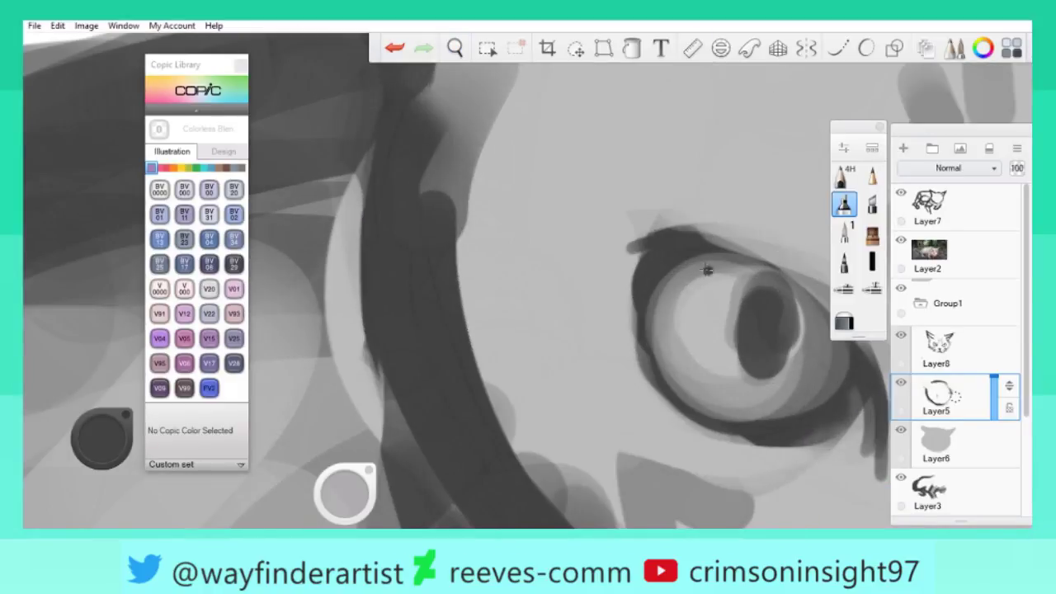
pyautogui.press('space')
pyautogui.moveTo(613, 267)
pyautogui.mouseDown()
pyautogui.moveTo(578, 280)
pyautogui.moveTo(549, 341)
pyautogui.moveTo(606, 276)
pyautogui.mouseUp()
pyautogui.press('space')
pyautogui.hotkey('ctrl', 'z')
pyautogui.click(721, 48)
pyautogui.click(722, 50)
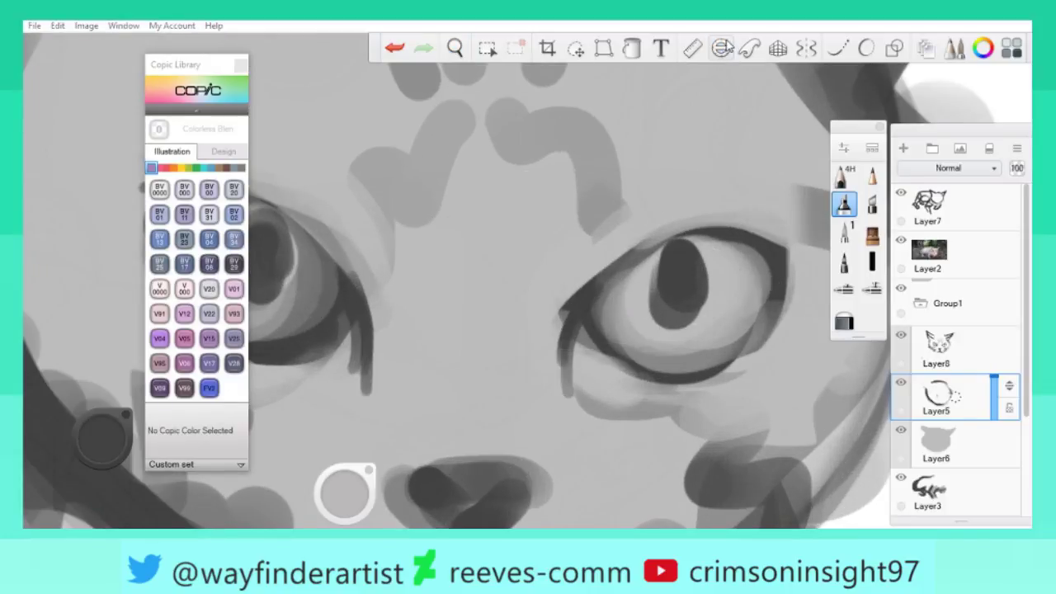
# Rework the far eye's dark outline on Layer5 and extend its upper lid past the outer corner.
pyautogui.press('space')
pyautogui.moveTo(616, 261); pyautogui.dragTo(627, 283)
pyautogui.press('e')
pyautogui.moveTo(374, 305); pyautogui.dragTo(379, 307)
pyautogui.hotkey('ctrl', 'z')
pyautogui.click(527, 381)
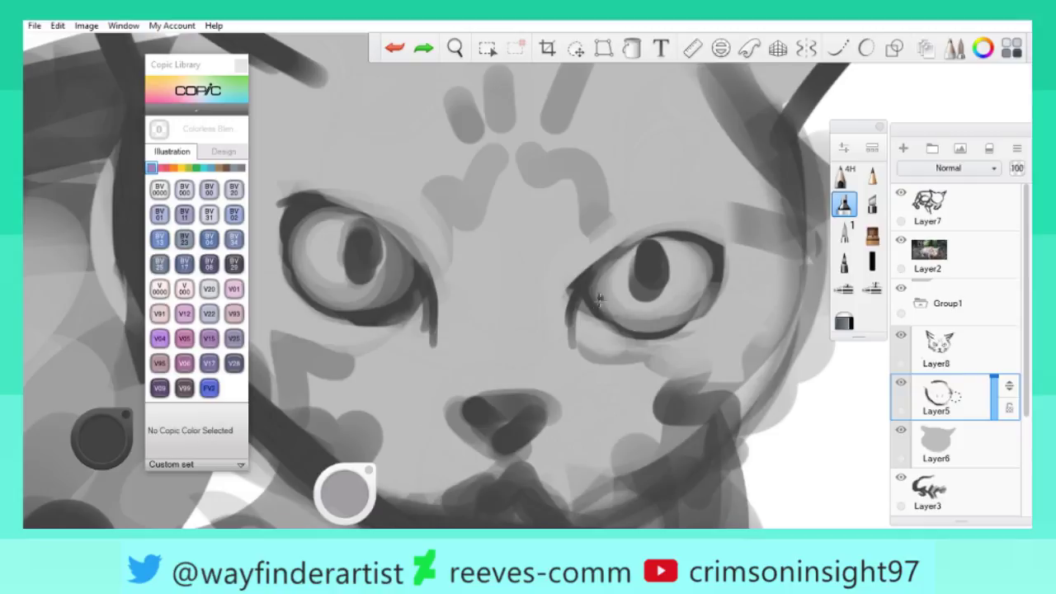
pyautogui.moveTo(695, 305); pyautogui.dragTo(718, 283)
pyautogui.press('space')
pyautogui.moveTo(559, 262)
pyautogui.mouseDown()
pyautogui.moveTo(518, 323)
pyautogui.moveTo(677, 262)
pyautogui.moveTo(608, 341)
pyautogui.moveTo(580, 397)
pyautogui.moveTo(587, 242)
pyautogui.moveTo(828, 115)
pyautogui.mouseUp()
pyautogui.hotkey('ctrl', 'z')
pyautogui.moveTo(547, 241); pyautogui.dragTo(828, 128)
pyautogui.press('space')
pyautogui.moveTo(643, 207); pyautogui.dragTo(655, 321)
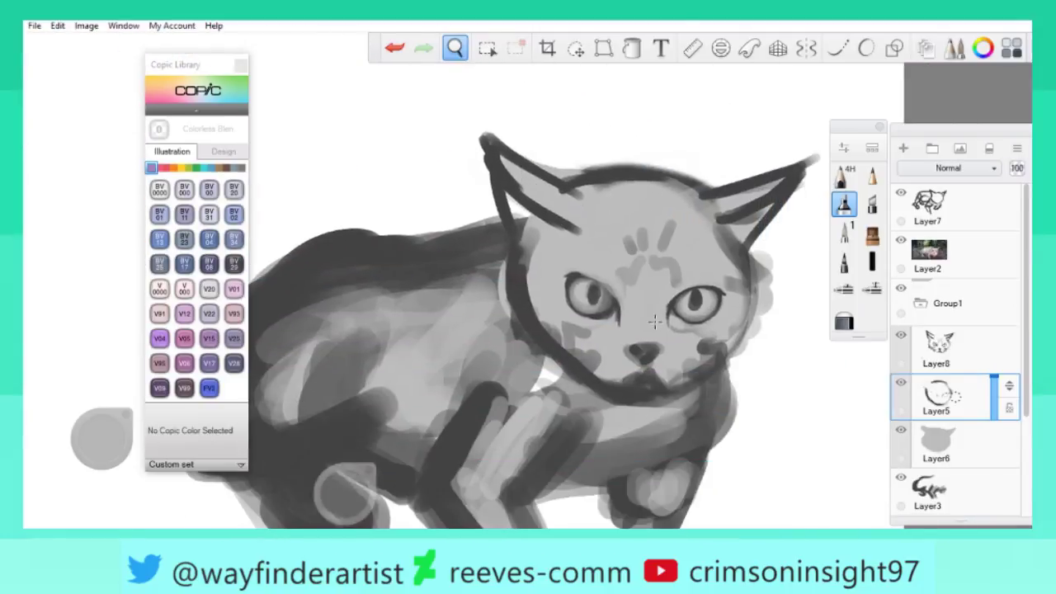
# Compare the head with the reference photo and collapse Group1 in the layer list.
pyautogui.moveTo(608, 358); pyautogui.dragTo(526, 342)
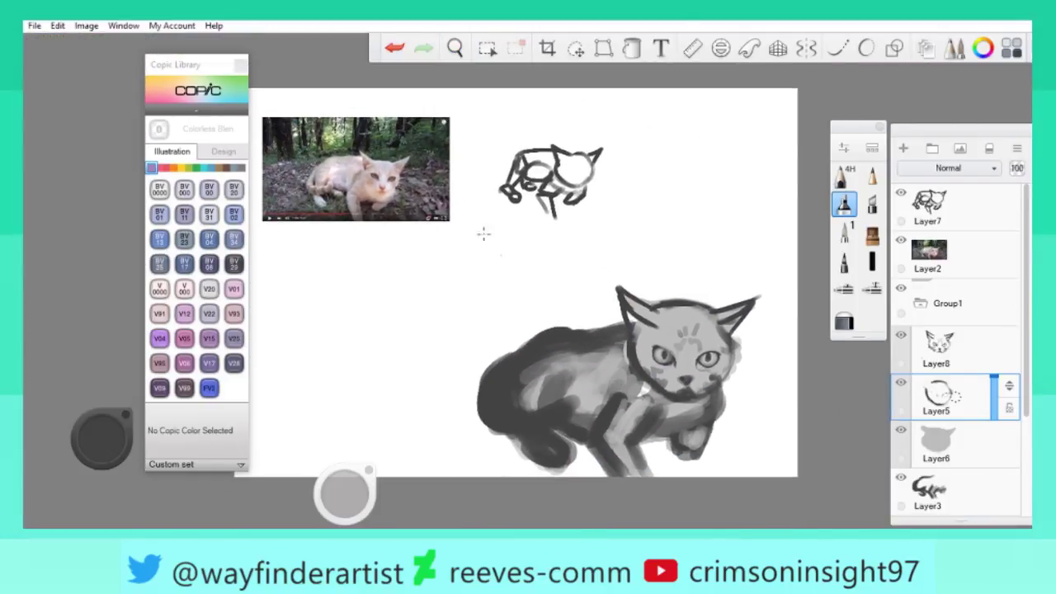
pyautogui.moveTo(404, 246)
pyautogui.mouseDown()
pyautogui.moveTo(388, 224)
pyautogui.moveTo(447, 224)
pyautogui.mouseUp()
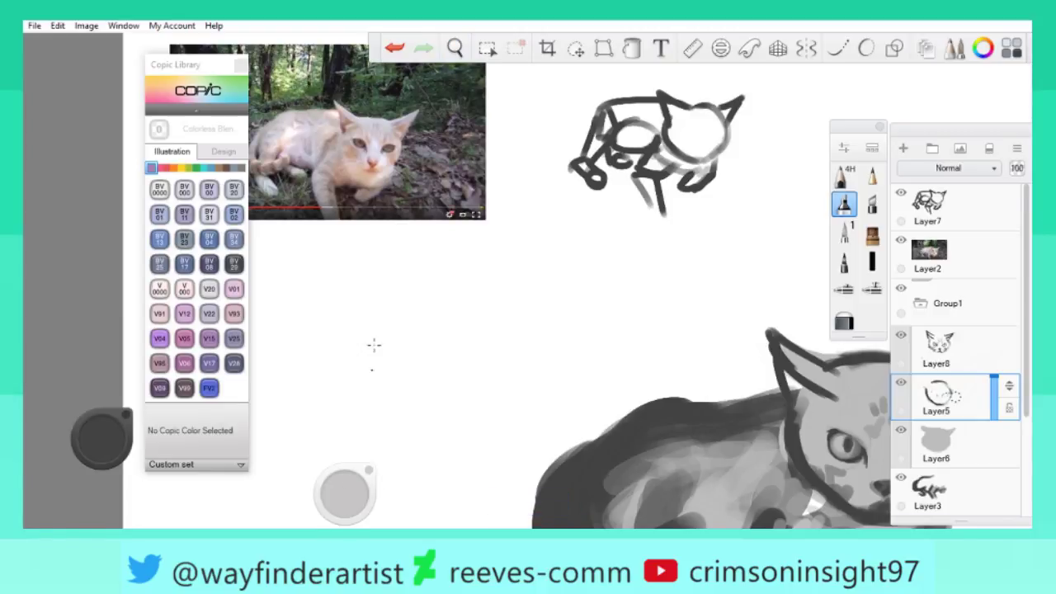
pyautogui.moveTo(569, 405); pyautogui.dragTo(674, 155)
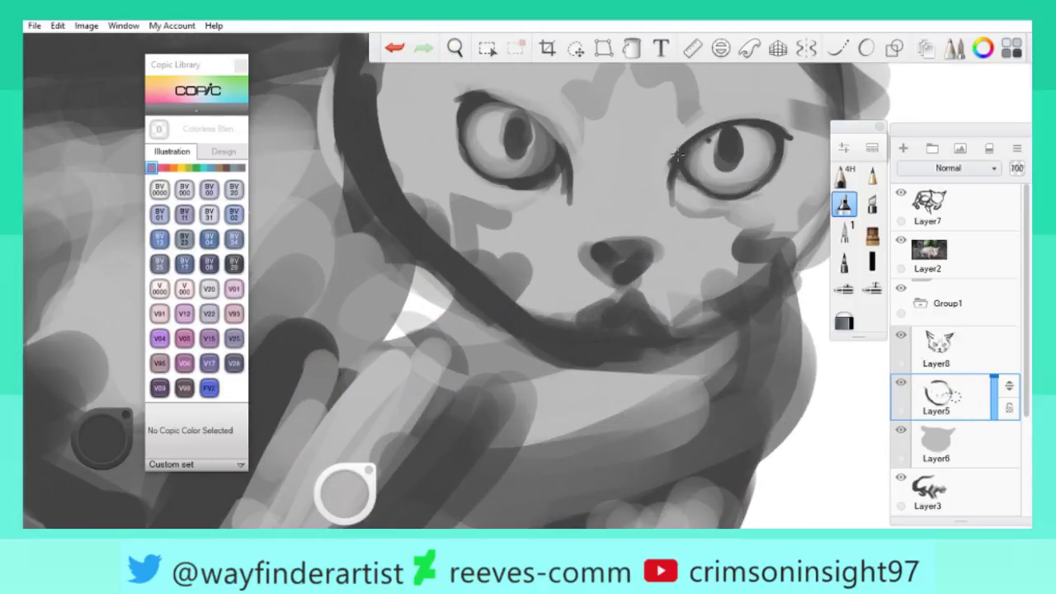
pyautogui.moveTo(571, 168)
pyautogui.mouseDown()
pyautogui.moveTo(481, 210)
pyautogui.moveTo(614, 195)
pyautogui.moveTo(513, 223)
pyautogui.moveTo(676, 236)
pyautogui.moveTo(569, 293)
pyautogui.moveTo(624, 355)
pyautogui.moveTo(602, 322)
pyautogui.moveTo(635, 330)
pyautogui.moveTo(758, 309)
pyautogui.mouseUp()
pyautogui.click(912, 305)
pyautogui.moveTo(601, 276); pyautogui.dragTo(577, 276)
pyautogui.click(900, 335)
pyautogui.hotkey('ctrl', 'z')
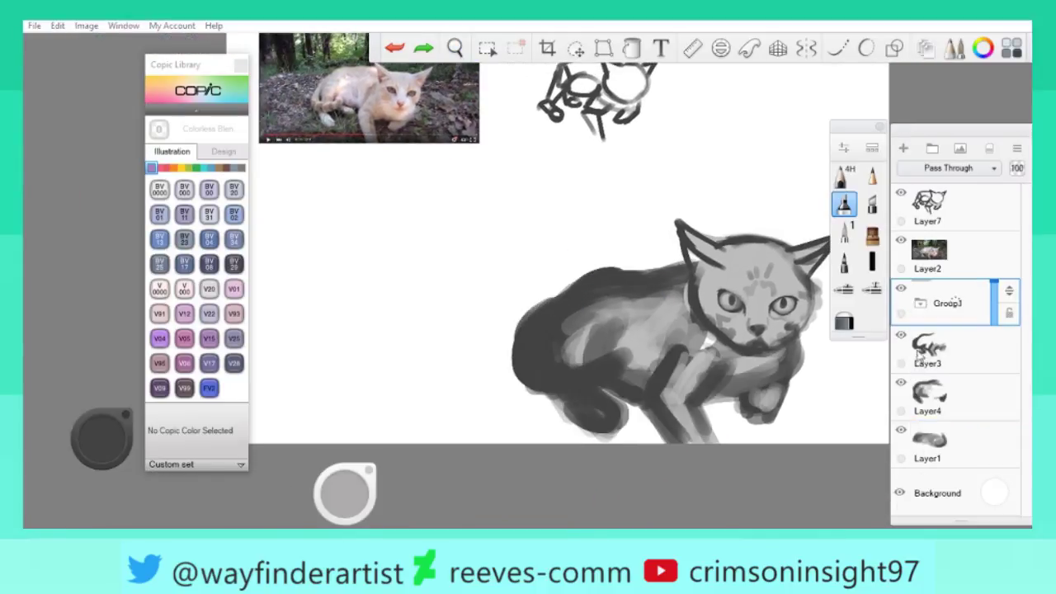
# Add a new layer above Layer3 and sketch the near front leg's guide lines on it in Copic BV04 Blue Berry.
pyautogui.moveTo(918, 356); pyautogui.dragTo(705, 293)
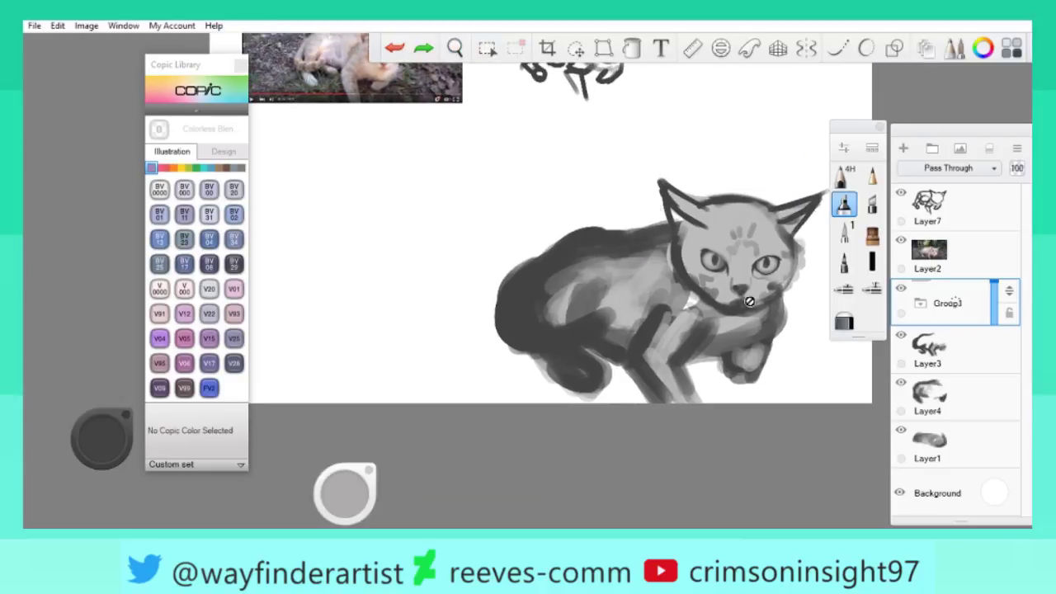
pyautogui.click(902, 147)
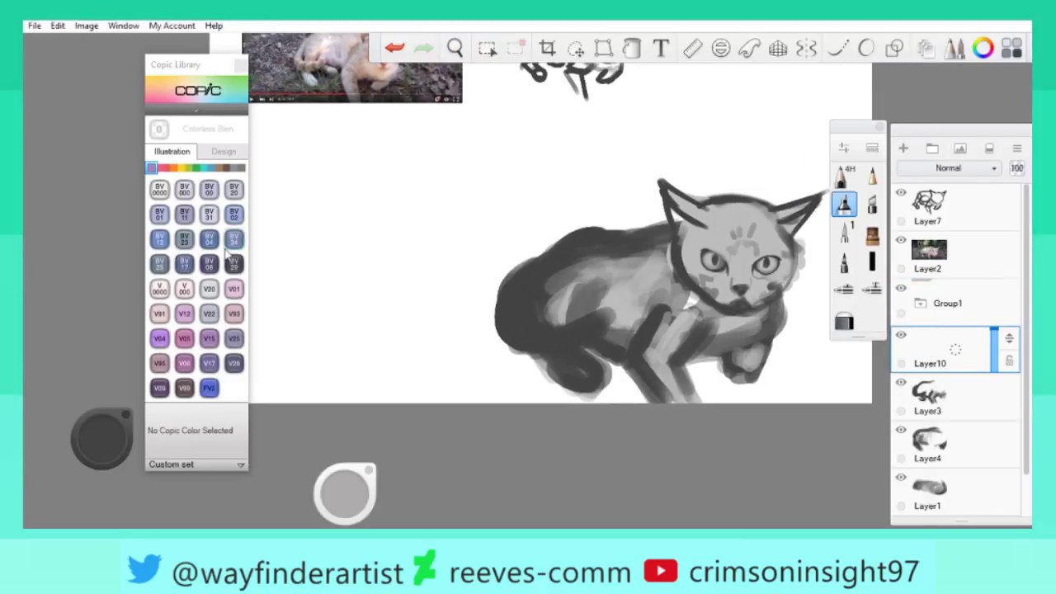
pyautogui.click(208, 238)
pyautogui.moveTo(528, 313); pyautogui.dragTo(603, 280)
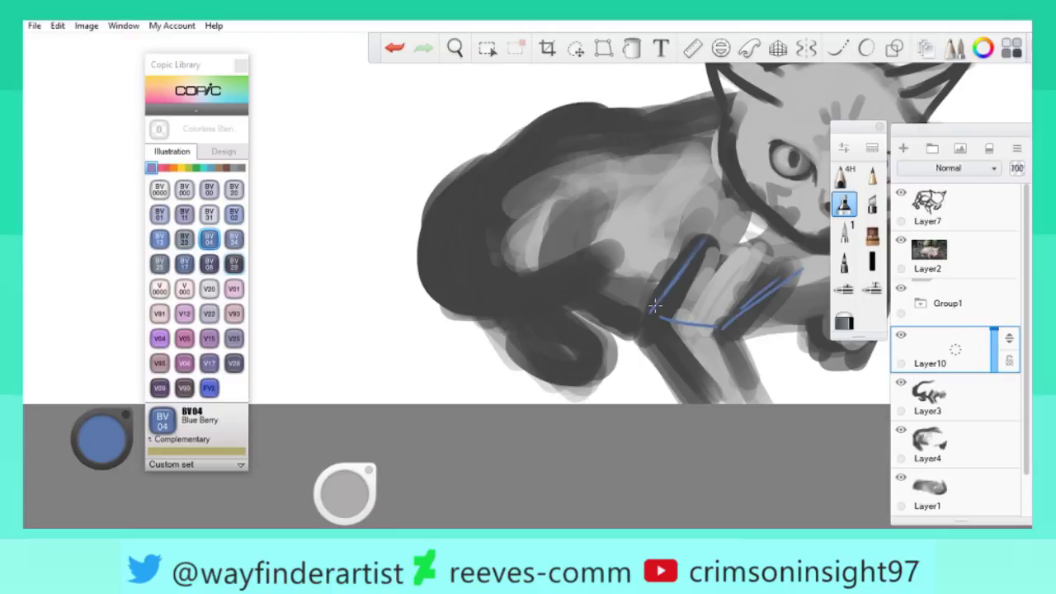
pyautogui.press('Home')
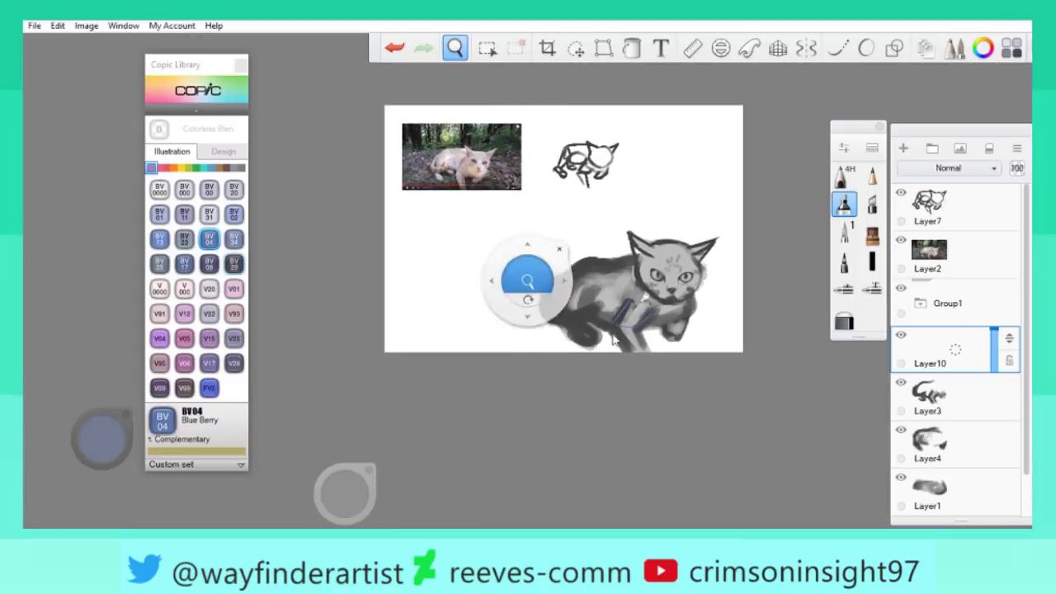
pyautogui.scroll(5, 598, 346)
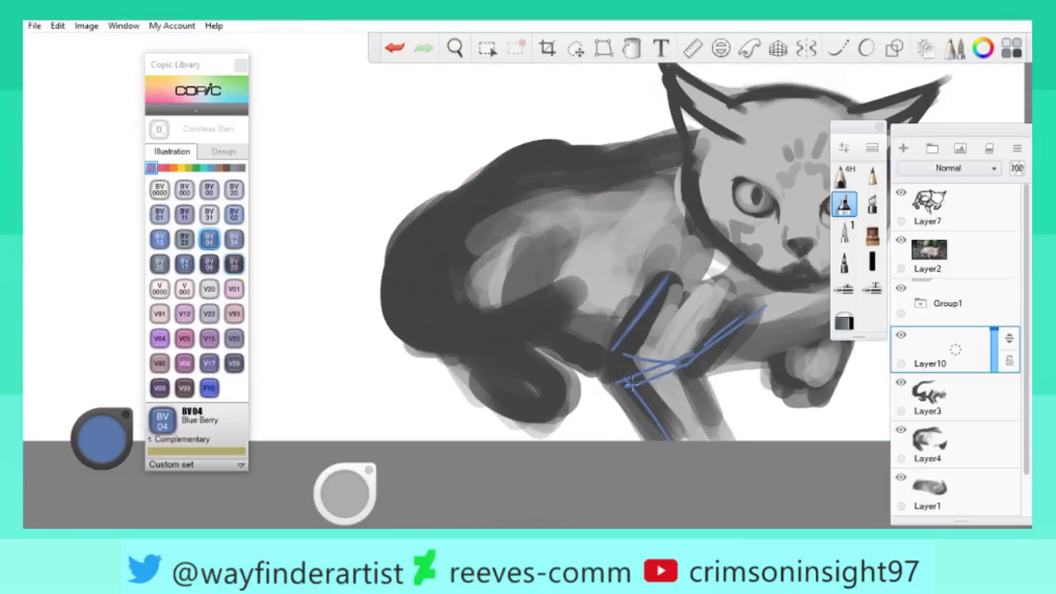
# Check the front legs against the reference photo and outline the far front leg and paw in blue on Layer10.
pyautogui.press('Home')
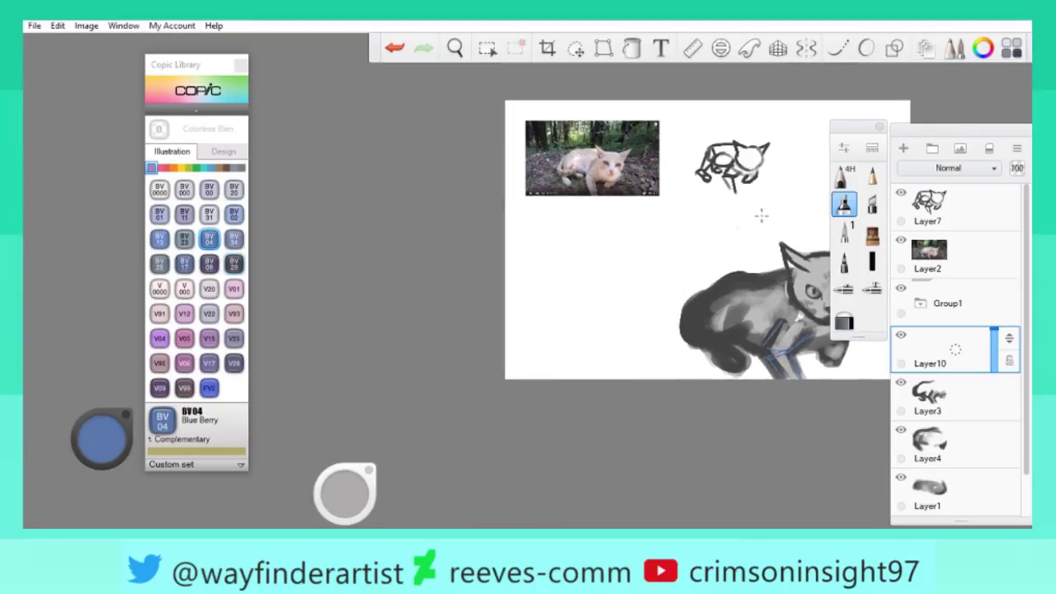
pyautogui.press('space')
pyautogui.moveTo(561, 193); pyautogui.dragTo(559, 238)
pyautogui.scroll(2, 559, 239)
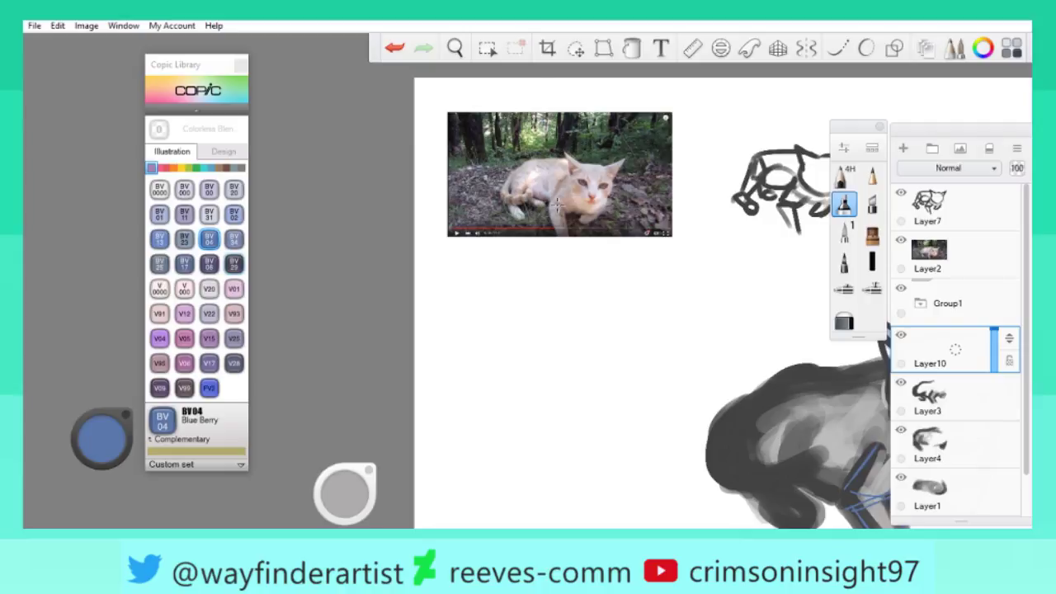
pyautogui.press('space')
pyautogui.moveTo(671, 370); pyautogui.dragTo(612, 344)
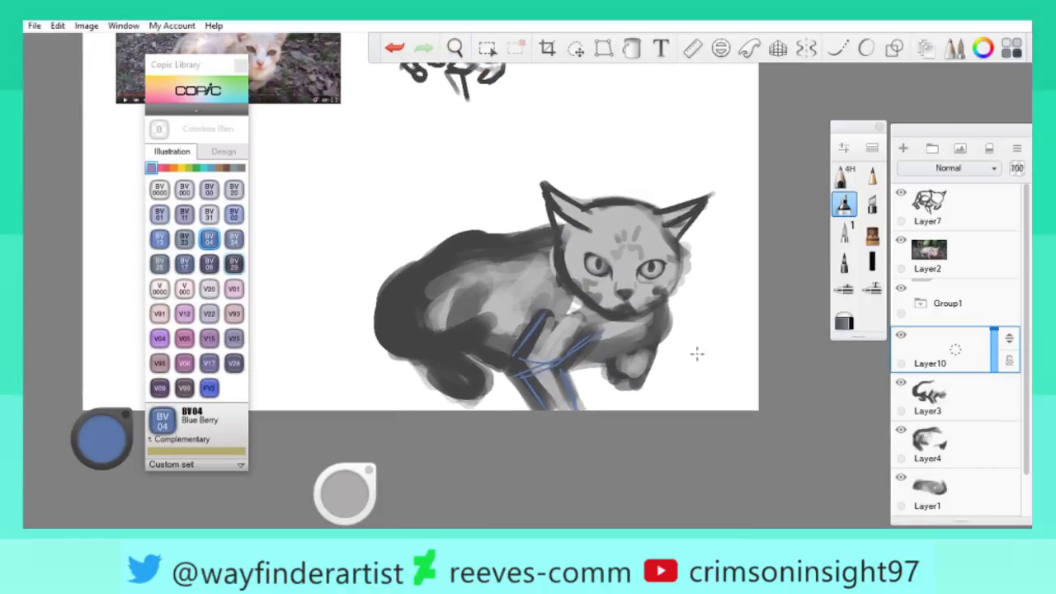
pyautogui.press('space')
pyautogui.moveTo(652, 251)
pyautogui.mouseDown()
pyautogui.moveTo(754, 312)
pyautogui.moveTo(718, 296)
pyautogui.mouseUp()
pyautogui.press('space')
pyautogui.moveTo(708, 347); pyautogui.dragTo(685, 225)
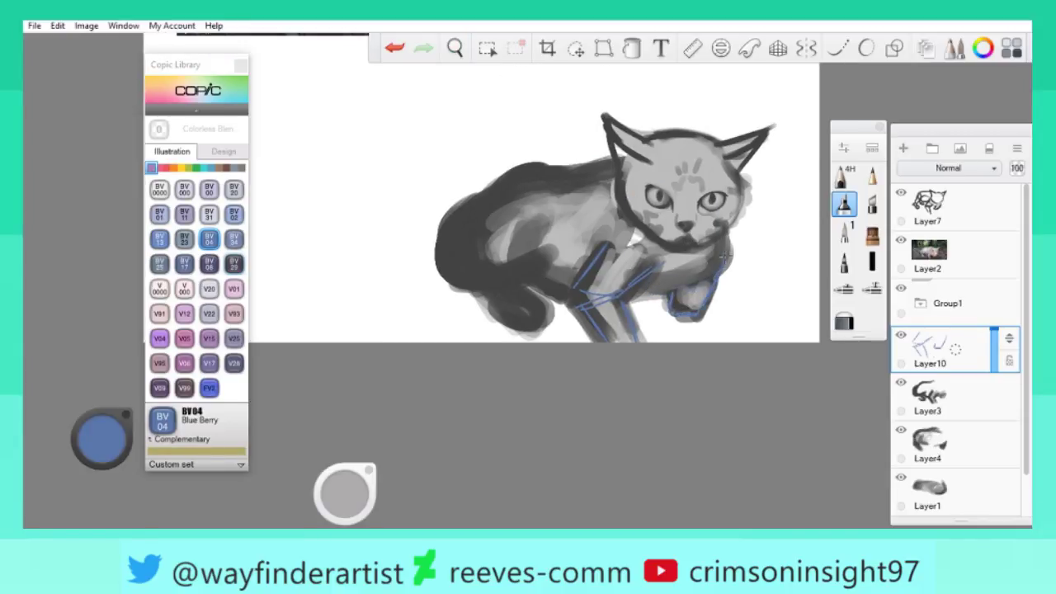
# Sketch blue guide lines for the near shoulder, the belly and a large curve along the flank on Layer3.
pyautogui.moveTo(632, 238); pyautogui.dragTo(605, 242)
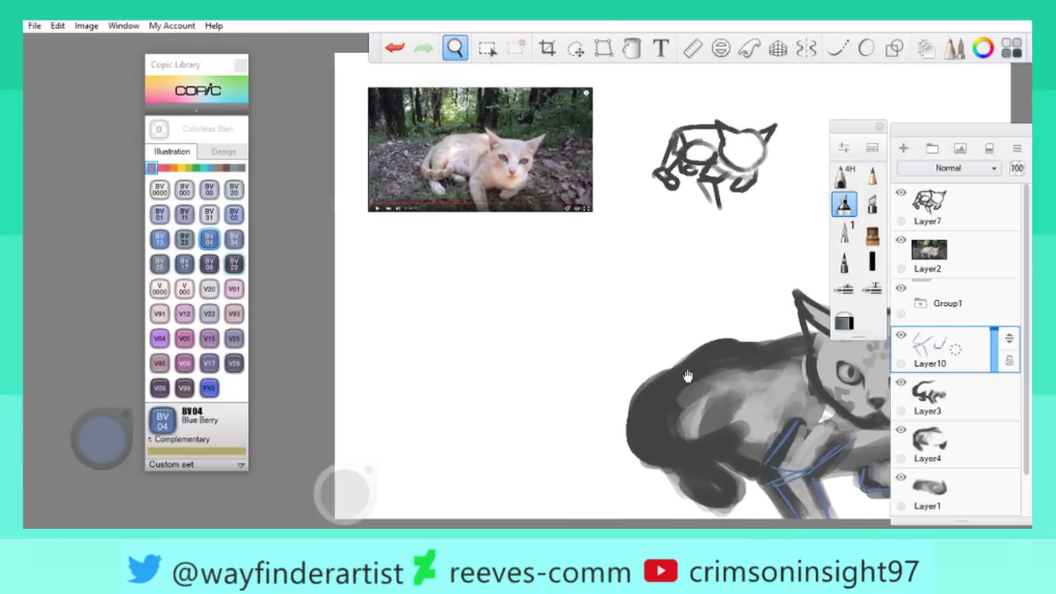
pyautogui.click(347, 507)
pyautogui.press('space')
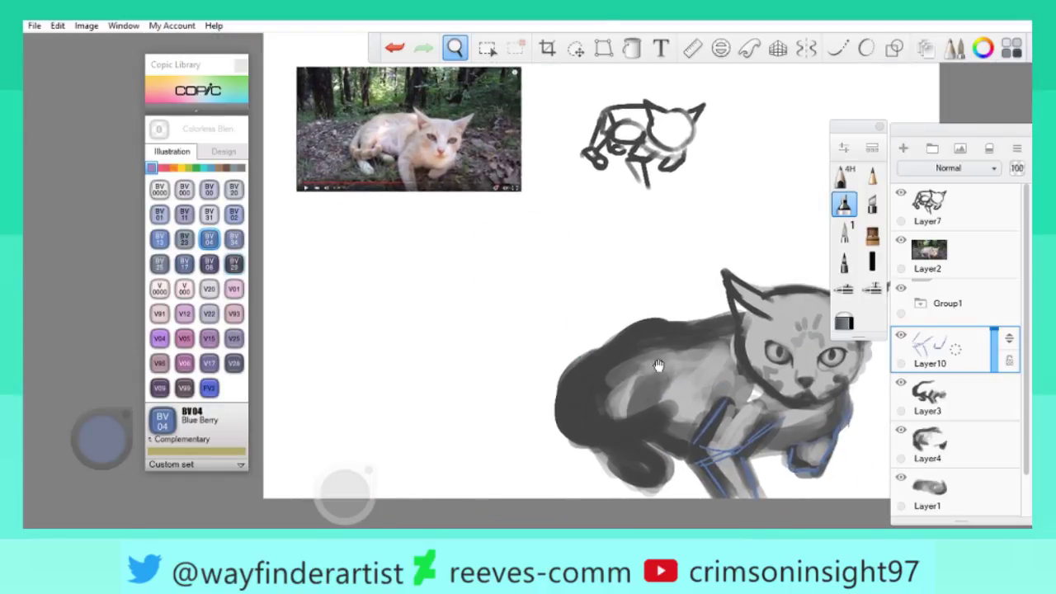
pyautogui.moveTo(704, 434); pyautogui.dragTo(588, 364)
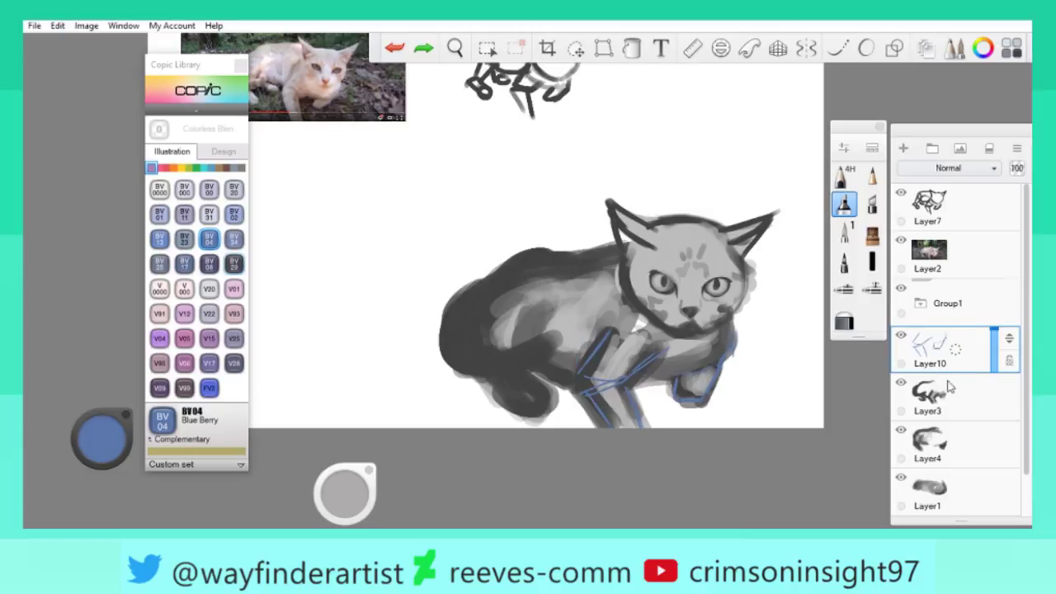
pyautogui.press('Down')
pyautogui.press('space')
pyautogui.moveTo(542, 295); pyautogui.dragTo(354, 182)
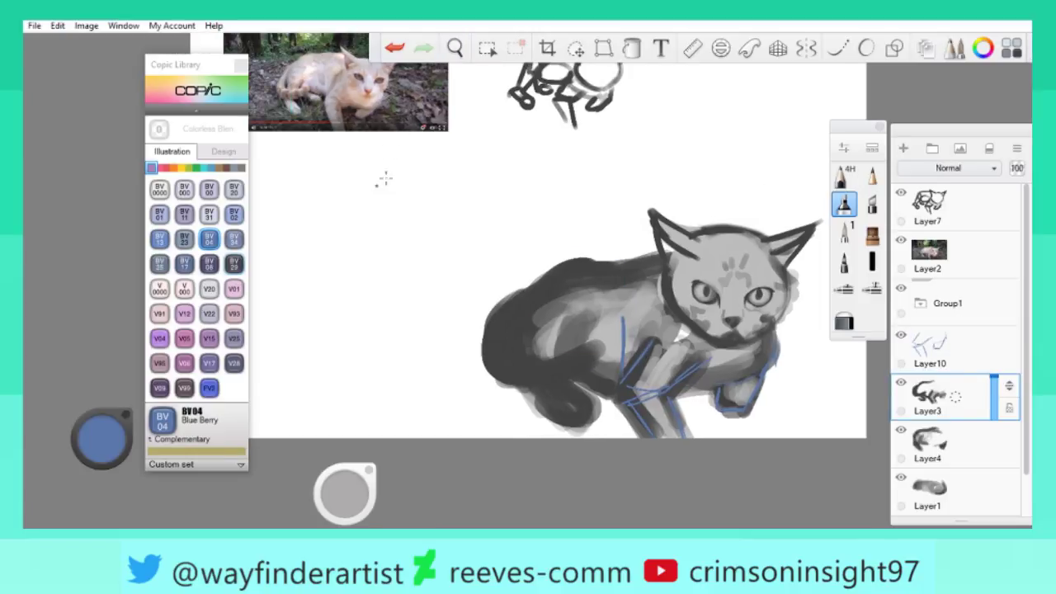
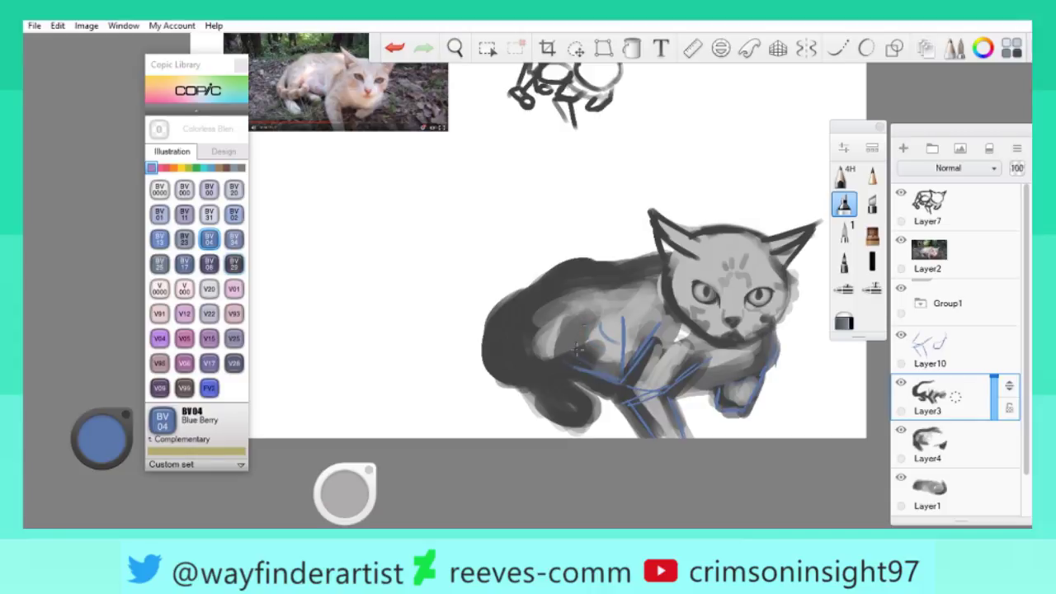
pyautogui.press('space')
pyautogui.moveTo(716, 404); pyautogui.dragTo(715, 299)
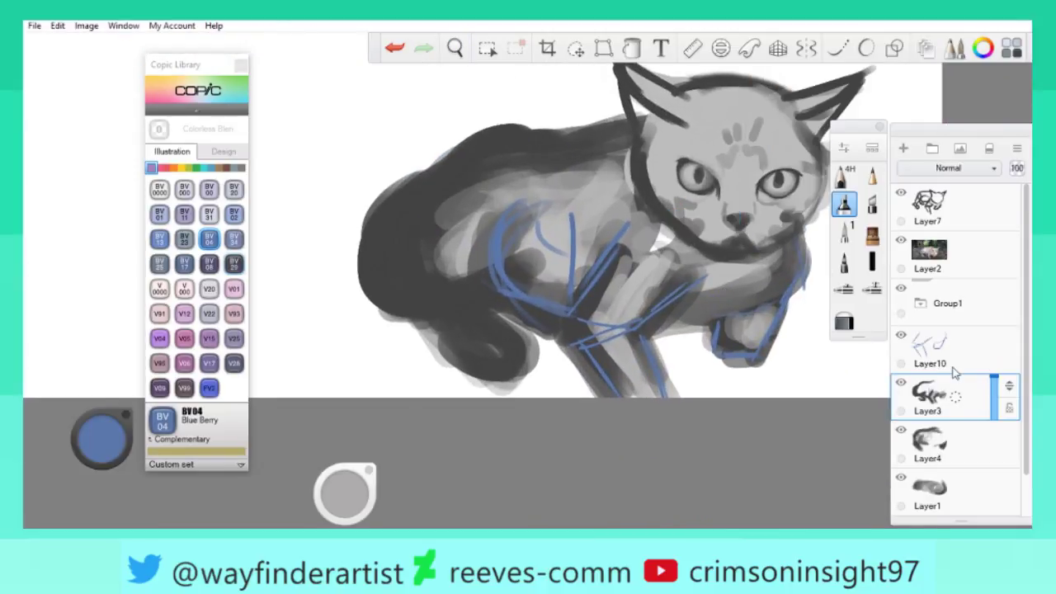
# Add a new layer between Layer10 and Layer3.
pyautogui.moveTo(926, 351)
pyautogui.mouseDown()
pyautogui.moveTo(949, 396)
pyautogui.moveTo(940, 359)
pyautogui.mouseUp()
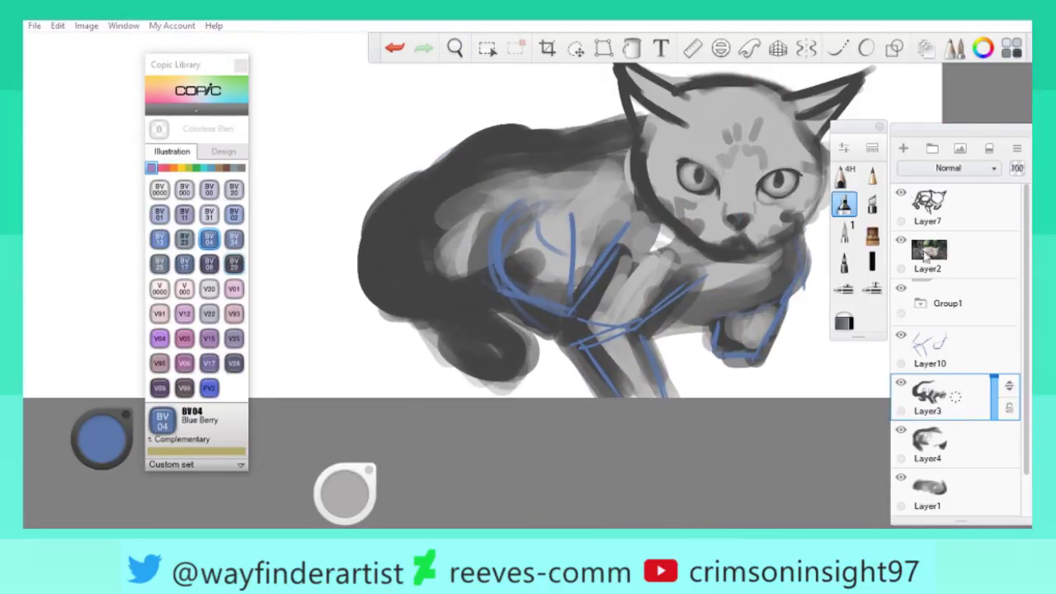
pyautogui.click(903, 150)
pyautogui.scroll(5, 537, 240)
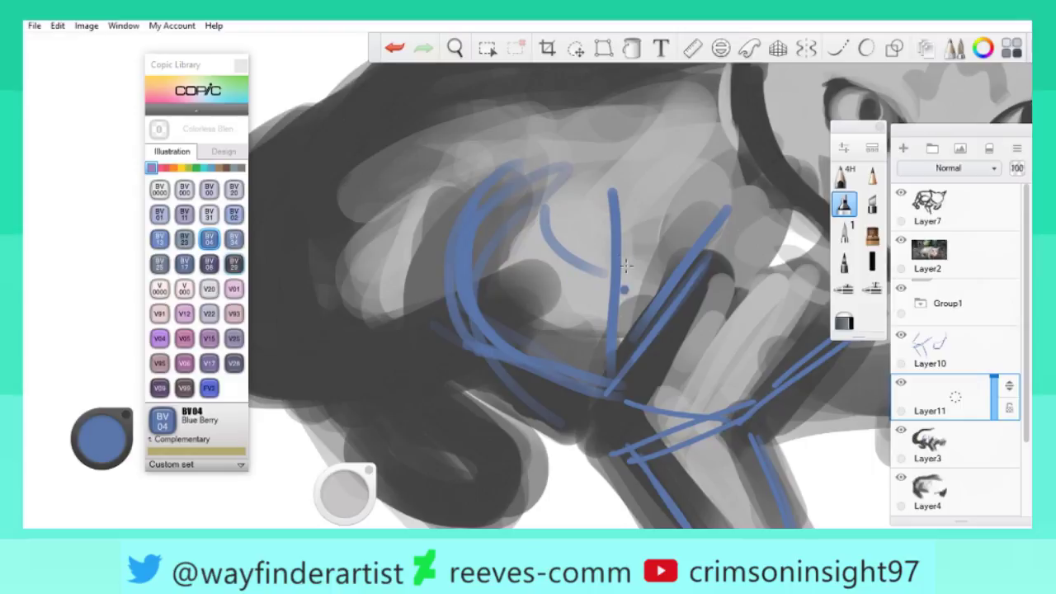
# Undo the blue shoulder, belly and flank lines on Layer3 and add a fresh layer between Layer10 and Layer3.
pyautogui.hotkey('ctrl', 'z')
pyautogui.hotkey('ctrl', 'z')
pyautogui.hotkey('ctrl', 'z')
pyautogui.hotkey('ctrl', 'z')
pyautogui.hotkey('ctrl', 'z')
pyautogui.hotkey('ctrl', 'z')
pyautogui.hotkey('ctrl', 'z')
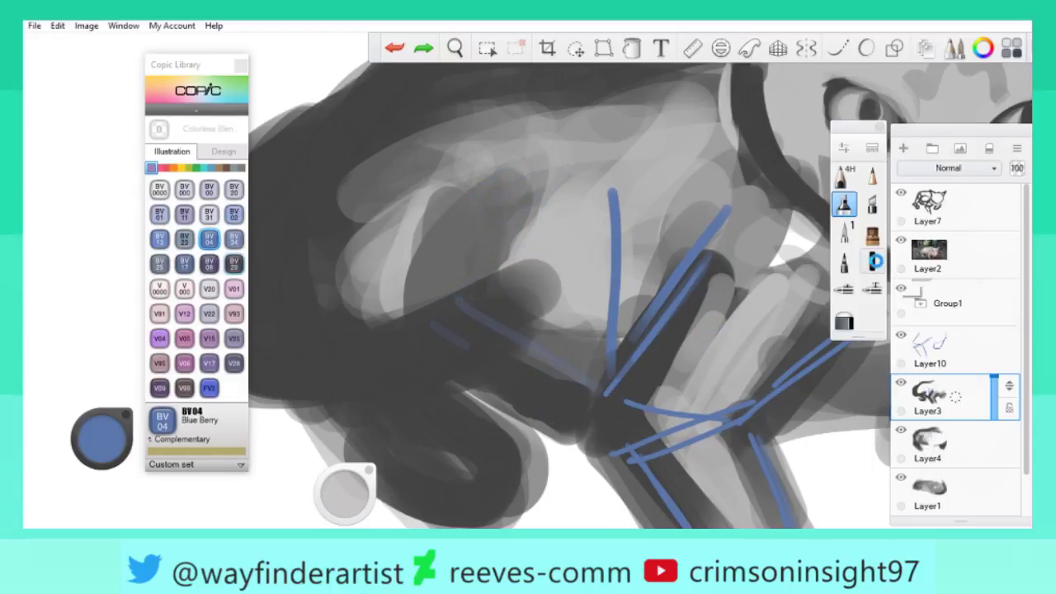
pyautogui.hotkey('ctrl', 'z')
pyautogui.click(903, 149)
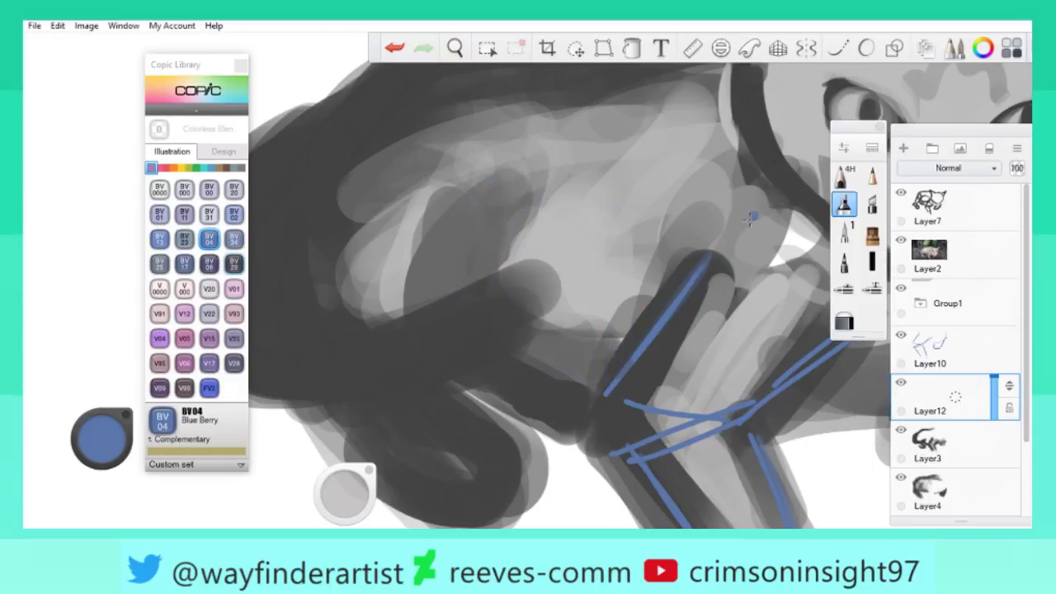
# Sketch blue guide lines on Layer12 for the near elbow, the belly crease and the large curve along the flank.
pyautogui.moveTo(633, 327); pyautogui.dragTo(663, 240)
pyautogui.moveTo(559, 225); pyautogui.dragTo(621, 295)
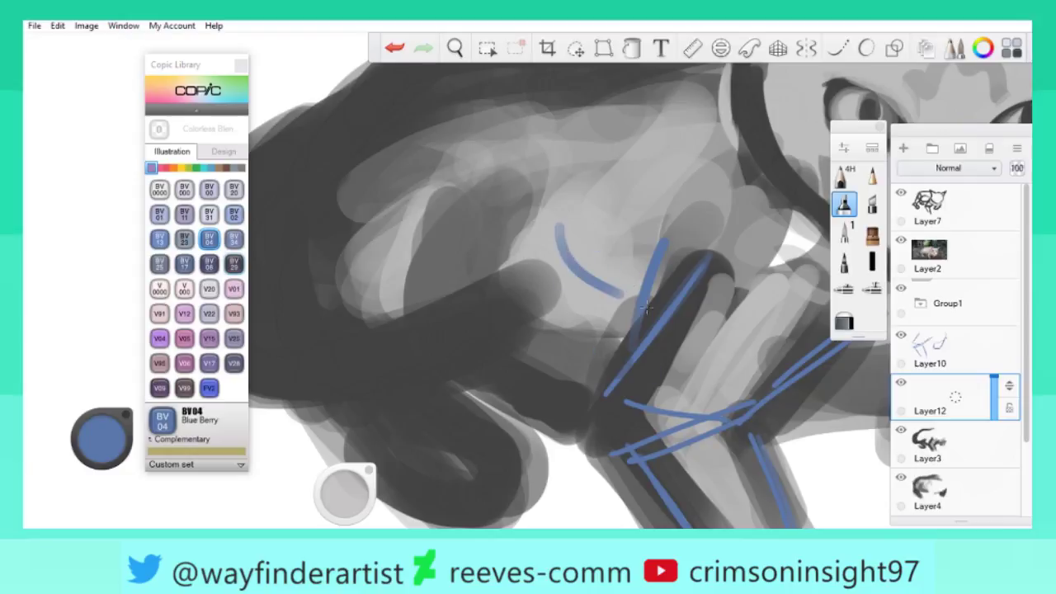
pyautogui.moveTo(505, 194)
pyautogui.mouseDown()
pyautogui.moveTo(467, 320)
pyautogui.moveTo(603, 396)
pyautogui.mouseUp()
pyautogui.moveTo(442, 292); pyautogui.dragTo(577, 388)
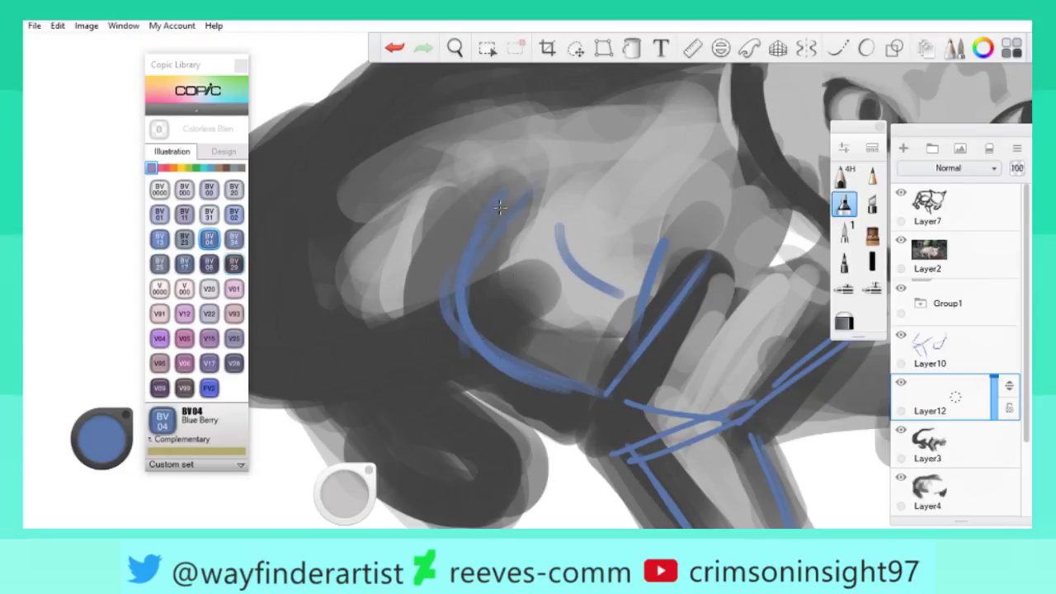
# Compare the hindquarters with the reference photo and reinforce the upper part of the blue flank curve.
pyautogui.scroll(-5, 499, 206)
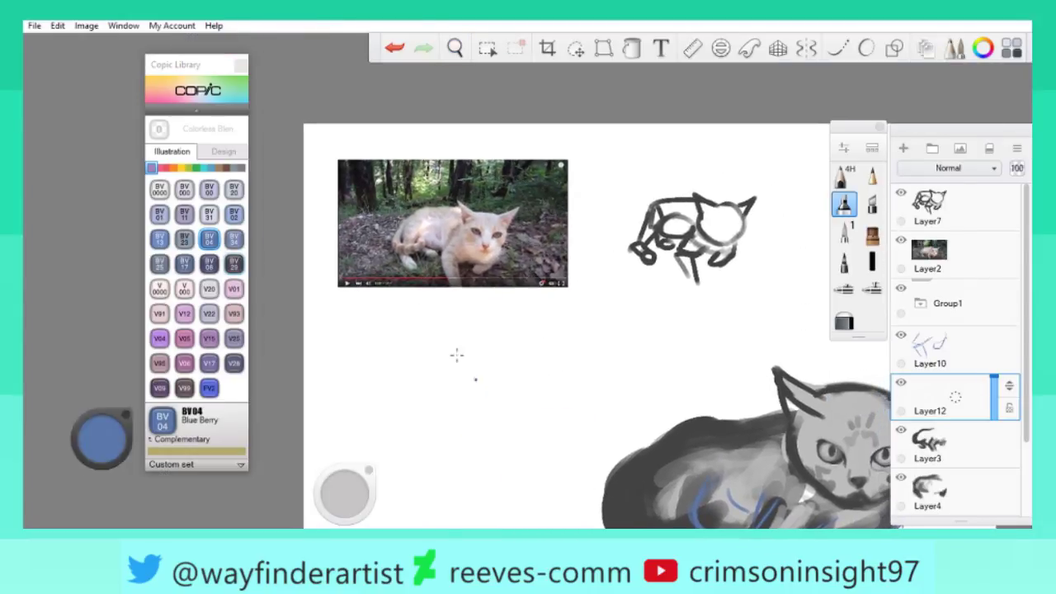
pyautogui.scroll(8, 456, 354)
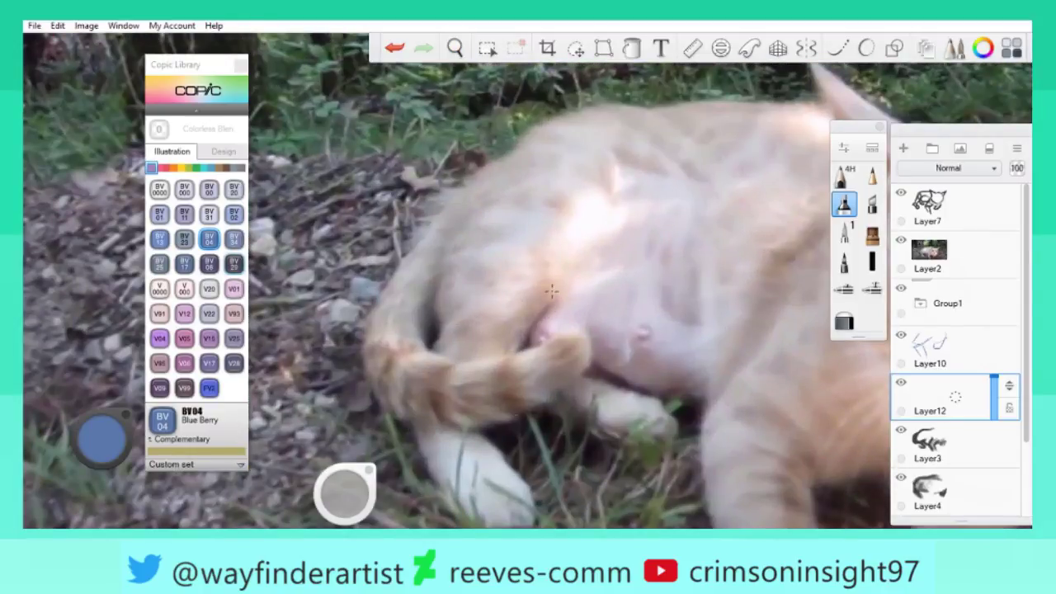
pyautogui.scroll(-4, 545, 281)
pyautogui.moveTo(544, 277); pyautogui.dragTo(457, 226)
pyautogui.scroll(5, 517, 229)
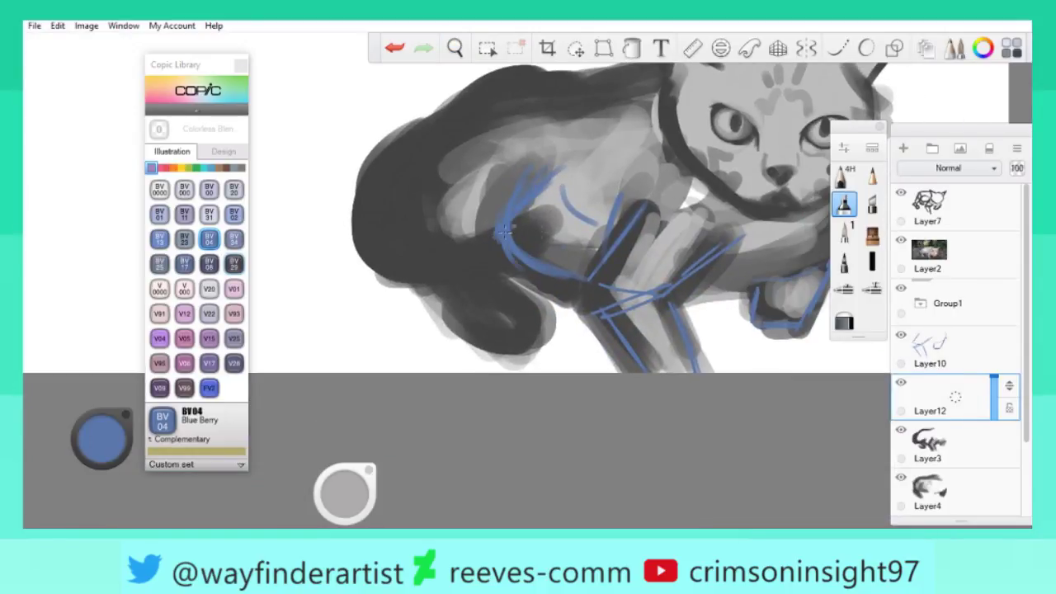
pyautogui.moveTo(545, 185); pyautogui.dragTo(508, 251)
# Check the reference photo again and shade a soft blue patch on the belly behind the near front leg.
pyautogui.moveTo(511, 91); pyautogui.dragTo(566, 239)
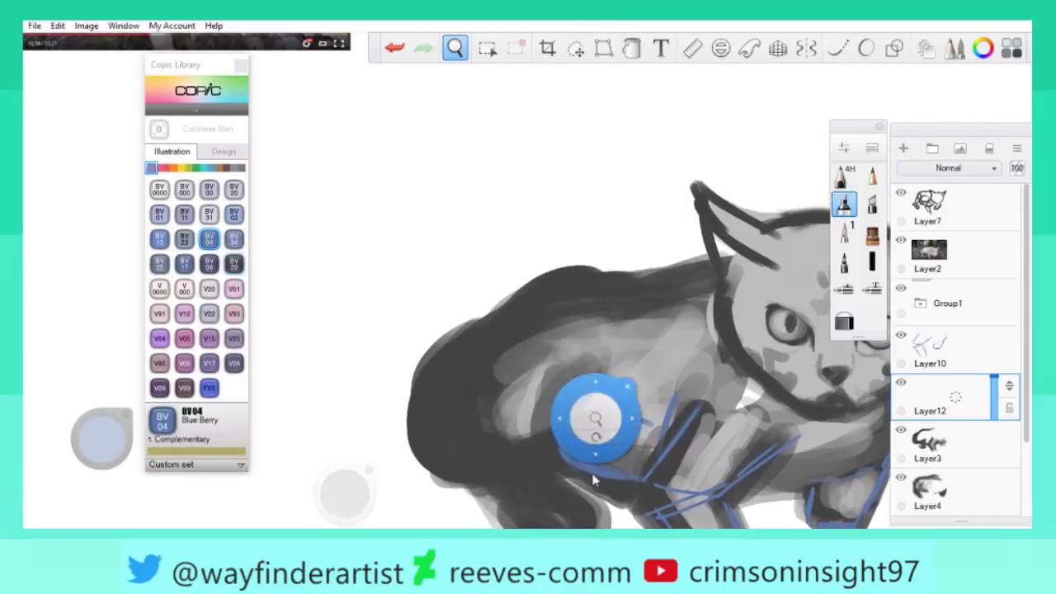
pyautogui.moveTo(615, 363); pyautogui.dragTo(664, 429)
pyautogui.moveTo(660, 341)
pyautogui.mouseDown()
pyautogui.moveTo(643, 363)
pyautogui.moveTo(711, 333)
pyautogui.moveTo(709, 404)
pyautogui.moveTo(643, 235)
pyautogui.moveTo(708, 402)
pyautogui.moveTo(376, 147)
pyautogui.mouseUp()
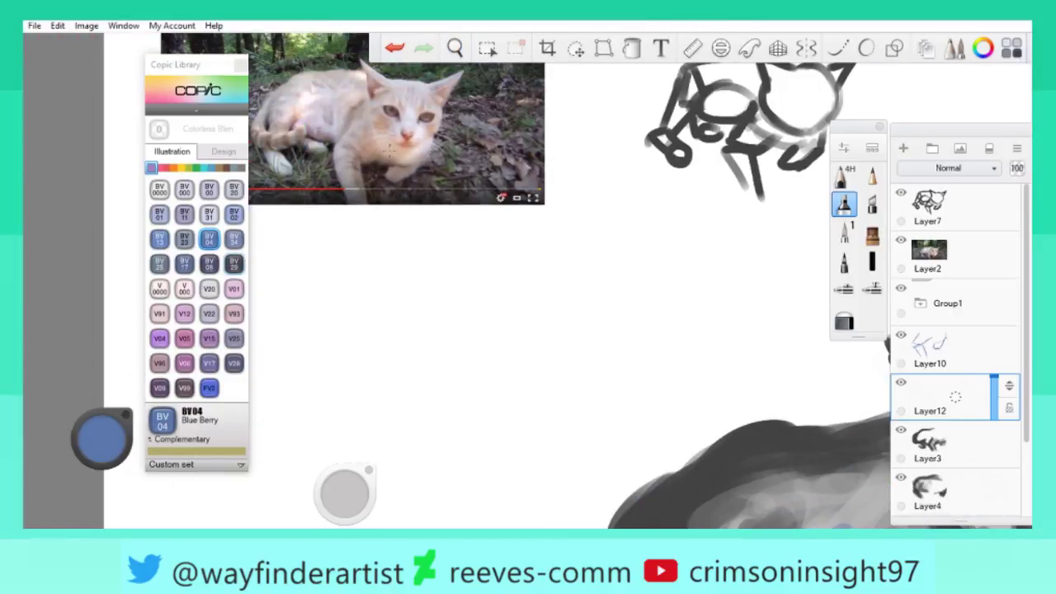
pyautogui.moveTo(413, 180)
pyautogui.mouseDown()
pyautogui.moveTo(669, 418)
pyautogui.moveTo(405, 282)
pyautogui.mouseUp()
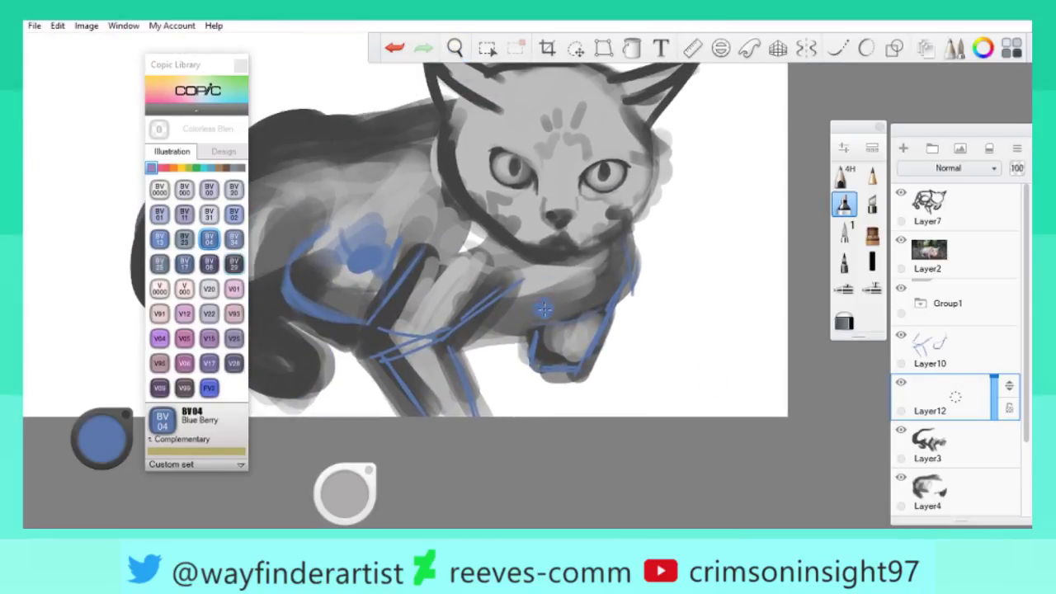
# Shade the lower chest between the front legs and the far shoulder in blue on Layer12.
pyautogui.moveTo(524, 217); pyautogui.dragTo(606, 264)
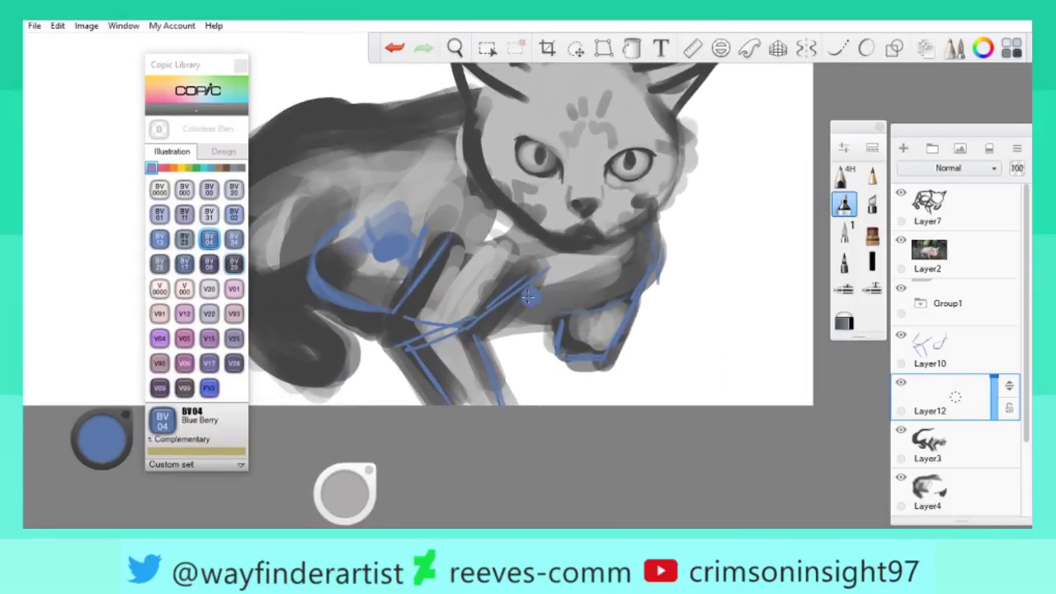
pyautogui.moveTo(528, 295); pyautogui.dragTo(627, 299)
pyautogui.moveTo(561, 325); pyautogui.dragTo(631, 290)
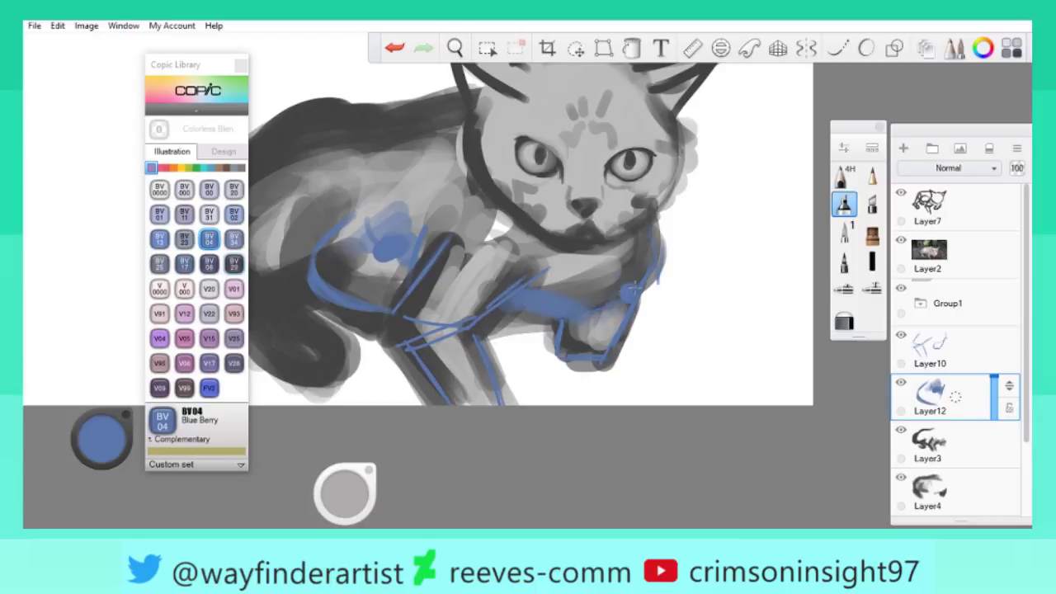
pyautogui.moveTo(652, 251); pyautogui.dragTo(732, 295)
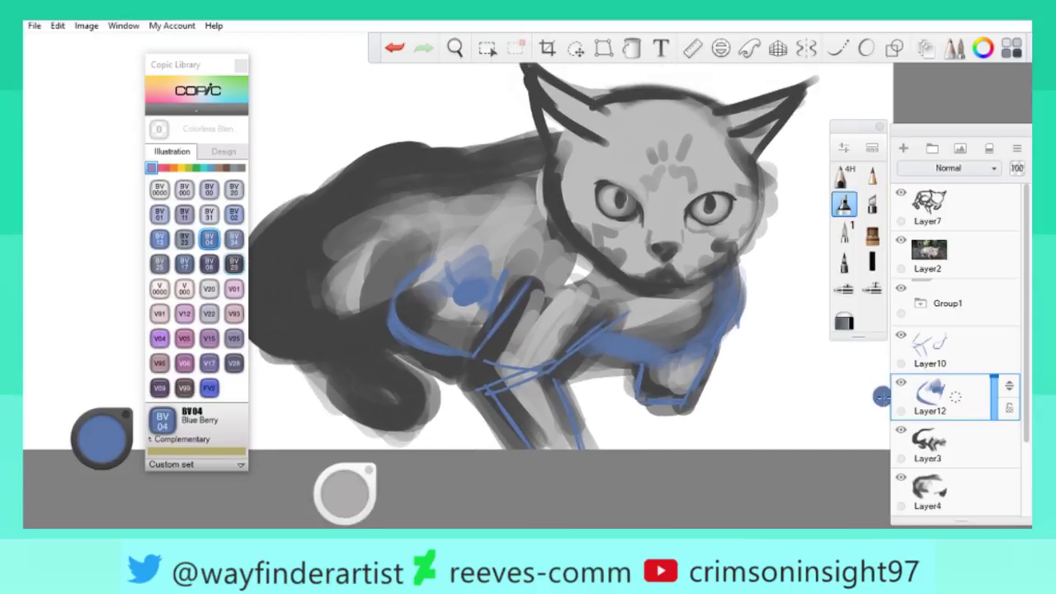
# Hide and show Layer3 and Layer4 to compare them, and merge Layer4 with Layer1 below it.
pyautogui.click(901, 476)
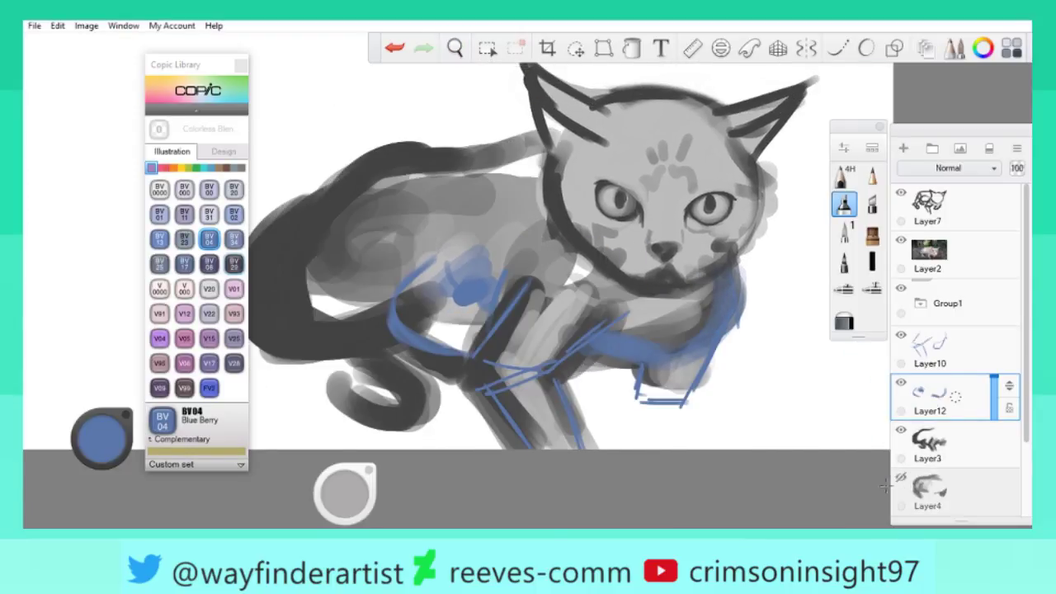
pyautogui.press('space')
pyautogui.moveTo(537, 278); pyautogui.dragTo(528, 297)
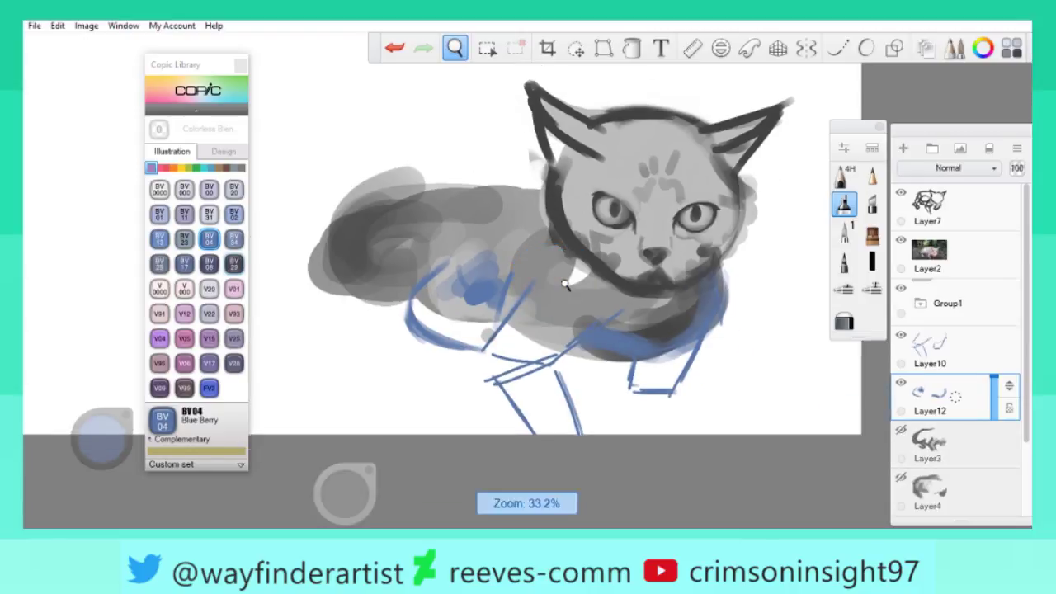
pyautogui.click(901, 477)
pyautogui.scroll(-2, 911, 445)
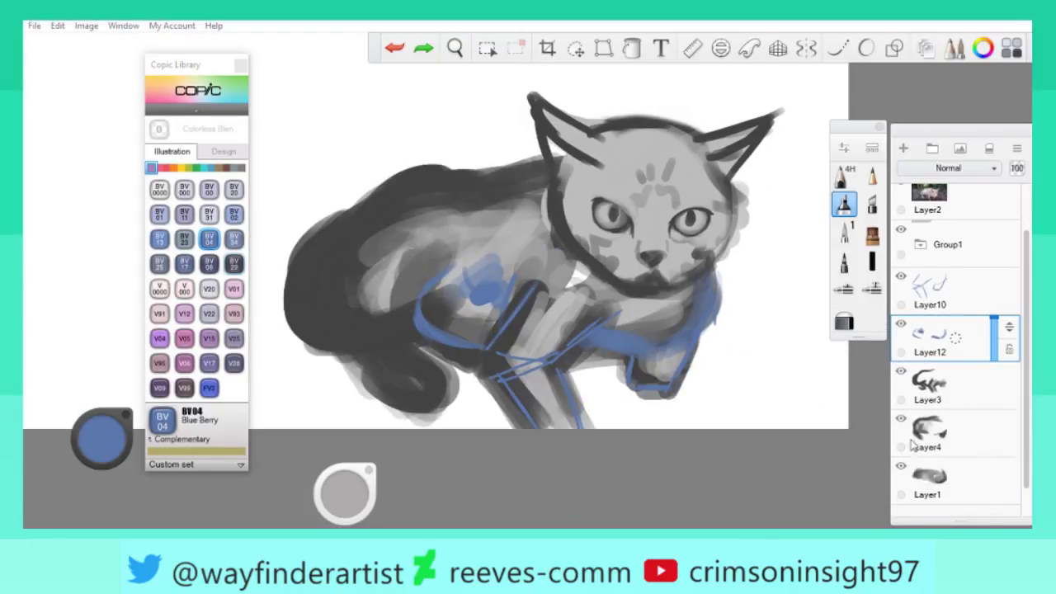
pyautogui.click(930, 433)
pyautogui.click(932, 437)
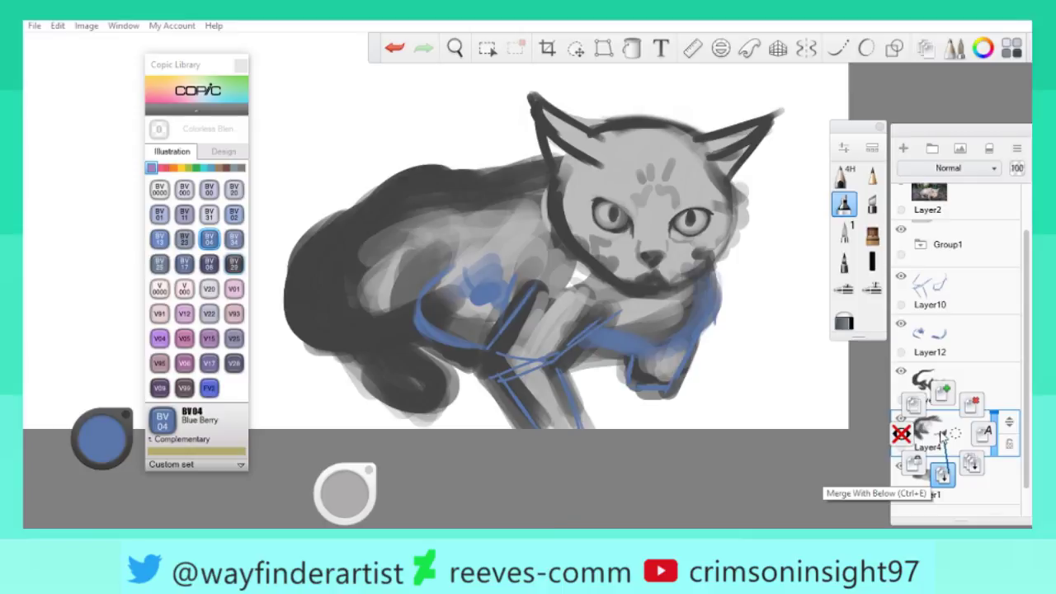
pyautogui.click(946, 474)
# Toggle the visibility of Layer1 and Layer3 to check their contents and compare the body with the reference photo.
pyautogui.click(901, 429)
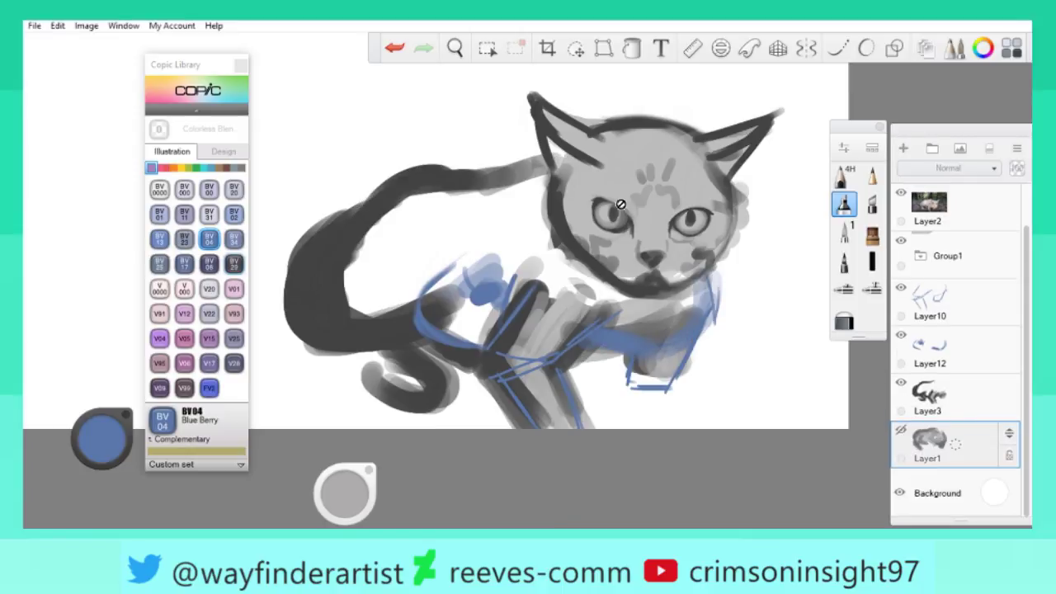
pyautogui.click(900, 389)
pyautogui.press('space')
pyautogui.moveTo(577, 247); pyautogui.dragTo(611, 354)
pyautogui.click(901, 429)
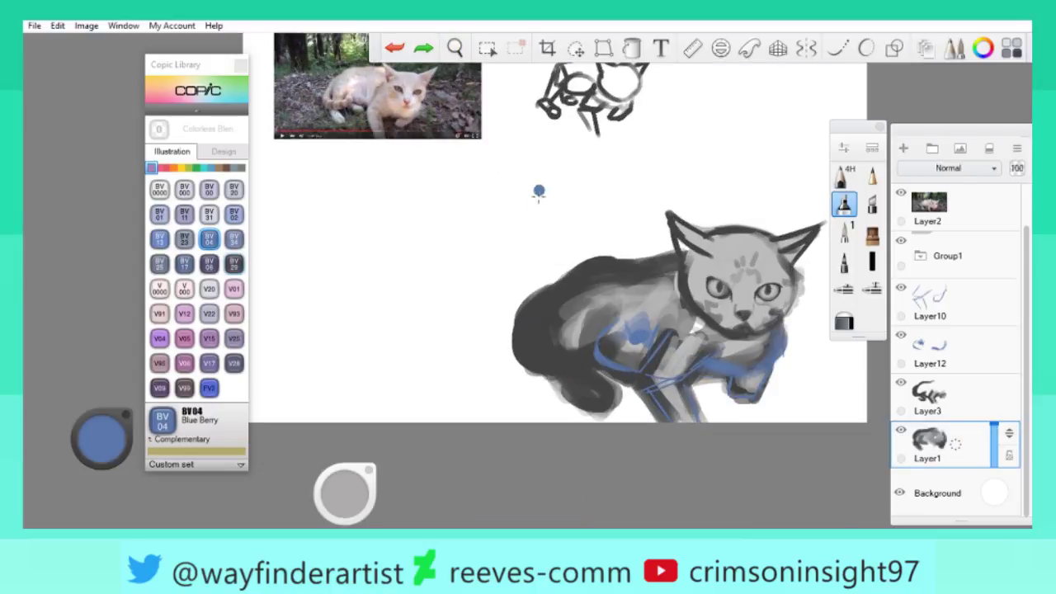
pyautogui.click(960, 402)
pyautogui.press('space')
pyautogui.moveTo(720, 416); pyautogui.dragTo(617, 306)
pyautogui.press('space')
pyautogui.moveTo(589, 358); pyautogui.dragTo(573, 382)
pyautogui.moveTo(345, 493); pyautogui.dragTo(352, 496)
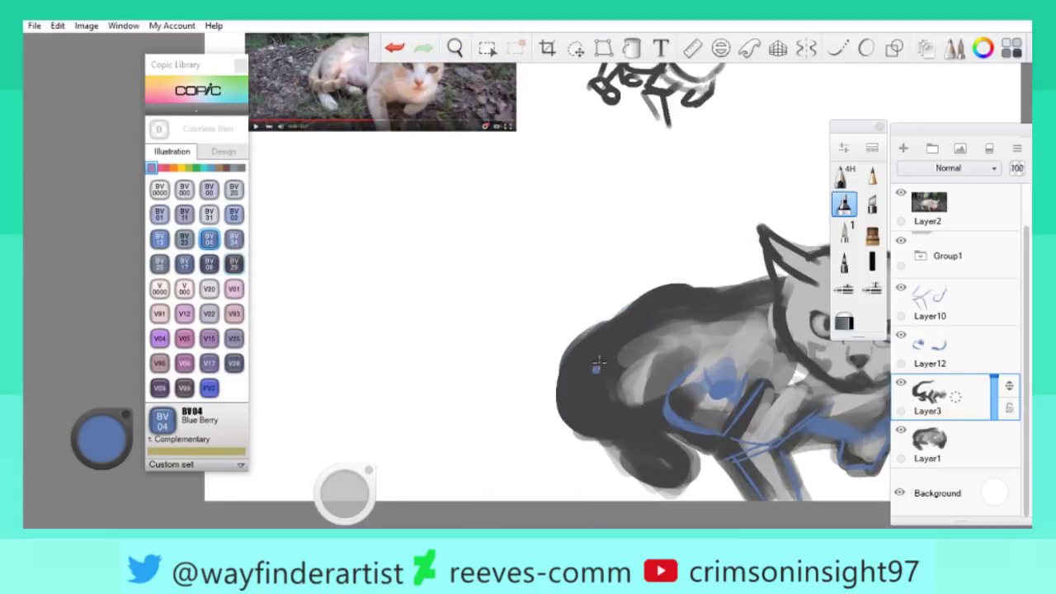
# Sketch blue guide lines for both sides and the lower edge of the hind thigh on Layer10.
pyautogui.click(940, 355)
pyautogui.click(940, 304)
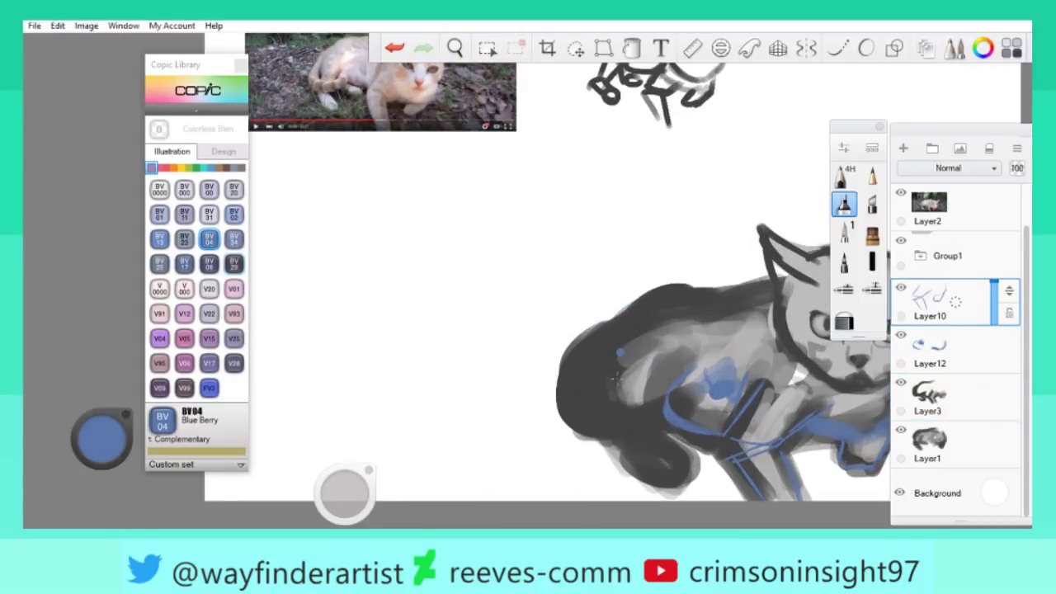
pyautogui.moveTo(654, 434); pyautogui.dragTo(657, 439)
pyautogui.moveTo(678, 376); pyautogui.dragTo(652, 449)
pyautogui.hotkey('ctrl', 'z')
pyautogui.hotkey('ctrl', 'y')
pyautogui.moveTo(712, 421); pyautogui.dragTo(670, 356)
pyautogui.hotkey('ctrl', 'z')
pyautogui.moveTo(702, 310); pyautogui.dragTo(680, 369)
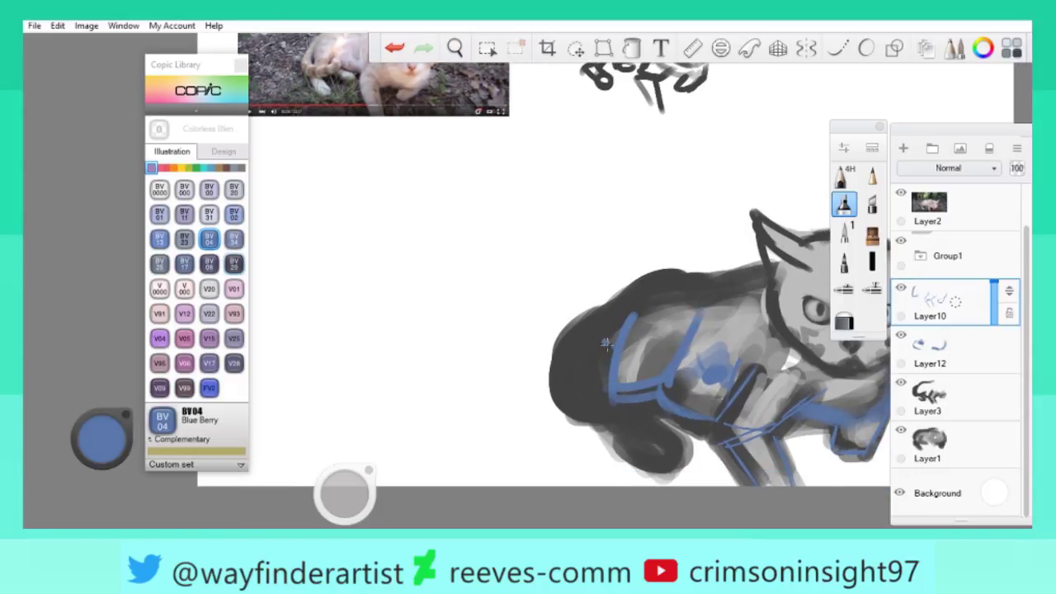
# Outline the lower hind leg and paw in blue on Layer10, joining them to the thigh lines.
pyautogui.moveTo(651, 418)
pyautogui.mouseDown()
pyautogui.moveTo(687, 450)
pyautogui.moveTo(688, 468)
pyautogui.moveTo(658, 459)
pyautogui.moveTo(665, 444)
pyautogui.moveTo(650, 467)
pyautogui.mouseUp()
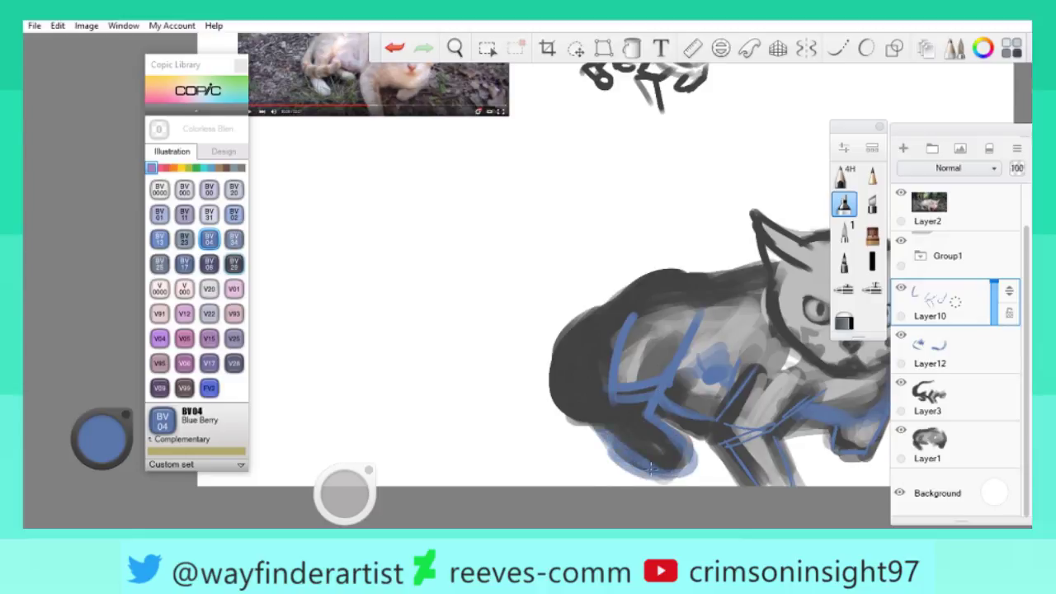
pyautogui.moveTo(603, 420); pyautogui.dragTo(660, 441)
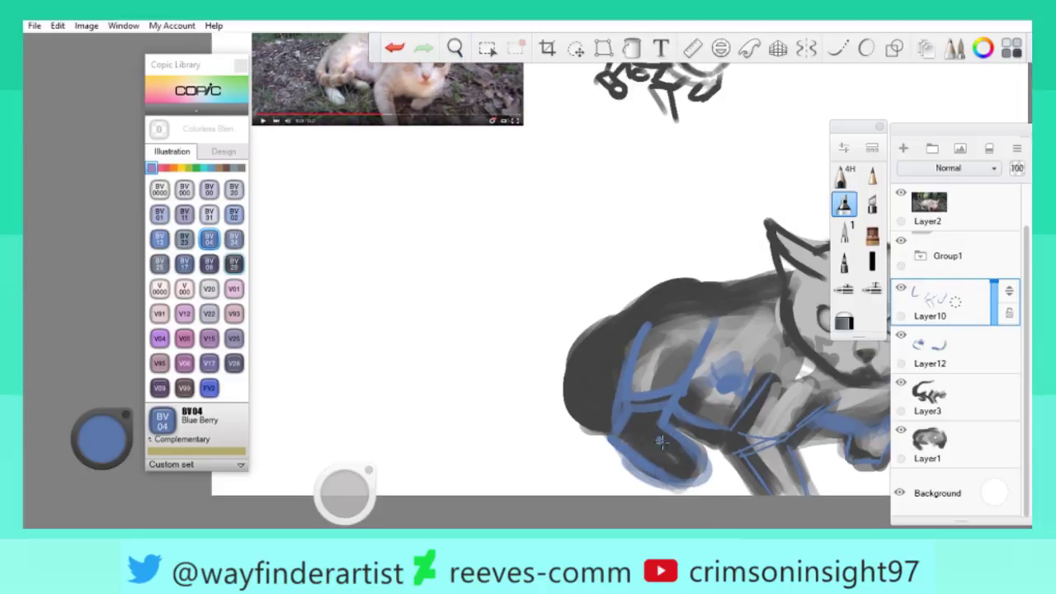
pyautogui.moveTo(607, 446)
pyautogui.mouseDown()
pyautogui.moveTo(691, 432)
pyautogui.moveTo(677, 466)
pyautogui.mouseUp()
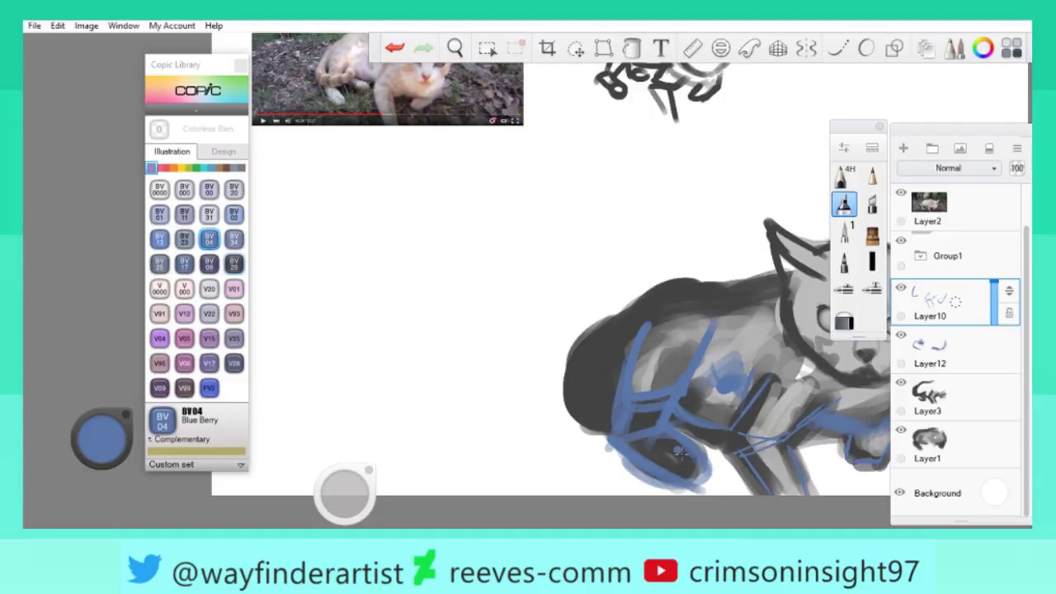
# Close the hind thigh with blue curves over the haunch on Layer10 and compare the pose with the reference photo.
pyautogui.scroll(2, 678, 451)
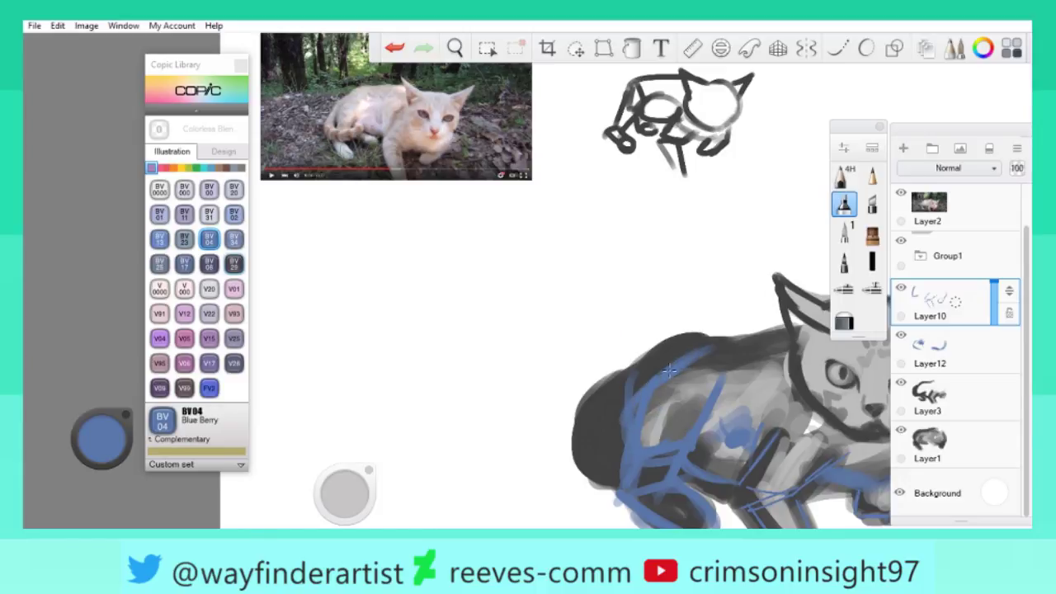
pyautogui.scroll(3, 658, 388)
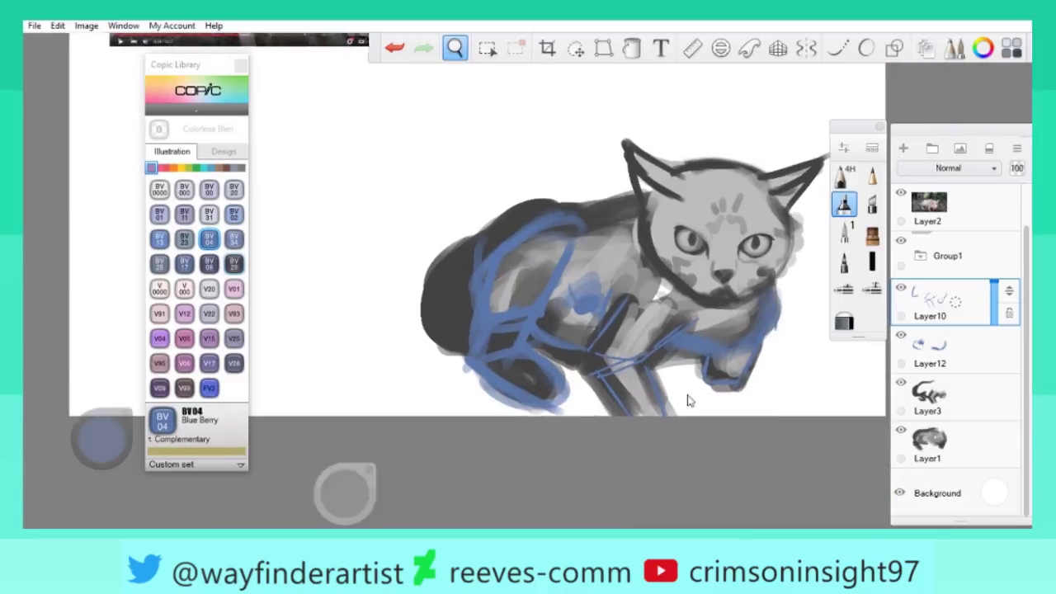
pyautogui.scroll(-3, 658, 388)
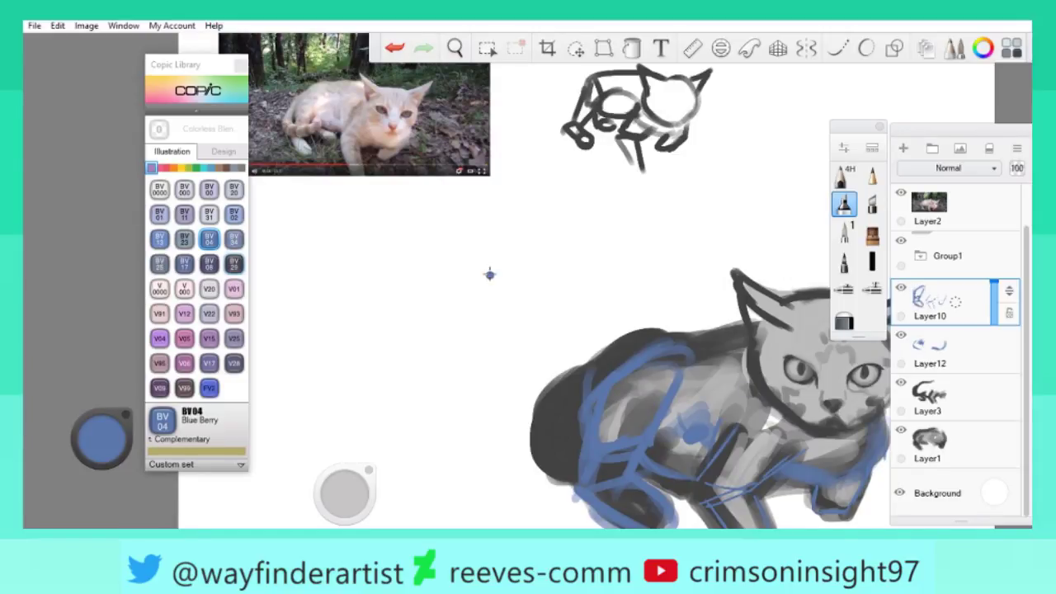
# Paint a blue line along the cat's back from the hip to the neck on Layer10.
pyautogui.scroll(-2, 628, 377)
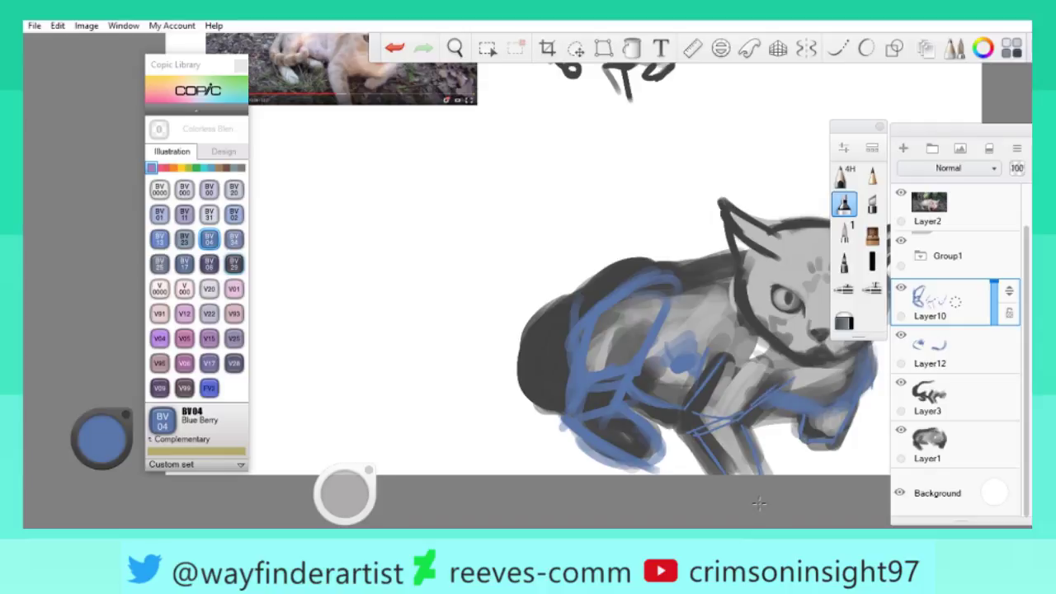
pyautogui.moveTo(644, 262)
pyautogui.mouseDown()
pyautogui.moveTo(613, 341)
pyautogui.moveTo(707, 365)
pyautogui.moveTo(778, 283)
pyautogui.moveTo(708, 328)
pyautogui.mouseUp()
pyautogui.moveTo(687, 379)
pyautogui.mouseDown()
pyautogui.moveTo(671, 302)
pyautogui.moveTo(697, 375)
pyautogui.mouseUp()
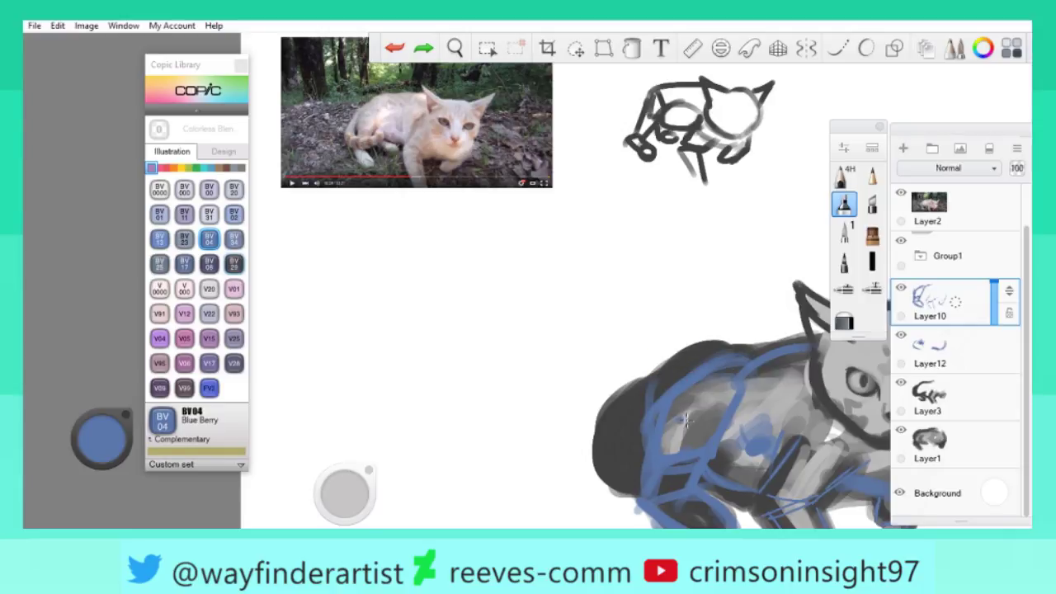
pyautogui.press('space')
pyautogui.moveTo(839, 403)
pyautogui.mouseDown()
pyautogui.moveTo(610, 355)
pyautogui.moveTo(608, 442)
pyautogui.moveTo(662, 381)
pyautogui.moveTo(601, 330)
pyautogui.moveTo(606, 347)
pyautogui.mouseUp()
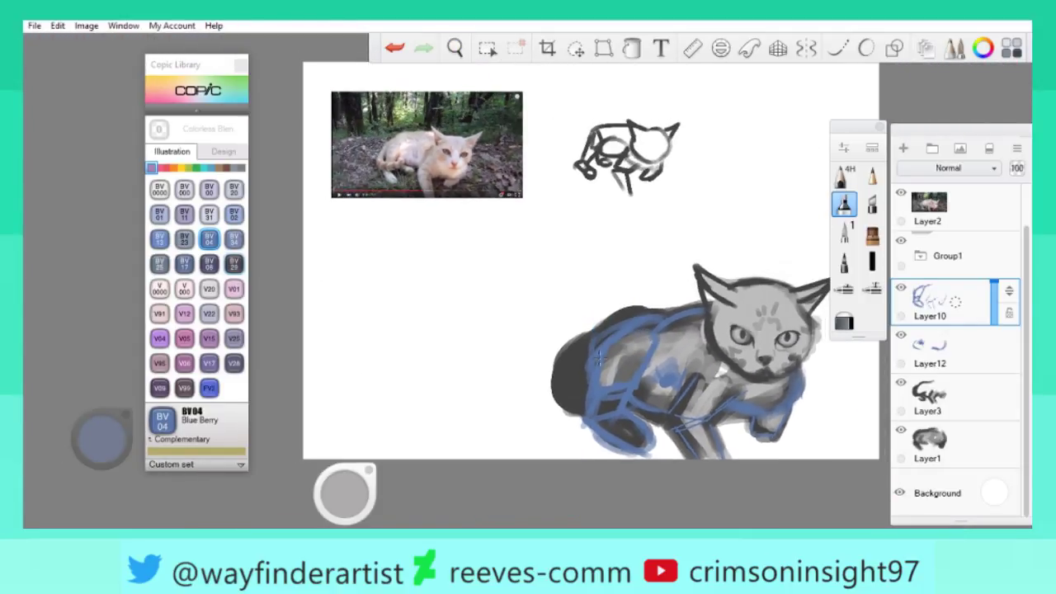
pyautogui.click(933, 371)
pyautogui.press('space')
pyautogui.moveTo(660, 354); pyautogui.dragTo(495, 384)
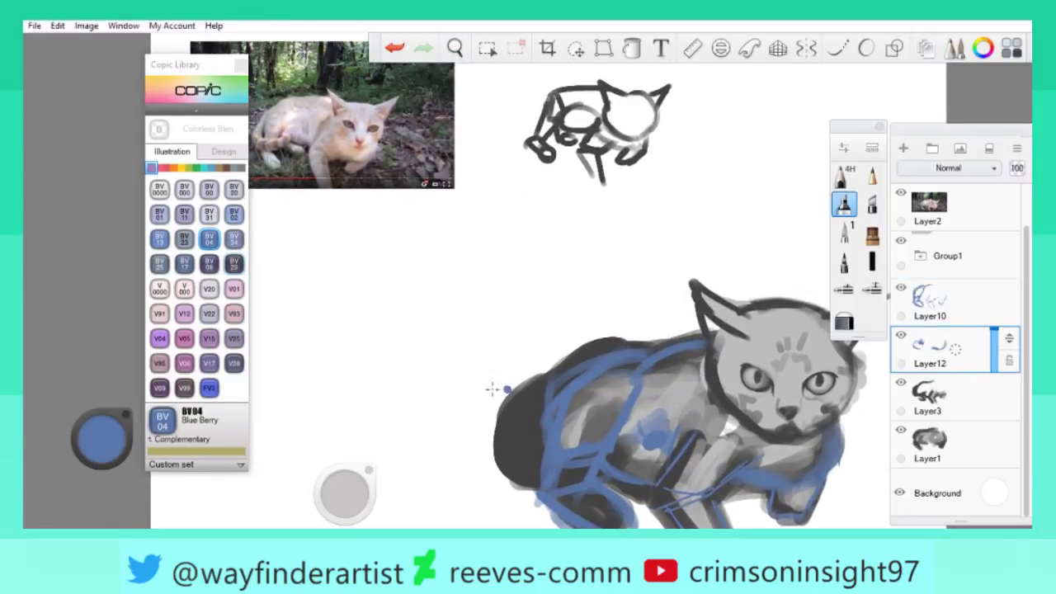
pyautogui.moveTo(700, 431)
pyautogui.mouseDown()
pyautogui.moveTo(689, 346)
pyautogui.moveTo(714, 359)
pyautogui.mouseUp()
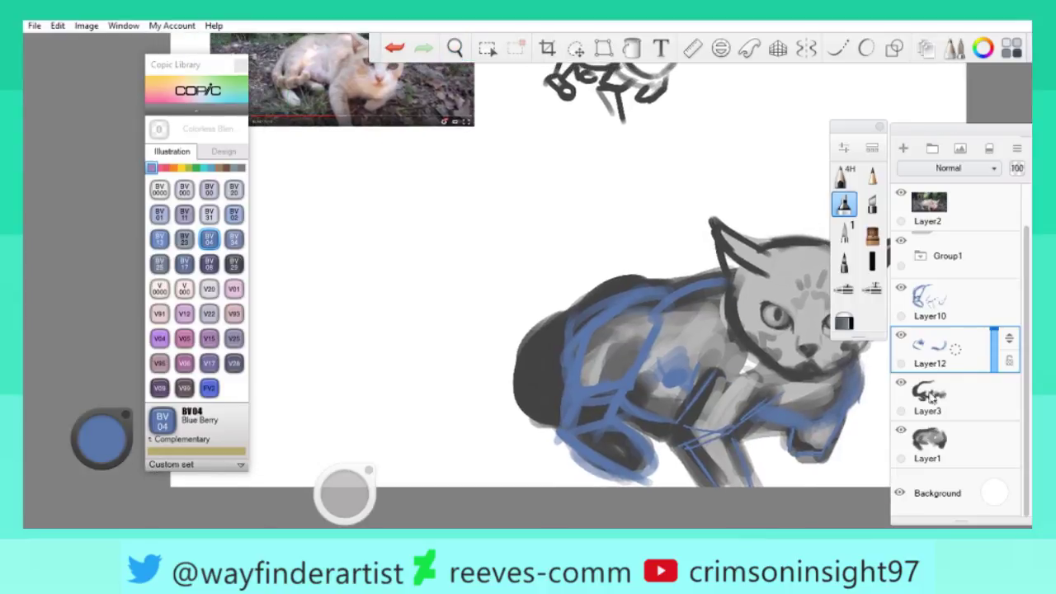
# On Layer10, erase the overlapping construction lines inside the hind leg using the transparent colour.
pyautogui.click(944, 297)
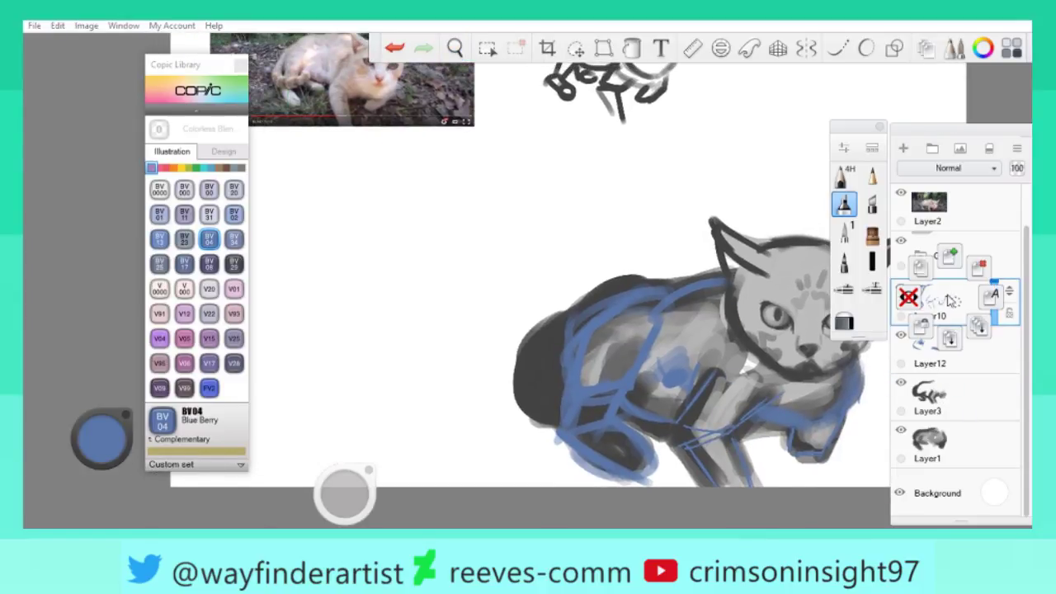
pyautogui.click(99, 445)
pyautogui.hscroll(3, 384, 423)
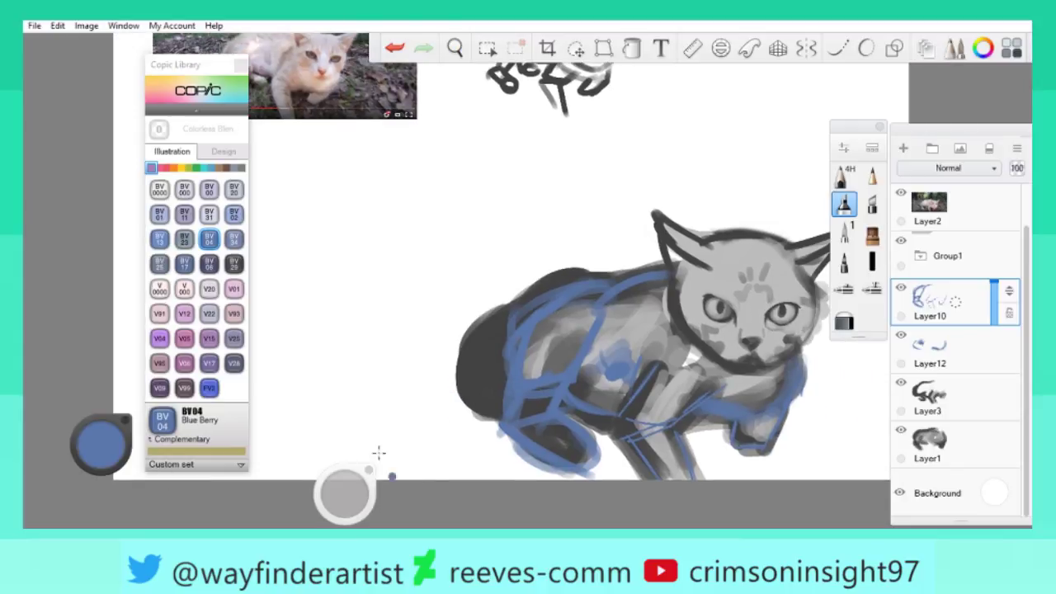
pyautogui.click(101, 445)
pyautogui.click(90, 433)
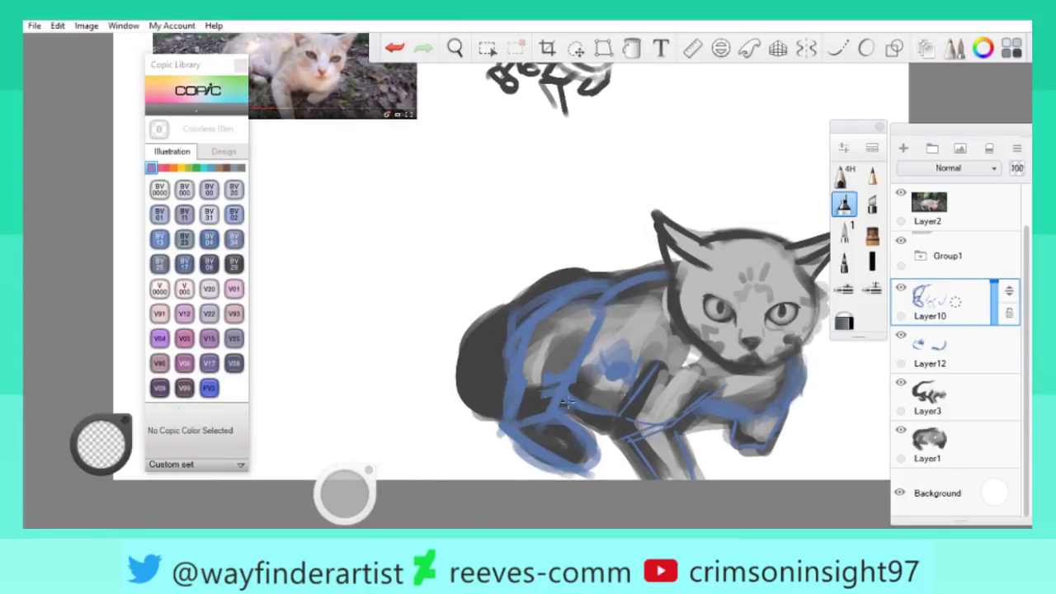
pyautogui.moveTo(544, 385); pyautogui.dragTo(532, 421)
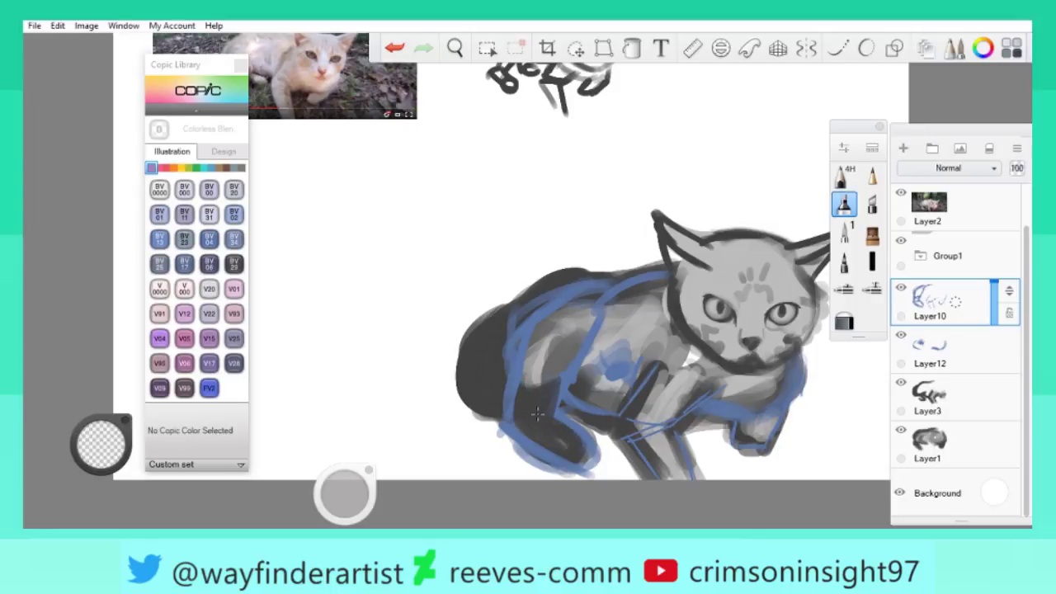
pyautogui.moveTo(544, 363); pyautogui.dragTo(604, 381)
# Fill the cat's thigh and hind paw with solid Copic BV04 Blue Berry.
pyautogui.moveTo(61, 489)
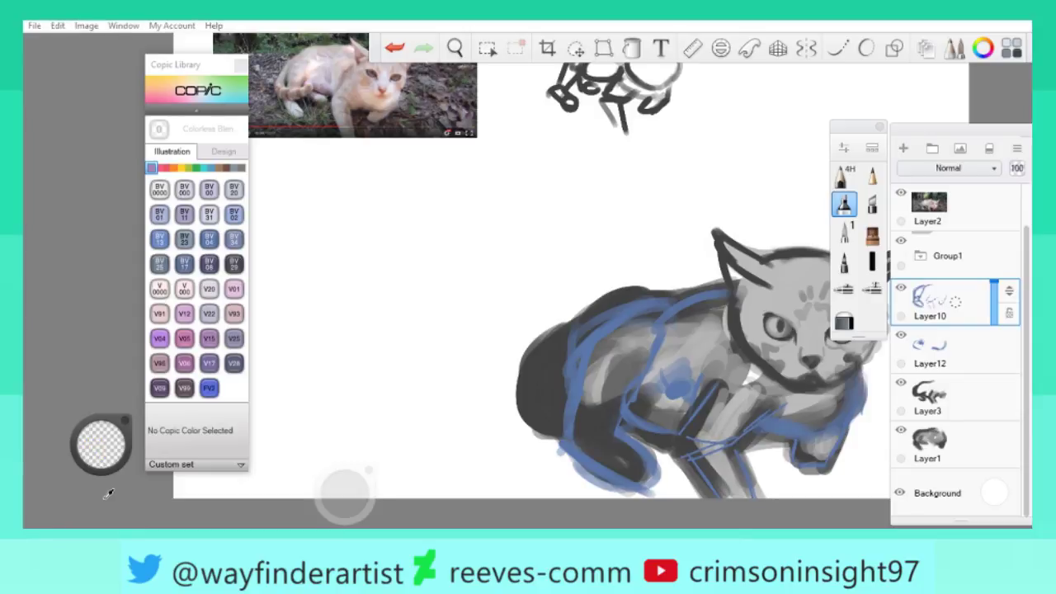
pyautogui.hotkey('ctrl', 'z')
pyautogui.click(209, 239)
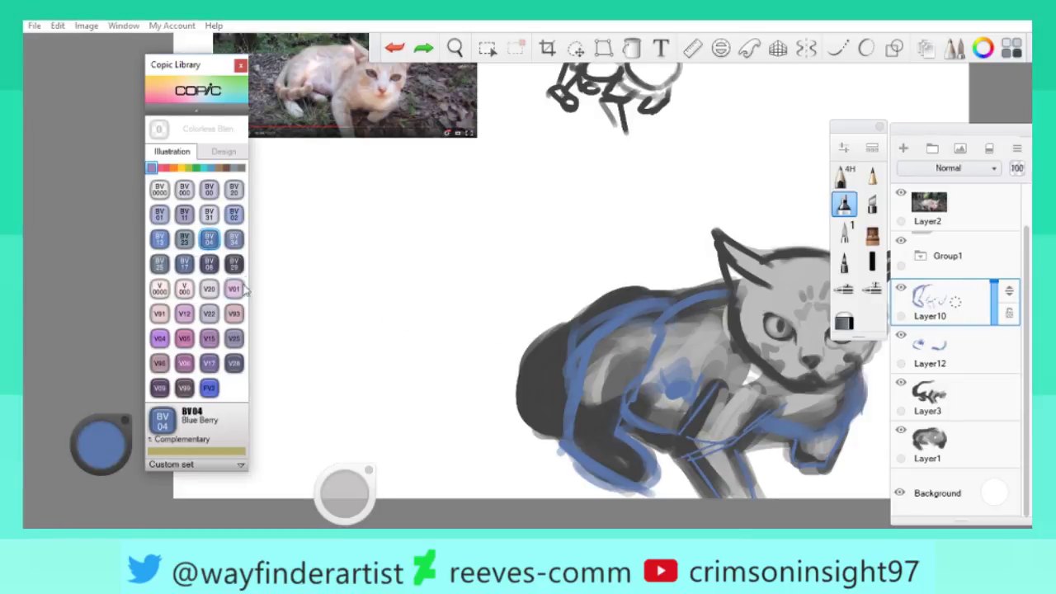
pyautogui.moveTo(585, 328)
pyautogui.mouseDown()
pyautogui.moveTo(613, 334)
pyautogui.moveTo(600, 401)
pyautogui.moveTo(631, 331)
pyautogui.moveTo(596, 395)
pyautogui.moveTo(620, 346)
pyautogui.mouseUp()
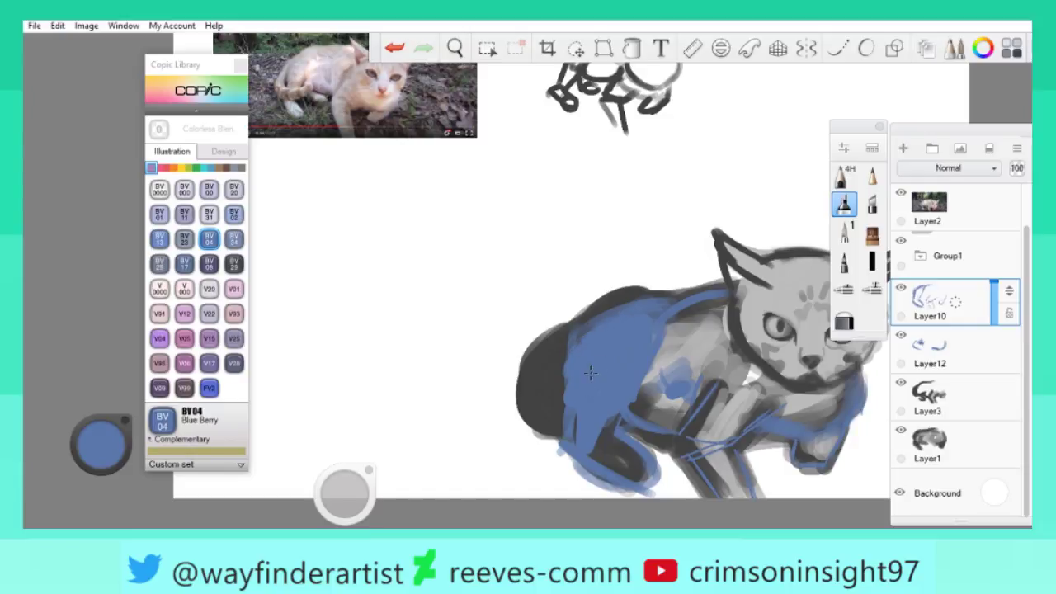
pyautogui.moveTo(594, 397)
pyautogui.mouseDown()
pyautogui.moveTo(588, 423)
pyautogui.moveTo(616, 464)
pyautogui.mouseUp()
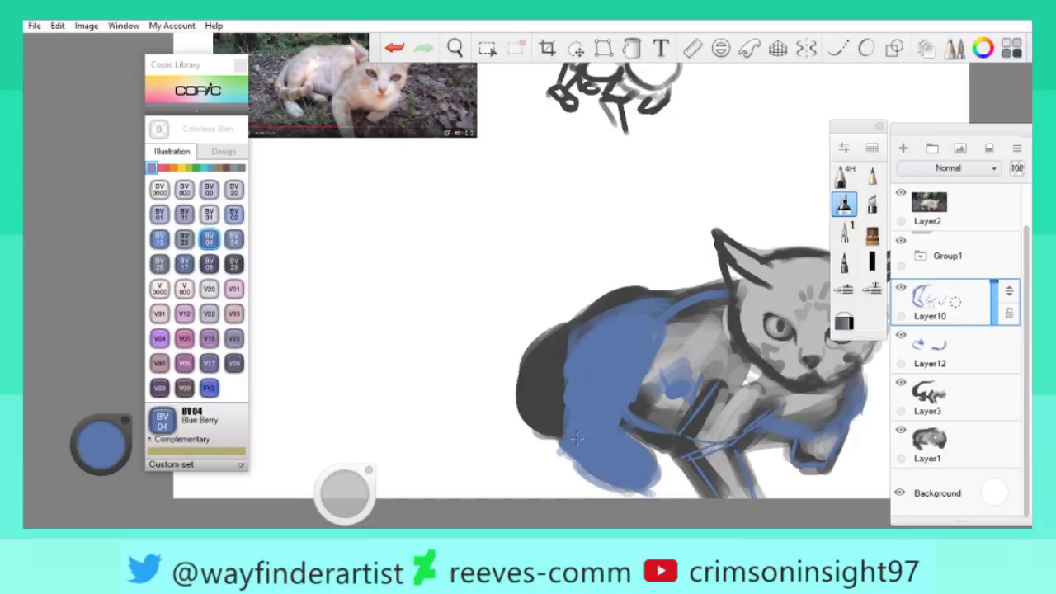
# Erase soft highlights into the middle of the blue thigh and hind paw with the transparent colour.
pyautogui.click(100, 449)
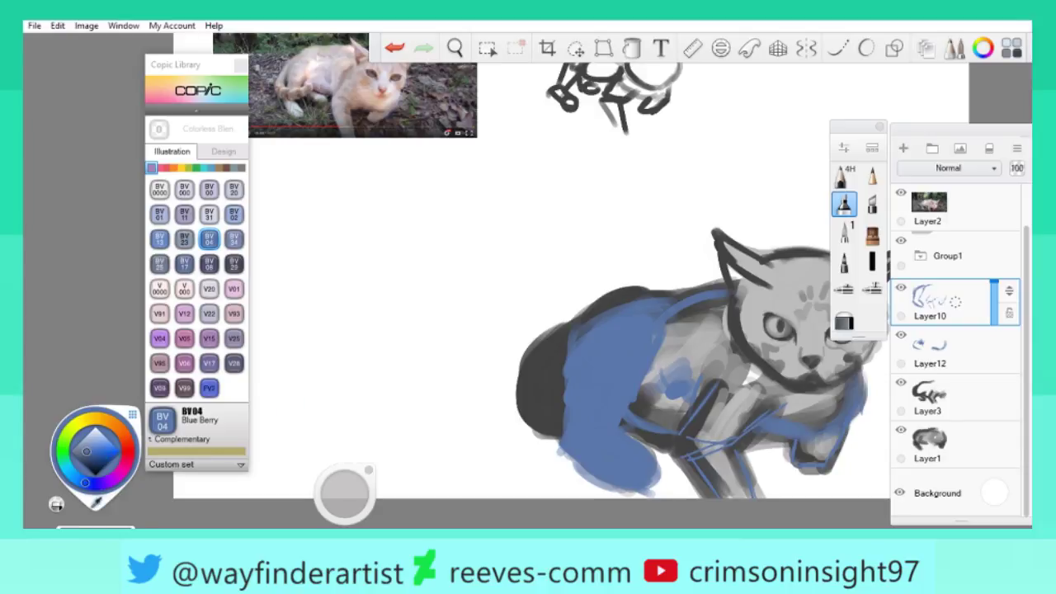
pyautogui.click(56, 505)
pyautogui.moveTo(611, 453)
pyautogui.mouseDown()
pyautogui.moveTo(634, 463)
pyautogui.moveTo(592, 276)
pyautogui.mouseUp()
pyautogui.press('space')
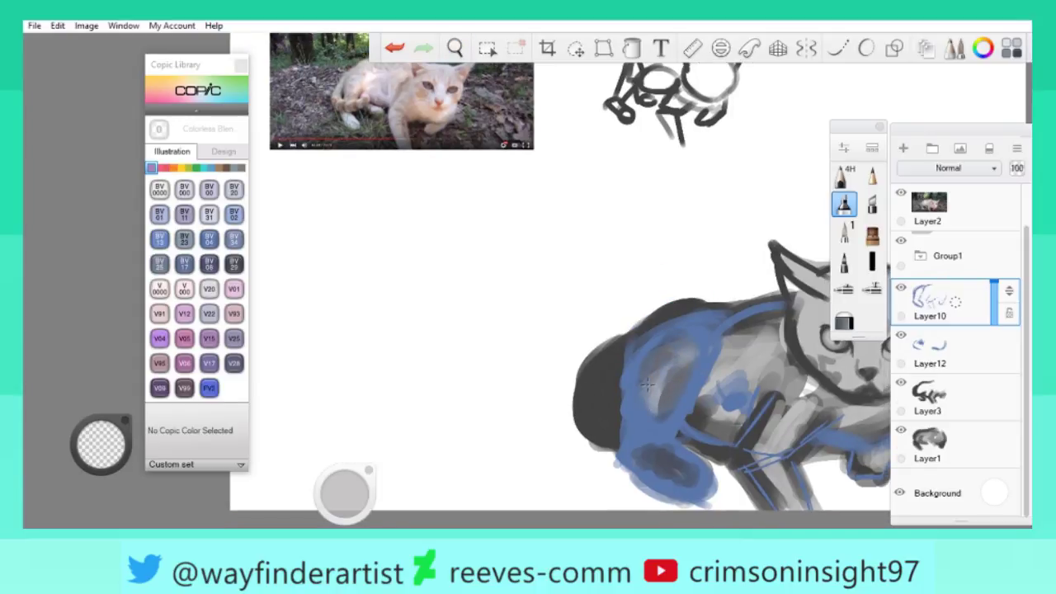
pyautogui.press('space')
pyautogui.scroll(-3, 660, 396)
pyautogui.scroll(3, 678, 382)
pyautogui.scroll(-1, 677, 382)
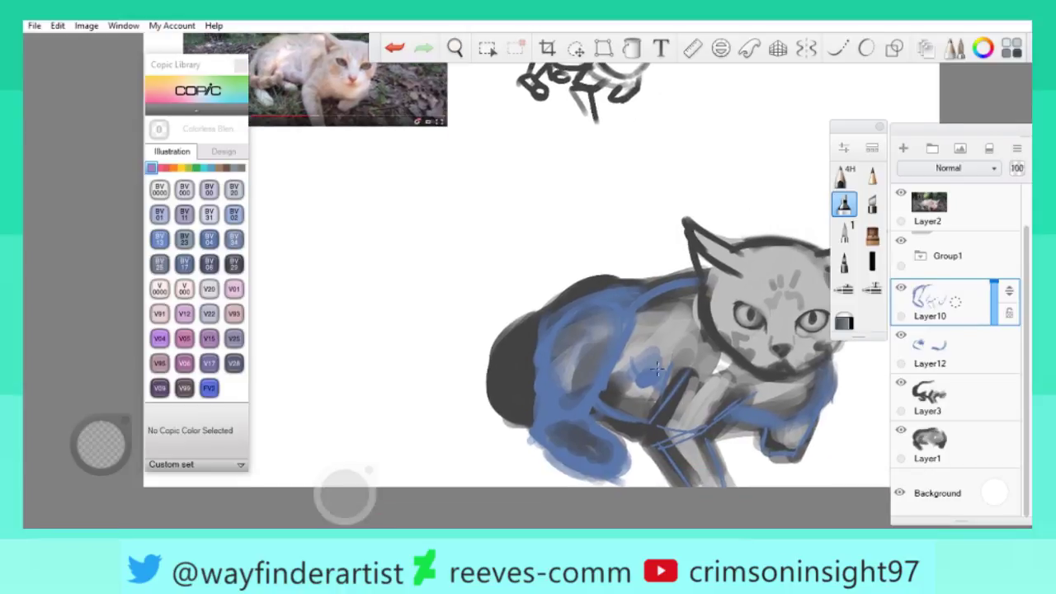
pyautogui.press('space')
pyautogui.moveTo(613, 283)
pyautogui.mouseDown()
pyautogui.moveTo(607, 306)
pyautogui.moveTo(746, 307)
pyautogui.mouseUp()
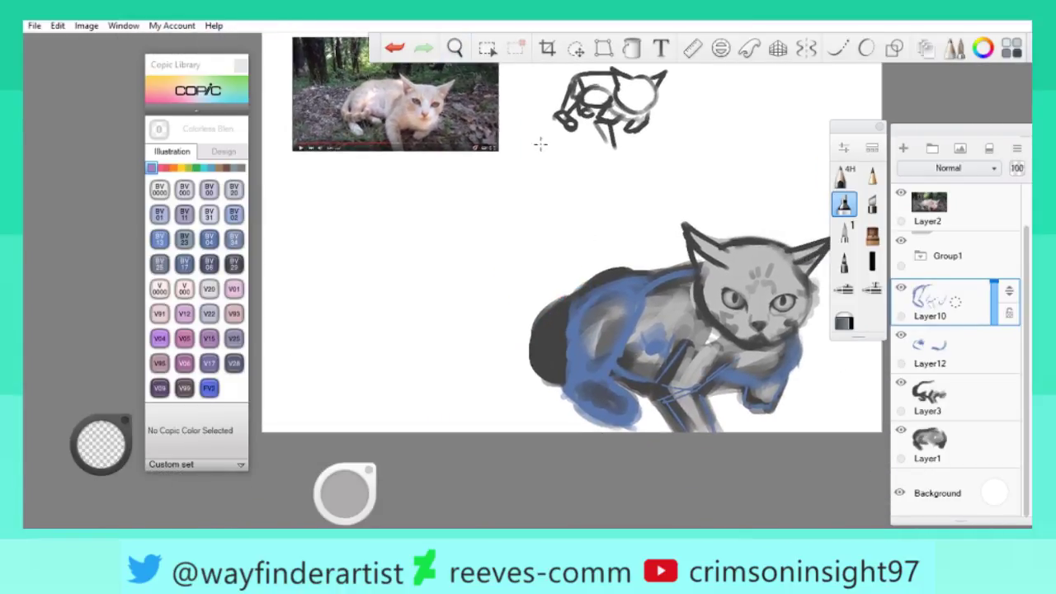
pyautogui.press('space')
pyautogui.moveTo(631, 335)
pyautogui.mouseDown()
pyautogui.moveTo(498, 147)
pyautogui.moveTo(520, 162)
pyautogui.moveTo(577, 306)
pyautogui.moveTo(511, 296)
pyautogui.moveTo(601, 377)
pyautogui.moveTo(578, 362)
pyautogui.mouseUp()
pyautogui.press('space')
pyautogui.press('space')
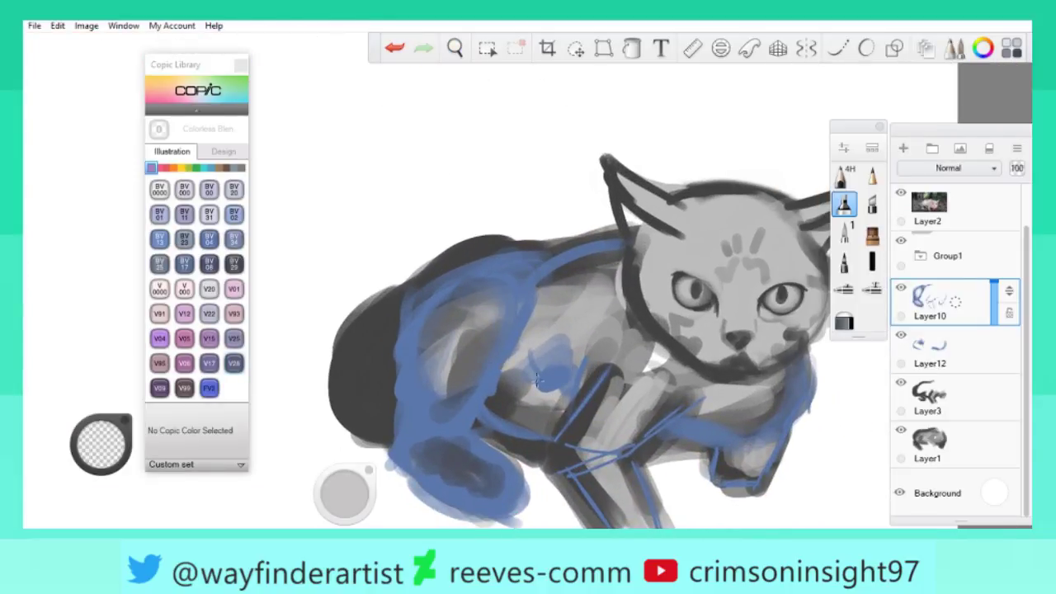
# Fill the cat's near front leg with solid Copic BV04 Blue Berry.
pyautogui.press('space')
pyautogui.moveTo(504, 243); pyautogui.dragTo(268, 319)
pyautogui.click(209, 238)
pyautogui.press('space')
pyautogui.moveTo(547, 322)
pyautogui.mouseDown()
pyautogui.moveTo(594, 296)
pyautogui.moveTo(561, 345)
pyautogui.moveTo(590, 326)
pyautogui.moveTo(599, 354)
pyautogui.moveTo(608, 352)
pyautogui.moveTo(572, 367)
pyautogui.moveTo(500, 280)
pyautogui.moveTo(574, 393)
pyautogui.moveTo(573, 362)
pyautogui.mouseUp()
pyautogui.press('space')
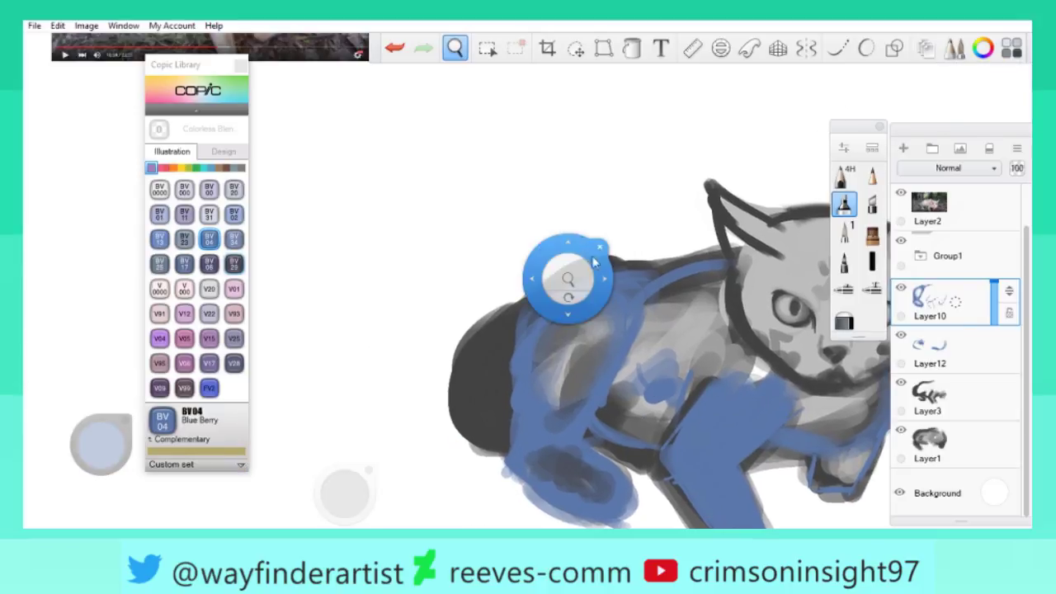
# Erase a highlight into the upper part of the near front leg with the transparent colour.
pyautogui.moveTo(566, 278); pyautogui.dragTo(264, 388)
pyautogui.click(101, 449)
pyautogui.click(103, 466)
pyautogui.press('space')
pyautogui.moveTo(628, 388); pyautogui.dragTo(647, 382)
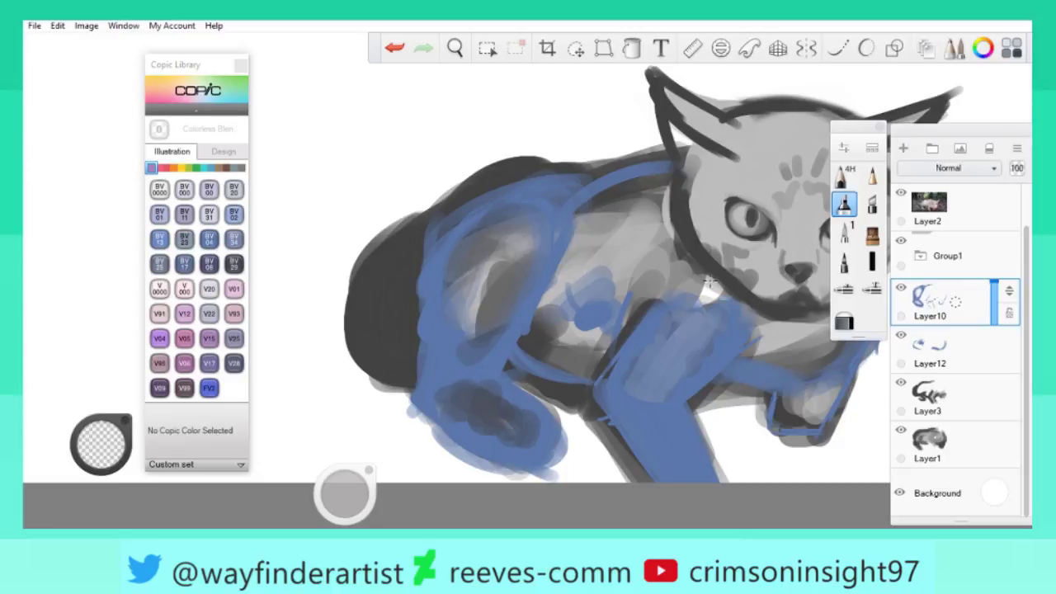
pyautogui.moveTo(722, 302); pyautogui.dragTo(578, 296)
pyautogui.scroll(5, 578, 296)
pyautogui.moveTo(717, 363); pyautogui.dragTo(732, 398)
# Erase the inside of the near front leg's lower part, leaving blue along its edges.
pyautogui.press('space')
pyautogui.moveTo(766, 366); pyautogui.dragTo(716, 262)
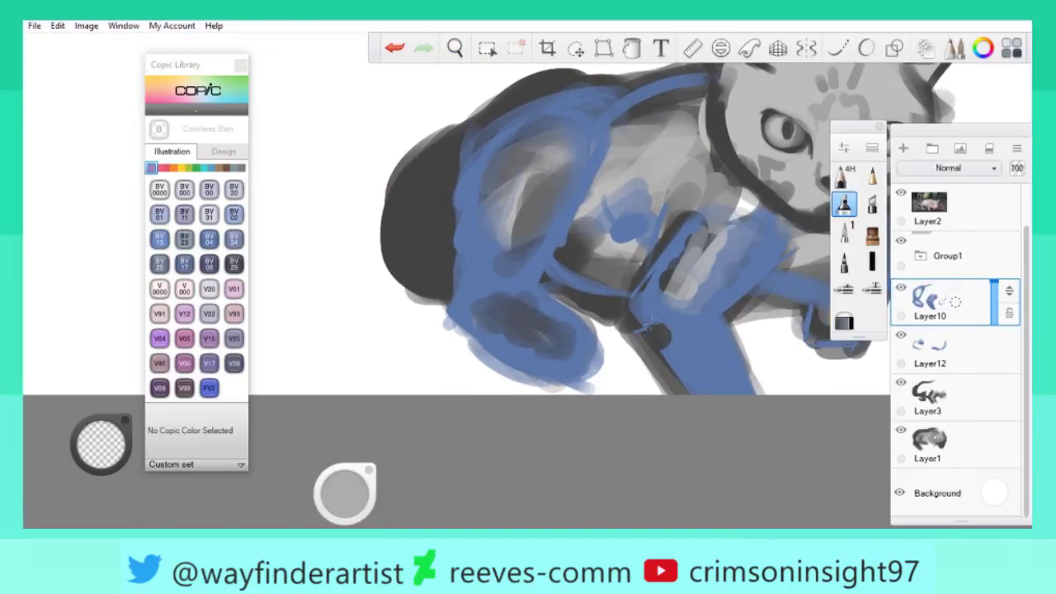
pyautogui.moveTo(686, 310); pyautogui.dragTo(729, 401)
pyautogui.scroll(-5, 649, 142)
pyautogui.press('space')
pyautogui.moveTo(636, 333); pyautogui.dragTo(667, 471)
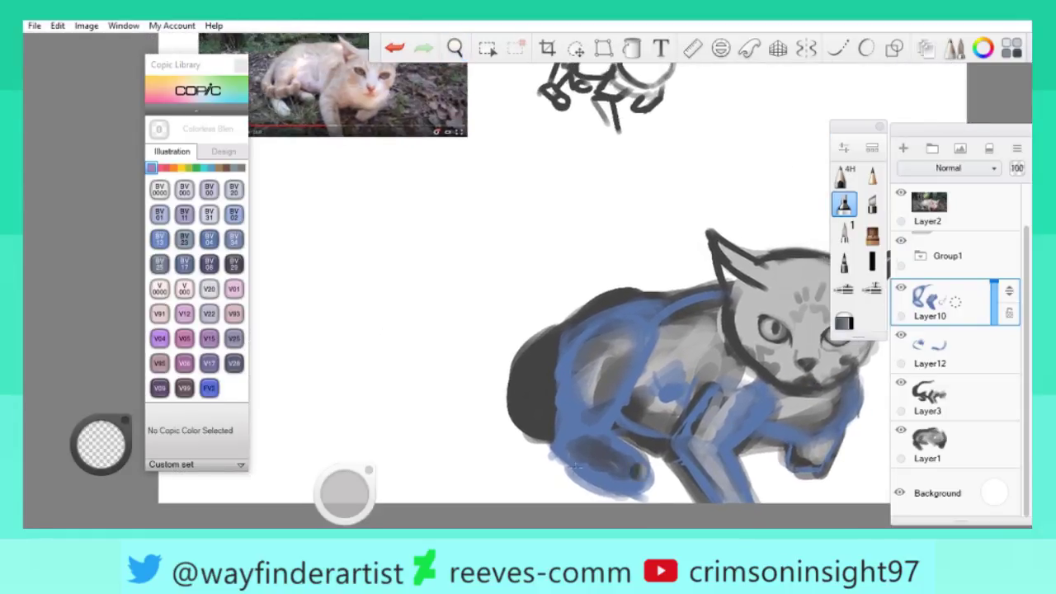
# Fill the raised far front paw with blue, then check the reference photo and erase a highlight into the paw.
pyautogui.click(101, 445)
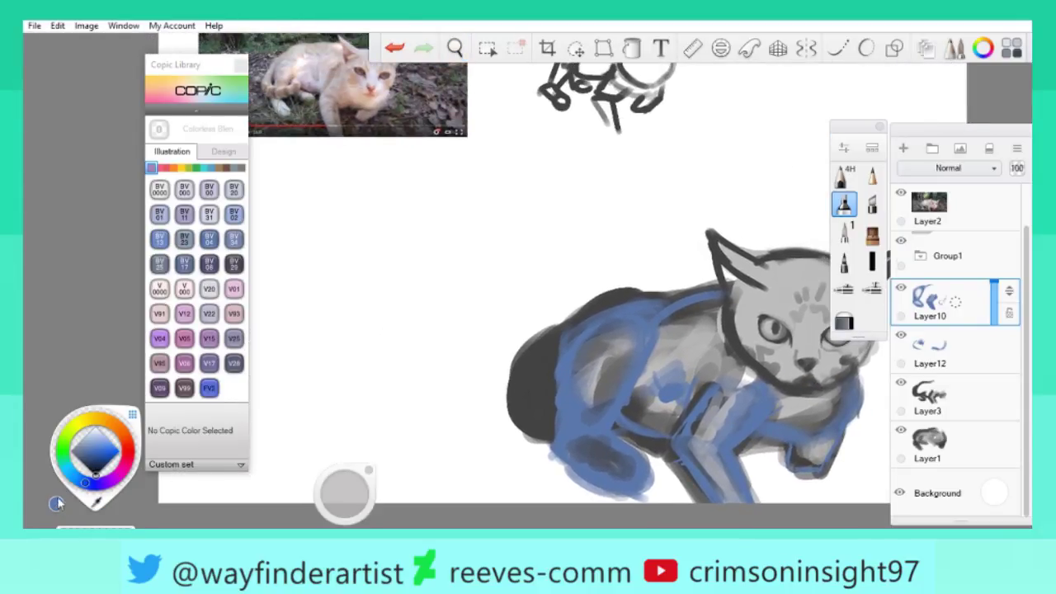
pyautogui.moveTo(254, 429); pyautogui.dragTo(19, 387)
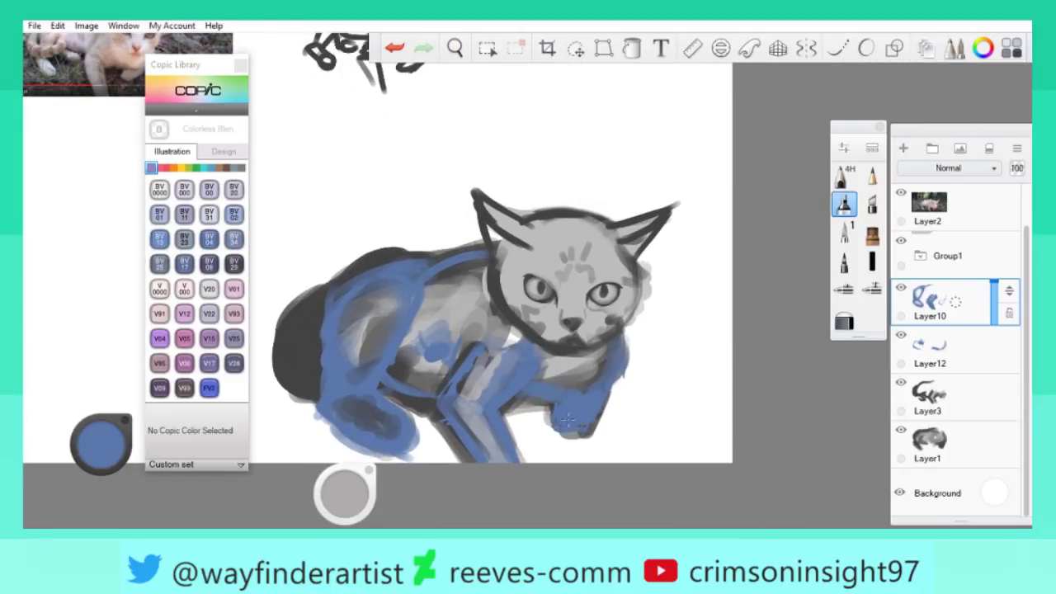
pyautogui.click(101, 445)
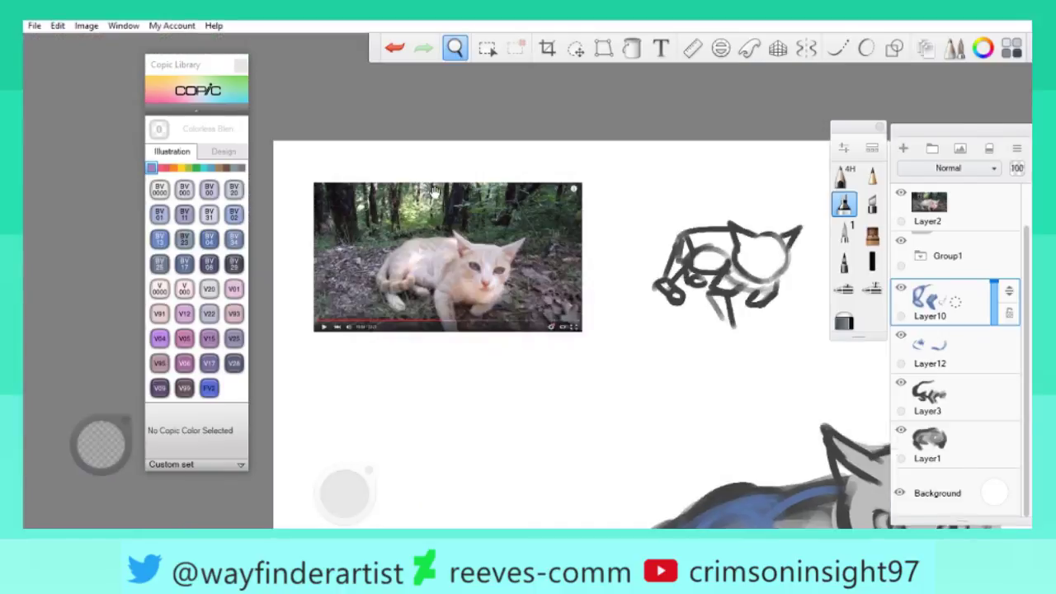
pyautogui.press('space')
pyautogui.moveTo(477, 320); pyautogui.dragTo(697, 424)
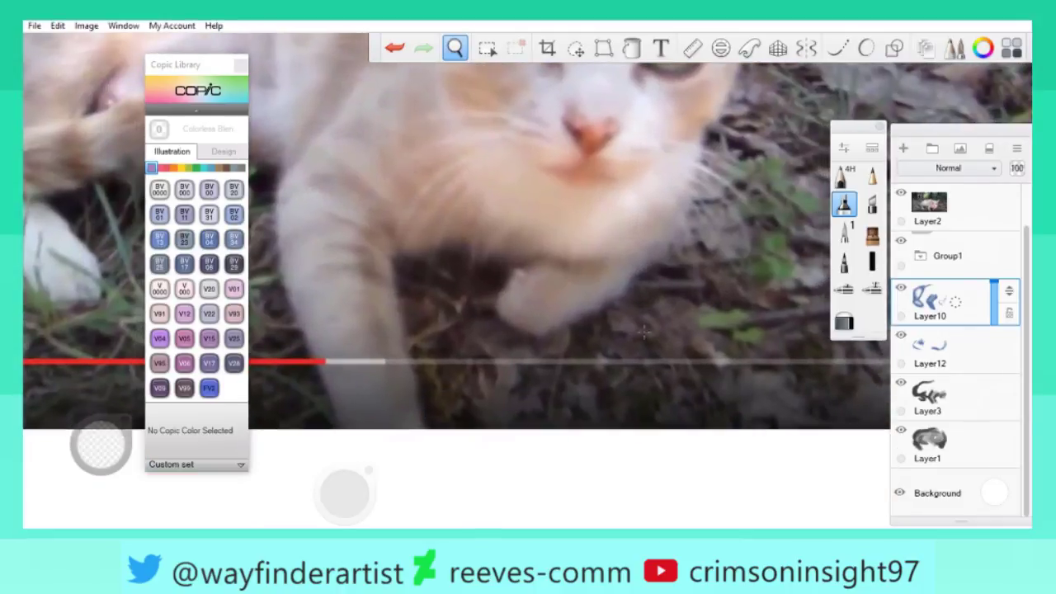
pyautogui.moveTo(537, 302); pyautogui.dragTo(751, 426)
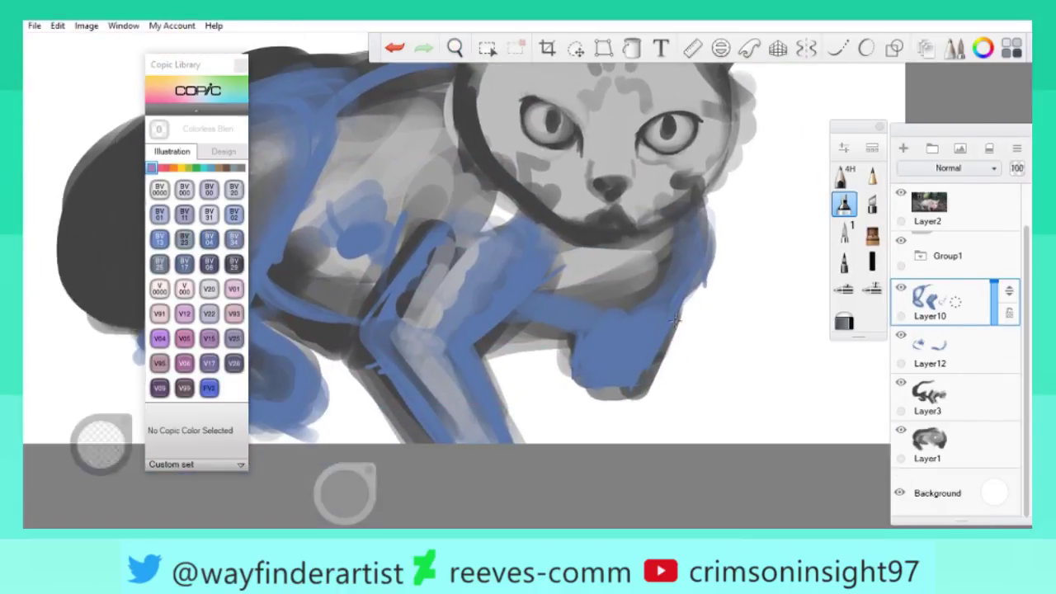
pyautogui.moveTo(345, 494); pyautogui.dragTo(256, 494)
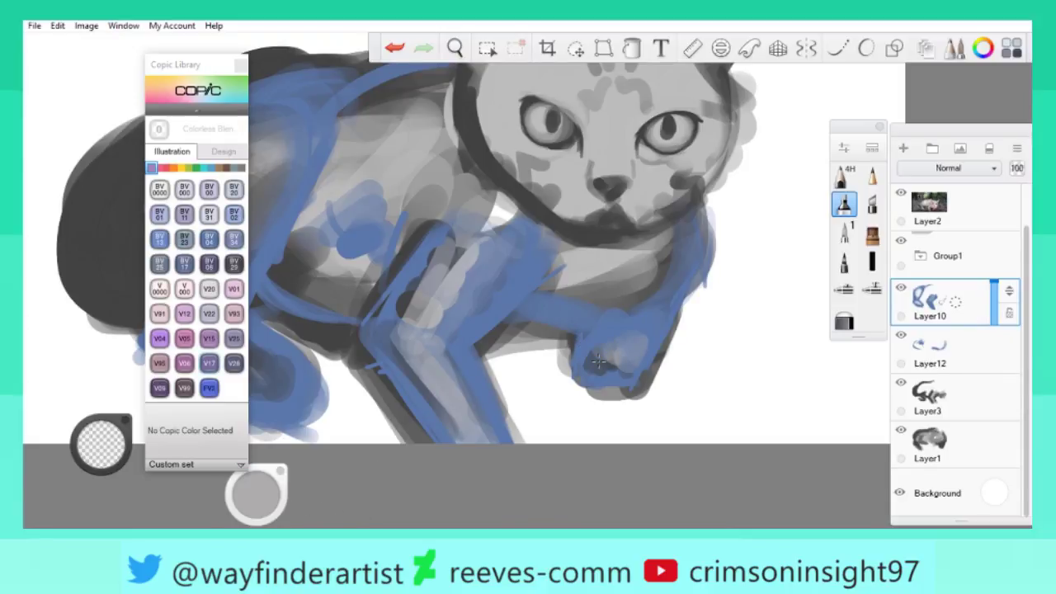
# Hide Layer3, and hide Layer1 temporarily to check the blue leg shapes before showing it again.
pyautogui.press('space')
pyautogui.click(542, 295)
pyautogui.click(901, 382)
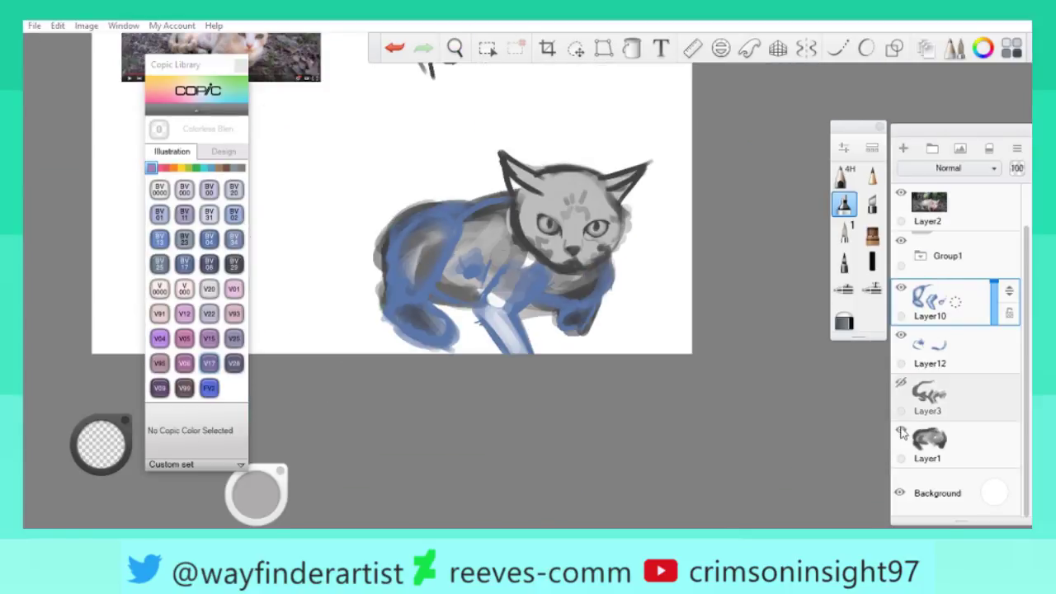
pyautogui.click(900, 428)
pyautogui.press('space')
pyautogui.moveTo(412, 136)
pyautogui.mouseDown()
pyautogui.moveTo(612, 289)
pyautogui.moveTo(548, 223)
pyautogui.moveTo(531, 236)
pyautogui.mouseUp()
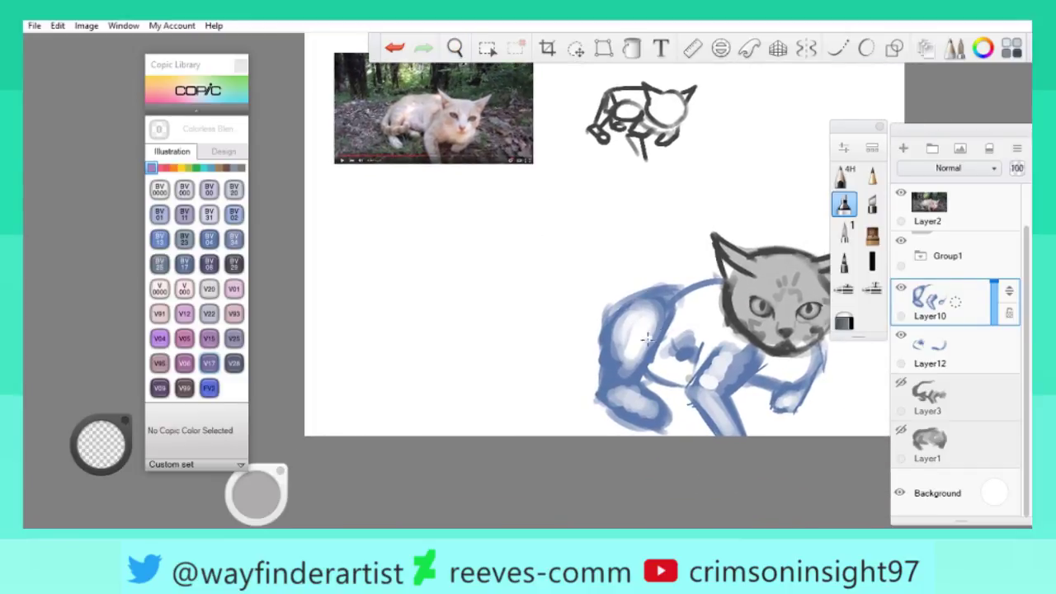
pyautogui.hotkey('ctrl', 'z')
# On Layer12, fill the cat's torso with solid blue using a brush size of about 114.
pyautogui.click(945, 367)
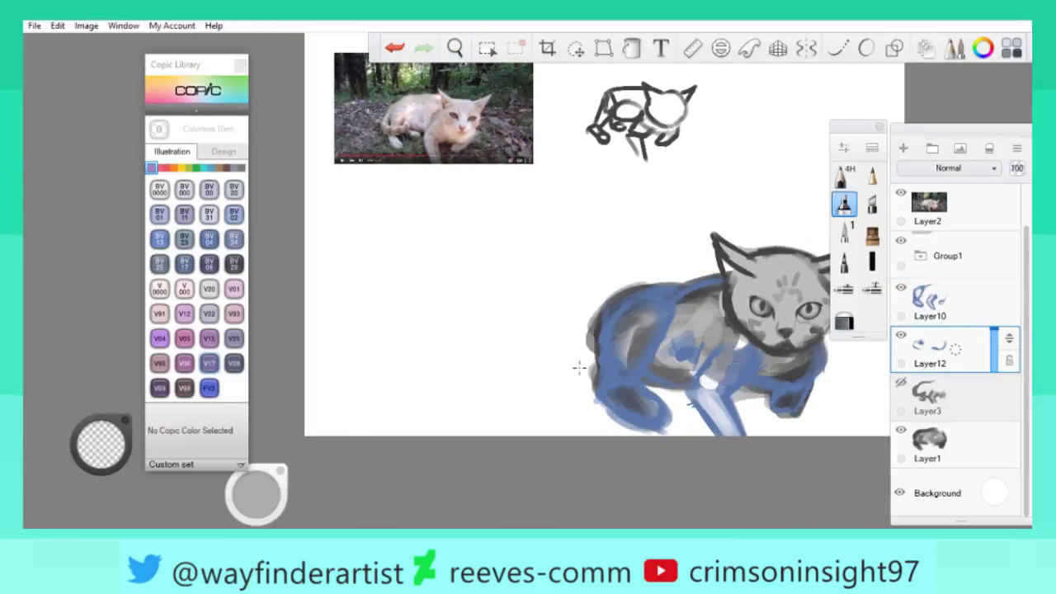
pyautogui.click(101, 445)
pyautogui.click(83, 452)
pyautogui.moveTo(255, 493); pyautogui.dragTo(256, 510)
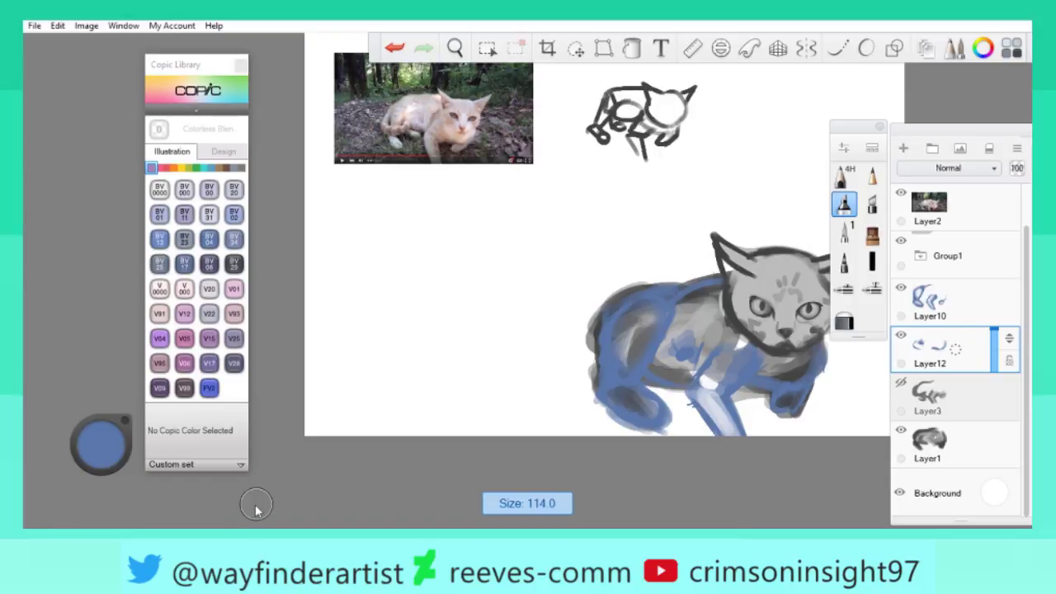
pyautogui.moveTo(567, 358); pyautogui.dragTo(511, 358)
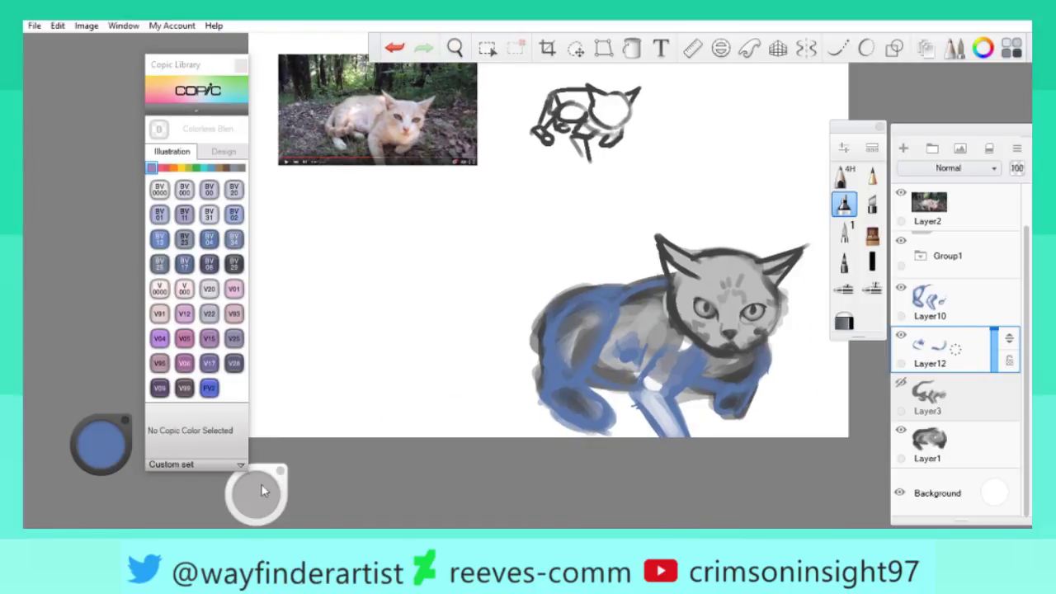
pyautogui.moveTo(606, 346)
pyautogui.mouseDown()
pyautogui.moveTo(659, 364)
pyautogui.moveTo(660, 375)
pyautogui.moveTo(611, 344)
pyautogui.moveTo(673, 339)
pyautogui.moveTo(617, 327)
pyautogui.moveTo(619, 314)
pyautogui.moveTo(721, 349)
pyautogui.moveTo(531, 377)
pyautogui.moveTo(660, 311)
pyautogui.moveTo(585, 354)
pyautogui.moveTo(591, 331)
pyautogui.moveTo(574, 332)
pyautogui.moveTo(627, 306)
pyautogui.mouseUp()
pyautogui.hotkey('ctrl', 'z')
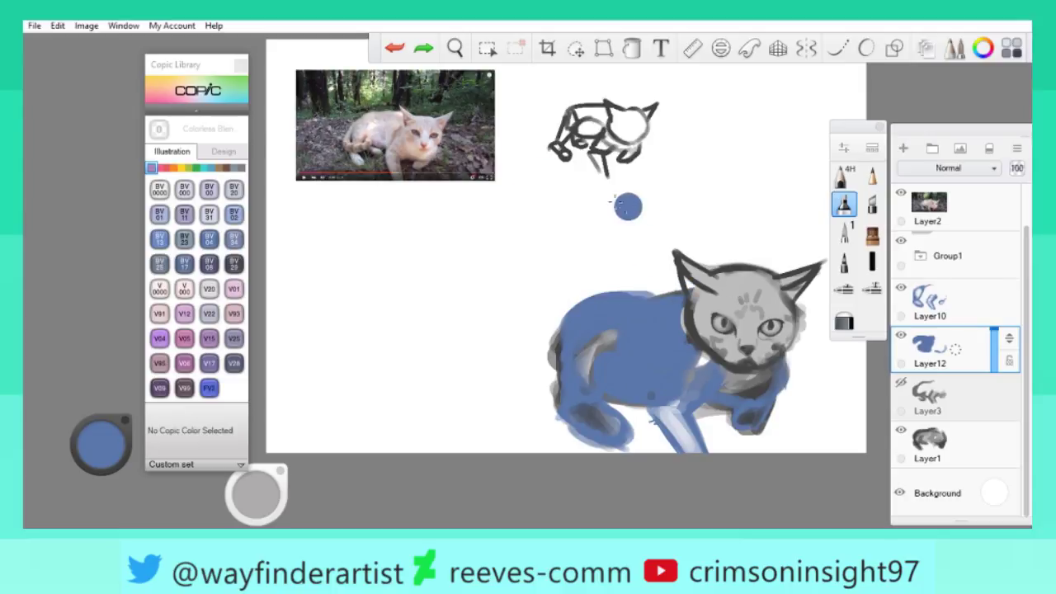
pyautogui.hotkey('ctrl', 'y')
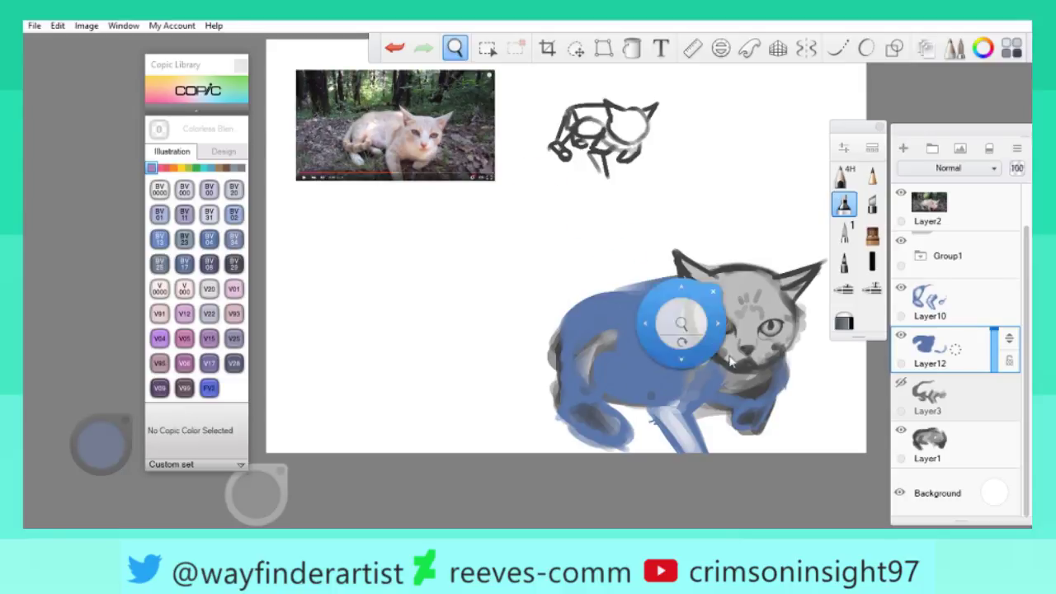
# Select Group1 with the cat's head and shift the head slightly to the right relative to the torso.
pyautogui.moveTo(675, 305); pyautogui.dragTo(644, 292)
pyautogui.hotkey('ctrl', 'z')
pyautogui.hotkey('ctrl', 'y')
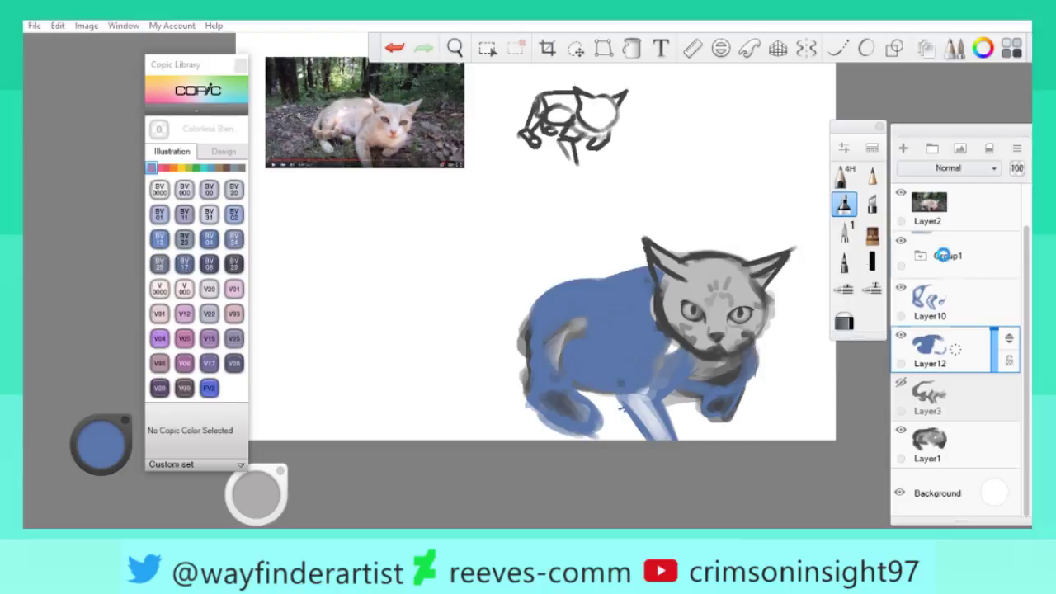
pyautogui.keyDown('ctrl'); pyautogui.click(568, 91); pyautogui.keyUp('ctrl')
pyautogui.click(576, 48)
pyautogui.moveTo(762, 211); pyautogui.dragTo(775, 206)
pyautogui.click(843, 204)
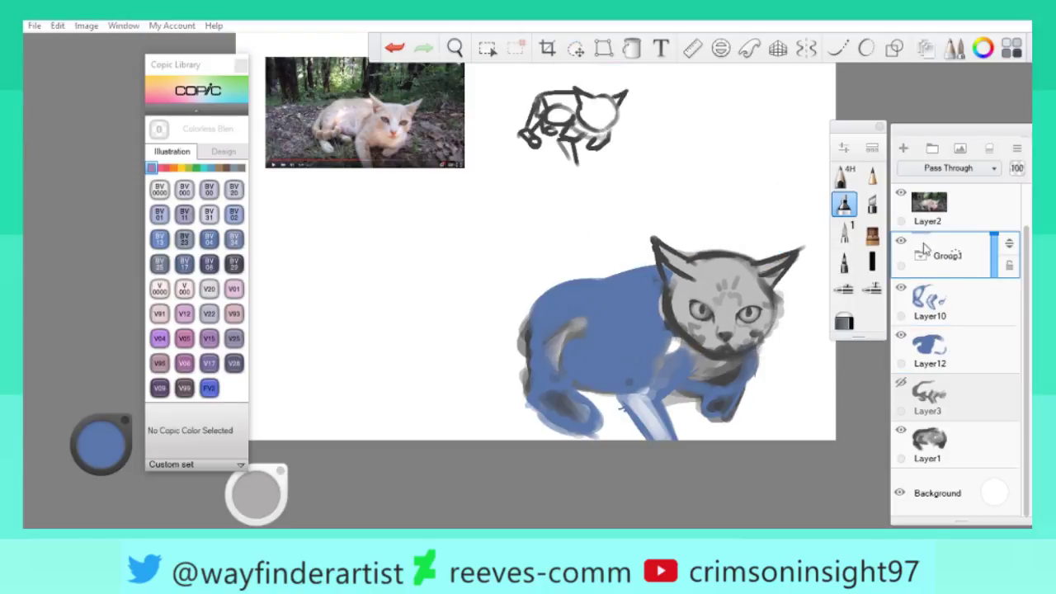
# Examine the layers inside Group1 and compare the cat's head placement with the reference photo.
pyautogui.click(920, 256)
pyautogui.click(953, 309)
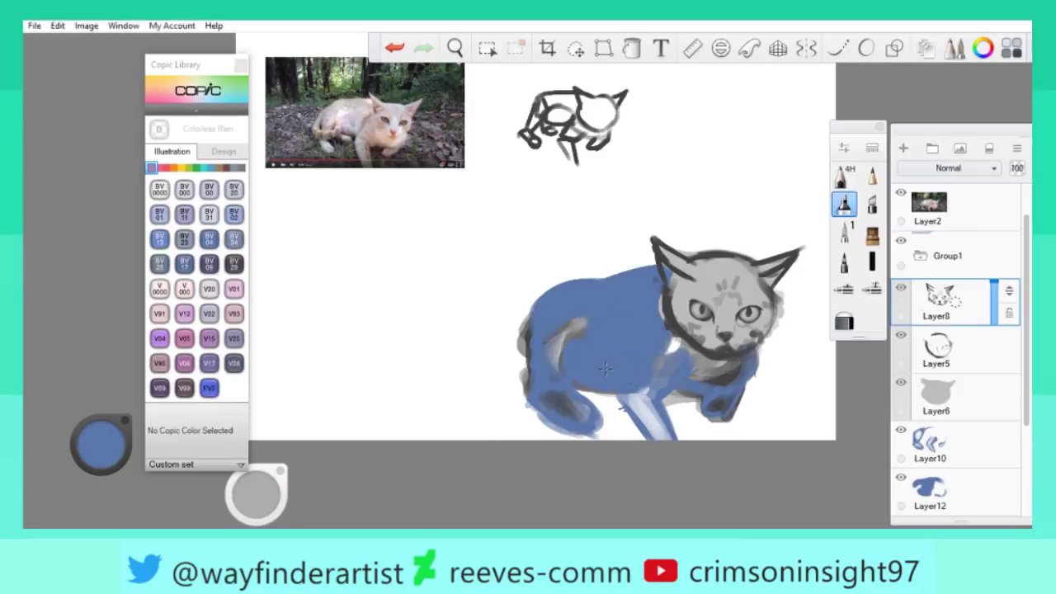
pyautogui.click(923, 262)
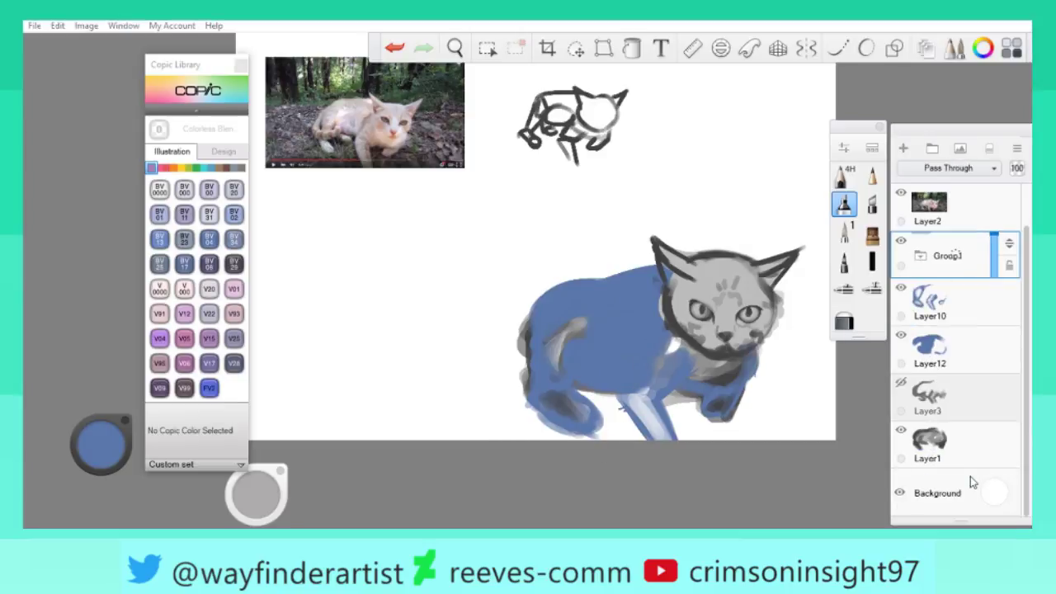
pyautogui.moveTo(668, 348); pyautogui.dragTo(635, 389)
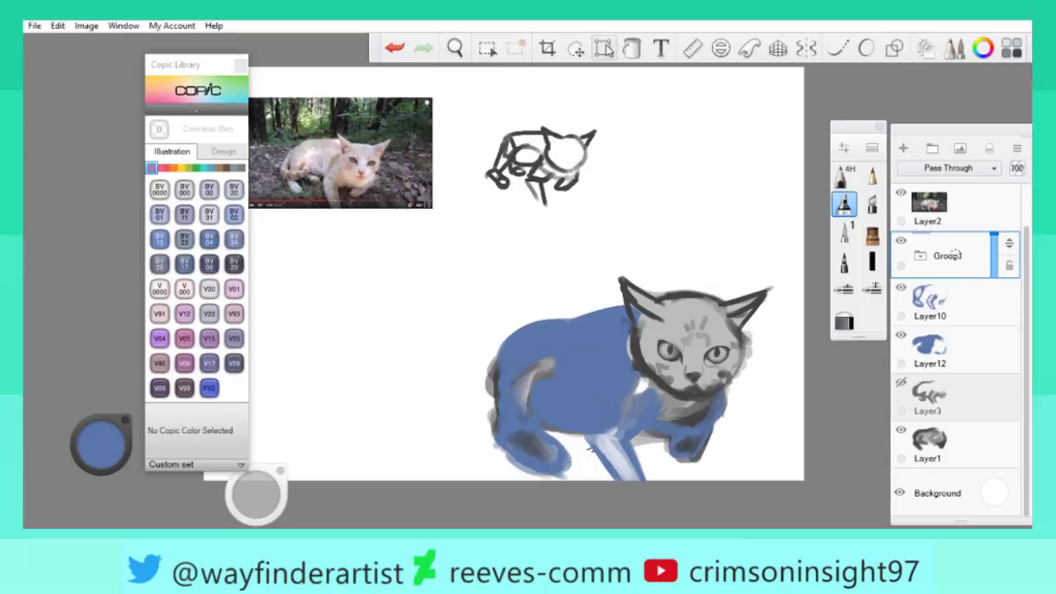
pyautogui.moveTo(572, 247); pyautogui.dragTo(552, 235)
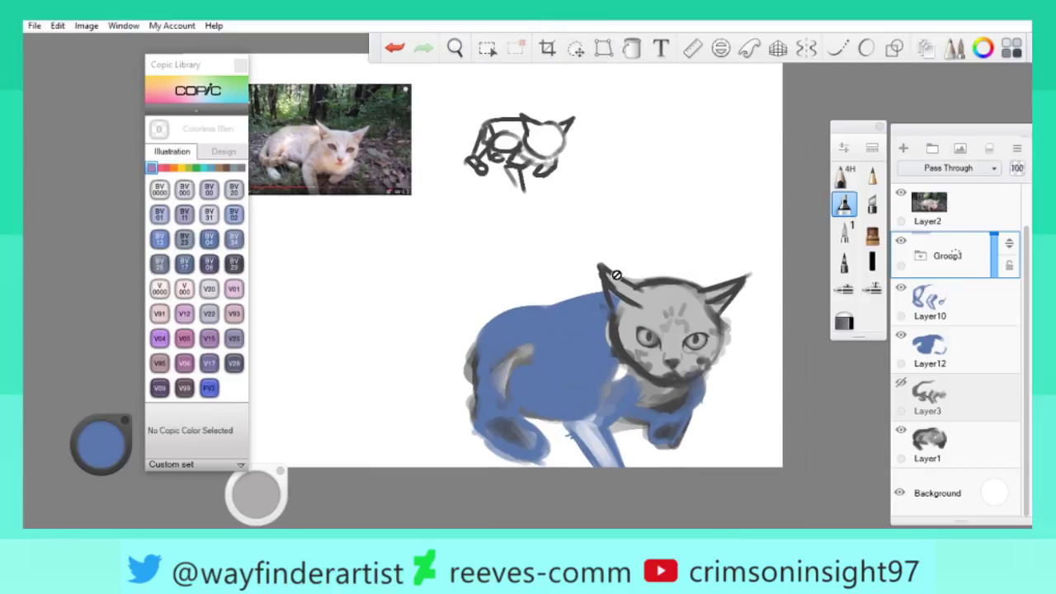
pyautogui.moveTo(580, 268); pyautogui.dragTo(628, 452)
pyautogui.moveTo(633, 285); pyautogui.dragTo(721, 447)
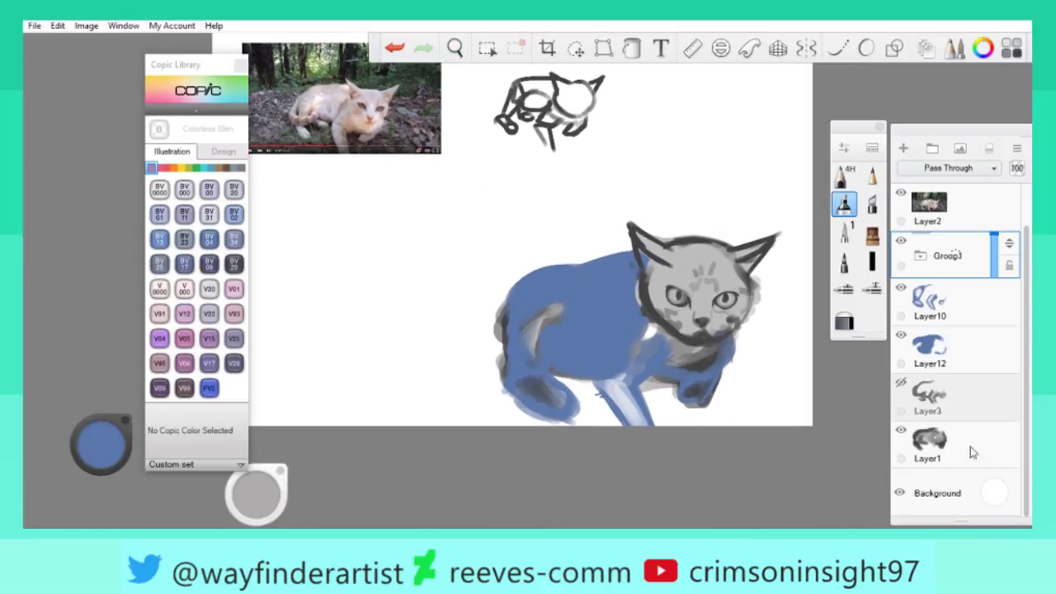
pyautogui.moveTo(686, 297); pyautogui.dragTo(528, 299)
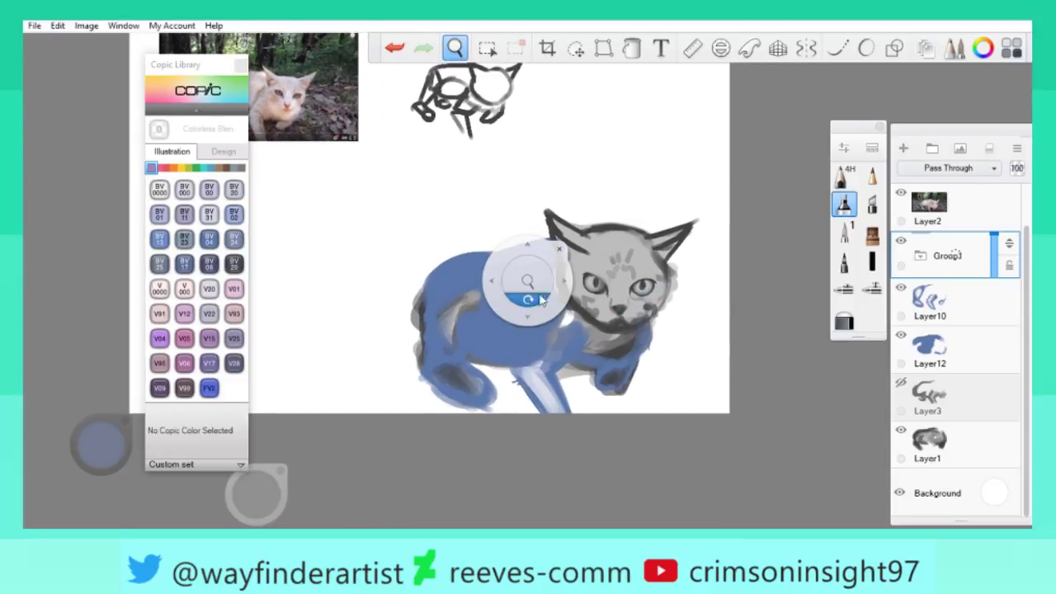
pyautogui.scroll(10, 537, 287)
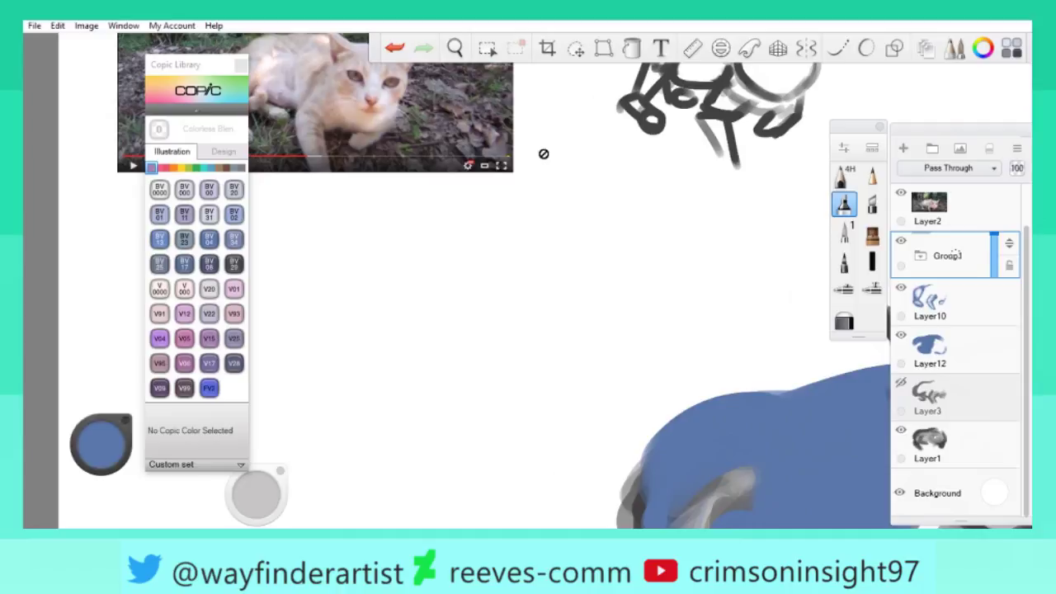
# On Layer12, erase the torso's blue around the upper and inner edge of the haunch with the transparent color.
pyautogui.scroll(-8, 707, 330)
pyautogui.click(101, 444)
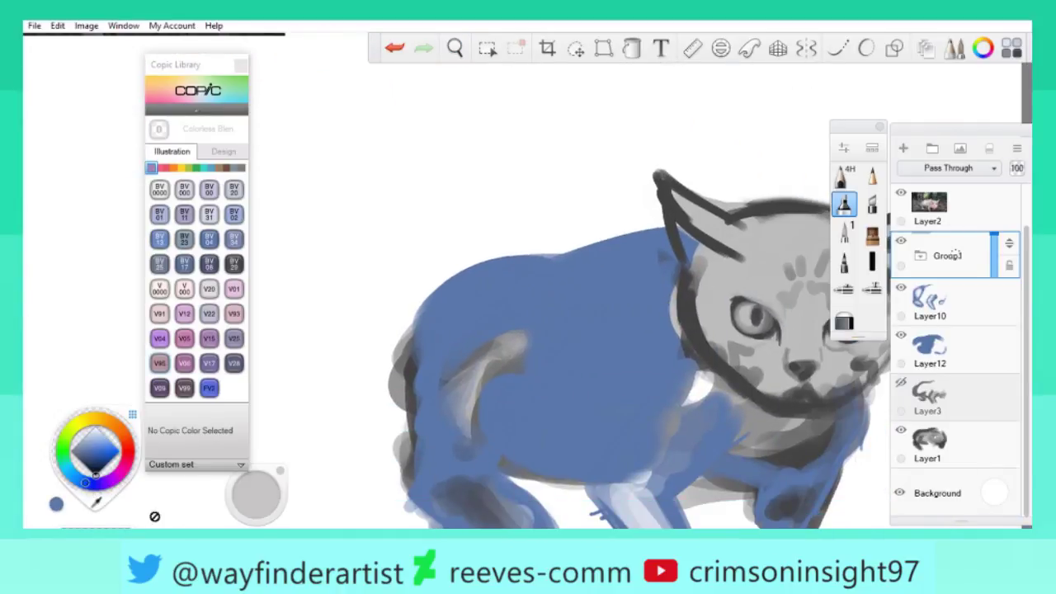
pyautogui.press('e')
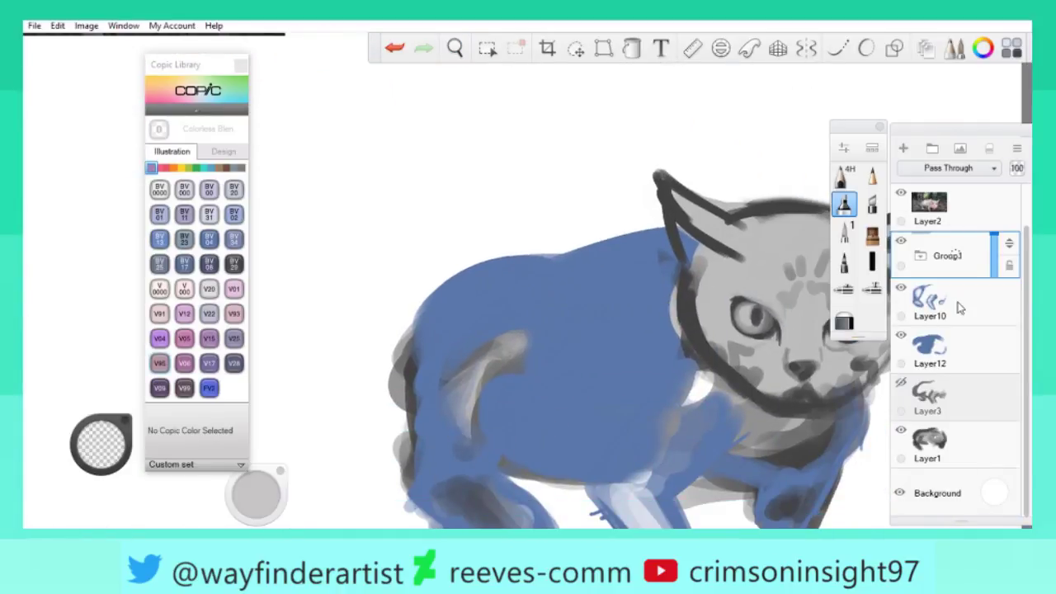
pyautogui.click(949, 348)
pyautogui.moveTo(475, 394); pyautogui.dragTo(499, 388)
pyautogui.moveTo(524, 272); pyautogui.dragTo(505, 370)
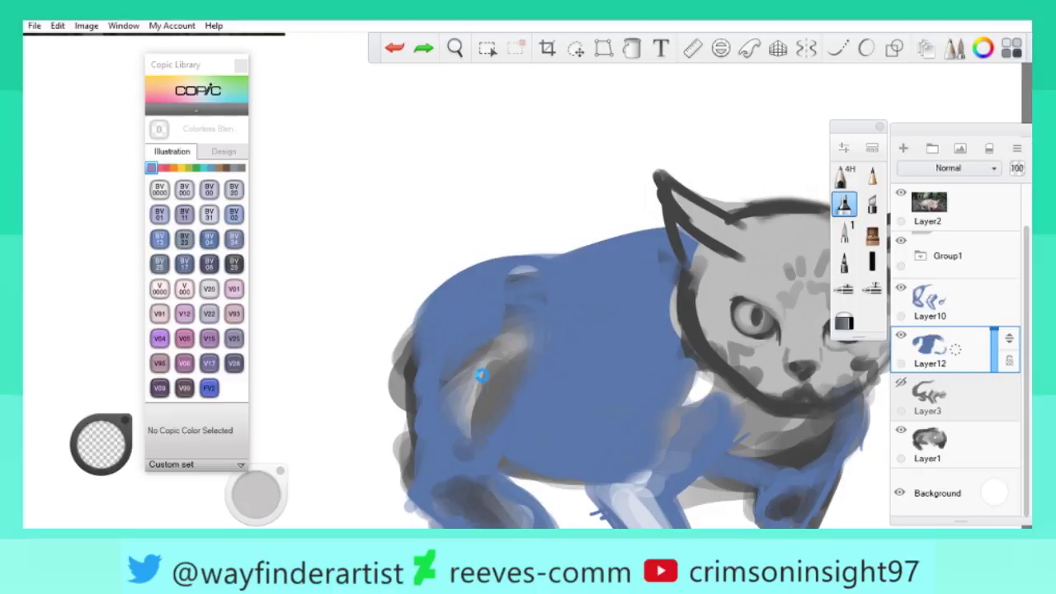
pyautogui.hotkey('ctrl', 'z')
pyautogui.moveTo(507, 309); pyautogui.dragTo(477, 393)
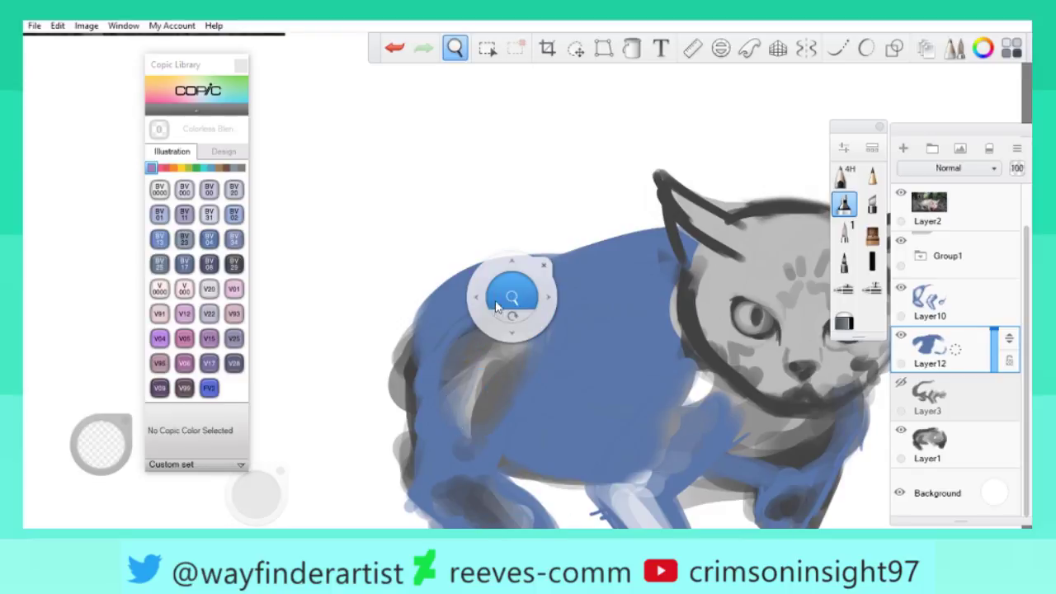
# Erase a soft highlight into the blue along the cat's lower flank toward the shoulder.
pyautogui.scroll(-5, 540, 338)
pyautogui.scroll(5, 551, 348)
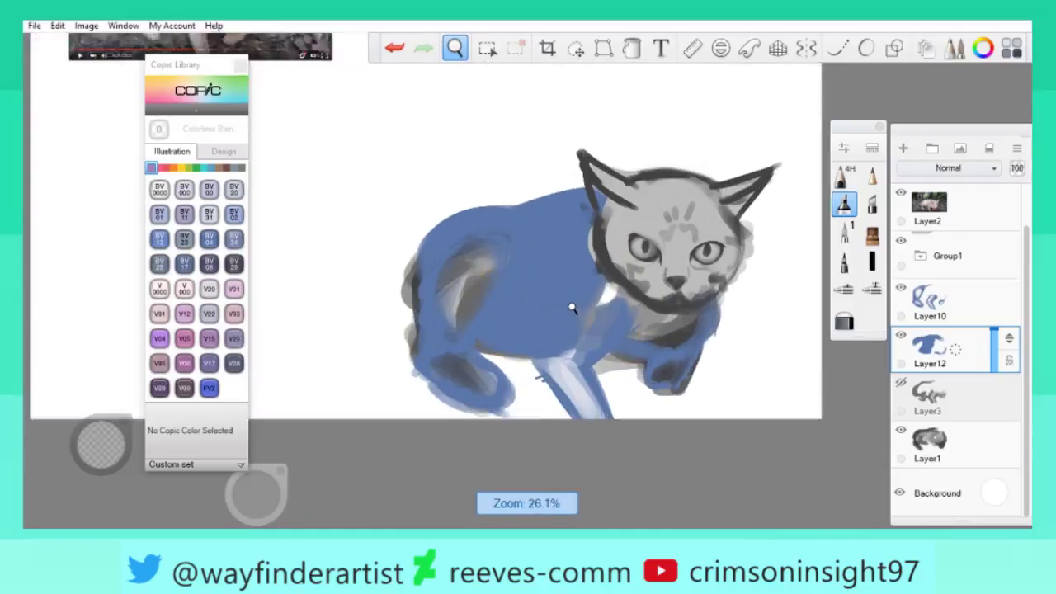
pyautogui.scroll(-2, 588, 353)
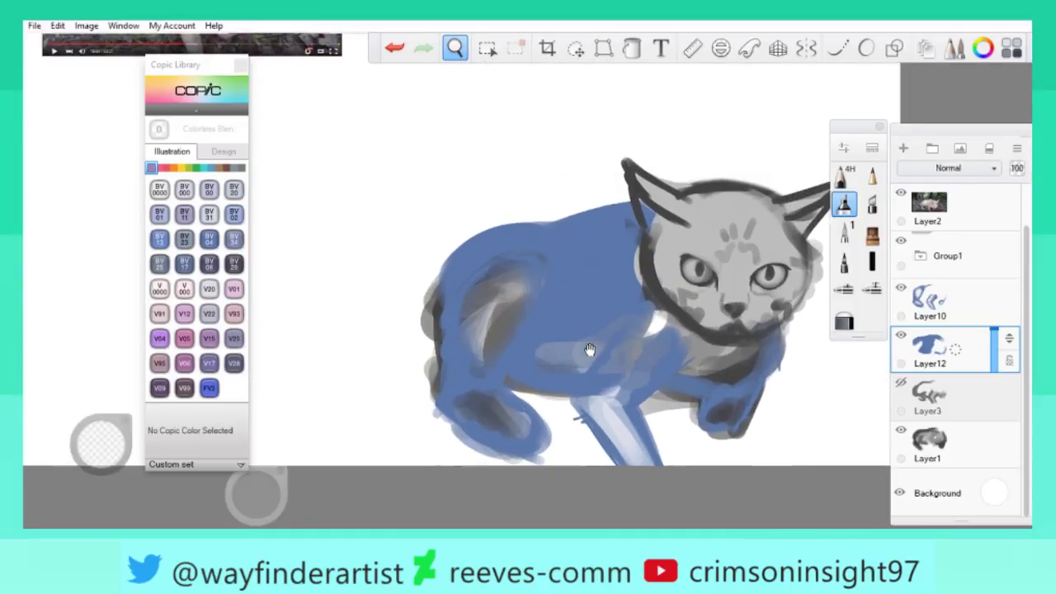
pyautogui.scroll(2, 589, 354)
pyautogui.moveTo(589, 353); pyautogui.dragTo(591, 314)
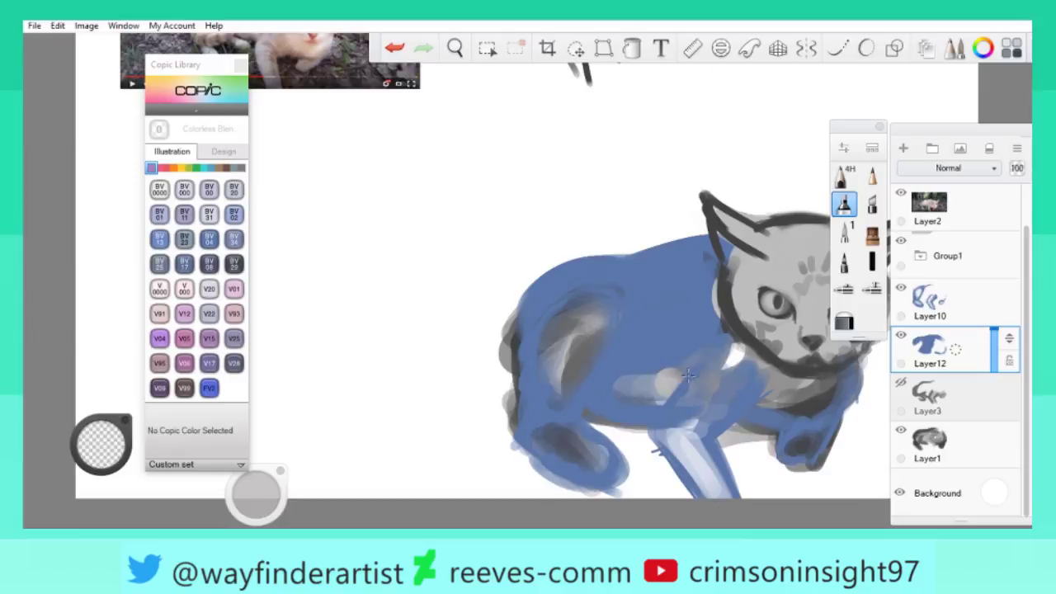
pyautogui.moveTo(728, 364)
pyautogui.mouseDown()
pyautogui.moveTo(626, 362)
pyautogui.moveTo(601, 384)
pyautogui.moveTo(627, 412)
pyautogui.mouseUp()
# Extend and brighten the flank highlight upward, and erase another highlight behind the shoulder.
pyautogui.click(258, 494)
pyautogui.moveTo(734, 437)
pyautogui.mouseDown()
pyautogui.moveTo(645, 339)
pyautogui.moveTo(645, 316)
pyautogui.moveTo(647, 367)
pyautogui.moveTo(673, 347)
pyautogui.mouseUp()
pyautogui.moveTo(704, 308); pyautogui.dragTo(731, 298)
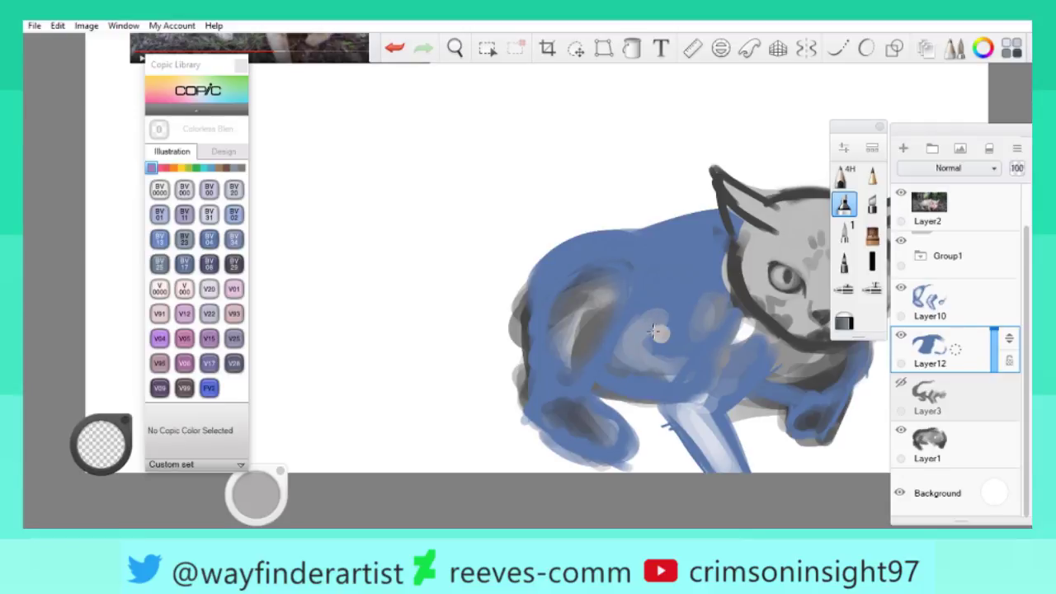
pyautogui.moveTo(653, 332)
pyautogui.mouseDown()
pyautogui.moveTo(668, 351)
pyautogui.moveTo(629, 329)
pyautogui.mouseUp()
pyautogui.moveTo(685, 355); pyautogui.dragTo(647, 337)
pyautogui.hotkey('ctrl', 'z')
pyautogui.hotkey('ctrl', 'z')
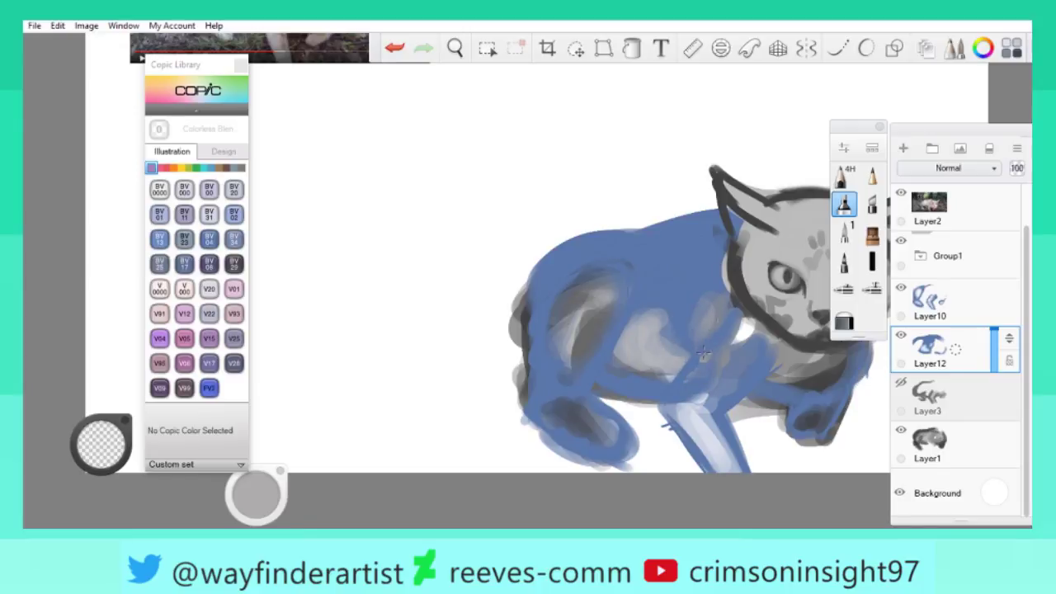
# Check the reference photo and erase a highlight along the upper back behind the head.
pyautogui.moveTo(577, 206); pyautogui.dragTo(830, 502)
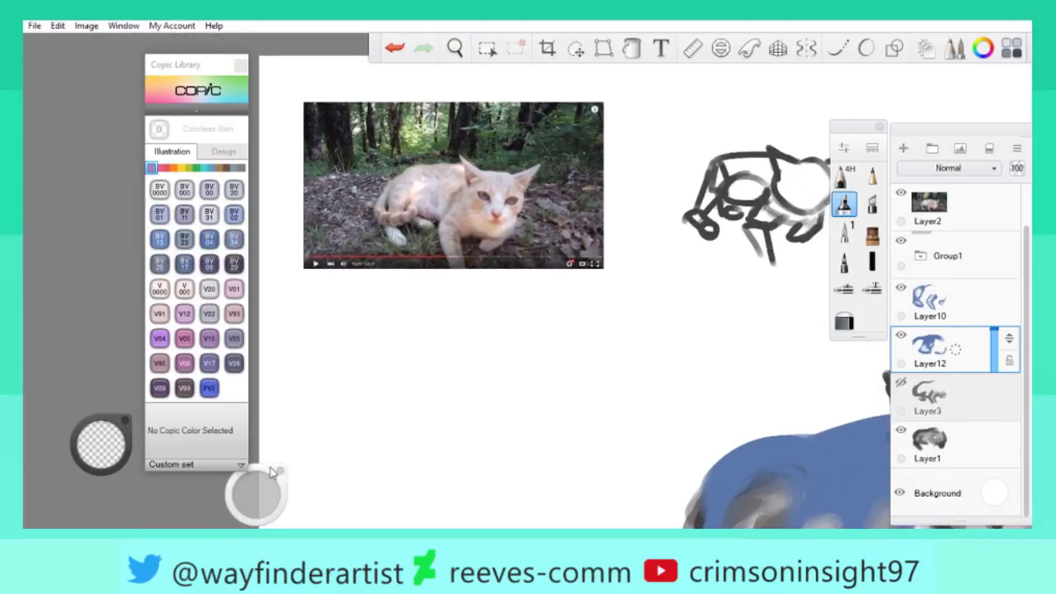
pyautogui.moveTo(671, 431); pyautogui.dragTo(378, 273)
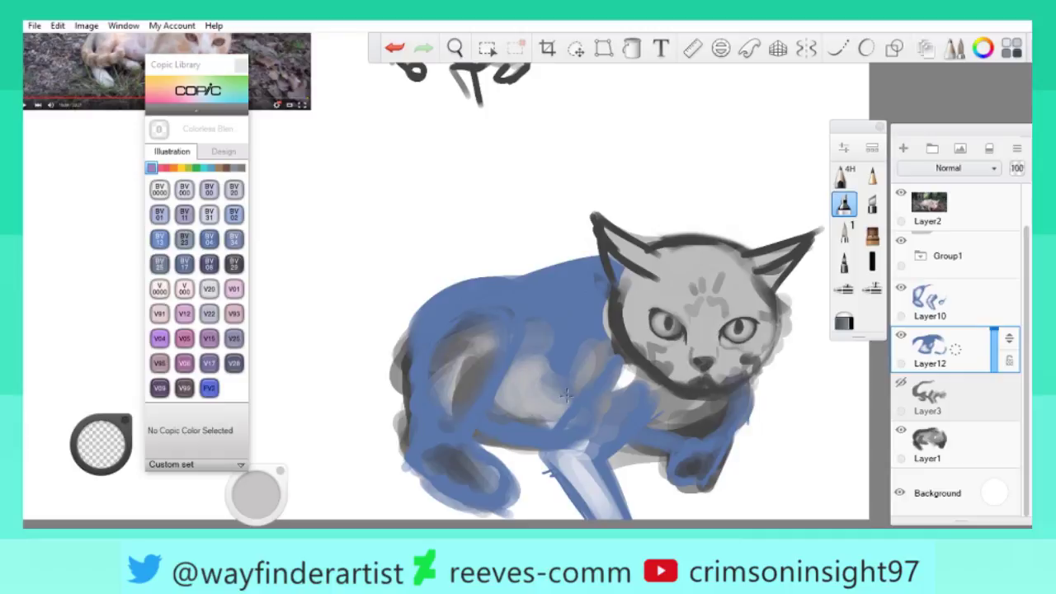
pyautogui.moveTo(536, 284); pyautogui.dragTo(601, 272)
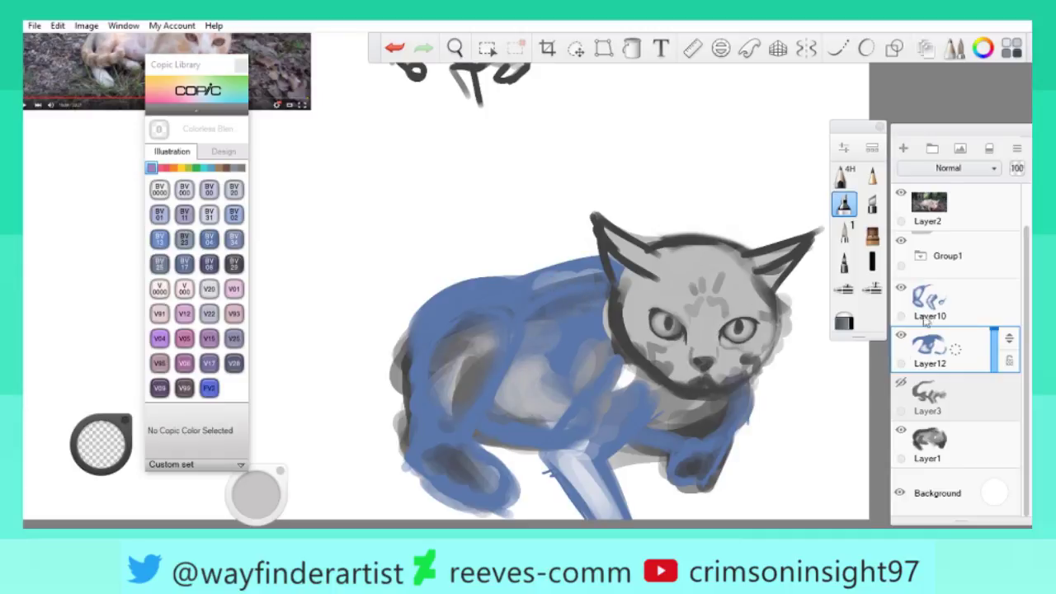
# Add a new layer above Layer10 and paint the tail's curve around the outside of the haunch in BV04 Blue Berry.
pyautogui.click(944, 302)
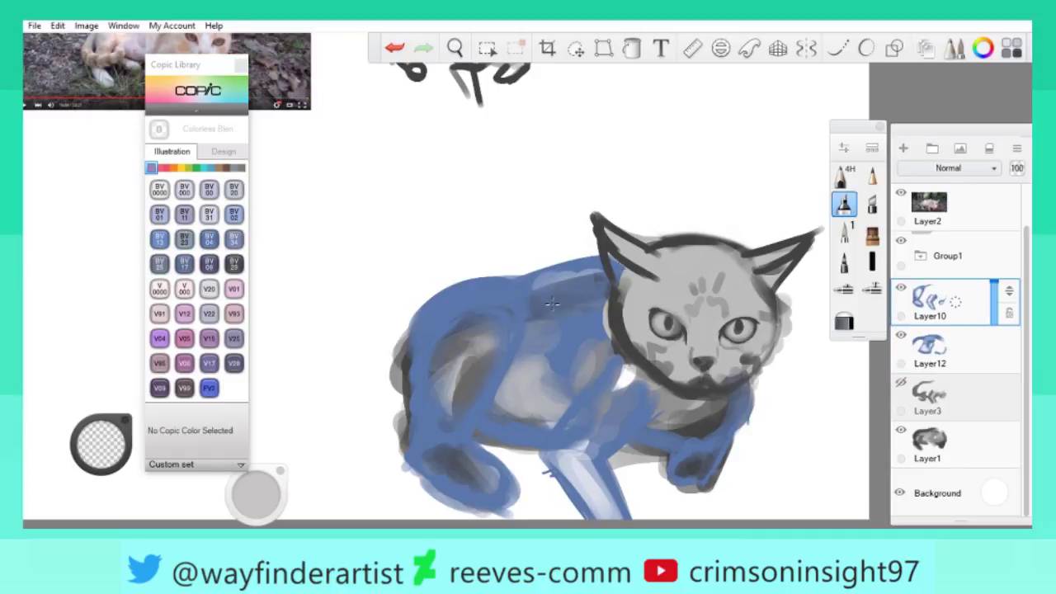
pyautogui.scroll(-5, 507, 318)
pyautogui.scroll(4, 506, 319)
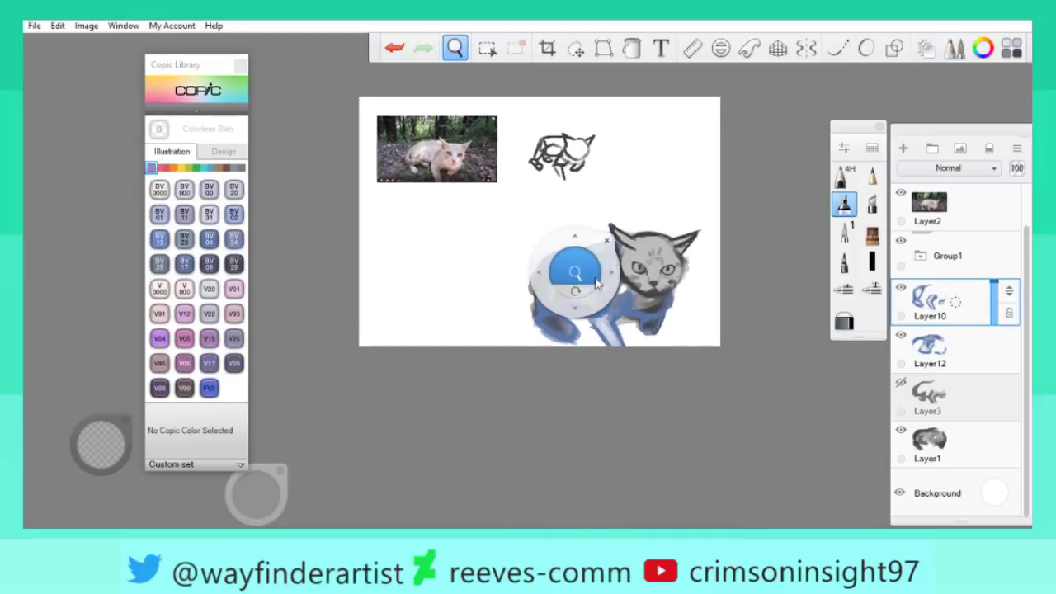
pyautogui.scroll(2, 679, 329)
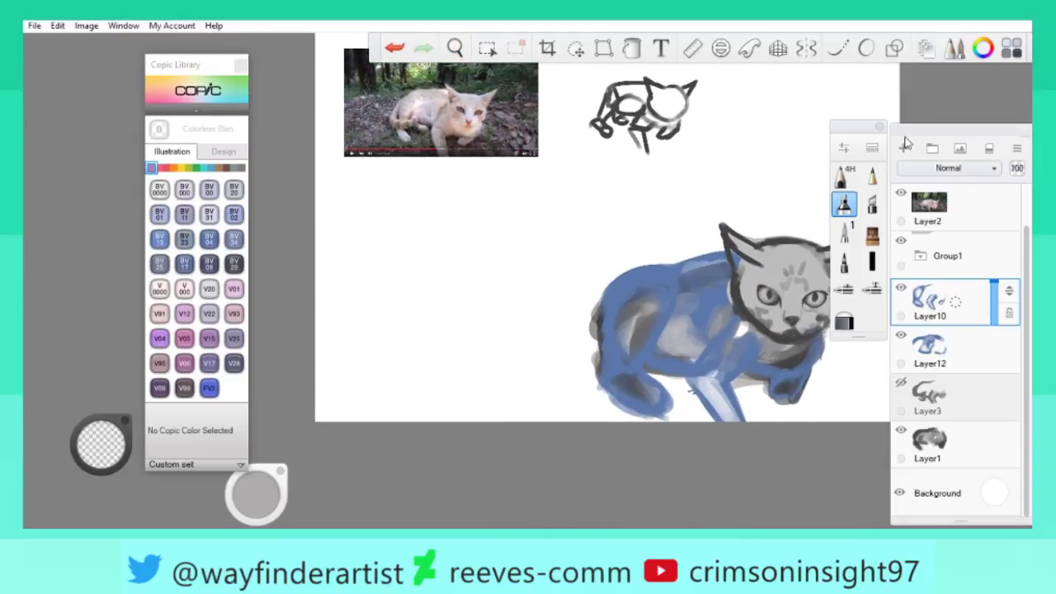
pyautogui.hotkey('ctrl', 'shift', 'n')
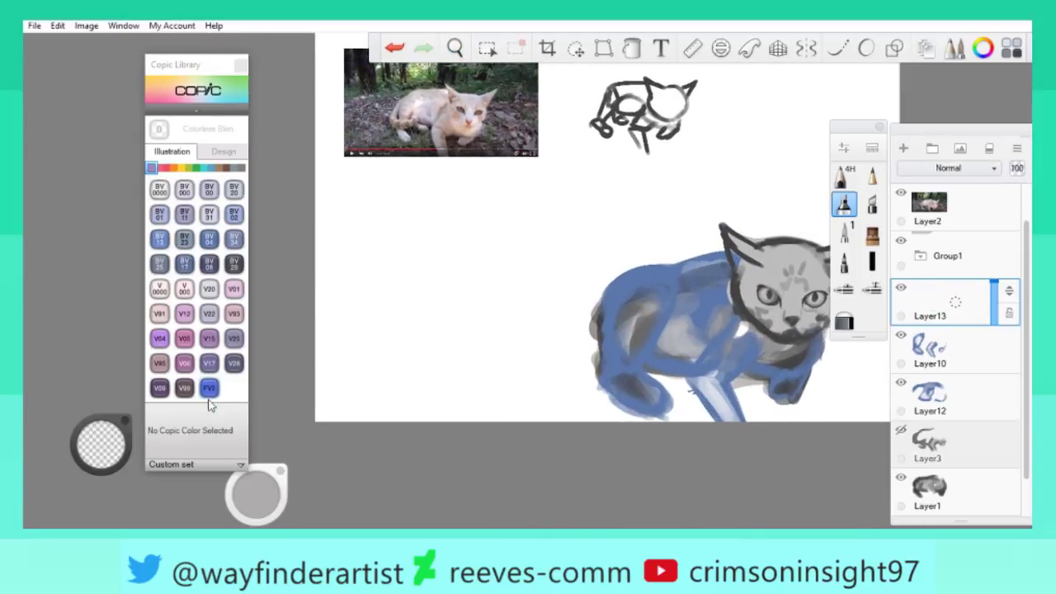
pyautogui.click(209, 238)
pyautogui.scroll(2, 555, 351)
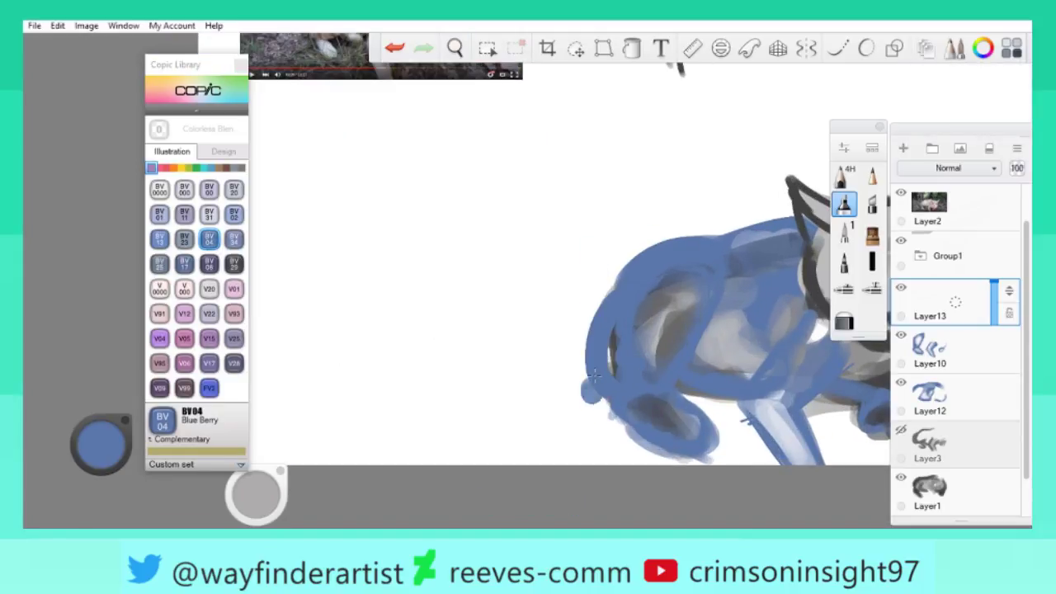
pyautogui.scroll(2, 653, 341)
pyautogui.scroll(2, 585, 299)
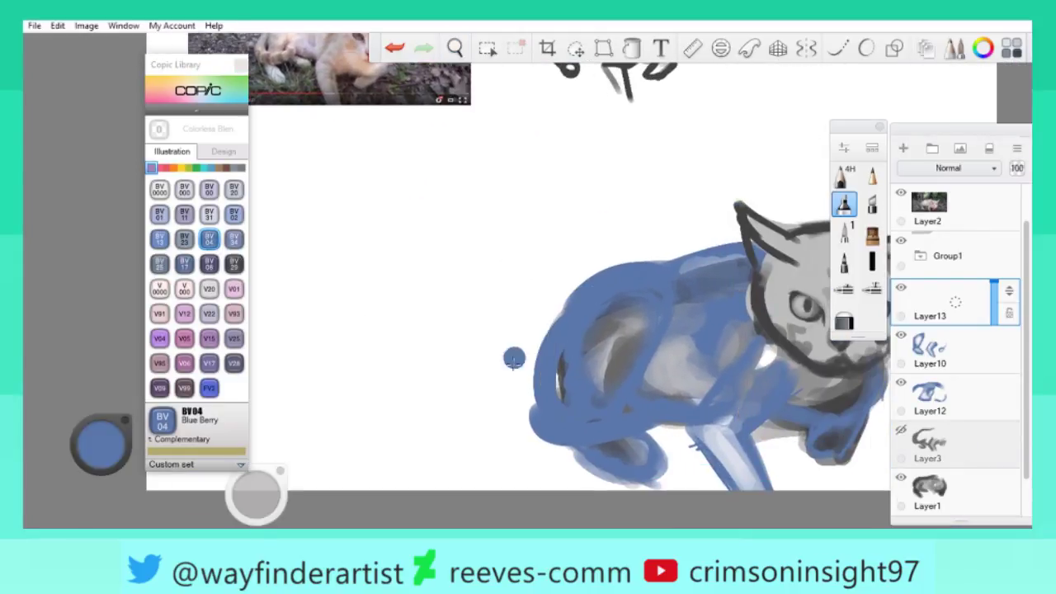
# Fill out the tail as a thick blue band and extend its tip across the base of the haunch.
pyautogui.moveTo(621, 417)
pyautogui.mouseDown()
pyautogui.moveTo(581, 428)
pyautogui.moveTo(579, 350)
pyautogui.mouseUp()
pyautogui.moveTo(628, 310); pyautogui.dragTo(699, 368)
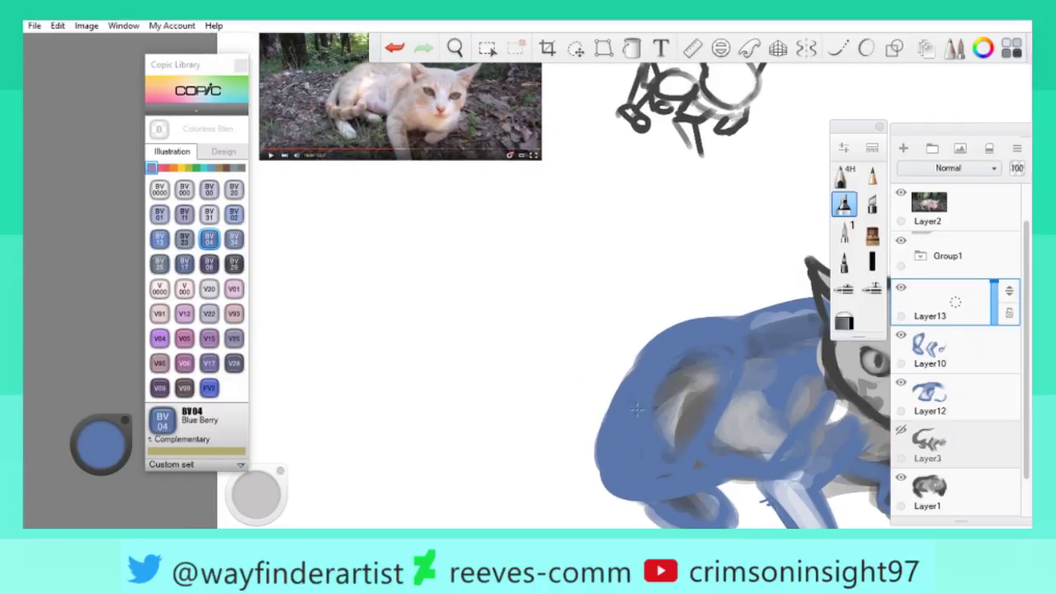
pyautogui.moveTo(636, 409); pyautogui.dragTo(654, 374)
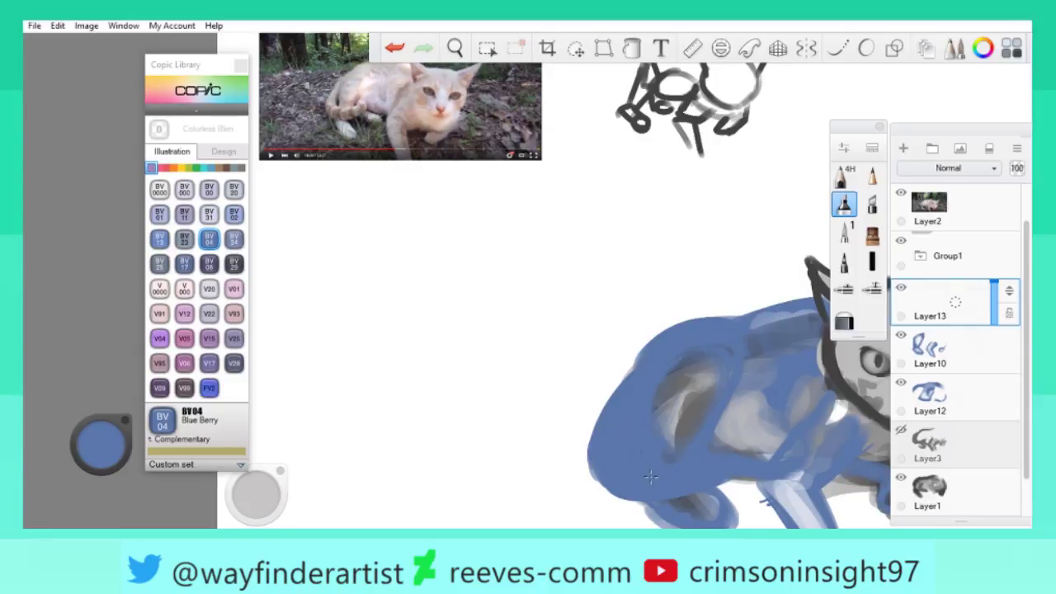
pyautogui.moveTo(749, 425); pyautogui.dragTo(663, 433)
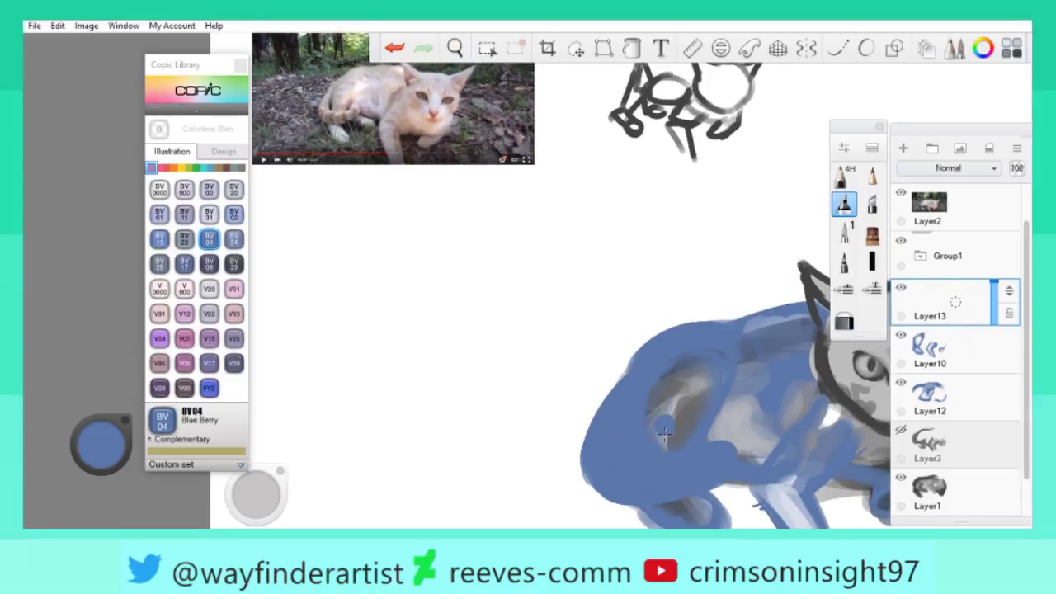
# Hide Layer1 and erase highlights into the tail's outer curve and along its lower part with the transparent color.
pyautogui.click(91, 466)
pyautogui.click(55, 499)
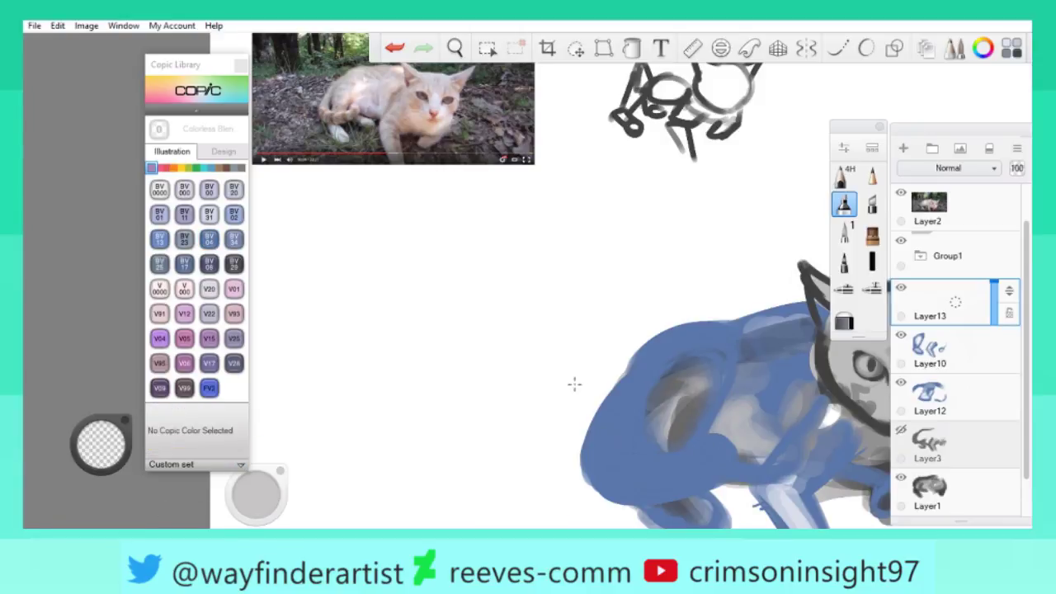
pyautogui.moveTo(624, 415); pyautogui.dragTo(603, 349)
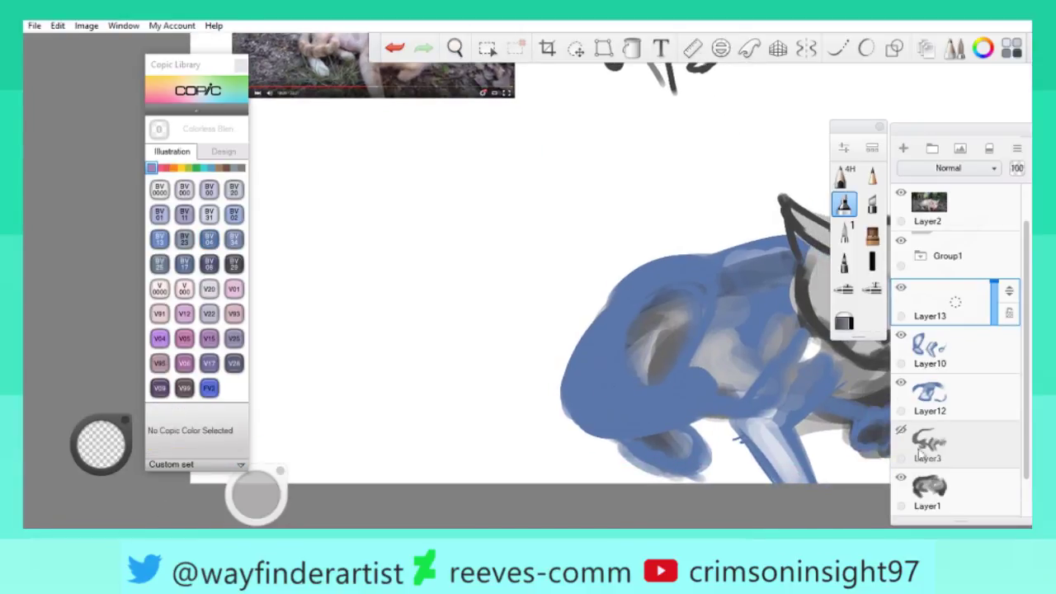
pyautogui.click(900, 482)
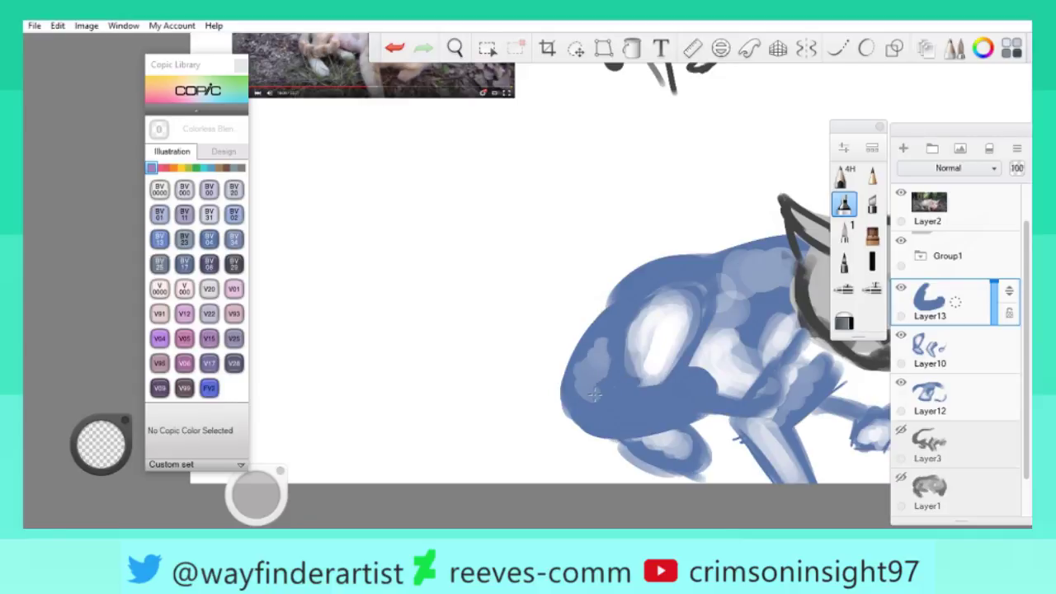
pyautogui.moveTo(601, 324); pyautogui.dragTo(624, 350)
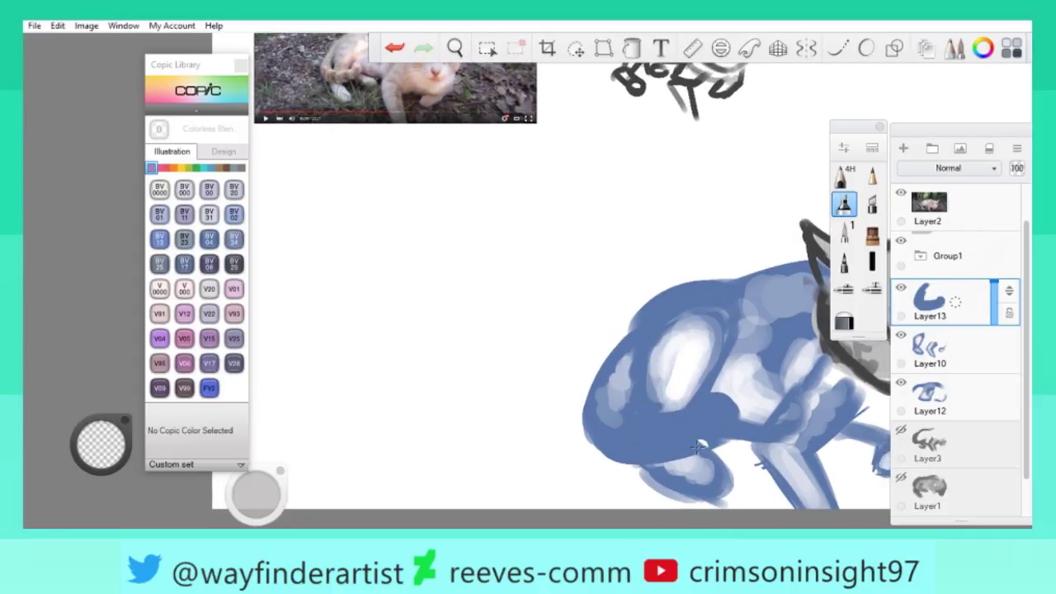
pyautogui.moveTo(637, 419); pyautogui.dragTo(722, 399)
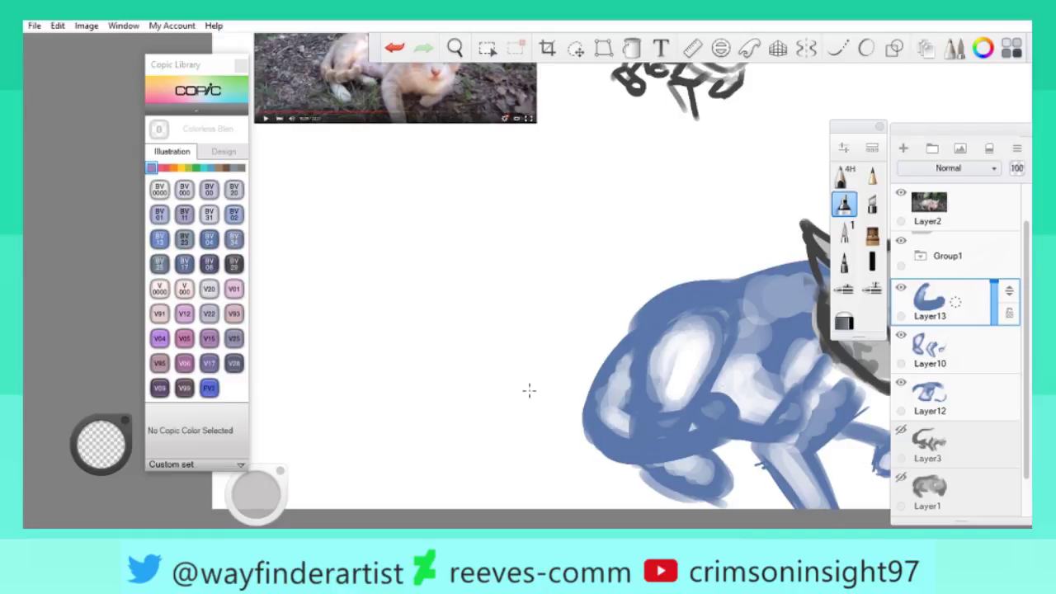
# Undo the last erasing strokes on the tail and erase a highlight along its outer curve again.
pyautogui.moveTo(626, 375); pyautogui.dragTo(630, 360)
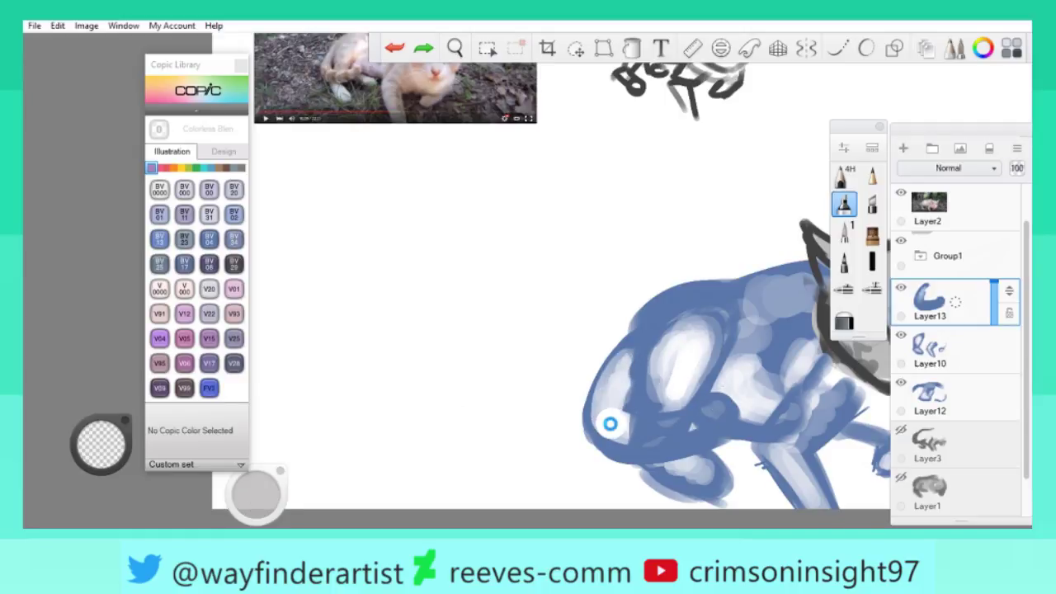
pyautogui.hotkey('ctrl', 'z')
pyautogui.hotkey('ctrl', 'z')
pyautogui.hotkey('ctrl', 'z')
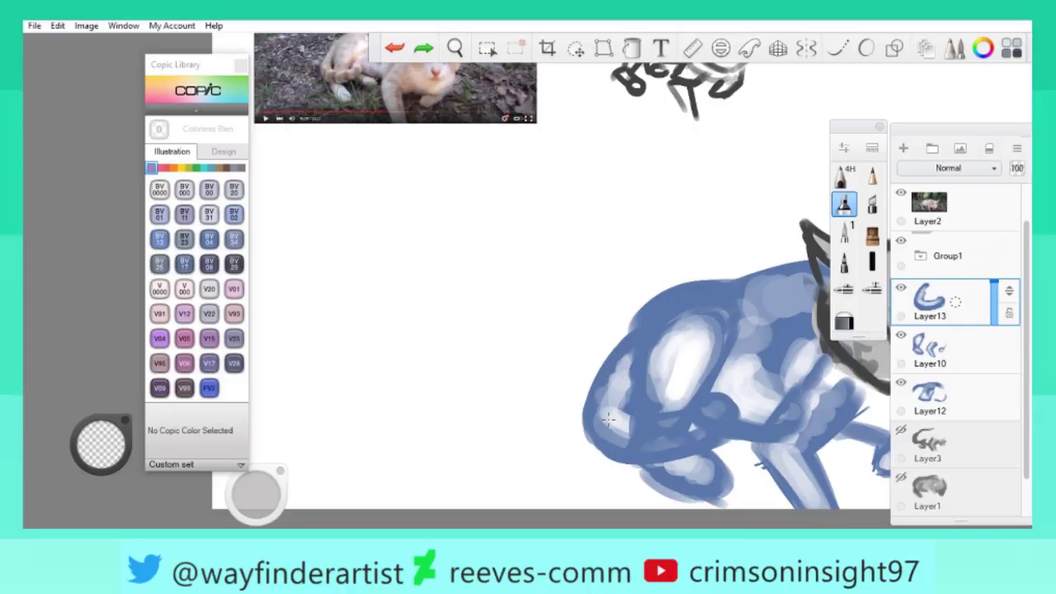
pyautogui.moveTo(607, 419); pyautogui.dragTo(627, 346)
pyautogui.scroll(-3, 636, 325)
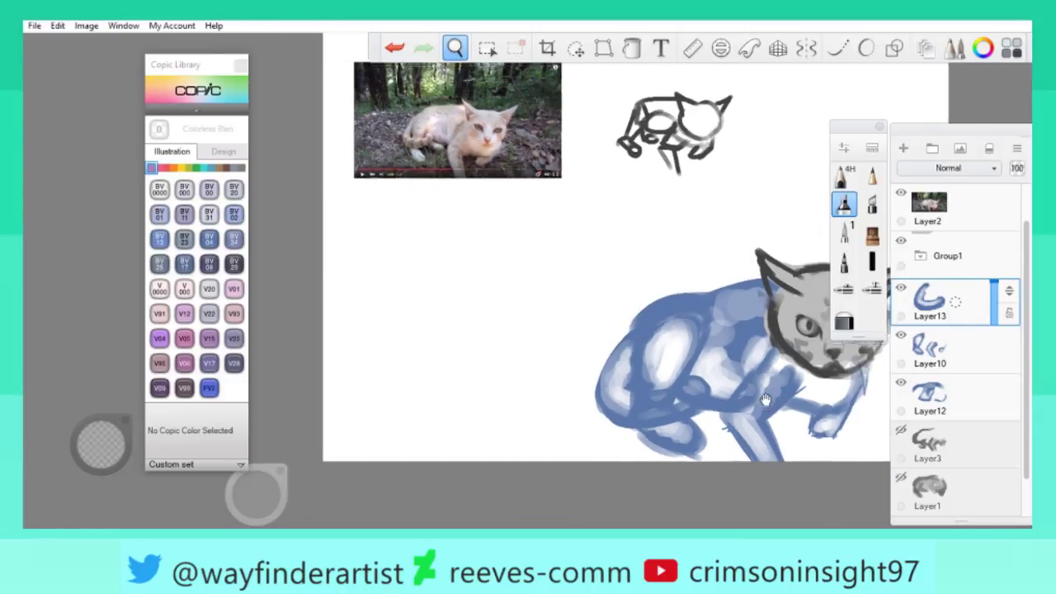
# Add a new layer above Layer10 and paint white behind the tail's lower part, undoing the stray stroke.
pyautogui.scroll(5, 658, 399)
pyautogui.click(938, 346)
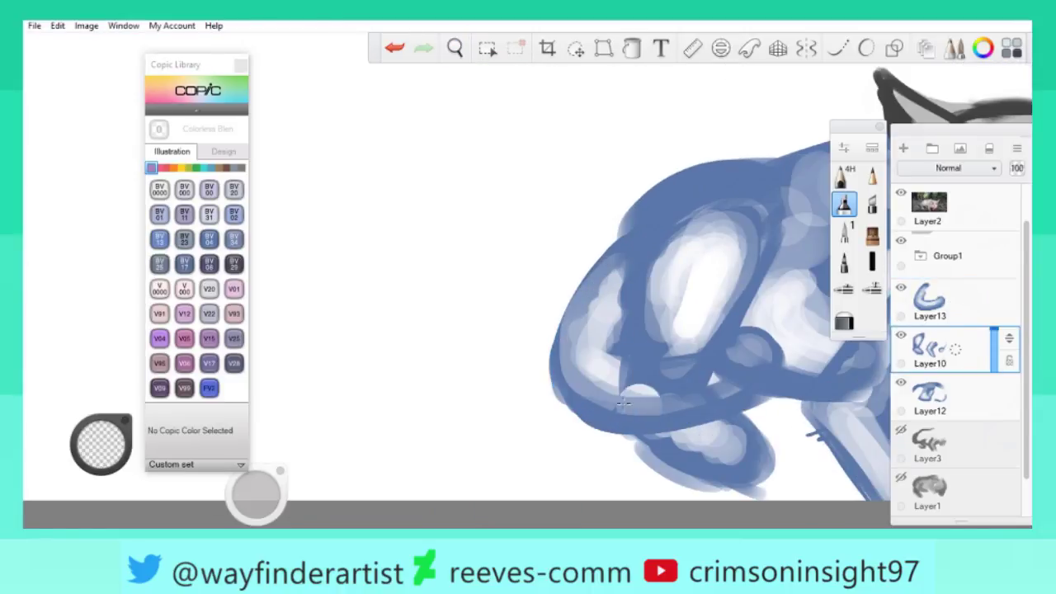
pyautogui.click(91, 457)
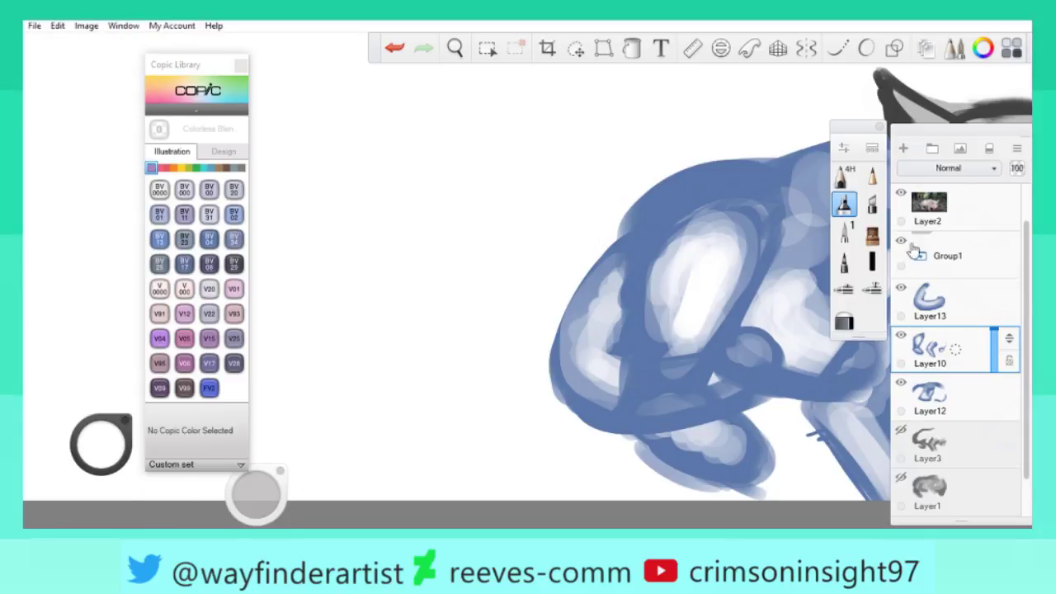
pyautogui.click(902, 148)
pyautogui.moveTo(598, 399)
pyautogui.mouseDown()
pyautogui.moveTo(701, 367)
pyautogui.moveTo(726, 372)
pyautogui.moveTo(734, 362)
pyautogui.mouseUp()
pyautogui.hotkey('ctrl', 'z')
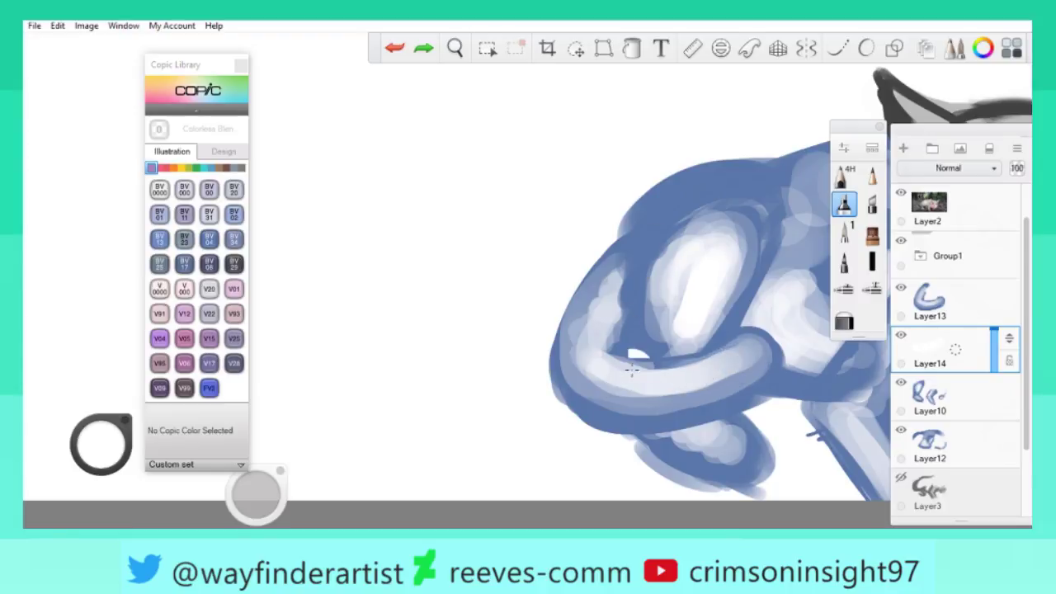
# Add a new layer above the reference photo in Layer2 and make it the active layer.
pyautogui.press('space')
pyautogui.moveTo(578, 323)
pyautogui.mouseDown()
pyautogui.moveTo(553, 306)
pyautogui.moveTo(778, 376)
pyautogui.moveTo(537, 294)
pyautogui.moveTo(641, 229)
pyautogui.moveTo(627, 235)
pyautogui.moveTo(779, 428)
pyautogui.mouseUp()
pyautogui.moveTo(811, 365); pyautogui.dragTo(745, 372)
pyautogui.click(532, 324)
pyautogui.moveTo(532, 324); pyautogui.dragTo(555, 326)
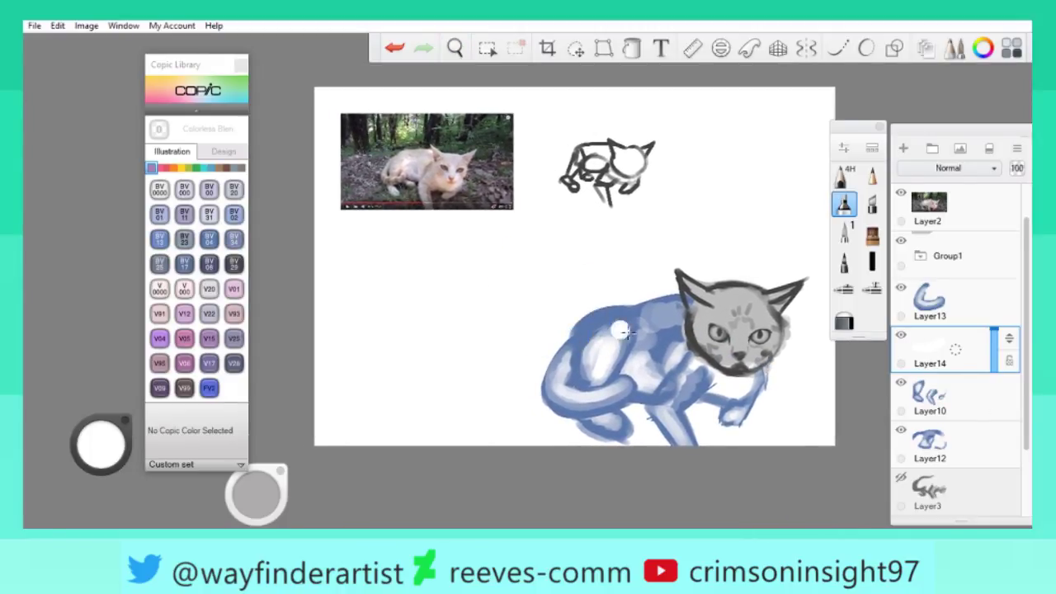
pyautogui.moveTo(598, 255); pyautogui.dragTo(901, 332)
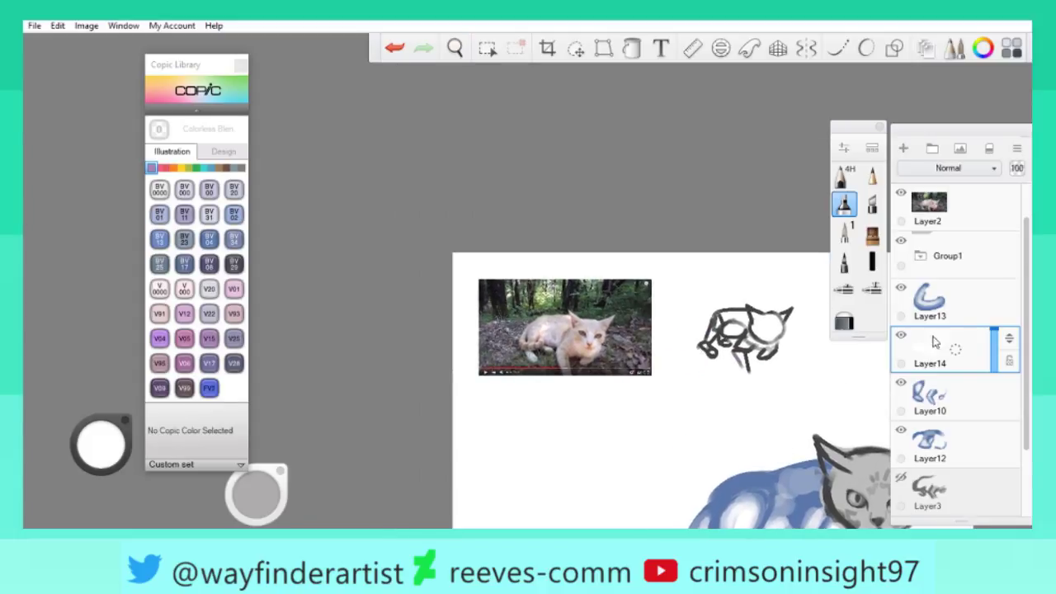
pyautogui.click(939, 243)
pyautogui.click(926, 216)
pyautogui.click(902, 147)
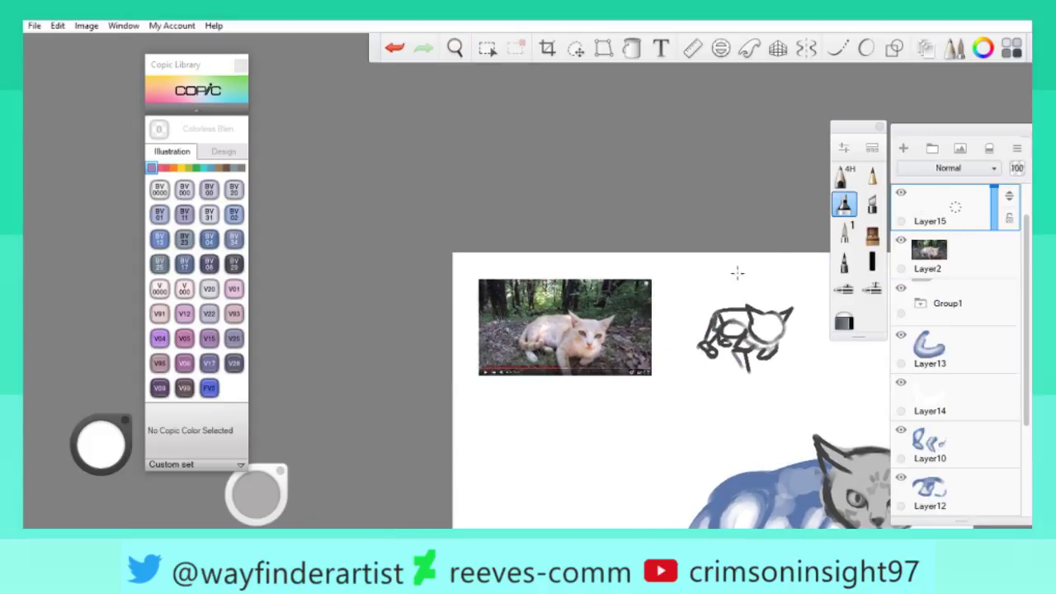
pyautogui.click(957, 306)
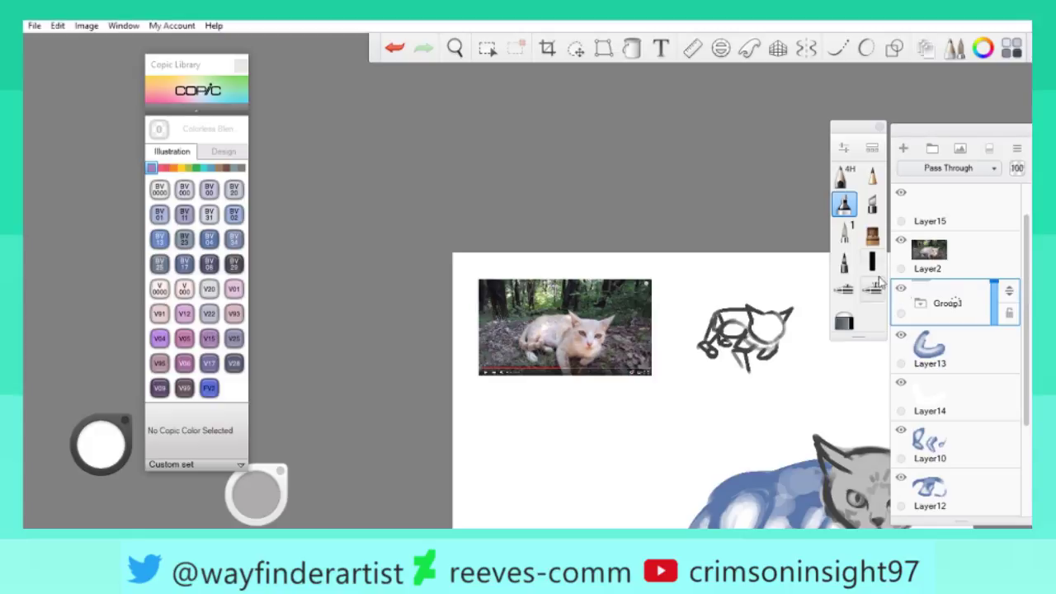
pyautogui.click(923, 227)
# Pick BV04 Blue Berry, adjust the brush size and trace the rim of the photo cat's left-hand eye.
pyautogui.click(99, 444)
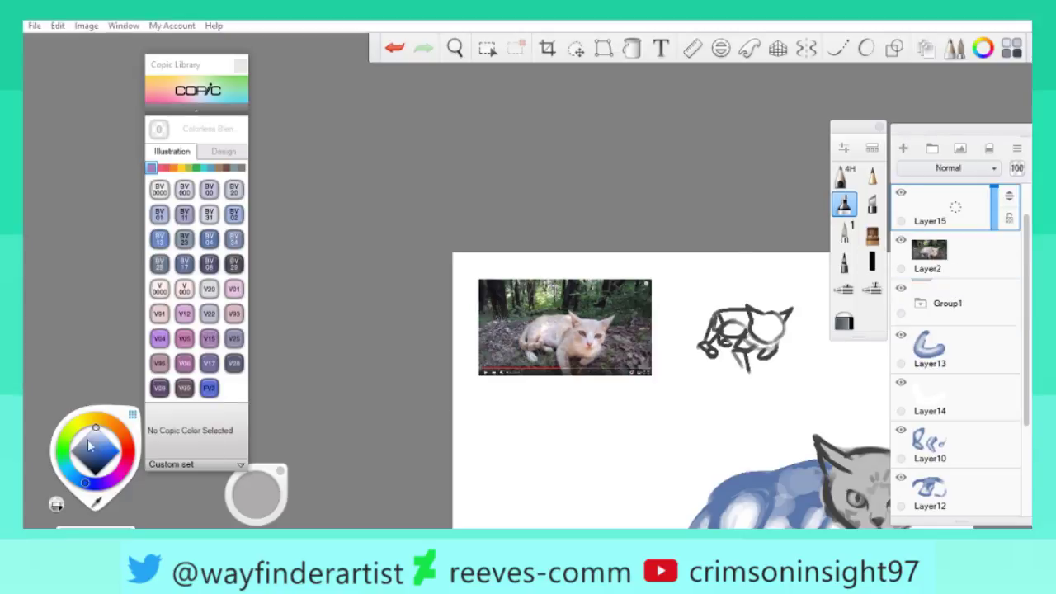
pyautogui.click(208, 238)
pyautogui.moveTo(255, 490); pyautogui.dragTo(267, 509)
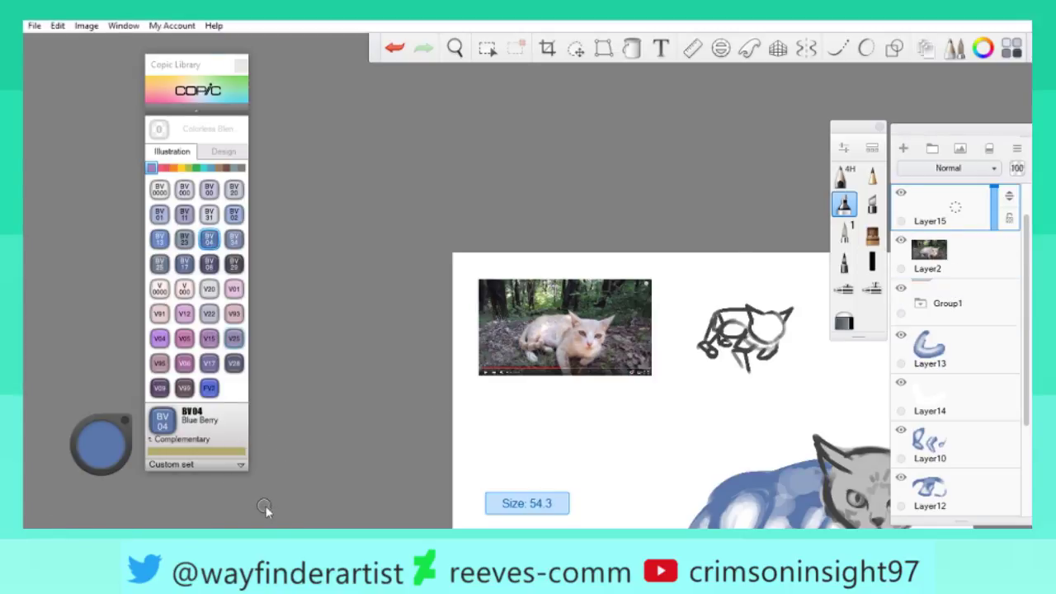
pyautogui.scroll(10, 564, 330)
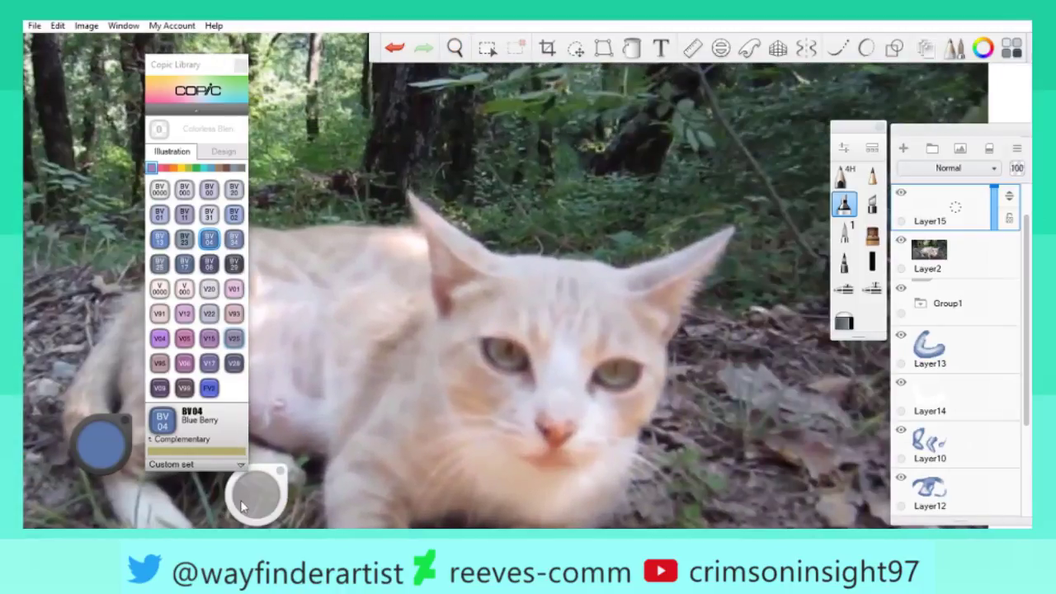
pyautogui.moveTo(252, 491); pyautogui.dragTo(267, 498)
pyautogui.press('space')
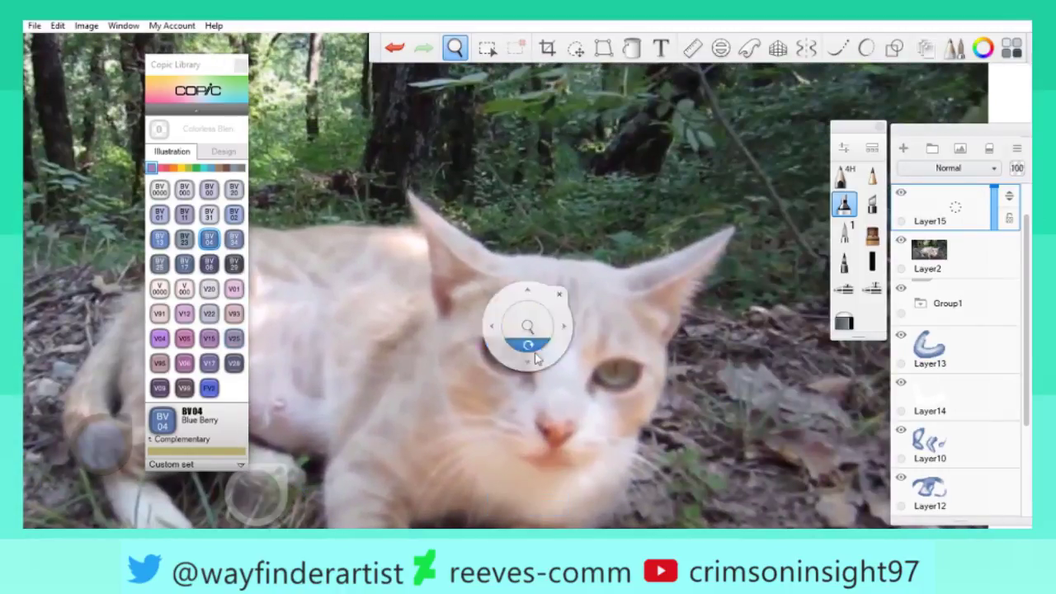
pyautogui.moveTo(532, 330); pyautogui.dragTo(555, 323)
pyautogui.moveTo(448, 314)
pyautogui.mouseDown()
pyautogui.moveTo(437, 342)
pyautogui.moveTo(515, 351)
pyautogui.moveTo(530, 373)
pyautogui.mouseUp()
pyautogui.hotkey('ctrl', 'z')
pyautogui.moveTo(450, 284)
pyautogui.mouseDown()
pyautogui.moveTo(509, 323)
pyautogui.moveTo(420, 253)
pyautogui.mouseUp()
# Trace the upper and lower rims of the photo cat's right-hand eye in blue.
pyautogui.moveTo(559, 349); pyautogui.dragTo(578, 297)
pyautogui.hotkey('ctrl', 'z')
pyautogui.hotkey('ctrl', 'y')
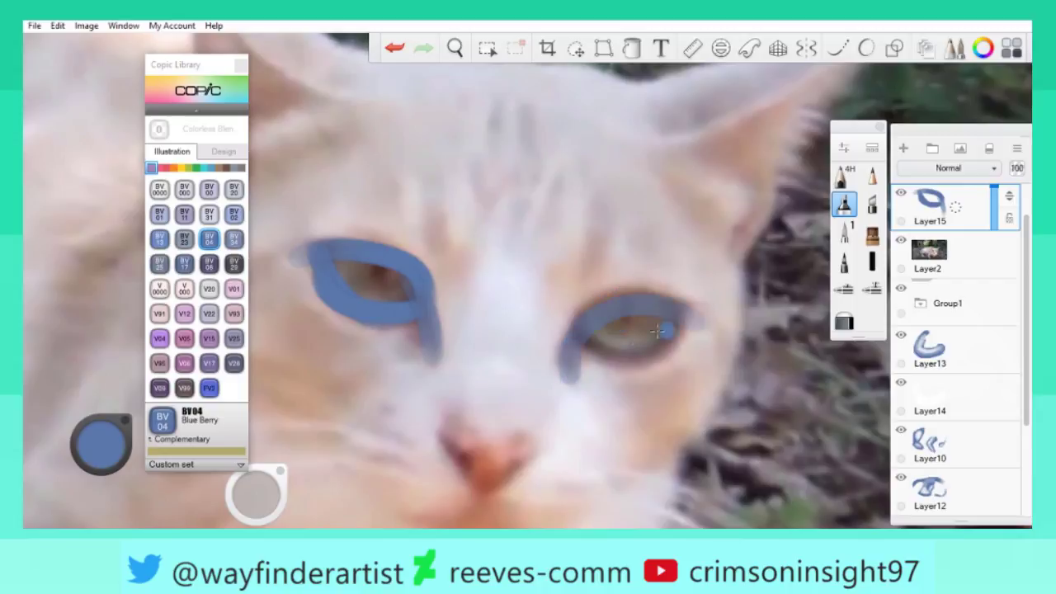
pyautogui.moveTo(575, 335); pyautogui.dragTo(689, 334)
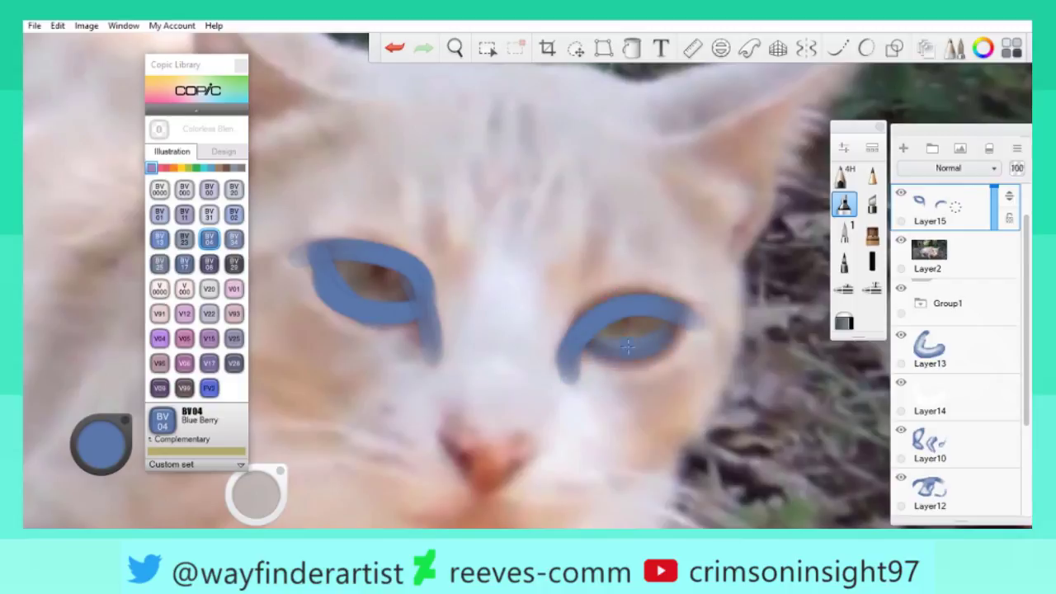
# Fill in the photo cat's nose and trace the nose bridge, mouth and muzzle curves in blue.
pyautogui.click(523, 429)
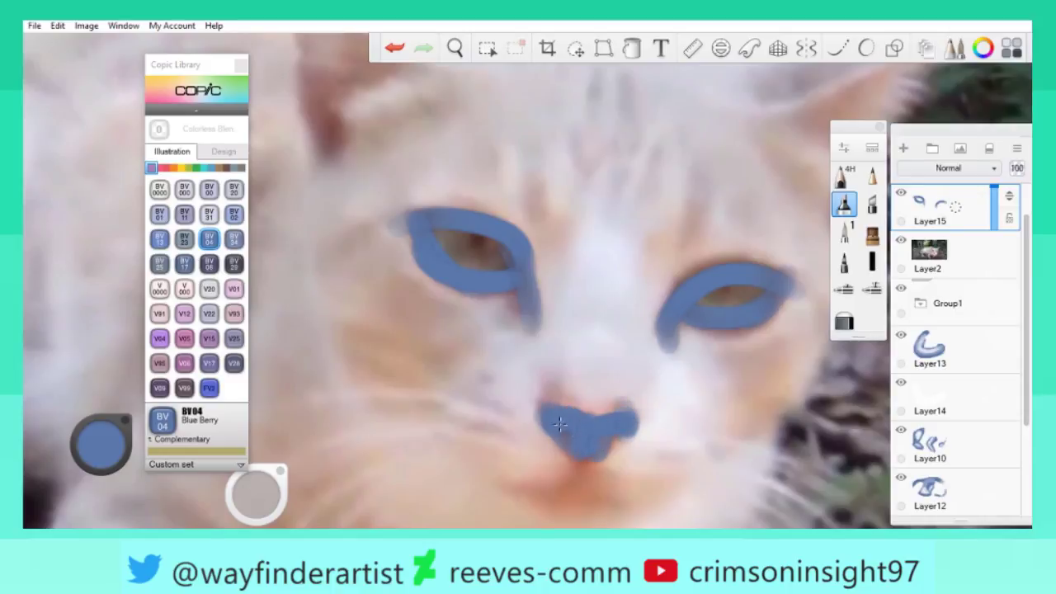
pyautogui.moveTo(538, 416); pyautogui.dragTo(546, 318)
pyautogui.moveTo(591, 368); pyautogui.dragTo(620, 306)
pyautogui.moveTo(484, 372)
pyautogui.mouseDown()
pyautogui.moveTo(558, 378)
pyautogui.moveTo(547, 407)
pyautogui.moveTo(557, 413)
pyautogui.moveTo(626, 394)
pyautogui.moveTo(705, 401)
pyautogui.moveTo(747, 389)
pyautogui.mouseUp()
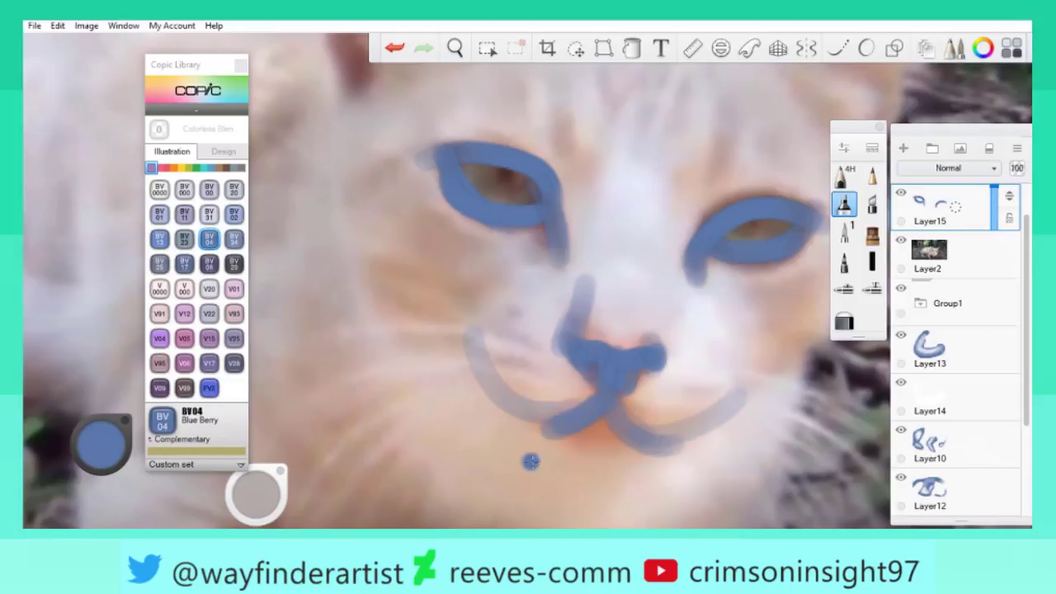
pyautogui.hscroll(-3, 534, 347)
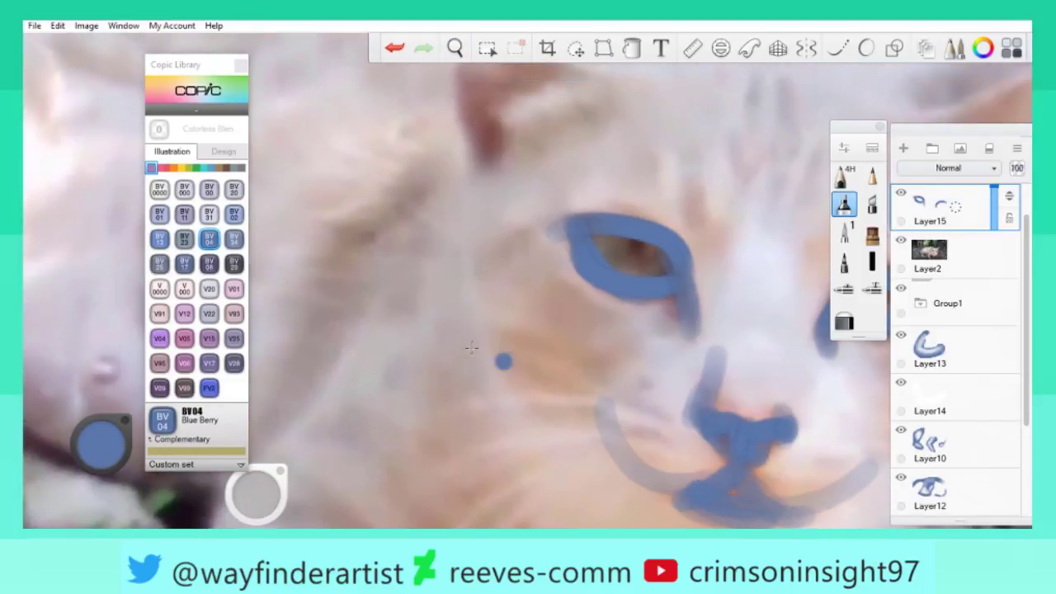
# Trace the photo cat's left-hand cheek curve and add the short forehead stripes in blue.
pyautogui.moveTo(474, 373); pyautogui.dragTo(536, 227)
pyautogui.press('space')
pyautogui.moveTo(671, 325)
pyautogui.mouseDown()
pyautogui.moveTo(542, 404)
pyautogui.moveTo(479, 189)
pyautogui.mouseUp()
pyautogui.moveTo(577, 187); pyautogui.dragTo(610, 223)
pyautogui.moveTo(627, 165); pyautogui.dragTo(631, 235)
# Trace the inner edges of both of the photo cat's ears in blue.
pyautogui.press('space')
pyautogui.moveTo(532, 177)
pyautogui.mouseDown()
pyautogui.moveTo(461, 147)
pyautogui.moveTo(610, 264)
pyautogui.mouseUp()
pyautogui.press('space')
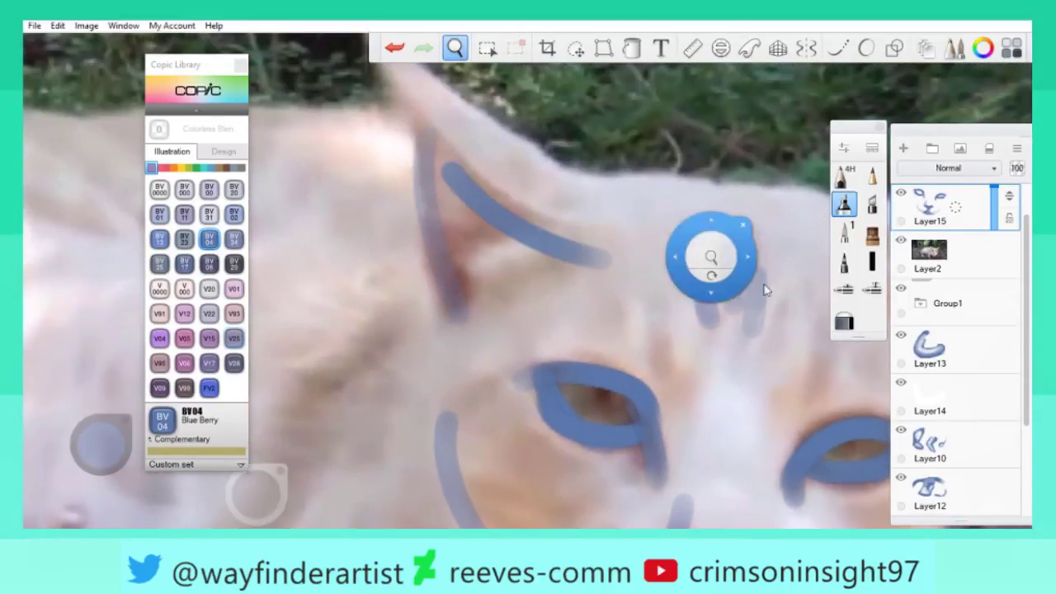
pyautogui.moveTo(671, 248); pyautogui.dragTo(585, 165)
pyautogui.moveTo(493, 224)
pyautogui.mouseDown()
pyautogui.moveTo(640, 151)
pyautogui.moveTo(602, 305)
pyautogui.mouseUp()
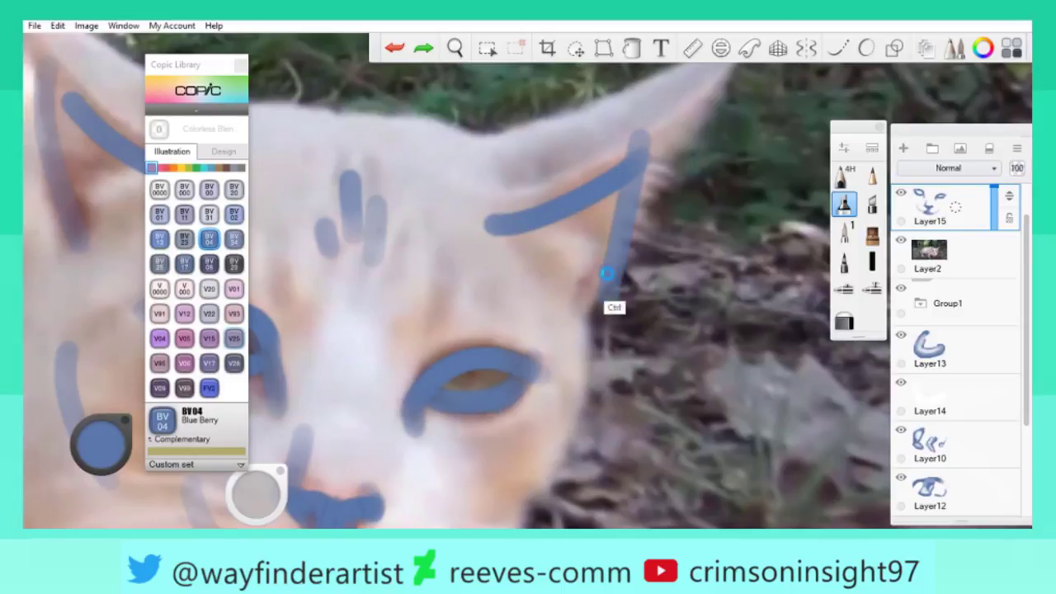
pyautogui.press('Home')
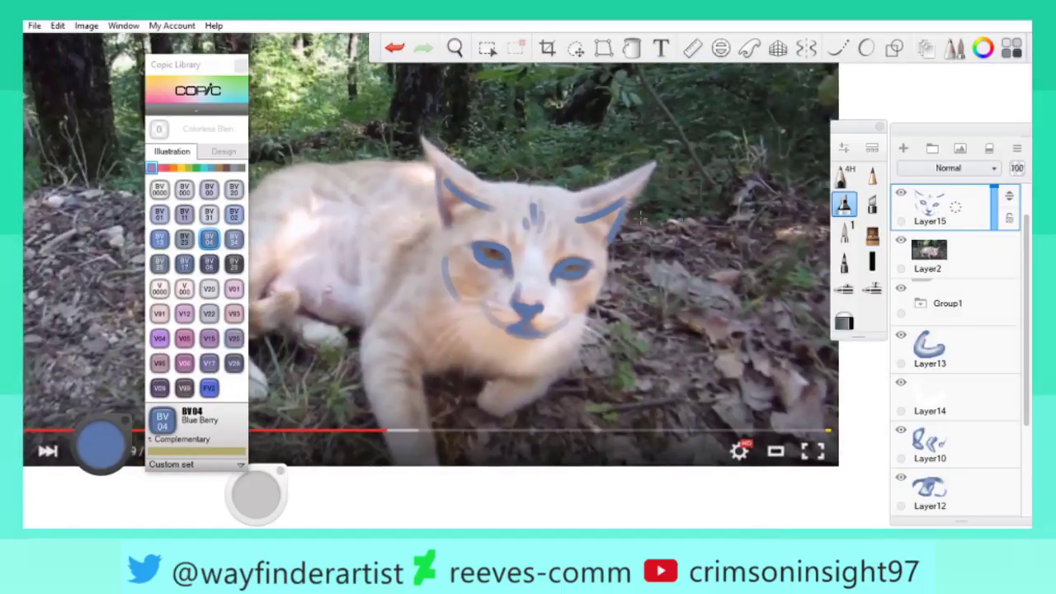
pyautogui.scroll(3, 589, 274)
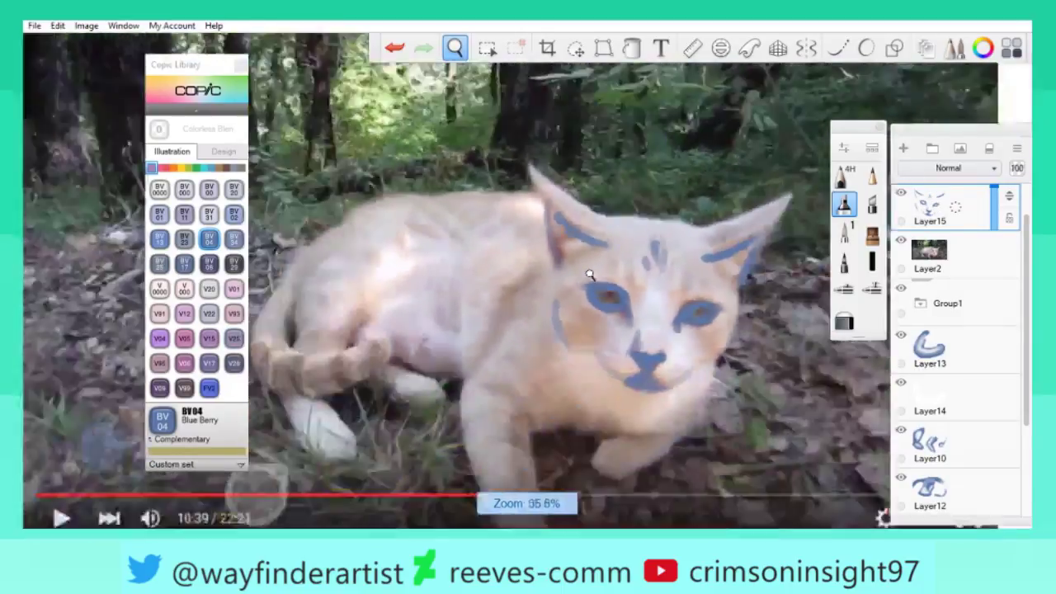
# Move the traced blue face off the reference photo and enlarge it just above the grey cat head.
pyautogui.scroll(-4, 589, 274)
pyautogui.press('space')
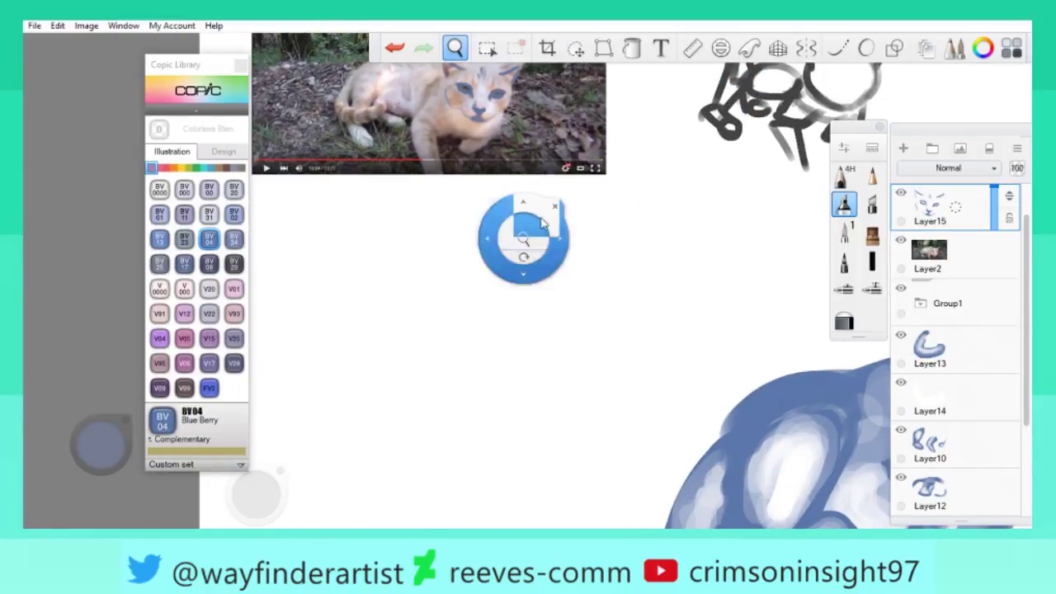
pyautogui.moveTo(542, 222); pyautogui.dragTo(396, 254)
pyautogui.click(575, 48)
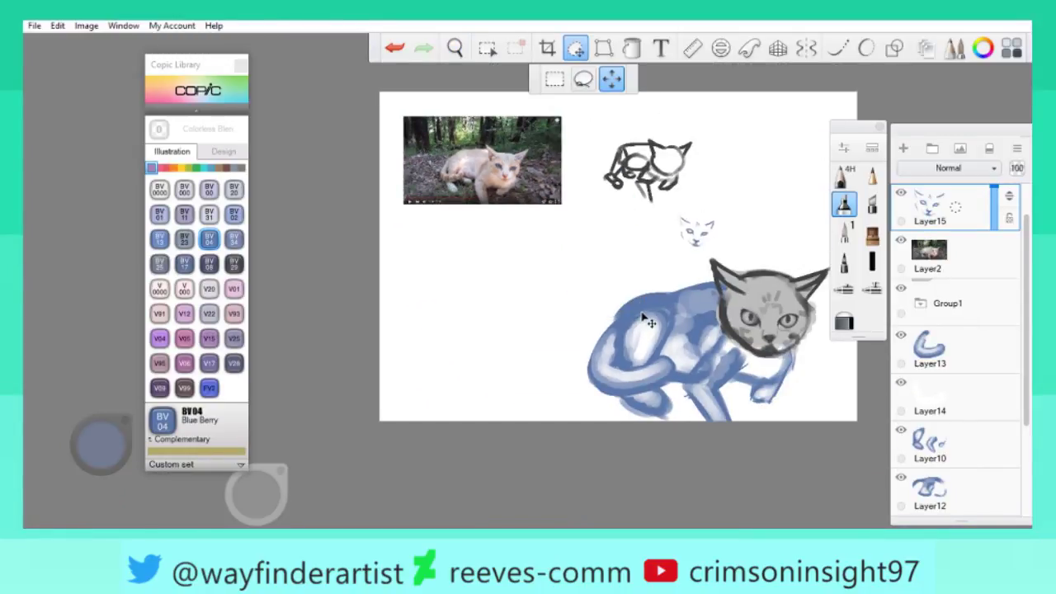
pyautogui.moveTo(739, 334)
pyautogui.mouseDown()
pyautogui.moveTo(829, 367)
pyautogui.moveTo(779, 330)
pyautogui.moveTo(767, 248)
pyautogui.moveTo(824, 260)
pyautogui.moveTo(589, 336)
pyautogui.moveTo(749, 310)
pyautogui.mouseUp()
pyautogui.press('Return')
pyautogui.scroll(3, 783, 284)
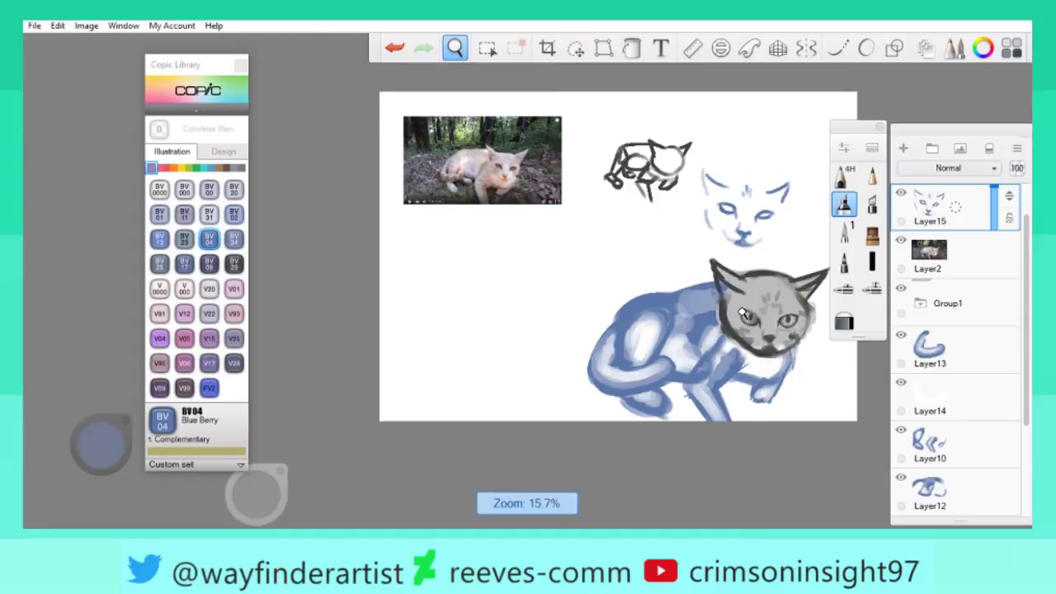
# Lasso the grey head's left-hand eye on Layer8 in Group1 and rotate it to follow the traced face.
pyautogui.click(918, 320)
pyautogui.scroll(-3, 547, 388)
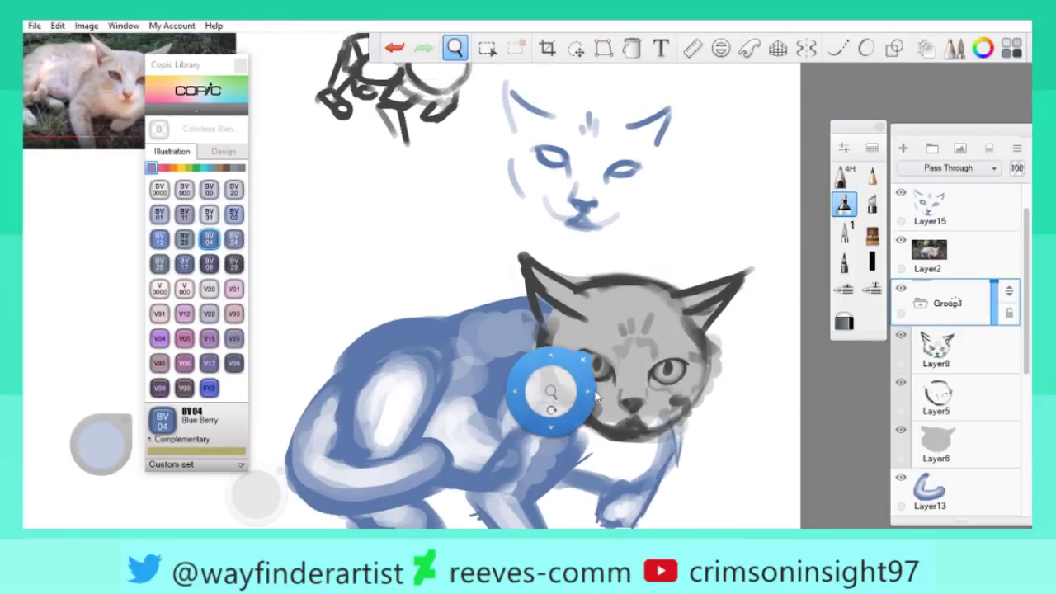
pyautogui.scroll(3, 546, 389)
pyautogui.click(928, 351)
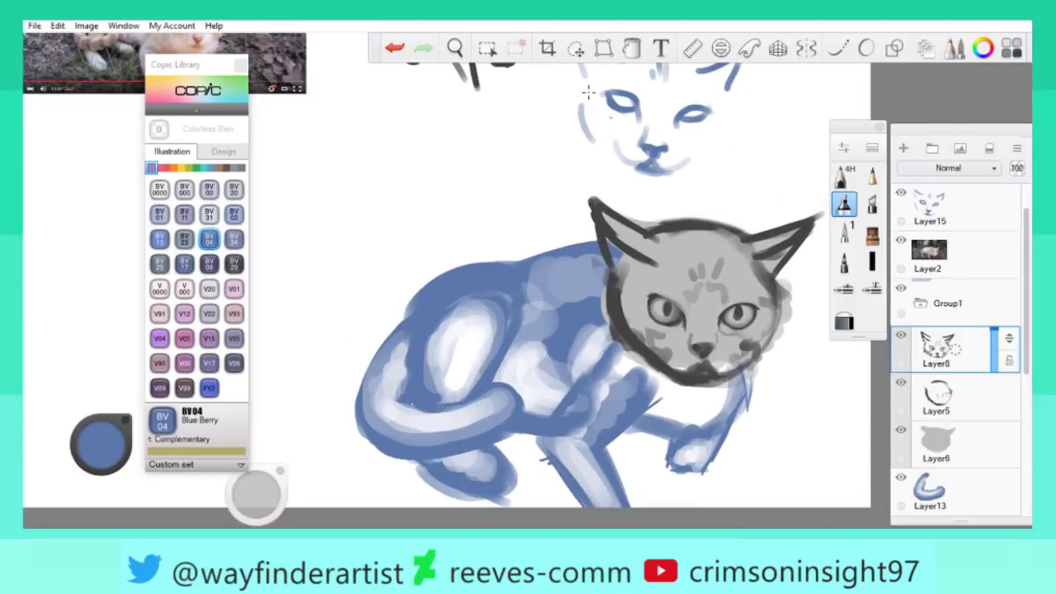
pyautogui.click(577, 51)
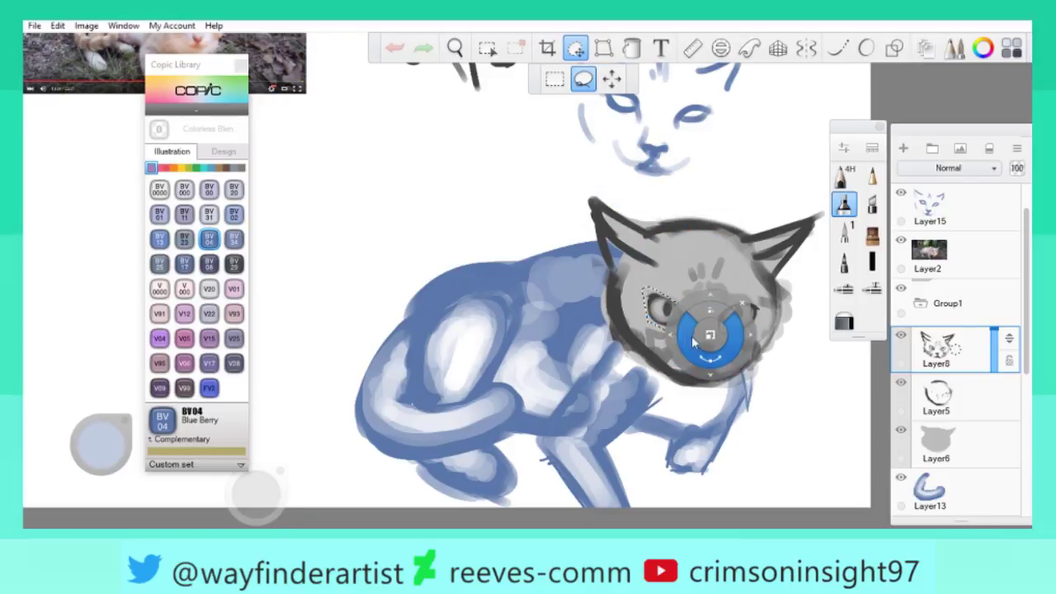
pyautogui.moveTo(714, 320)
pyautogui.mouseDown()
pyautogui.moveTo(726, 362)
pyautogui.moveTo(753, 353)
pyautogui.mouseUp()
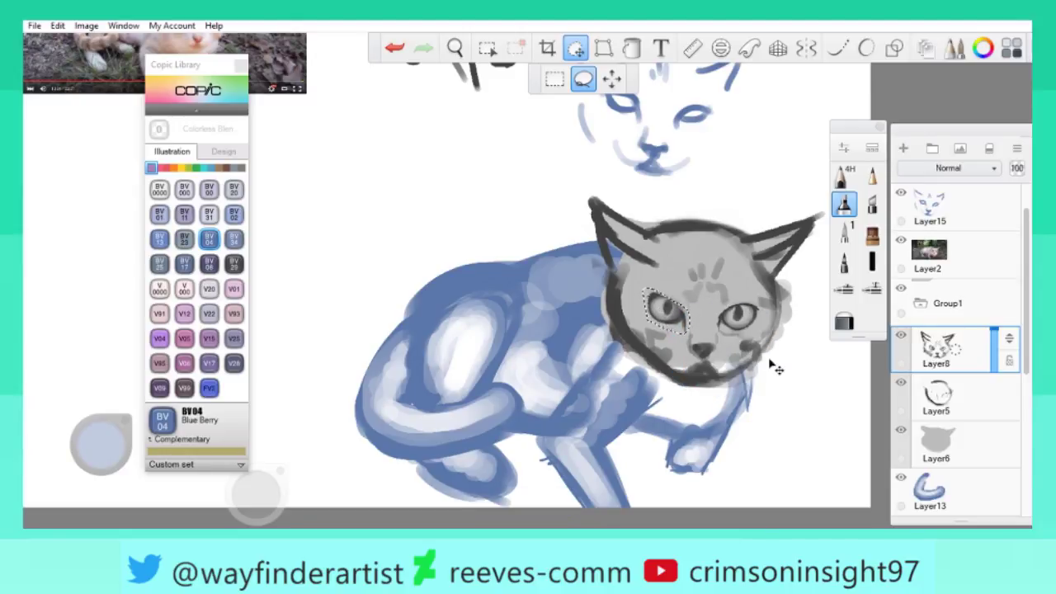
# Lasso the grey head's right-hand eye on Layer8, adjust its angle and position, and release the selection.
pyautogui.click(764, 333)
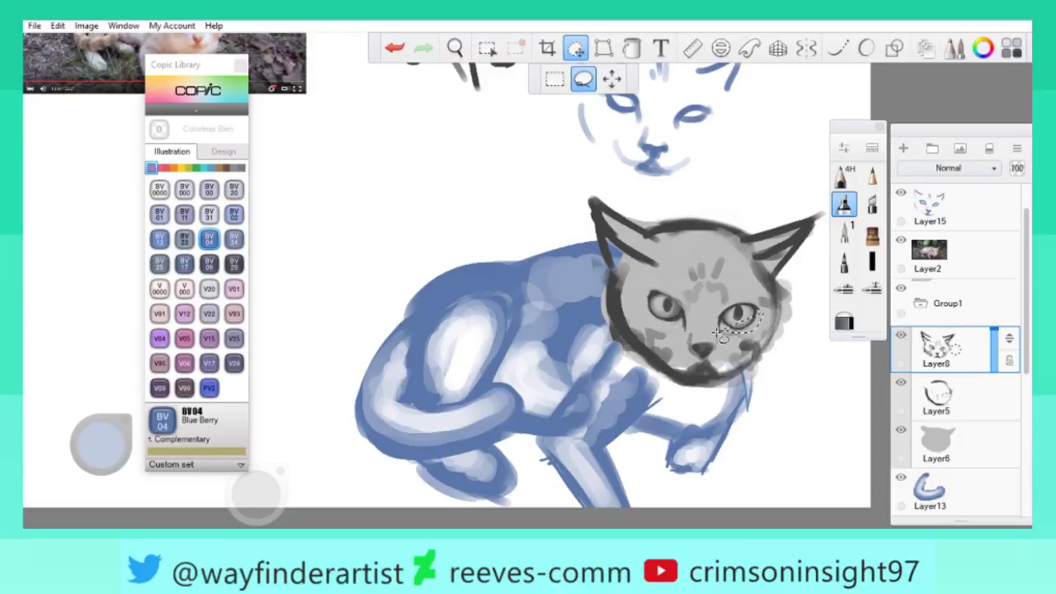
pyautogui.moveTo(722, 334); pyautogui.dragTo(719, 332)
pyautogui.moveTo(753, 373); pyautogui.dragTo(760, 385)
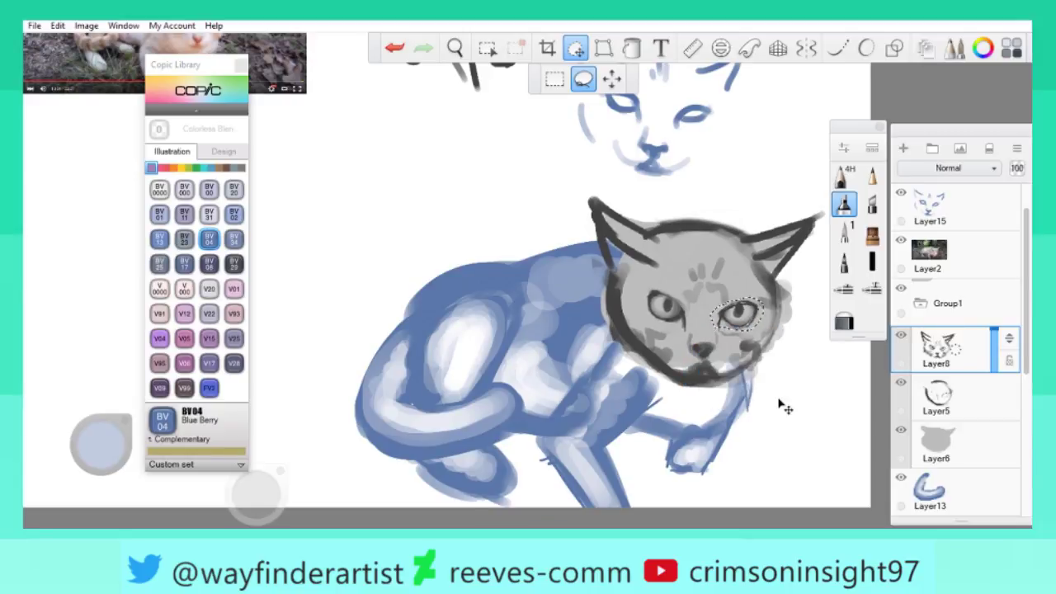
pyautogui.moveTo(750, 378)
pyautogui.mouseDown()
pyautogui.moveTo(754, 405)
pyautogui.moveTo(735, 361)
pyautogui.moveTo(733, 413)
pyautogui.mouseUp()
pyautogui.click(734, 323)
pyautogui.scroll(3, 735, 322)
pyautogui.click(739, 340)
pyautogui.scroll(3, 726, 334)
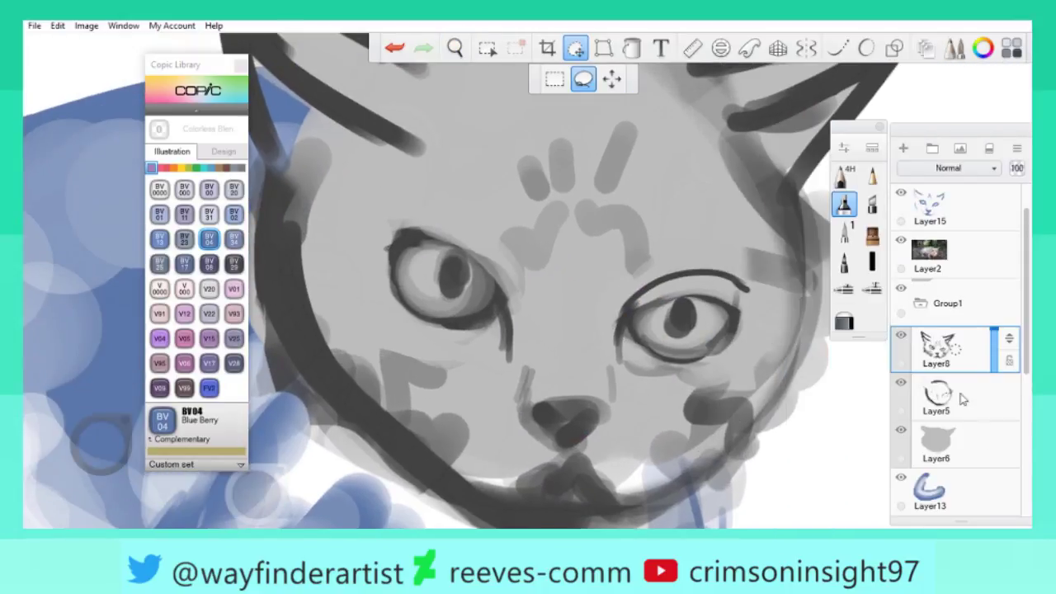
# Switch to Layer5, leave the lasso selection and remove the dark arc above the grey head's right-hand eye.
pyautogui.click(949, 396)
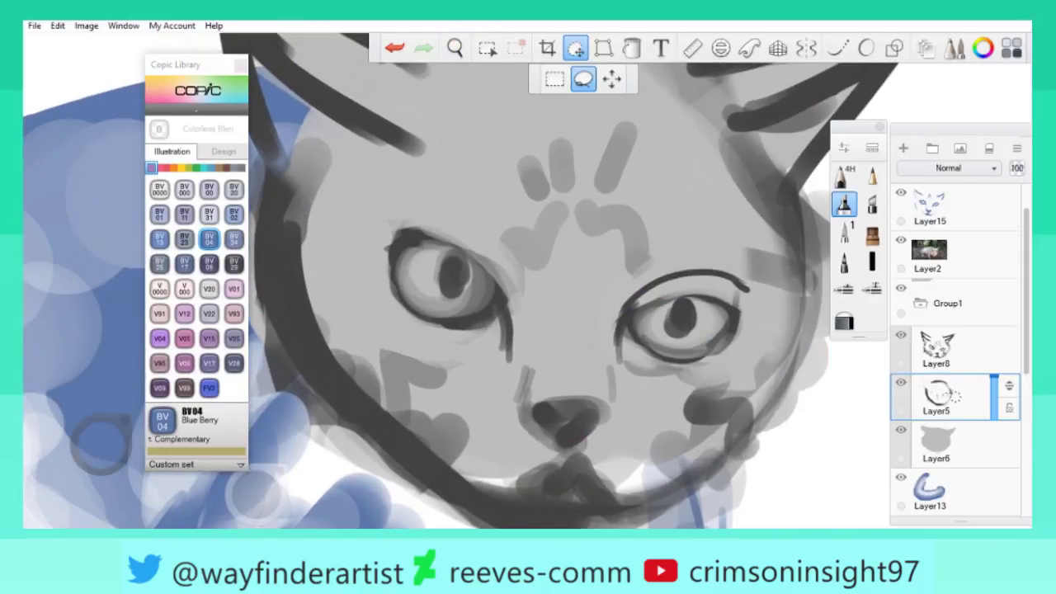
pyautogui.click(574, 45)
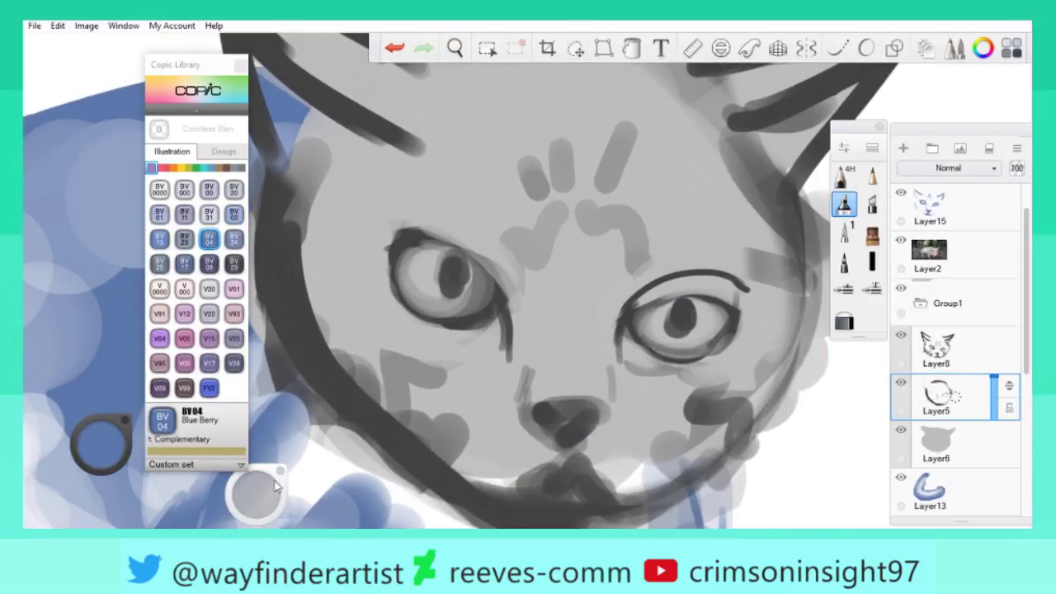
pyautogui.moveTo(618, 311); pyautogui.dragTo(746, 289)
pyautogui.moveTo(256, 493); pyautogui.dragTo(261, 487)
pyautogui.hotkey('ctrl', 'z')
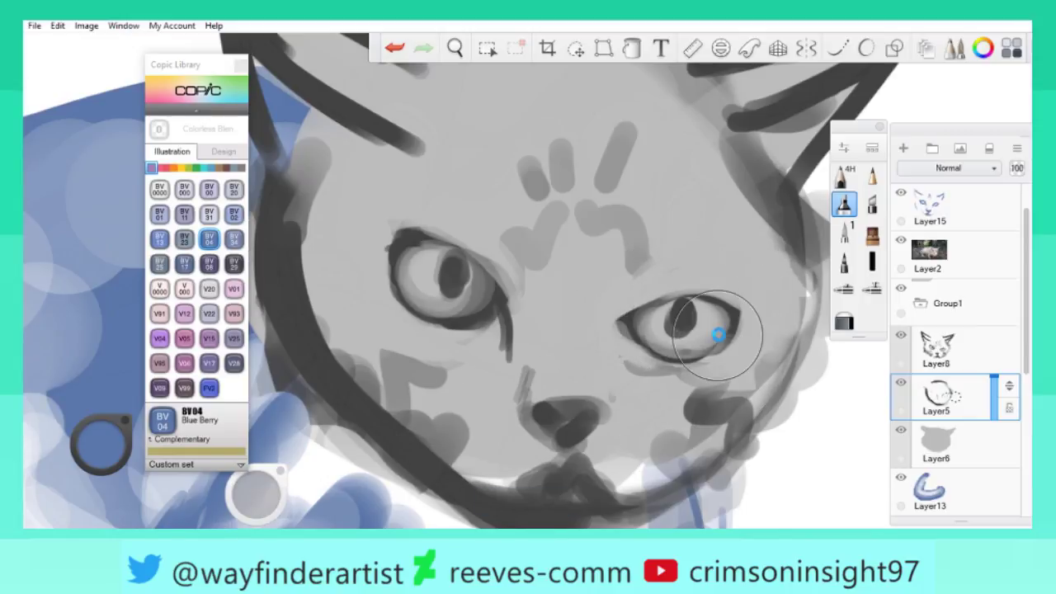
pyautogui.moveTo(731, 278); pyautogui.dragTo(716, 239)
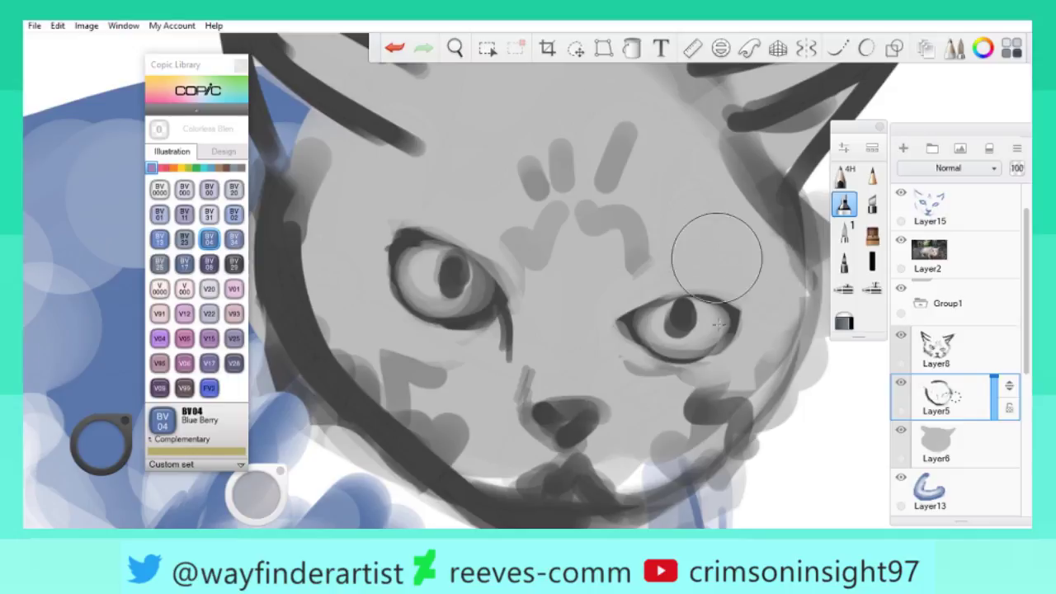
# Pick the dark grey colour and touch up the rims of both eyes on Layer5.
pyautogui.moveTo(617, 236); pyautogui.dragTo(731, 349)
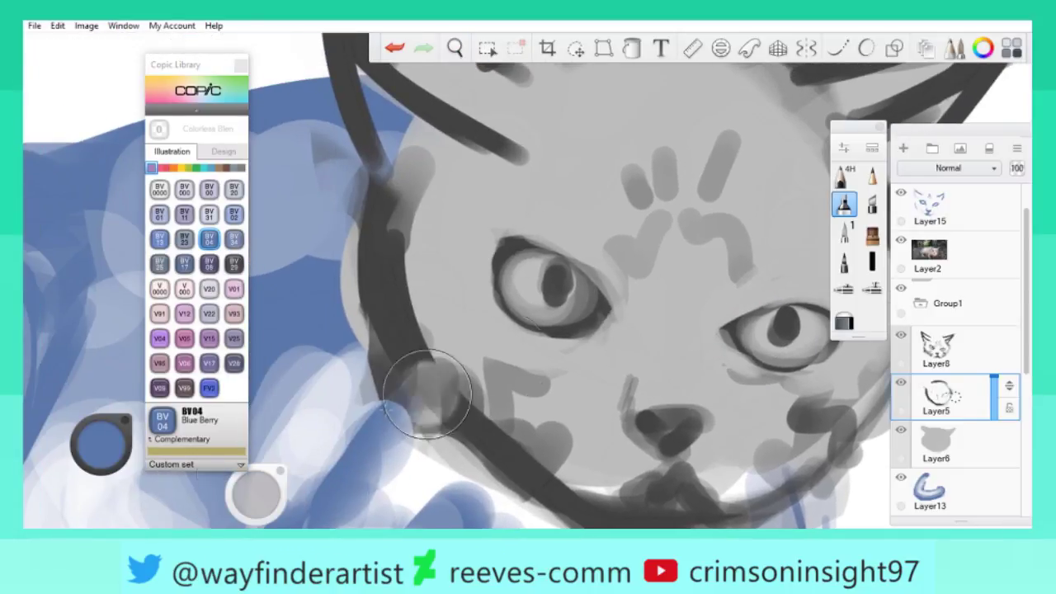
pyautogui.click(100, 463)
pyautogui.click(91, 474)
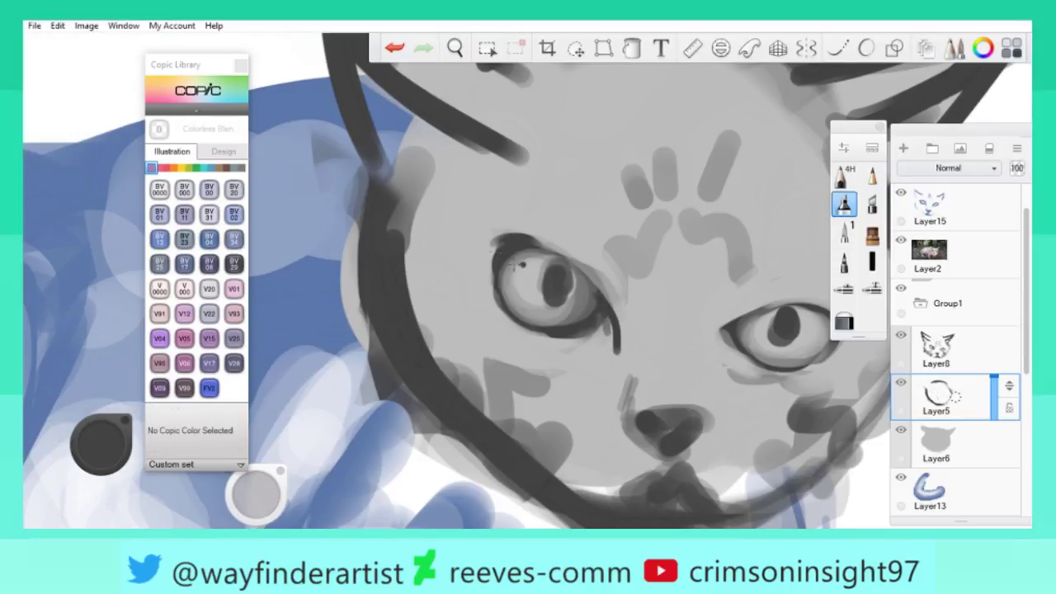
pyautogui.moveTo(609, 307); pyautogui.dragTo(534, 322)
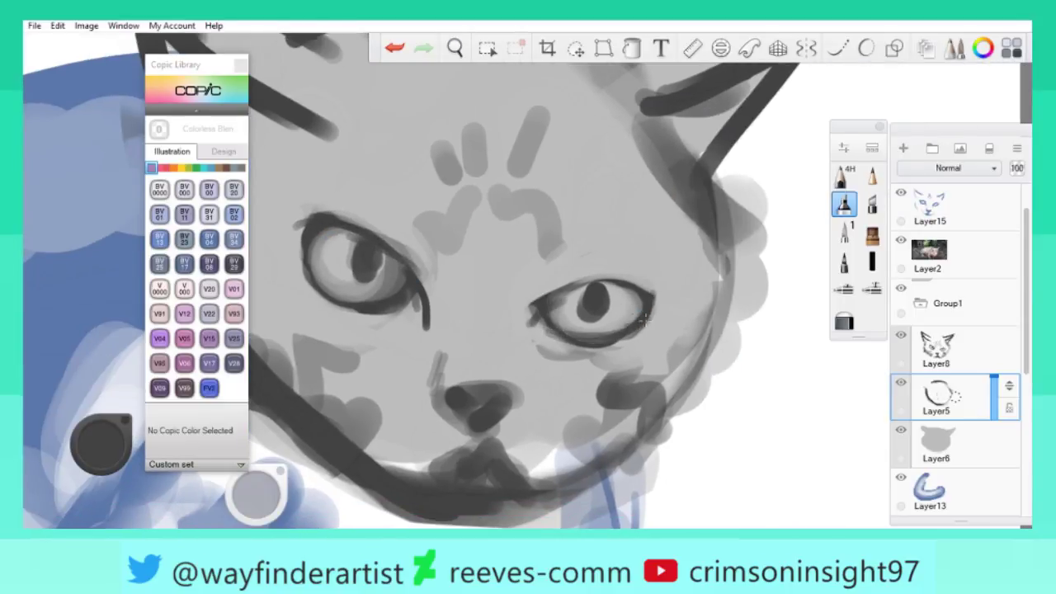
# Erase the thick dark outline along the left-hand cheek and jaw of the grey head on Layer5.
pyautogui.press('space')
pyautogui.press('space')
pyautogui.moveTo(517, 363)
pyautogui.mouseDown()
pyautogui.moveTo(462, 337)
pyautogui.moveTo(589, 417)
pyautogui.moveTo(565, 389)
pyautogui.moveTo(641, 409)
pyautogui.moveTo(624, 391)
pyautogui.mouseUp()
pyautogui.moveTo(505, 376)
pyautogui.mouseDown()
pyautogui.moveTo(490, 314)
pyautogui.moveTo(564, 410)
pyautogui.moveTo(503, 294)
pyautogui.moveTo(520, 341)
pyautogui.moveTo(631, 471)
pyautogui.mouseUp()
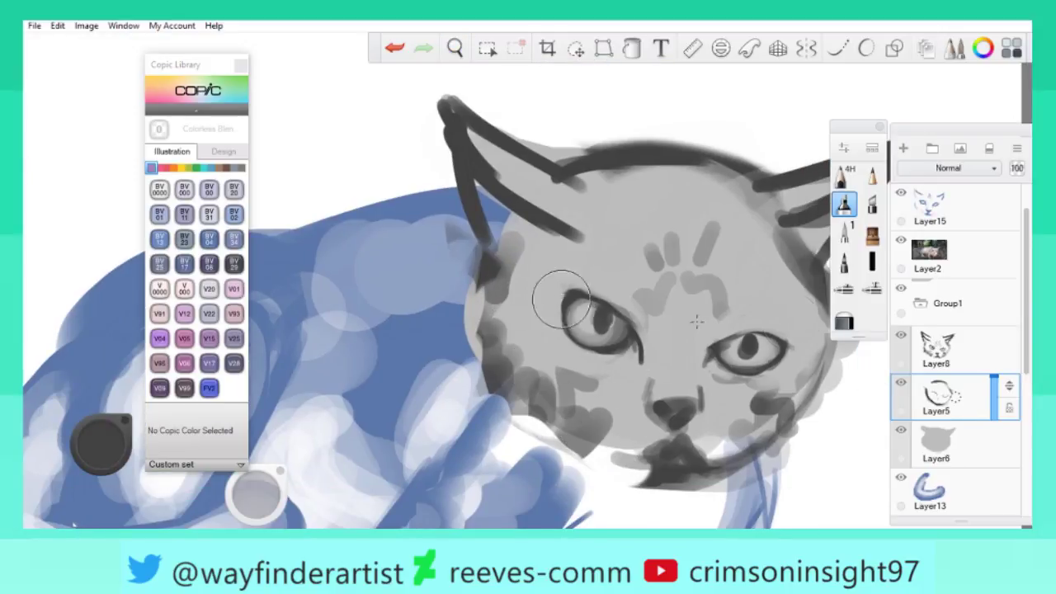
# On Layer8, draw a curved dark grey stroke down the left-hand cheek with a smaller brush.
pyautogui.click(941, 353)
pyautogui.moveTo(528, 363)
pyautogui.mouseDown()
pyautogui.moveTo(525, 377)
pyautogui.moveTo(510, 376)
pyautogui.mouseUp()
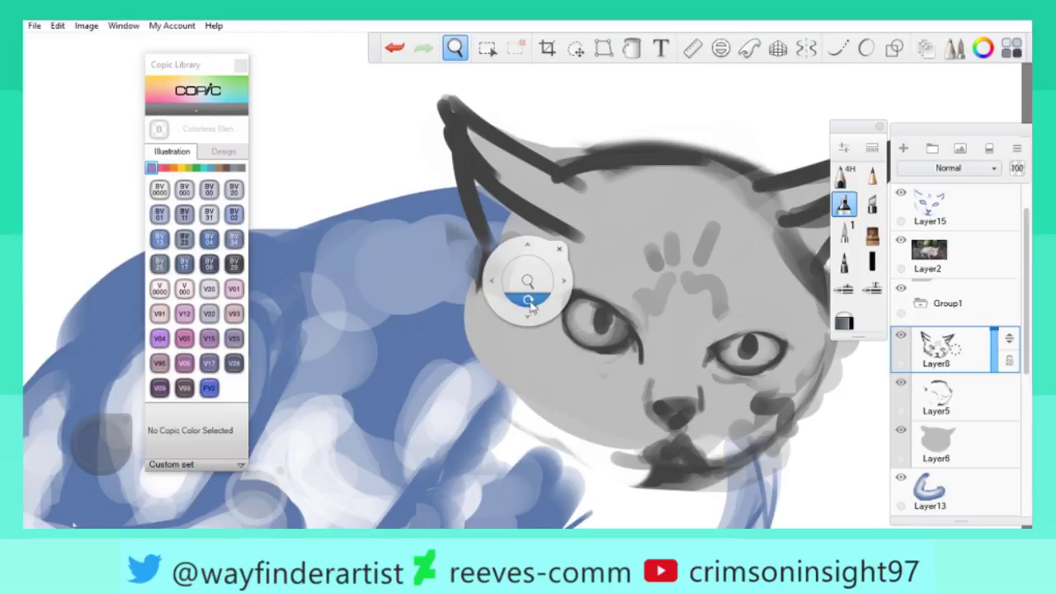
pyautogui.click(101, 443)
pyautogui.moveTo(265, 511); pyautogui.dragTo(265, 512)
pyautogui.moveTo(101, 443); pyautogui.dragTo(103, 421)
pyautogui.moveTo(506, 299); pyautogui.dragTo(555, 397)
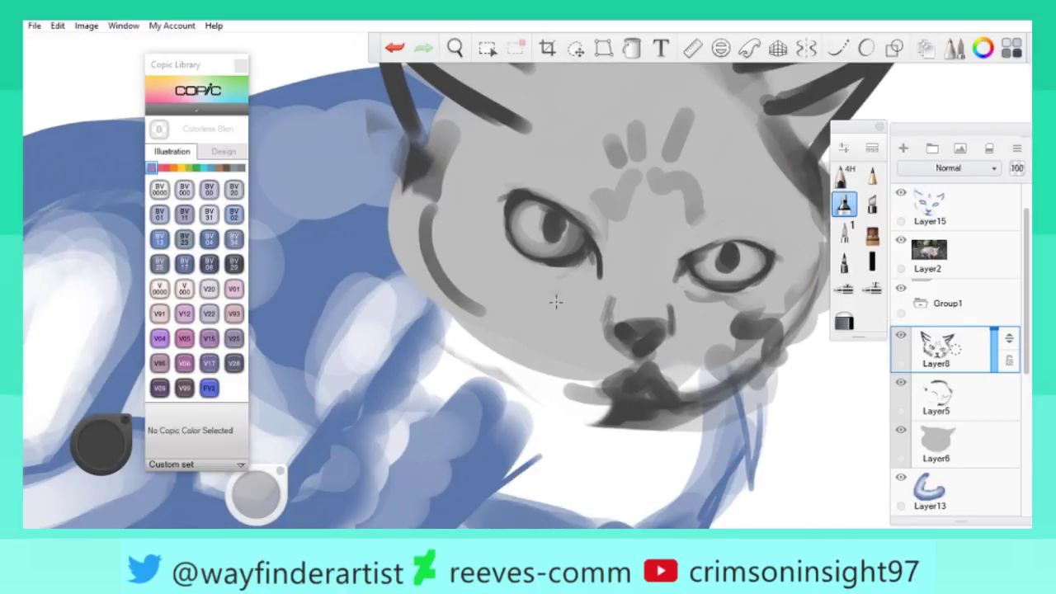
# Redraw the lower muzzle line in dark grey from the left-hand jaw to the mouth, and darken the left-hand cheek edge.
pyautogui.moveTo(252, 520); pyautogui.dragTo(254, 513)
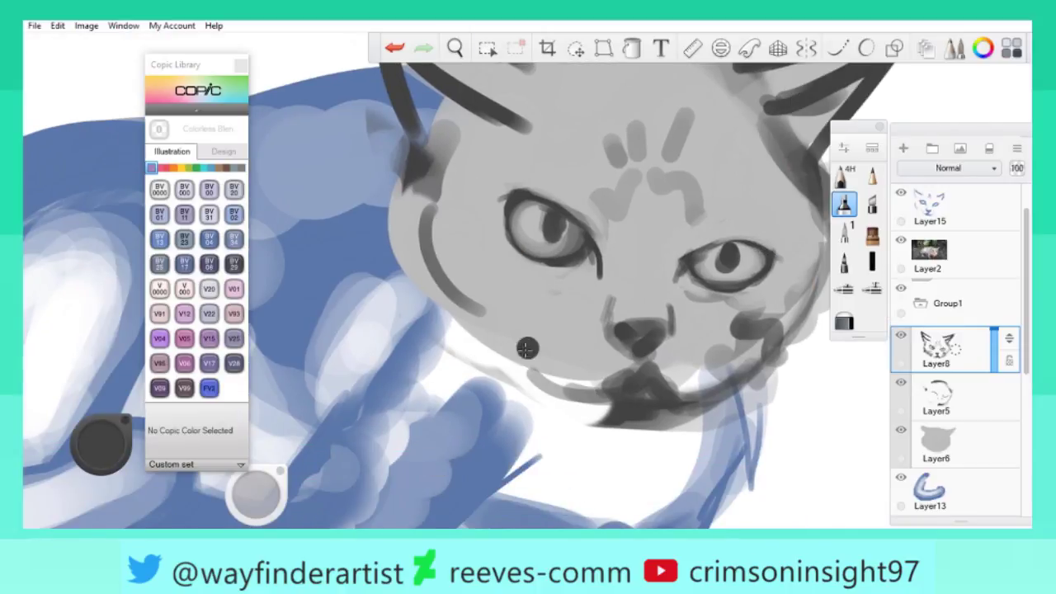
pyautogui.moveTo(560, 361); pyautogui.dragTo(627, 375)
pyautogui.hotkey('ctrl', 'z')
pyautogui.moveTo(420, 198)
pyautogui.mouseDown()
pyautogui.moveTo(491, 334)
pyautogui.moveTo(458, 297)
pyautogui.moveTo(474, 326)
pyautogui.moveTo(446, 334)
pyautogui.mouseUp()
pyautogui.click(522, 249)
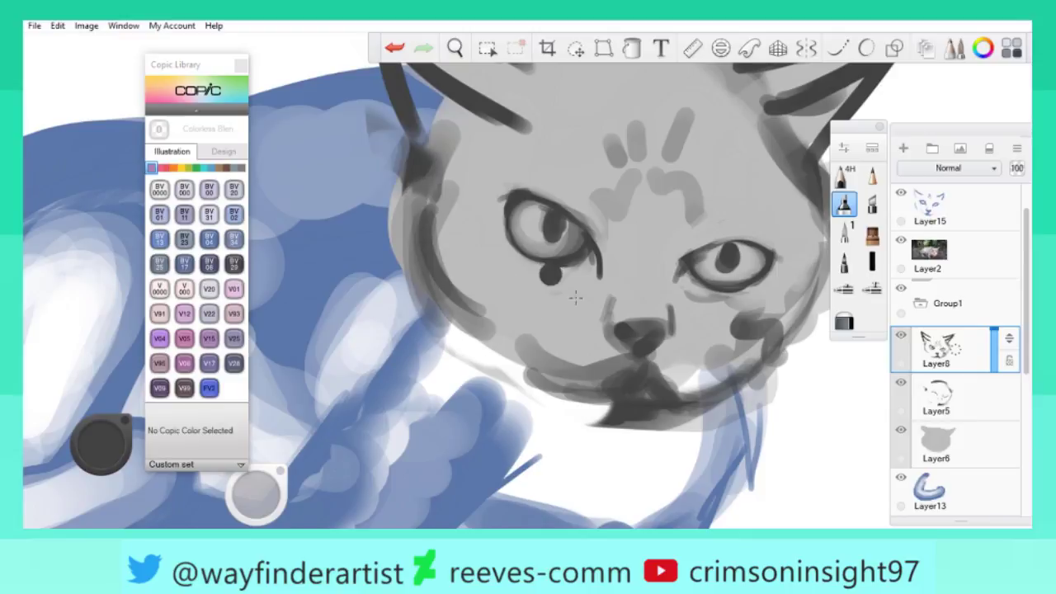
pyautogui.moveTo(679, 363); pyautogui.dragTo(633, 346)
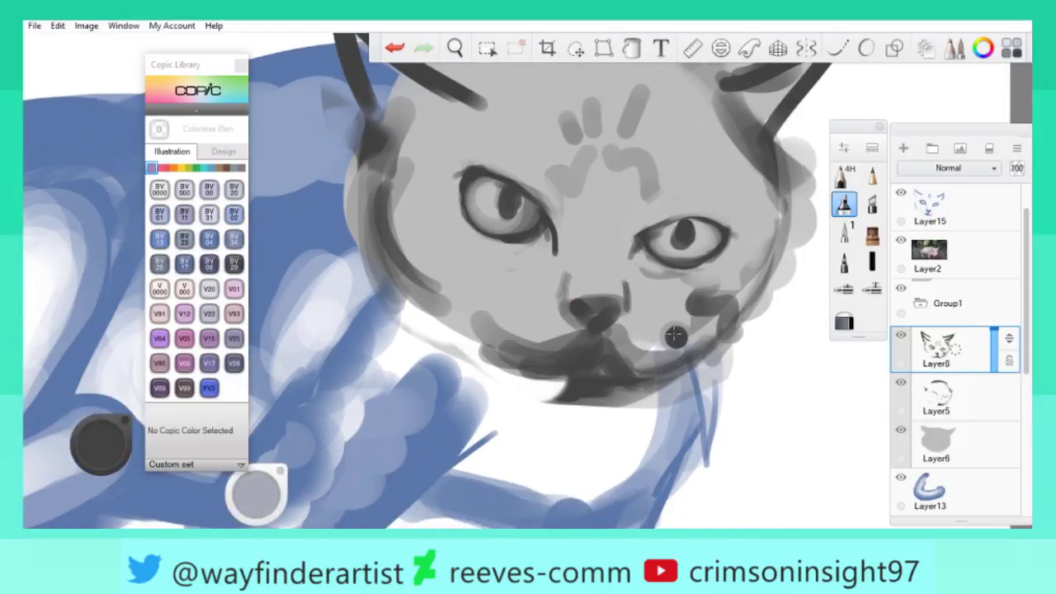
# Switch to the transparent colour and thin the upper rim of the left-hand eye into a slanted eyelid line.
pyautogui.moveTo(595, 330); pyautogui.dragTo(570, 384)
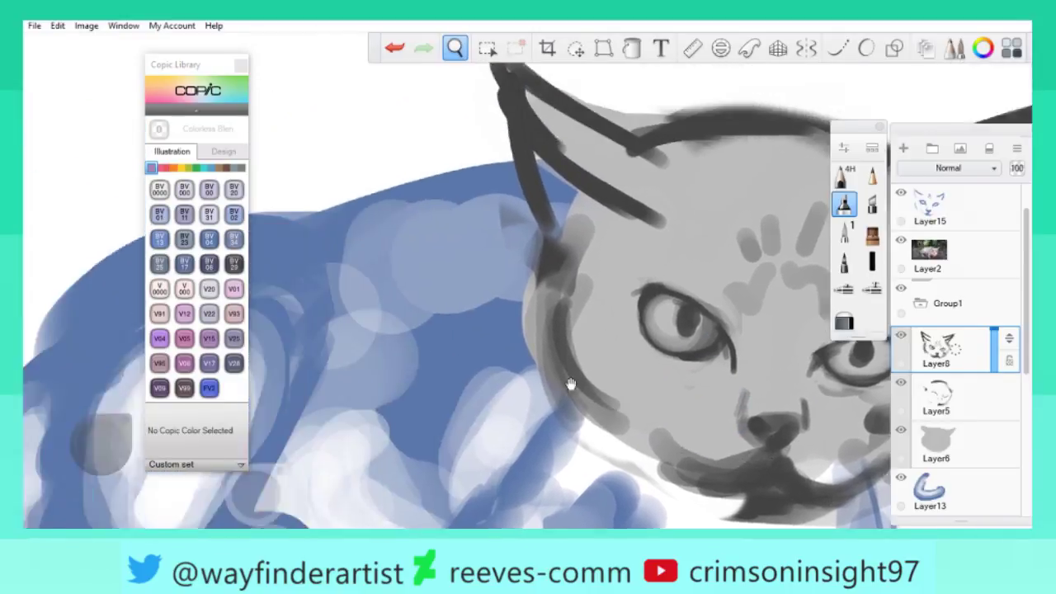
pyautogui.moveTo(519, 236); pyautogui.dragTo(576, 379)
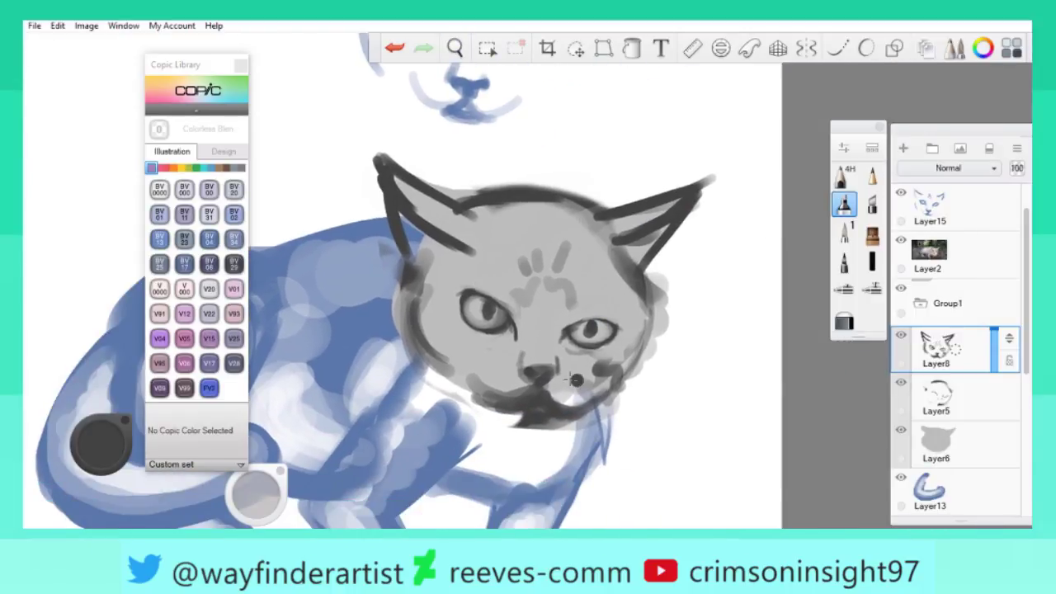
pyautogui.moveTo(467, 325); pyautogui.dragTo(557, 365)
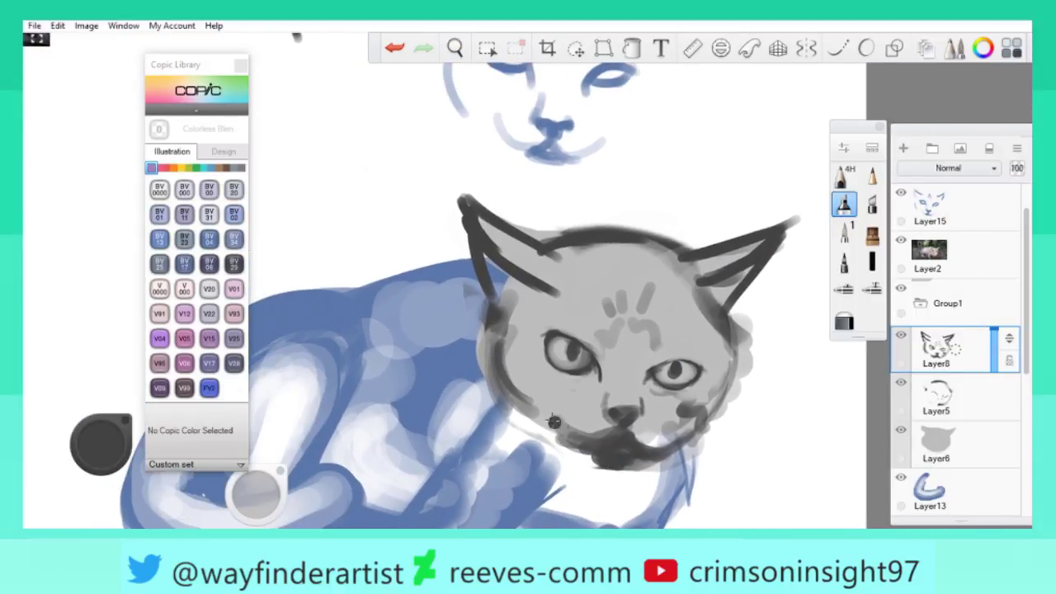
pyautogui.moveTo(531, 294)
pyautogui.mouseDown()
pyautogui.moveTo(549, 319)
pyautogui.moveTo(658, 372)
pyautogui.moveTo(563, 345)
pyautogui.moveTo(578, 321)
pyautogui.moveTo(528, 297)
pyautogui.mouseUp()
pyautogui.click(92, 468)
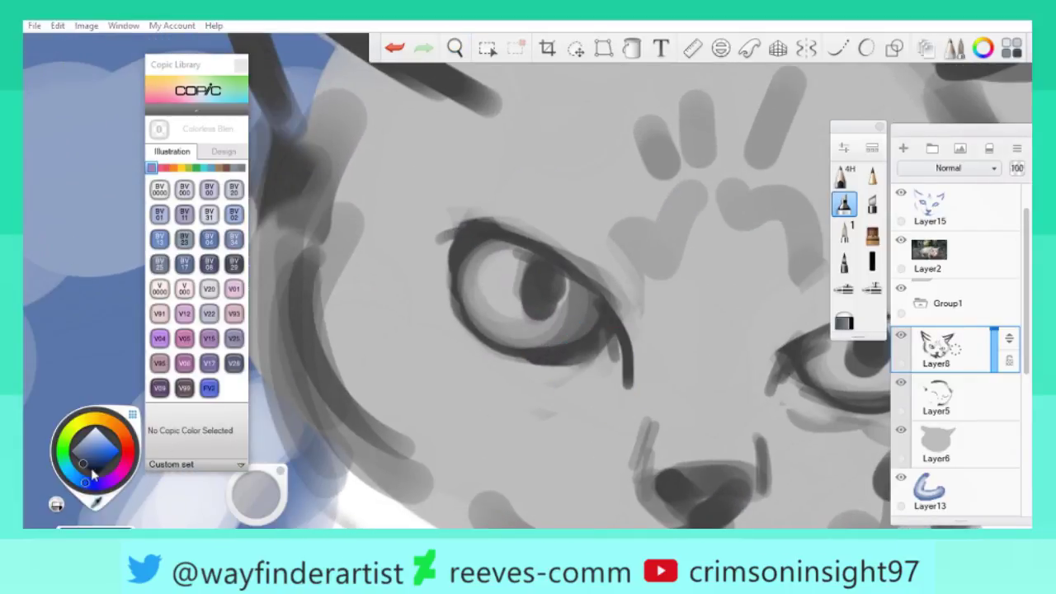
pyautogui.click(54, 506)
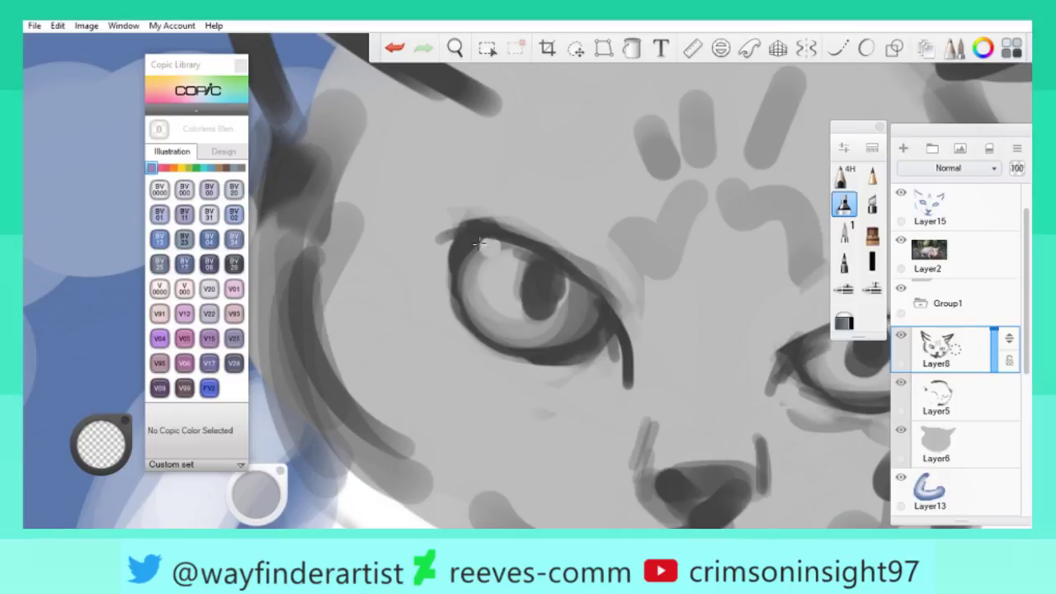
pyautogui.moveTo(458, 226); pyautogui.dragTo(610, 284)
pyautogui.moveTo(430, 224); pyautogui.dragTo(652, 331)
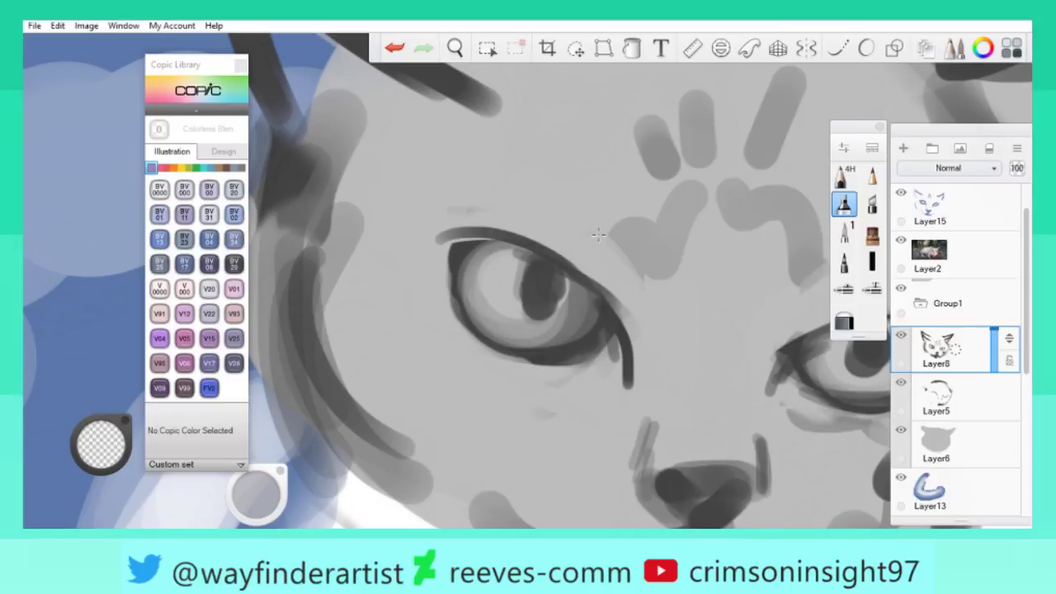
# Fill the left-hand cheek and the left-hand muzzle pad with solid dark grey patches.
pyautogui.press('z')
pyautogui.moveTo(530, 275)
pyautogui.mouseDown()
pyautogui.moveTo(302, 302)
pyautogui.moveTo(537, 288)
pyautogui.moveTo(564, 272)
pyautogui.moveTo(487, 280)
pyautogui.mouseUp()
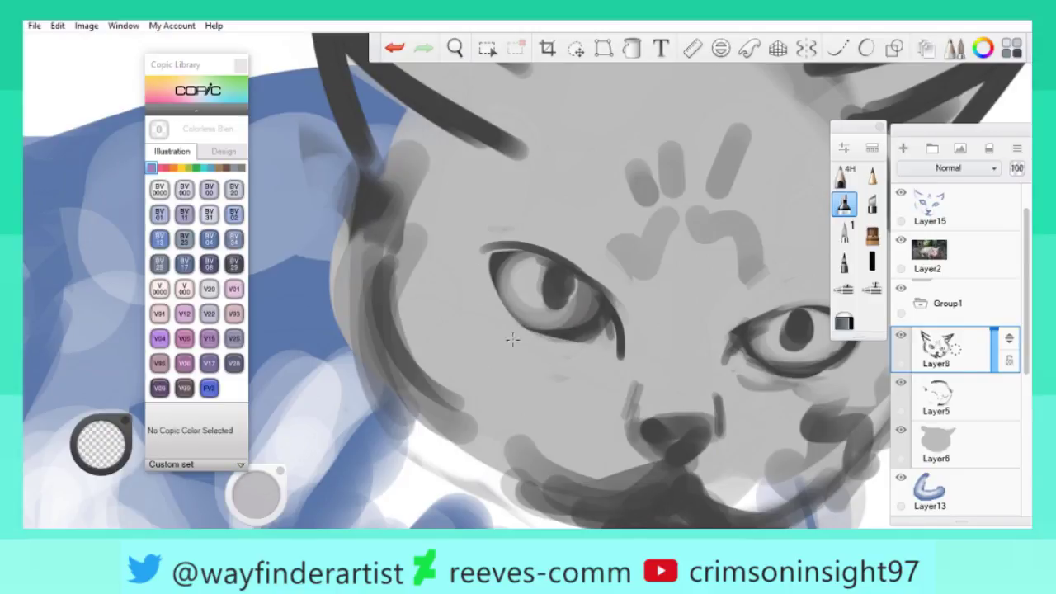
pyautogui.scroll(-5, 590, 261)
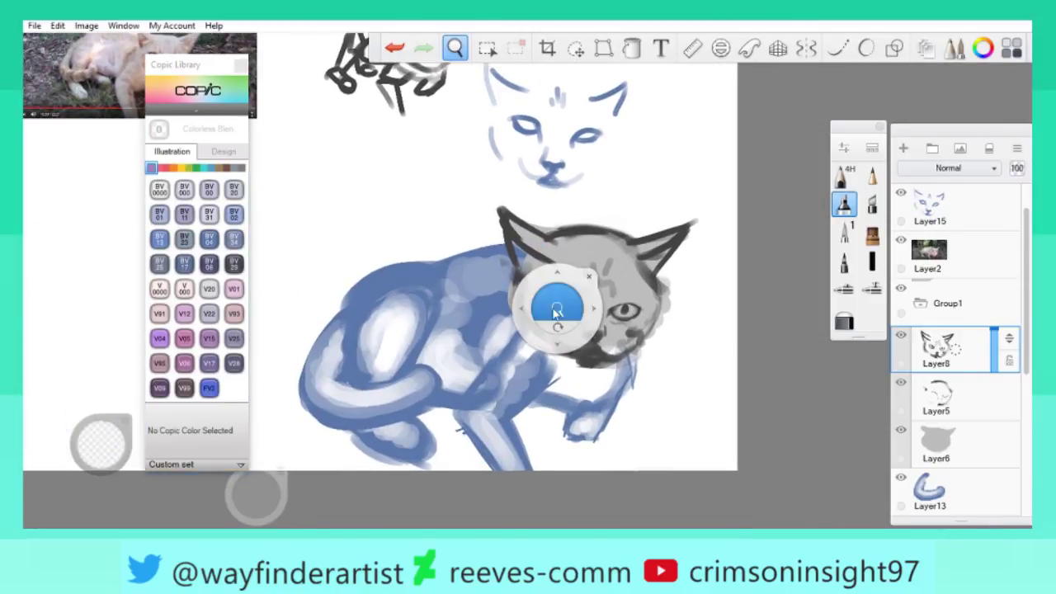
pyautogui.scroll(2, 611, 280)
pyautogui.scroll(-1, 428, 289)
pyautogui.click(101, 446)
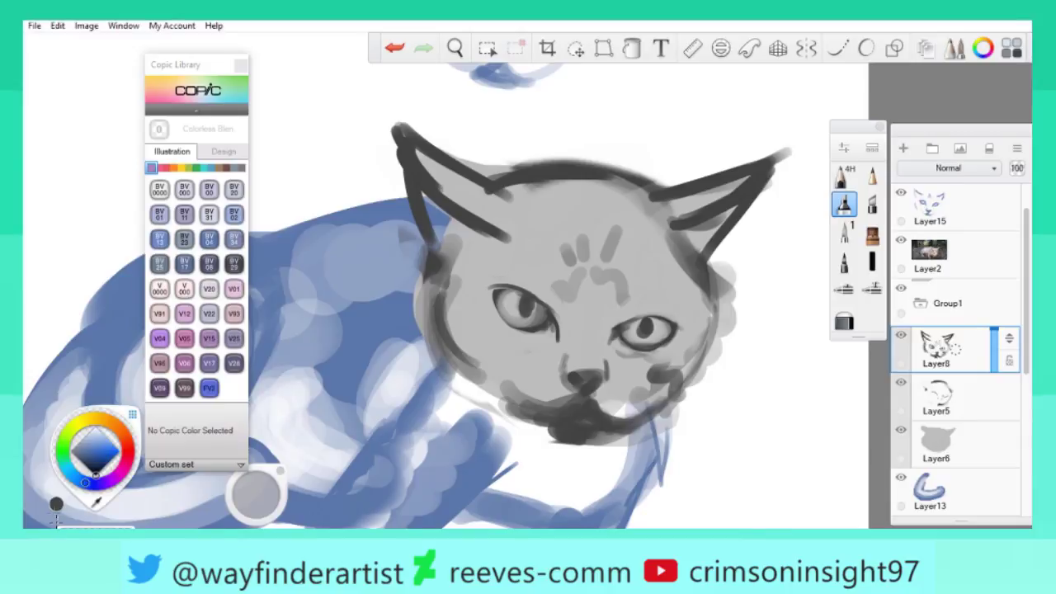
pyautogui.moveTo(484, 381)
pyautogui.mouseDown()
pyautogui.moveTo(441, 333)
pyautogui.moveTo(447, 298)
pyautogui.mouseUp()
pyautogui.moveTo(467, 365); pyautogui.dragTo(452, 315)
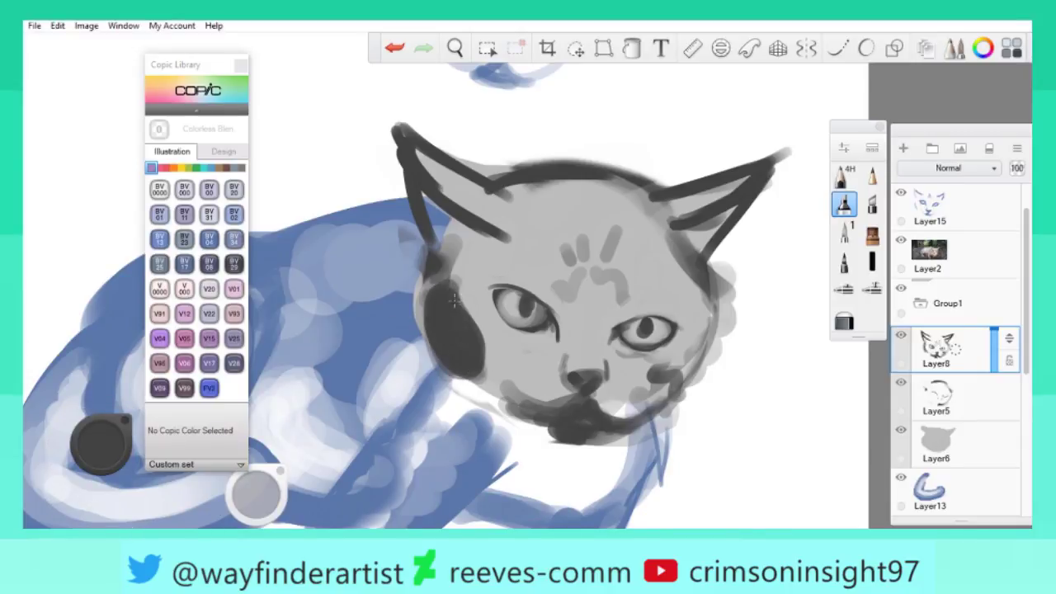
pyautogui.moveTo(541, 393)
pyautogui.mouseDown()
pyautogui.moveTo(516, 408)
pyautogui.moveTo(525, 398)
pyautogui.mouseUp()
# Carve out the inside of the dark cheek and left-hand muzzle patches with the transparent colour, leaving shaded edges.
pyautogui.click(100, 443)
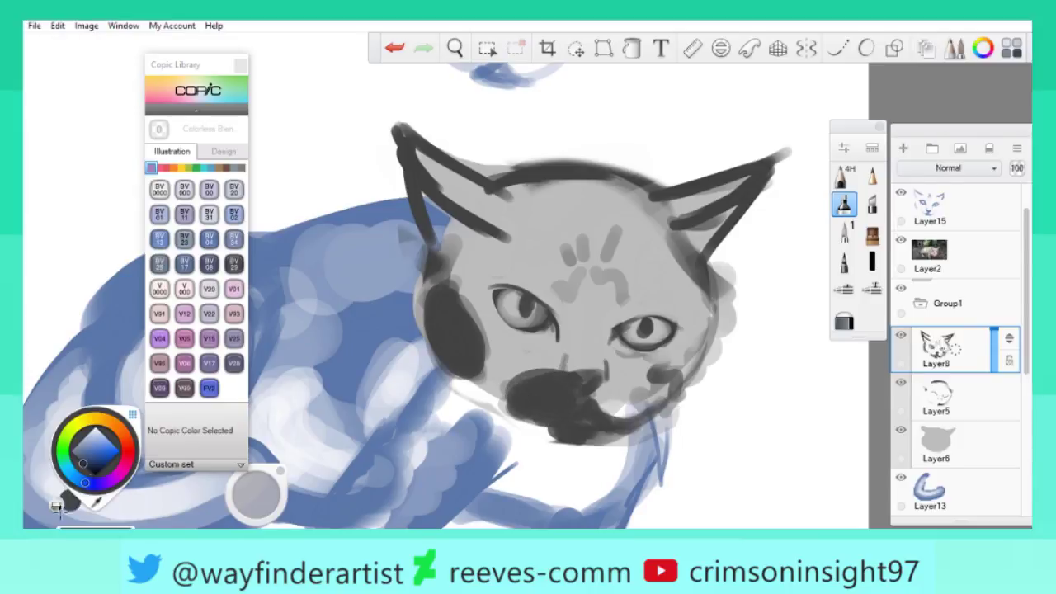
pyautogui.moveTo(441, 297); pyautogui.dragTo(458, 317)
pyautogui.moveTo(475, 359)
pyautogui.mouseDown()
pyautogui.moveTo(459, 305)
pyautogui.moveTo(483, 353)
pyautogui.moveTo(465, 302)
pyautogui.moveTo(469, 315)
pyautogui.mouseUp()
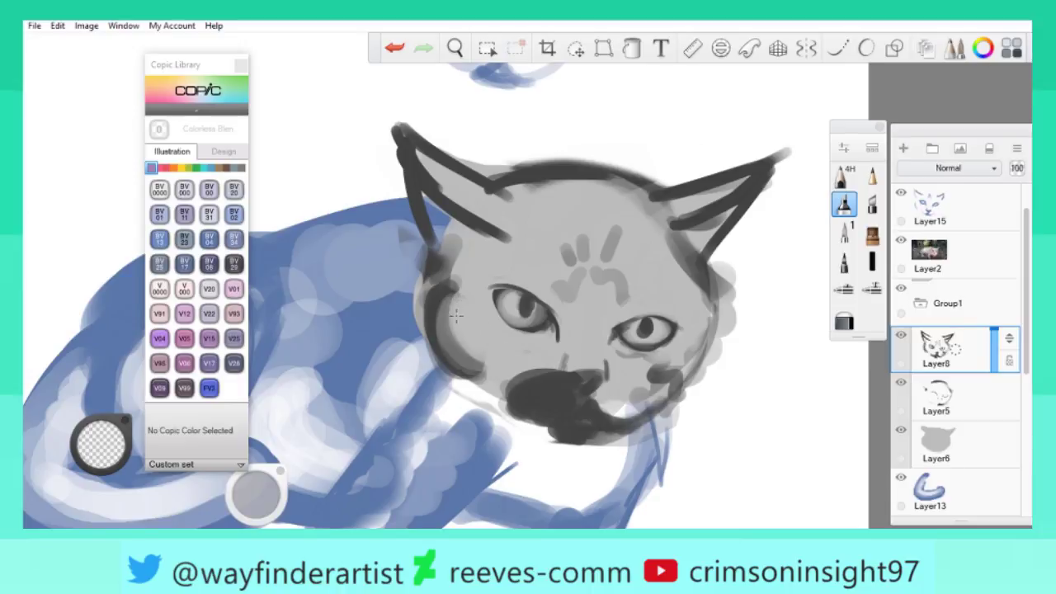
pyautogui.moveTo(547, 373)
pyautogui.mouseDown()
pyautogui.moveTo(532, 395)
pyautogui.moveTo(548, 390)
pyautogui.moveTo(533, 392)
pyautogui.mouseUp()
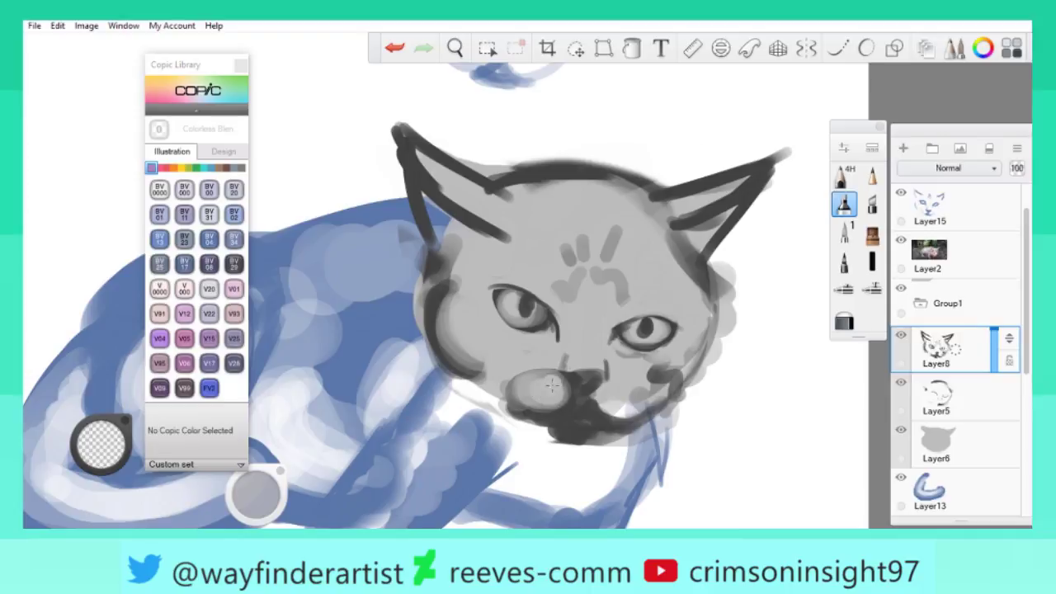
# Block in the right-hand muzzle pad in dark grey, carve out its centre and clean up both pads with the transparent colour.
pyautogui.click(127, 454)
pyautogui.click(101, 445)
pyautogui.moveTo(528, 387); pyautogui.dragTo(605, 394)
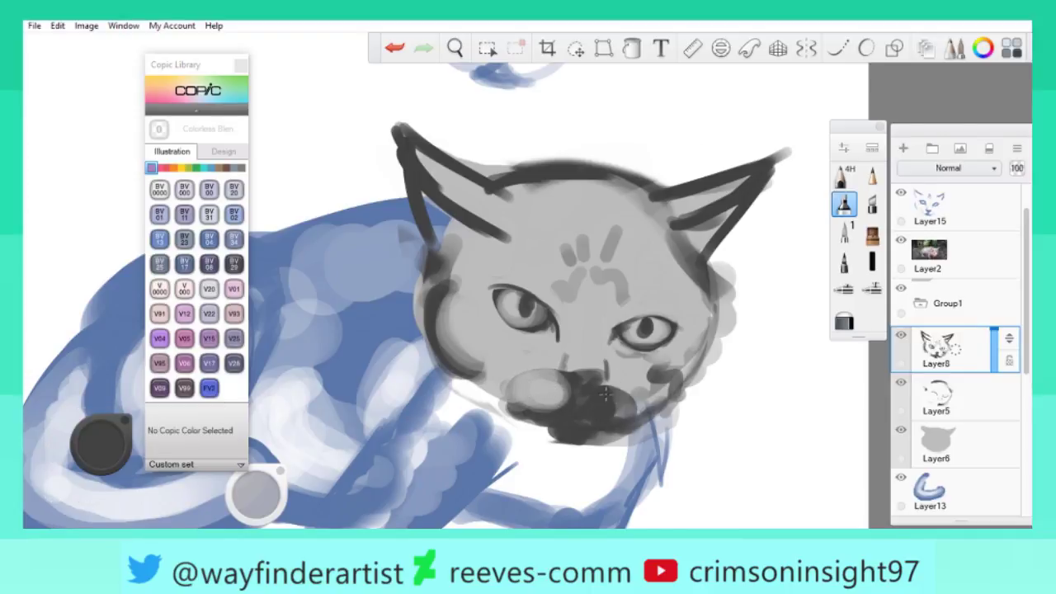
pyautogui.click(104, 441)
pyautogui.click(125, 421)
pyautogui.moveTo(606, 388); pyautogui.dragTo(621, 390)
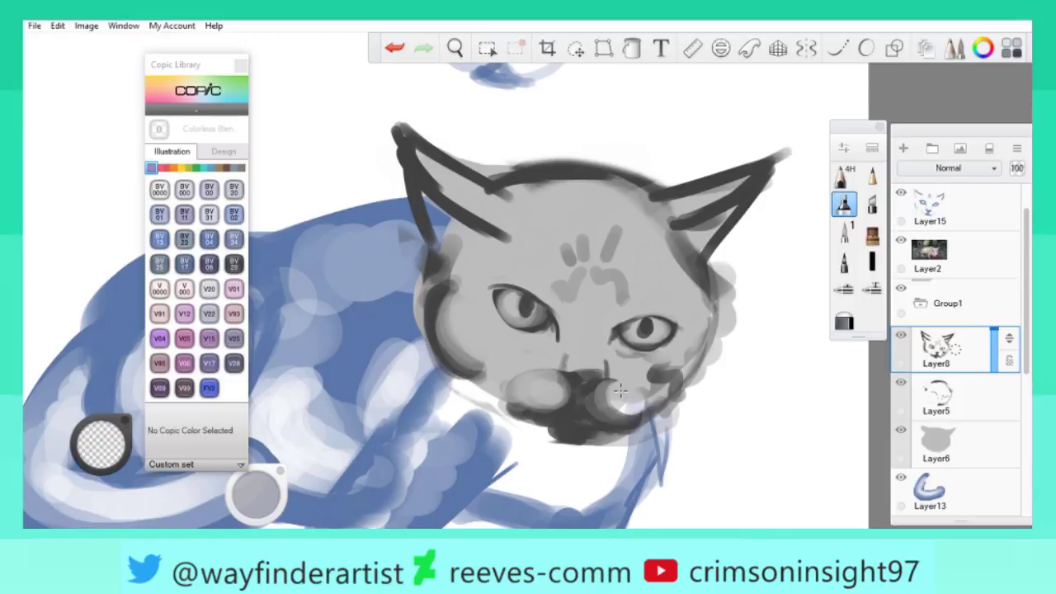
pyautogui.moveTo(560, 279)
pyautogui.mouseDown()
pyautogui.moveTo(506, 282)
pyautogui.moveTo(546, 302)
pyautogui.moveTo(605, 297)
pyautogui.moveTo(494, 248)
pyautogui.moveTo(420, 272)
pyautogui.mouseUp()
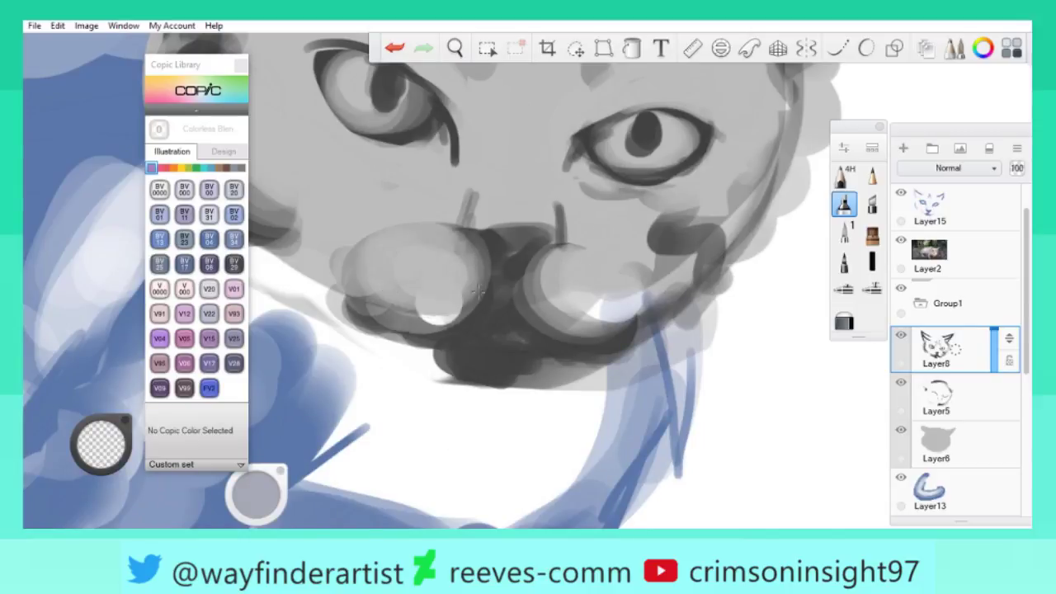
pyautogui.press('space')
pyautogui.moveTo(516, 269); pyautogui.dragTo(561, 289)
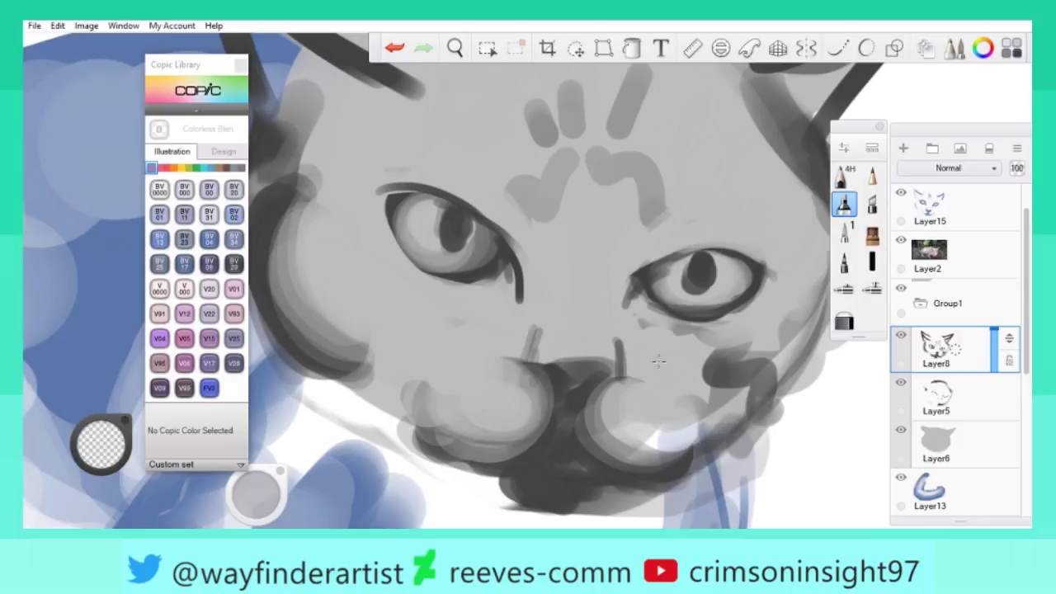
# Paint a solid dark nose and bridge between the muzzle pads, and shape it with the transparent colour.
pyautogui.moveTo(113, 449)
pyautogui.mouseDown()
pyautogui.moveTo(53, 512)
pyautogui.moveTo(112, 494)
pyautogui.mouseUp()
pyautogui.moveTo(541, 365)
pyautogui.mouseDown()
pyautogui.moveTo(542, 381)
pyautogui.moveTo(607, 381)
pyautogui.moveTo(535, 346)
pyautogui.moveTo(569, 328)
pyautogui.moveTo(599, 359)
pyautogui.moveTo(577, 322)
pyautogui.mouseUp()
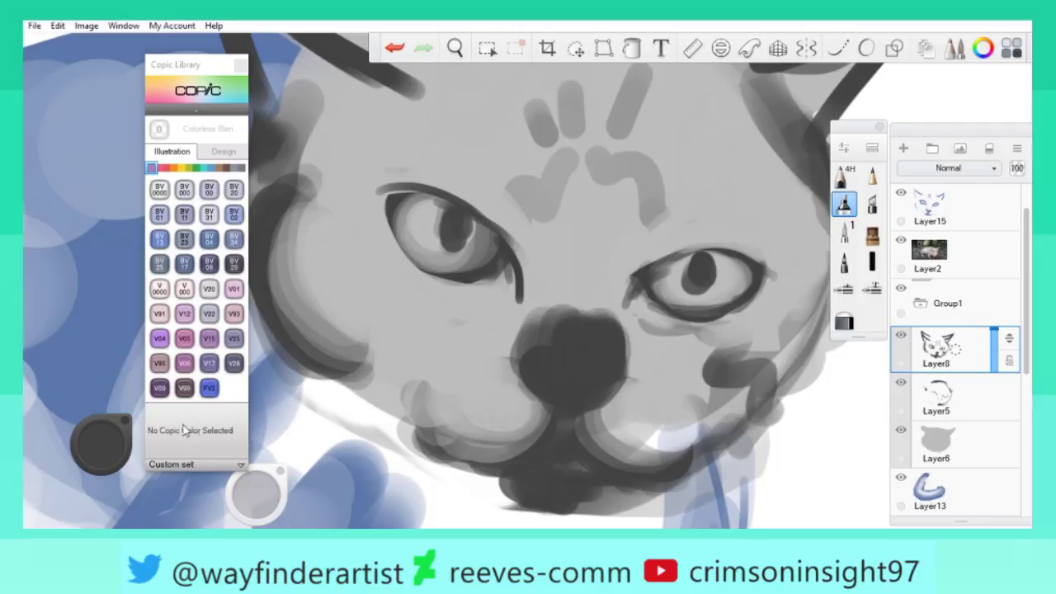
pyautogui.moveTo(85, 447); pyautogui.dragTo(57, 501)
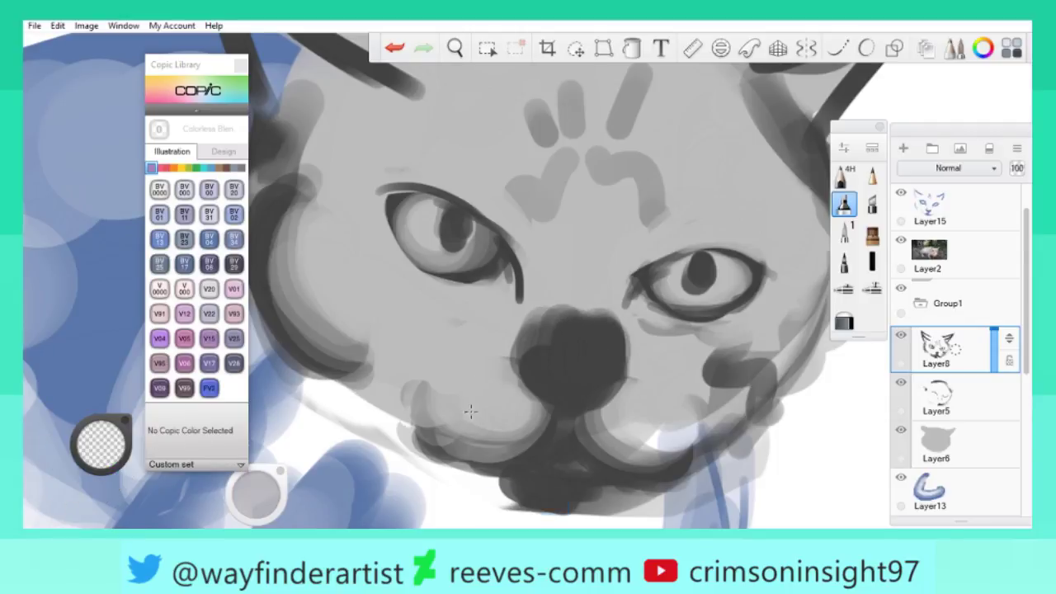
pyautogui.moveTo(604, 330)
pyautogui.mouseDown()
pyautogui.moveTo(536, 408)
pyautogui.moveTo(554, 393)
pyautogui.mouseUp()
pyautogui.moveTo(544, 341)
pyautogui.mouseDown()
pyautogui.moveTo(602, 343)
pyautogui.moveTo(545, 341)
pyautogui.moveTo(581, 363)
pyautogui.moveTo(544, 347)
pyautogui.moveTo(573, 346)
pyautogui.moveTo(544, 357)
pyautogui.mouseUp()
# Erase the forehead markings and the dark blotches on the right-hand cheek with the transparent colour.
pyautogui.press('space')
pyautogui.moveTo(542, 279); pyautogui.dragTo(632, 186)
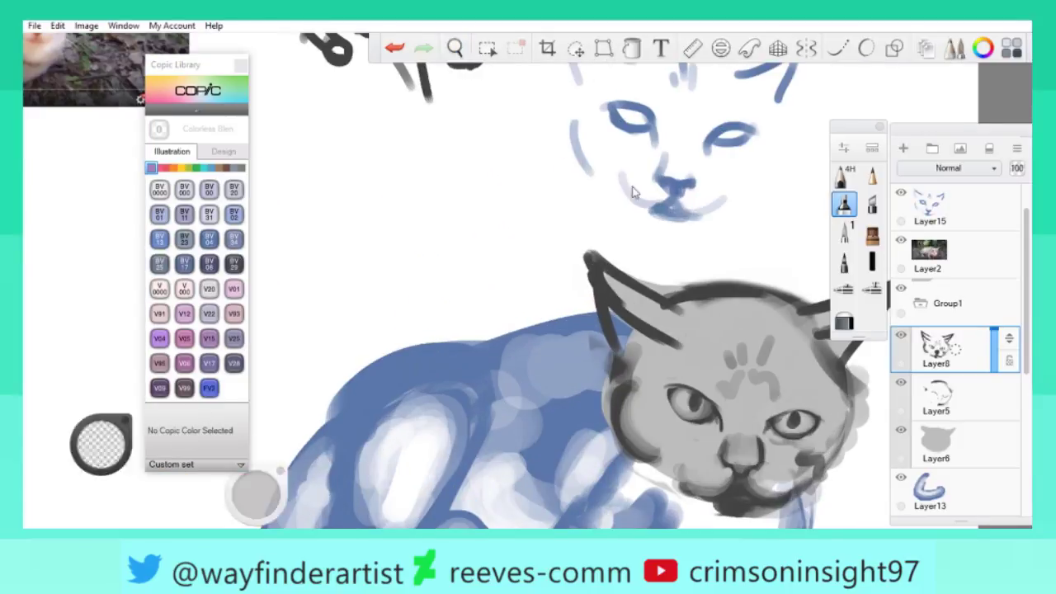
pyautogui.scroll(3, 632, 187)
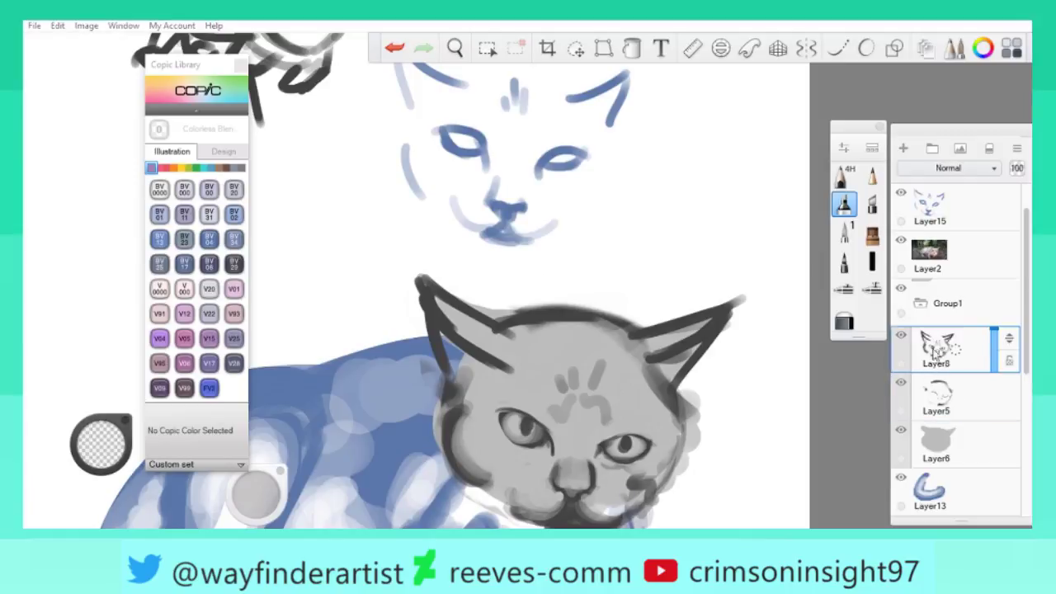
pyautogui.moveTo(618, 371)
pyautogui.mouseDown()
pyautogui.moveTo(696, 460)
pyautogui.moveTo(627, 499)
pyautogui.mouseUp()
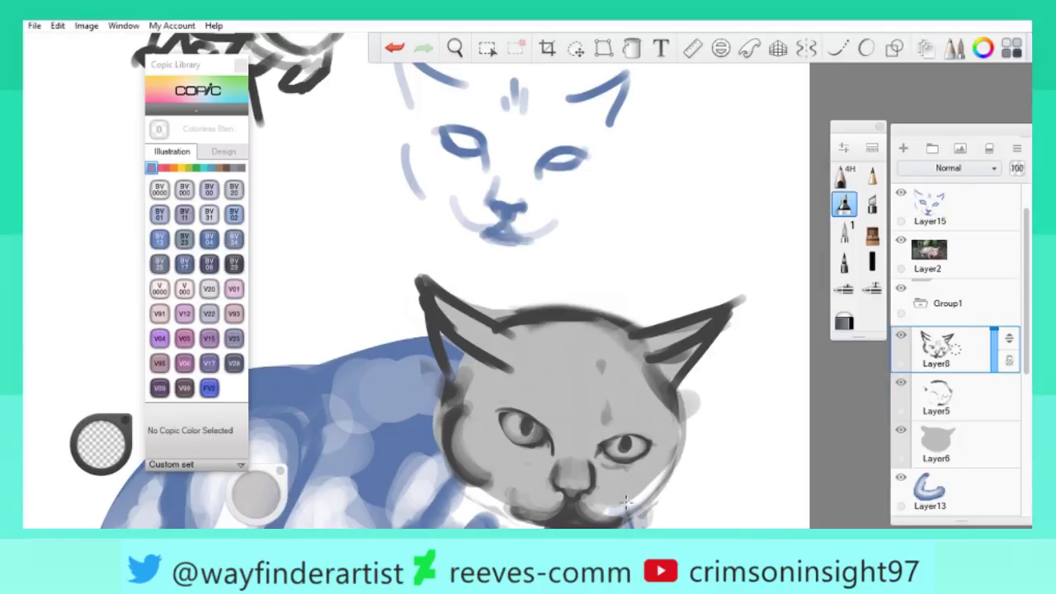
pyautogui.scroll(-6, 530, 306)
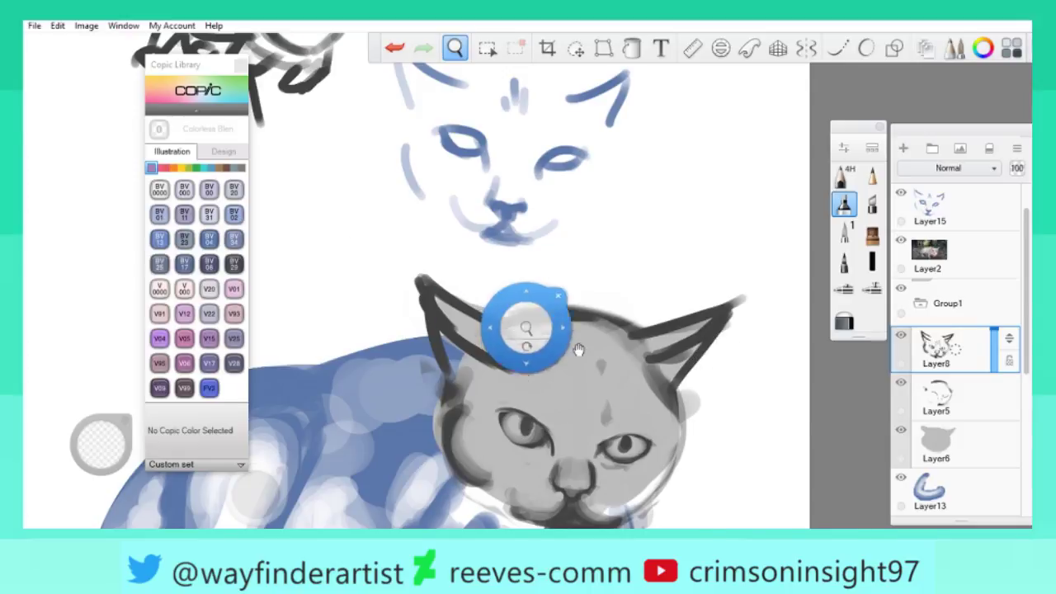
pyautogui.scroll(-2, 607, 404)
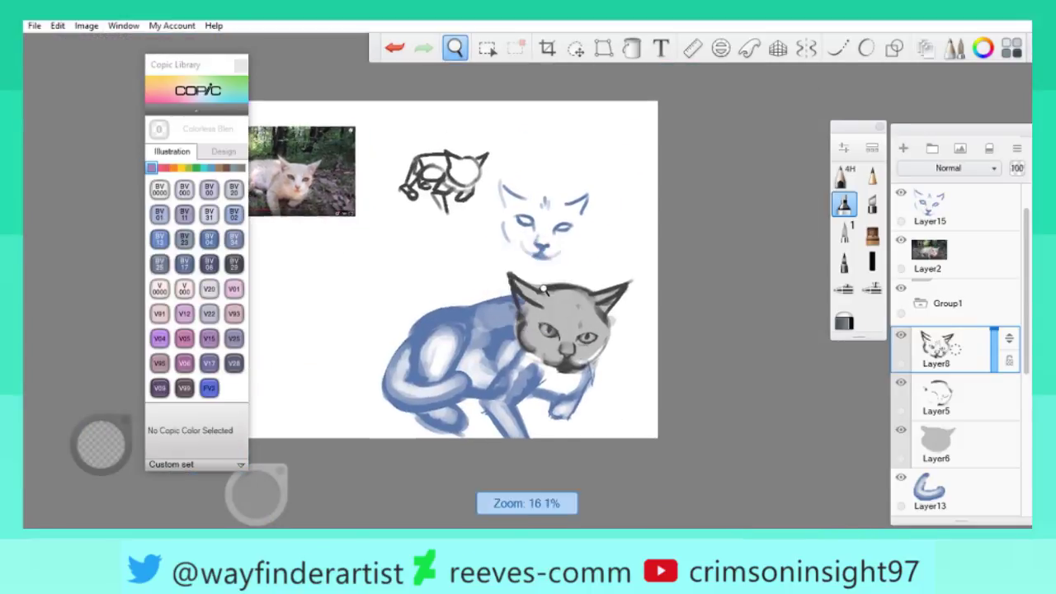
pyautogui.scroll(6, 607, 403)
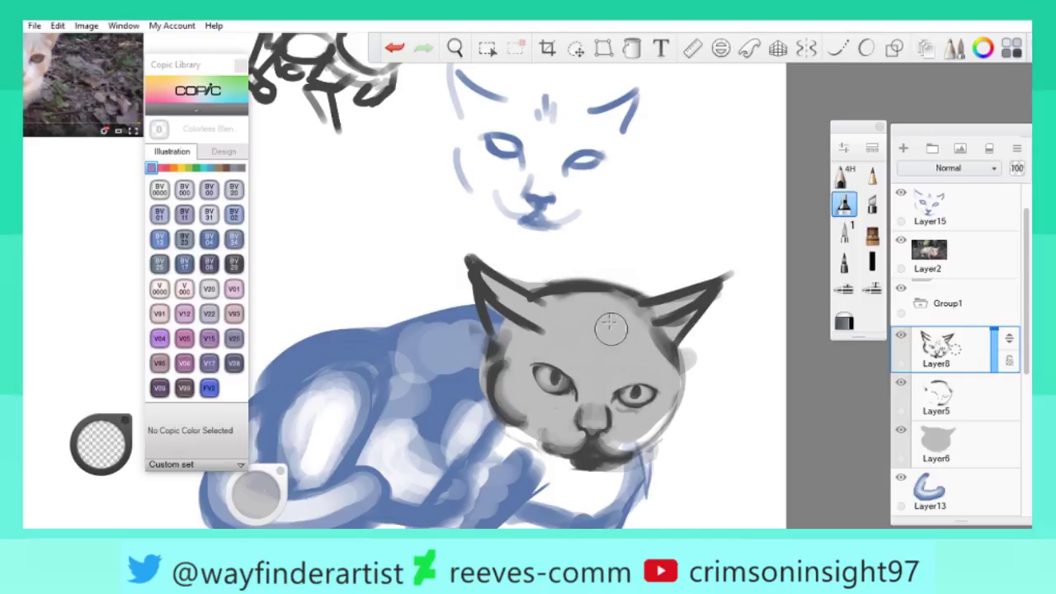
# Compare the grey head and blue body with the reference photo and the traced blue face.
pyautogui.scroll(-3, 584, 330)
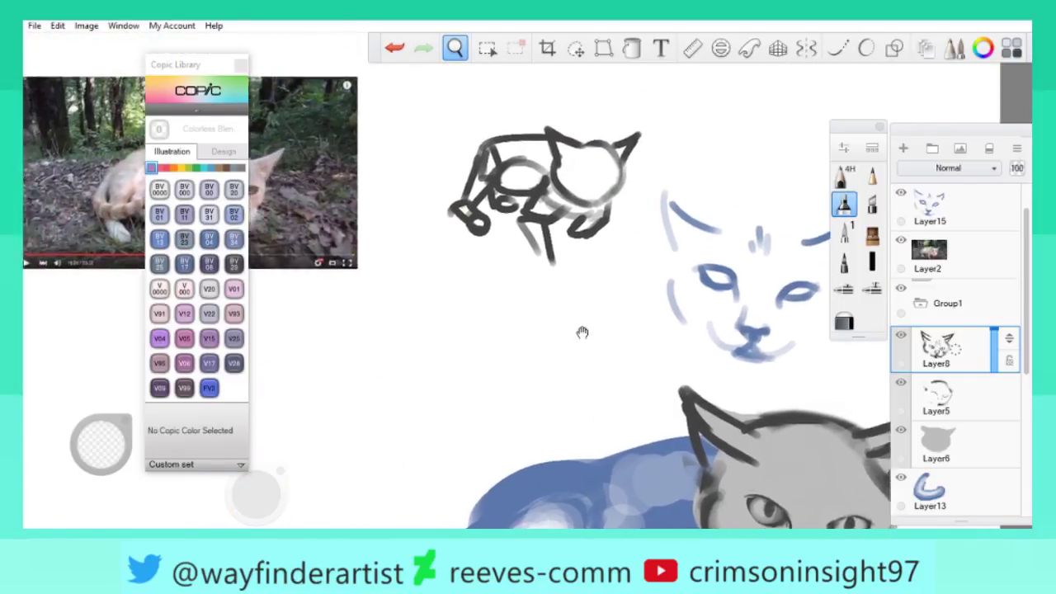
pyautogui.scroll(4, 585, 330)
pyautogui.scroll(-2, 583, 332)
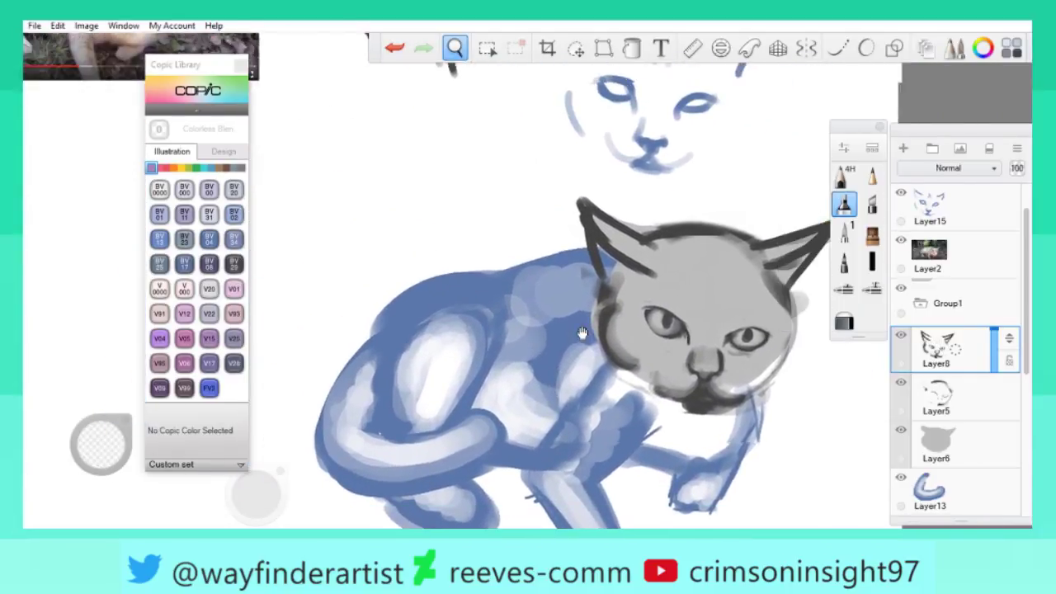
pyautogui.scroll(-2, 594, 324)
pyautogui.scroll(2, 594, 324)
pyautogui.moveTo(527, 322); pyautogui.dragTo(661, 324)
pyautogui.scroll(-1, 661, 323)
pyautogui.scroll(1, 661, 324)
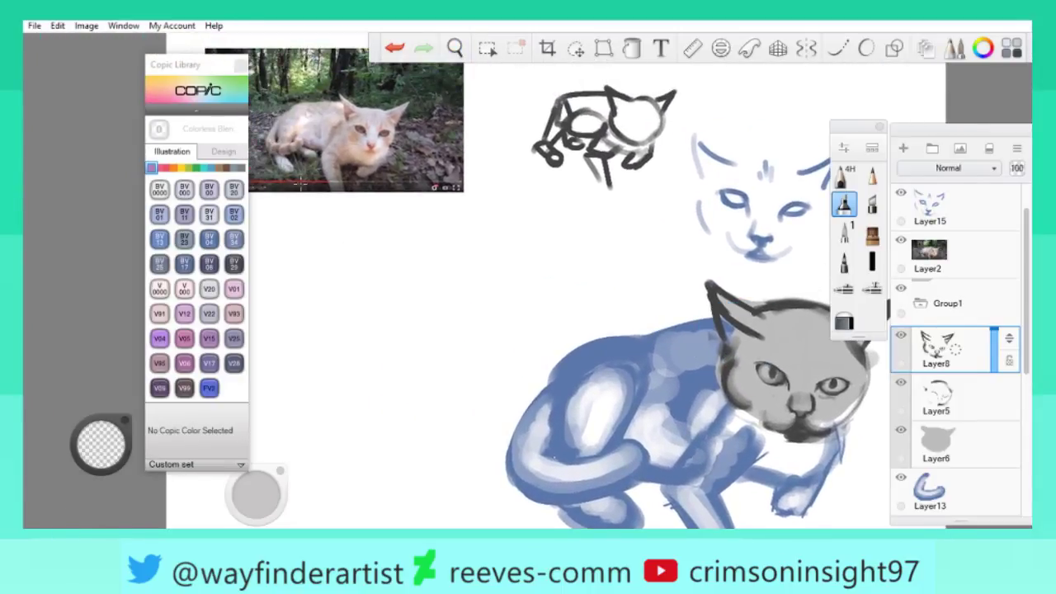
pyautogui.scroll(-1, 542, 292)
pyautogui.scroll(1, 617, 326)
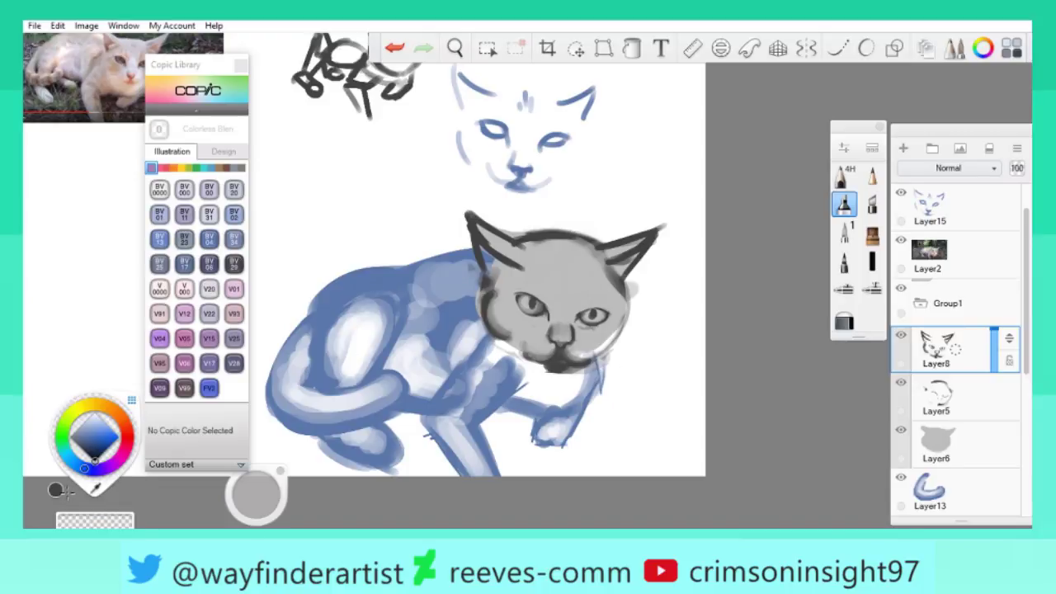
# Add a layer beneath the head layers and paint a broad dark grey band under the muzzle and jaw.
pyautogui.moveTo(256, 493); pyautogui.dragTo(248, 495)
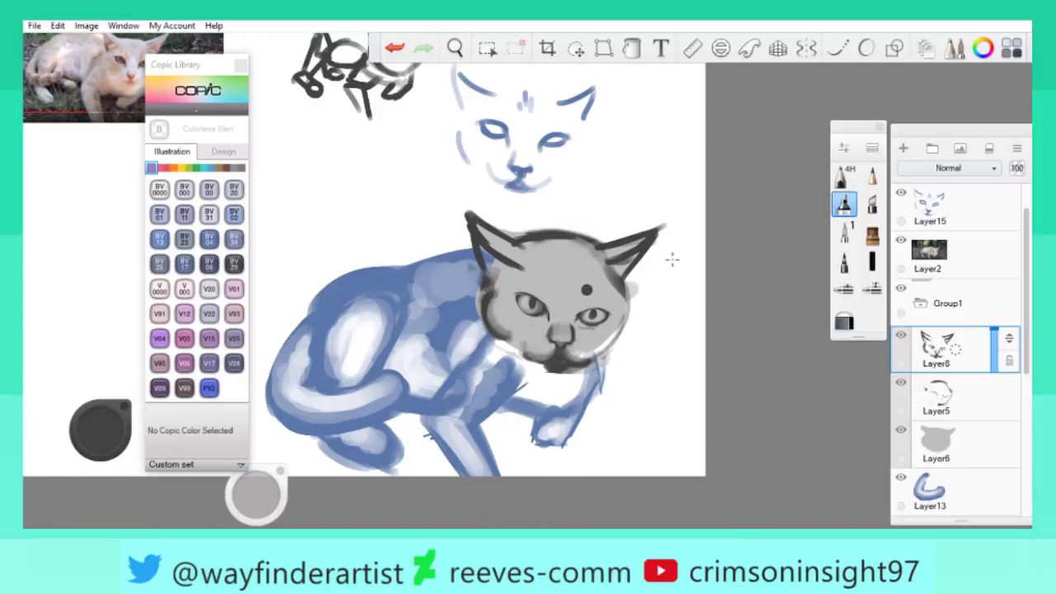
pyautogui.click(950, 405)
pyautogui.click(948, 490)
pyautogui.click(902, 148)
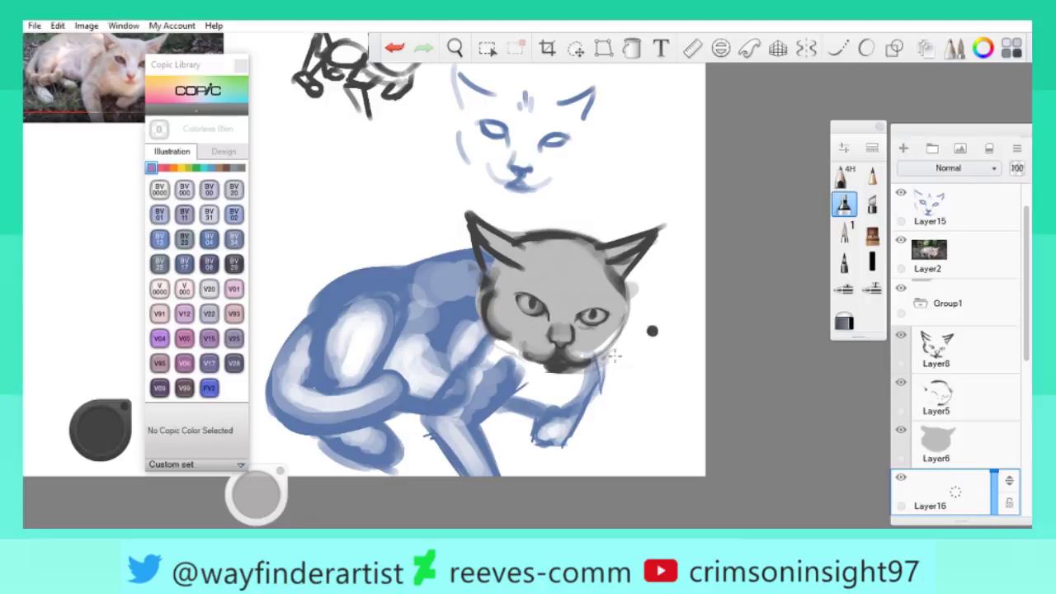
pyautogui.scroll(4, 615, 355)
pyautogui.moveTo(466, 351)
pyautogui.mouseDown()
pyautogui.moveTo(544, 417)
pyautogui.moveTo(605, 410)
pyautogui.moveTo(495, 379)
pyautogui.moveTo(577, 404)
pyautogui.moveTo(647, 371)
pyautogui.moveTo(627, 371)
pyautogui.mouseUp()
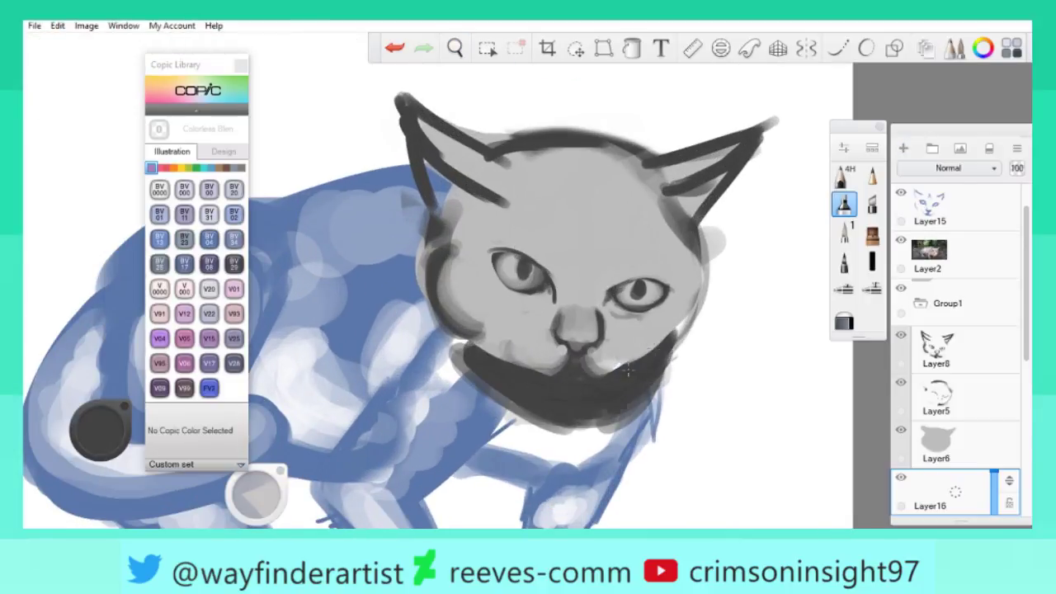
# Carve away the left-hand part of the dark under-jaw band with the transparent colour.
pyautogui.moveTo(256, 493); pyautogui.dragTo(268, 416)
pyautogui.click(99, 427)
pyautogui.click(56, 491)
pyautogui.moveTo(521, 294)
pyautogui.mouseDown()
pyautogui.moveTo(489, 266)
pyautogui.moveTo(558, 299)
pyautogui.moveTo(497, 273)
pyautogui.mouseUp()
pyautogui.press('space')
pyautogui.moveTo(549, 242); pyautogui.dragTo(528, 272)
# Hide the under-jaw shading layer and fill out the head's base shape on Layer6 with light grey.
pyautogui.click(99, 427)
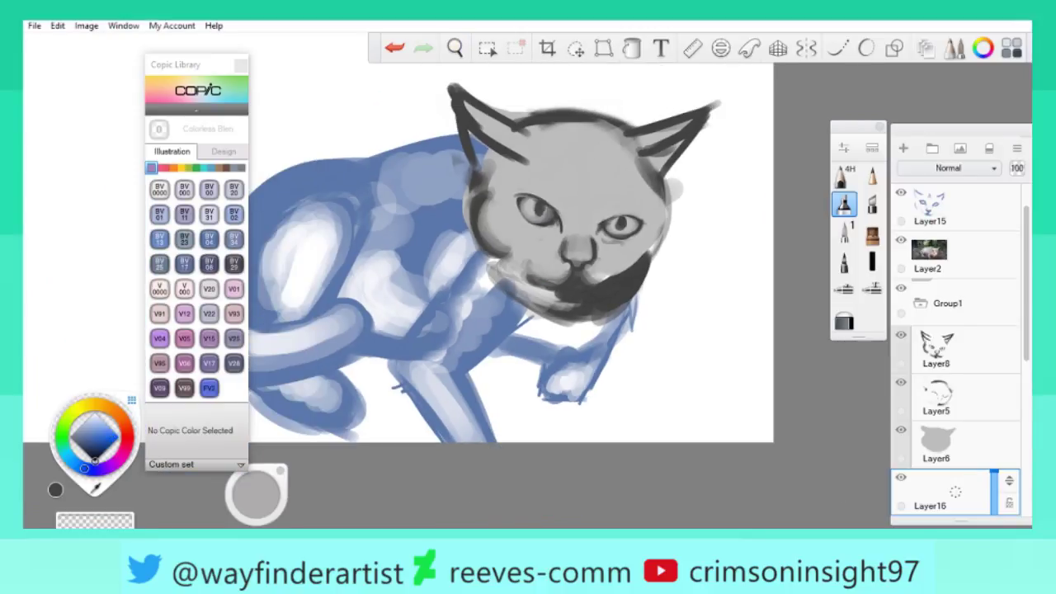
pyautogui.click(936, 445)
pyautogui.press('space')
pyautogui.moveTo(578, 283)
pyautogui.mouseDown()
pyautogui.moveTo(644, 299)
pyautogui.moveTo(497, 234)
pyautogui.mouseUp()
pyautogui.moveTo(428, 221)
pyautogui.mouseDown()
pyautogui.moveTo(544, 266)
pyautogui.moveTo(294, 386)
pyautogui.mouseUp()
pyautogui.press('space')
pyautogui.moveTo(629, 423); pyautogui.dragTo(543, 393)
pyautogui.press('space')
pyautogui.moveTo(606, 283)
pyautogui.mouseDown()
pyautogui.moveTo(512, 289)
pyautogui.moveTo(558, 296)
pyautogui.moveTo(572, 332)
pyautogui.moveTo(631, 305)
pyautogui.mouseUp()
pyautogui.press('space')
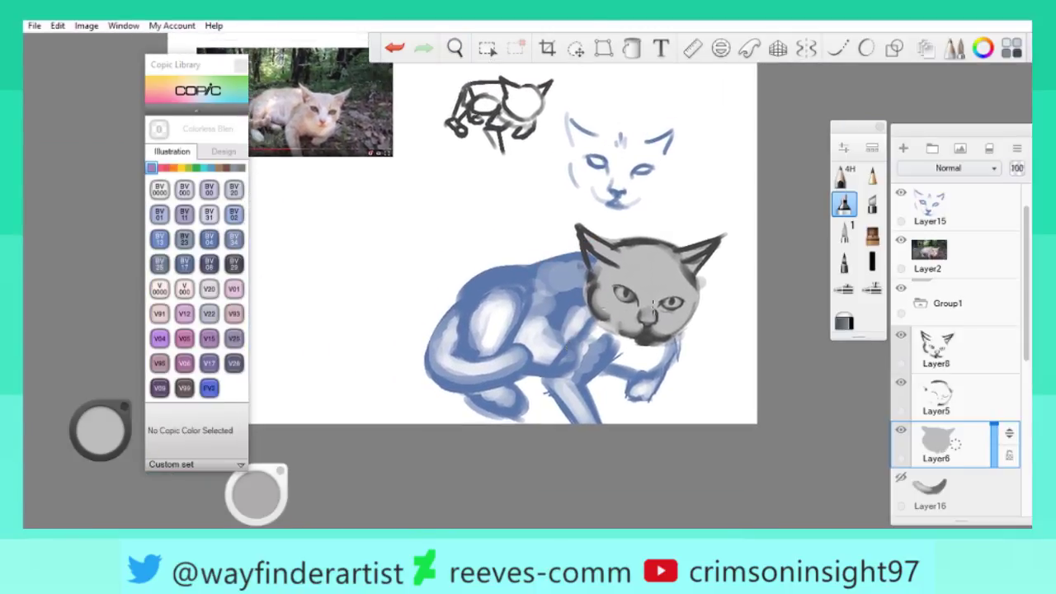
# Lasso the left-hand ear and cheek lines on Layer8 and shift them slightly inward toward the face.
pyautogui.press('space')
pyautogui.moveTo(598, 348); pyautogui.dragTo(779, 309)
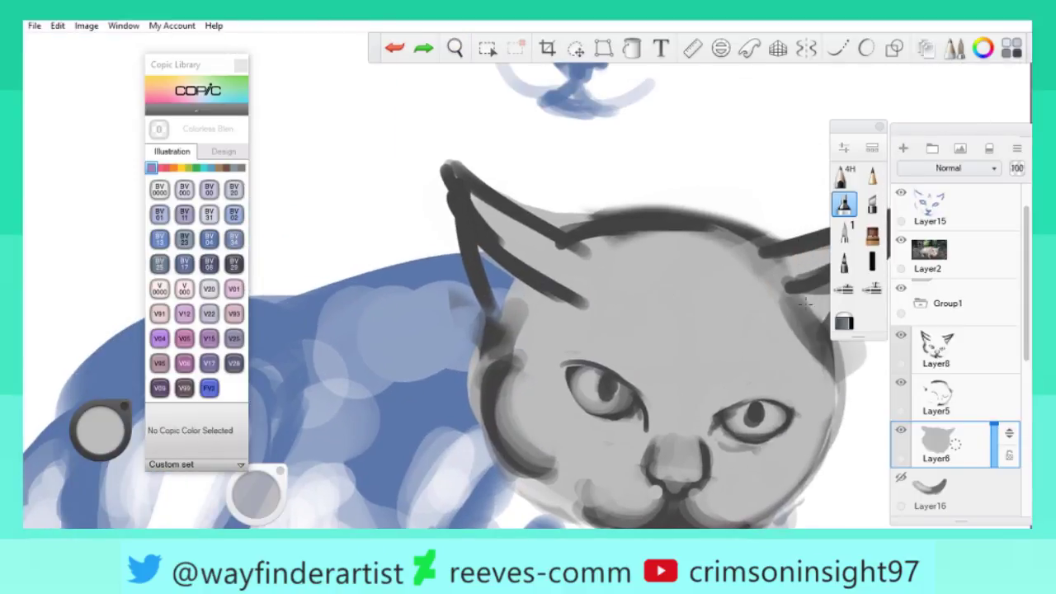
pyautogui.click(936, 346)
pyautogui.click(576, 48)
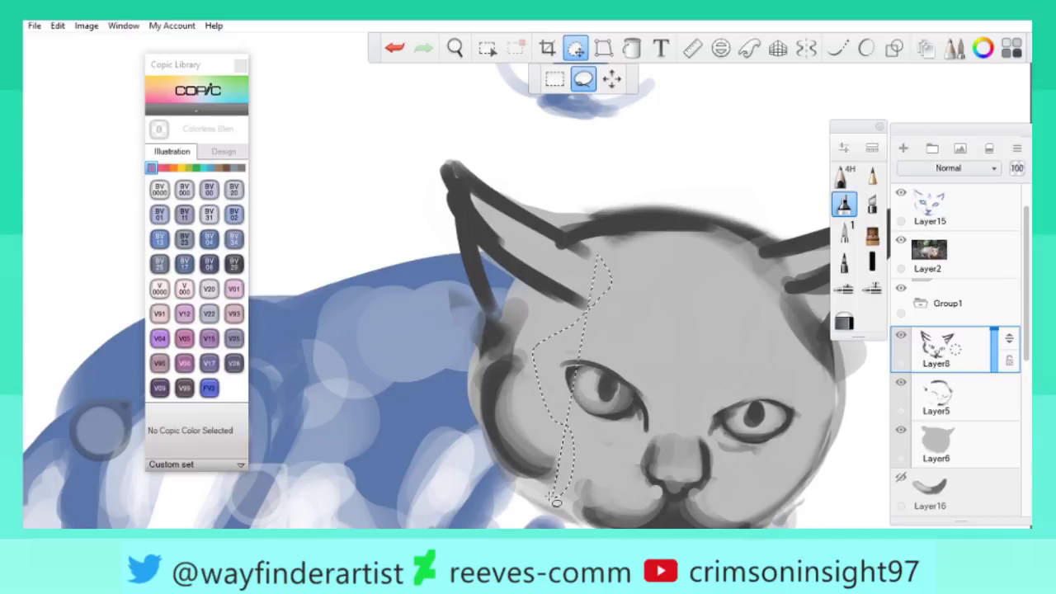
pyautogui.moveTo(557, 500); pyautogui.dragTo(466, 159)
pyautogui.moveTo(492, 400)
pyautogui.mouseDown()
pyautogui.moveTo(585, 389)
pyautogui.moveTo(648, 396)
pyautogui.mouseUp()
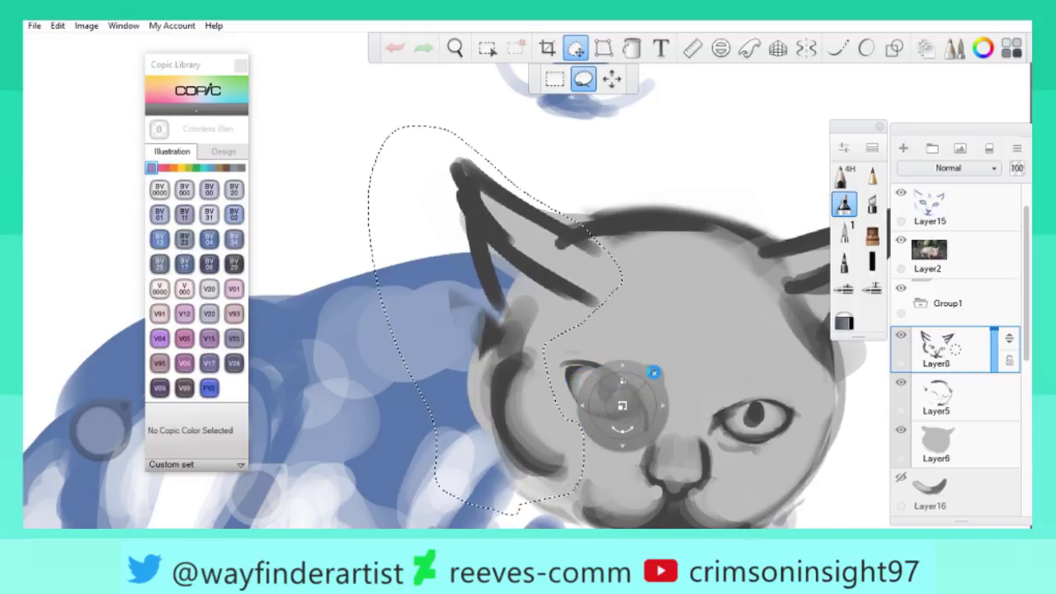
pyautogui.click(654, 376)
pyautogui.moveTo(618, 223); pyautogui.dragTo(691, 207)
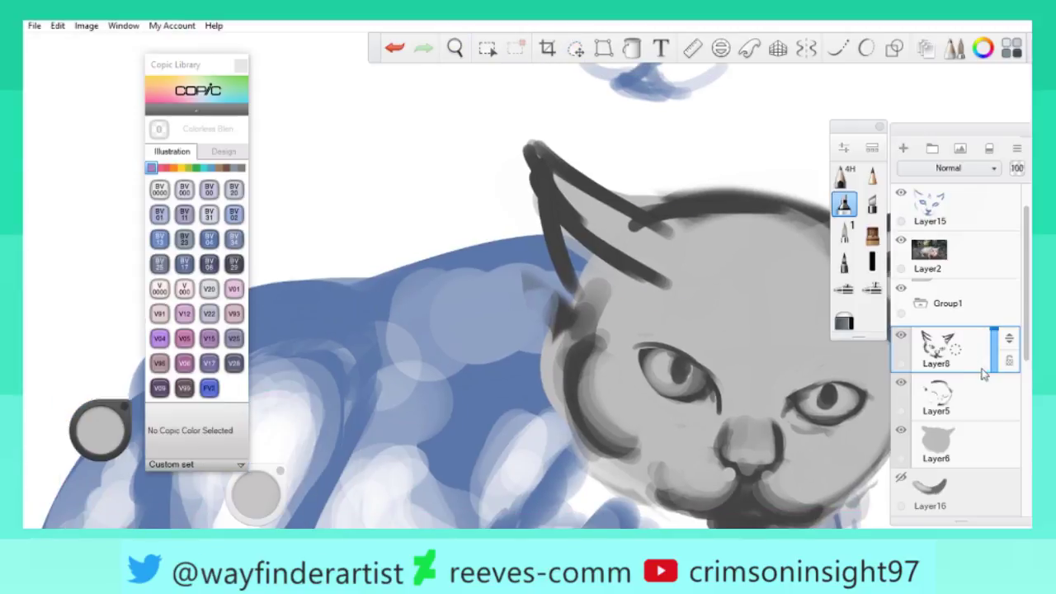
# Clean up the leftover dark outline beside the left-hand ear and cheek on Layer5.
pyautogui.click(932, 397)
pyautogui.moveTo(544, 351)
pyautogui.mouseDown()
pyautogui.moveTo(555, 302)
pyautogui.moveTo(500, 207)
pyautogui.mouseUp()
pyautogui.press('space')
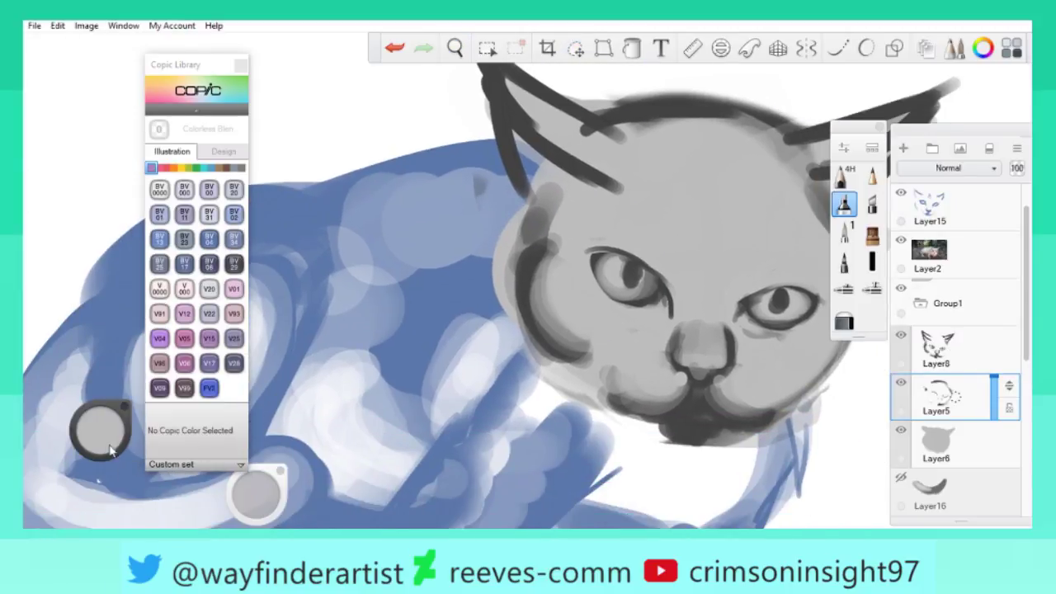
# Clean up the grey head base on Layer6 along the left-hand cheek to follow the shifted cheek line.
pyautogui.click(936, 445)
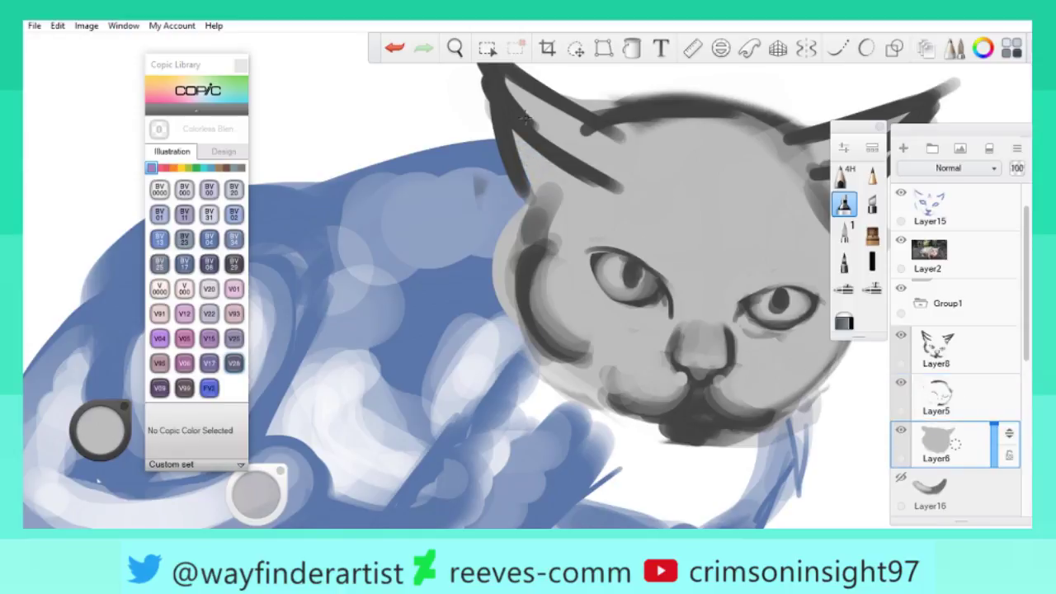
pyautogui.click(949, 400)
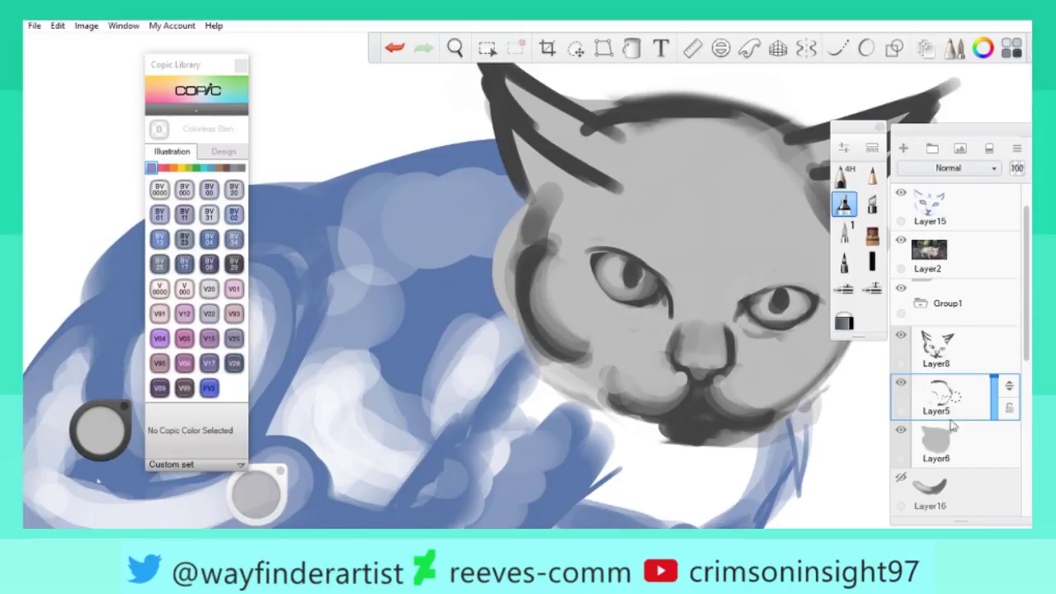
pyautogui.click(953, 453)
pyautogui.moveTo(528, 216)
pyautogui.mouseDown()
pyautogui.moveTo(499, 330)
pyautogui.moveTo(538, 386)
pyautogui.moveTo(574, 415)
pyautogui.mouseUp()
pyautogui.press('space')
pyautogui.moveTo(623, 261)
pyautogui.mouseDown()
pyautogui.moveTo(614, 356)
pyautogui.moveTo(577, 313)
pyautogui.moveTo(573, 325)
pyautogui.moveTo(648, 278)
pyautogui.moveTo(537, 283)
pyautogui.moveTo(594, 335)
pyautogui.moveTo(589, 309)
pyautogui.moveTo(594, 358)
pyautogui.moveTo(651, 306)
pyautogui.moveTo(647, 352)
pyautogui.moveTo(495, 306)
pyautogui.moveTo(569, 264)
pyautogui.moveTo(749, 343)
pyautogui.mouseUp()
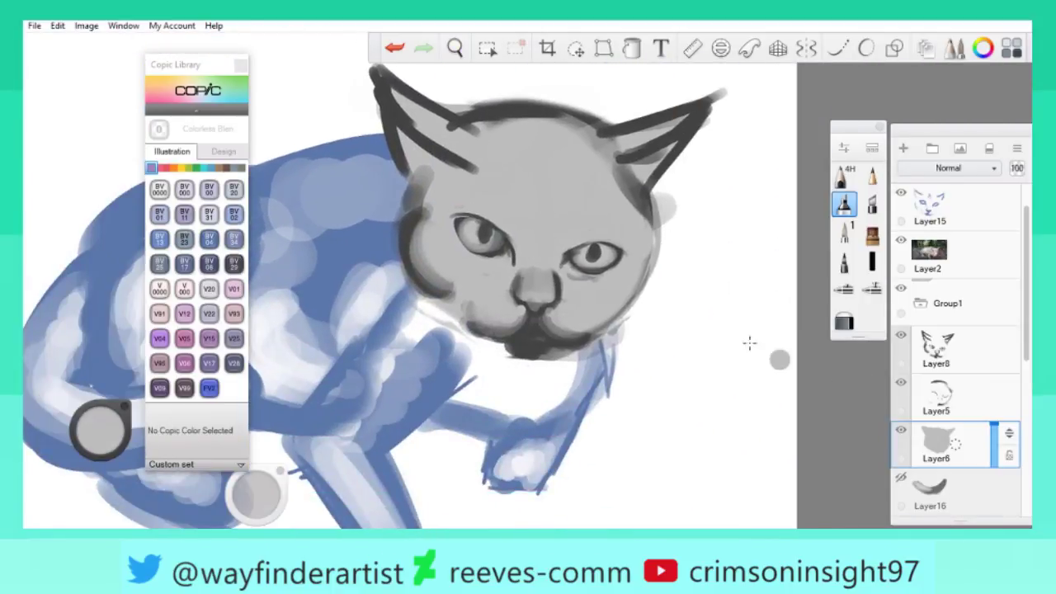
# Paint a dark grey outline along the right-hand jaw and cheek on Layer5, and refine its edge with the transparent colour.
pyautogui.click(942, 412)
pyautogui.click(97, 431)
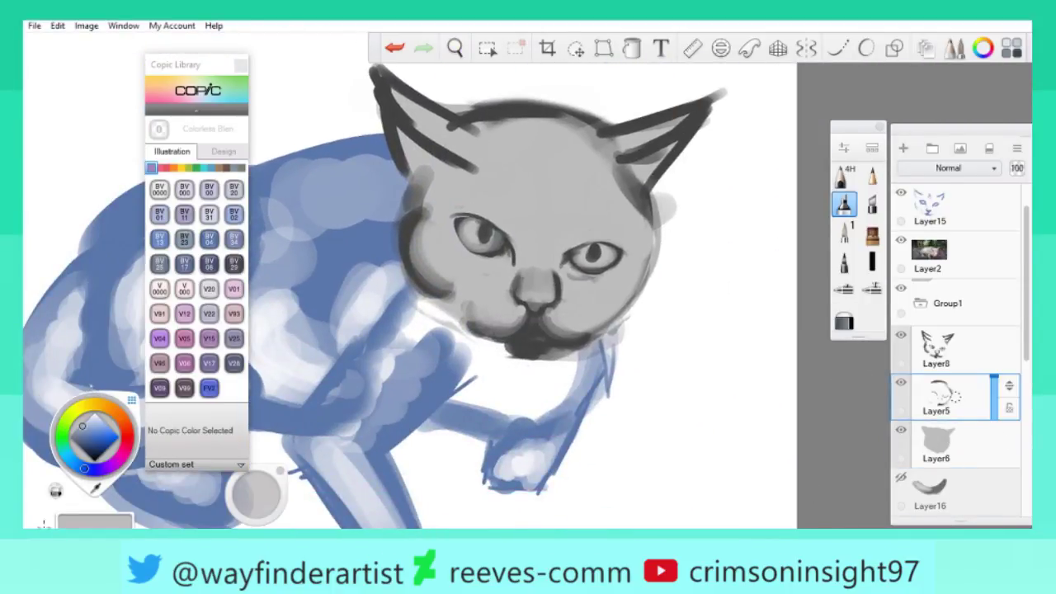
pyautogui.click(95, 459)
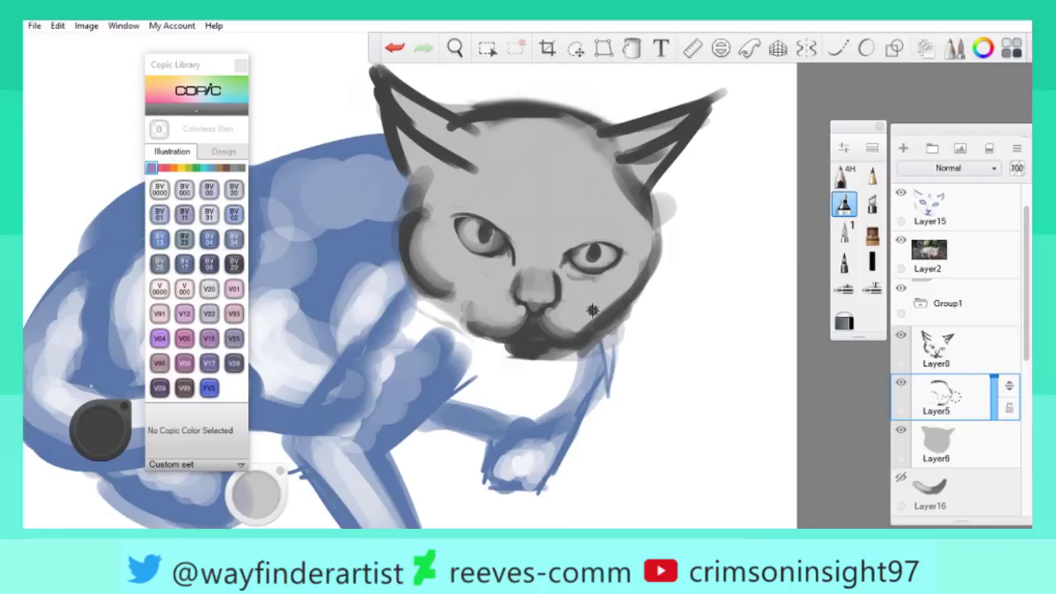
pyautogui.hotkey('ctrl', 'z')
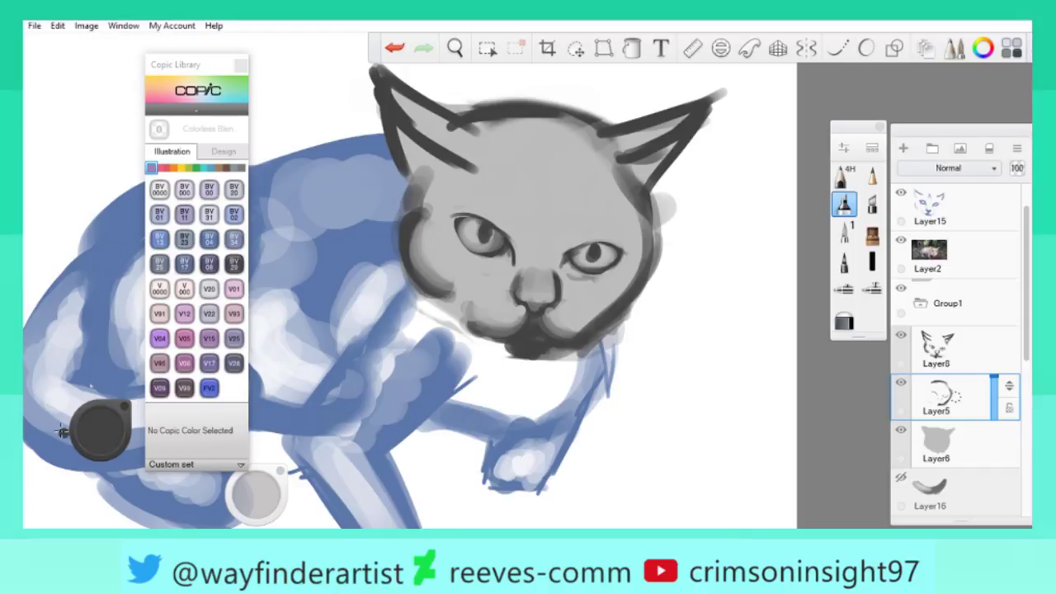
pyautogui.click(71, 479)
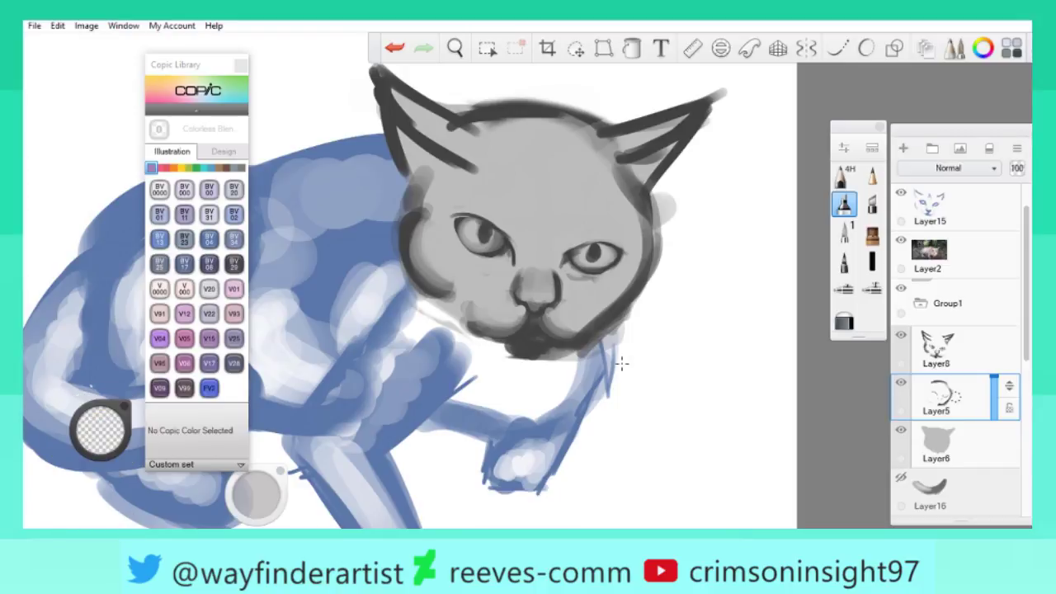
pyautogui.moveTo(571, 361)
pyautogui.mouseDown()
pyautogui.moveTo(610, 341)
pyautogui.moveTo(603, 351)
pyautogui.moveTo(655, 212)
pyautogui.moveTo(644, 299)
pyautogui.moveTo(661, 196)
pyautogui.mouseUp()
# Lock the transparency of Layer8 and recolour the ears, eyes, nose and muzzle lines with Copic BV04 Blue Berry.
pyautogui.scroll(-3, 726, 487)
pyautogui.press('space')
pyautogui.moveTo(544, 286)
pyautogui.mouseDown()
pyautogui.moveTo(530, 360)
pyautogui.moveTo(605, 312)
pyautogui.moveTo(455, 305)
pyautogui.mouseUp()
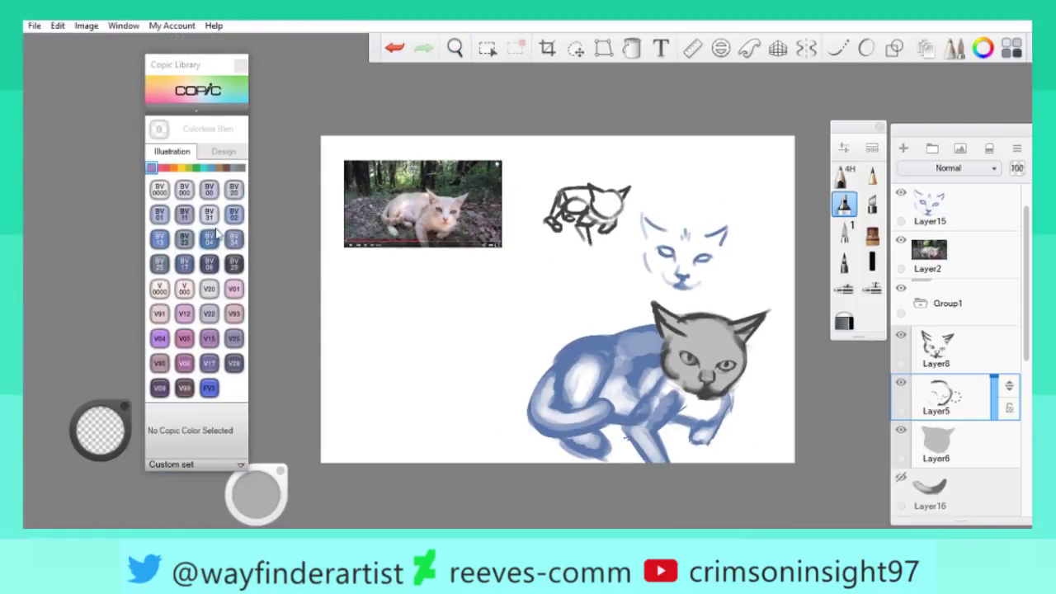
pyautogui.click(211, 238)
pyautogui.click(952, 355)
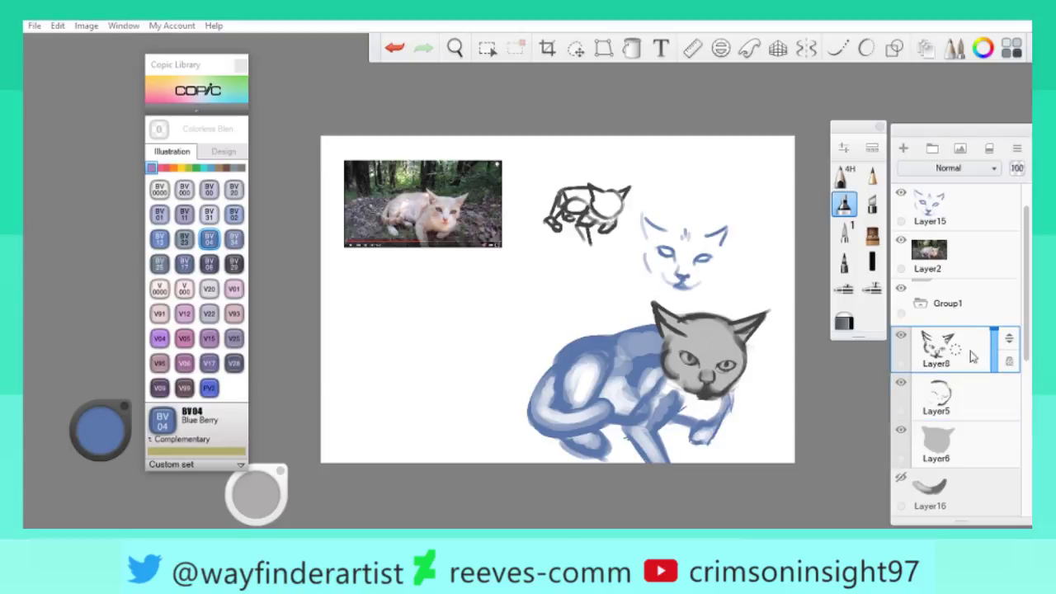
pyautogui.click(846, 234)
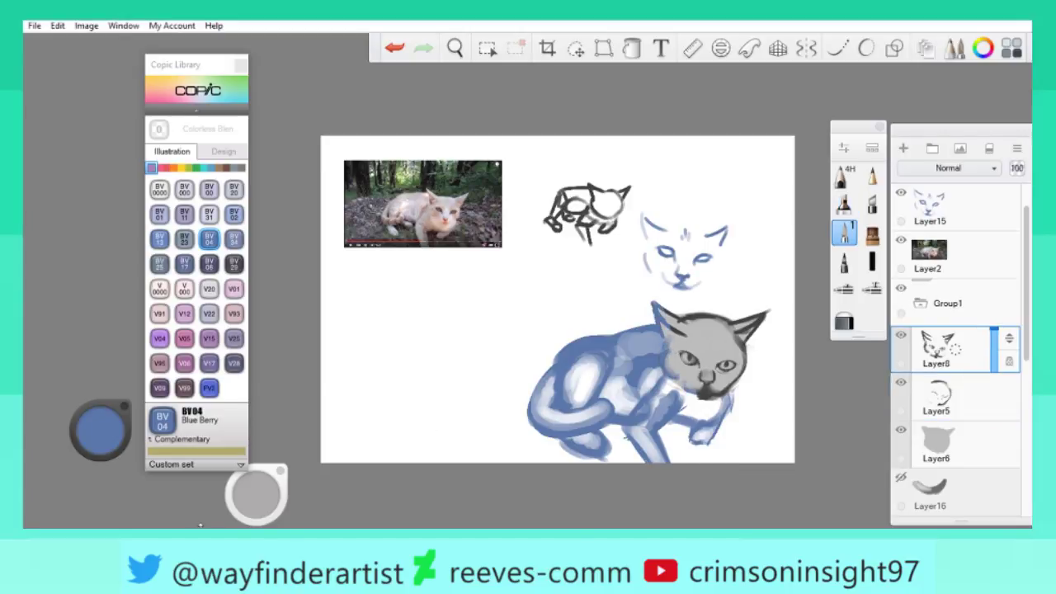
pyautogui.moveTo(719, 366); pyautogui.dragTo(733, 364)
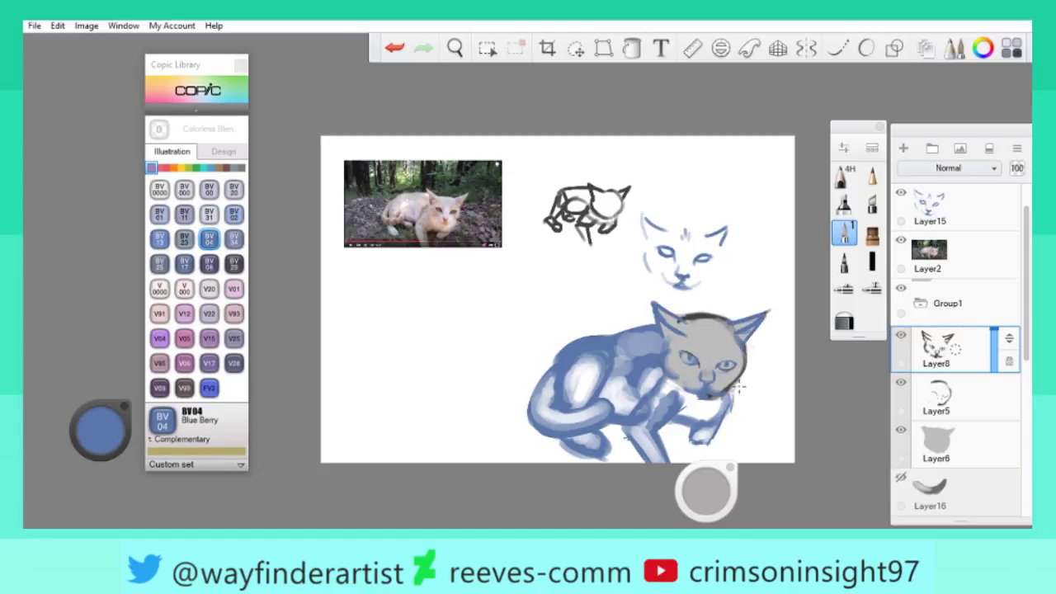
# Lock the transparency of Layer5 and recolour the head outline with the same BV04 blue.
pyautogui.click(949, 400)
pyautogui.moveTo(648, 314); pyautogui.dragTo(718, 412)
pyautogui.hotkey('ctrl', 'z')
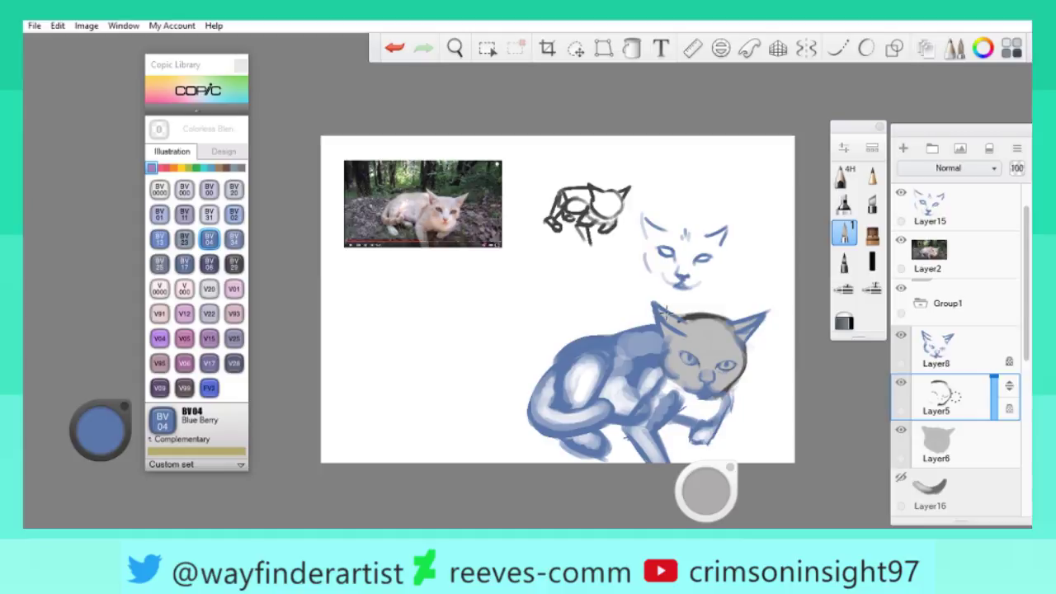
pyautogui.click(978, 363)
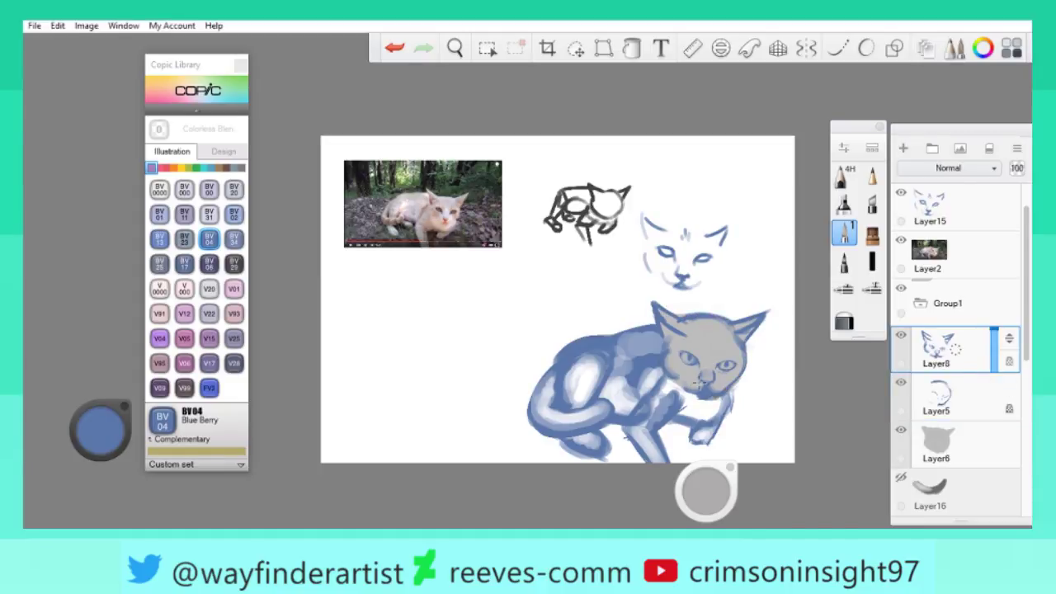
pyautogui.press('space')
pyautogui.moveTo(699, 383); pyautogui.dragTo(1002, 445)
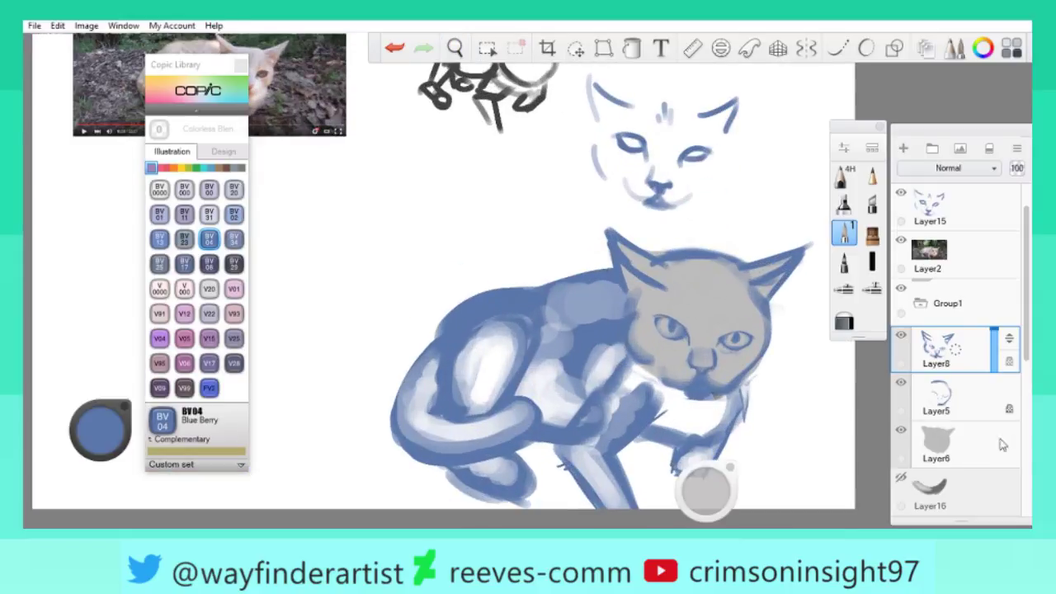
pyautogui.click(911, 397)
pyautogui.scroll(-3, 727, 351)
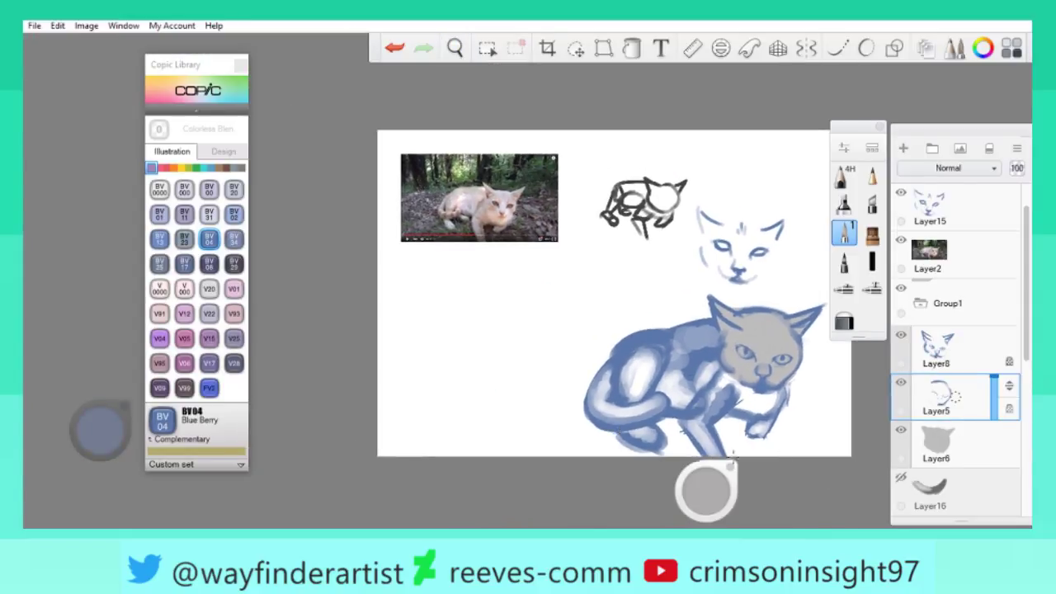
# Lock the transparency of Layer6 and recolour the grey head base white.
pyautogui.click(914, 437)
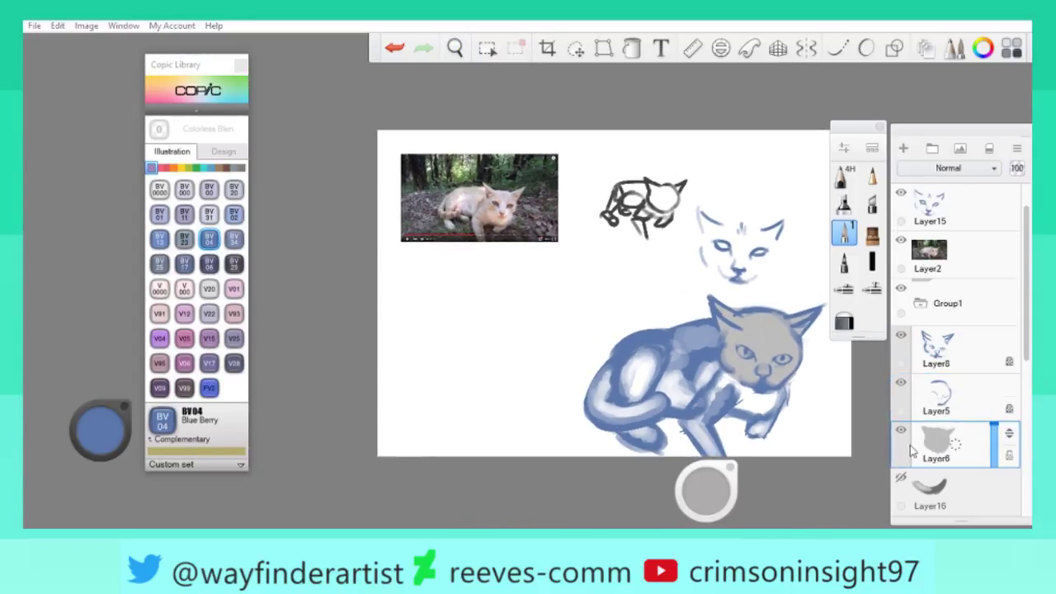
pyautogui.click(99, 429)
pyautogui.moveTo(724, 373)
pyautogui.mouseDown()
pyautogui.moveTo(726, 355)
pyautogui.moveTo(723, 388)
pyautogui.mouseUp()
pyautogui.moveTo(746, 317); pyautogui.dragTo(783, 379)
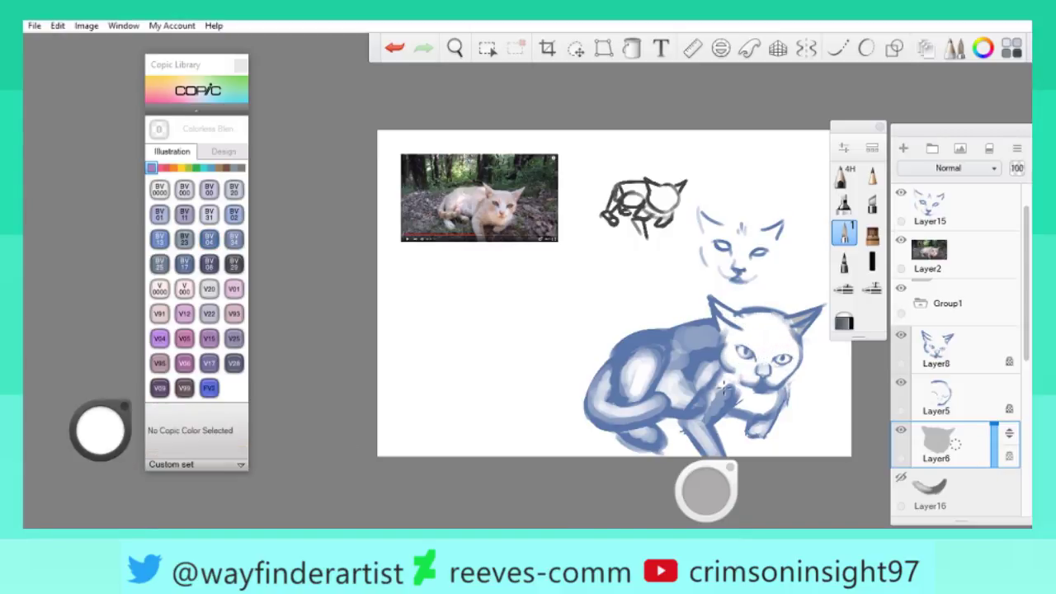
pyautogui.moveTo(705, 491); pyautogui.dragTo(624, 512)
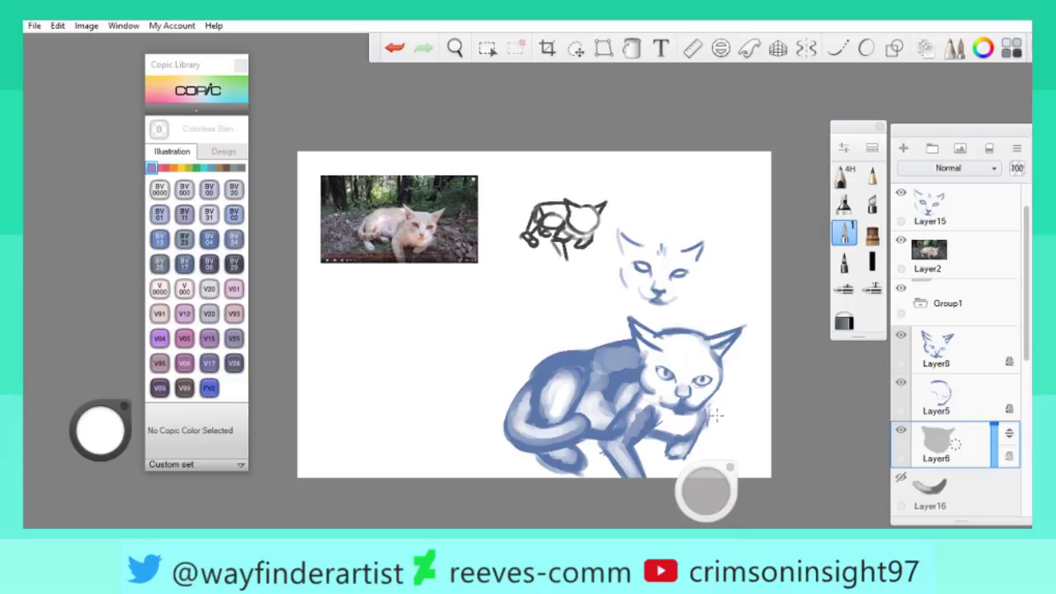
# Lasso both ears on Layer8 and nudge them slightly down towards the eyes.
pyautogui.moveTo(669, 358); pyautogui.dragTo(746, 438)
pyautogui.press('space')
pyautogui.moveTo(626, 308); pyautogui.dragTo(695, 388)
pyautogui.click(575, 50)
pyautogui.click(948, 350)
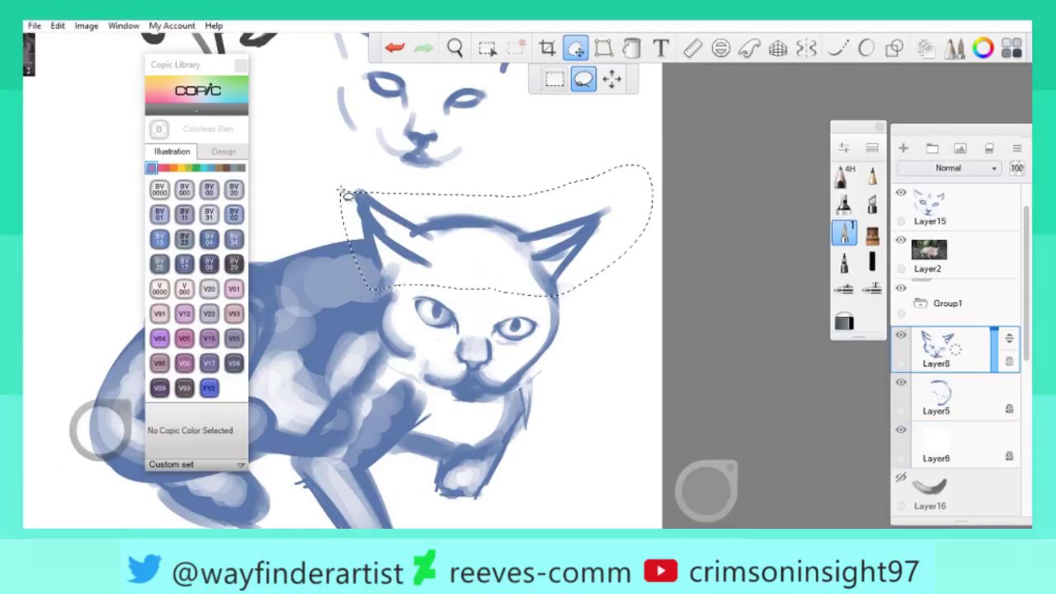
pyautogui.press('Down')
pyautogui.press('Down')
pyautogui.press('Down')
pyautogui.press('Down')
pyautogui.press('Down')
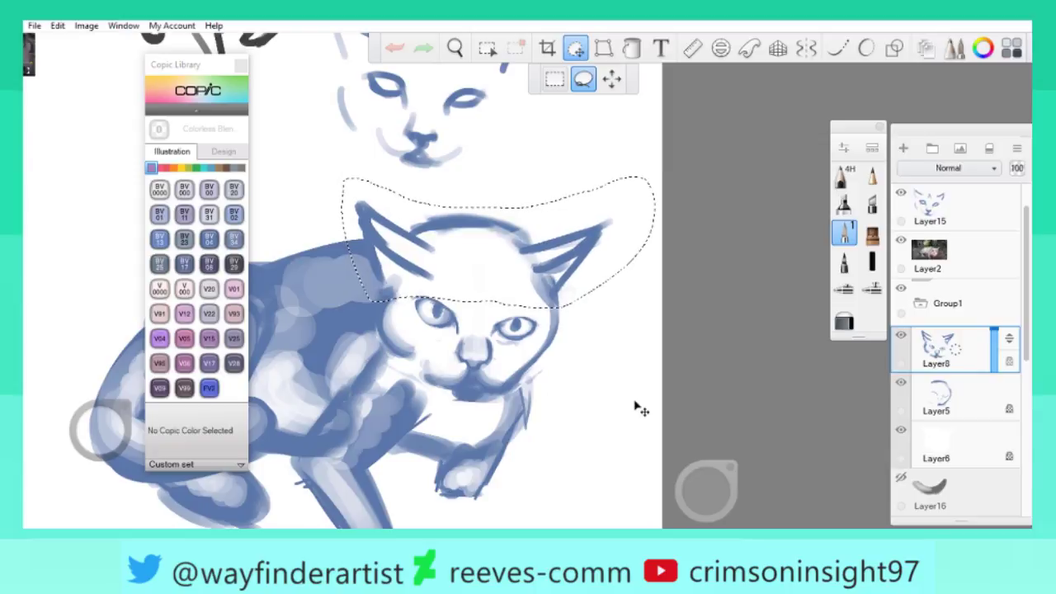
pyautogui.click(626, 385)
# Lasso the top-of-head line on Layer5 and nudge it down to meet the lowered ears.
pyautogui.click(948, 395)
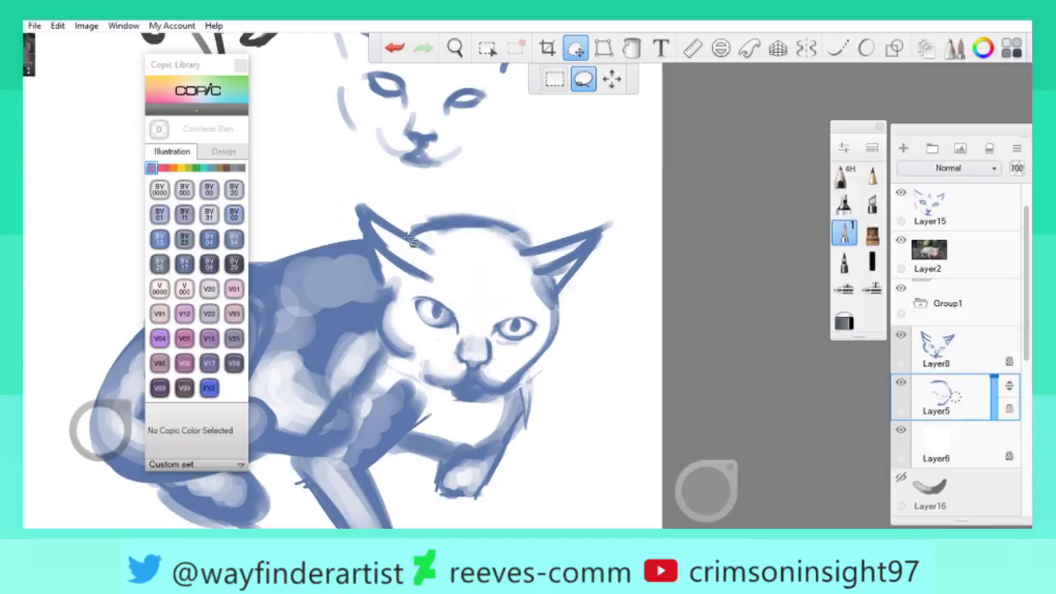
pyautogui.press('Down')
pyautogui.press('Down')
pyautogui.press('Down')
pyautogui.press('Down')
pyautogui.press('Down')
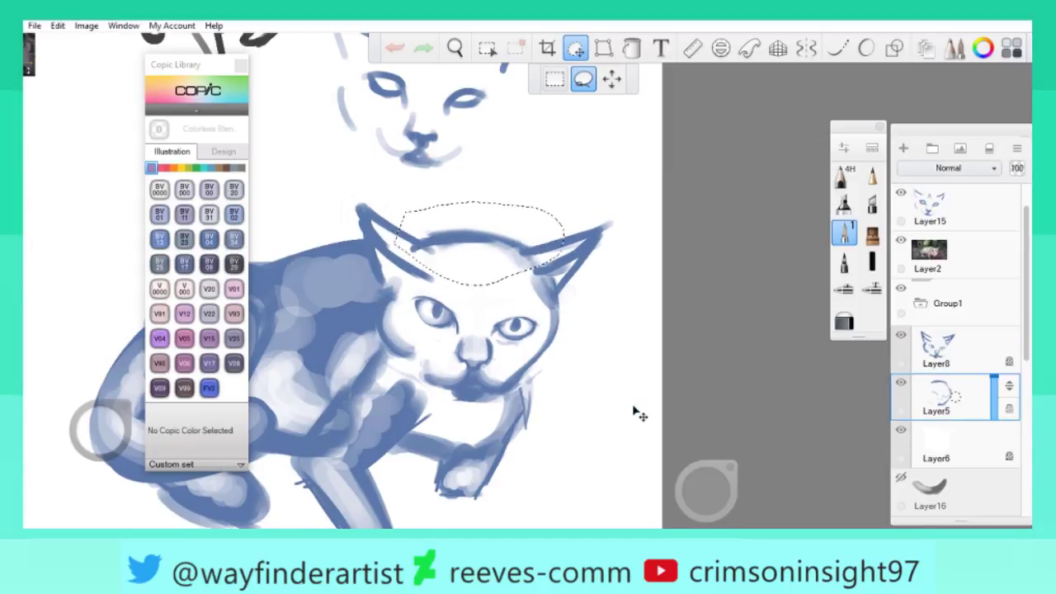
pyautogui.click(633, 380)
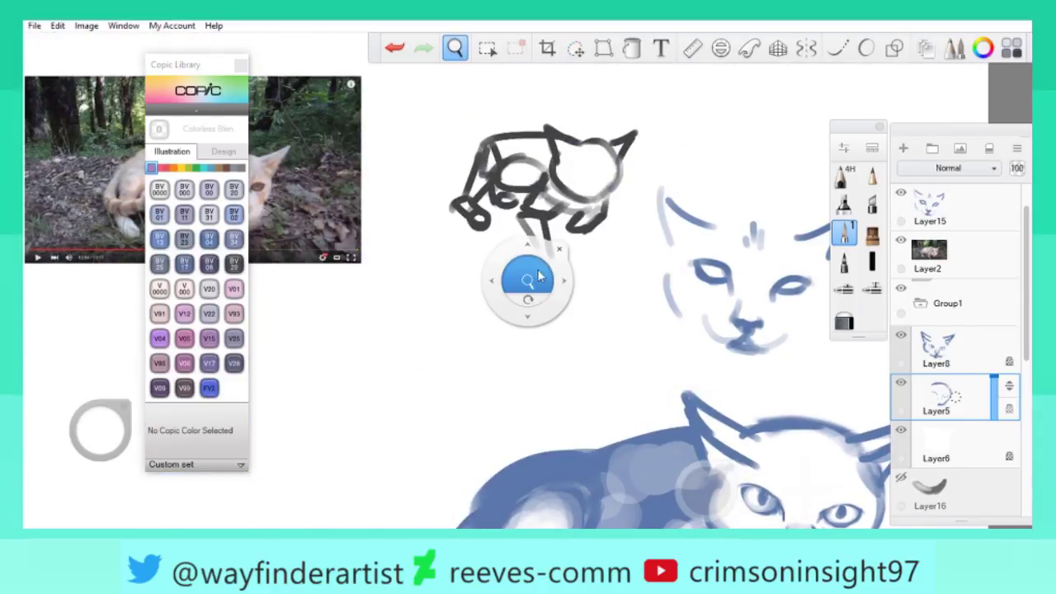
# Lasso the haunch and hind foot on Layer10 and transform them into a tighter position behind the belly.
pyautogui.moveTo(537, 278); pyautogui.dragTo(577, 300)
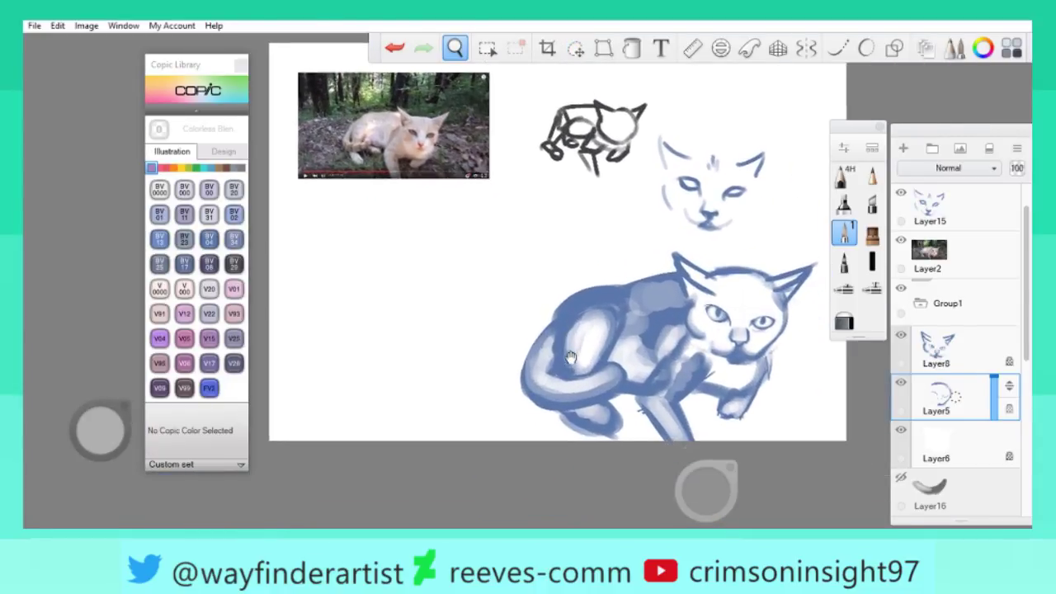
pyautogui.click(916, 312)
pyautogui.click(953, 404)
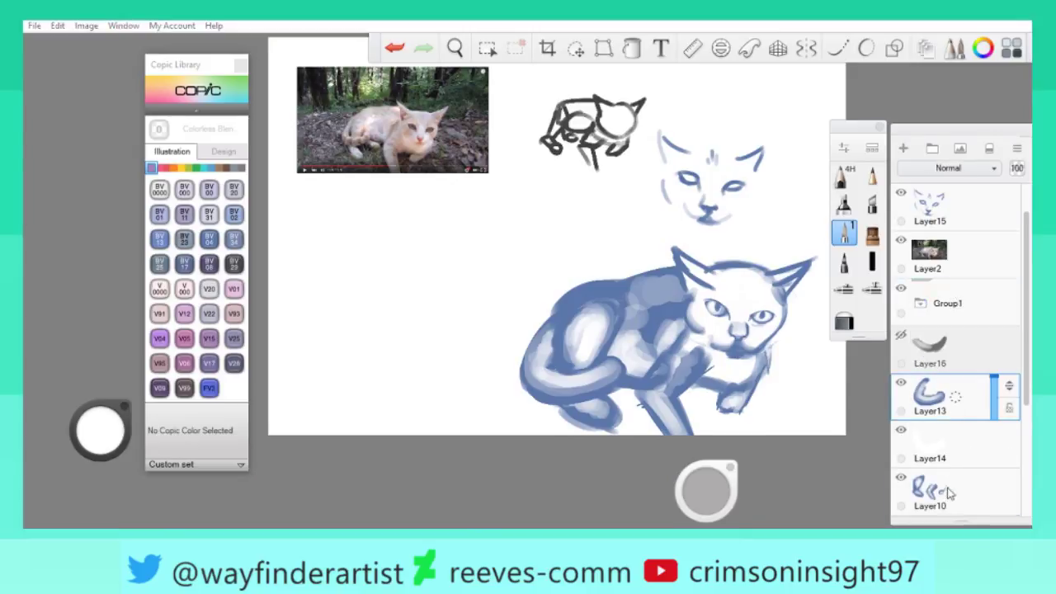
pyautogui.click(951, 493)
pyautogui.scroll(-1, 1028, 402)
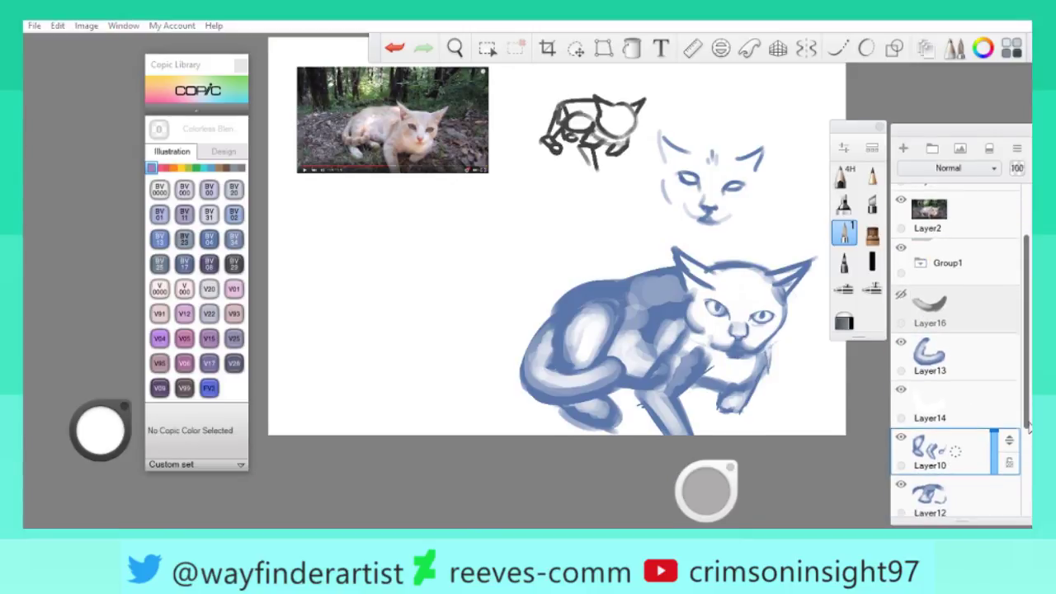
pyautogui.click(576, 48)
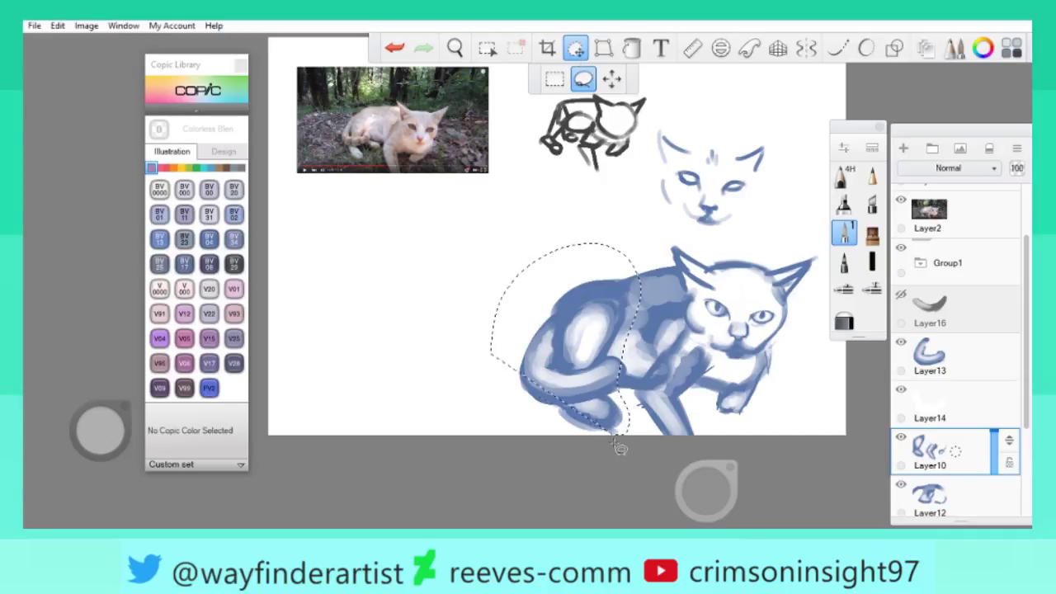
pyautogui.click(705, 489)
pyautogui.moveTo(734, 500)
pyautogui.mouseDown()
pyautogui.moveTo(739, 506)
pyautogui.moveTo(667, 418)
pyautogui.moveTo(412, 173)
pyautogui.moveTo(641, 487)
pyautogui.moveTo(715, 426)
pyautogui.mouseUp()
pyautogui.click(715, 430)
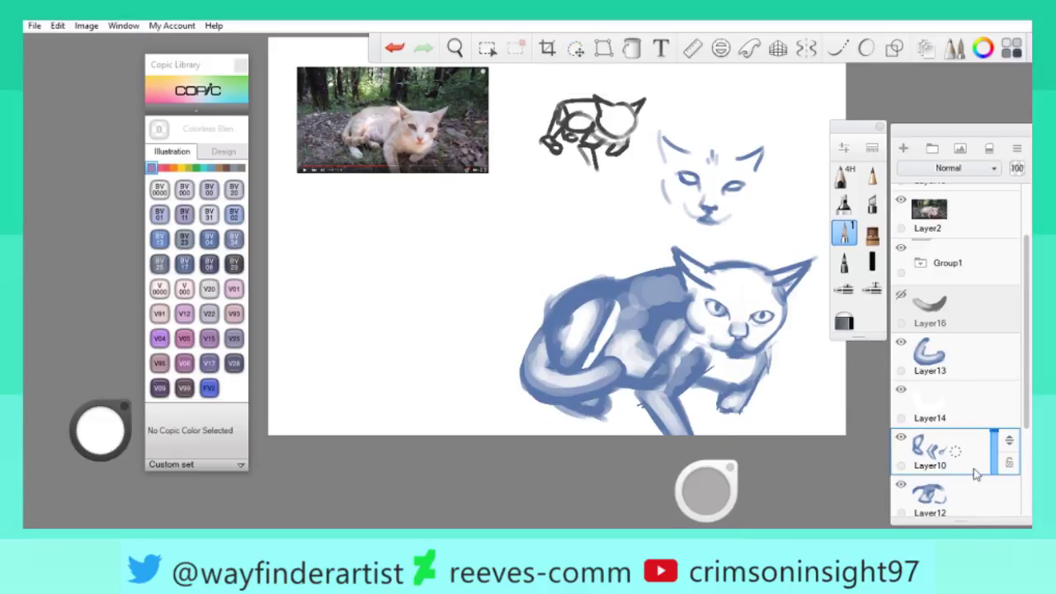
# Rework the near foreleg's outer edge on Layer10 with Copic BV04 Blue Berry.
pyautogui.scroll(5, 587, 377)
pyautogui.click(209, 238)
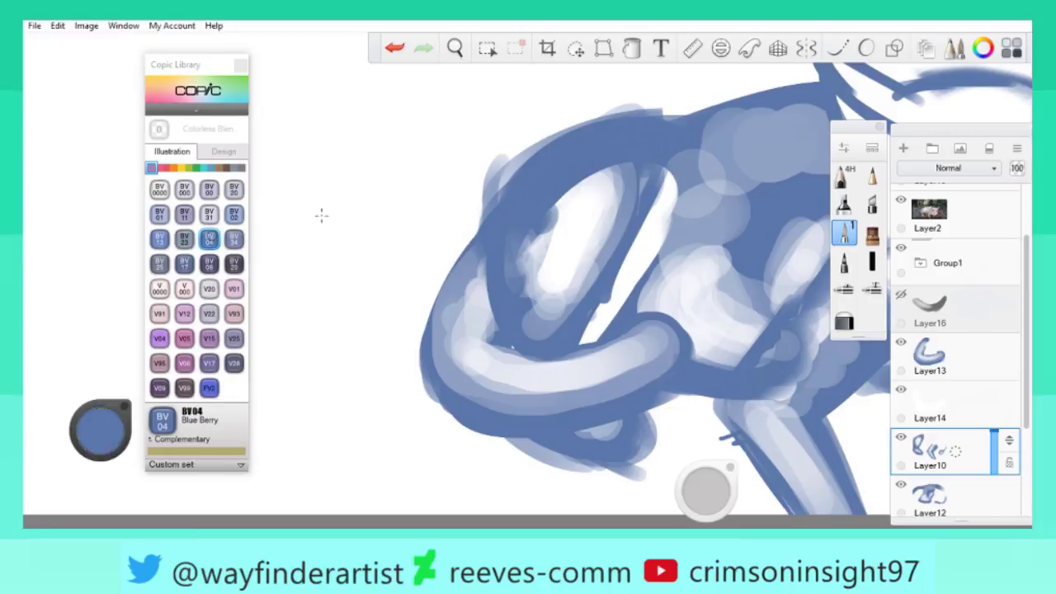
pyautogui.scroll(-3, 593, 485)
pyautogui.press('space')
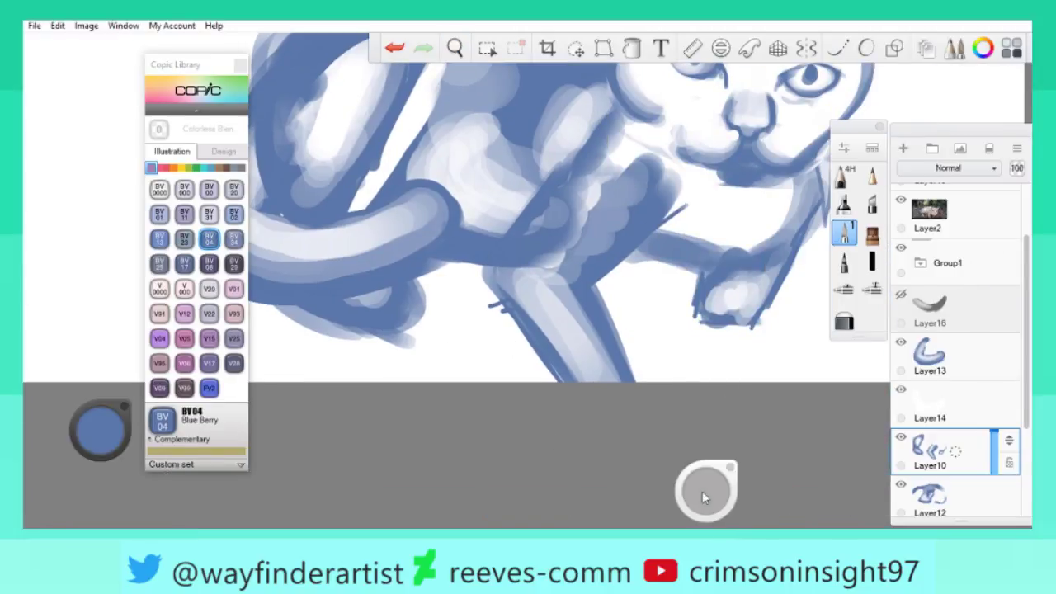
pyautogui.moveTo(546, 375); pyautogui.dragTo(483, 269)
pyautogui.hotkey('ctrl', 'z')
pyautogui.hotkey('ctrl', 'z')
pyautogui.moveTo(546, 377)
pyautogui.mouseDown()
pyautogui.moveTo(485, 272)
pyautogui.moveTo(528, 347)
pyautogui.moveTo(513, 274)
pyautogui.moveTo(486, 377)
pyautogui.moveTo(674, 414)
pyautogui.moveTo(577, 396)
pyautogui.moveTo(593, 400)
pyautogui.mouseUp()
pyautogui.press('space')
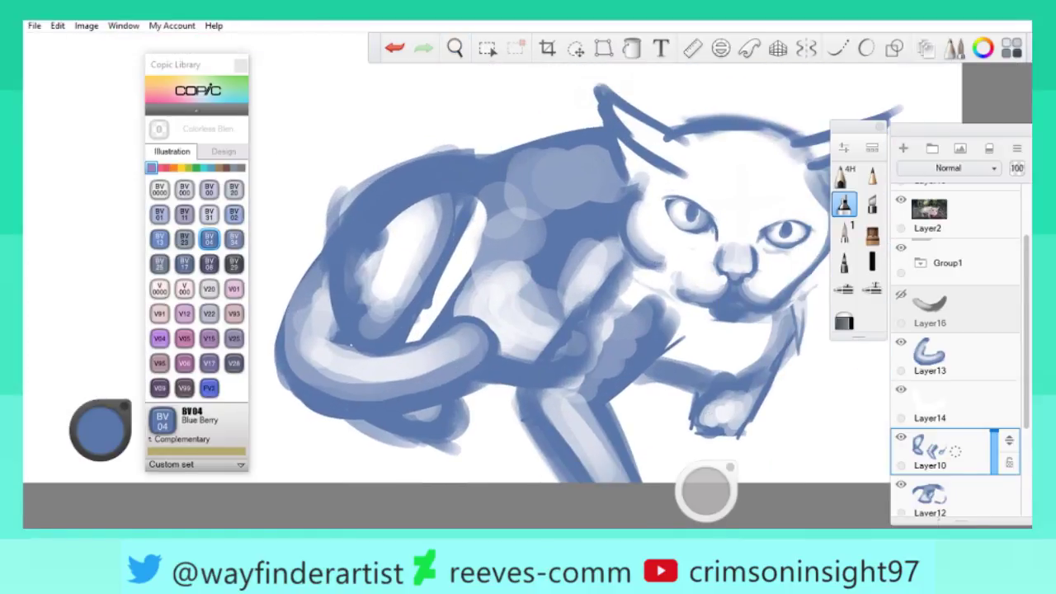
# Paint light highlights on the upper foreleg and fill the gap between haunch and belly with BV04 on Layer12.
pyautogui.click(950, 510)
pyautogui.moveTo(537, 388); pyautogui.dragTo(552, 386)
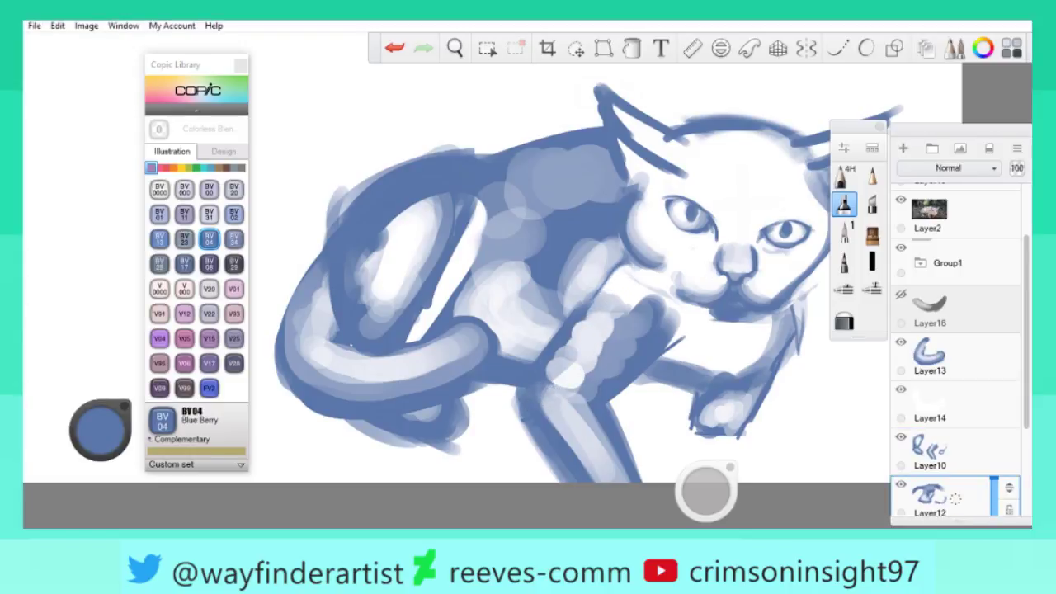
pyautogui.moveTo(545, 293); pyautogui.dragTo(926, 486)
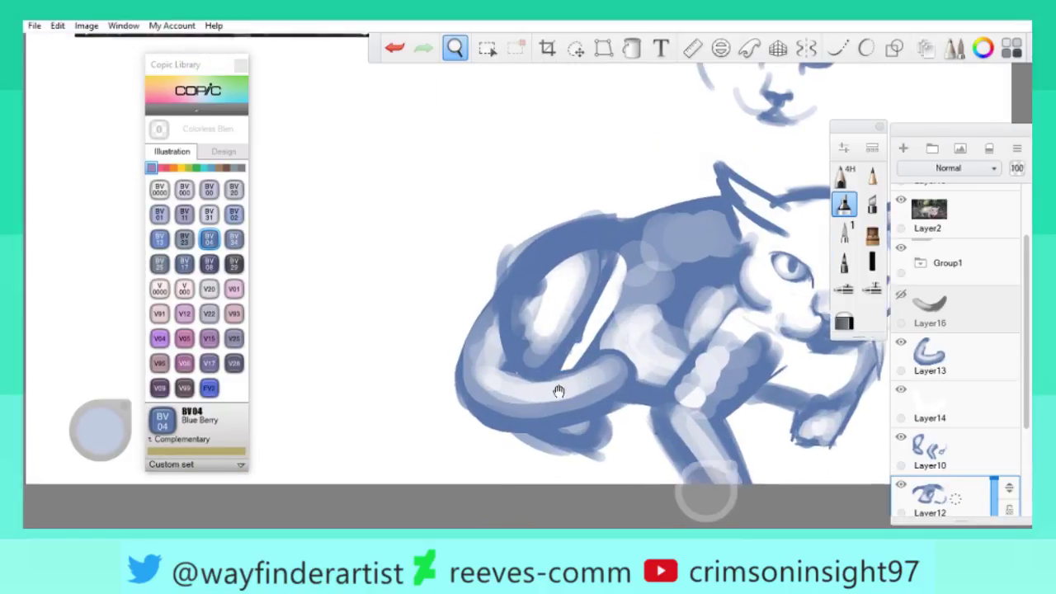
pyautogui.moveTo(559, 389); pyautogui.dragTo(707, 379)
pyautogui.moveTo(859, 521); pyautogui.dragTo(636, 373)
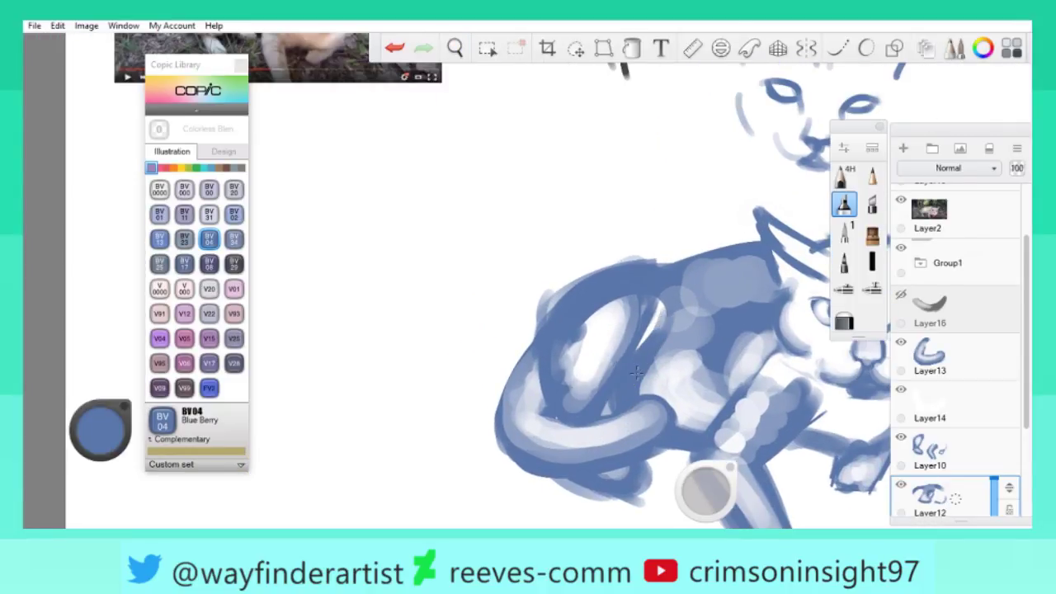
# Lighten the flank and shoulder shading on Layer12 with the transparent colour.
pyautogui.click(95, 450)
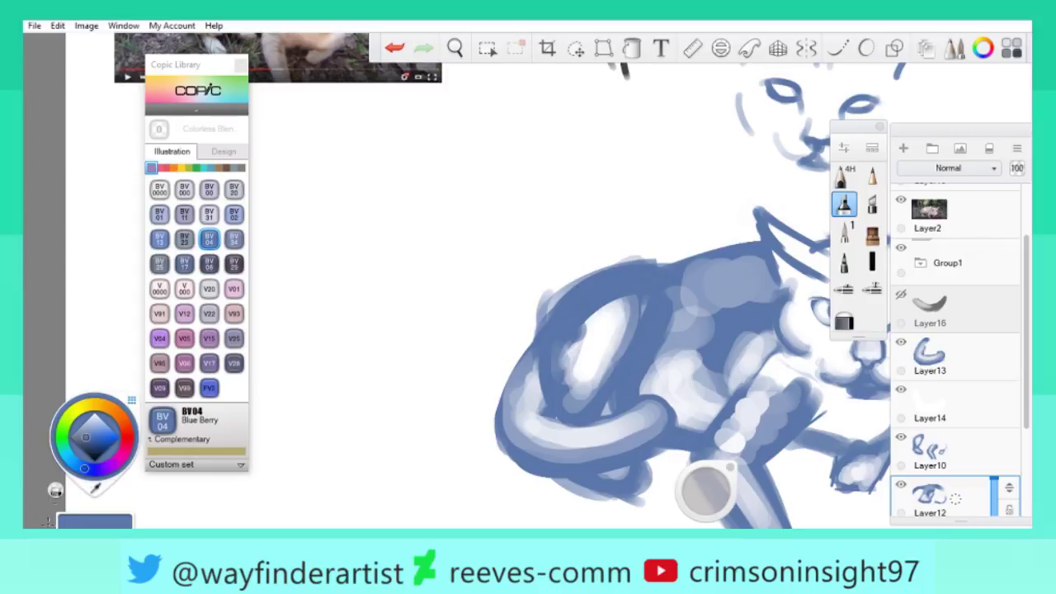
pyautogui.click(95, 437)
pyautogui.click(99, 433)
pyautogui.click(95, 452)
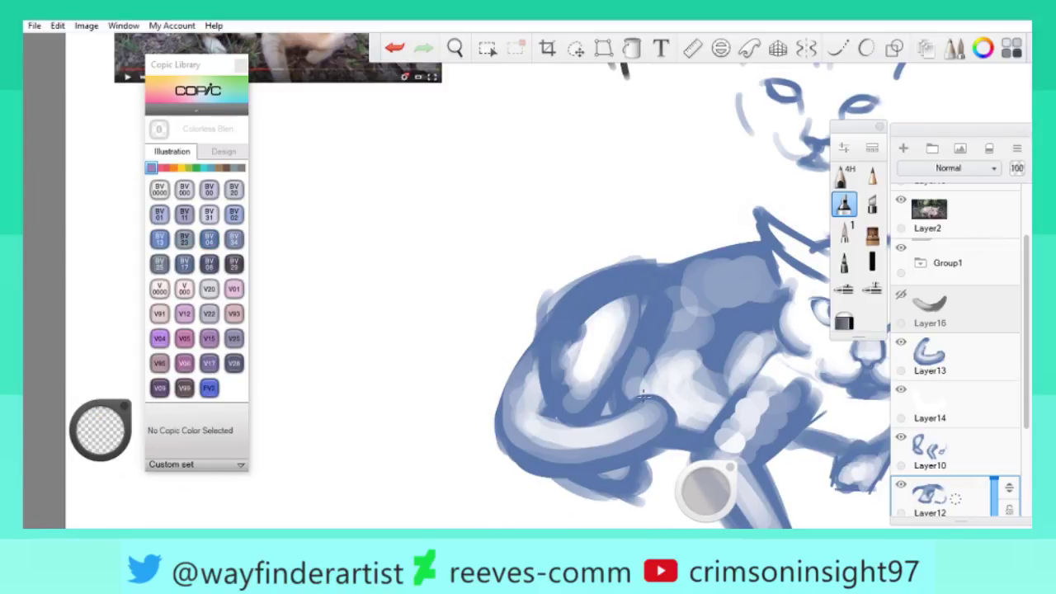
pyautogui.moveTo(657, 394)
pyautogui.mouseDown()
pyautogui.moveTo(685, 326)
pyautogui.moveTo(676, 309)
pyautogui.moveTo(710, 280)
pyautogui.moveTo(675, 324)
pyautogui.moveTo(742, 280)
pyautogui.moveTo(709, 363)
pyautogui.moveTo(759, 314)
pyautogui.moveTo(675, 323)
pyautogui.moveTo(718, 285)
pyautogui.moveTo(683, 306)
pyautogui.moveTo(685, 330)
pyautogui.mouseUp()
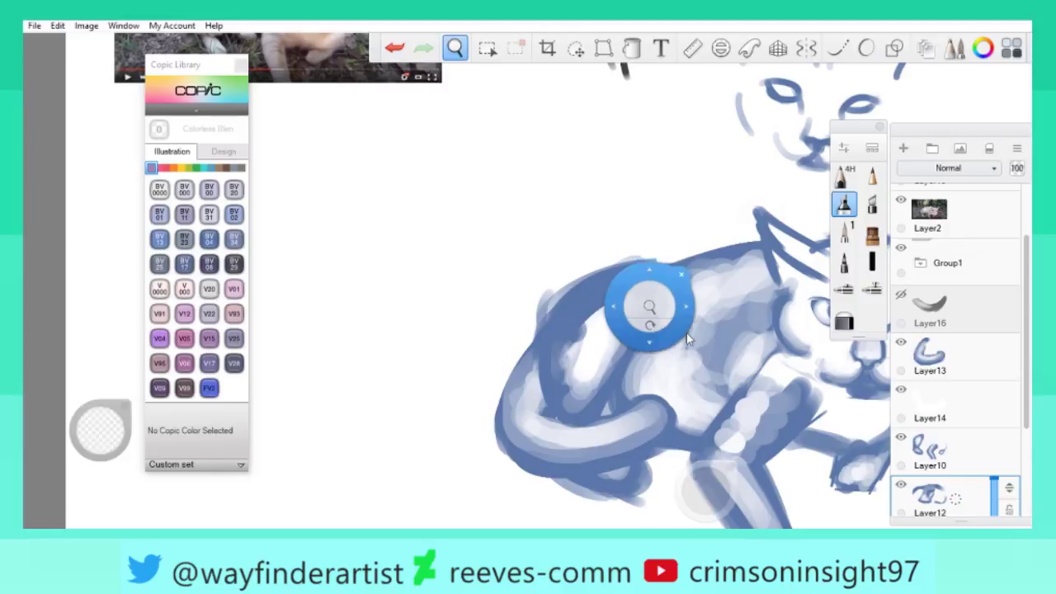
# Transform the tail on Layer13 so that it curls slightly higher above the hind foot.
pyautogui.scroll(-5, 494, 381)
pyautogui.scroll(-5, 494, 381)
pyautogui.press('space')
pyautogui.scroll(5, 595, 320)
pyautogui.scroll(-3, 658, 316)
pyautogui.scroll(4, 658, 317)
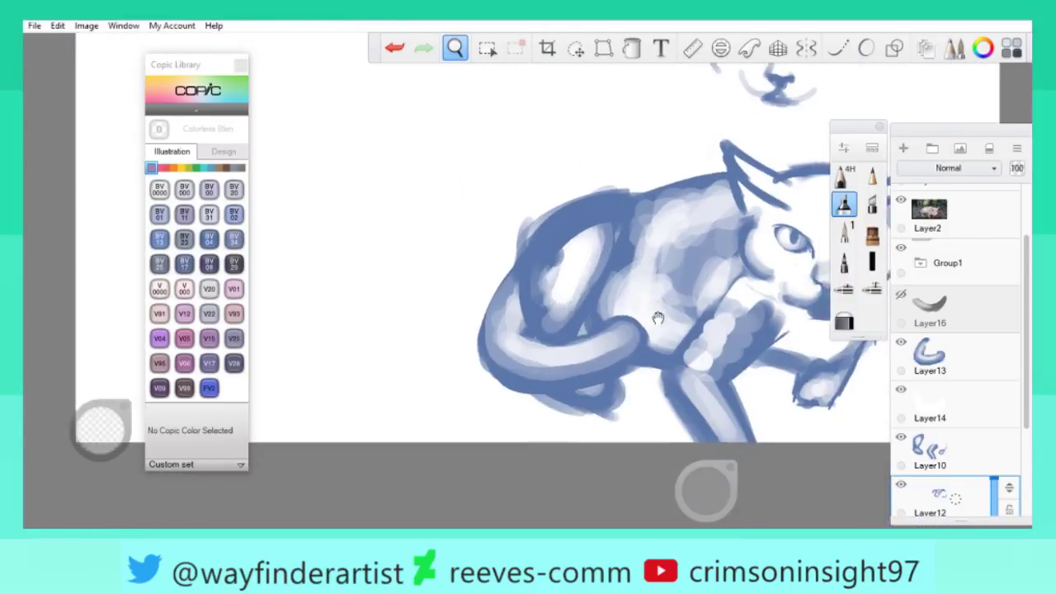
pyautogui.click(942, 378)
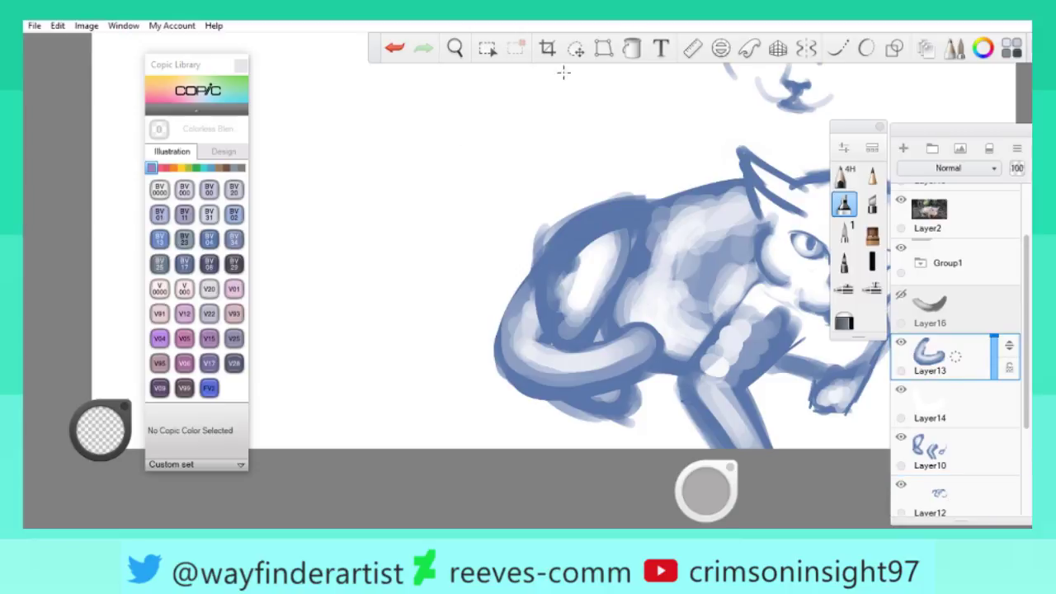
pyautogui.click(575, 48)
pyautogui.click(611, 79)
pyautogui.moveTo(624, 330); pyautogui.dragTo(698, 376)
pyautogui.press('Return')
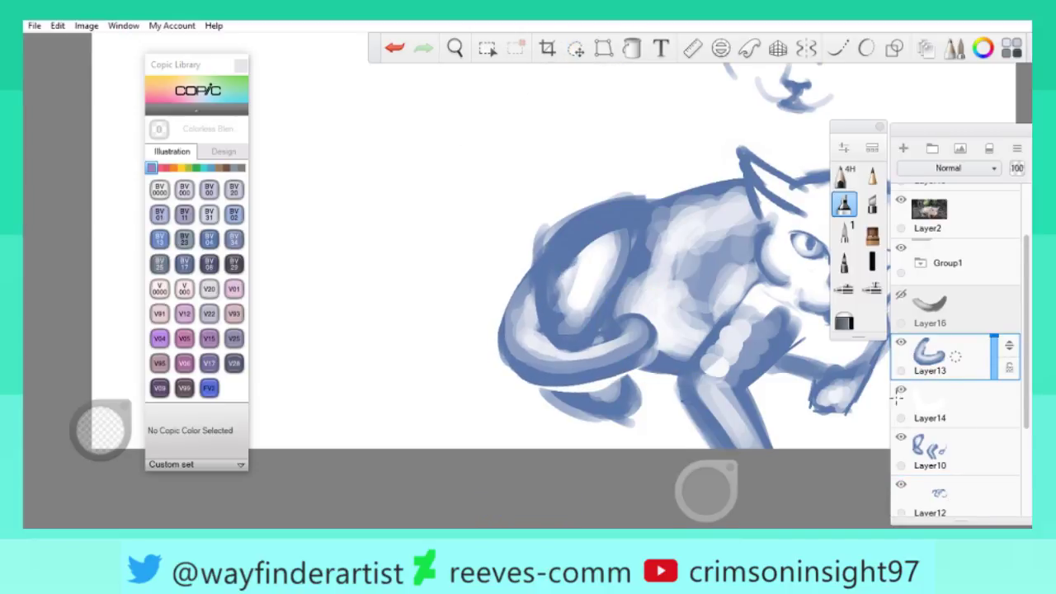
# Transform the tail's white base on Layer14 to match the repositioned tail.
pyautogui.click(940, 404)
pyautogui.click(576, 48)
pyautogui.moveTo(671, 357)
pyautogui.mouseDown()
pyautogui.moveTo(627, 338)
pyautogui.moveTo(648, 370)
pyautogui.moveTo(788, 385)
pyautogui.mouseUp()
pyautogui.press('Return')
pyautogui.press('space')
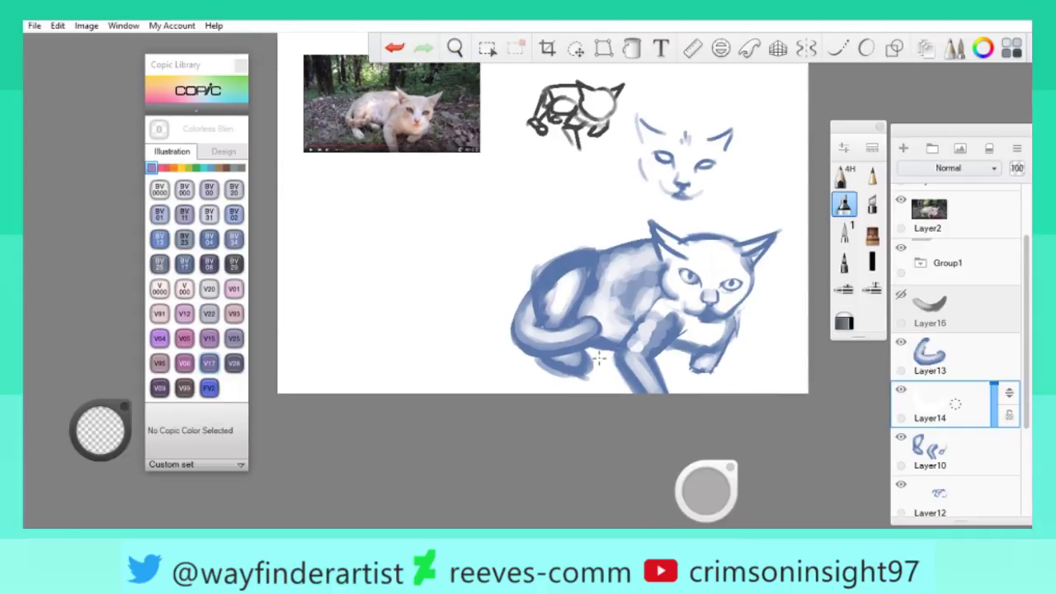
# Lasso the near foreleg on Layer10 and shift it slightly towards the far paw.
pyautogui.press('space')
pyautogui.moveTo(703, 338); pyautogui.dragTo(755, 314)
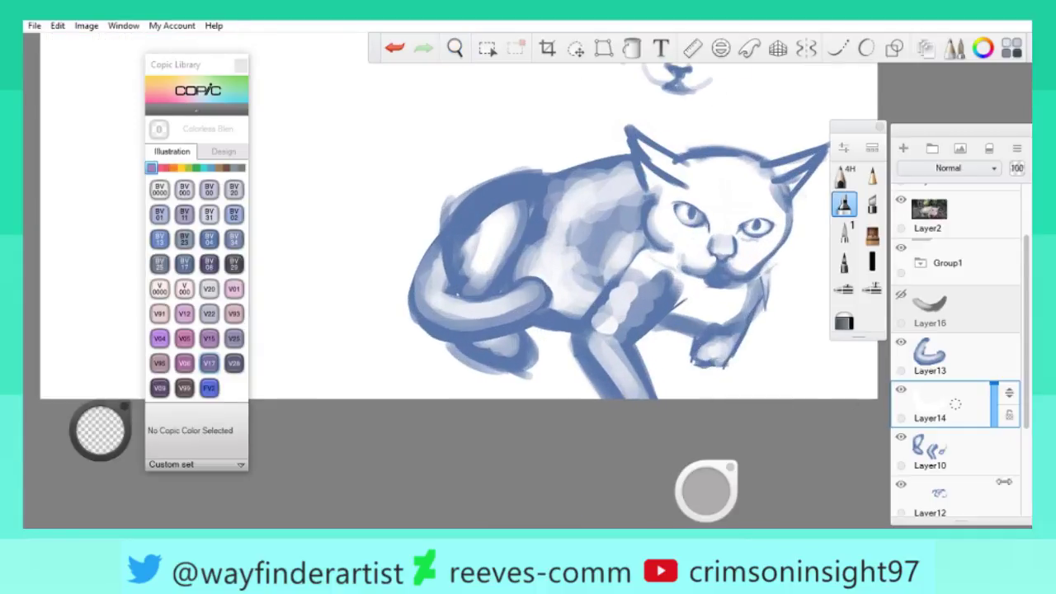
pyautogui.click(576, 47)
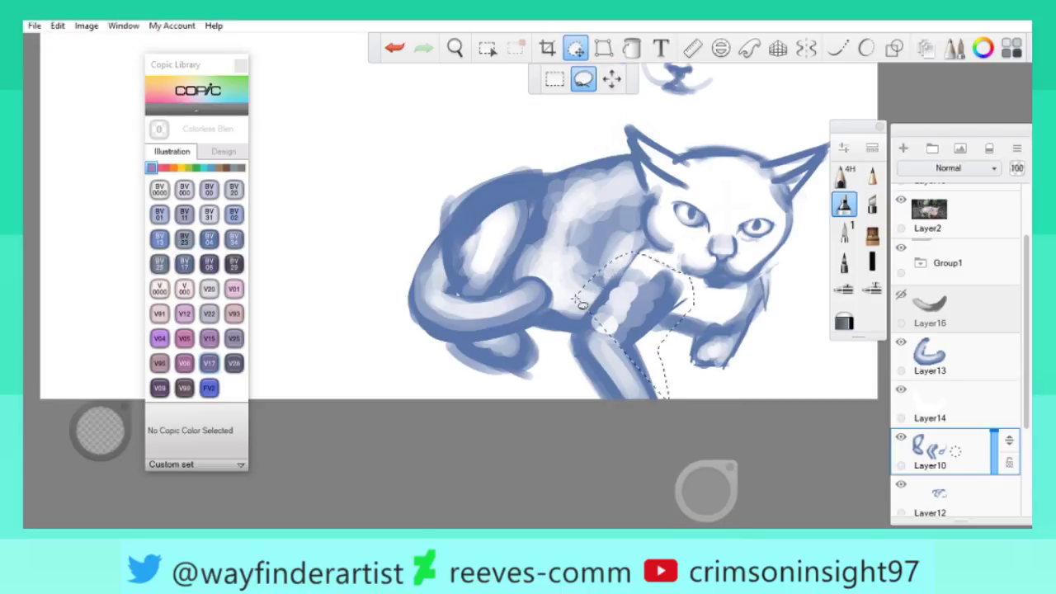
pyautogui.moveTo(679, 384); pyautogui.dragTo(733, 391)
pyautogui.press('space')
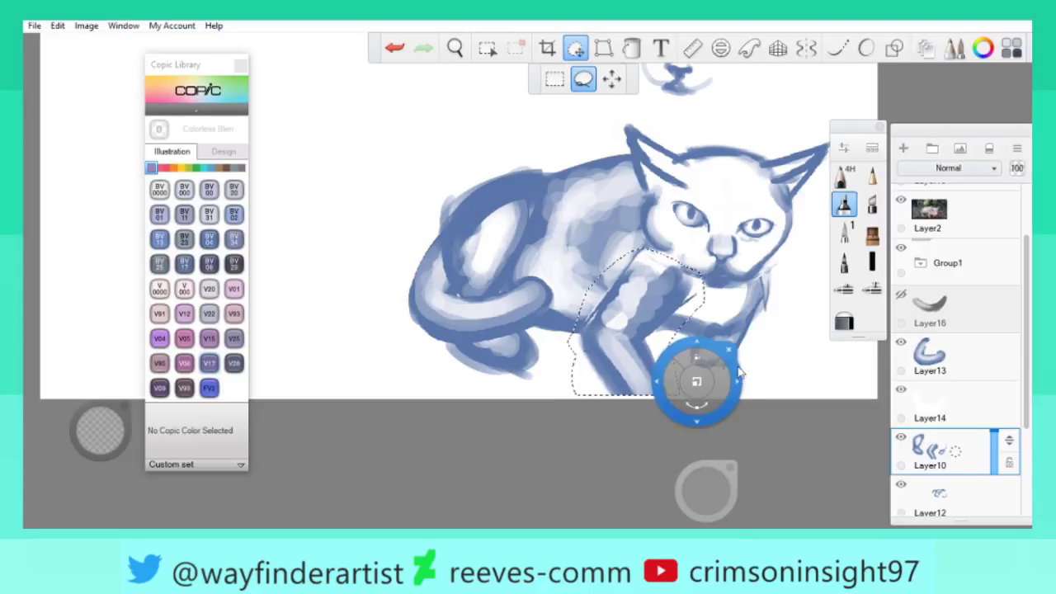
# Show Layer16 and recolour its dark grey shading under the chin with Copic BV04 Blue Berry.
pyautogui.press('space')
pyautogui.moveTo(630, 283); pyautogui.dragTo(938, 355)
pyautogui.press('space')
pyautogui.press('space')
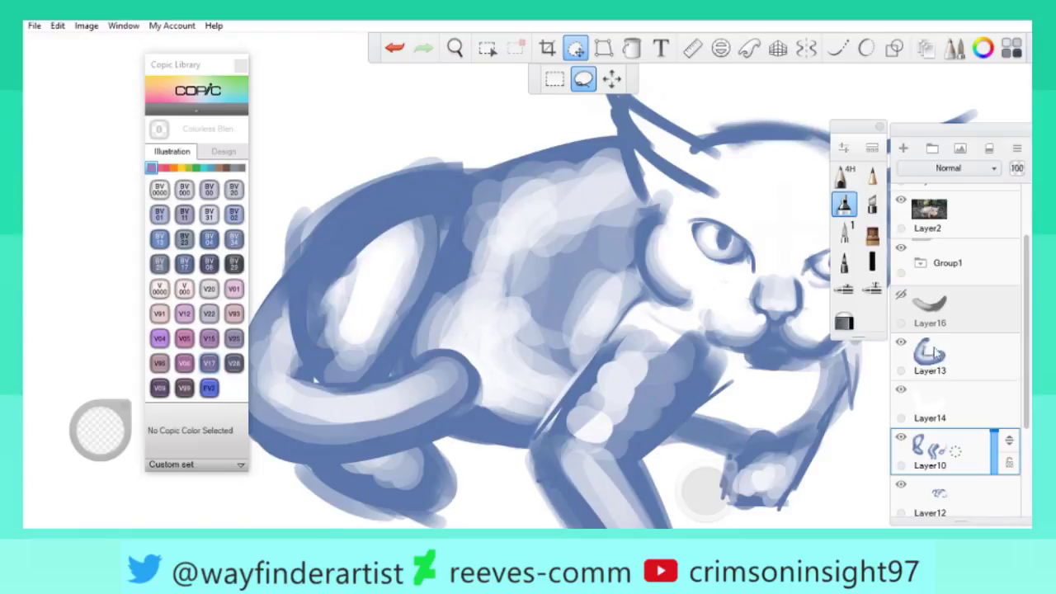
pyautogui.click(901, 296)
pyautogui.click(944, 312)
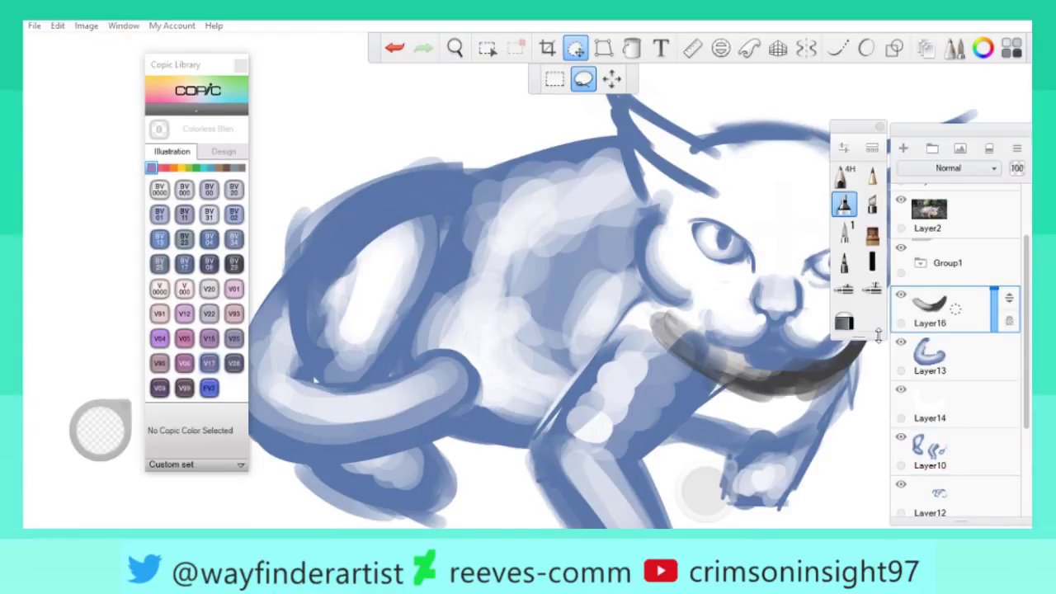
pyautogui.click(845, 233)
pyautogui.click(209, 238)
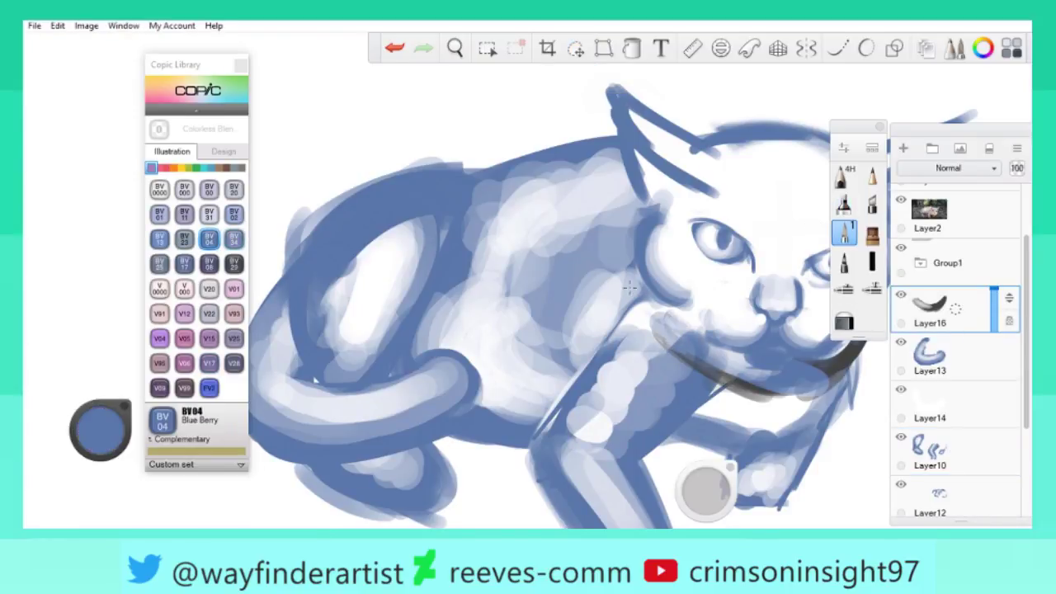
pyautogui.press('space')
pyautogui.moveTo(714, 330); pyautogui.dragTo(591, 320)
# Add a new layer above Layer13 and paint a white base beneath the neck shading under the cat's chin.
pyautogui.click(957, 360)
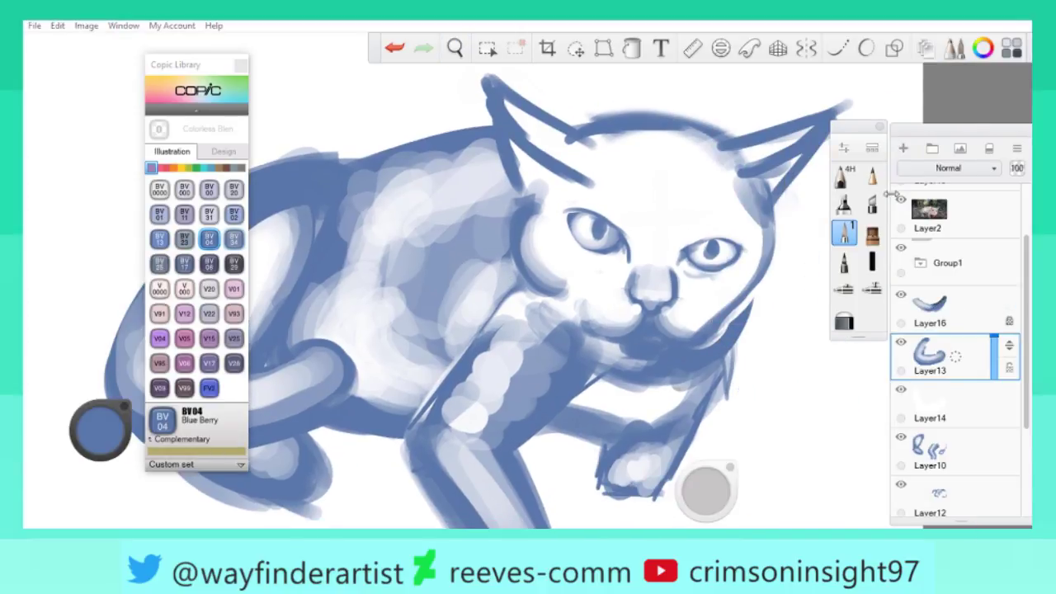
pyautogui.click(904, 147)
pyautogui.click(91, 434)
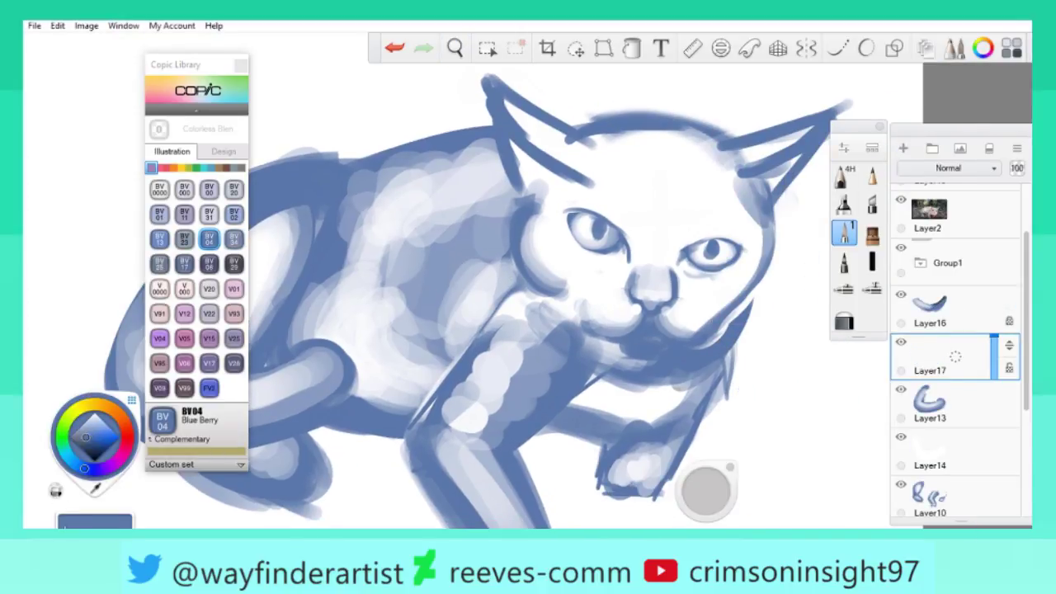
pyautogui.click(93, 410)
pyautogui.moveTo(545, 326); pyautogui.dragTo(607, 346)
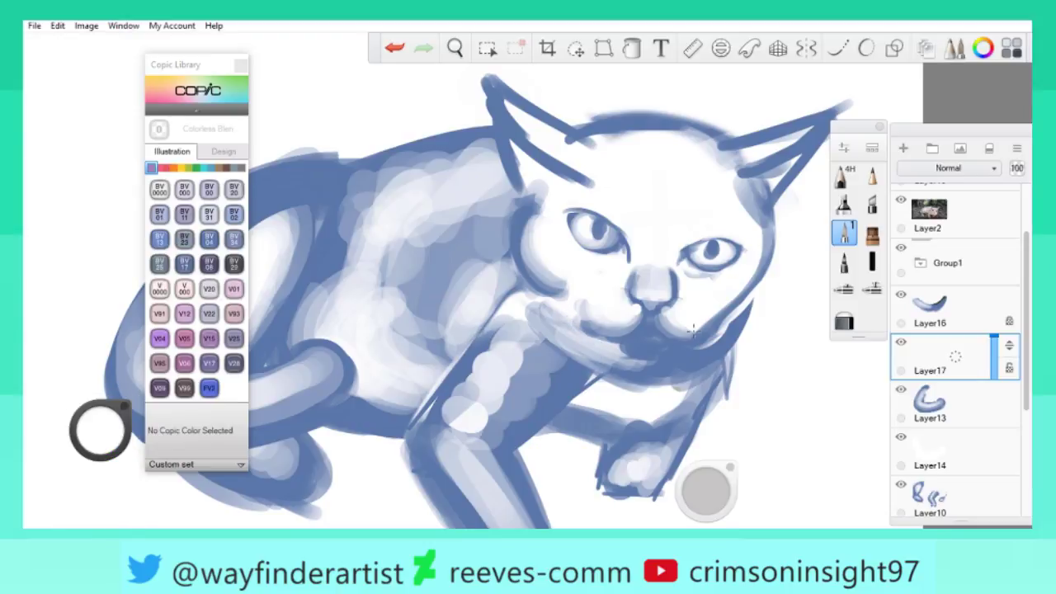
pyautogui.click(953, 399)
pyautogui.click(946, 308)
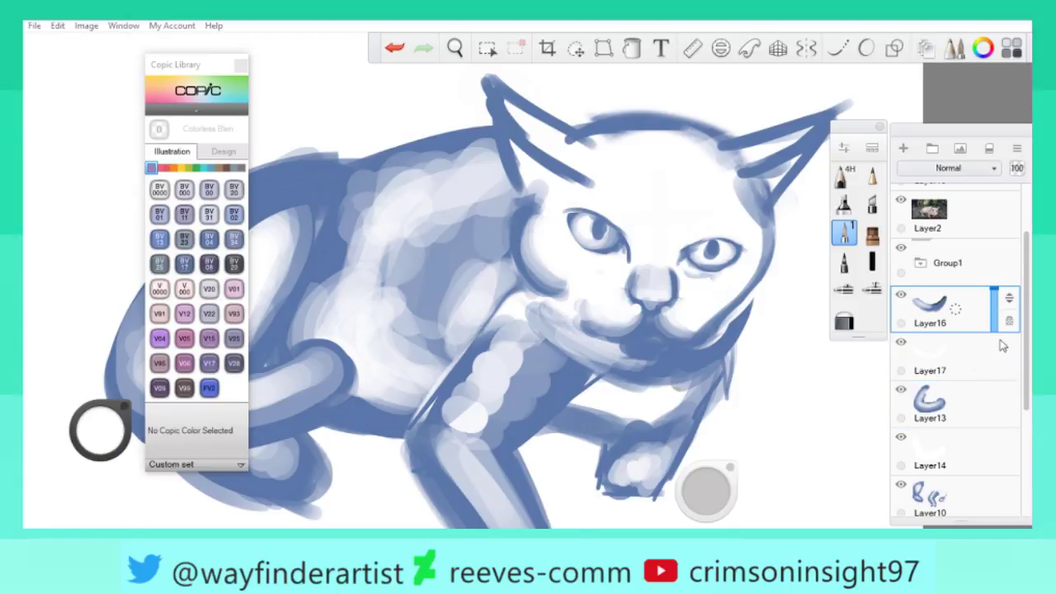
pyautogui.click(930, 363)
pyautogui.click(948, 308)
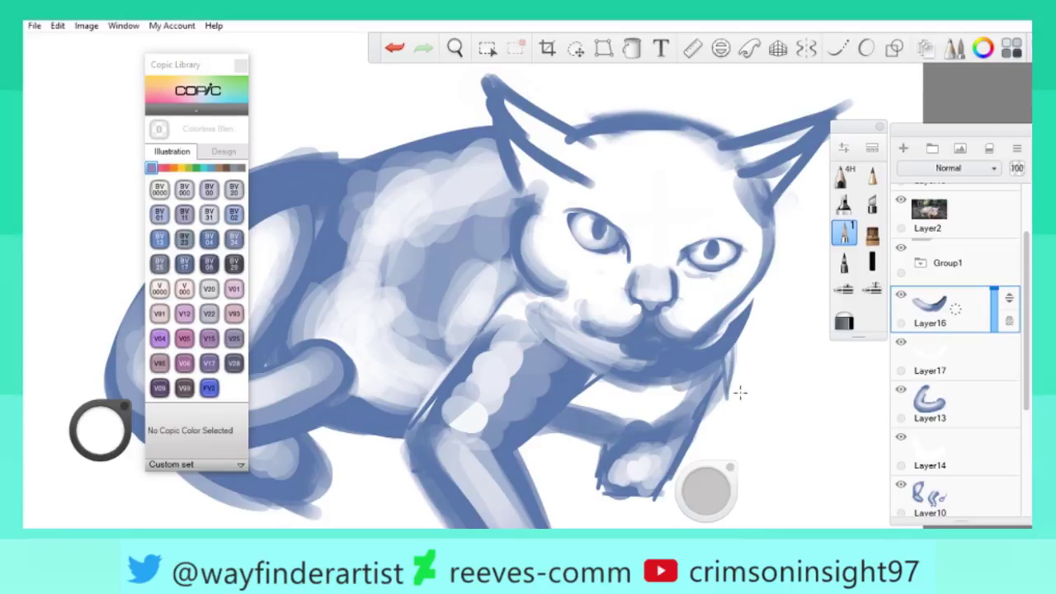
# Switch to Copic BV04 Blue Berry with a broader marker and add an empty layer above Layer6 in Group1.
pyautogui.click(207, 238)
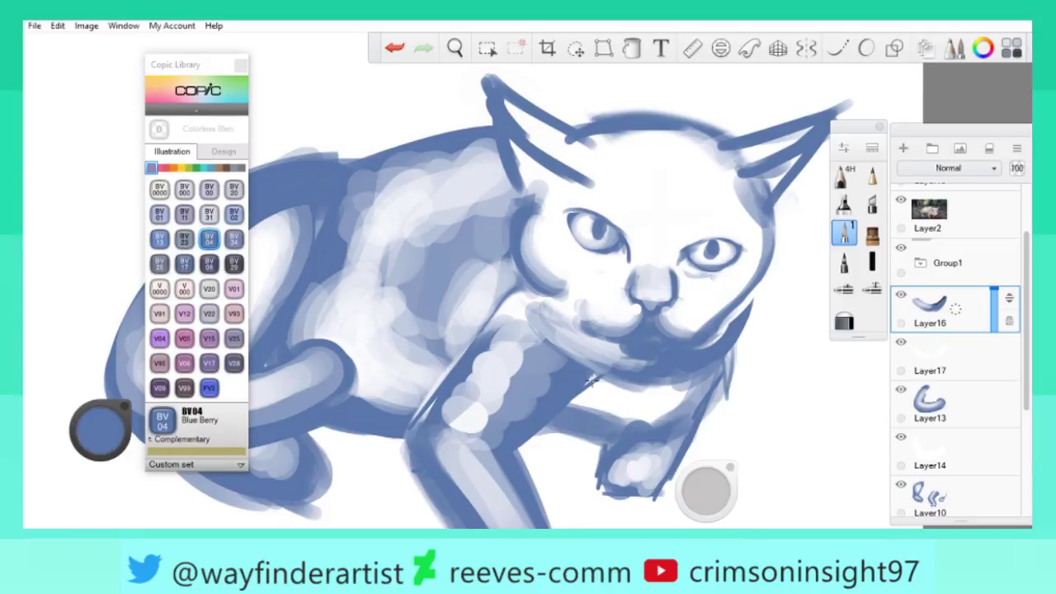
pyautogui.click(843, 204)
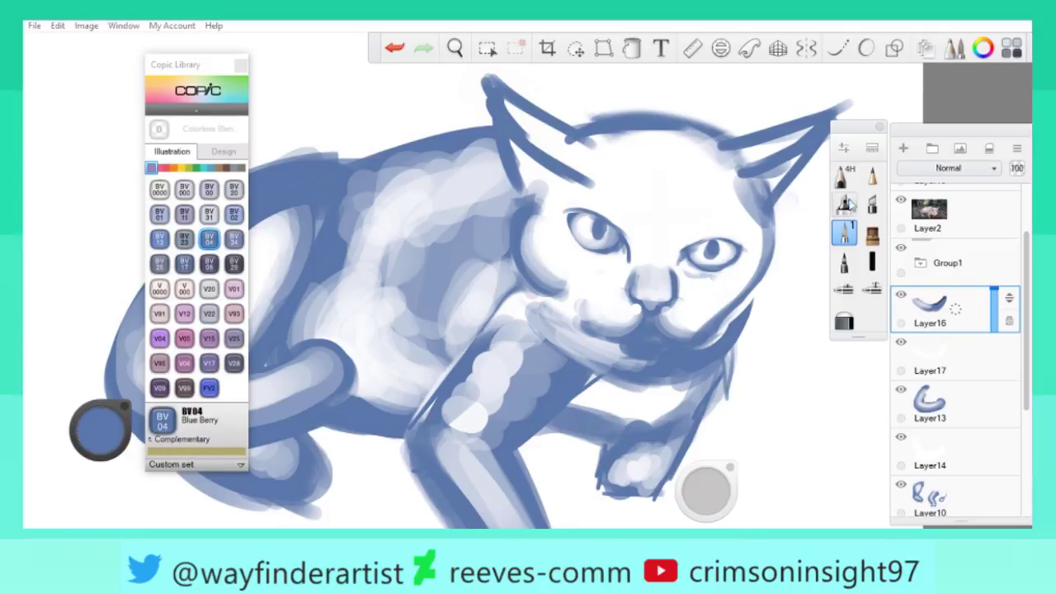
pyautogui.moveTo(705, 493); pyautogui.dragTo(704, 503)
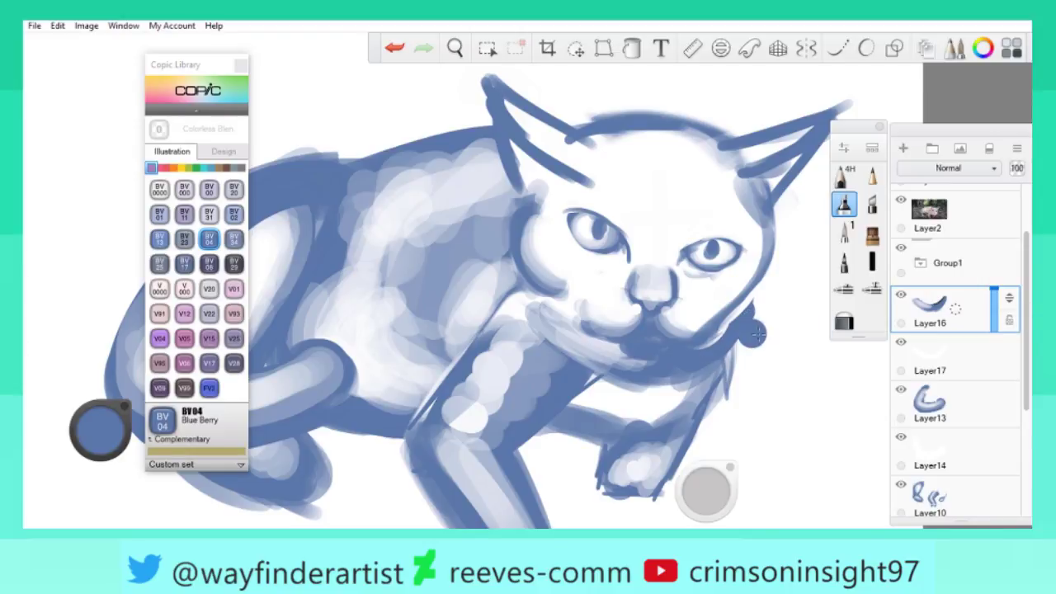
pyautogui.click(949, 272)
pyautogui.click(950, 398)
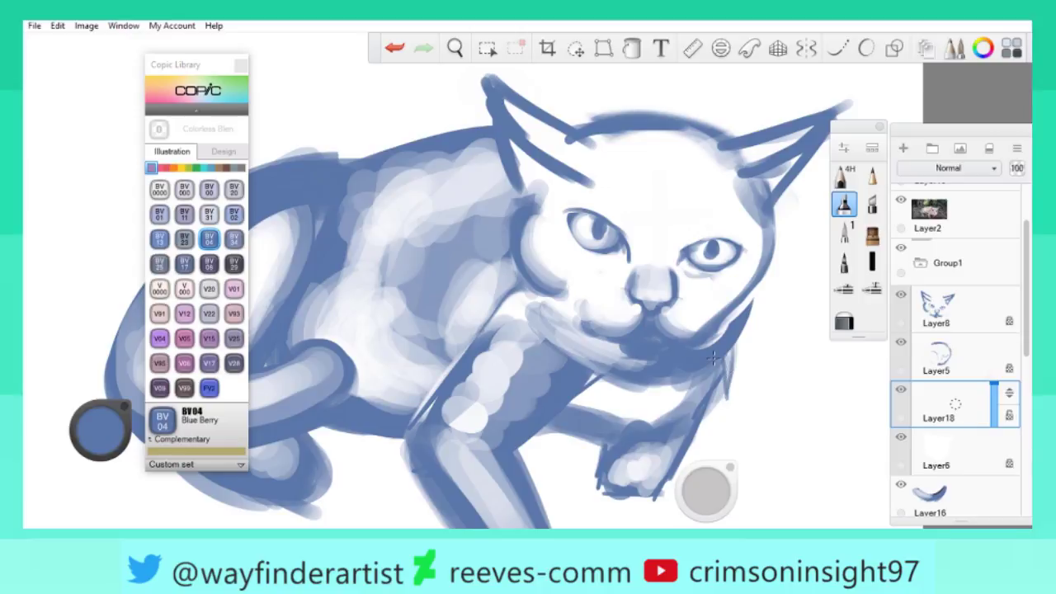
# Unlock Layer6's transparency and paint blue shading along the far edge of the cat's jaw.
pyautogui.click(948, 446)
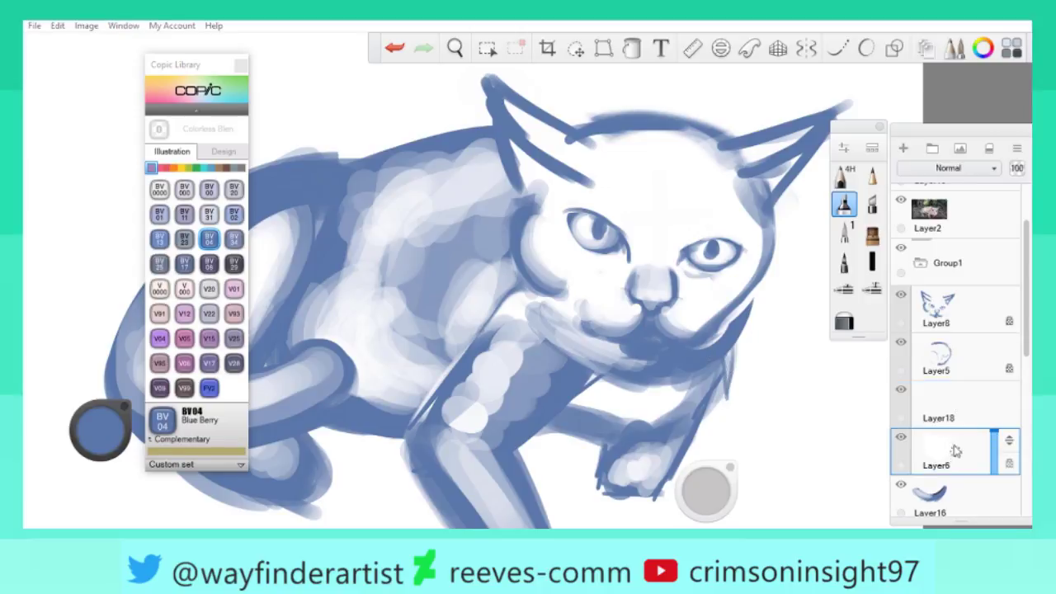
pyautogui.click(726, 355)
pyautogui.click(792, 406)
pyautogui.click(1008, 464)
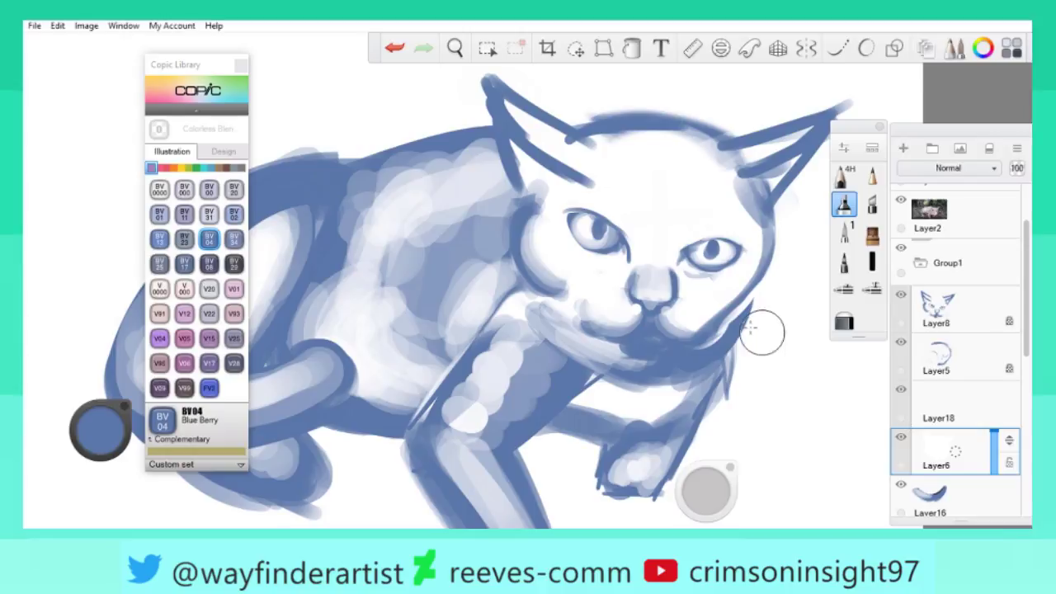
pyautogui.moveTo(738, 325); pyautogui.dragTo(711, 361)
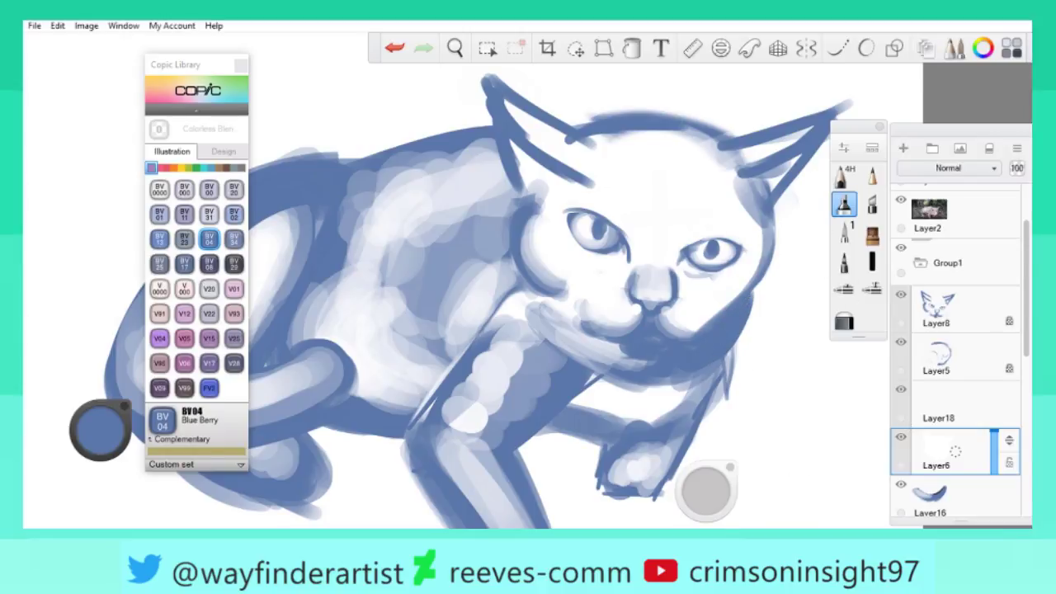
# Sketch a large open angular shape in blue on Layer16, in the blank area below the reference photo.
pyautogui.press('space')
pyautogui.moveTo(569, 297)
pyautogui.mouseDown()
pyautogui.moveTo(590, 256)
pyautogui.moveTo(608, 302)
pyautogui.moveTo(598, 334)
pyautogui.moveTo(684, 322)
pyautogui.moveTo(690, 342)
pyautogui.mouseUp()
pyautogui.moveTo(516, 115)
pyautogui.mouseDown()
pyautogui.moveTo(536, 236)
pyautogui.moveTo(539, 350)
pyautogui.moveTo(636, 306)
pyautogui.moveTo(840, 437)
pyautogui.mouseUp()
pyautogui.moveTo(802, 334)
pyautogui.mouseDown()
pyautogui.moveTo(664, 302)
pyautogui.moveTo(490, 189)
pyautogui.moveTo(770, 385)
pyautogui.moveTo(591, 326)
pyautogui.mouseUp()
pyautogui.click(969, 493)
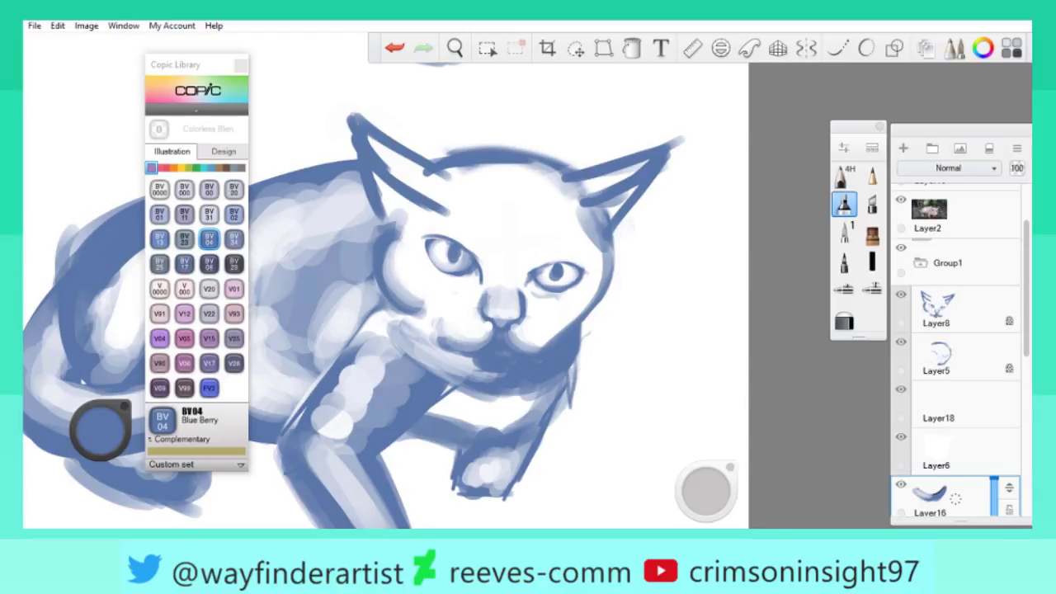
pyautogui.moveTo(363, 128)
pyautogui.mouseDown()
pyautogui.moveTo(530, 306)
pyautogui.moveTo(471, 306)
pyautogui.moveTo(531, 418)
pyautogui.moveTo(608, 365)
pyautogui.moveTo(605, 302)
pyautogui.moveTo(575, 238)
pyautogui.mouseUp()
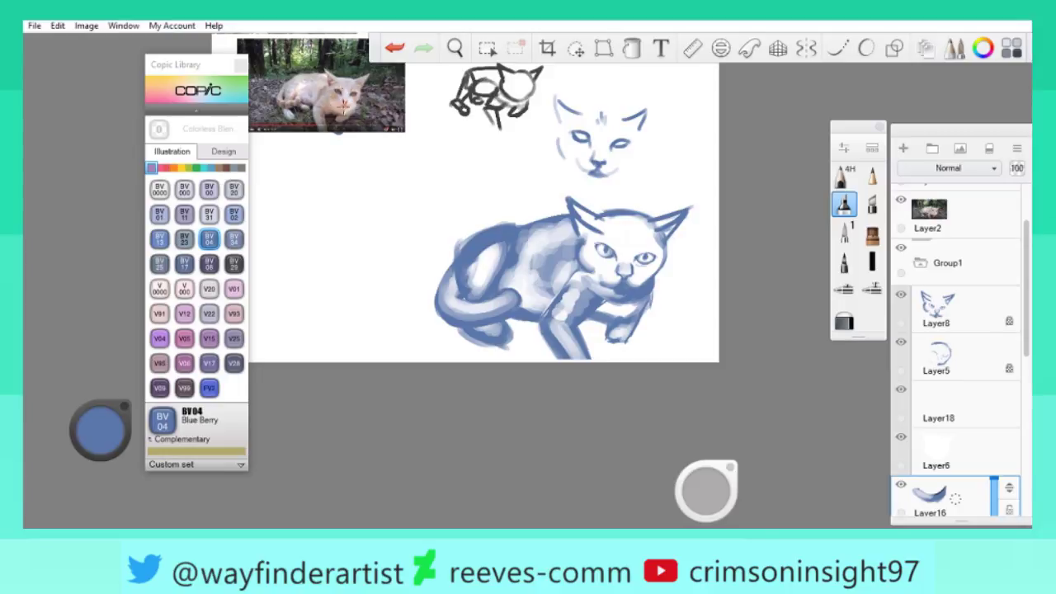
pyautogui.moveTo(362, 180)
pyautogui.mouseDown()
pyautogui.moveTo(403, 260)
pyautogui.moveTo(383, 192)
pyautogui.mouseUp()
pyautogui.moveTo(442, 229); pyautogui.dragTo(726, 227)
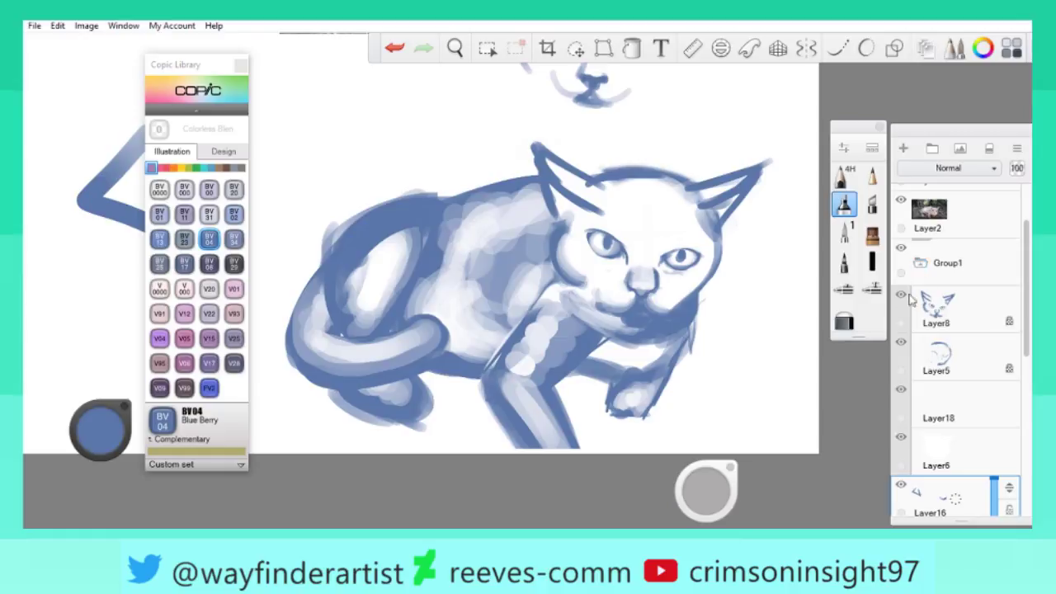
# Lasso the far forepaw on Layer10, shift it slightly outward from the body, and clear the selection.
pyautogui.scroll(-5, 989, 366)
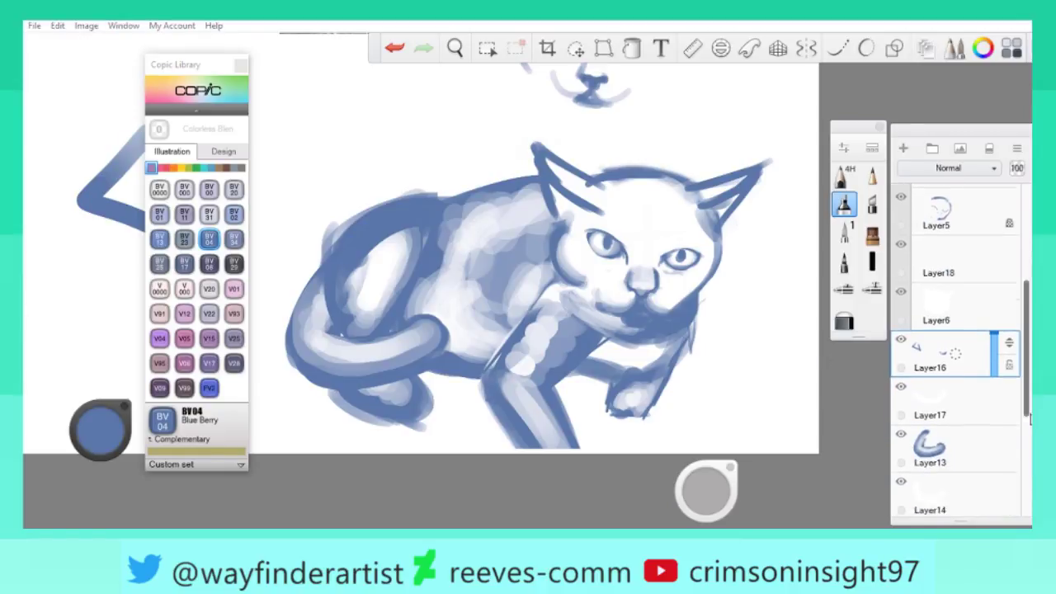
pyautogui.click(940, 437)
pyautogui.click(575, 48)
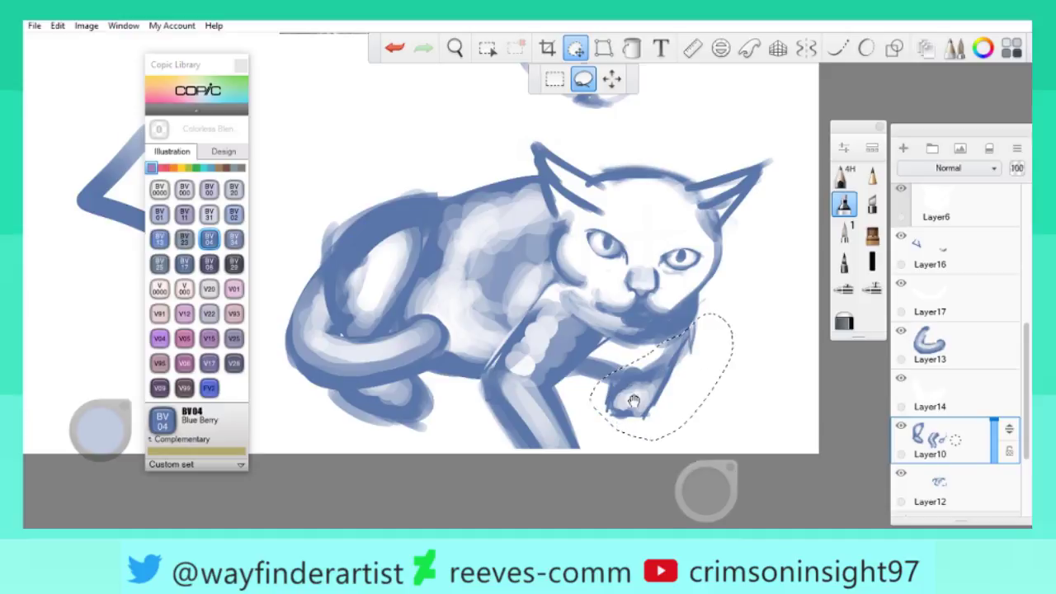
pyautogui.moveTo(768, 435); pyautogui.dragTo(773, 440)
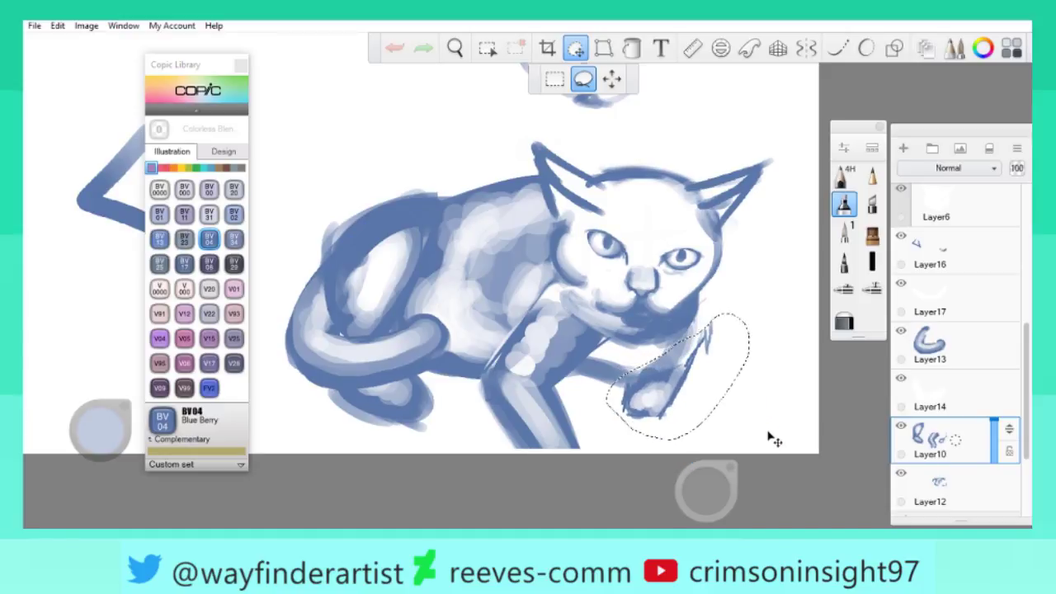
pyautogui.click(766, 436)
pyautogui.hotkey('ctrl', 'd')
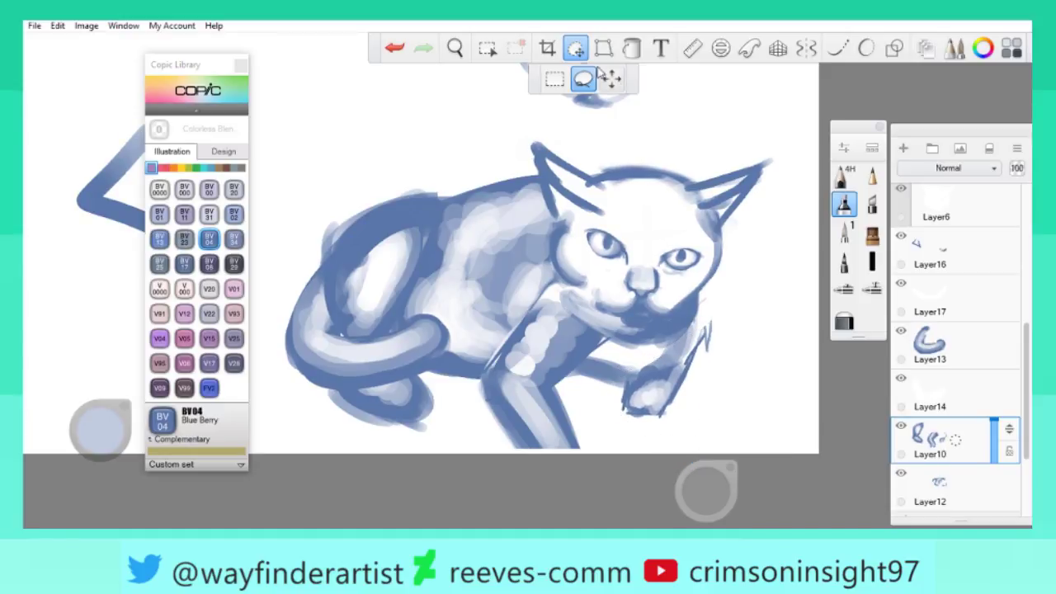
# Paint Copic BV04 Blue Berry shading on Layer12 across the chest between the forelegs and up to the far paw.
pyautogui.press('b')
pyautogui.click(952, 495)
pyautogui.click(696, 388)
pyautogui.click(901, 472)
pyautogui.click(900, 473)
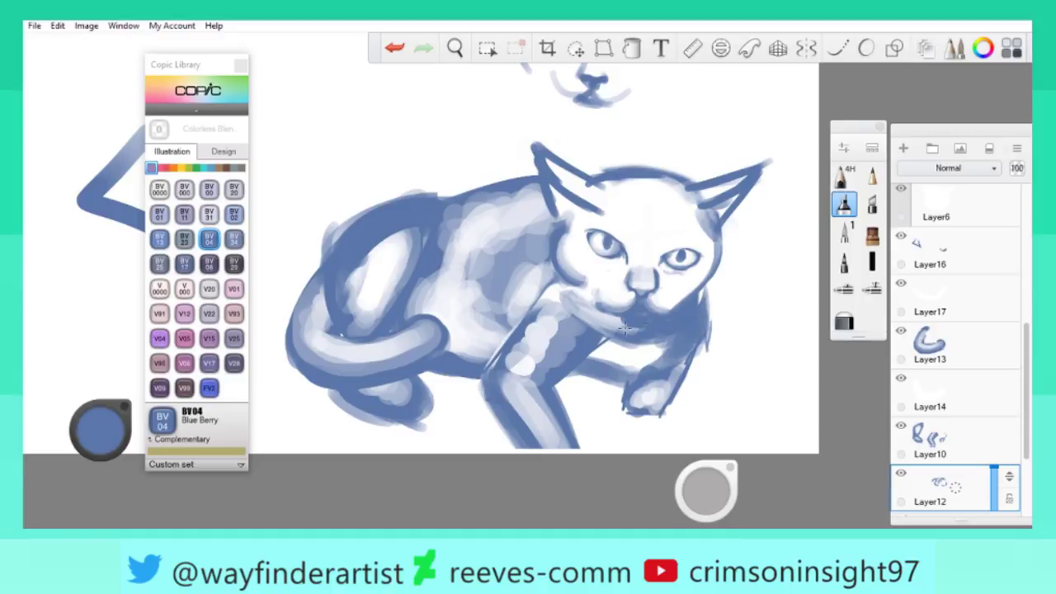
pyautogui.scroll(-3, 624, 327)
pyautogui.scroll(3, 624, 328)
pyautogui.moveTo(624, 328); pyautogui.dragTo(729, 300)
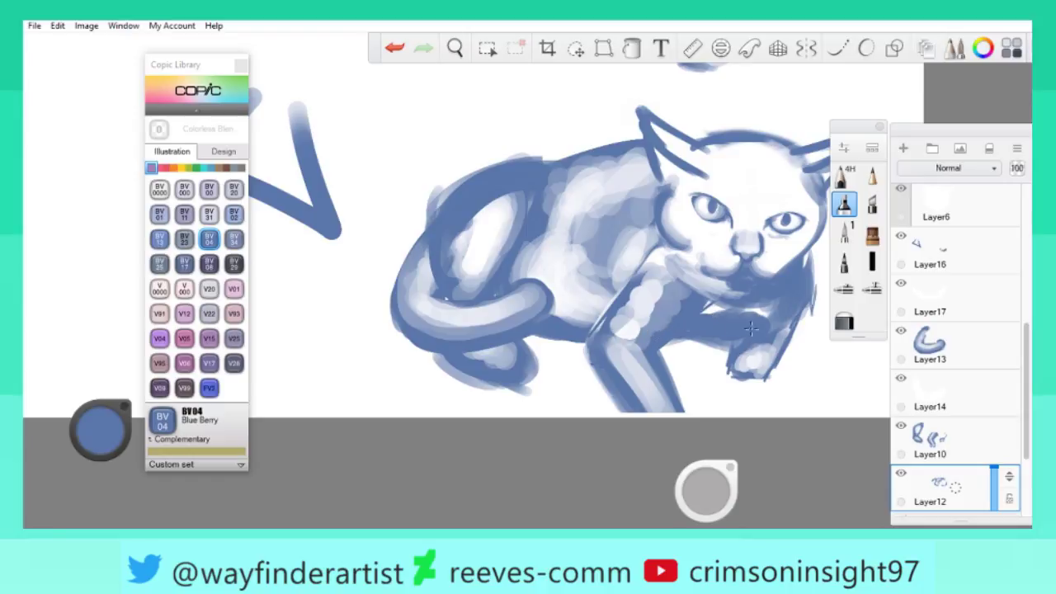
# Lighten patches of the chest shading on Layer12 by brushing over them with the transparent colour.
pyautogui.click(95, 438)
pyautogui.click(54, 498)
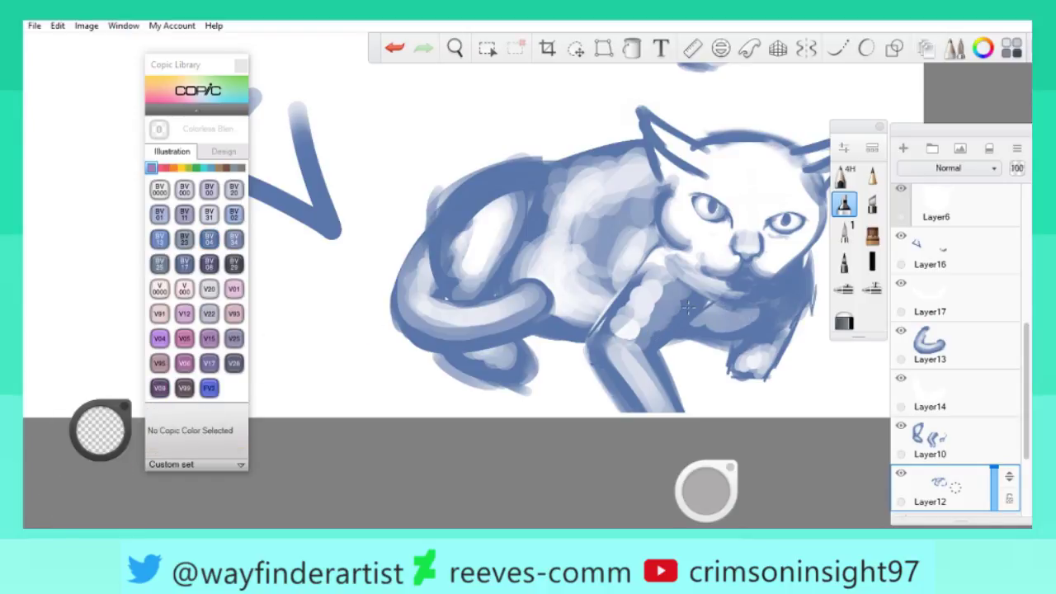
pyautogui.moveTo(778, 307); pyautogui.dragTo(700, 307)
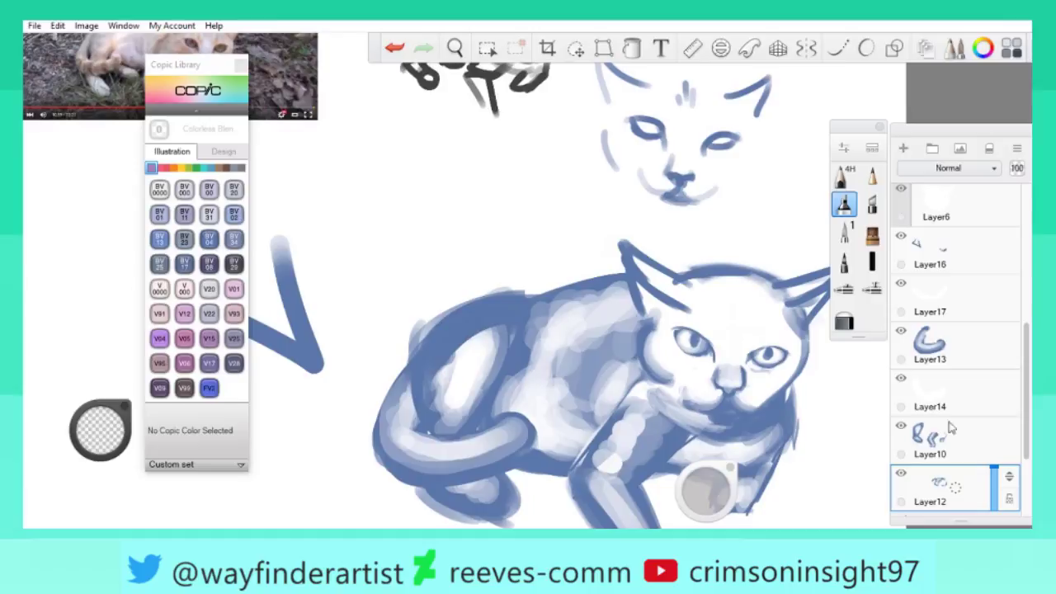
pyautogui.moveTo(833, 362); pyautogui.dragTo(759, 353)
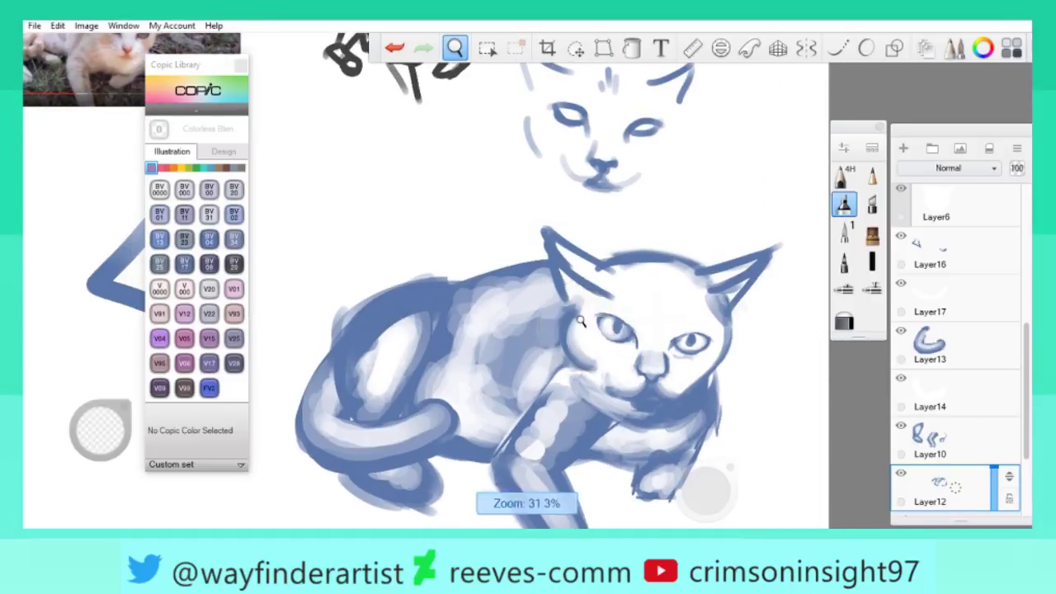
pyautogui.scroll(-5, 559, 409)
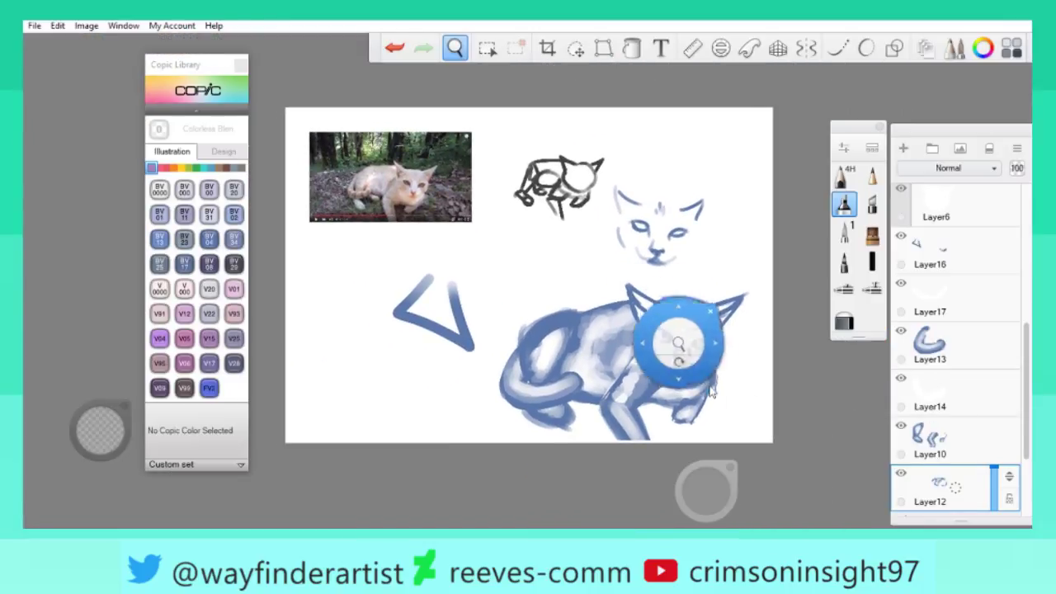
pyautogui.moveTo(676, 342); pyautogui.dragTo(691, 357)
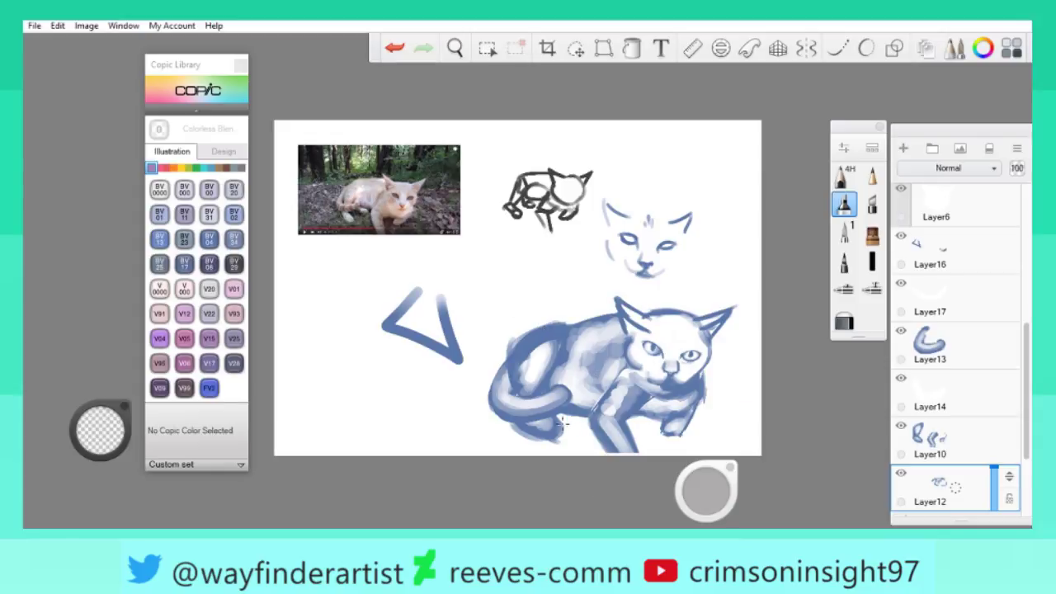
# Erase the angular blue shape below the reference photo from Layer16 with the transparent colour.
pyautogui.click(957, 351)
pyautogui.click(989, 486)
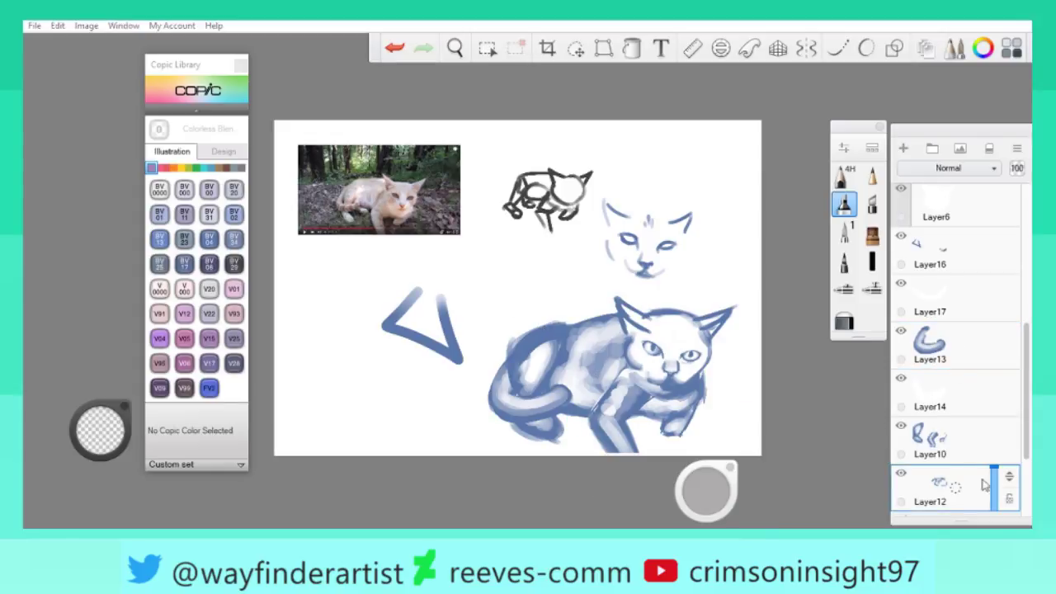
pyautogui.click(946, 257)
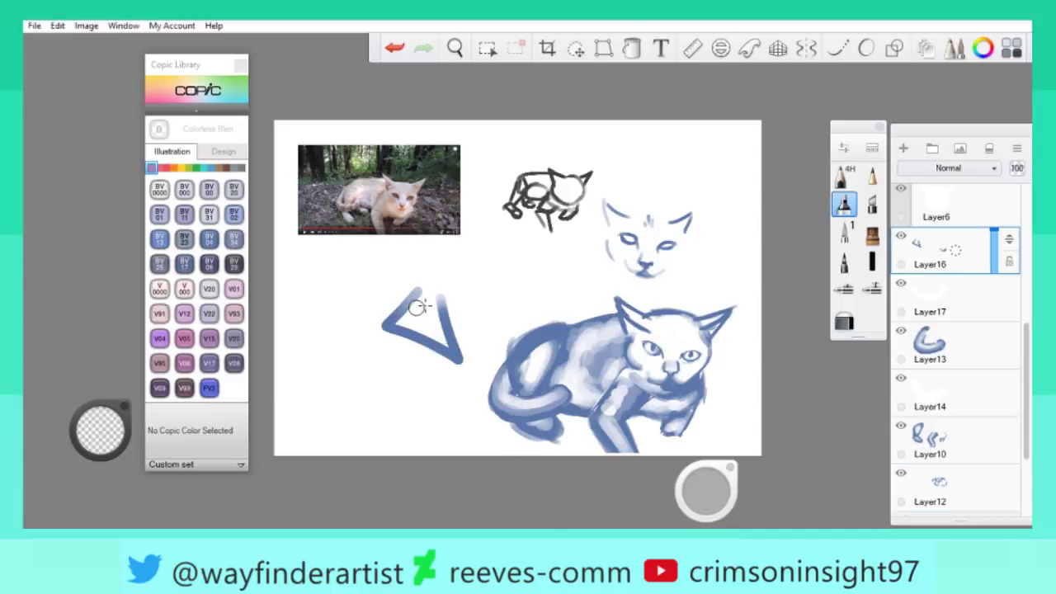
pyautogui.moveTo(461, 359); pyautogui.dragTo(440, 303)
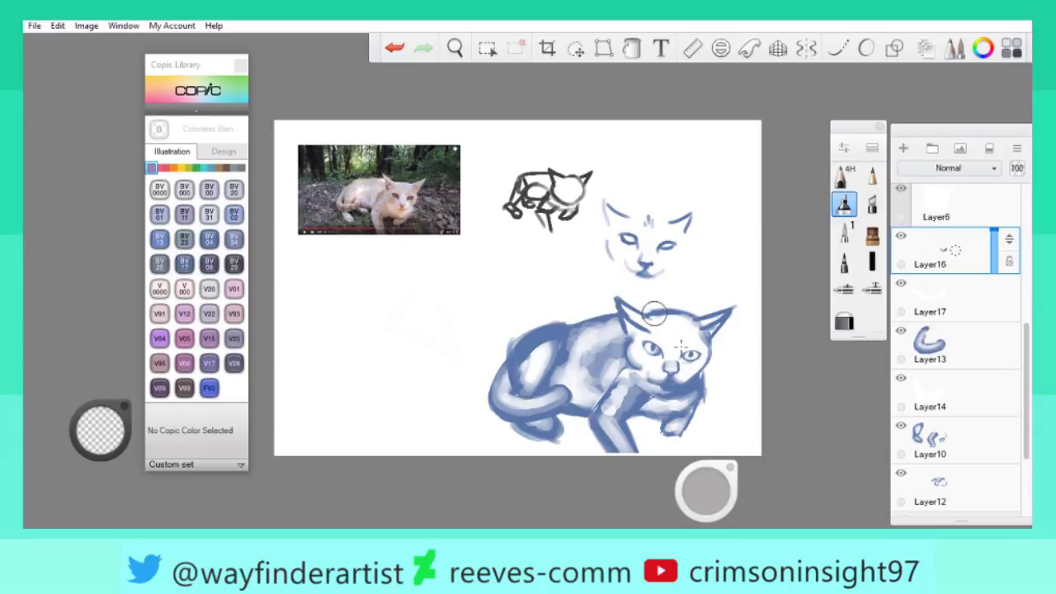
# Examine the reclining cat's body, chest and forelegs and compare the pose with the reference photo.
pyautogui.press('space')
pyautogui.moveTo(636, 372)
pyautogui.mouseDown()
pyautogui.moveTo(749, 357)
pyautogui.moveTo(775, 396)
pyautogui.moveTo(784, 446)
pyautogui.moveTo(778, 405)
pyautogui.moveTo(631, 384)
pyautogui.moveTo(631, 354)
pyautogui.moveTo(706, 224)
pyautogui.moveTo(681, 273)
pyautogui.moveTo(587, 358)
pyautogui.moveTo(643, 330)
pyautogui.mouseUp()
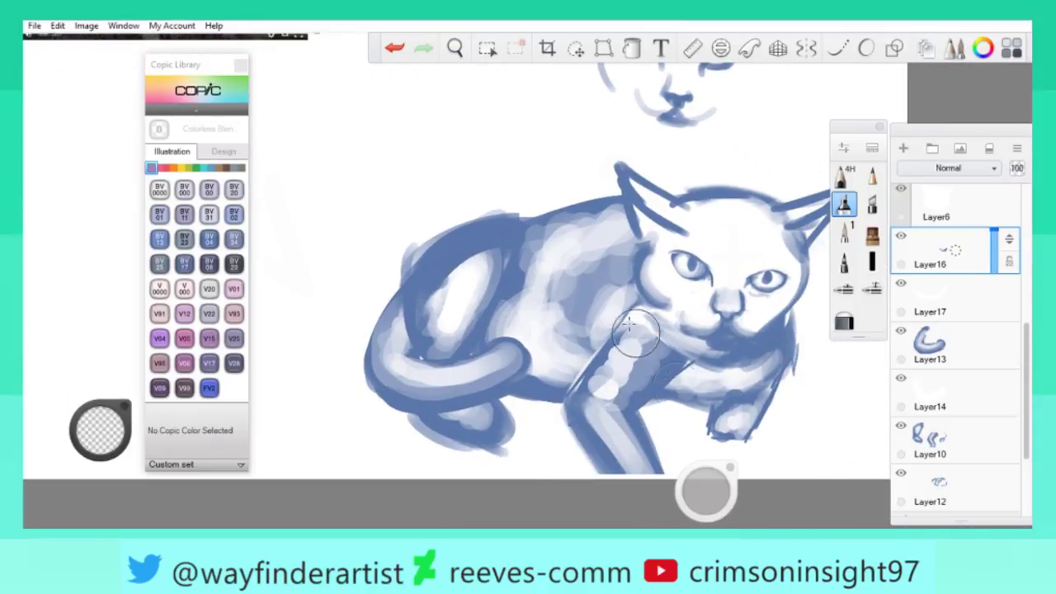
pyautogui.moveTo(754, 417); pyautogui.dragTo(731, 441)
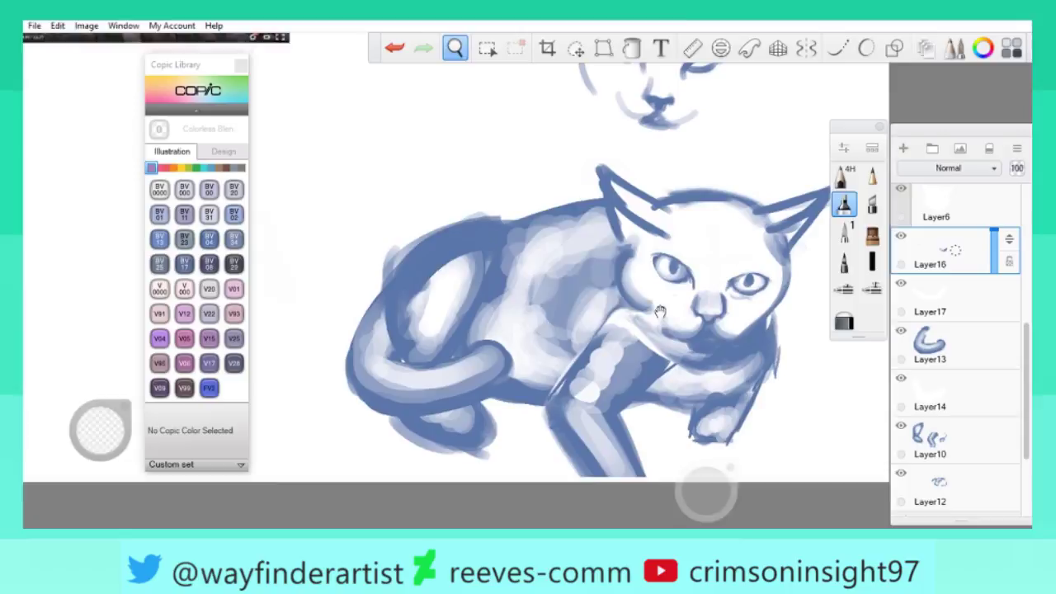
pyautogui.scroll(3, 1027, 365)
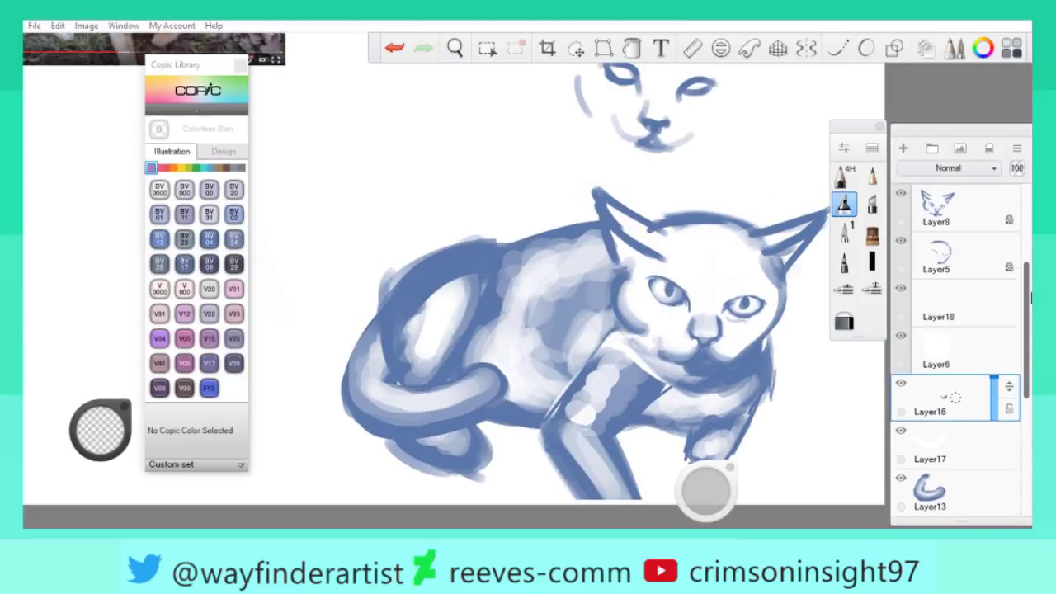
pyautogui.moveTo(428, 272); pyautogui.dragTo(506, 327)
pyautogui.scroll(-3, 507, 327)
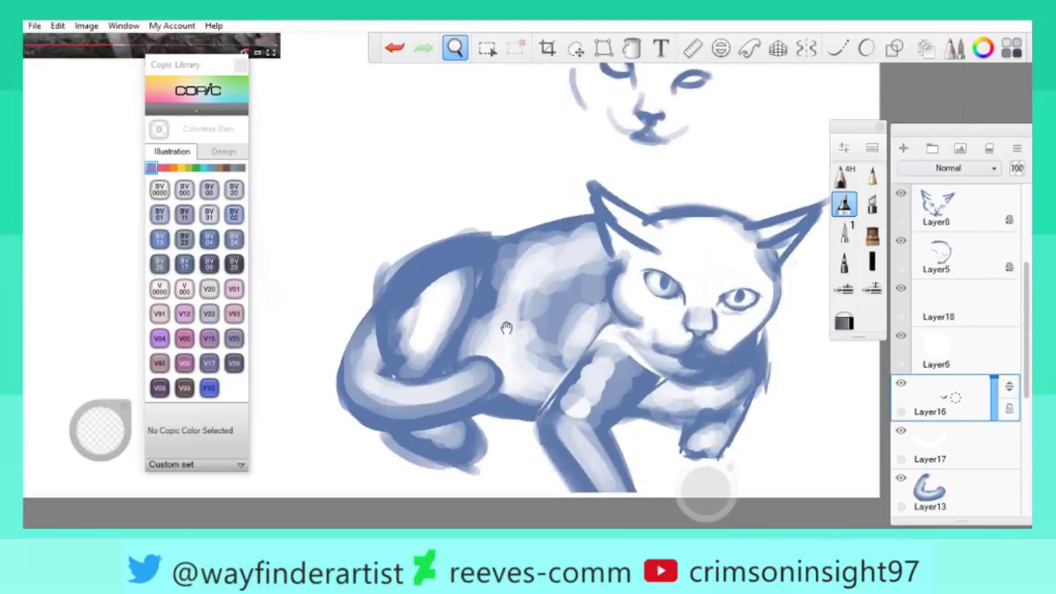
pyautogui.scroll(3, 506, 327)
pyautogui.scroll(-5, 506, 328)
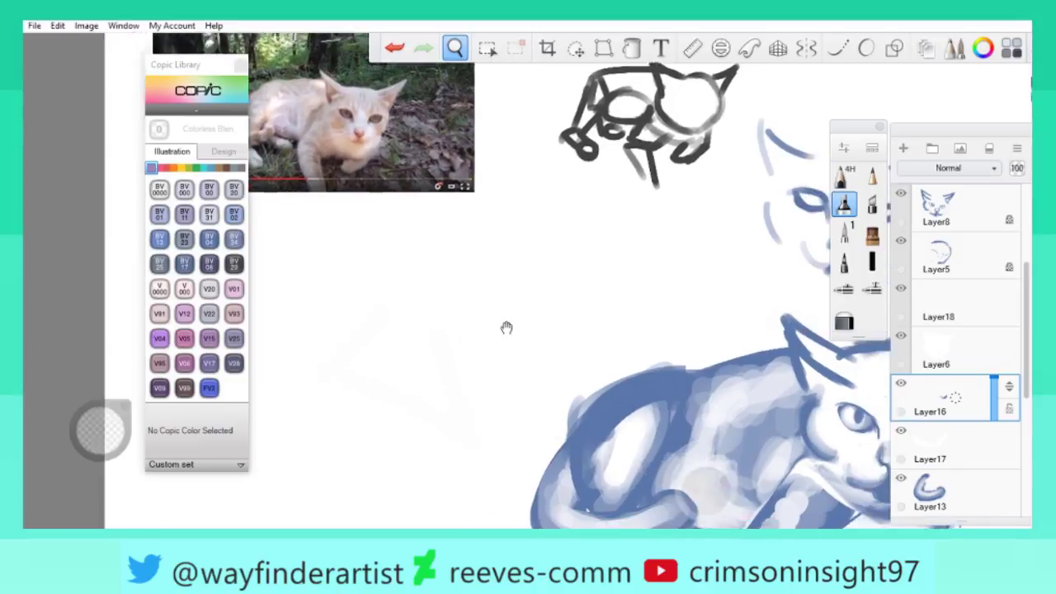
pyautogui.scroll(1, 548, 304)
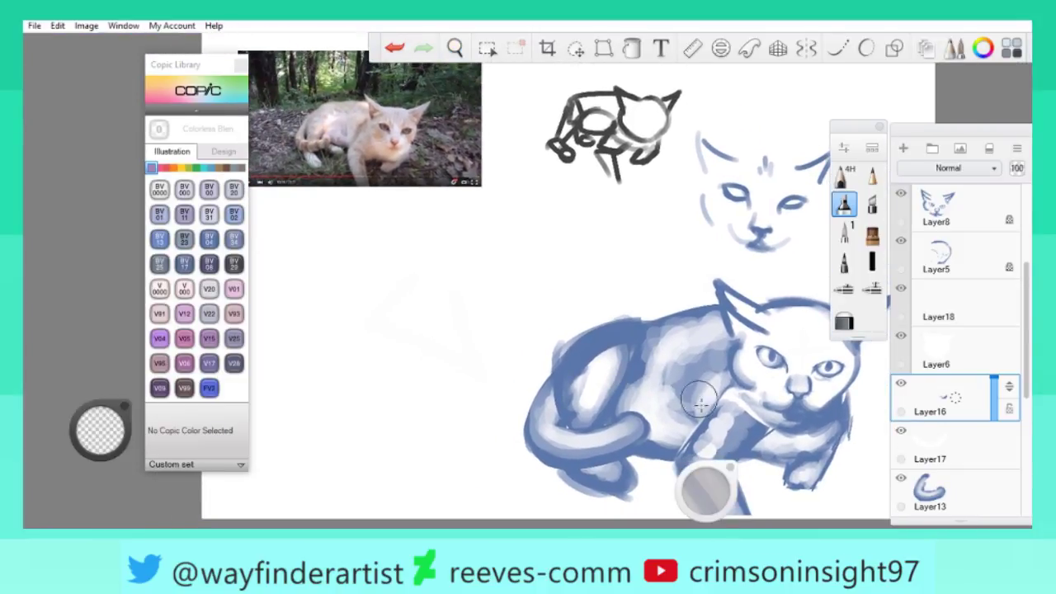
# Nudge the chest shading on Layer12 slightly into place under the cat's jaw with the quick transform.
pyautogui.scroll(-4, 1027, 361)
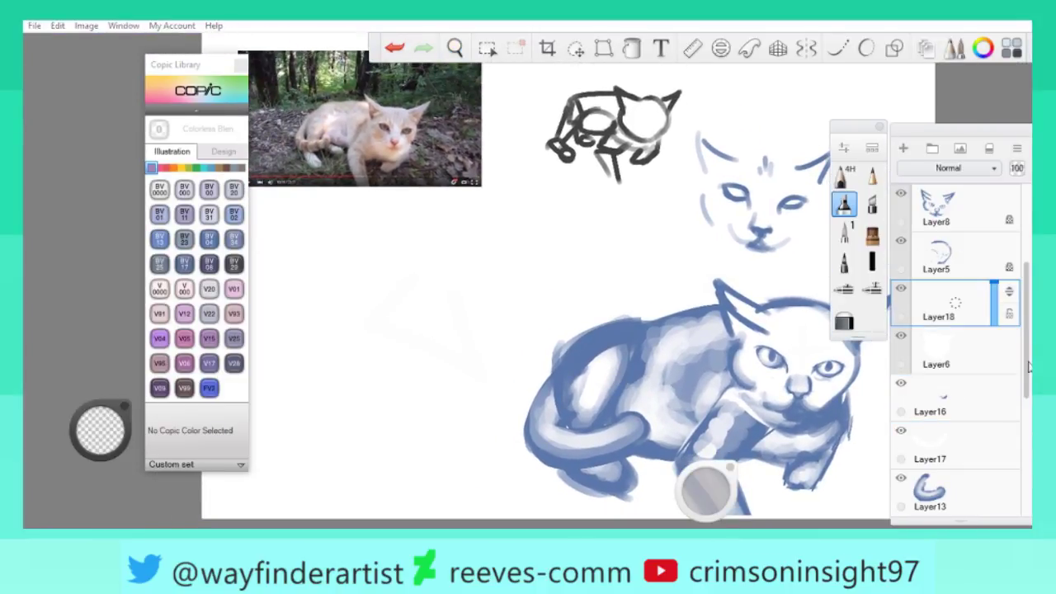
pyautogui.click(940, 449)
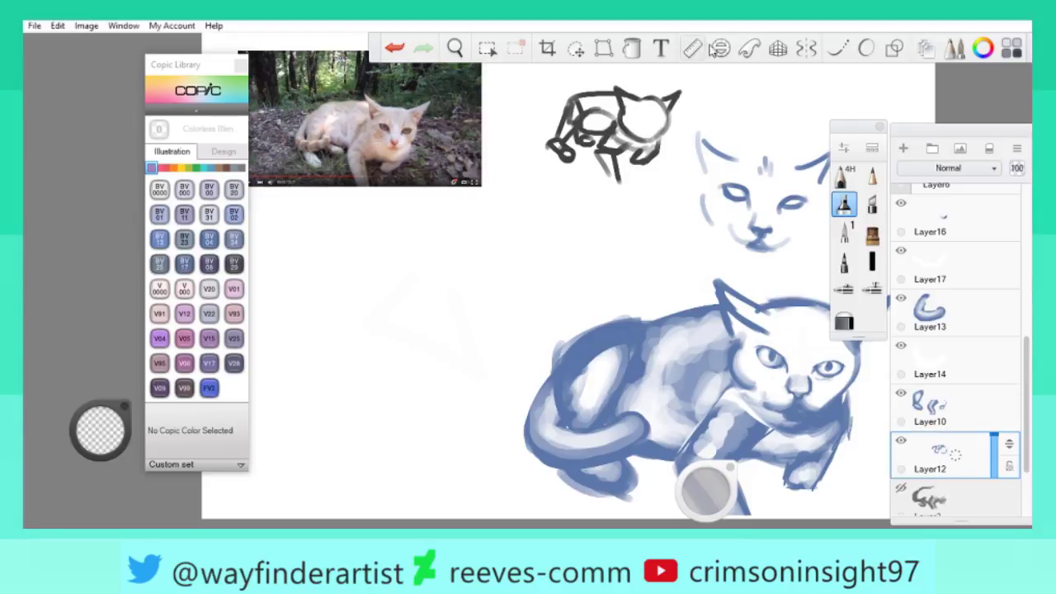
pyautogui.click(577, 49)
pyautogui.click(611, 79)
pyautogui.moveTo(671, 299); pyautogui.dragTo(740, 390)
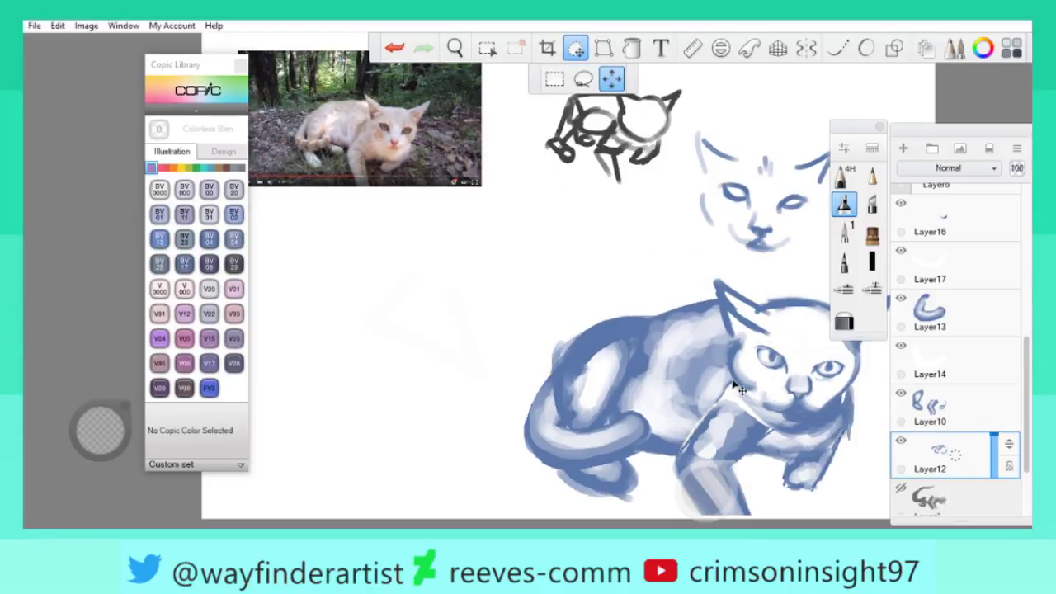
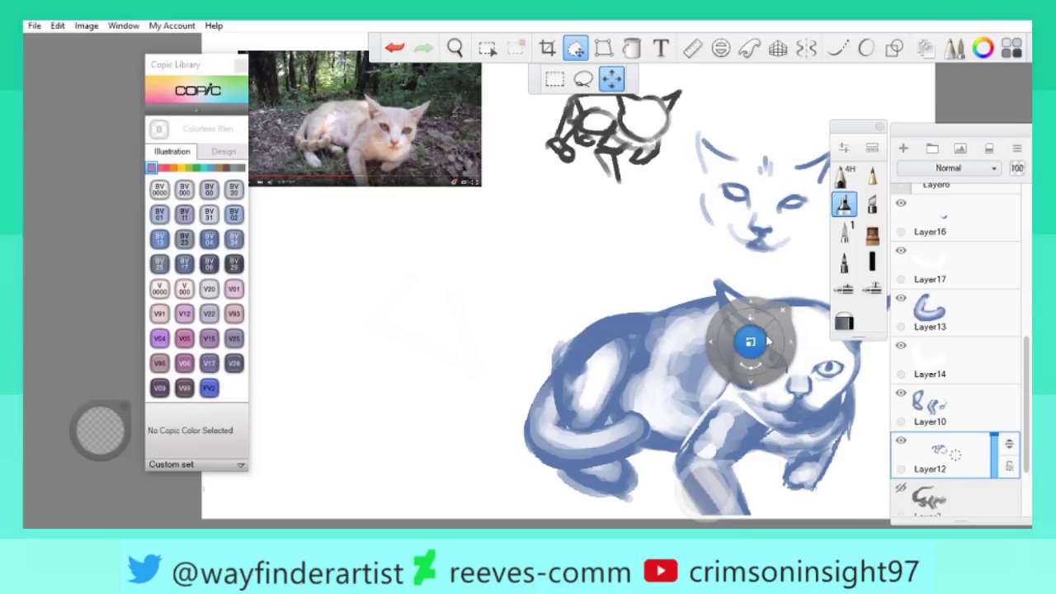
pyautogui.press('space')
pyautogui.moveTo(720, 394); pyautogui.dragTo(843, 350)
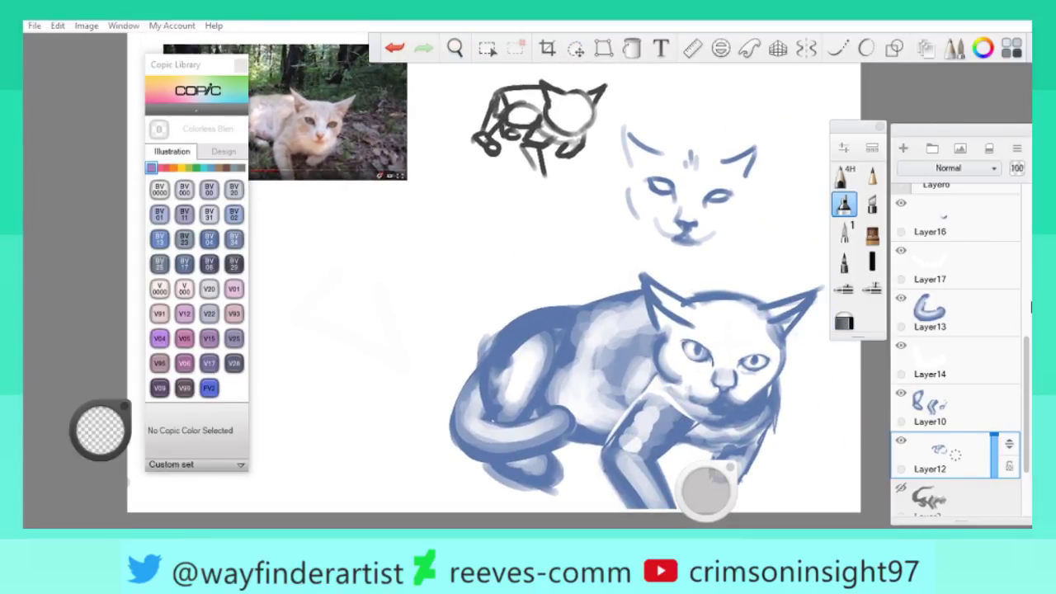
# Collapse Group1, which holds the head, and move the cat's head slightly up and to the right.
pyautogui.moveTo(1026, 360); pyautogui.dragTo(1027, 207)
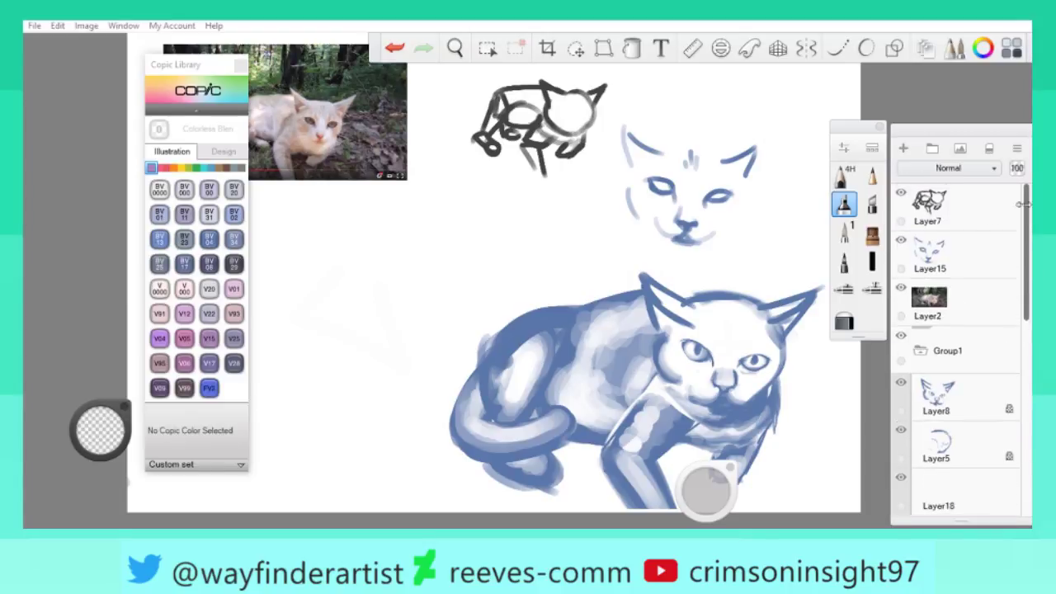
pyautogui.click(922, 351)
pyautogui.click(576, 48)
pyautogui.moveTo(770, 371)
pyautogui.mouseDown()
pyautogui.moveTo(768, 358)
pyautogui.moveTo(790, 370)
pyautogui.mouseUp()
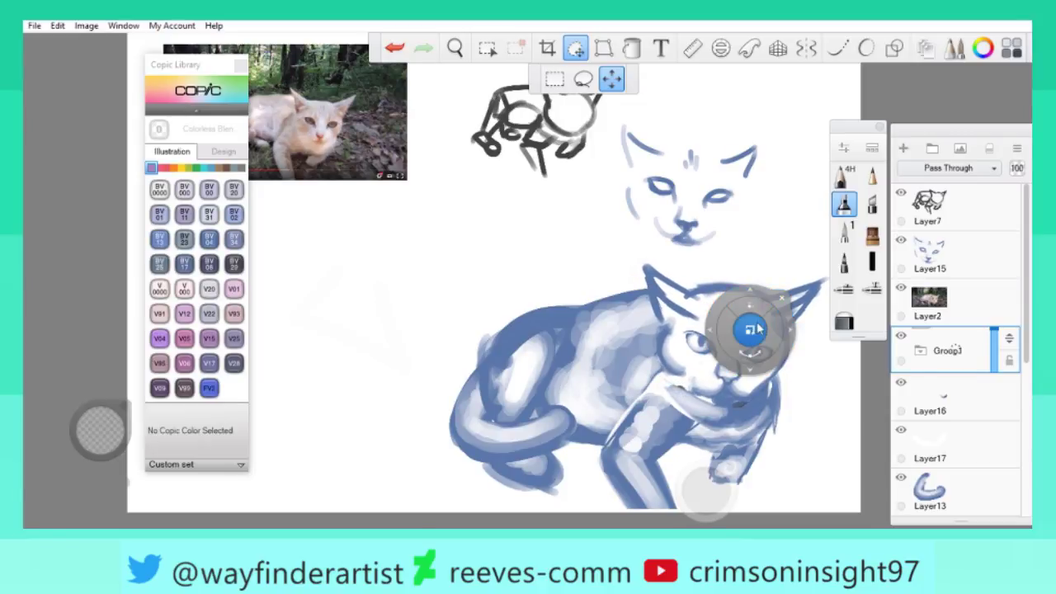
pyautogui.moveTo(782, 308); pyautogui.dragTo(786, 305)
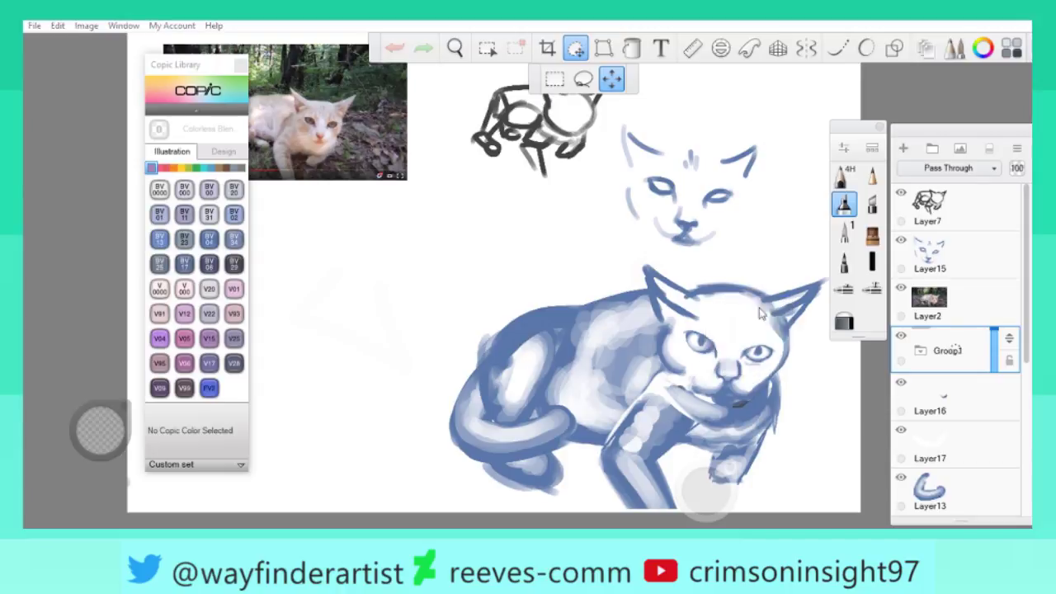
# Delete everything outside the jaw area on Layer16 using an inverted rectangular selection, and deselect.
pyautogui.scroll(-5, 583, 411)
pyautogui.scroll(5, 737, 368)
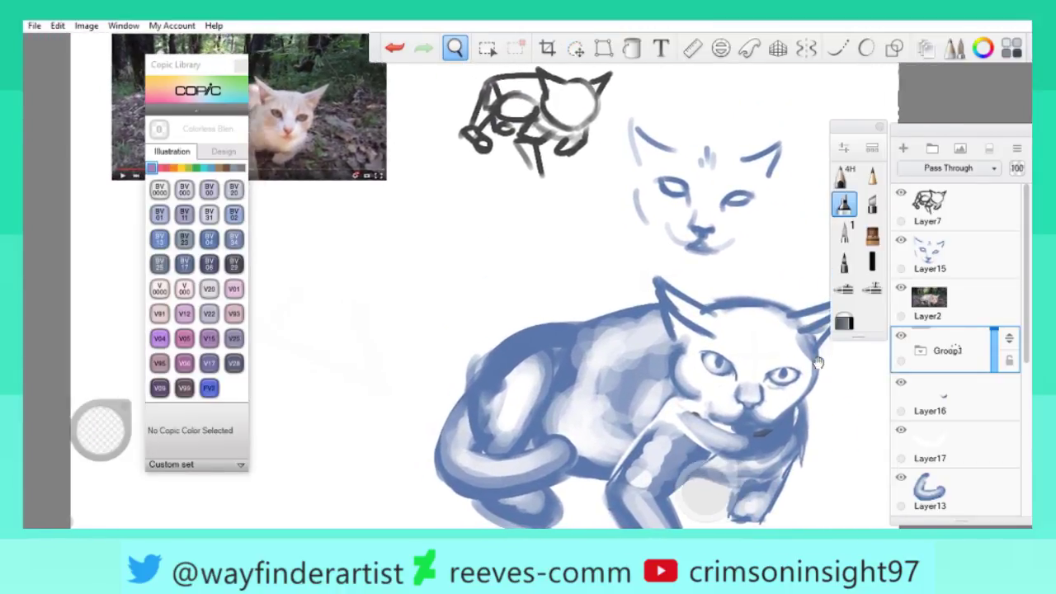
pyautogui.scroll(-5, 716, 360)
pyautogui.scroll(3, 693, 421)
pyautogui.scroll(2, 692, 421)
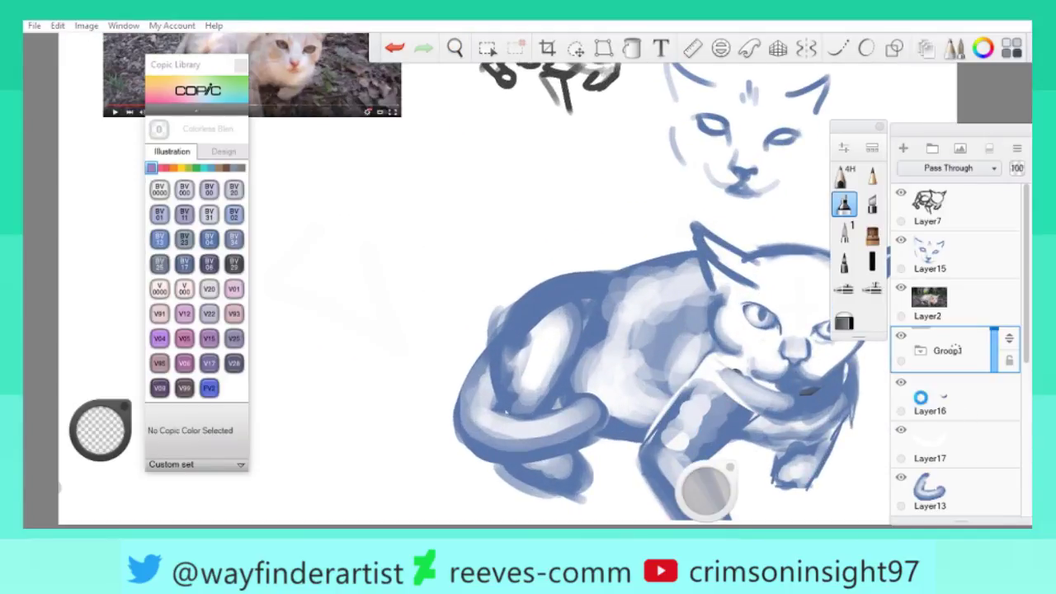
pyautogui.click(948, 400)
pyautogui.scroll(-2, 632, 301)
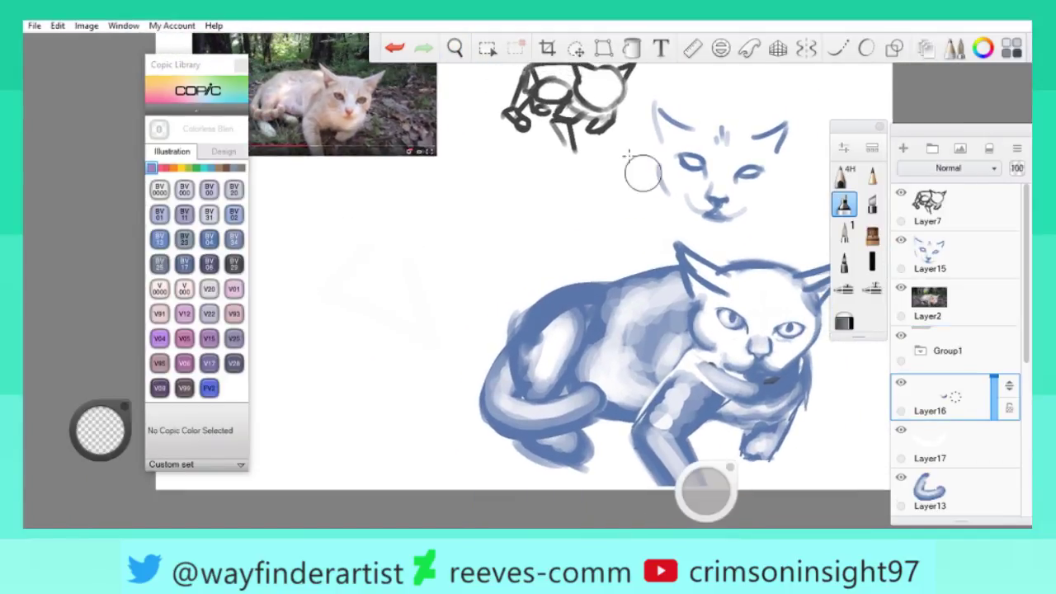
pyautogui.click(489, 49)
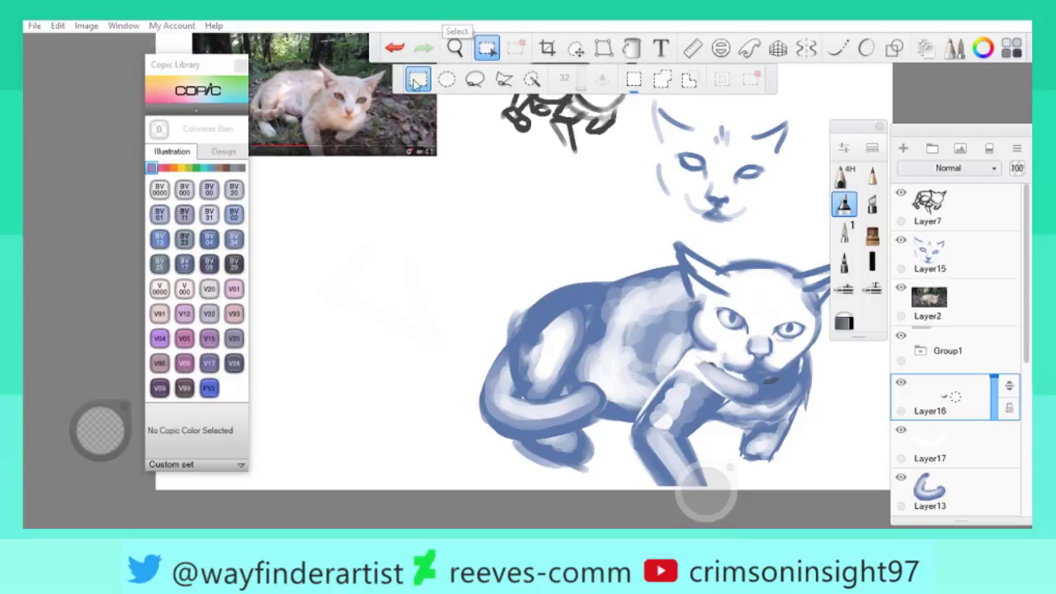
pyautogui.moveTo(847, 406); pyautogui.dragTo(823, 415)
pyautogui.click(723, 124)
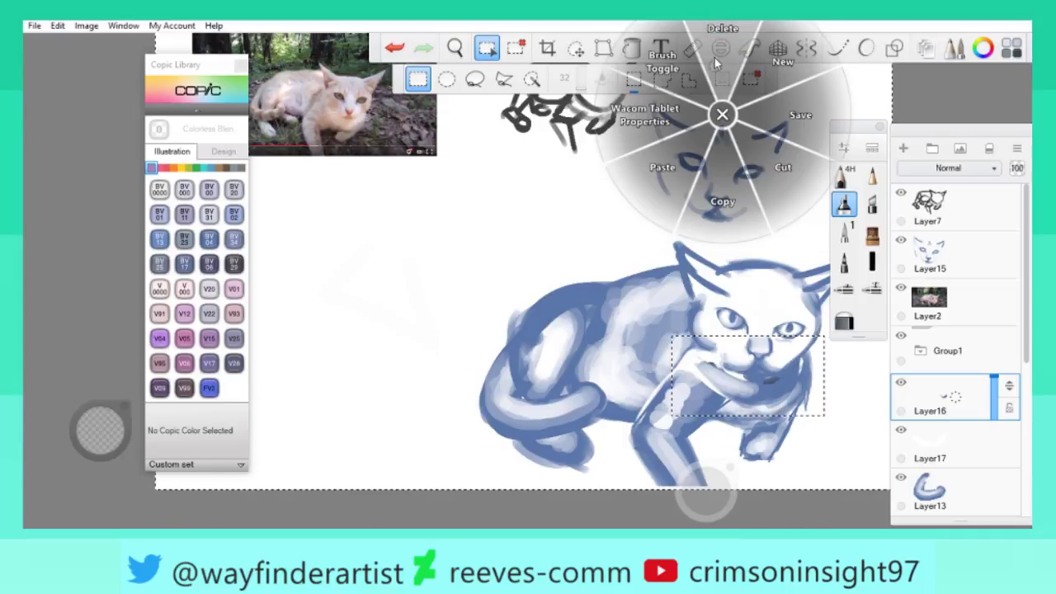
pyautogui.click(698, 229)
pyautogui.hotkey('ctrl', 'd')
# Touch up the neck shading under the jaw on Layer16 with Copic BV04 Blue Berry and a fine brush.
pyautogui.moveTo(450, 290); pyautogui.dragTo(391, 236)
pyautogui.click(209, 238)
pyautogui.click(845, 231)
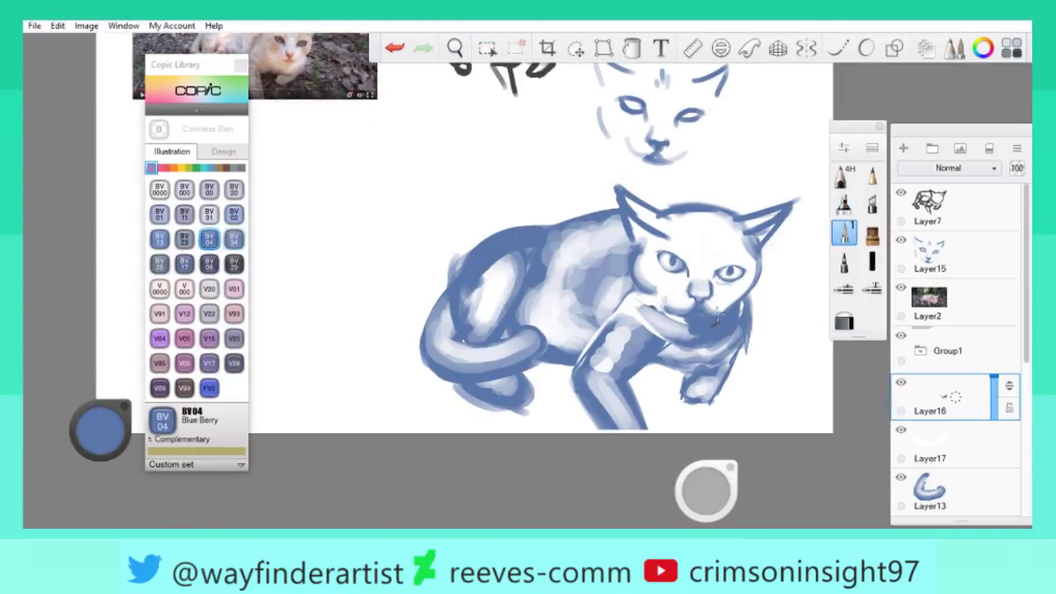
pyautogui.hotkey('ctrl', 'z')
pyautogui.moveTo(636, 302)
pyautogui.mouseDown()
pyautogui.moveTo(610, 273)
pyautogui.moveTo(651, 297)
pyautogui.mouseUp()
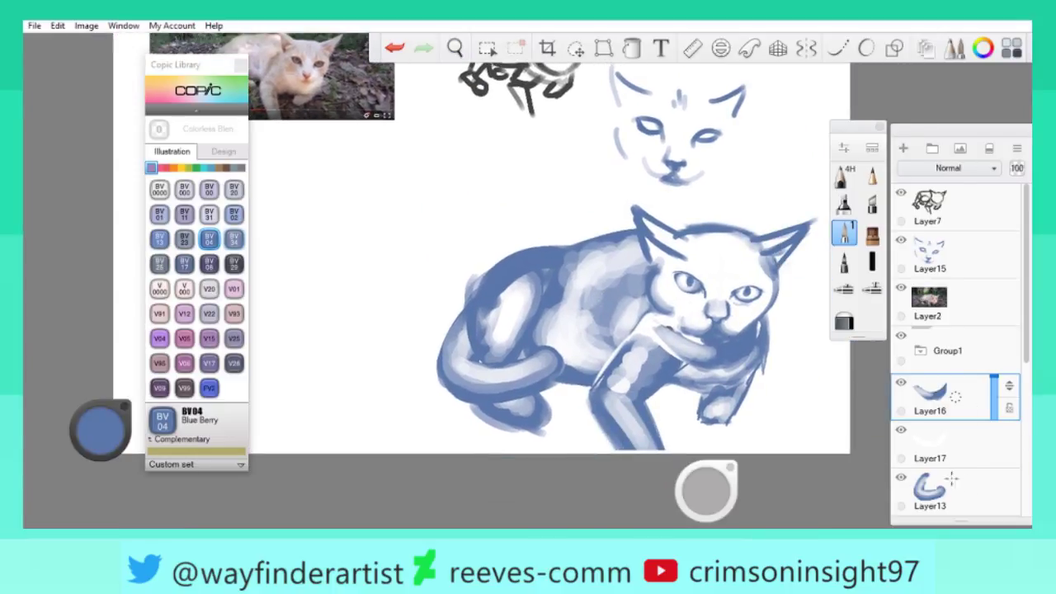
# Darken the upper edge of the near foreleg with BV04 marker strokes, trying Layer10, Layer14 and Layer17 and ending on Layer12.
pyautogui.scroll(-3, 965, 412)
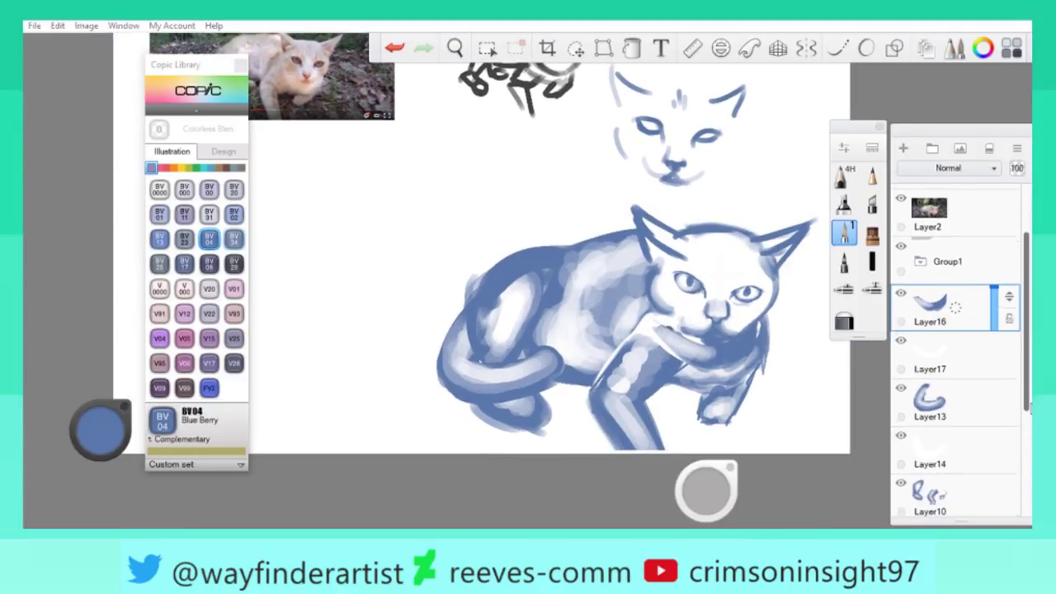
pyautogui.click(978, 444)
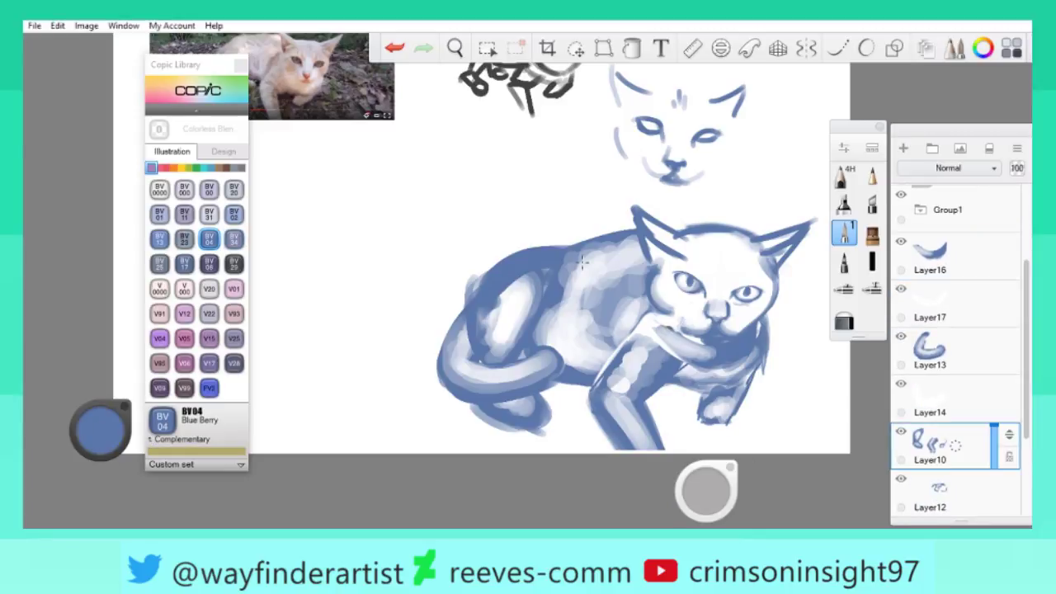
pyautogui.click(843, 203)
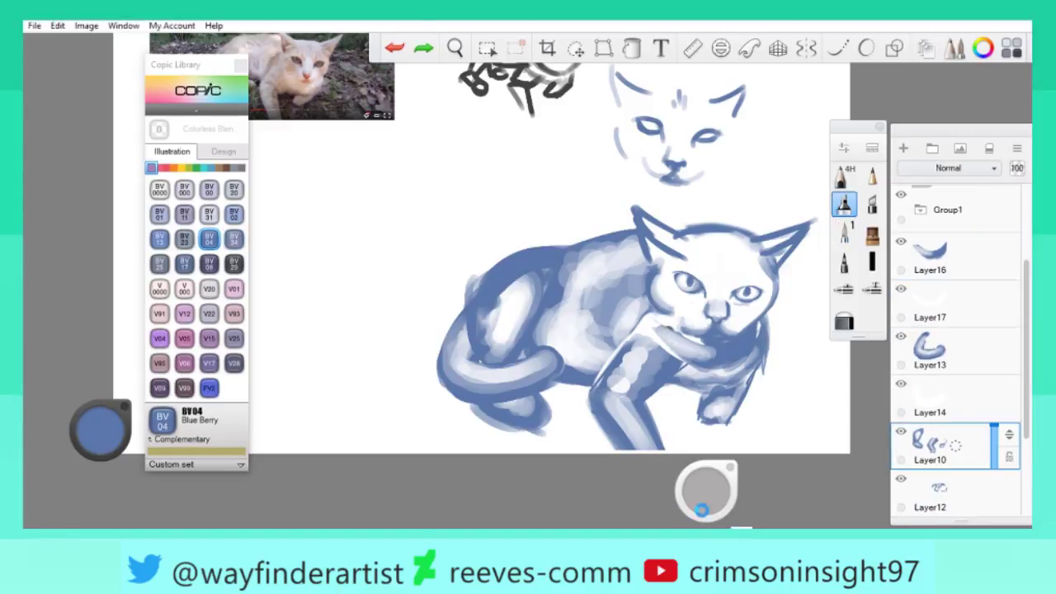
pyautogui.press('ctrl')
pyautogui.click(962, 421)
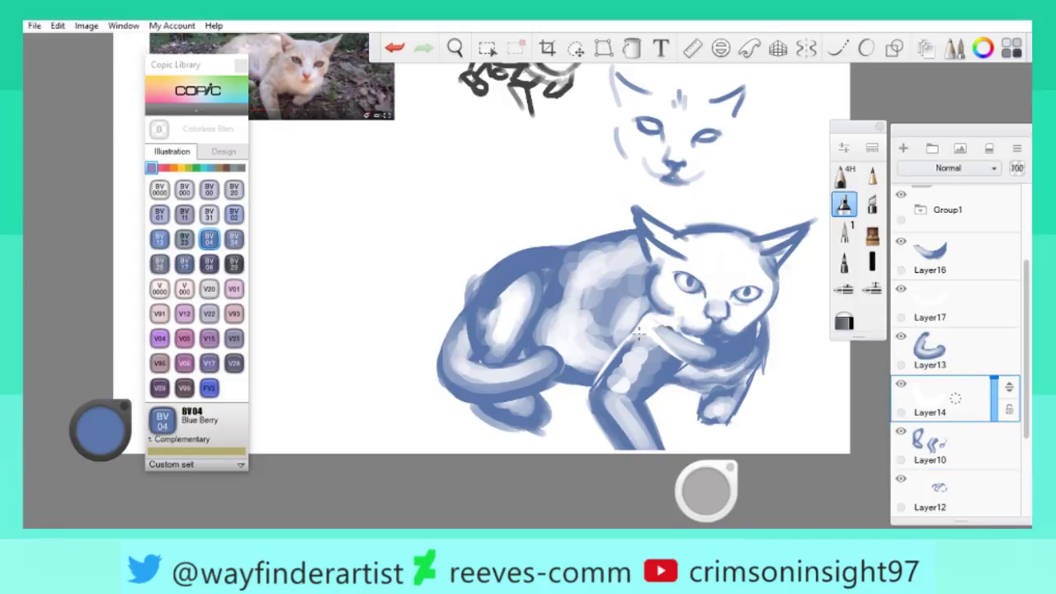
pyautogui.click(901, 384)
pyautogui.hotkey('ctrl', 'z')
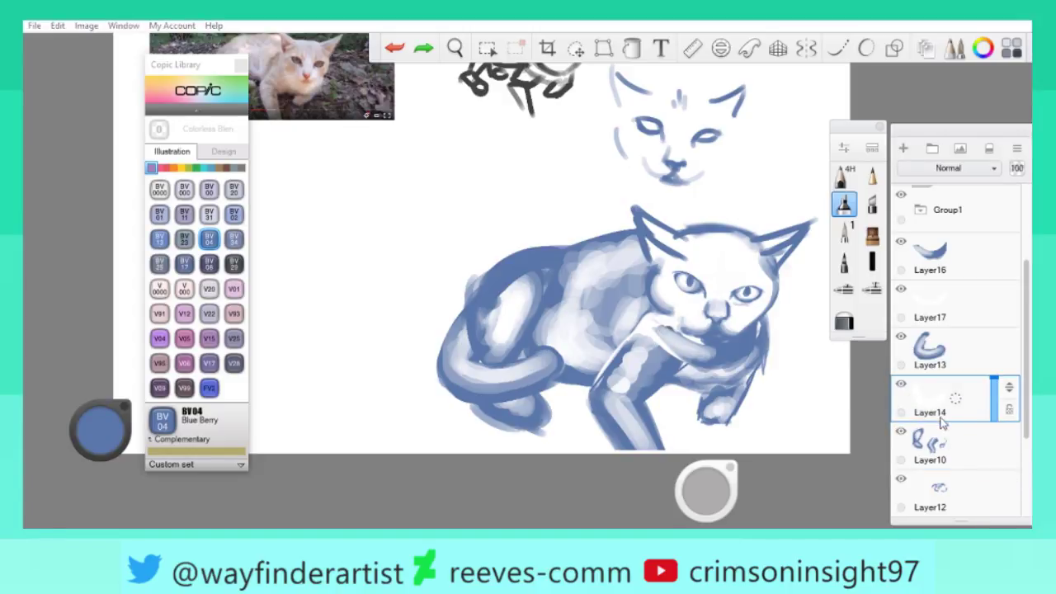
pyautogui.click(959, 464)
pyautogui.click(940, 307)
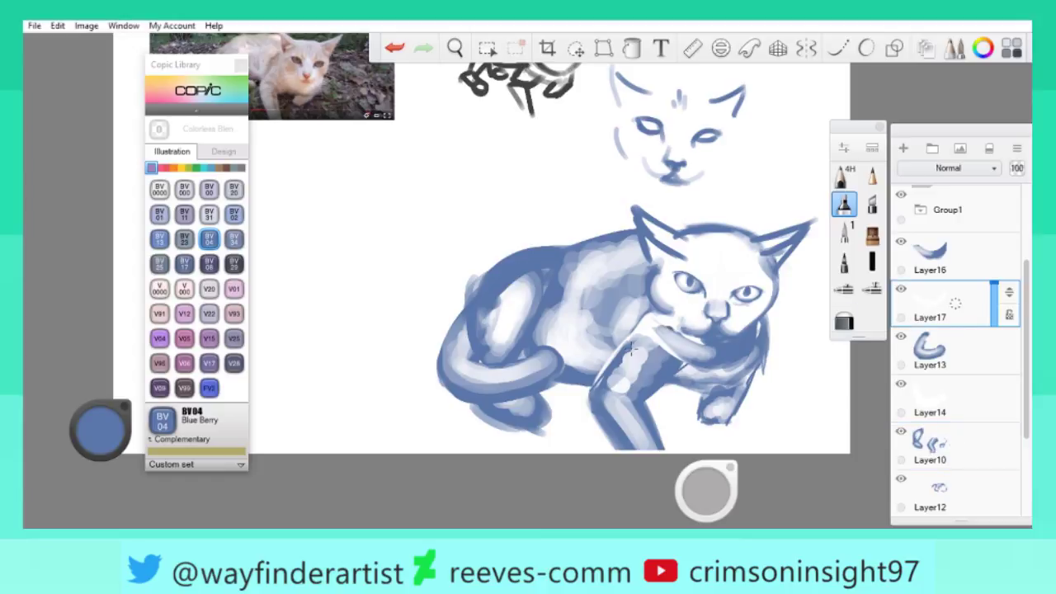
pyautogui.moveTo(640, 367); pyautogui.dragTo(658, 330)
pyautogui.click(949, 441)
pyautogui.click(948, 495)
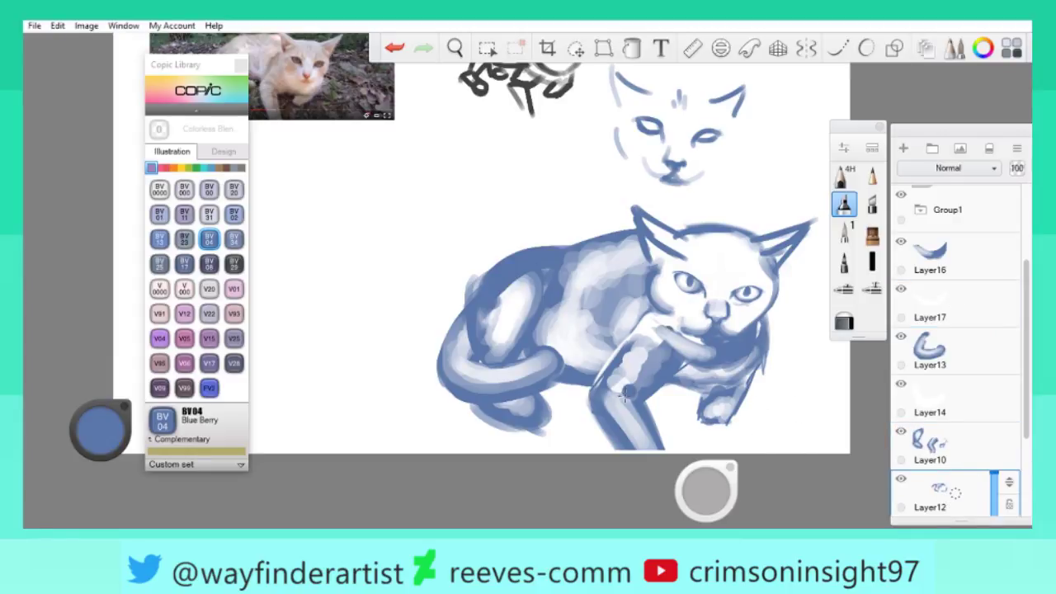
# Crop the canvas around all the sketches to 4285 × 2955 px.
pyautogui.press('space')
pyautogui.moveTo(549, 294); pyautogui.dragTo(591, 371)
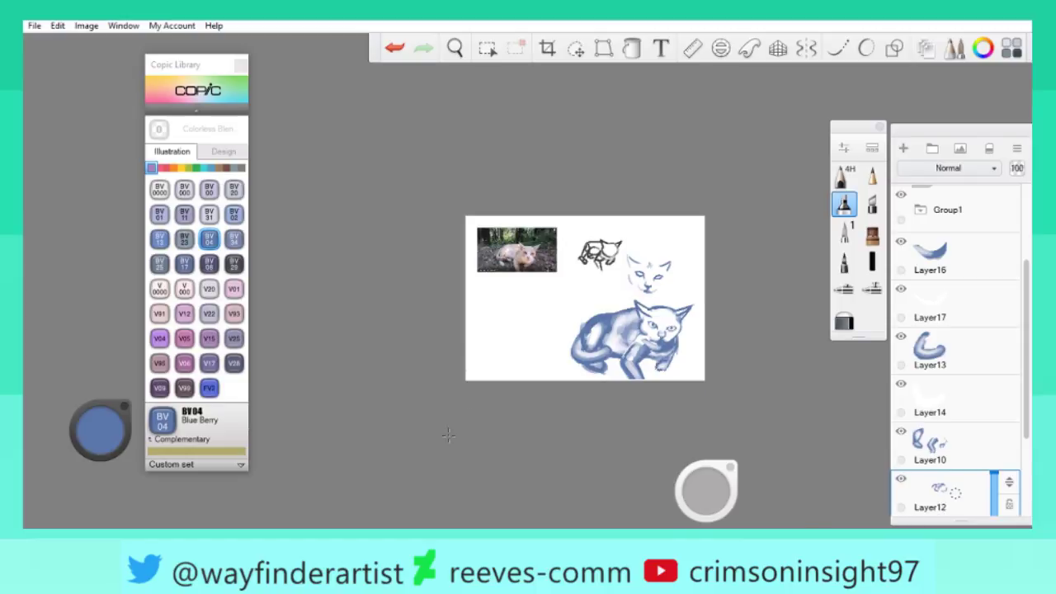
pyautogui.click(547, 48)
pyautogui.moveTo(705, 217); pyautogui.dragTo(657, 207)
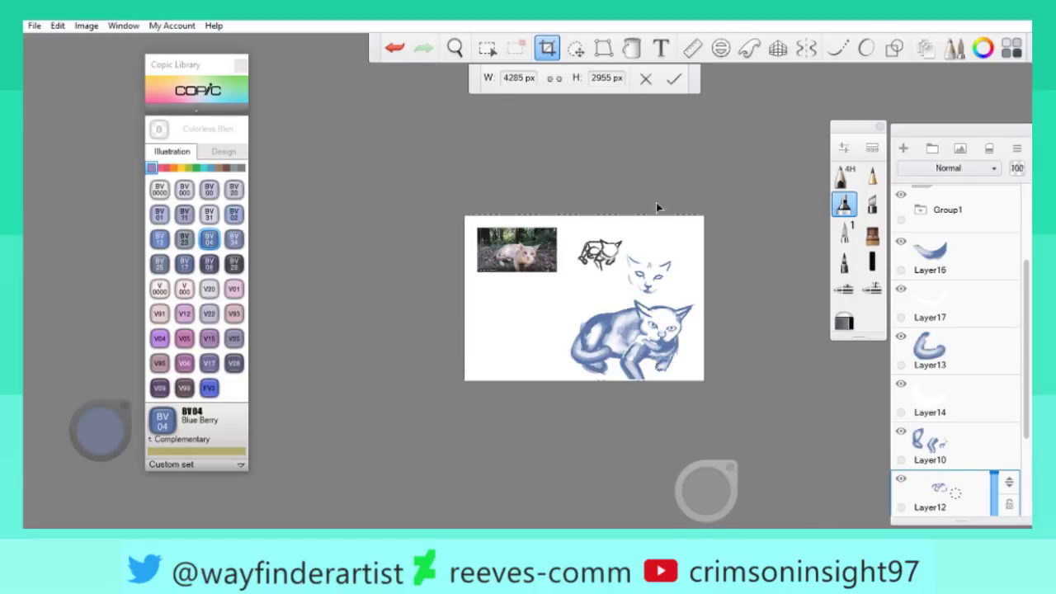
pyautogui.click(674, 79)
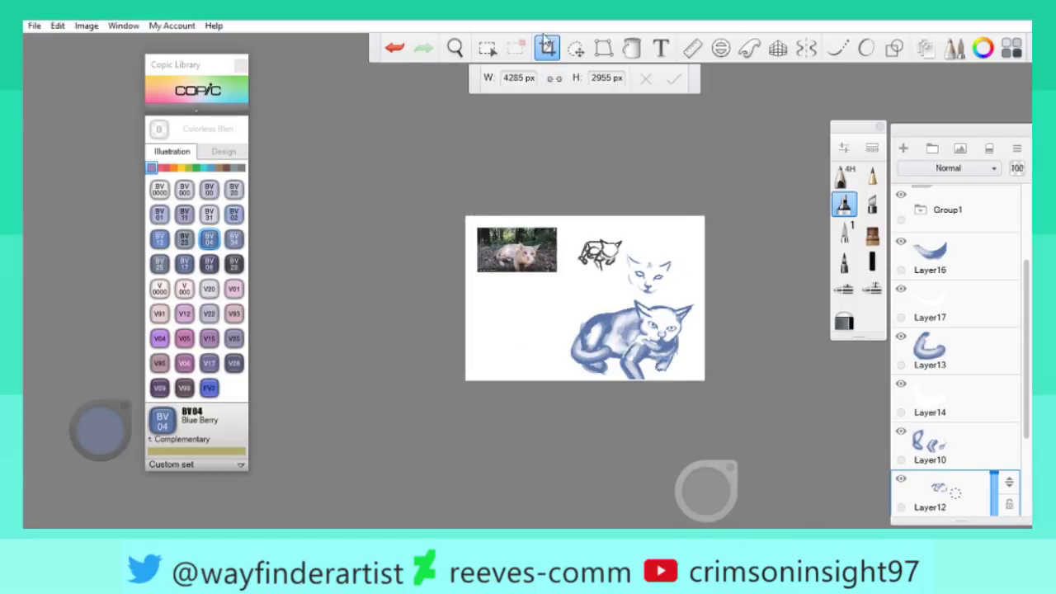
# Clear the area outside the reclining cat on Layer12 using an inverted rectangular selection, and close the selection tool.
pyautogui.click(454, 48)
pyautogui.moveTo(666, 294); pyautogui.dragTo(360, 312)
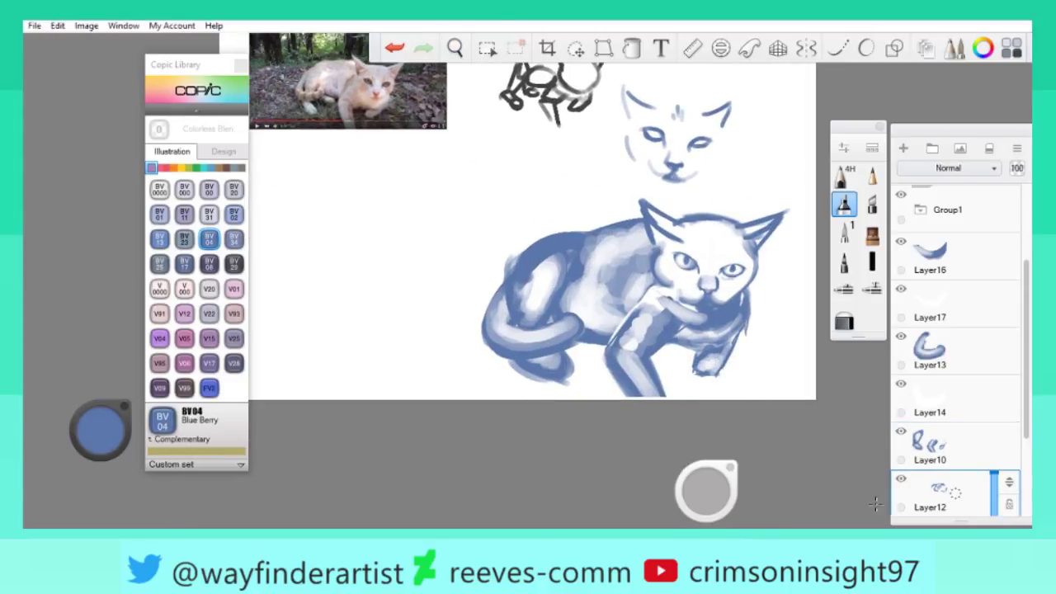
pyautogui.click(455, 48)
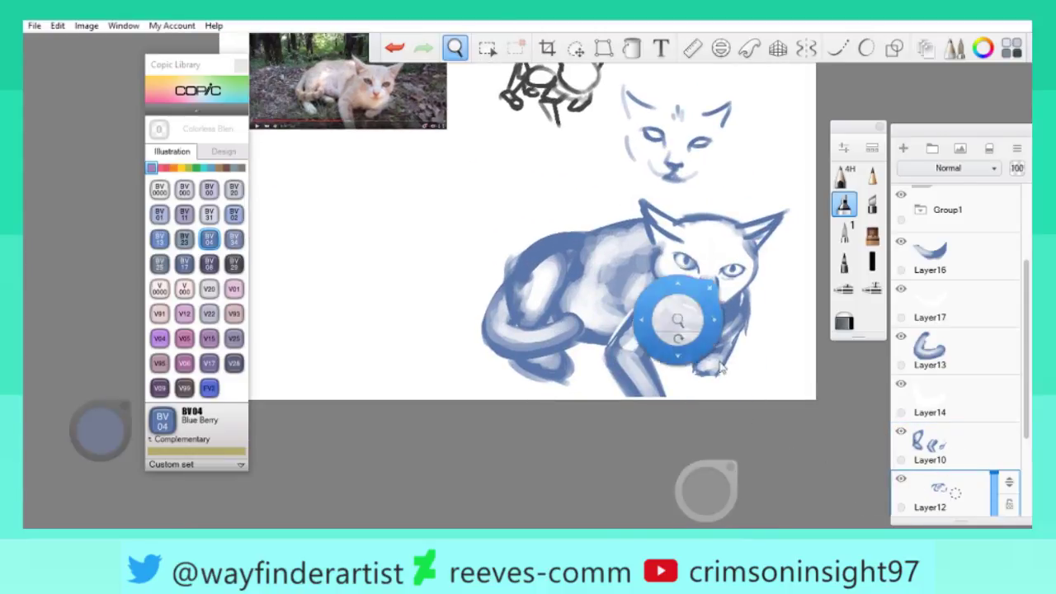
pyautogui.moveTo(754, 396); pyautogui.dragTo(734, 376)
pyautogui.moveTo(585, 278); pyautogui.dragTo(569, 121)
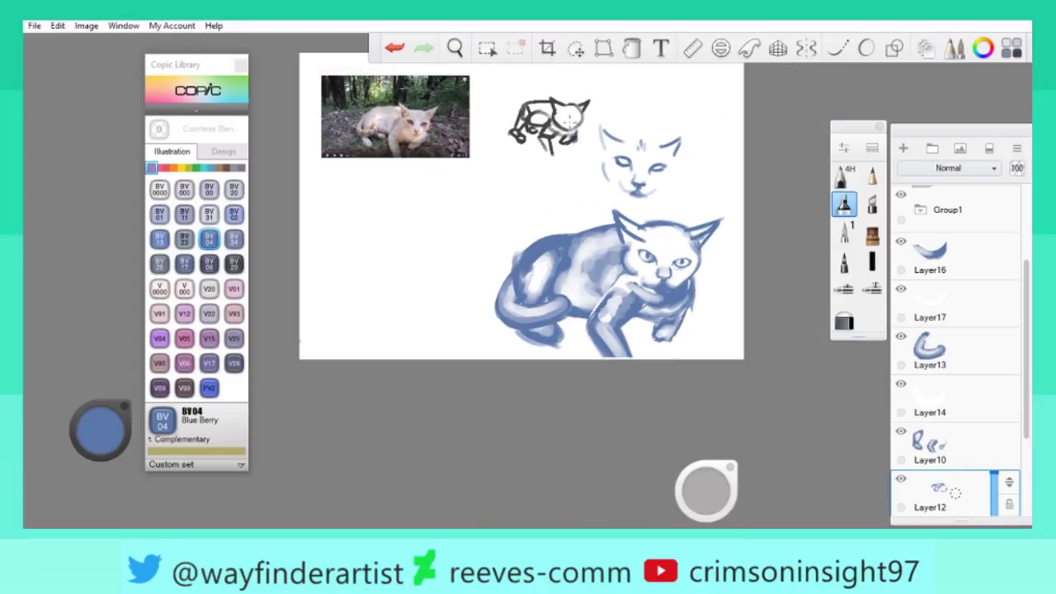
pyautogui.click(488, 50)
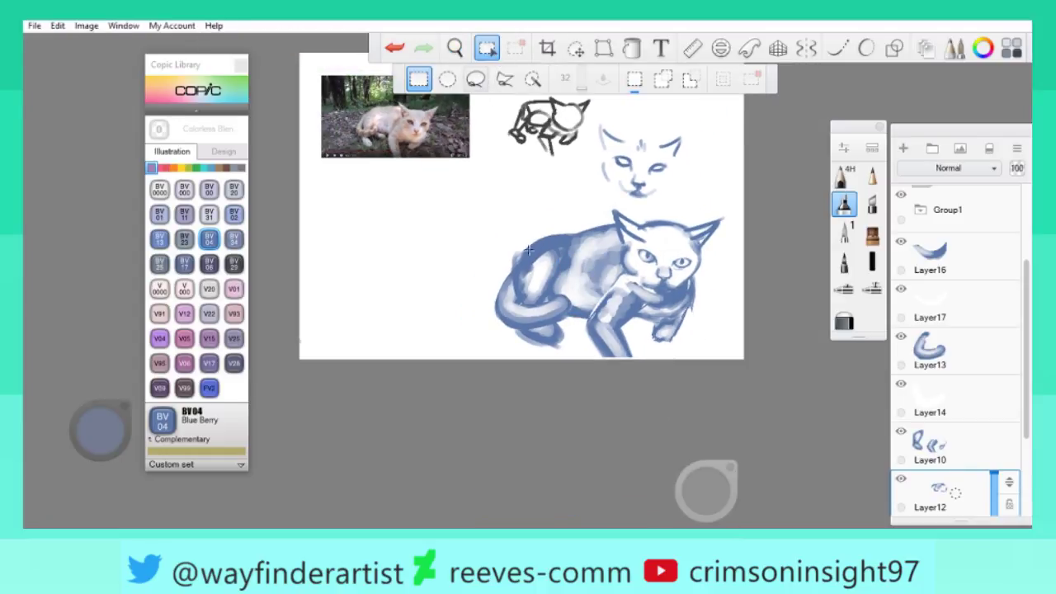
pyautogui.moveTo(493, 205)
pyautogui.mouseDown()
pyautogui.moveTo(734, 382)
pyautogui.moveTo(707, 341)
pyautogui.moveTo(722, 338)
pyautogui.mouseUp()
pyautogui.rightClick(729, 114)
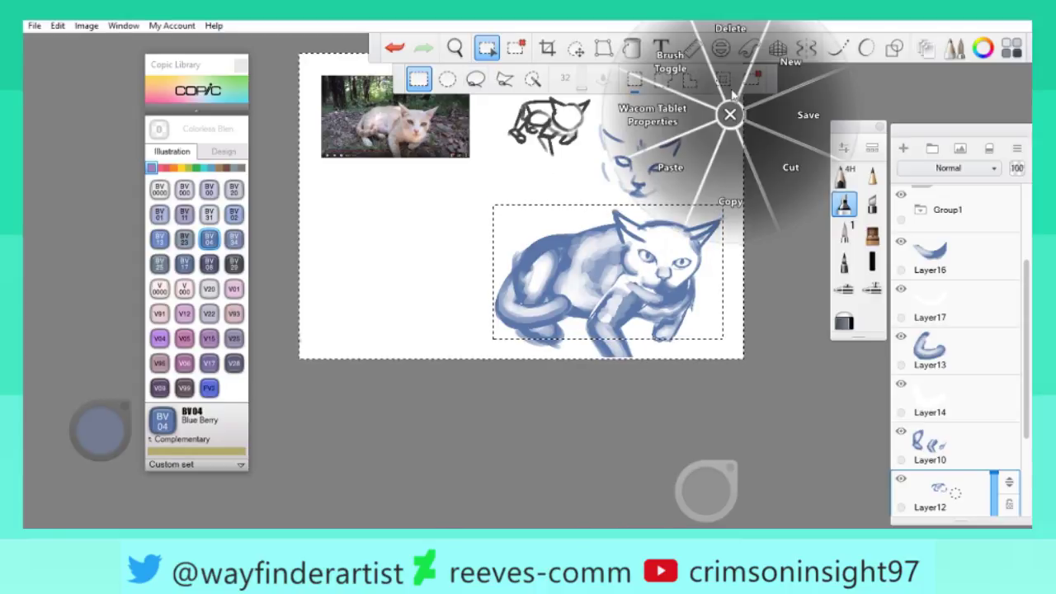
pyautogui.click(730, 114)
pyautogui.click(488, 51)
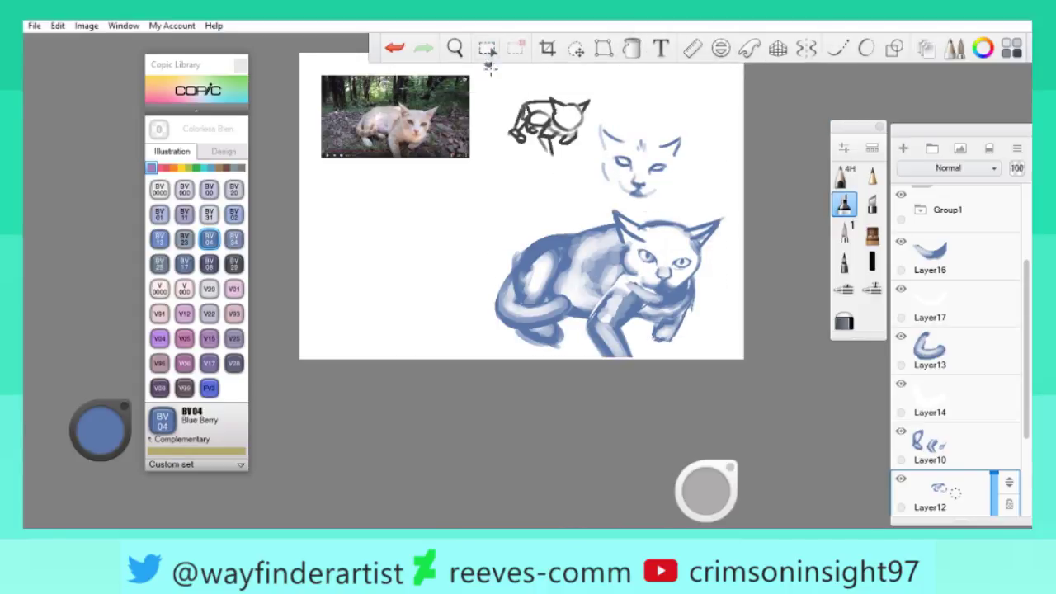
# On Layer12, paint blue shading over the cat's lower flank beside the front leg.
pyautogui.click(948, 462)
pyautogui.moveTo(726, 319); pyautogui.dragTo(755, 397)
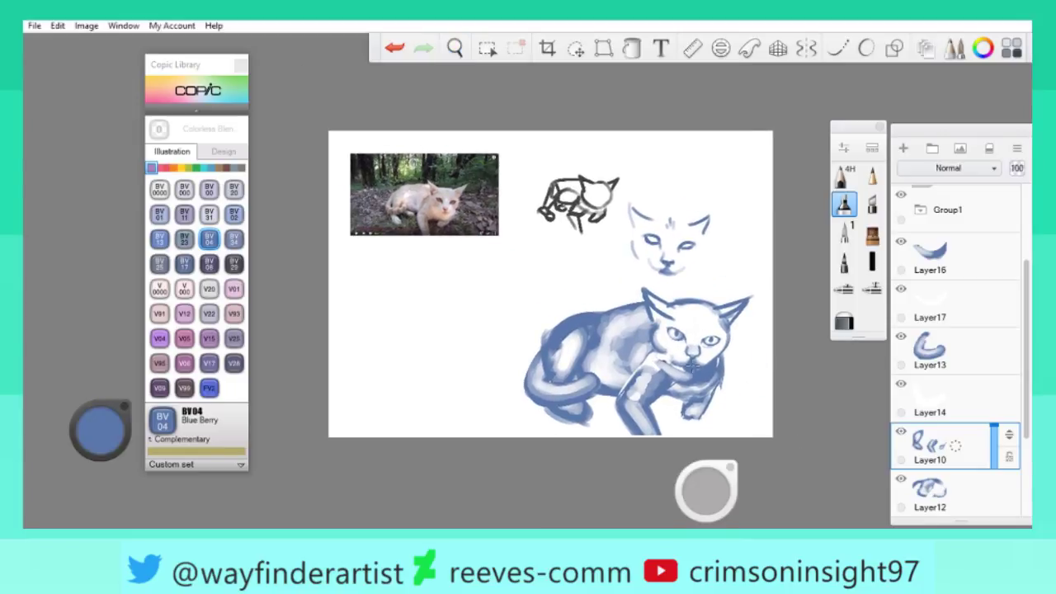
pyautogui.moveTo(585, 302)
pyautogui.mouseDown()
pyautogui.moveTo(714, 301)
pyautogui.moveTo(636, 263)
pyautogui.moveTo(650, 452)
pyautogui.moveTo(809, 361)
pyautogui.mouseUp()
pyautogui.click(931, 498)
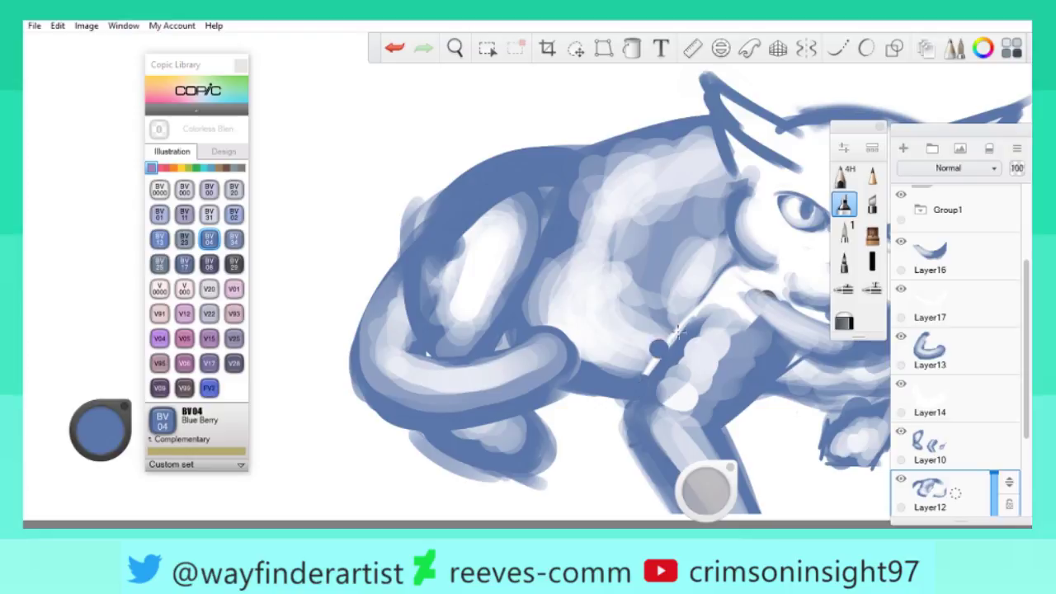
pyautogui.moveTo(597, 373)
pyautogui.mouseDown()
pyautogui.moveTo(641, 362)
pyautogui.moveTo(634, 376)
pyautogui.moveTo(650, 367)
pyautogui.moveTo(636, 390)
pyautogui.moveTo(674, 296)
pyautogui.mouseUp()
# Switch to the transparent colour and trim the new blue shading at the cat's belly.
pyautogui.click(125, 408)
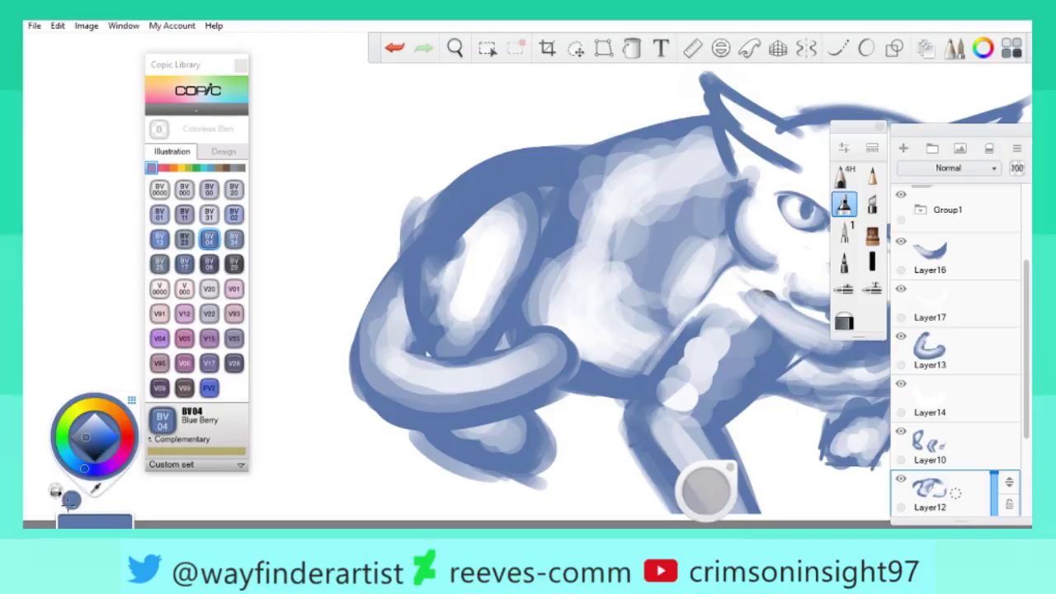
pyautogui.click(55, 492)
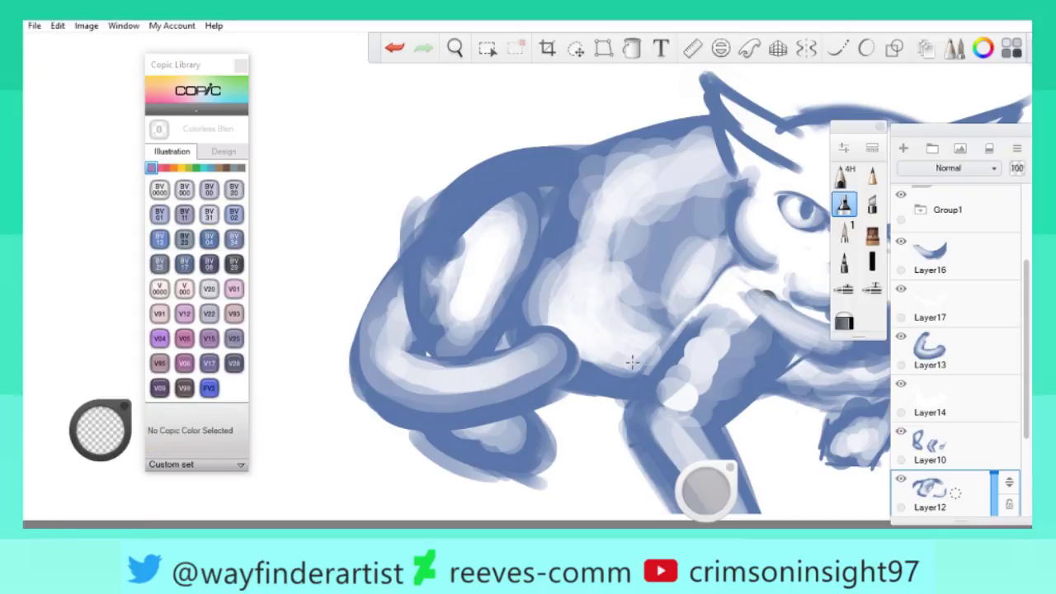
pyautogui.hscroll(3, 629, 363)
pyautogui.scroll(2, 628, 363)
pyautogui.scroll(-2, 528, 292)
# Switch back to blue and deepen the shading behind the cat's shoulder and on the chest.
pyautogui.click(56, 492)
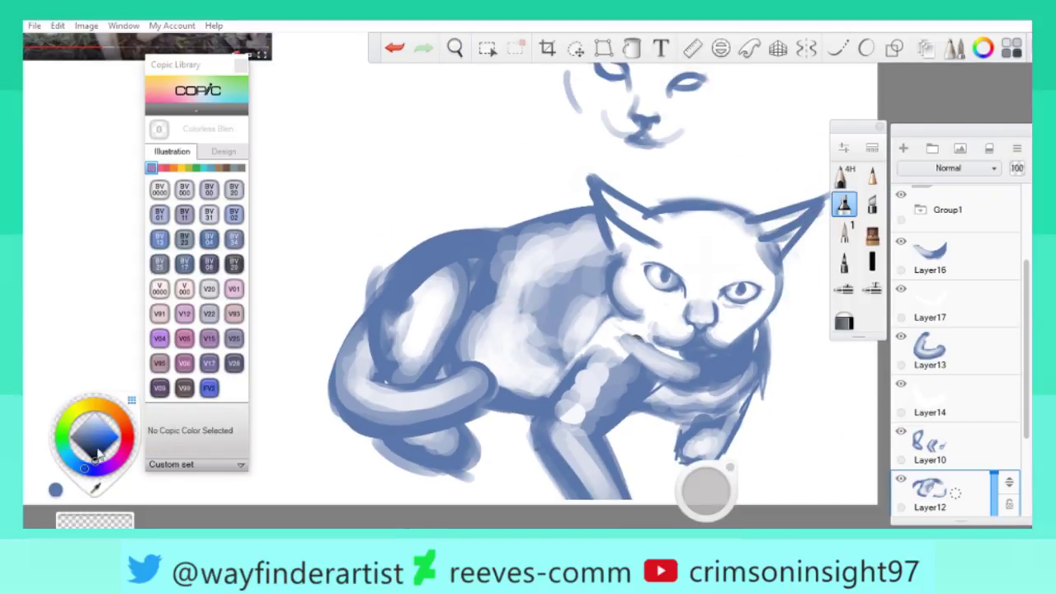
pyautogui.click(55, 492)
pyautogui.moveTo(568, 315)
pyautogui.mouseDown()
pyautogui.moveTo(566, 346)
pyautogui.moveTo(582, 372)
pyautogui.moveTo(660, 386)
pyautogui.mouseUp()
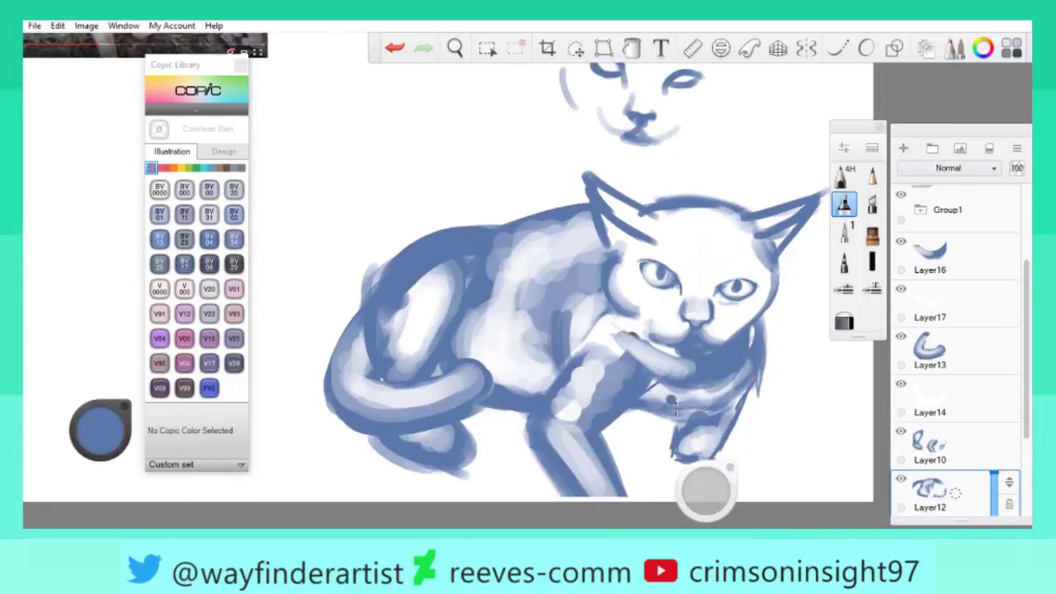
# On Layer16, paint blue shading along the neck fold below the cat's cheek, redoing the first stroke.
pyautogui.click(930, 255)
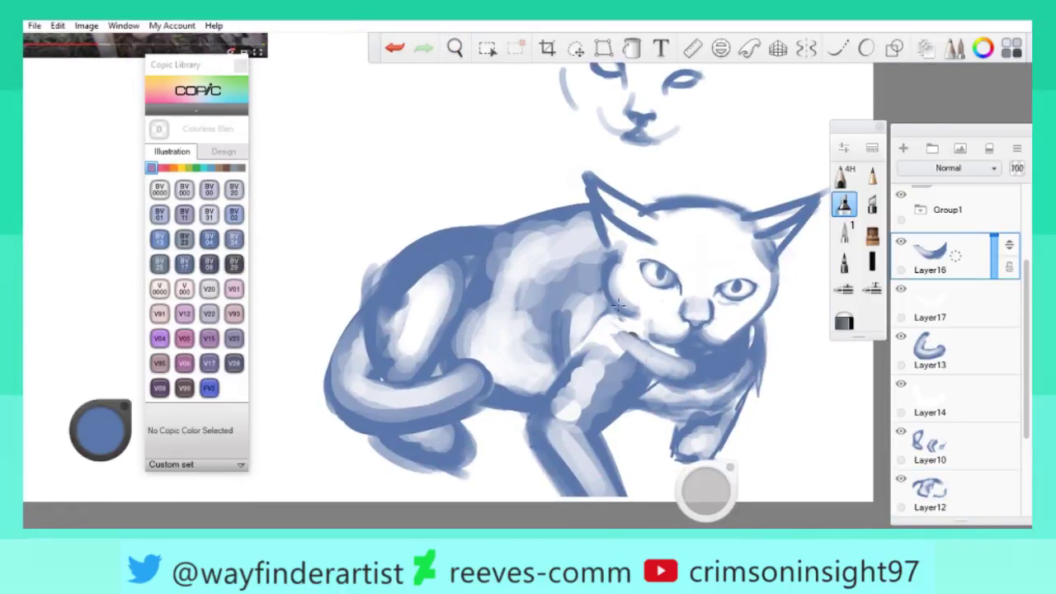
pyautogui.moveTo(627, 325); pyautogui.dragTo(652, 369)
pyautogui.hotkey('ctrl', 'z')
pyautogui.moveTo(614, 328); pyautogui.dragTo(673, 363)
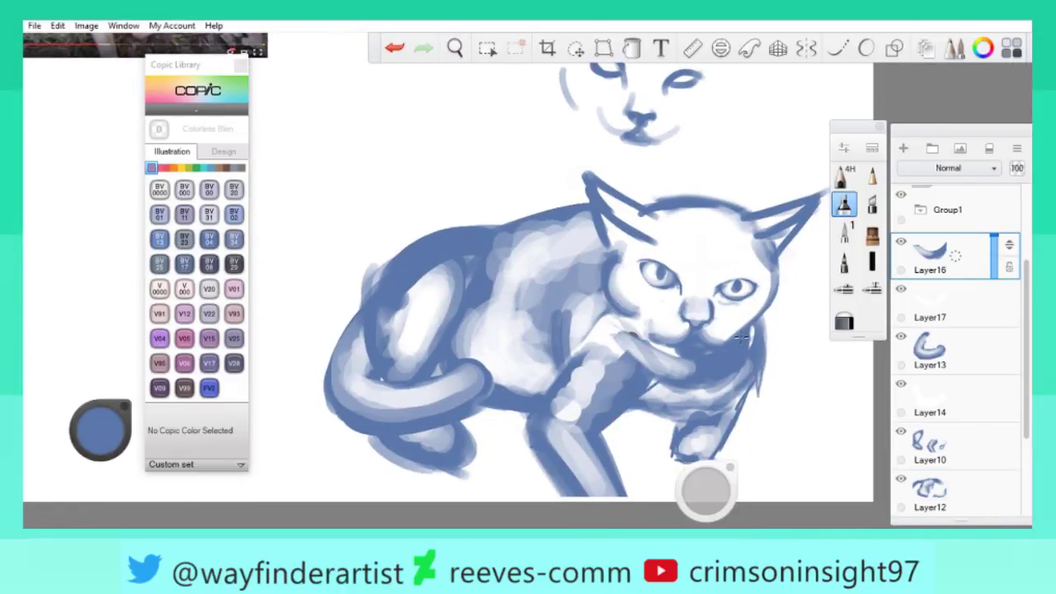
pyautogui.moveTo(632, 343); pyautogui.dragTo(623, 325)
# Switch to the transparent colour and clean up the edge of the neck shading beside the cheek.
pyautogui.click(126, 415)
pyautogui.click(59, 493)
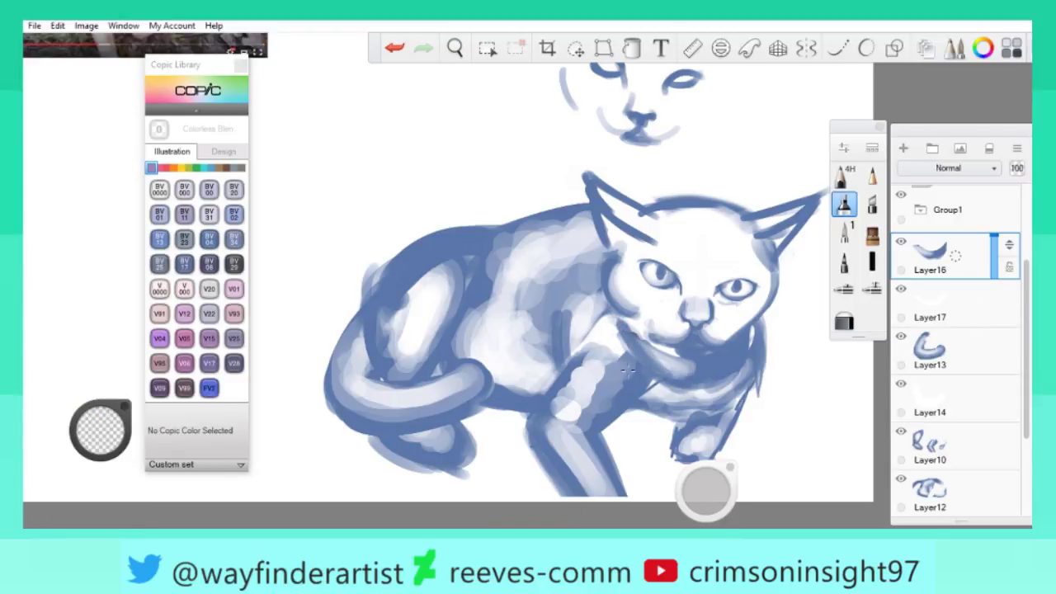
pyautogui.moveTo(624, 320); pyautogui.dragTo(640, 334)
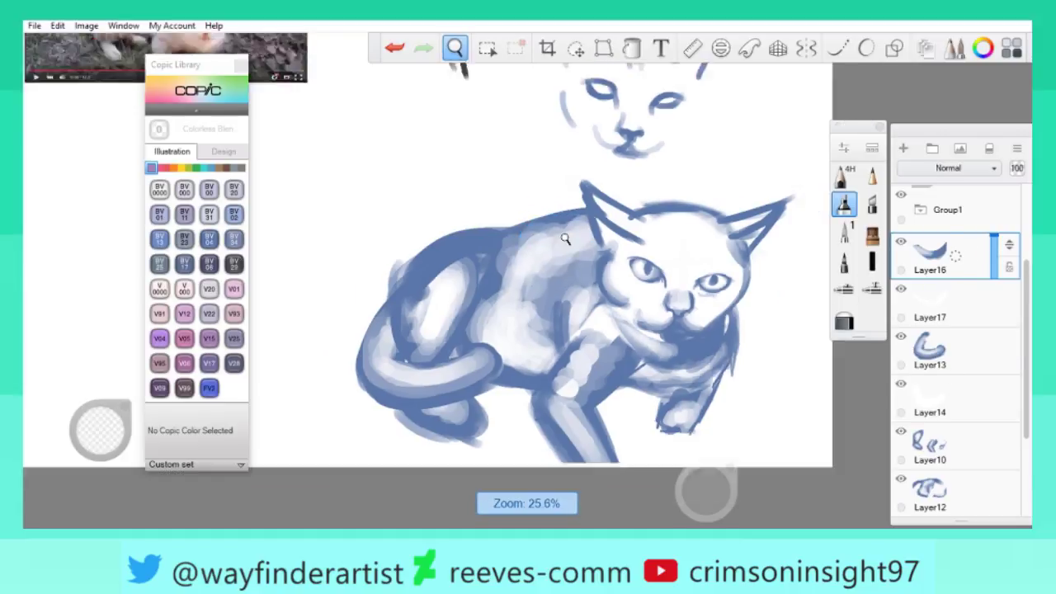
pyautogui.scroll(-2, 607, 223)
pyautogui.scroll(2, 651, 320)
pyautogui.scroll(-2, 651, 320)
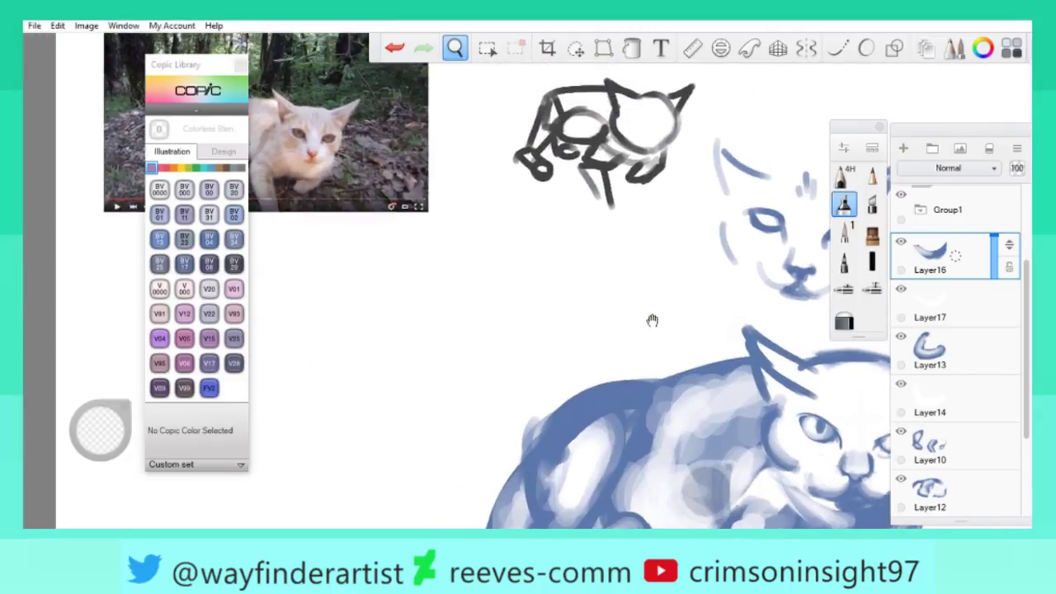
pyautogui.scroll(2, 651, 320)
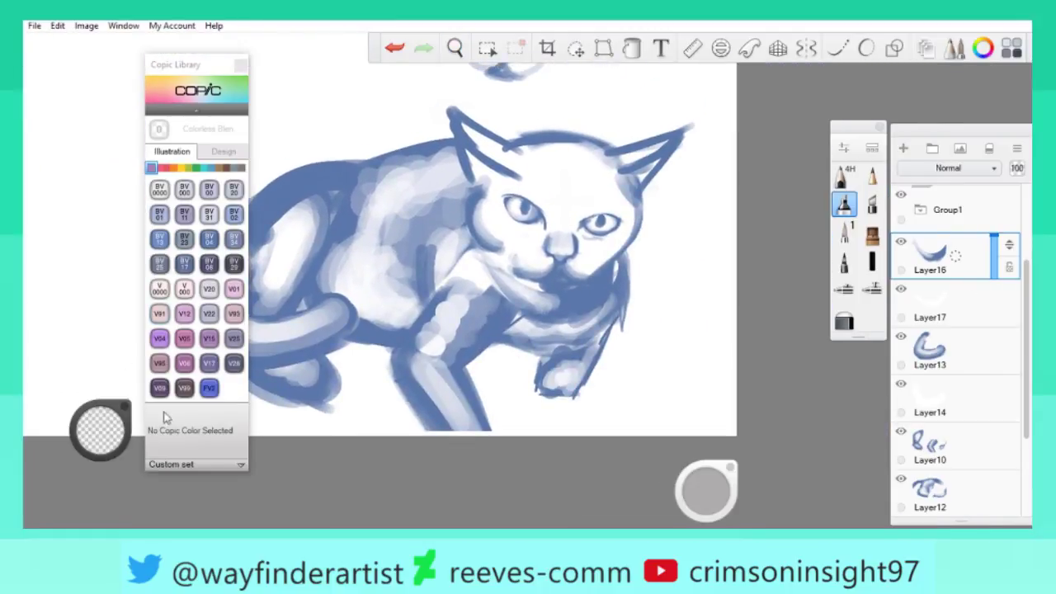
# Switch back to blue and touch up the shadow under the cat's chin on Layer16.
pyautogui.moveTo(106, 427); pyautogui.dragTo(598, 282)
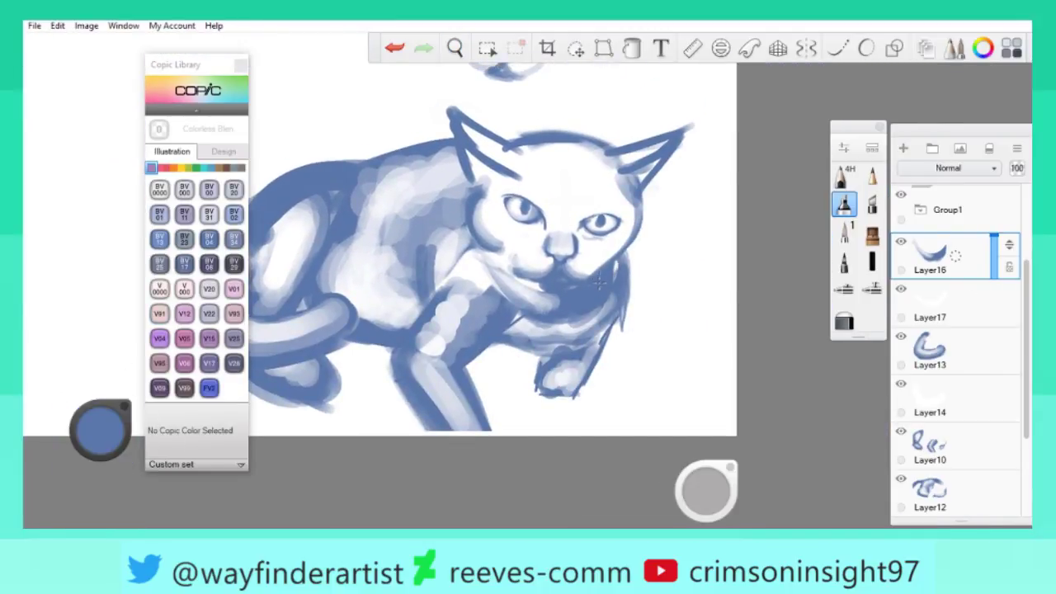
pyautogui.scroll(-3, 615, 272)
pyautogui.scroll(3, 443, 280)
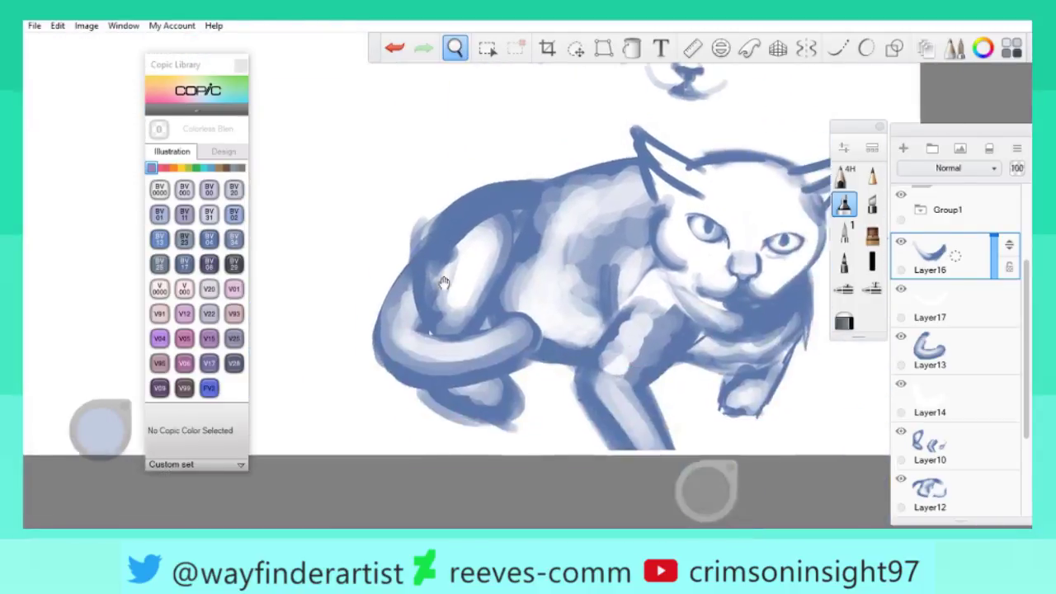
# With the transparent colour, lighten the shading below the chin on Layer16 and refine the chest and foreleg on Layer12 and Layer10.
pyautogui.moveTo(107, 435); pyautogui.dragTo(52, 487)
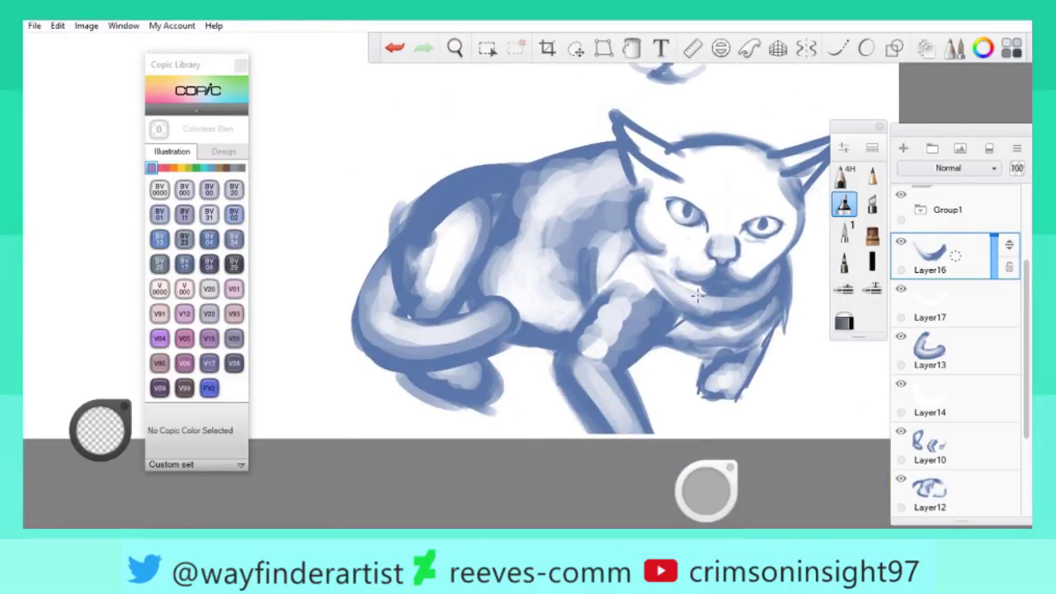
pyautogui.moveTo(689, 306)
pyautogui.mouseDown()
pyautogui.moveTo(778, 276)
pyautogui.moveTo(681, 314)
pyautogui.moveTo(716, 315)
pyautogui.moveTo(760, 296)
pyautogui.mouseUp()
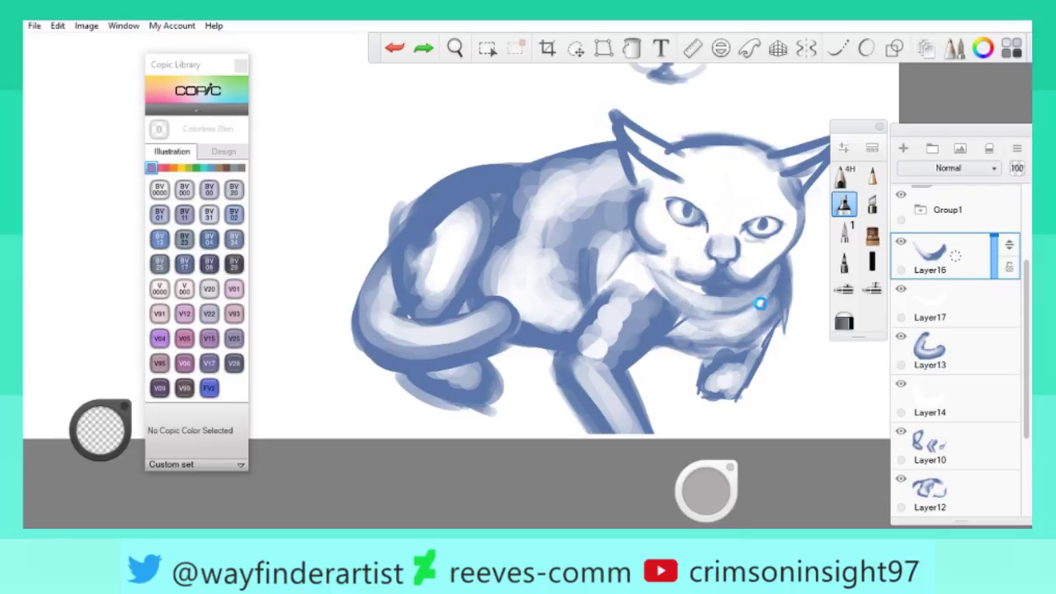
pyautogui.click(948, 491)
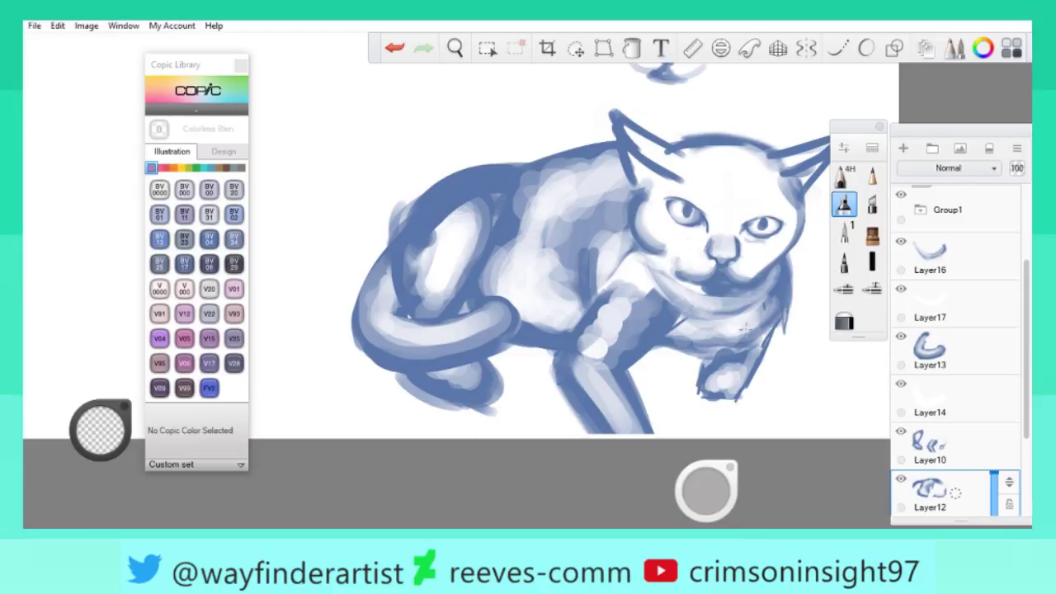
pyautogui.click(916, 450)
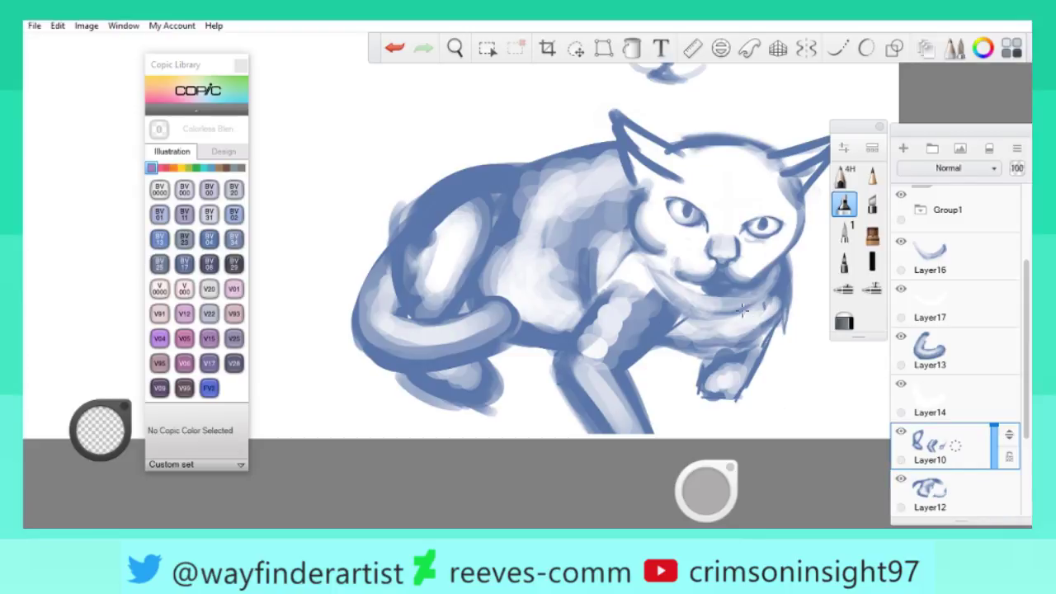
pyautogui.moveTo(631, 292); pyautogui.dragTo(668, 413)
pyautogui.moveTo(651, 334)
pyautogui.mouseDown()
pyautogui.moveTo(711, 363)
pyautogui.moveTo(838, 376)
pyautogui.mouseUp()
# Expand Group1, unlock Layer5 and thin the outline along the top of the cat's head with the transparent colour.
pyautogui.click(921, 211)
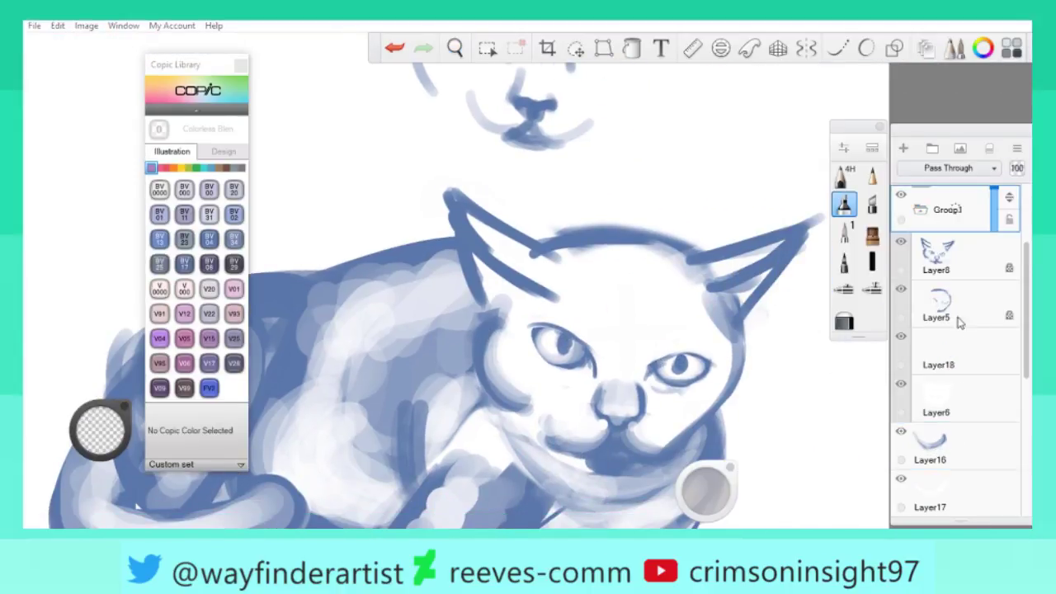
pyautogui.click(946, 292)
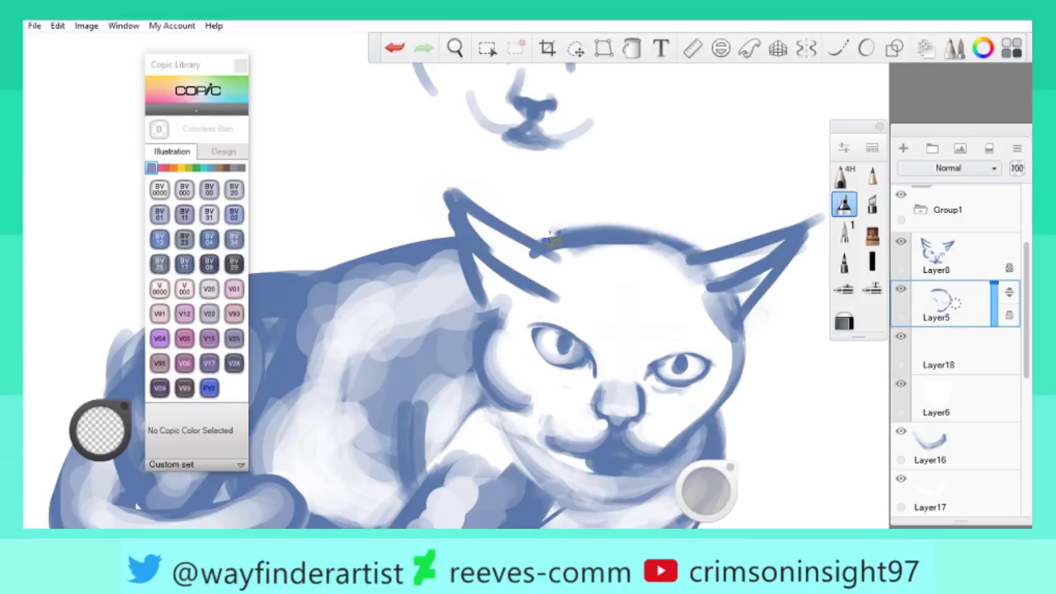
pyautogui.click(1008, 314)
pyautogui.moveTo(600, 215)
pyautogui.mouseDown()
pyautogui.moveTo(539, 221)
pyautogui.moveTo(631, 220)
pyautogui.moveTo(552, 219)
pyautogui.mouseUp()
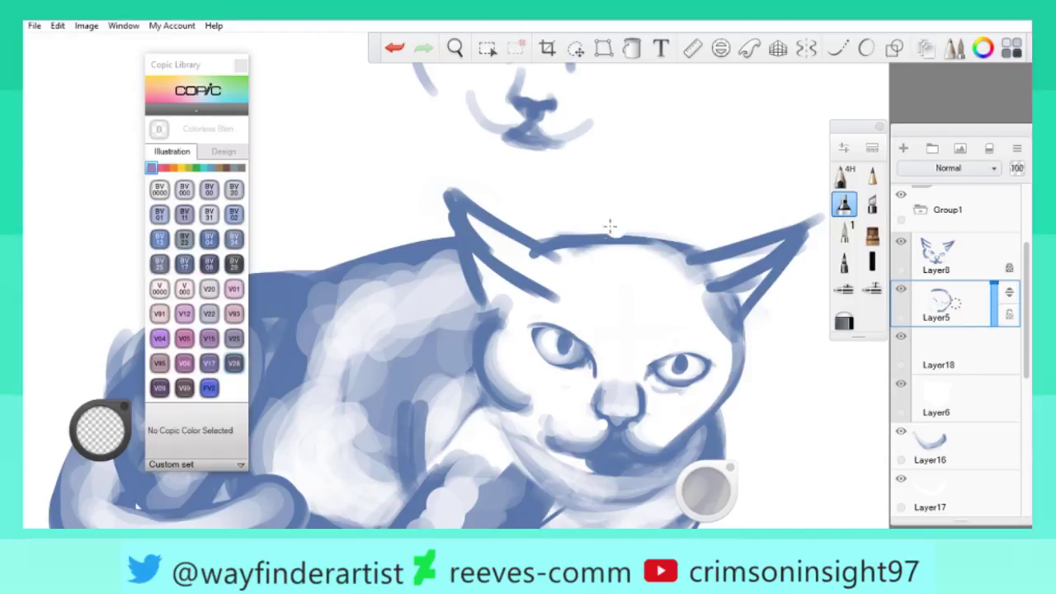
# Collapse Group1 and lighten the shading between the cat's back and flank on Layer12.
pyautogui.press('space')
pyautogui.moveTo(553, 255)
pyautogui.mouseDown()
pyautogui.moveTo(695, 283)
pyautogui.moveTo(610, 371)
pyautogui.mouseUp()
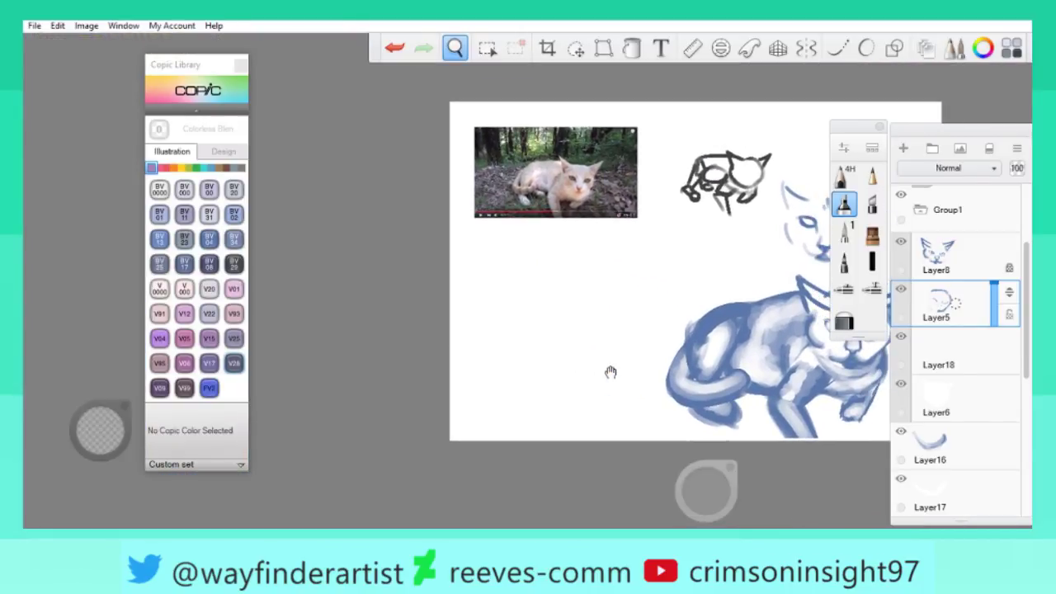
pyautogui.press('space')
pyautogui.moveTo(536, 283); pyautogui.dragTo(819, 261)
pyautogui.click(922, 211)
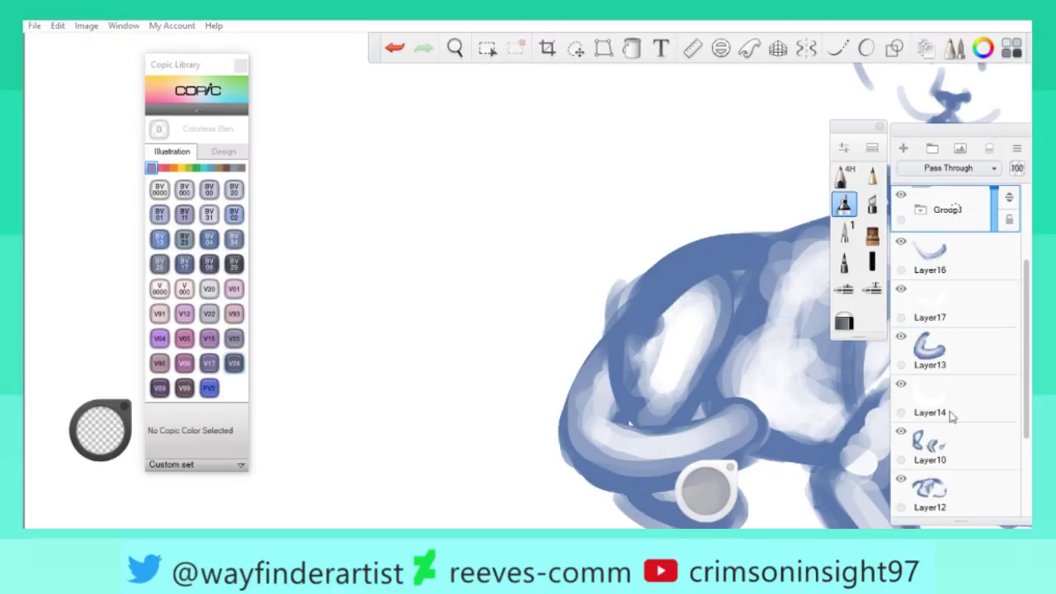
pyautogui.click(940, 454)
pyautogui.moveTo(703, 510); pyautogui.dragTo(715, 497)
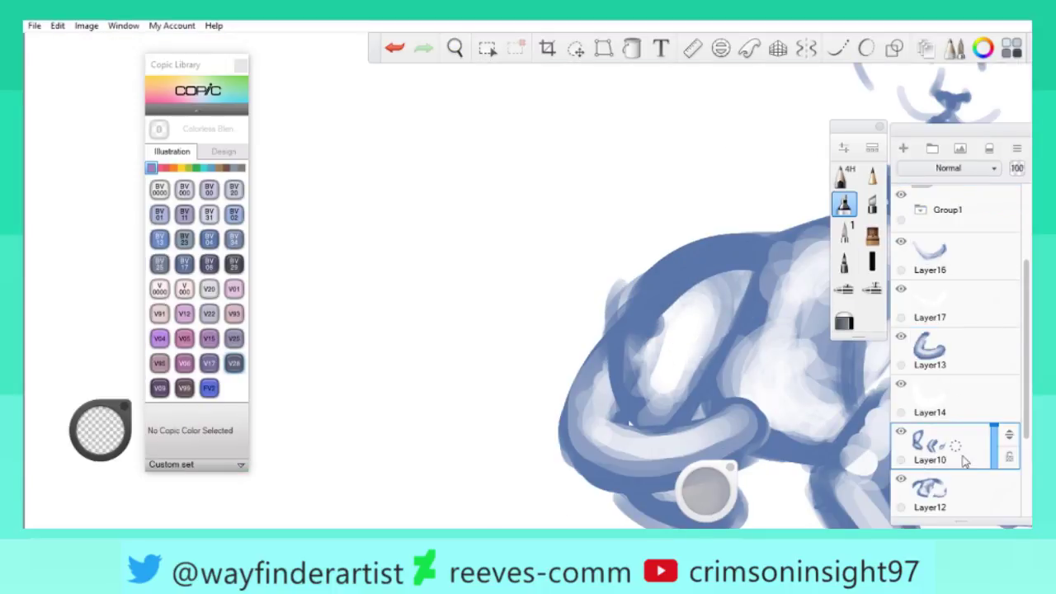
pyautogui.click(949, 493)
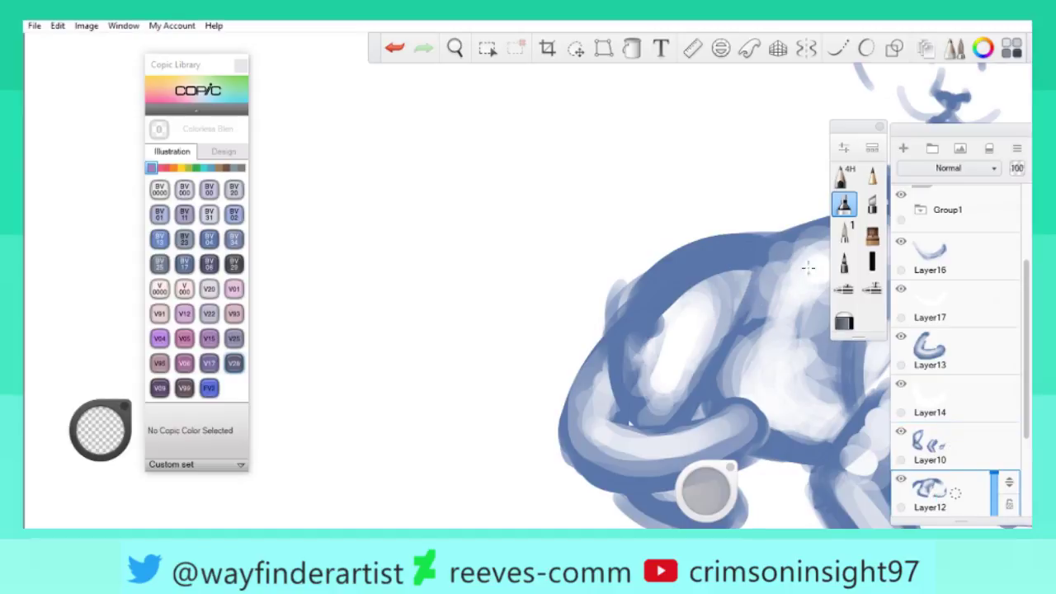
pyautogui.press('z')
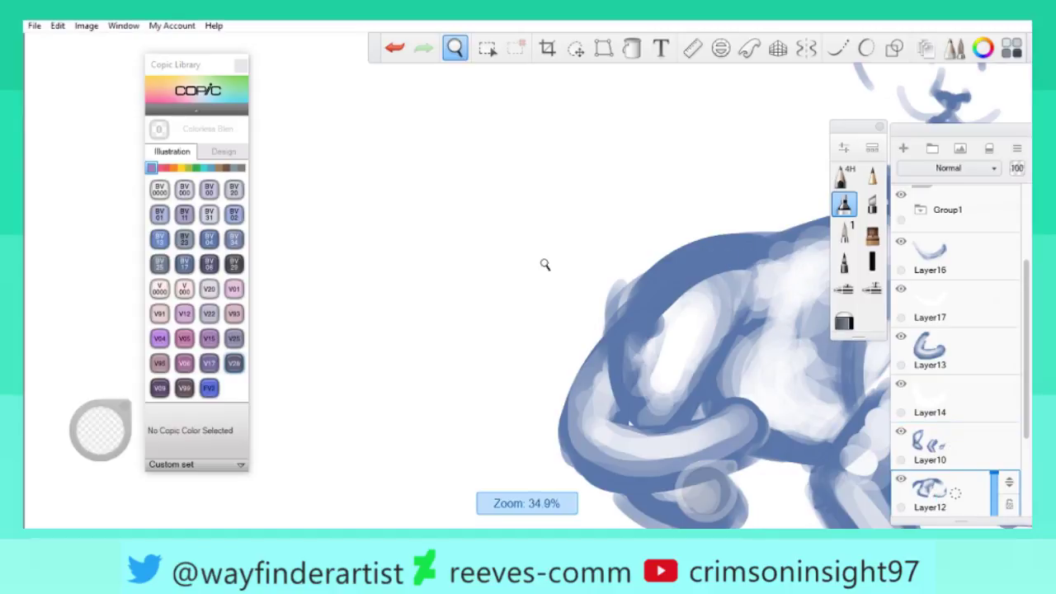
pyautogui.moveTo(544, 264); pyautogui.dragTo(482, 340)
pyautogui.press('z')
pyautogui.moveTo(707, 388); pyautogui.dragTo(591, 288)
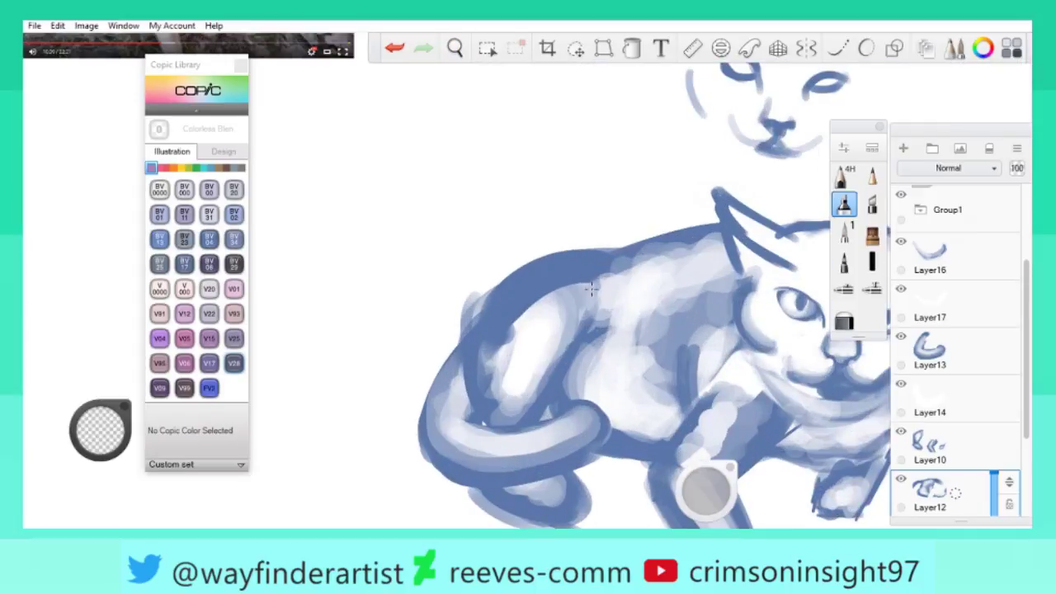
# Make Layer13 active and soften the shading around the cat's haunch with the transparent colour.
pyautogui.press('space')
pyautogui.moveTo(568, 323); pyautogui.dragTo(639, 361)
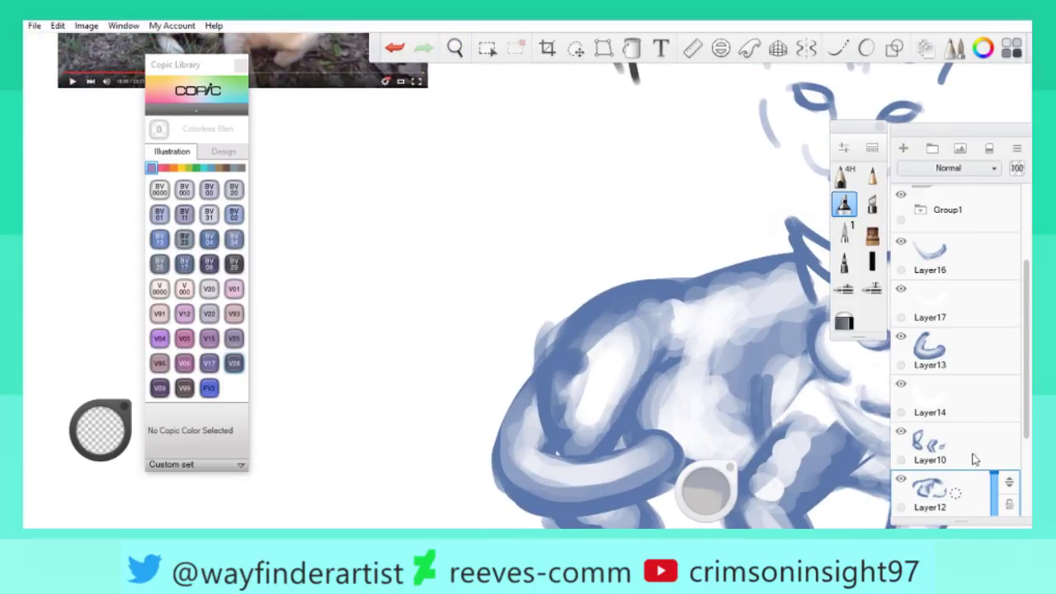
pyautogui.scroll(-3, 1027, 474)
pyautogui.moveTo(946, 381); pyautogui.dragTo(940, 210)
pyautogui.moveTo(584, 355)
pyautogui.mouseDown()
pyautogui.moveTo(585, 292)
pyautogui.moveTo(490, 301)
pyautogui.moveTo(552, 358)
pyautogui.moveTo(730, 283)
pyautogui.mouseUp()
pyautogui.press('space')
pyautogui.press('space')
pyautogui.moveTo(566, 318); pyautogui.dragTo(748, 284)
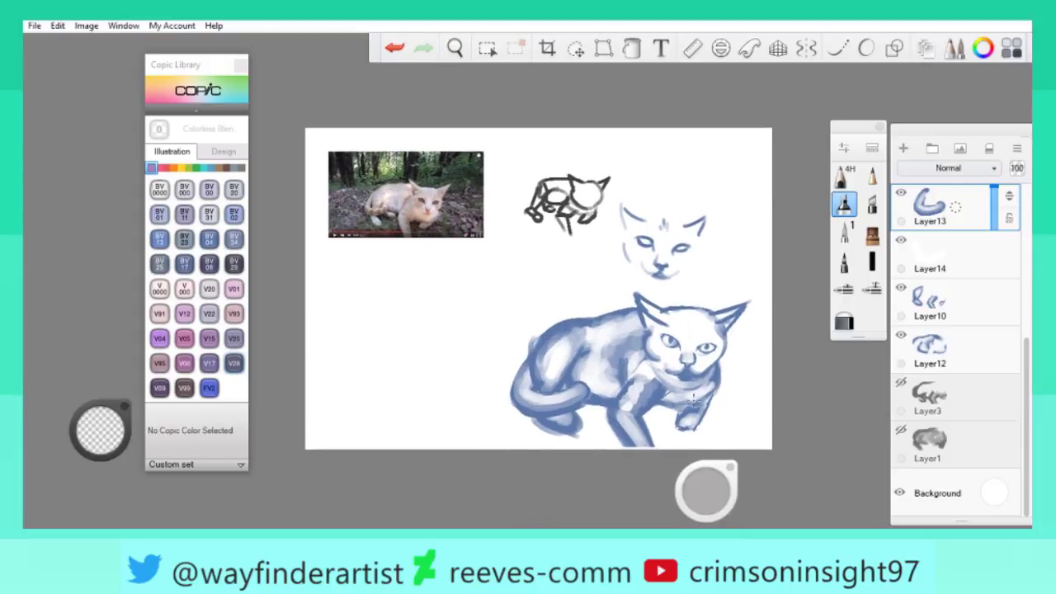
# On Layer12, thin and soften the outline along the cat's back with the transparent colour.
pyautogui.click(932, 350)
pyautogui.press('space')
pyautogui.moveTo(372, 207); pyautogui.dragTo(440, 240)
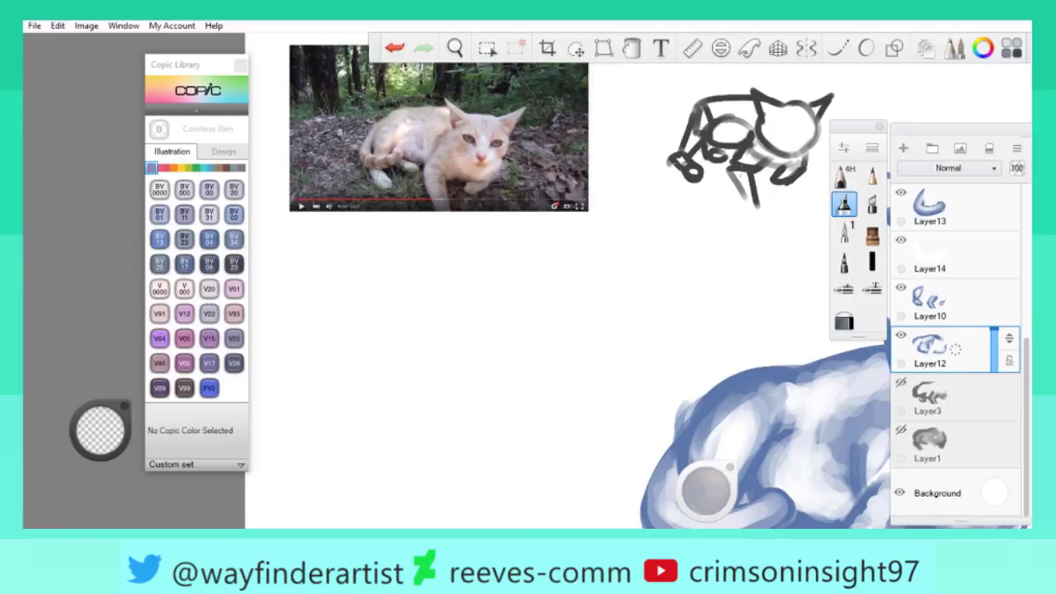
pyautogui.press('space')
pyautogui.moveTo(697, 203)
pyautogui.mouseDown()
pyautogui.moveTo(499, 288)
pyautogui.moveTo(541, 256)
pyautogui.mouseUp()
pyautogui.moveTo(475, 259)
pyautogui.mouseDown()
pyautogui.moveTo(602, 262)
pyautogui.moveTo(487, 244)
pyautogui.moveTo(511, 254)
pyautogui.moveTo(452, 264)
pyautogui.mouseUp()
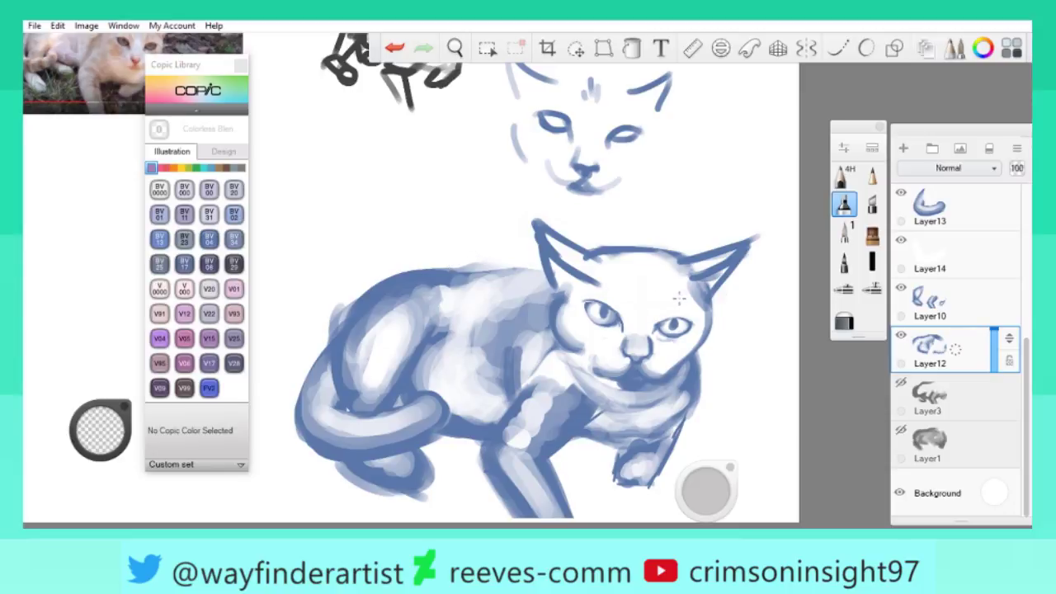
pyautogui.press('space')
pyautogui.moveTo(388, 308); pyautogui.dragTo(465, 323)
# Switch to blue and repaint a flatter, darker contour along the cat's back from haunch to neck.
pyautogui.click(100, 427)
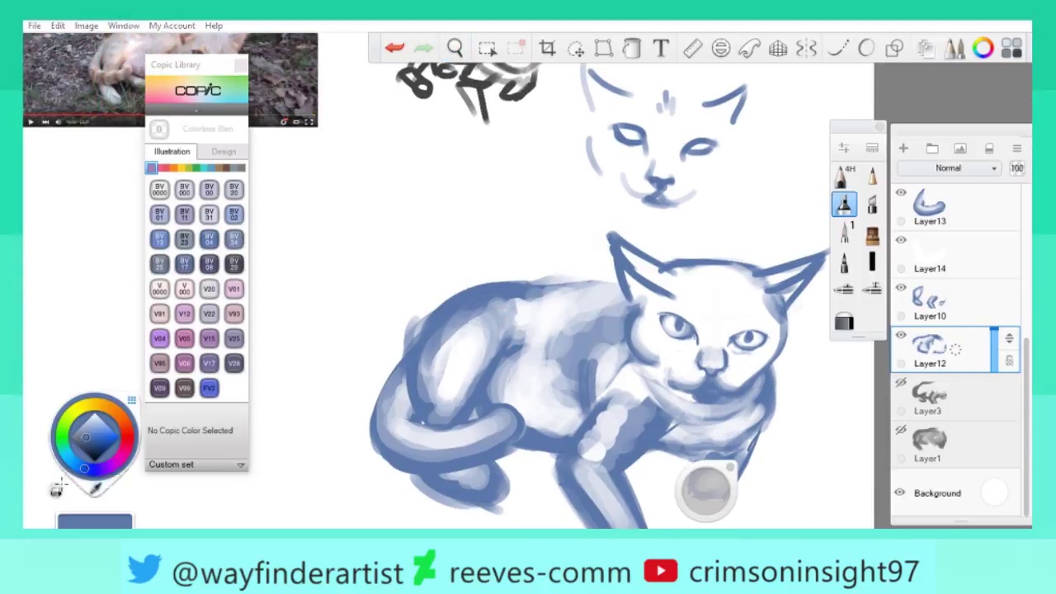
pyautogui.hotkey('ctrl', 'z')
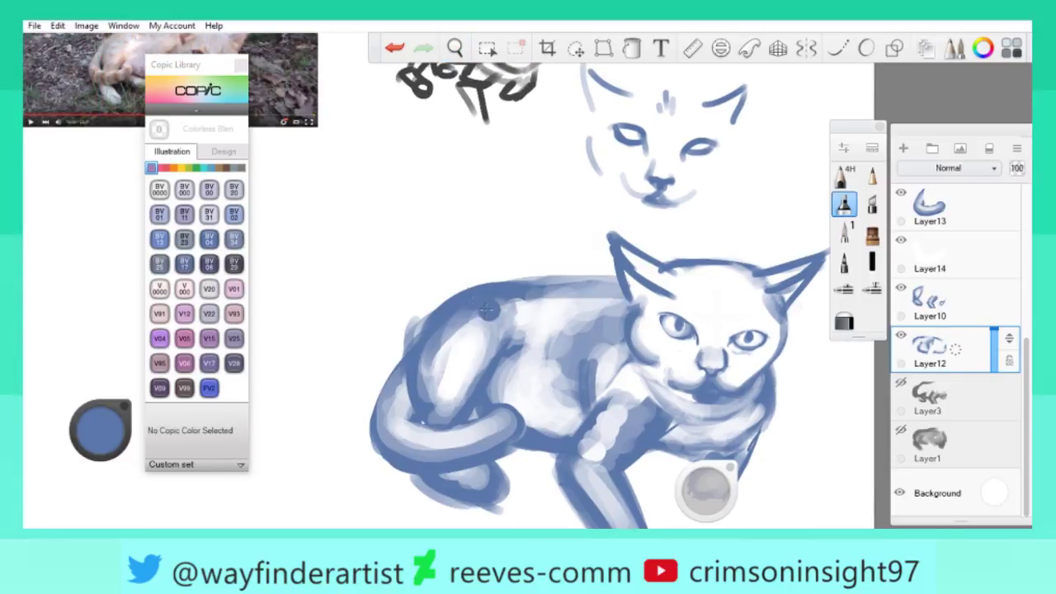
pyautogui.moveTo(487, 309); pyautogui.dragTo(421, 284)
pyautogui.moveTo(540, 296); pyautogui.dragTo(486, 330)
pyautogui.moveTo(511, 281)
pyautogui.mouseDown()
pyautogui.moveTo(441, 324)
pyautogui.moveTo(540, 277)
pyautogui.mouseUp()
pyautogui.moveTo(498, 308); pyautogui.dragTo(630, 287)
# Switch to the transparent colour and lighten the shading along the inner side of the cat's haunch on Layer12.
pyautogui.press('space')
pyautogui.moveTo(528, 376)
pyautogui.mouseDown()
pyautogui.moveTo(646, 337)
pyautogui.moveTo(636, 405)
pyautogui.mouseUp()
pyautogui.click(99, 429)
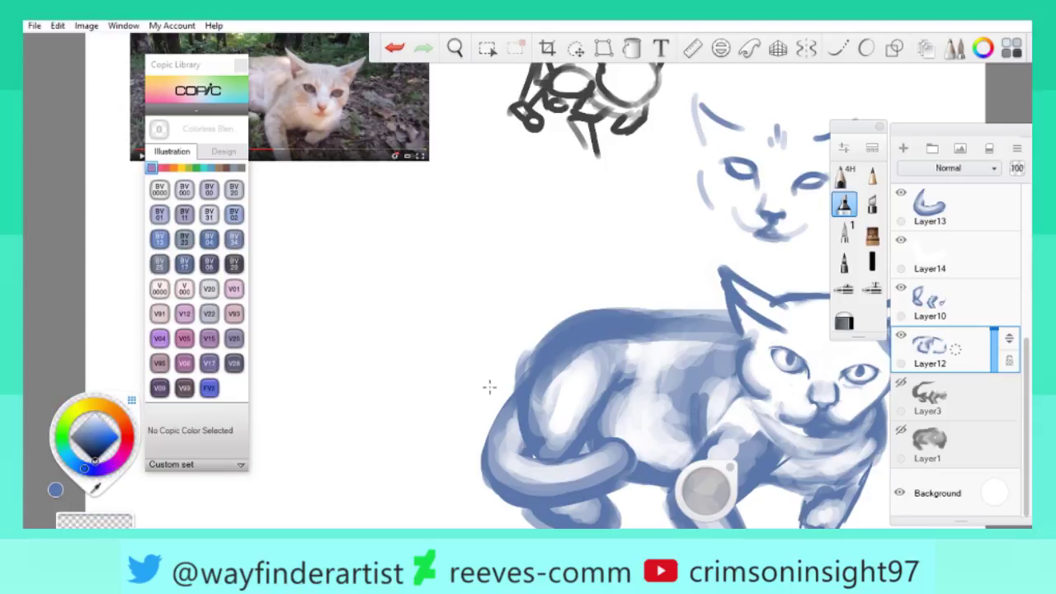
pyautogui.press('e')
pyautogui.moveTo(568, 365); pyautogui.dragTo(601, 338)
# Make Layer10 active and compare the painted cat with the reference photo, both as a whole and close up.
pyautogui.click(954, 294)
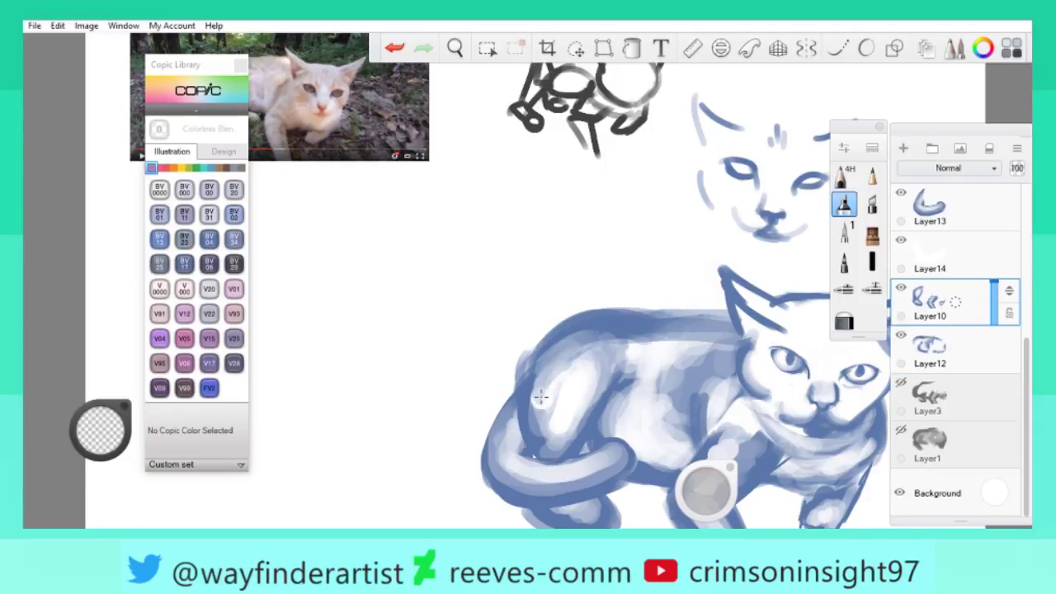
pyautogui.scroll(-2, 587, 315)
pyautogui.scroll(-3, 587, 314)
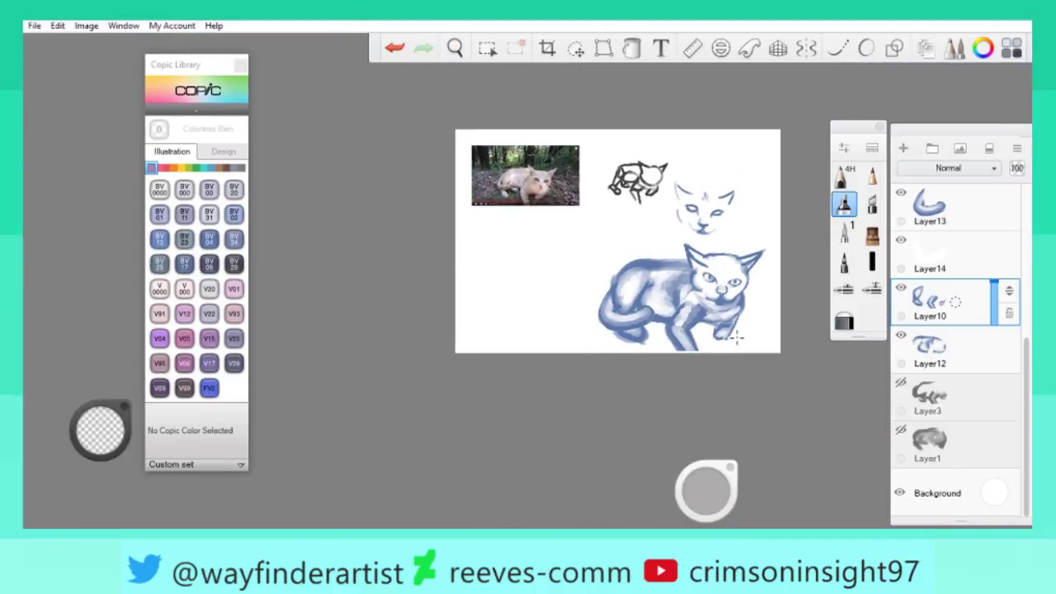
pyautogui.scroll(3, 732, 259)
pyautogui.scroll(3, 733, 259)
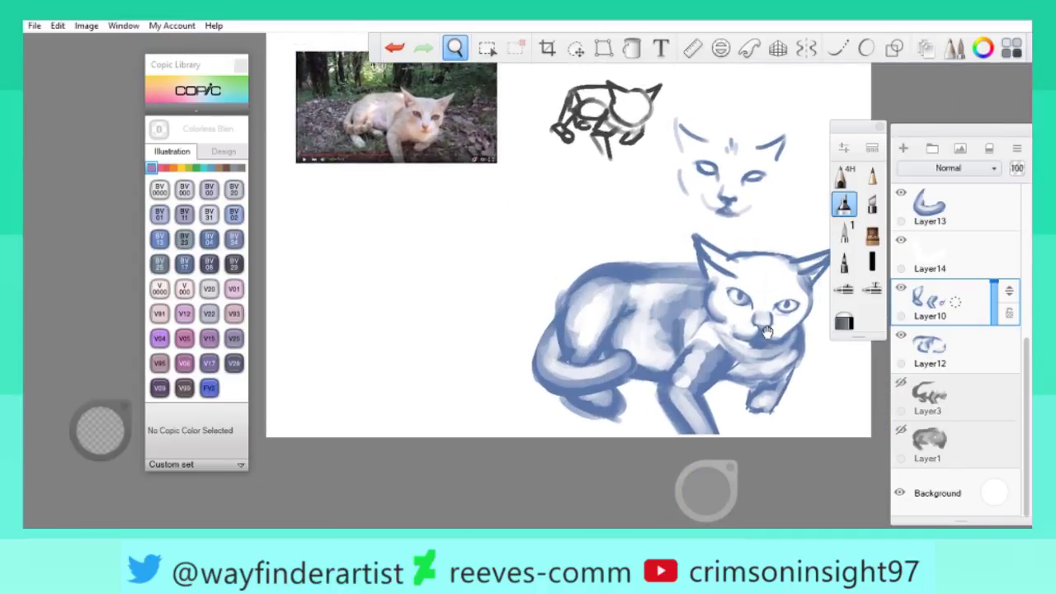
pyautogui.moveTo(654, 335); pyautogui.dragTo(468, 161)
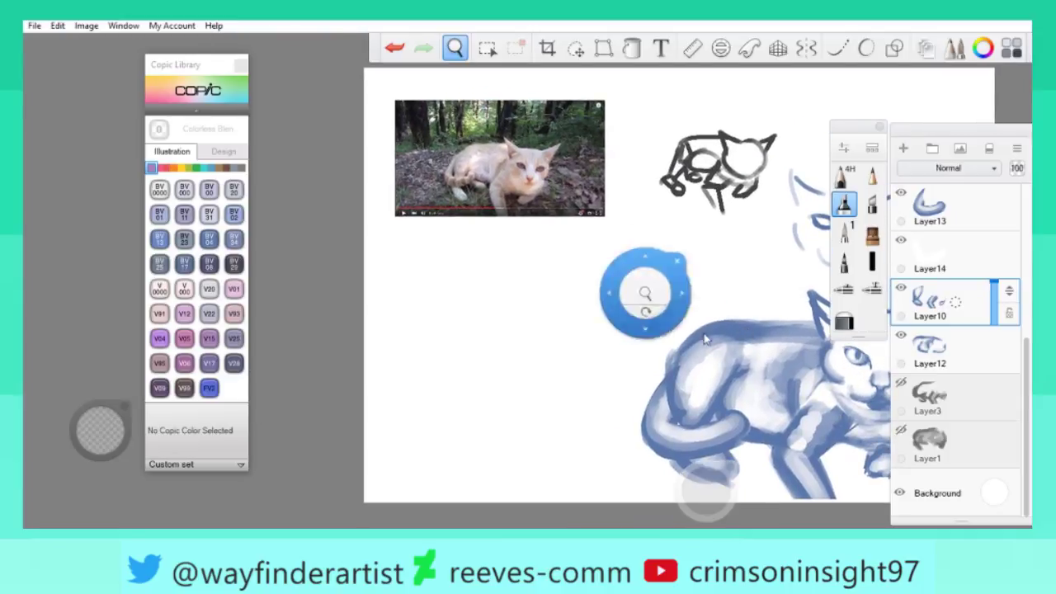
pyautogui.scroll(5, 681, 314)
pyautogui.scroll(-3, 592, 353)
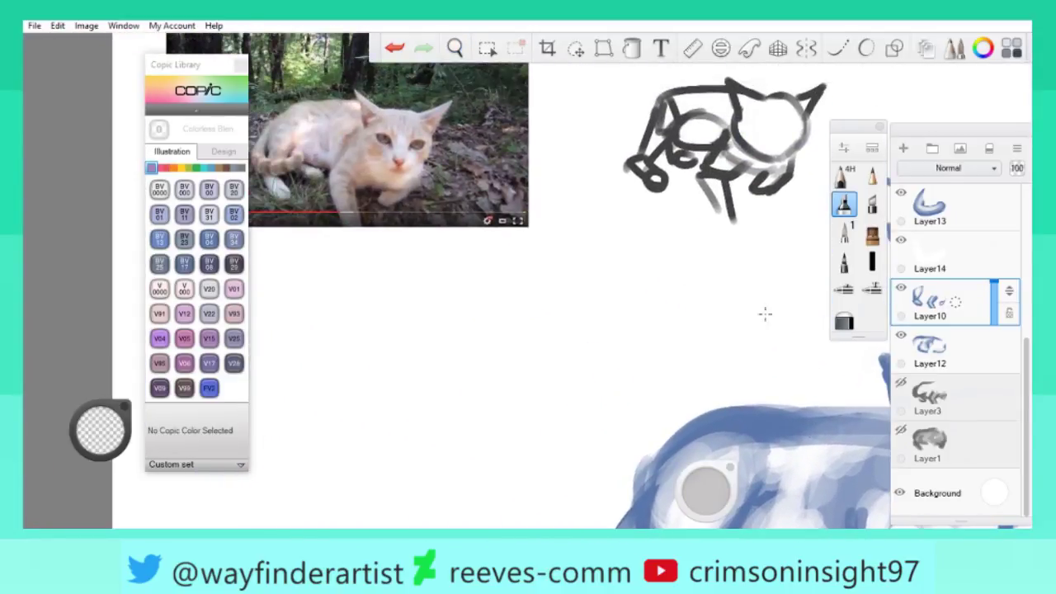
pyautogui.scroll(3, 778, 335)
pyautogui.scroll(3, 589, 413)
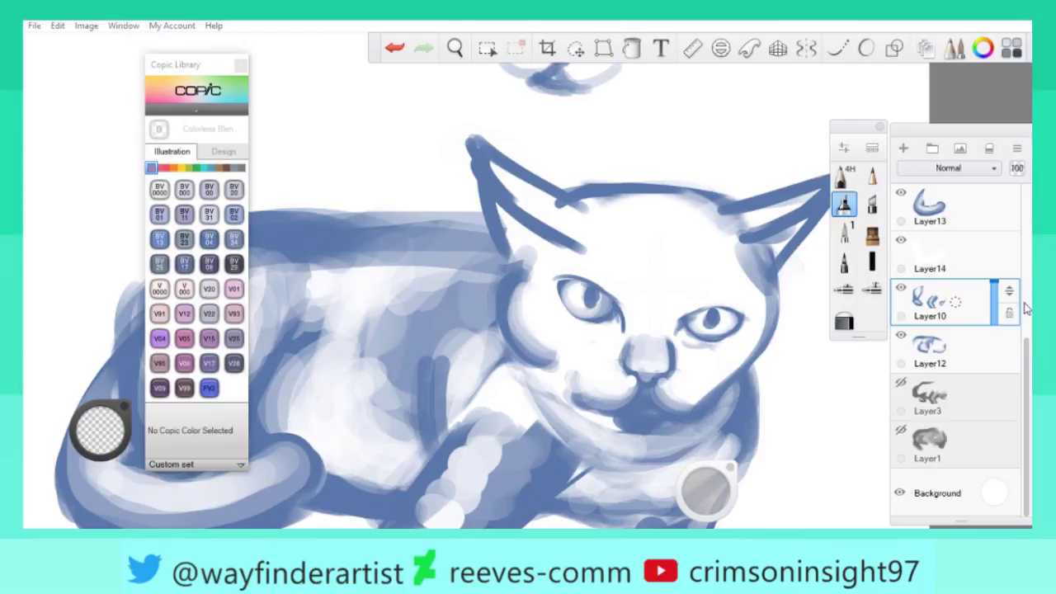
# Expand Group1, make Layer8 active and soften the shading along the cat's cheek with the transparent colour.
pyautogui.scroll(5, 990, 355)
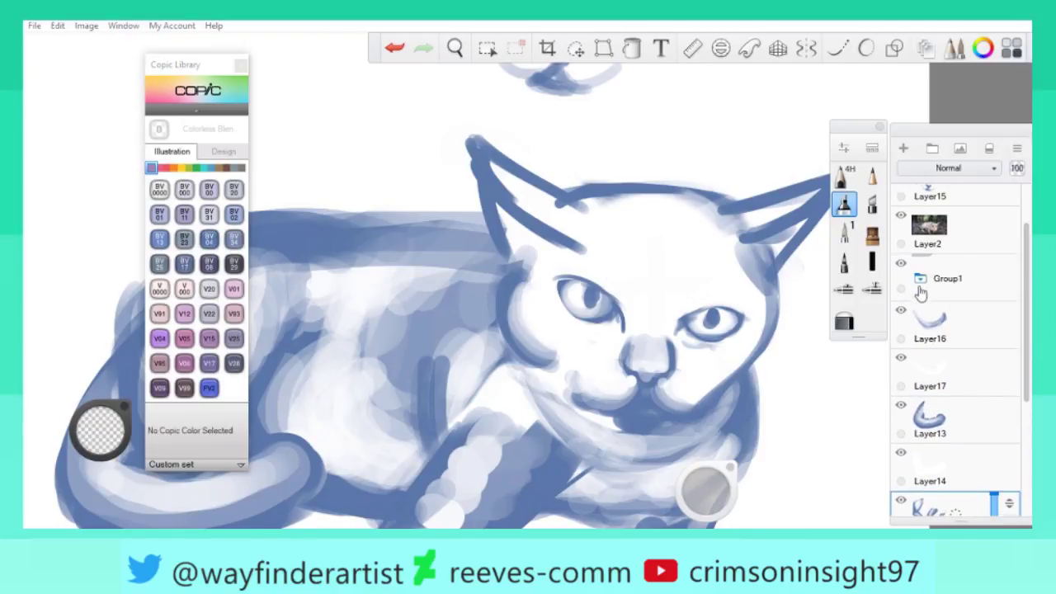
pyautogui.click(917, 287)
pyautogui.click(948, 334)
pyautogui.click(503, 284)
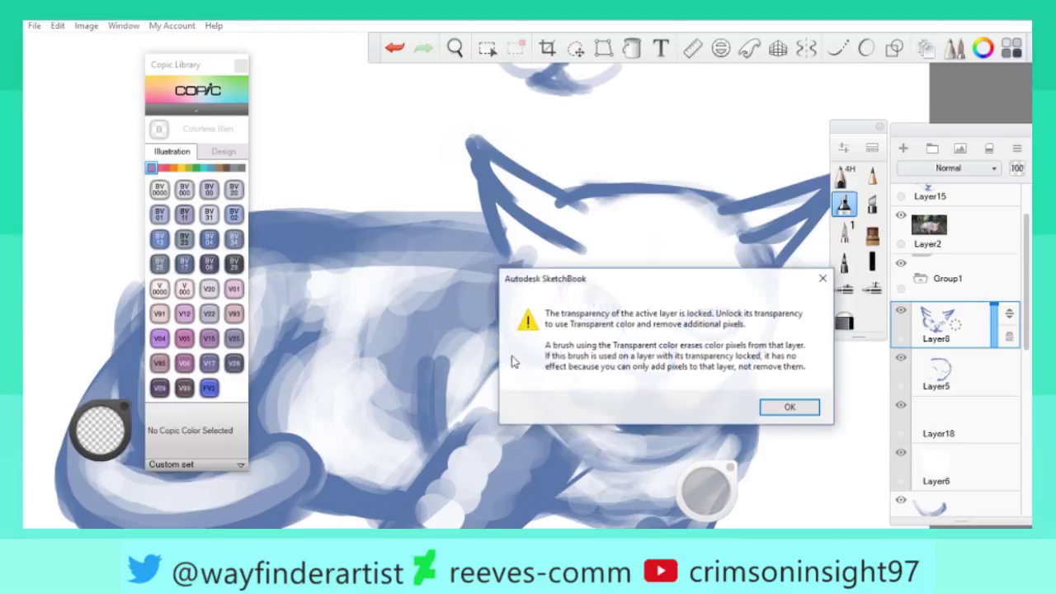
pyautogui.click(788, 407)
pyautogui.moveTo(516, 363)
pyautogui.mouseDown()
pyautogui.moveTo(495, 302)
pyautogui.moveTo(535, 372)
pyautogui.mouseUp()
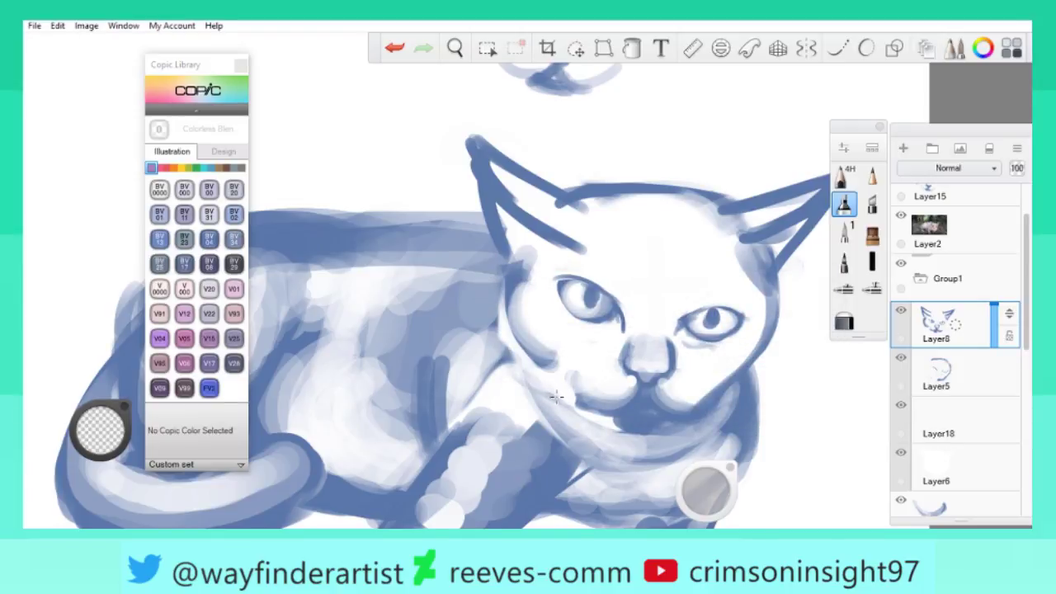
# Collapse Group1 and nest it inside a new layer group directly above it.
pyautogui.scroll(-5, 569, 375)
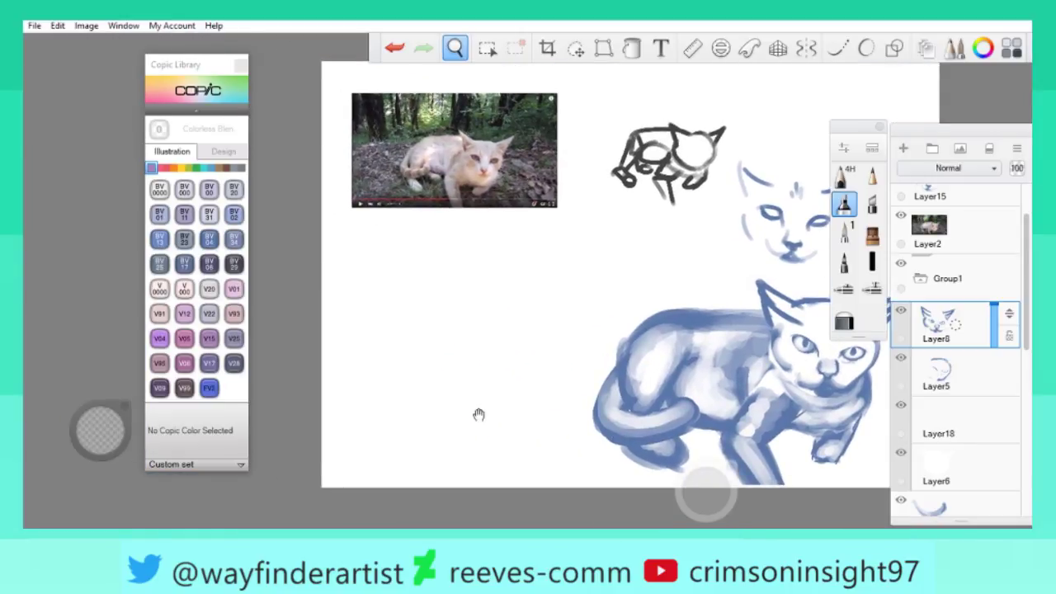
pyautogui.scroll(-4, 478, 414)
pyautogui.moveTo(705, 338); pyautogui.dragTo(616, 337)
pyautogui.scroll(5, 645, 331)
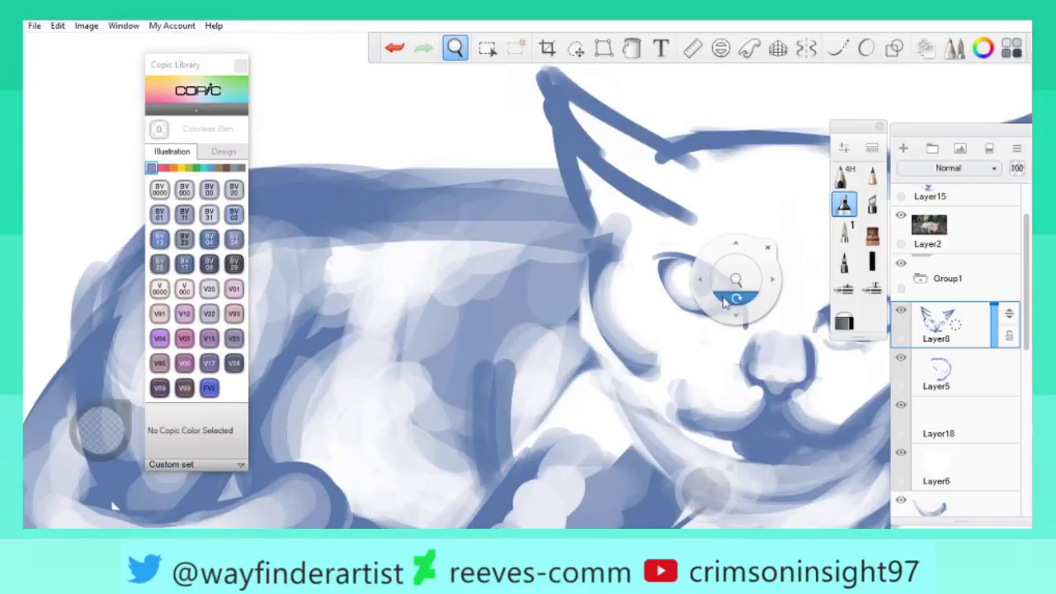
pyautogui.click(723, 302)
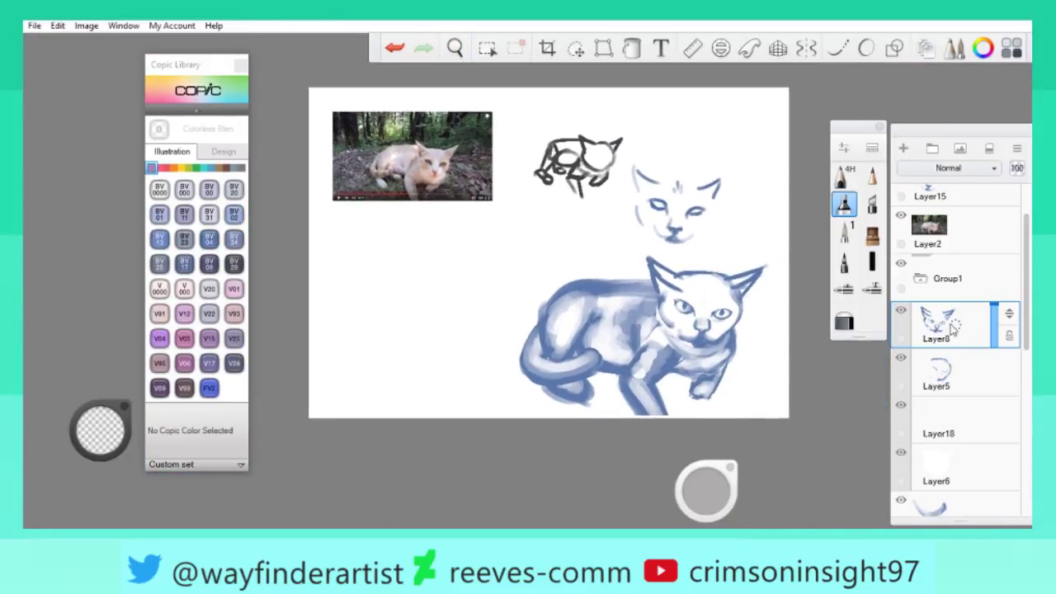
pyautogui.click(916, 290)
pyautogui.hotkey('ctrl', 'g')
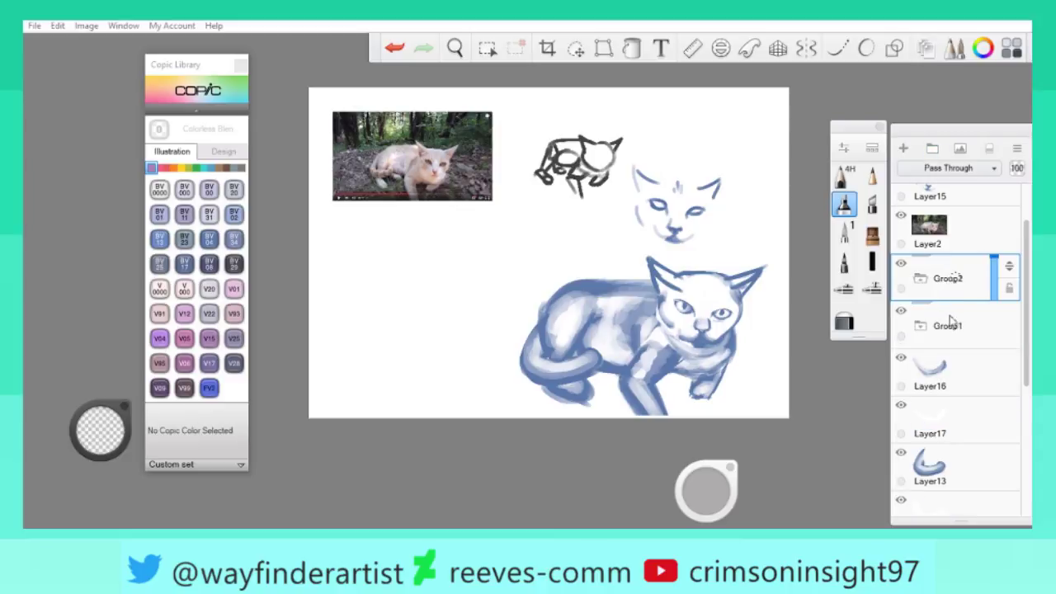
pyautogui.moveTo(1006, 320); pyautogui.dragTo(974, 290)
# Put Layer16 and Layer17 into a new layer group and nest that group inside Group2.
pyautogui.click(950, 371)
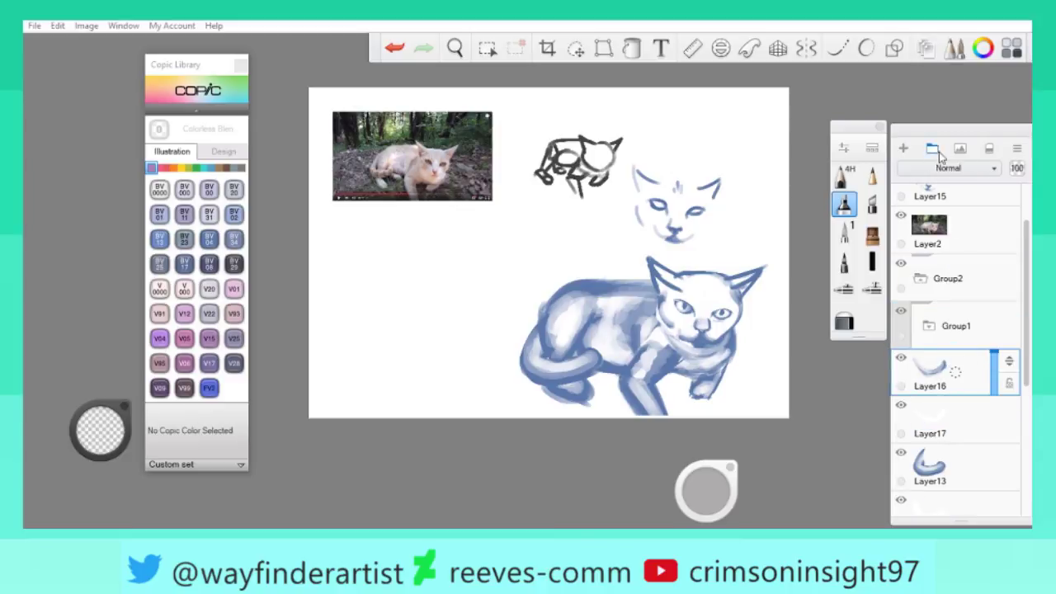
pyautogui.click(932, 148)
pyautogui.click(965, 423)
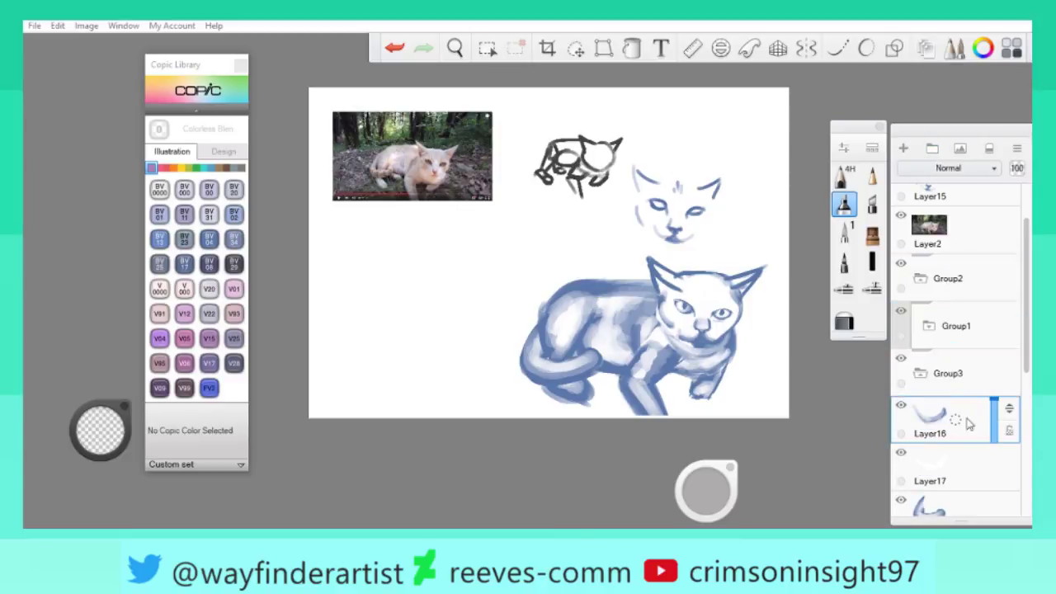
pyautogui.click(956, 470)
pyautogui.moveTo(1011, 466); pyautogui.dragTo(936, 312)
# Put Layer13 and Layer14 into another new layer group and nest it inside Group2.
pyautogui.click(939, 419)
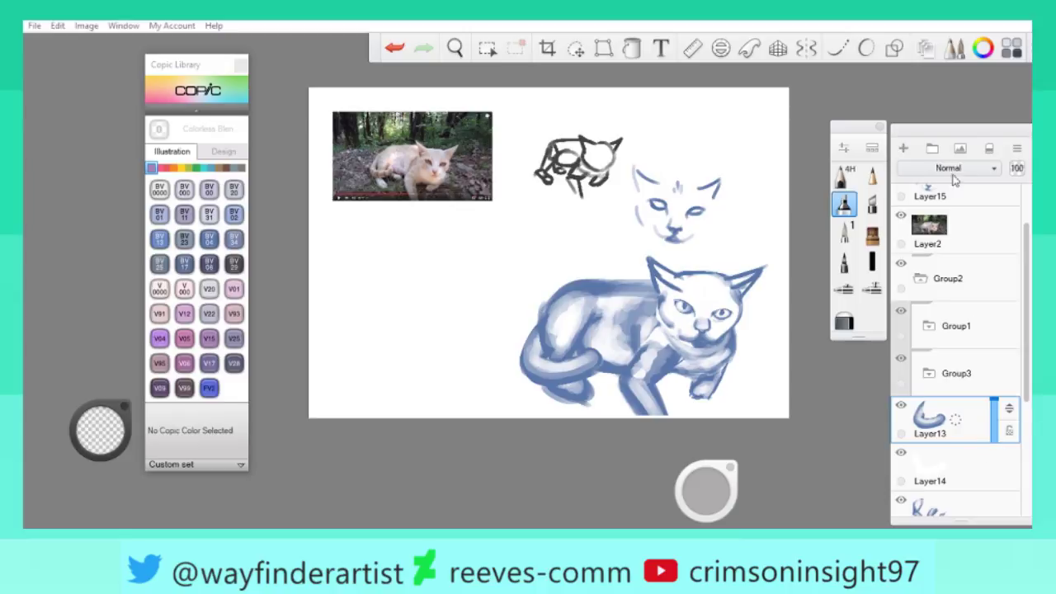
pyautogui.click(932, 147)
pyautogui.click(949, 466)
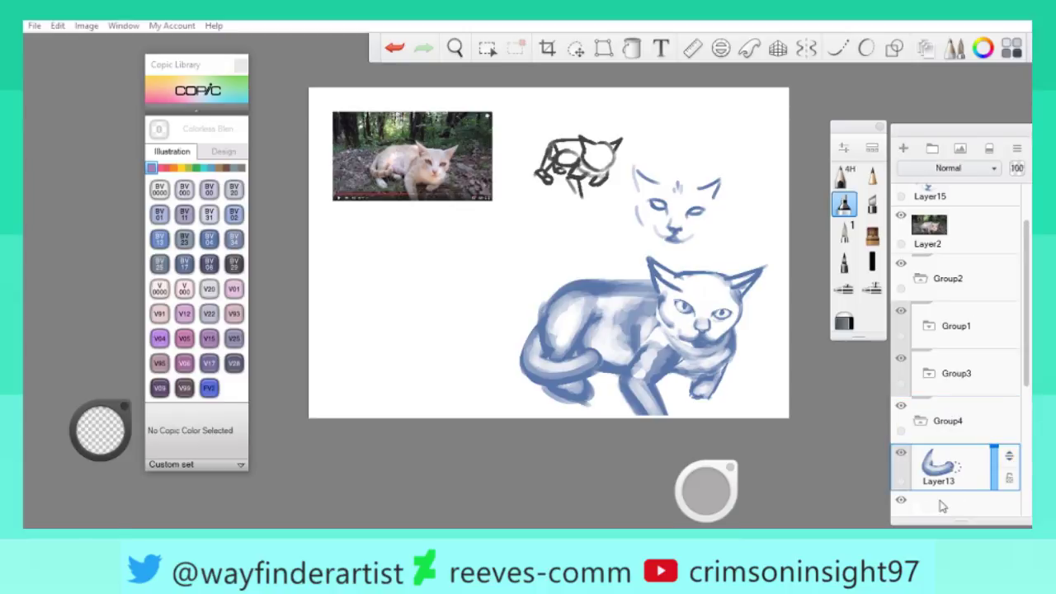
pyautogui.moveTo(940, 466); pyautogui.dragTo(930, 437)
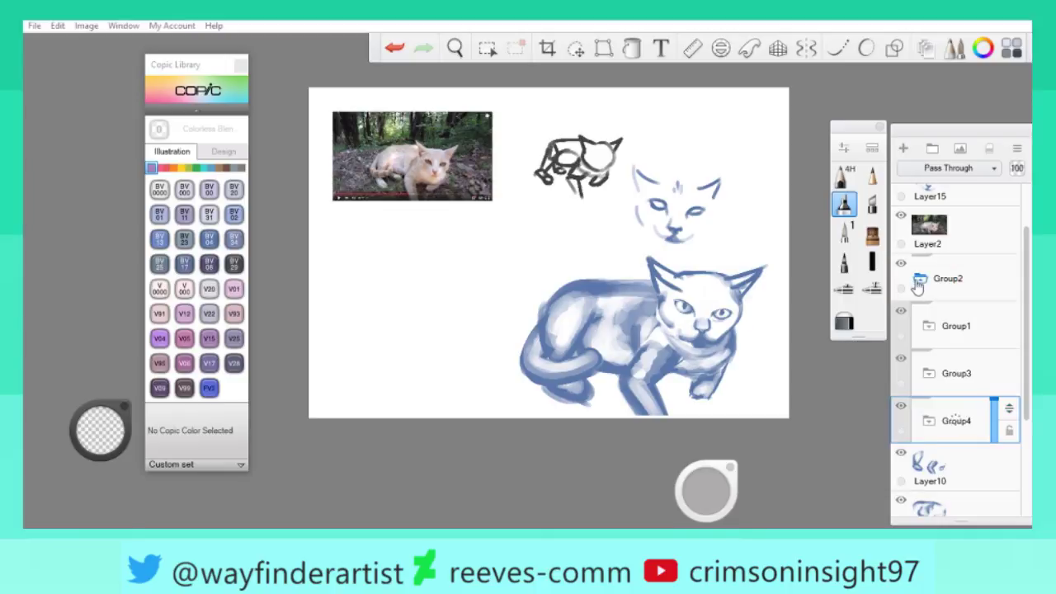
# Move Layer10 and Layer12 into Group2 and collapse the group.
pyautogui.click(1016, 297)
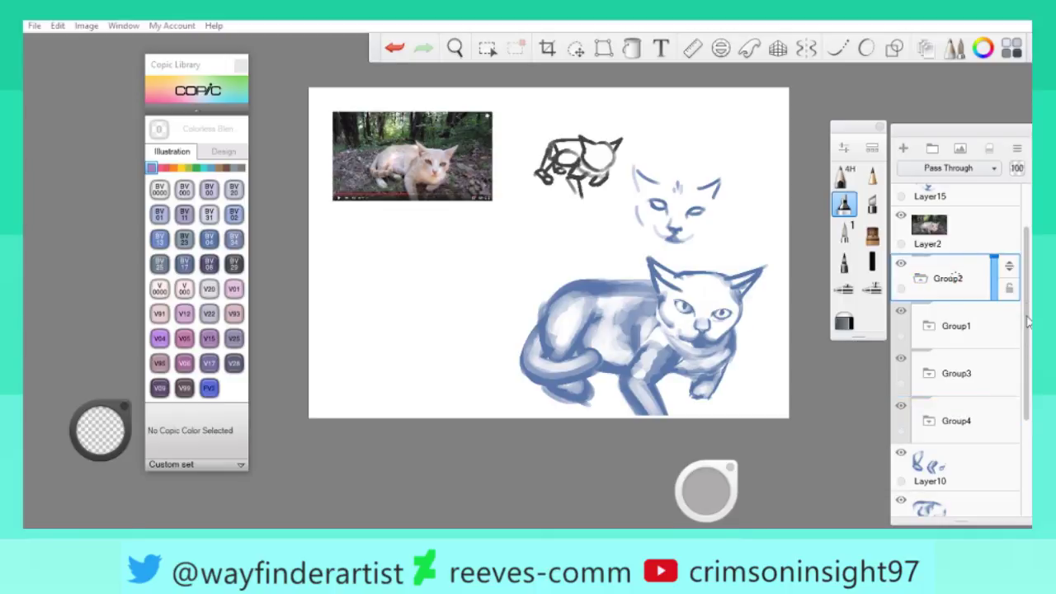
pyautogui.scroll(-3, 1027, 321)
pyautogui.click(1021, 388)
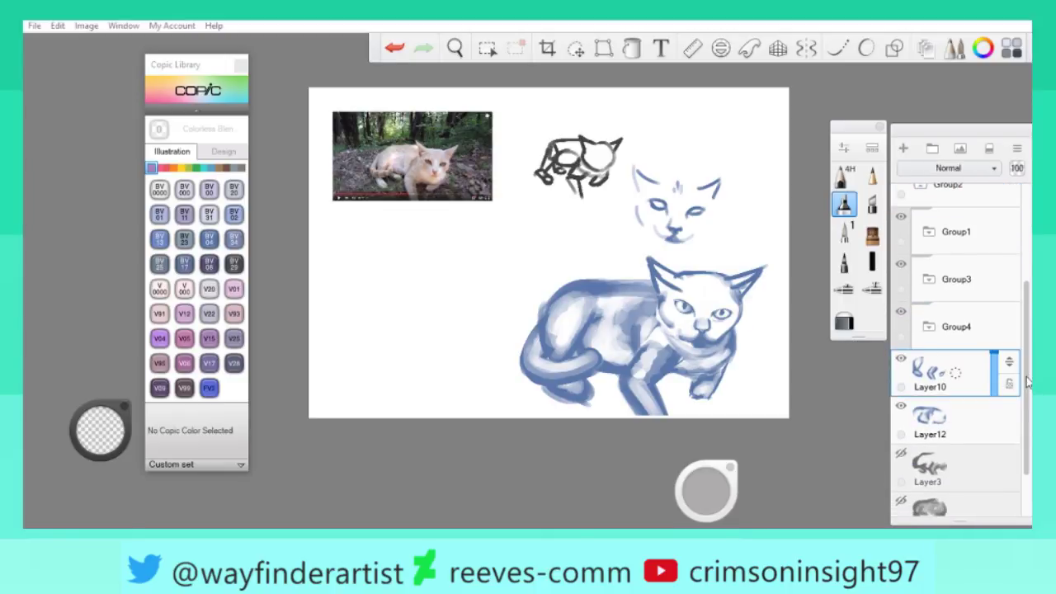
pyautogui.scroll(2, 1027, 381)
pyautogui.moveTo(1008, 407); pyautogui.dragTo(920, 239)
pyautogui.press('space')
pyautogui.moveTo(623, 297); pyautogui.dragTo(680, 305)
pyautogui.press('space')
pyautogui.moveTo(618, 294); pyautogui.dragTo(713, 349)
pyautogui.click(576, 47)
pyautogui.moveTo(700, 242); pyautogui.dragTo(716, 259)
pyautogui.click(455, 47)
pyautogui.moveTo(352, 350); pyautogui.dragTo(398, 367)
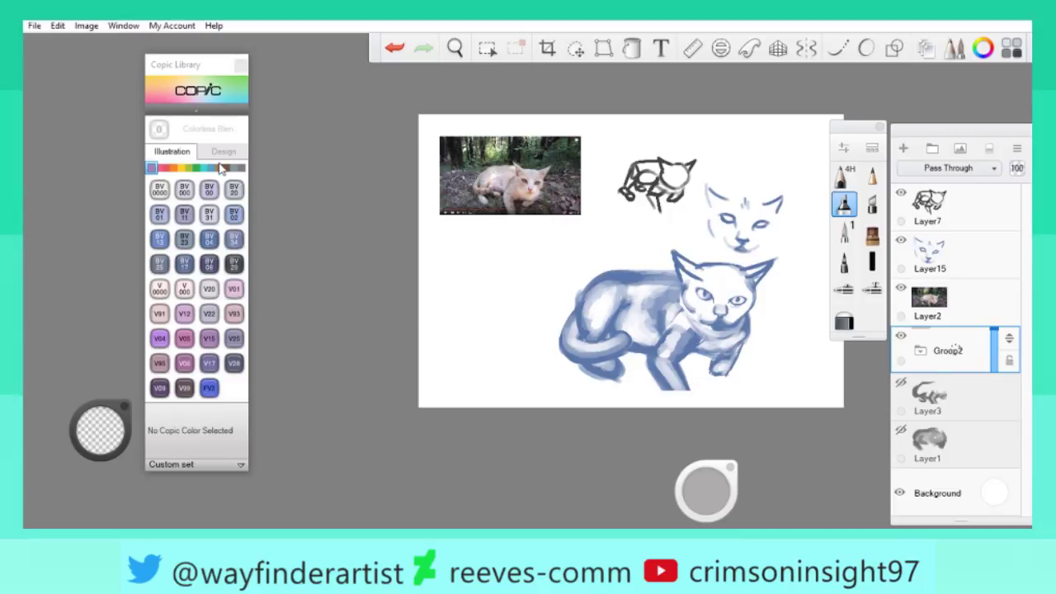
# Choose the Copic colour E43 Dull Ivory with a solid pen brush and add a new layer directly beneath Group2.
pyautogui.click(220, 167)
pyautogui.click(233, 289)
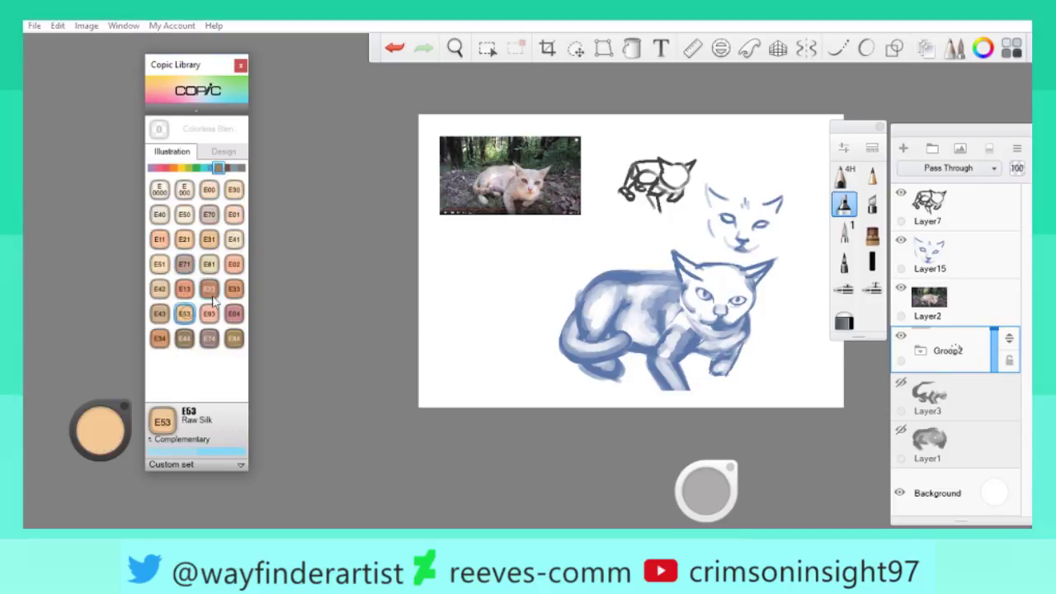
pyautogui.click(160, 313)
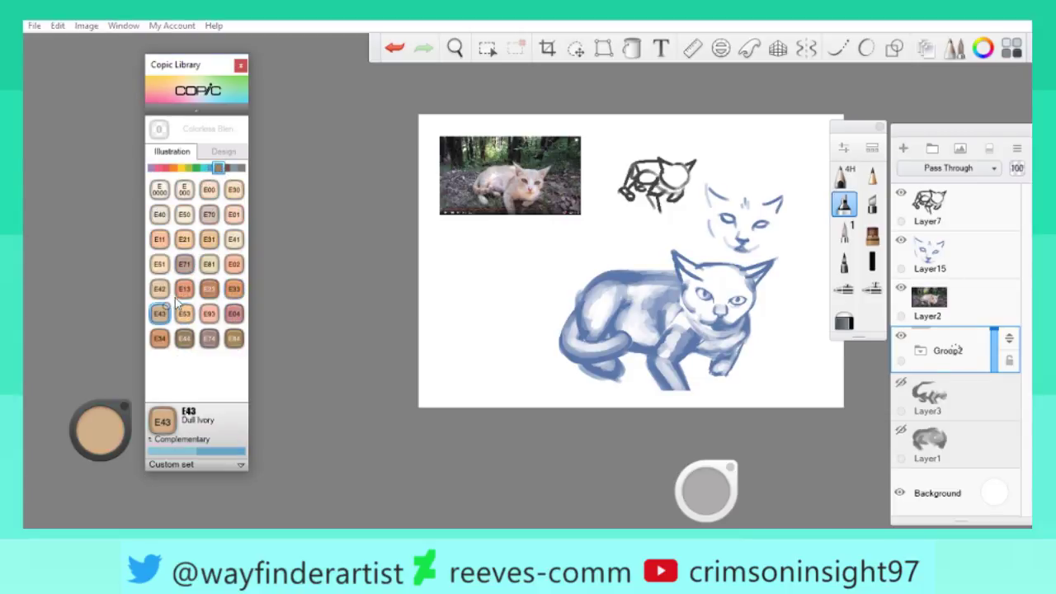
pyautogui.click(843, 233)
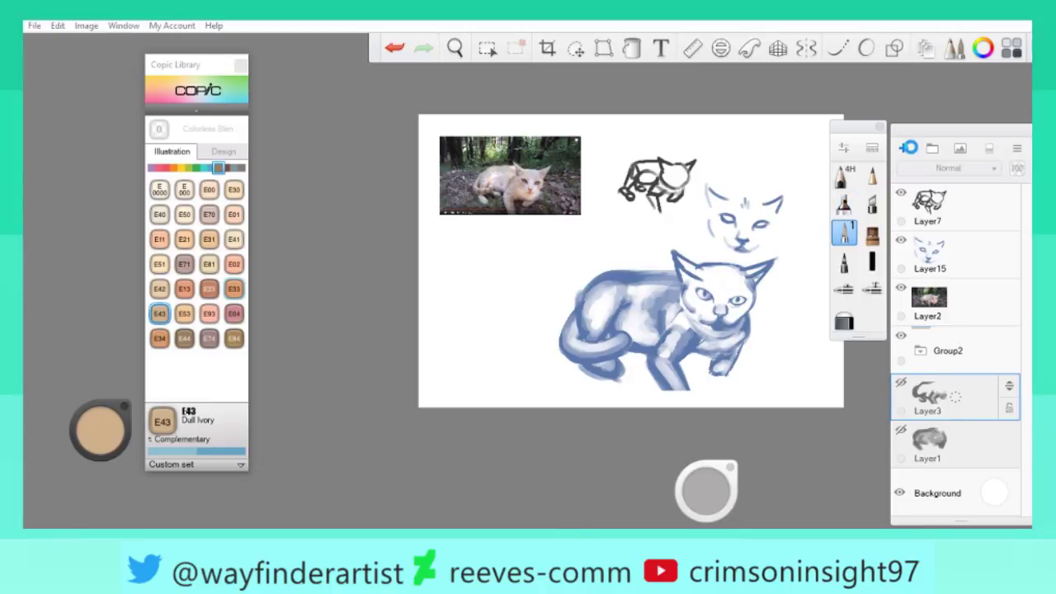
pyautogui.click(903, 147)
# Enlarge the brush and block in the cat's body, legs and ears with E43 Dull Ivory on Layer19.
pyautogui.moveTo(709, 500); pyautogui.dragTo(697, 495)
pyautogui.click(615, 284)
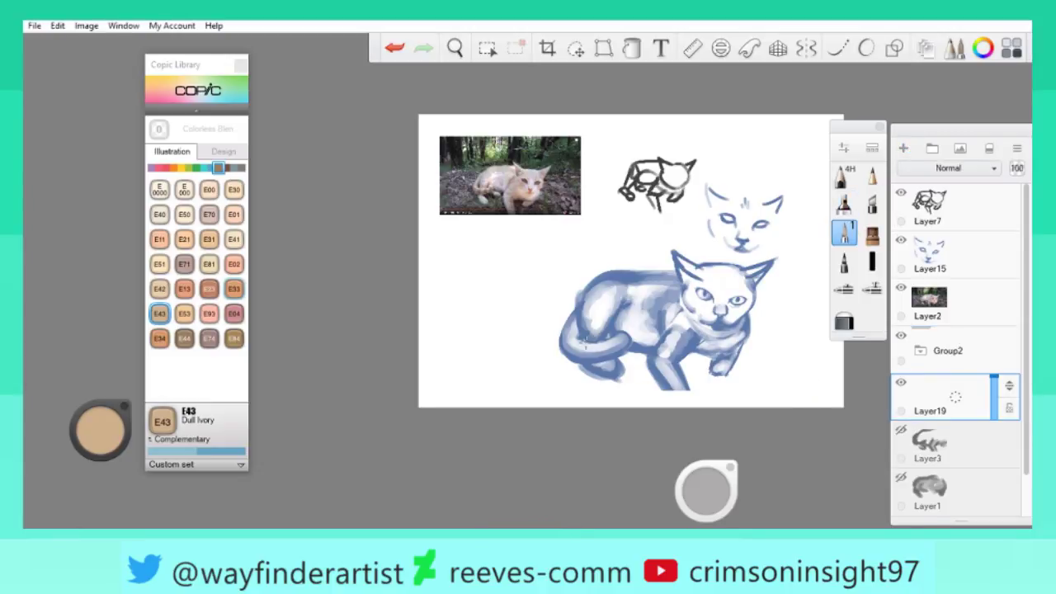
pyautogui.moveTo(581, 334)
pyautogui.mouseDown()
pyautogui.moveTo(594, 313)
pyautogui.moveTo(635, 297)
pyautogui.moveTo(643, 330)
pyautogui.moveTo(652, 309)
pyautogui.moveTo(689, 285)
pyautogui.mouseUp()
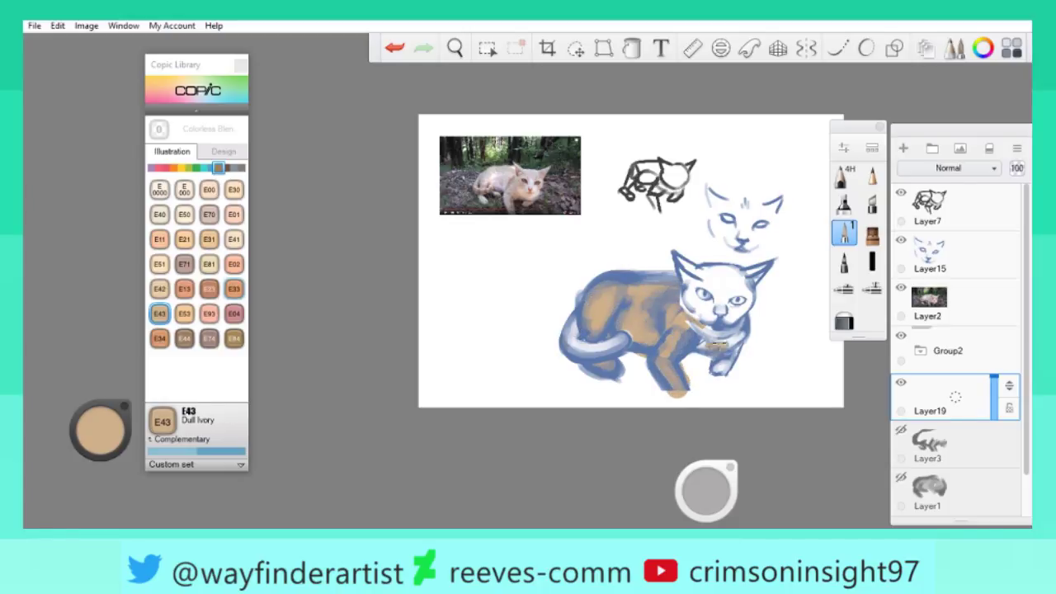
pyautogui.moveTo(714, 347); pyautogui.dragTo(716, 368)
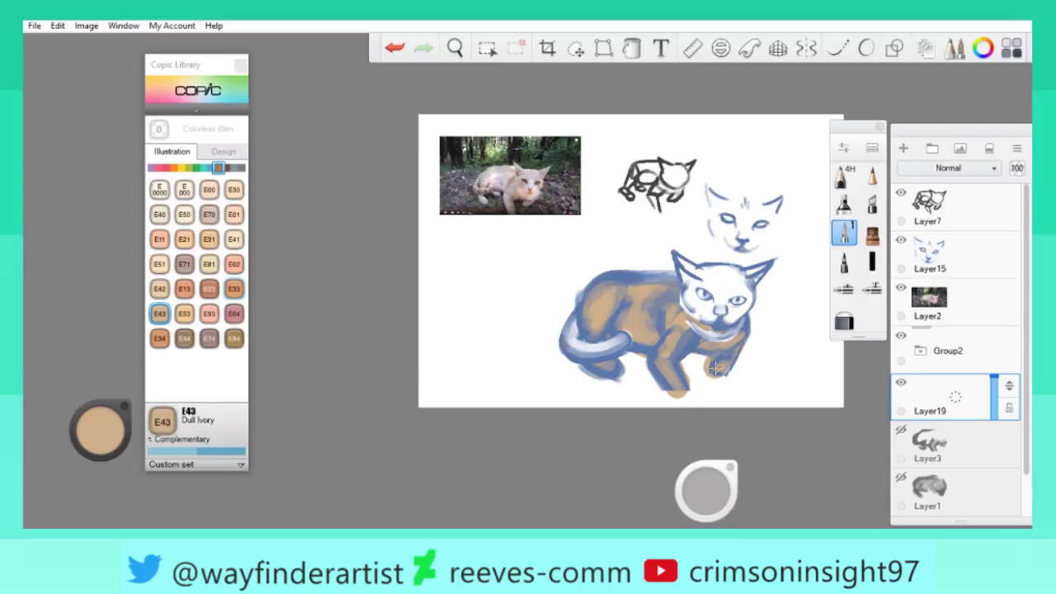
pyautogui.moveTo(688, 249); pyautogui.dragTo(673, 263)
pyautogui.moveTo(735, 285); pyautogui.dragTo(767, 256)
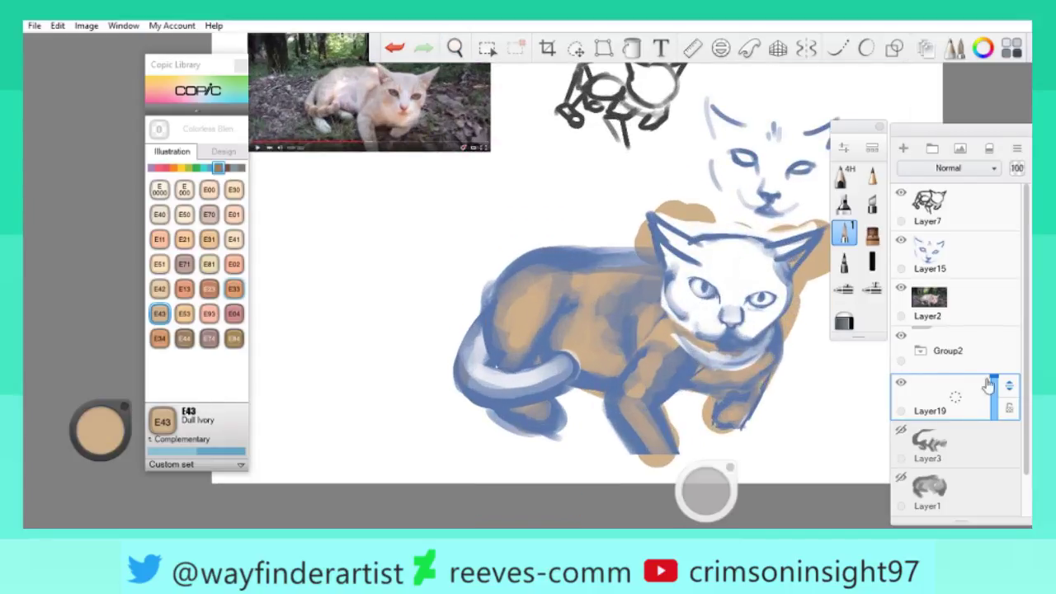
# Expand Group2 and Group1 and make Layer6, the white fill behind the cat's head, active.
pyautogui.click(946, 404)
pyautogui.click(945, 409)
pyautogui.click(967, 495)
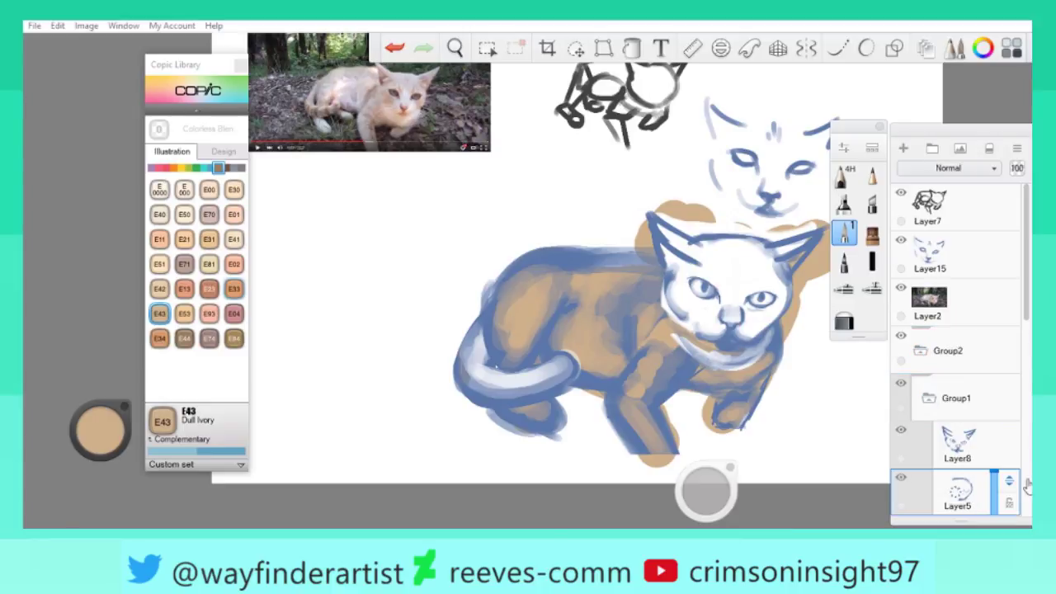
pyautogui.scroll(-5, 1024, 473)
pyautogui.scroll(5, 1025, 401)
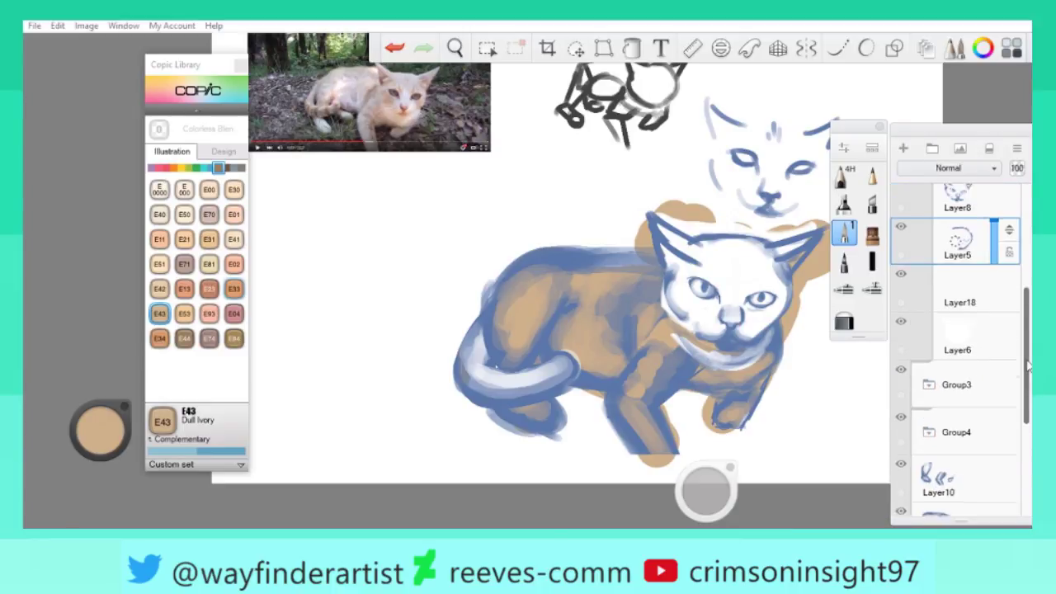
pyautogui.click(947, 476)
# Erase the white overspill above the cat's head between the ears on Layer6 with the transparent colour.
pyautogui.moveTo(709, 330); pyautogui.dragTo(627, 363)
pyautogui.moveTo(91, 460); pyautogui.dragTo(70, 485)
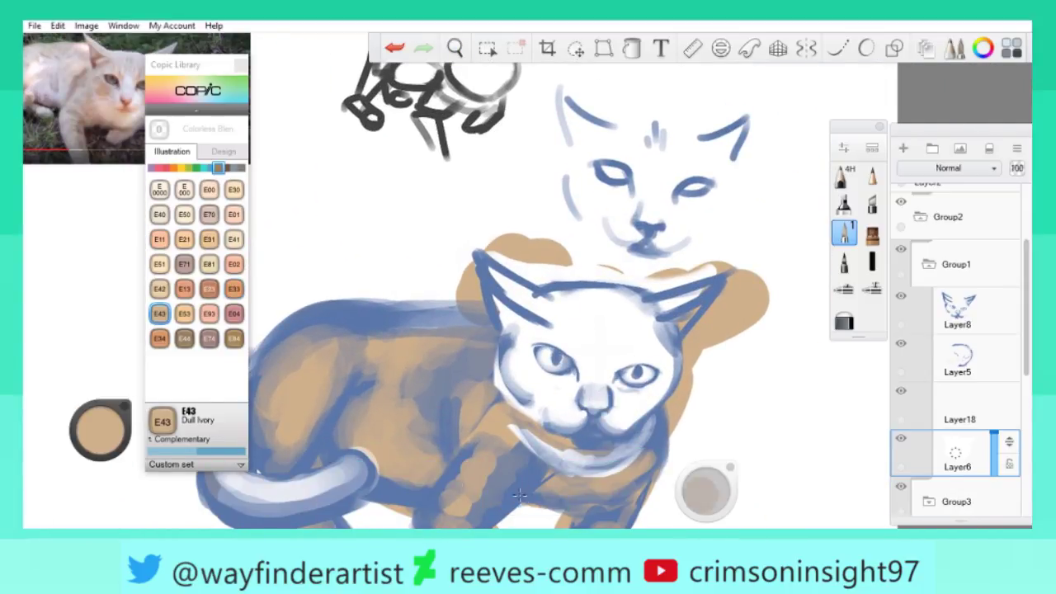
pyautogui.click(101, 423)
pyautogui.click(94, 488)
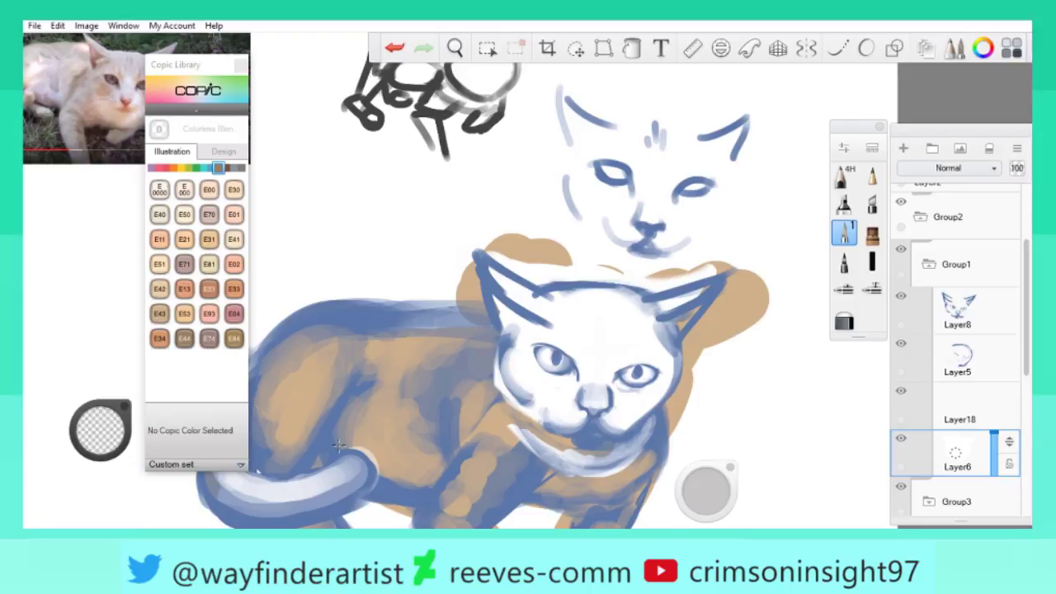
pyautogui.moveTo(112, 466); pyautogui.dragTo(103, 460)
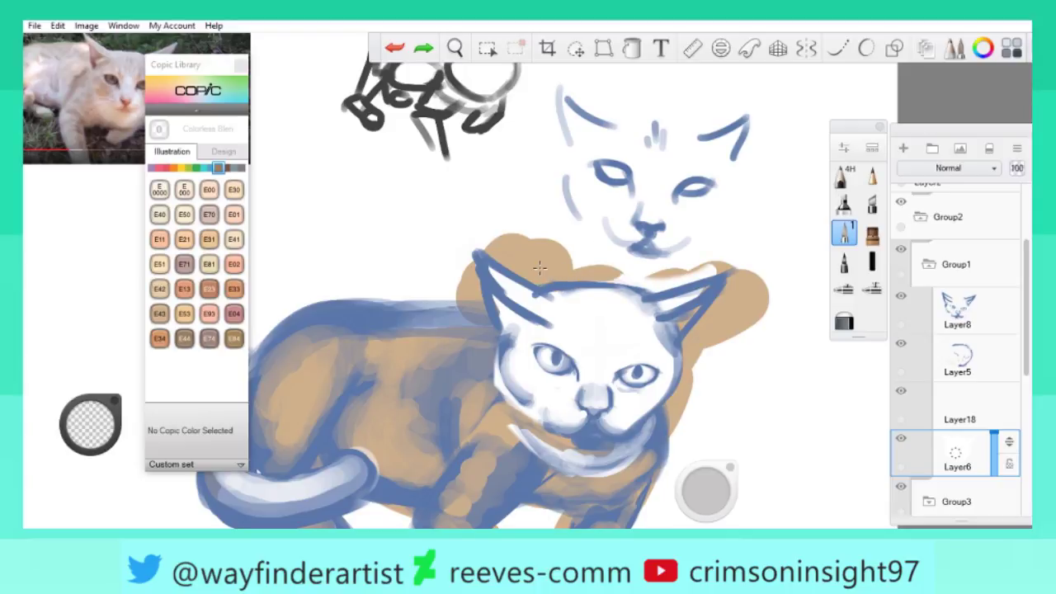
pyautogui.click(86, 429)
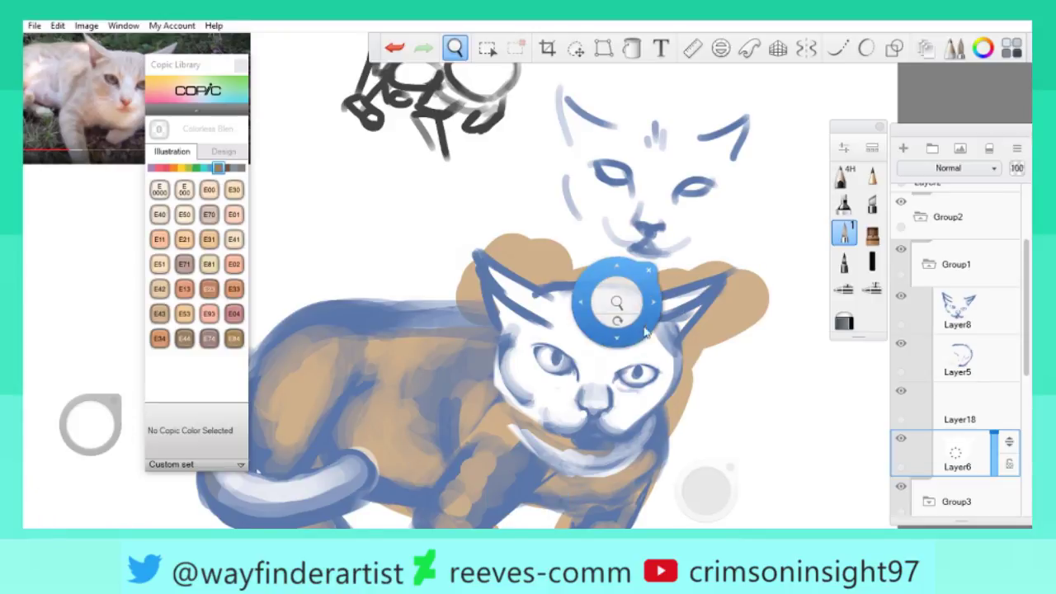
# Collapse Group1 and Group2 and make Layer19, the tan base colour, the active layer.
pyautogui.scroll(-5, 725, 272)
pyautogui.scroll(3, 814, 402)
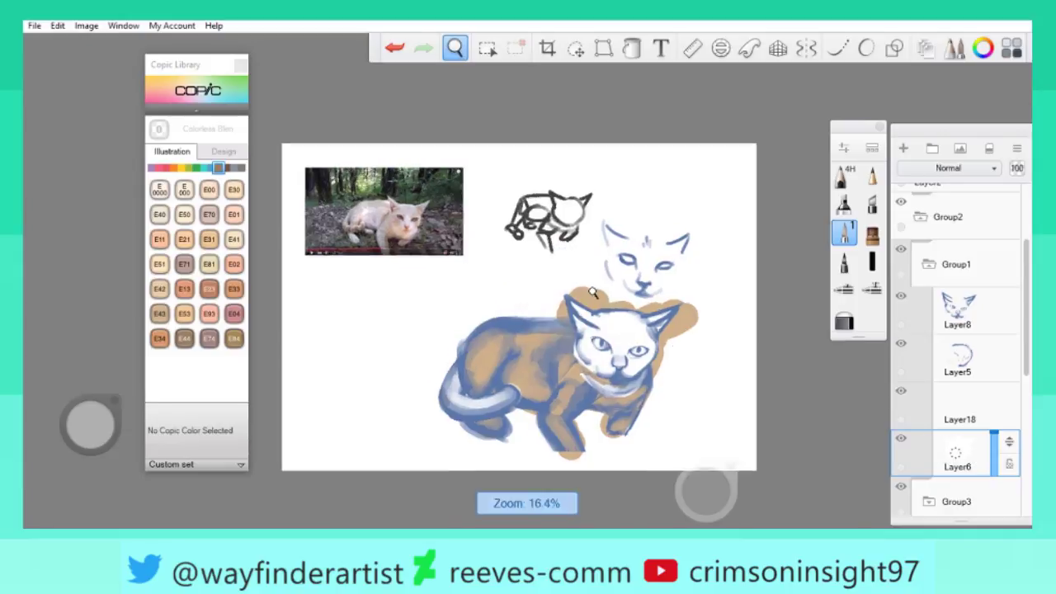
pyautogui.click(928, 264)
pyautogui.click(928, 264)
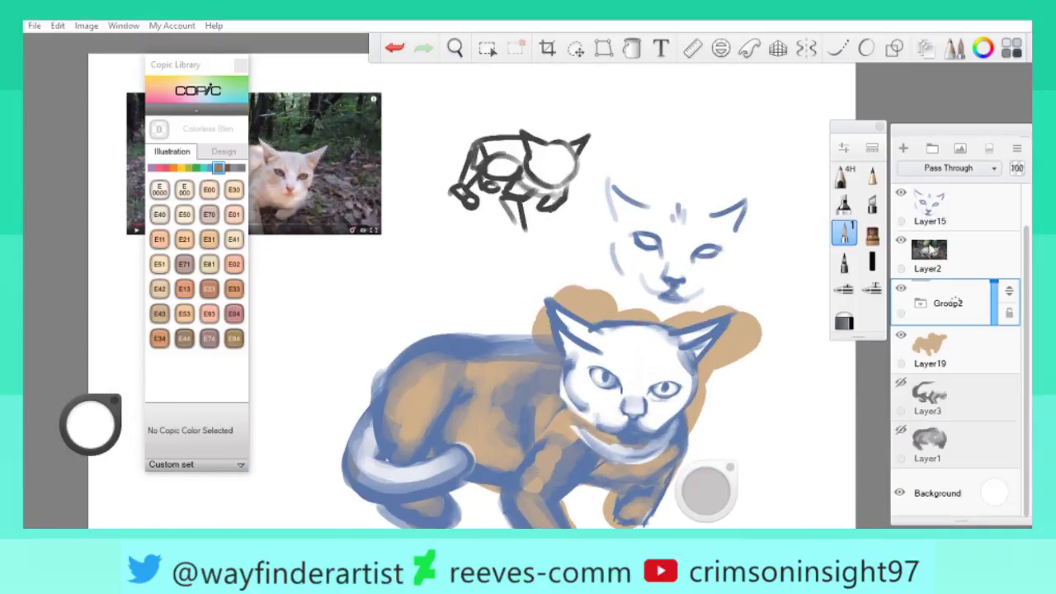
pyautogui.click(936, 348)
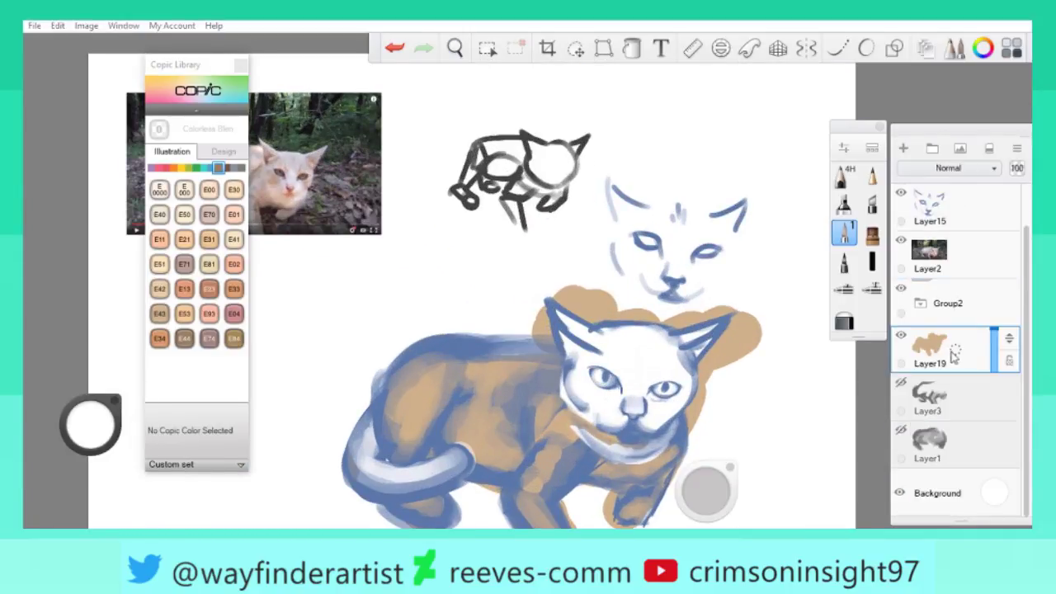
# Erase the tan overspill above the head and around the cat's ears and cheek on Layer19 with the transparent colour.
pyautogui.keyDown('alt'); pyautogui.click(448, 342); pyautogui.keyUp('alt')
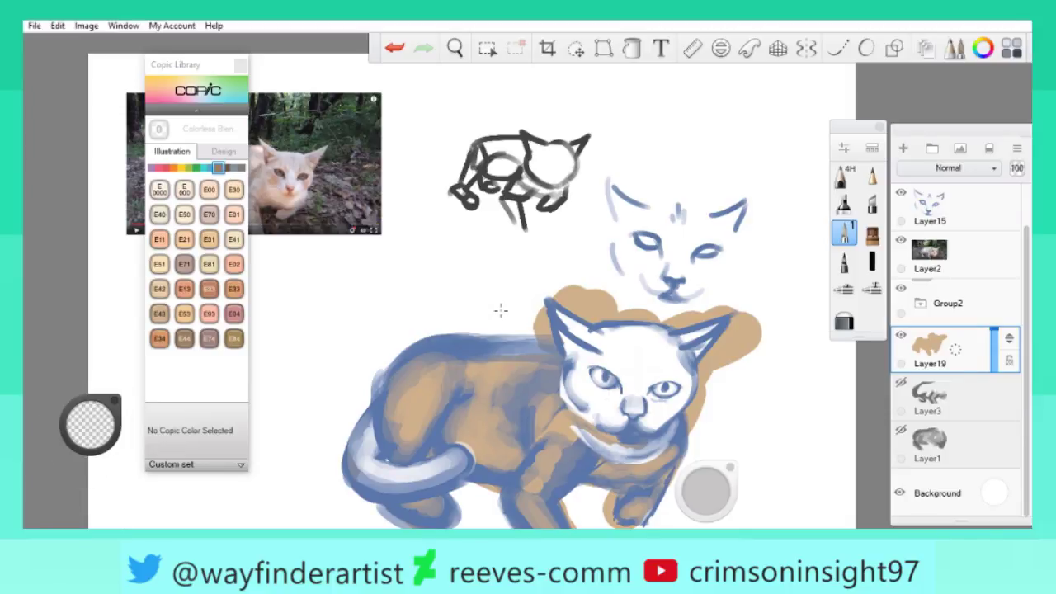
pyautogui.moveTo(577, 302); pyautogui.dragTo(557, 290)
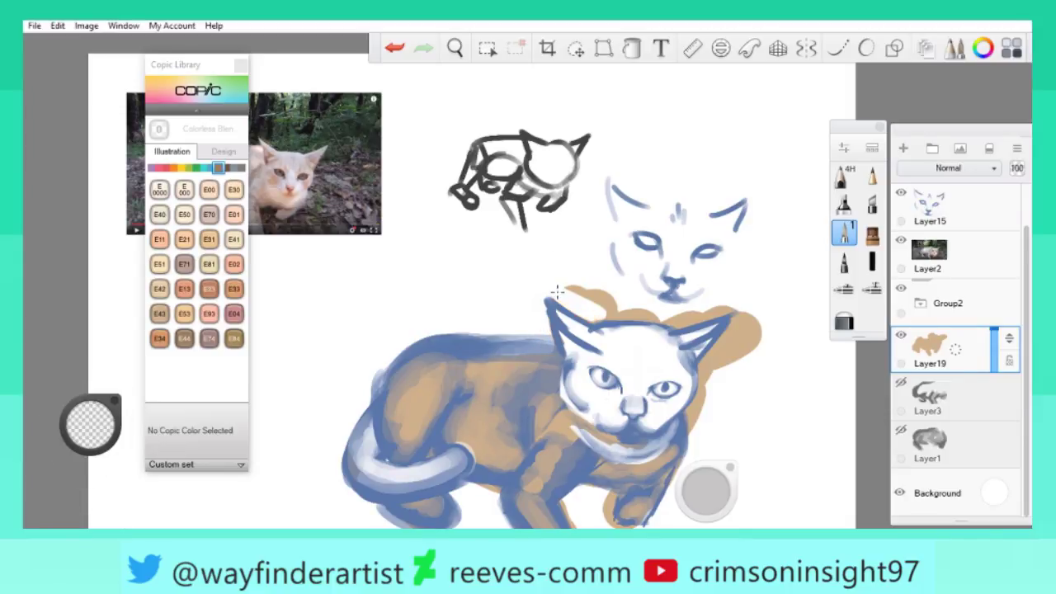
pyautogui.moveTo(628, 311)
pyautogui.mouseDown()
pyautogui.moveTo(681, 324)
pyautogui.moveTo(683, 313)
pyautogui.mouseUp()
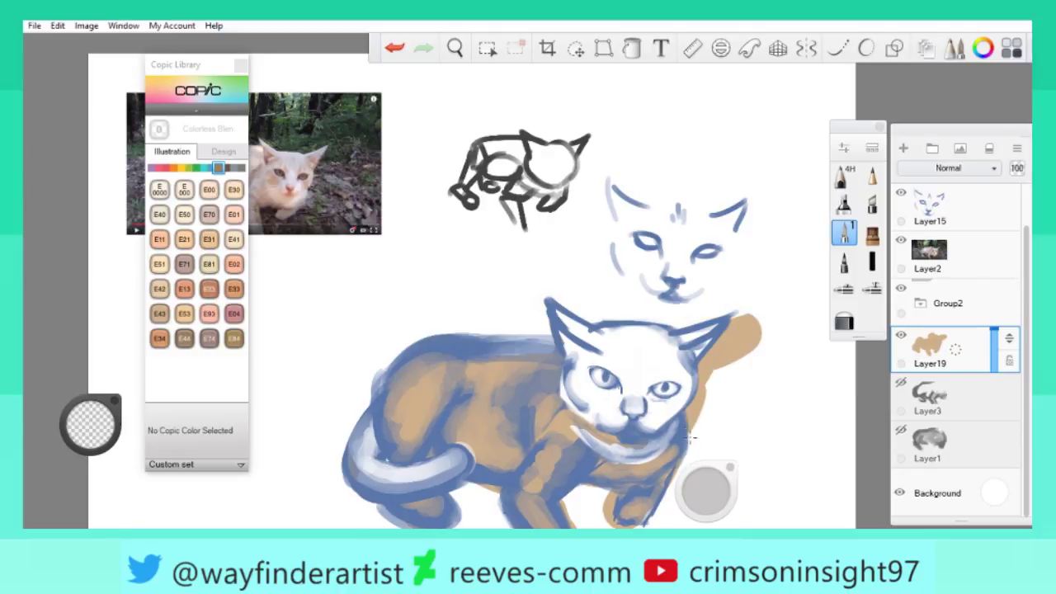
pyautogui.moveTo(729, 323)
pyautogui.mouseDown()
pyautogui.moveTo(739, 347)
pyautogui.moveTo(751, 334)
pyautogui.mouseUp()
pyautogui.scroll(-4, 720, 275)
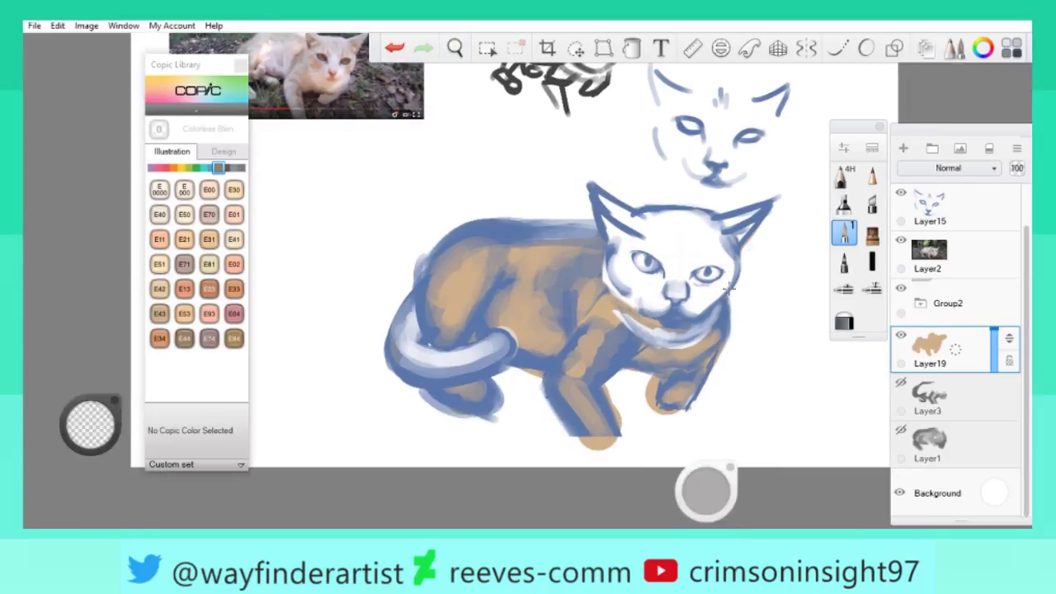
pyautogui.scroll(2, 676, 402)
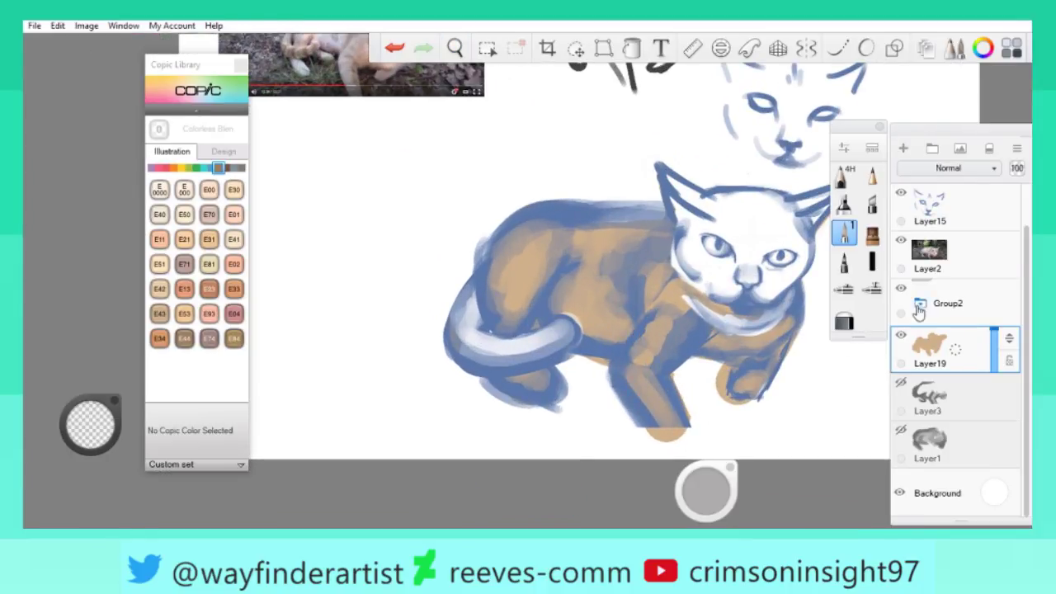
# Expand Group2 and paint a small hind paw under the belly on Layer10 with Copic BV04 Blue Berry.
pyautogui.click(919, 305)
pyautogui.scroll(-2, 1027, 372)
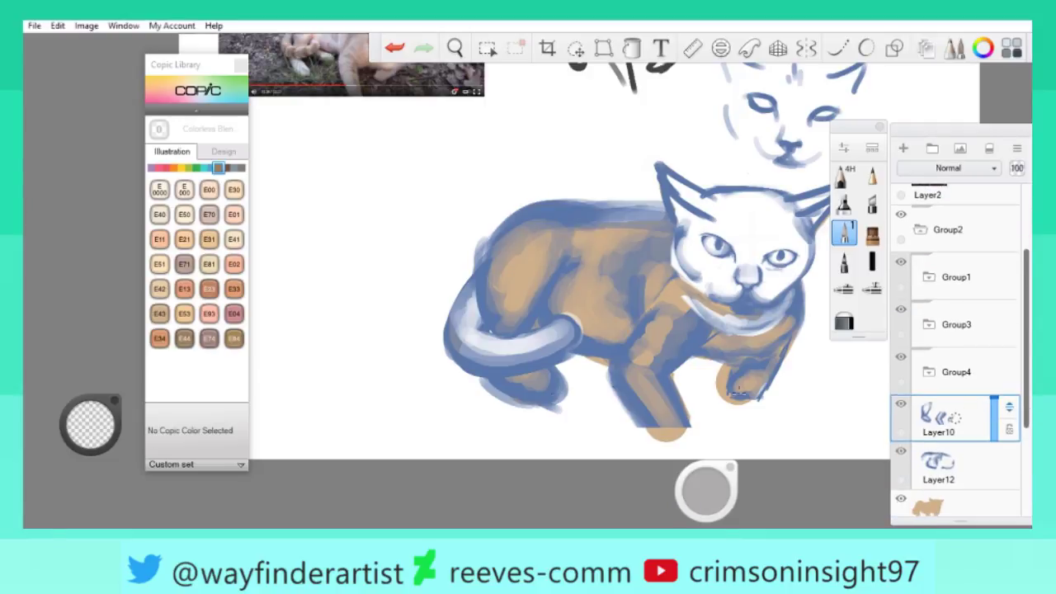
pyautogui.click(73, 437)
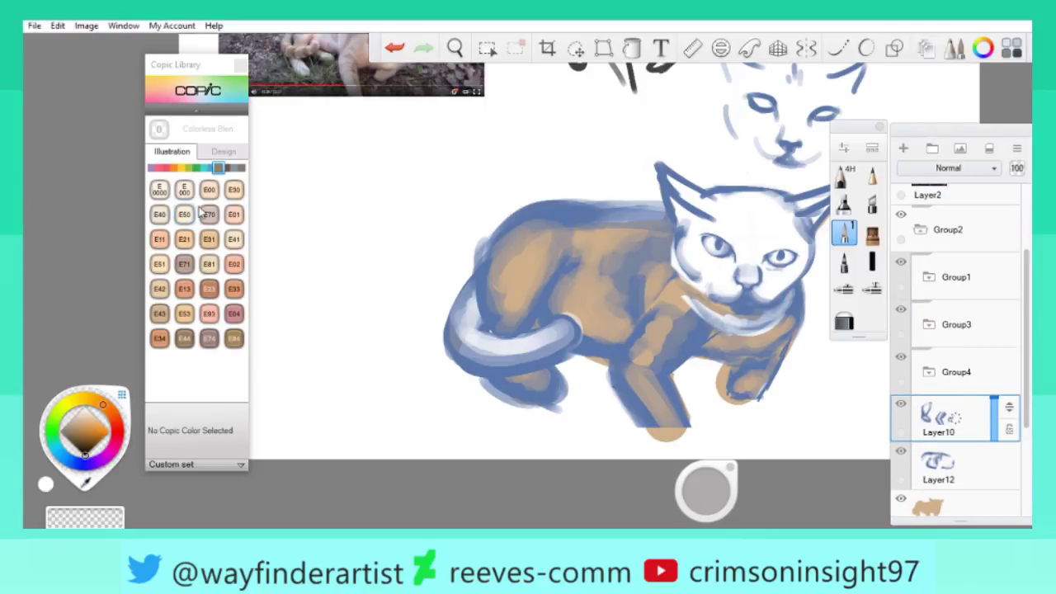
pyautogui.click(153, 169)
pyautogui.click(208, 241)
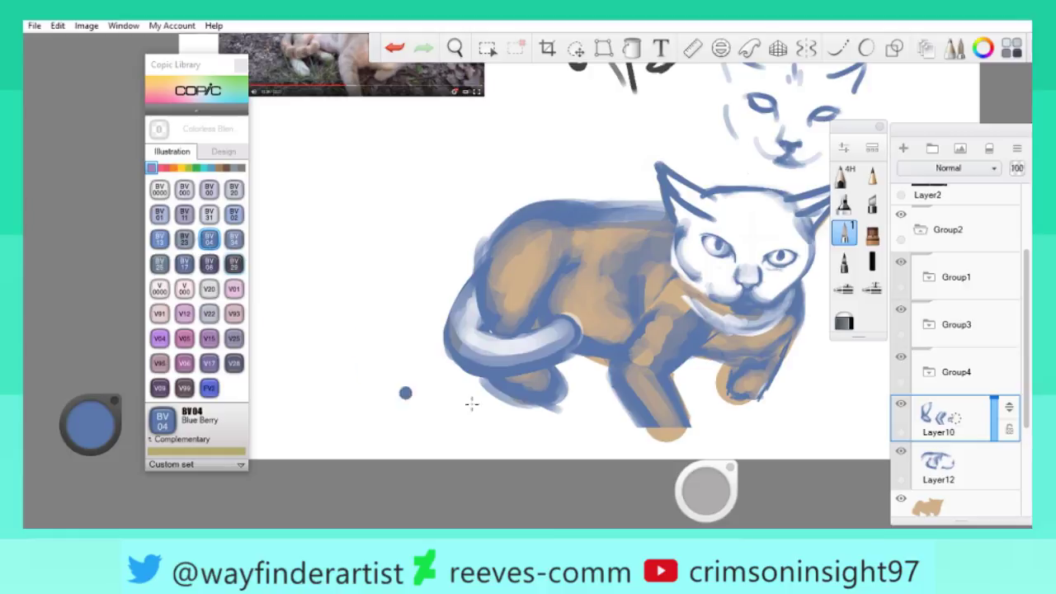
pyautogui.moveTo(565, 356)
pyautogui.mouseDown()
pyautogui.moveTo(593, 321)
pyautogui.moveTo(634, 401)
pyautogui.moveTo(607, 415)
pyautogui.moveTo(605, 372)
pyautogui.moveTo(581, 363)
pyautogui.mouseUp()
pyautogui.hotkey('ctrl', 'z')
pyautogui.hotkey('ctrl', 'z')
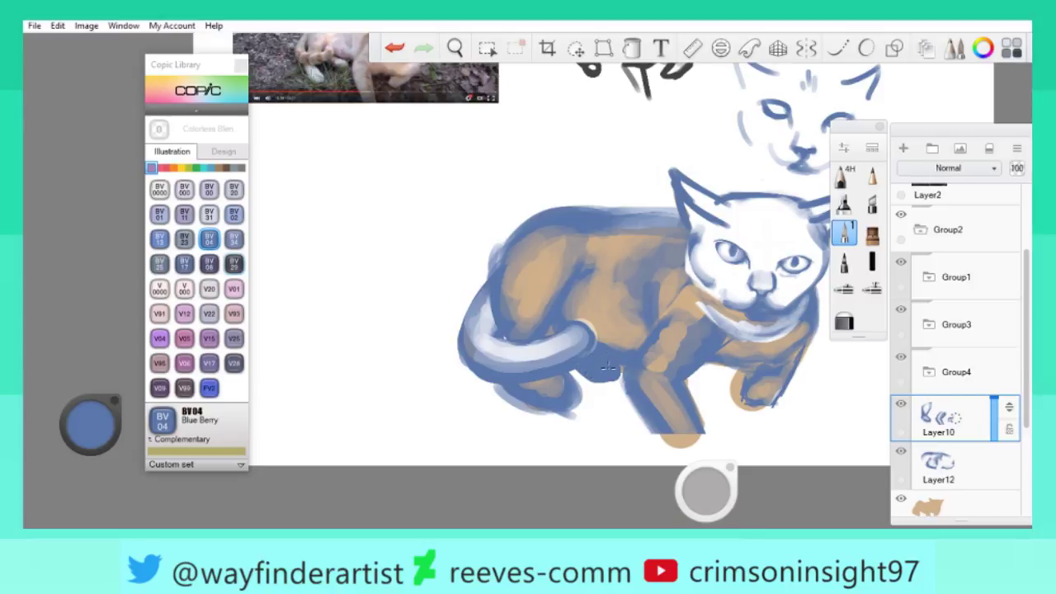
# Lighten the inside of the new hind paw on Layer10 with a soft brush and the transparent colour.
pyautogui.click(68, 437)
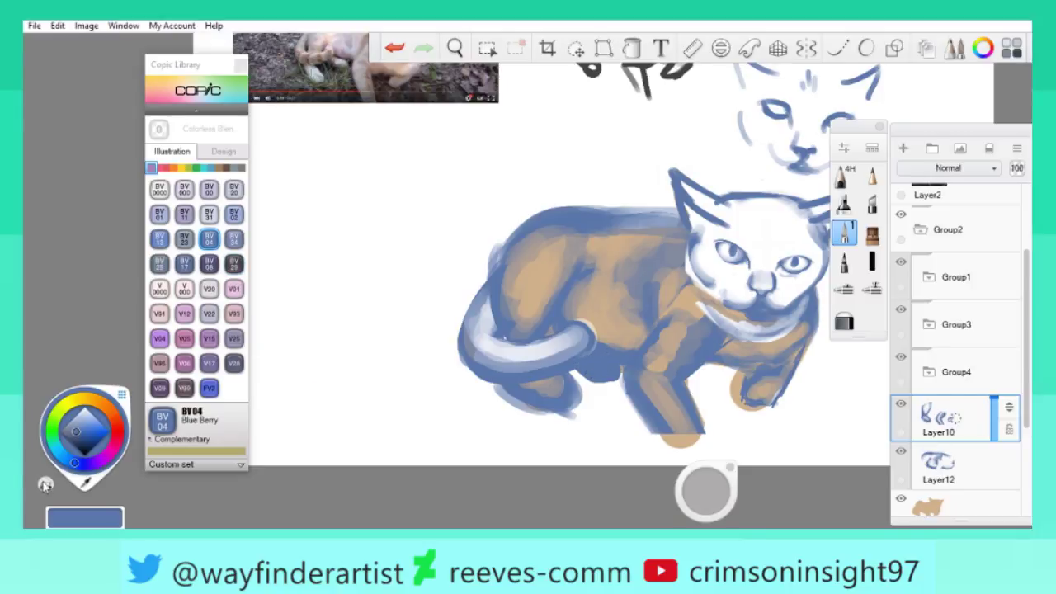
pyautogui.click(51, 477)
pyautogui.scroll(5, 507, 413)
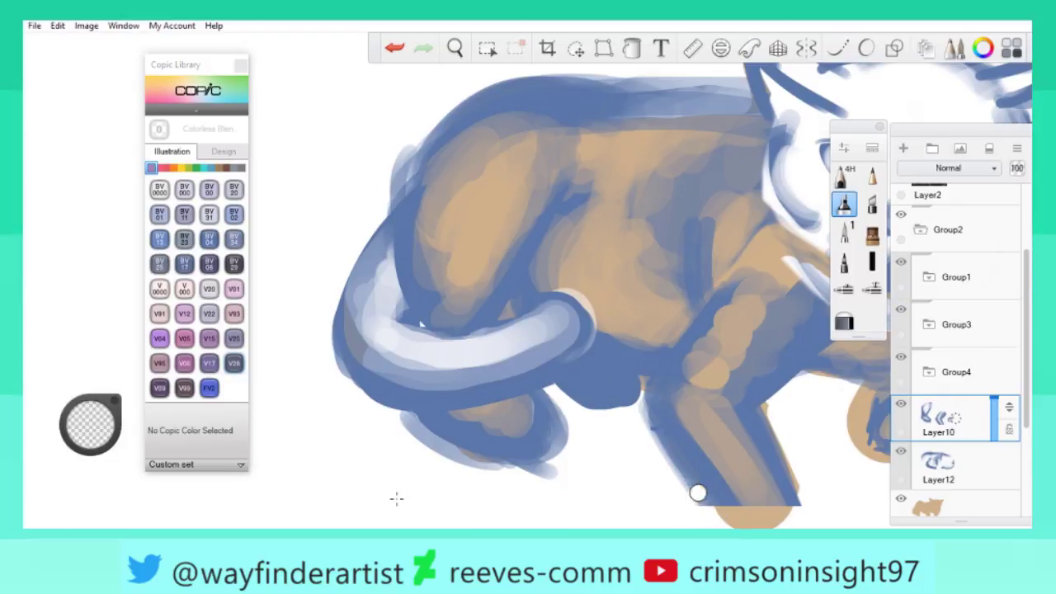
pyautogui.moveTo(599, 378); pyautogui.dragTo(590, 373)
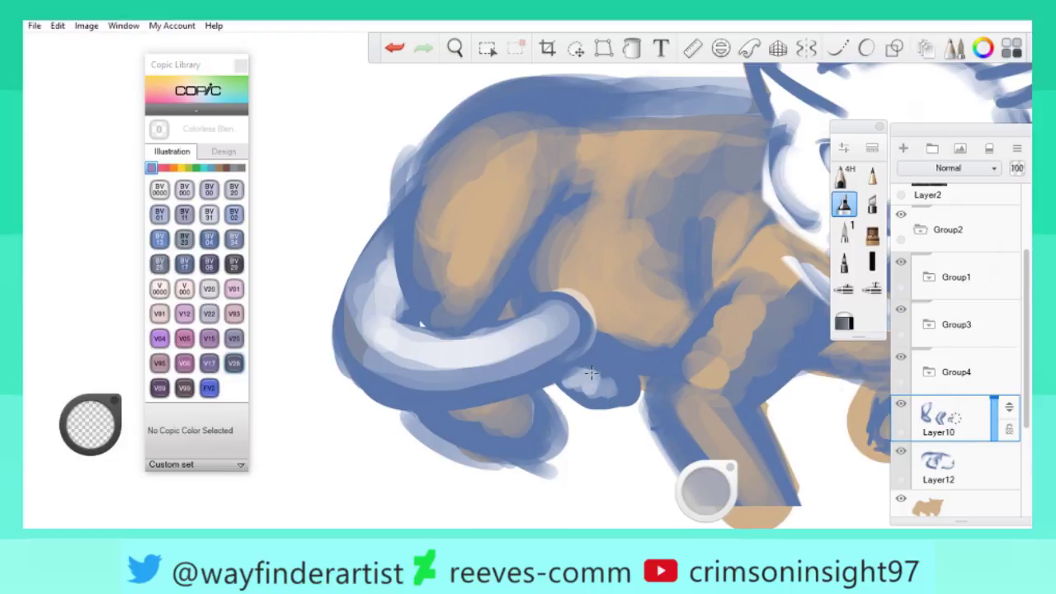
pyautogui.press('space')
pyautogui.moveTo(549, 288); pyautogui.dragTo(570, 334)
pyautogui.scroll(-3, 570, 334)
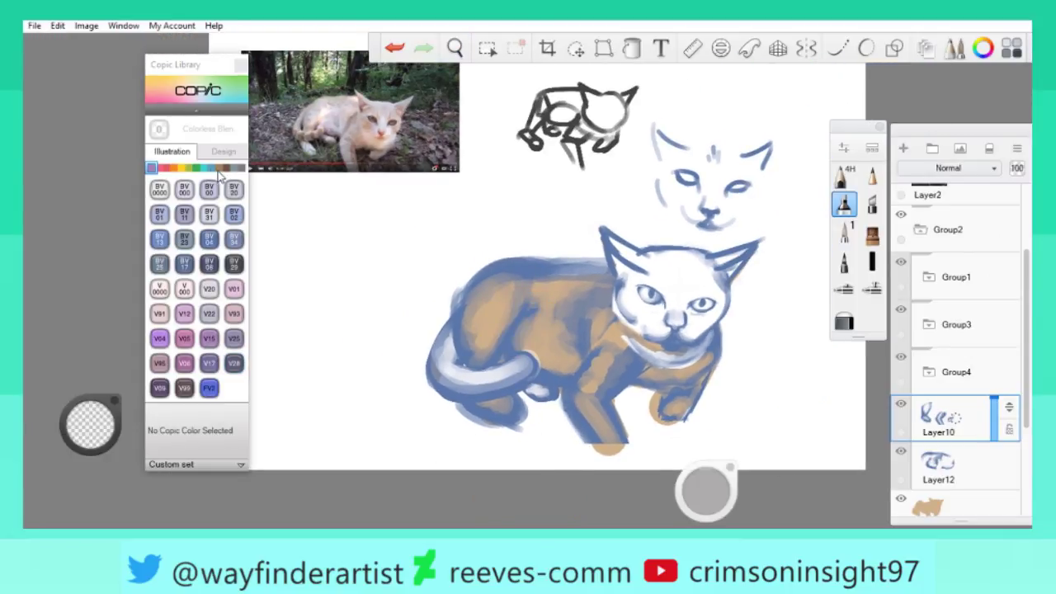
# Fill the new hind paw with Copic E43 Dull Ivory on Layer19.
pyautogui.click(218, 169)
pyautogui.click(159, 318)
pyautogui.press('space')
pyautogui.moveTo(506, 382); pyautogui.dragTo(796, 320)
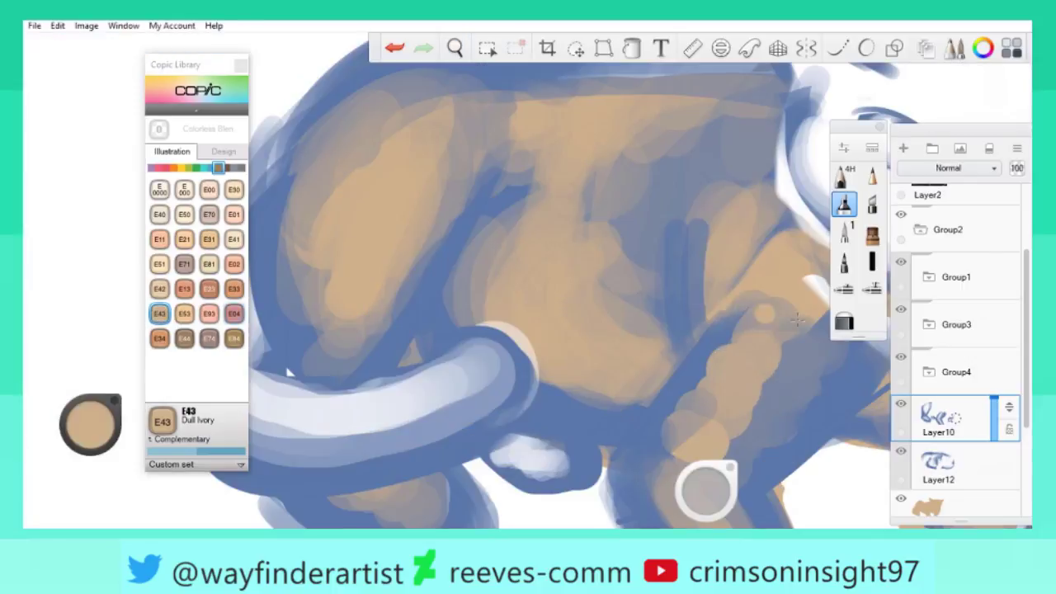
pyautogui.click(948, 504)
pyautogui.moveTo(528, 474)
pyautogui.mouseDown()
pyautogui.moveTo(544, 454)
pyautogui.moveTo(499, 439)
pyautogui.mouseUp()
# Collapse Group2 and set its blend mode to Multiply.
pyautogui.press('space')
pyautogui.moveTo(578, 306); pyautogui.dragTo(657, 356)
pyautogui.click(928, 232)
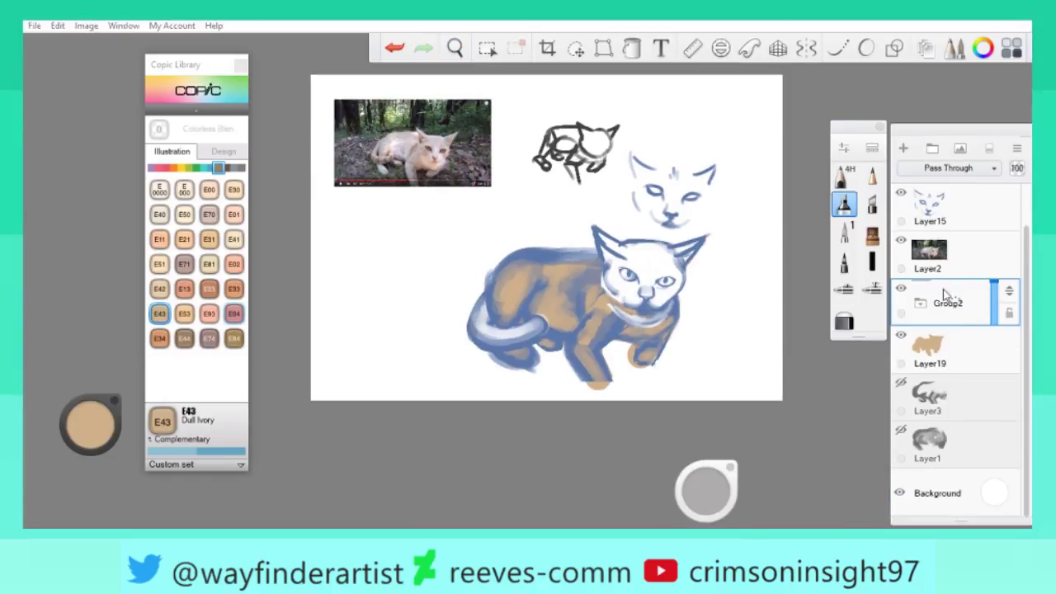
pyautogui.click(950, 170)
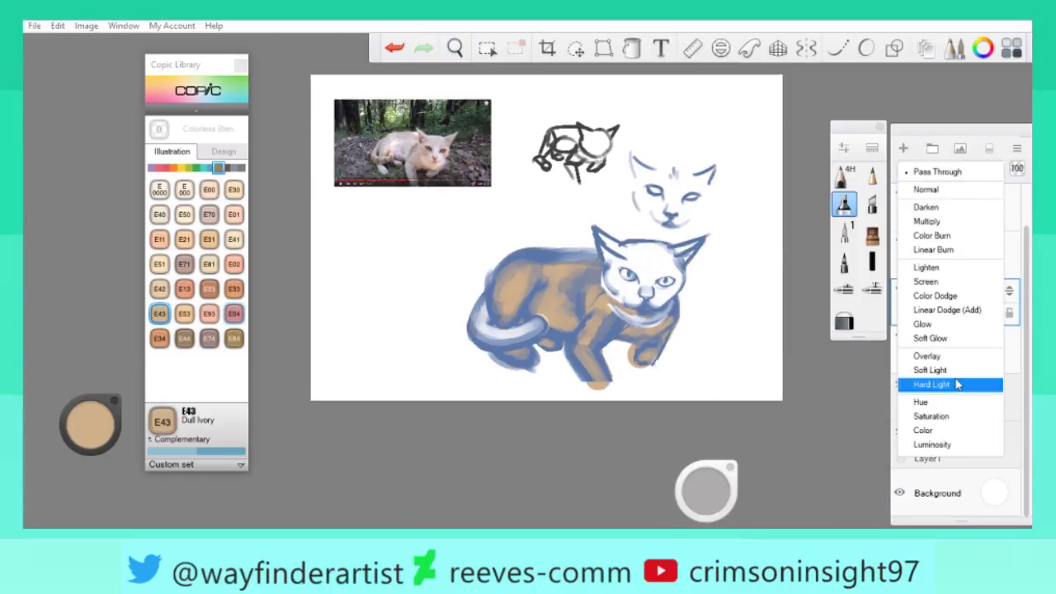
pyautogui.click(937, 221)
pyautogui.press('space')
pyautogui.moveTo(618, 259)
pyautogui.mouseDown()
pyautogui.moveTo(617, 280)
pyautogui.moveTo(681, 224)
pyautogui.mouseUp()
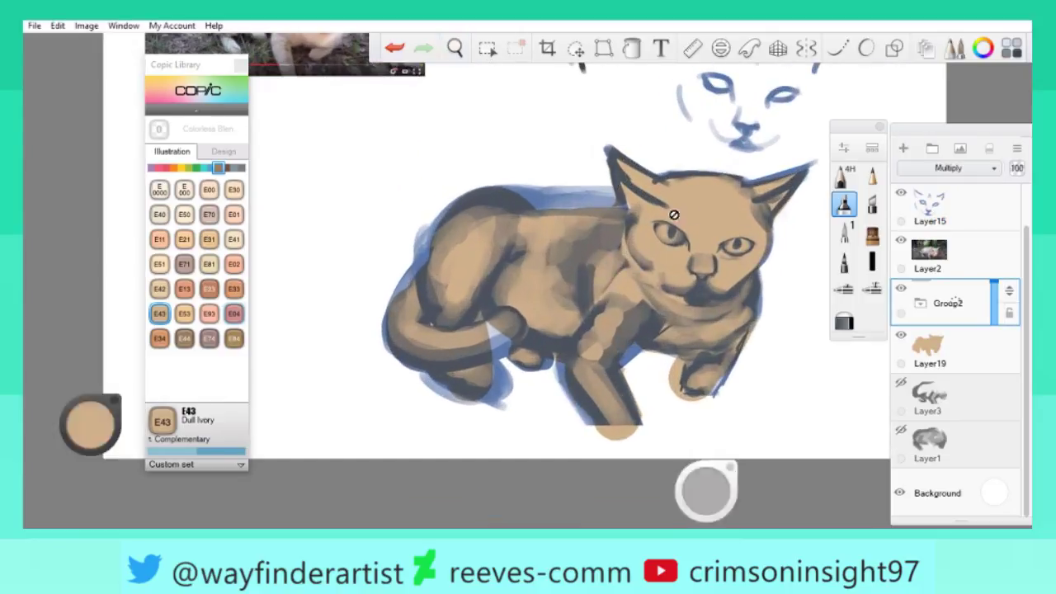
# Extend the E43 base colour on Layer19 along the cat's back, rump and outer tail edge.
pyautogui.click(973, 371)
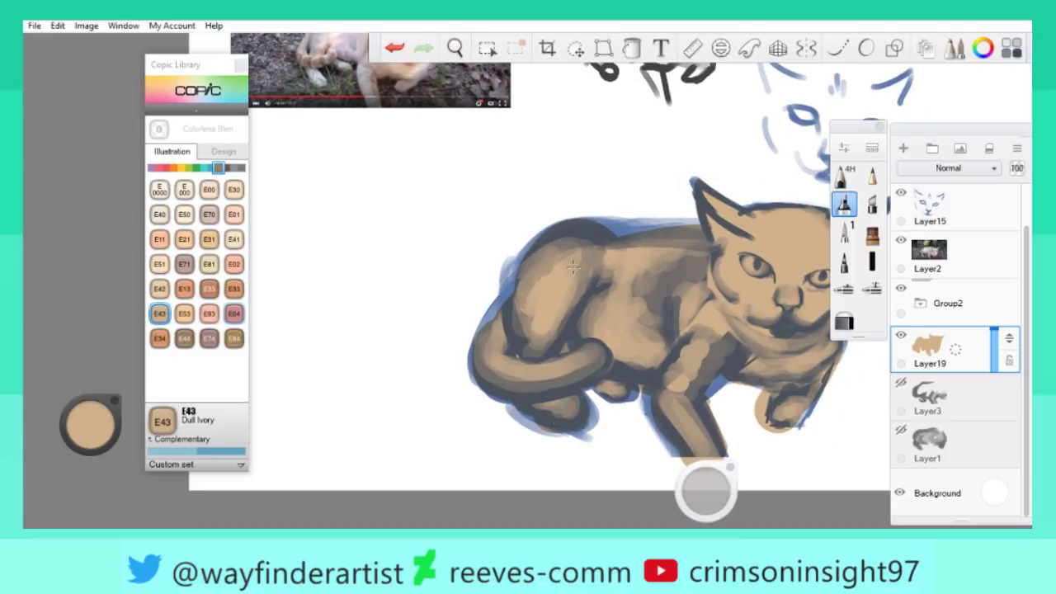
pyautogui.hotkey('ctrl', 'z')
pyautogui.moveTo(584, 288); pyautogui.dragTo(602, 264)
pyautogui.moveTo(482, 289); pyautogui.dragTo(441, 346)
pyautogui.moveTo(490, 260); pyautogui.dragTo(462, 342)
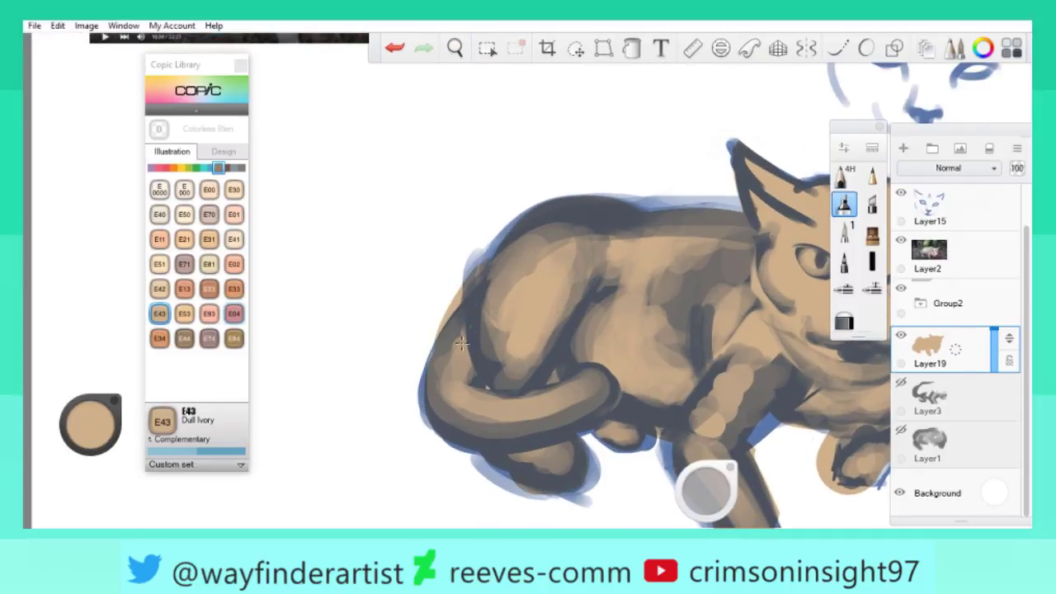
pyautogui.press('space')
pyautogui.moveTo(530, 289); pyautogui.dragTo(637, 363)
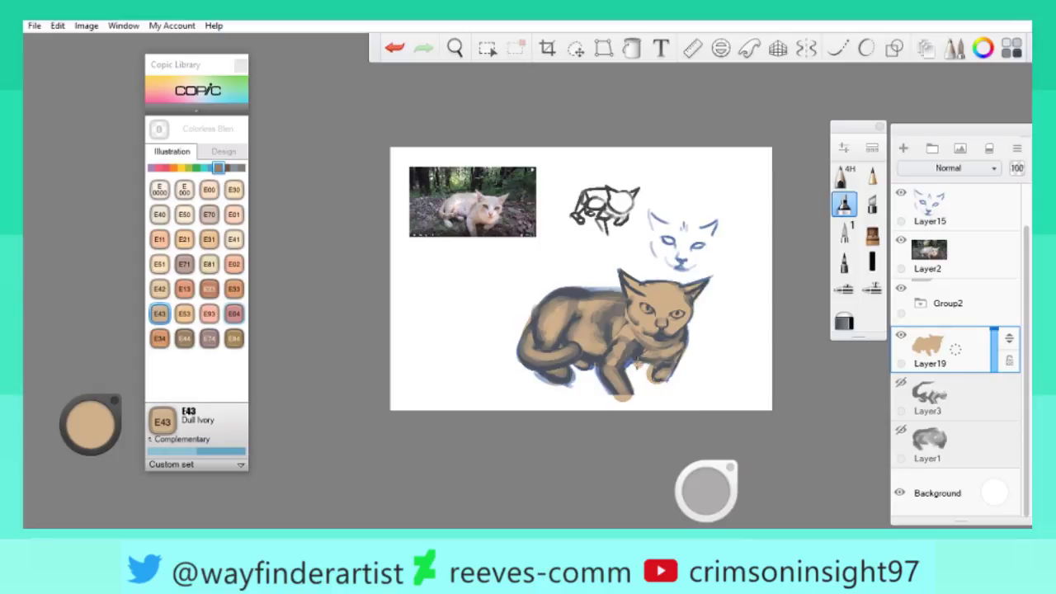
pyautogui.press('space')
pyautogui.moveTo(611, 356); pyautogui.dragTo(635, 338)
pyautogui.click(940, 305)
pyautogui.click(575, 48)
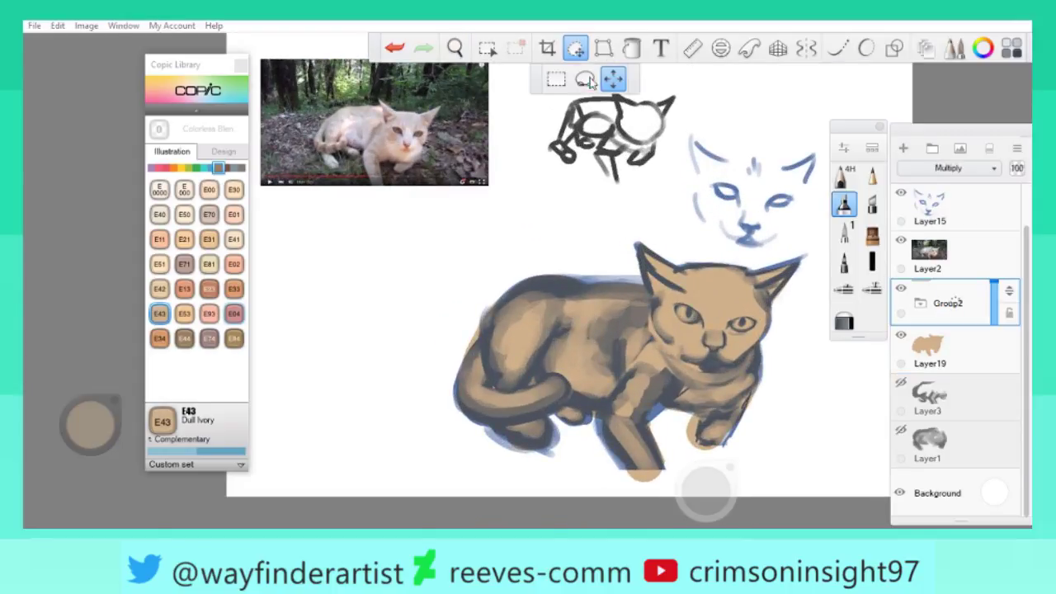
pyautogui.moveTo(761, 360); pyautogui.dragTo(764, 367)
pyautogui.press('space')
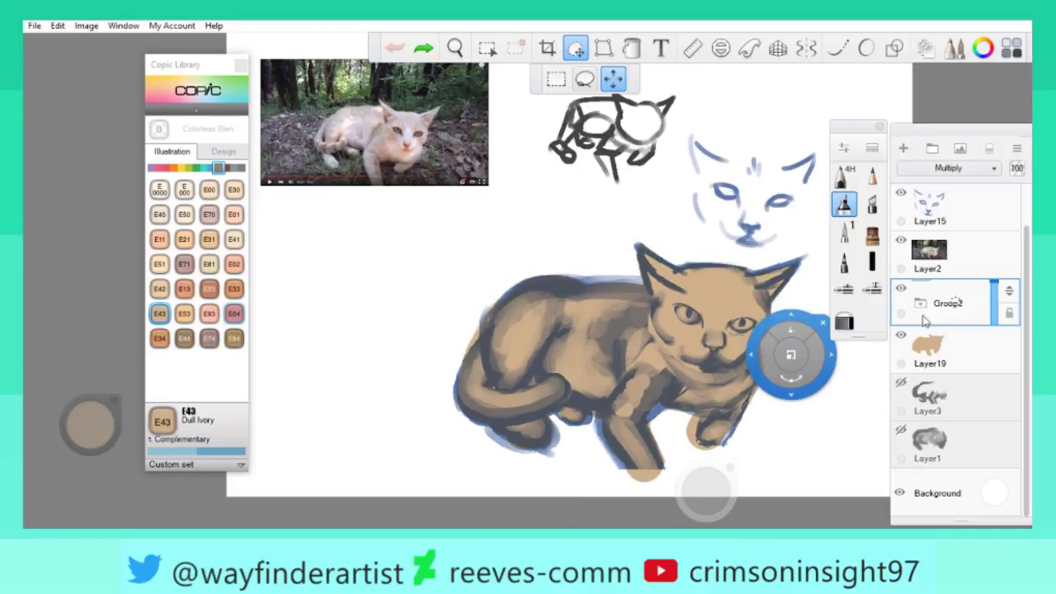
# Select Group1 inside Group2 and scale the cat's head up slightly.
pyautogui.click(948, 350)
pyautogui.moveTo(716, 325); pyautogui.dragTo(804, 378)
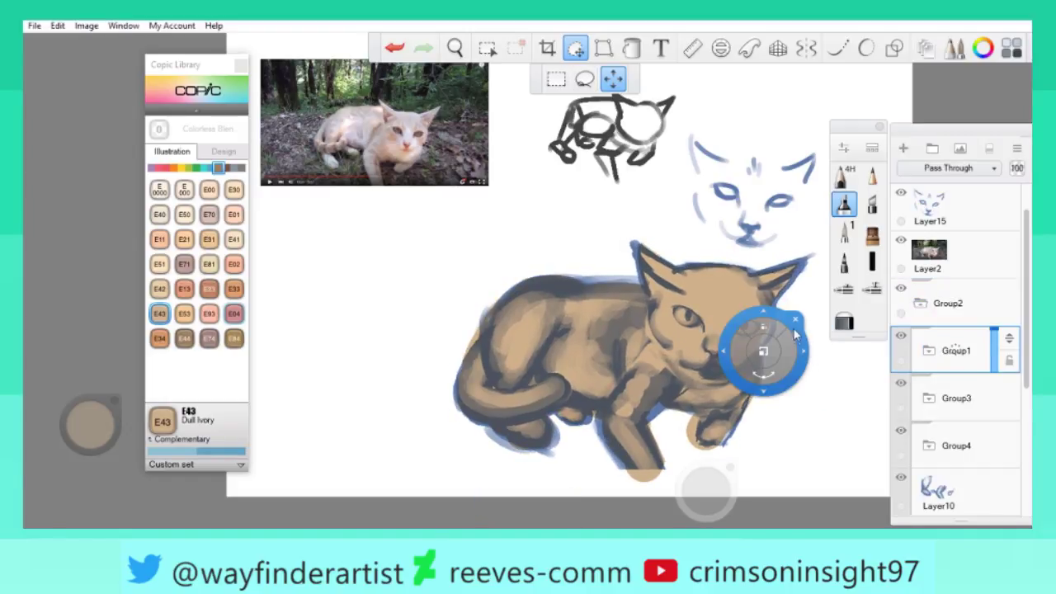
pyautogui.press('space')
pyautogui.moveTo(734, 384); pyautogui.dragTo(732, 344)
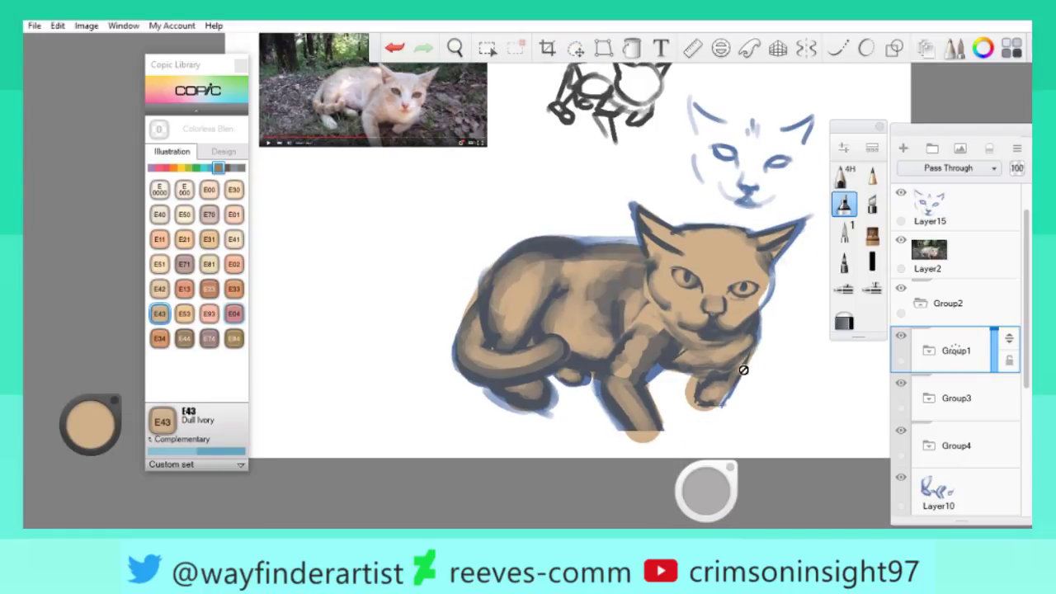
pyautogui.press('m')
pyautogui.moveTo(615, 196); pyautogui.dragTo(814, 342)
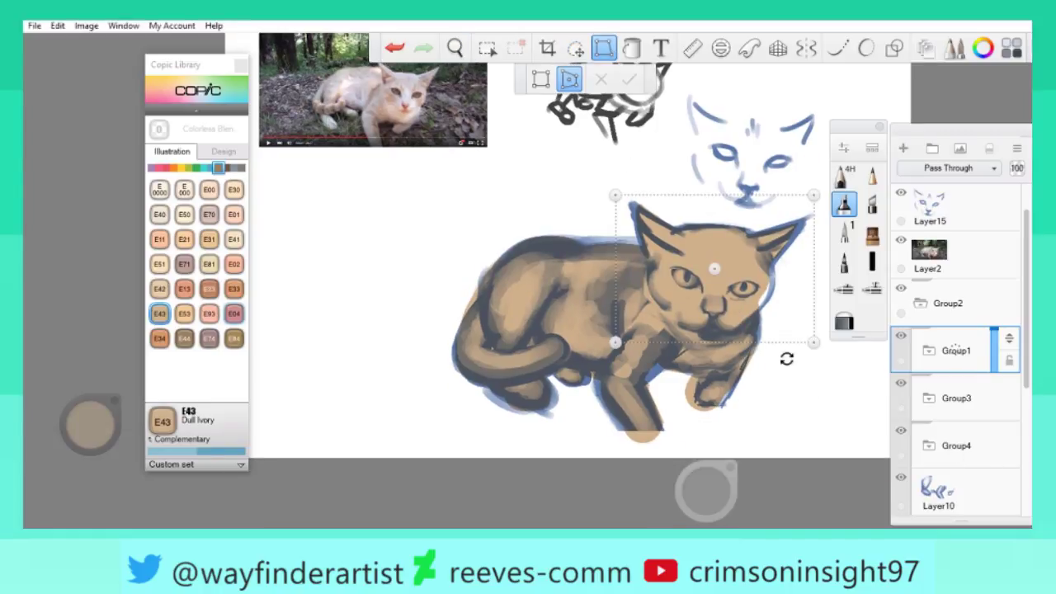
pyautogui.hotkey('ctrl', 'd')
# Distort Group2 by pulling its two corners on the head side slightly outward, and apply the transform.
pyautogui.click(604, 48)
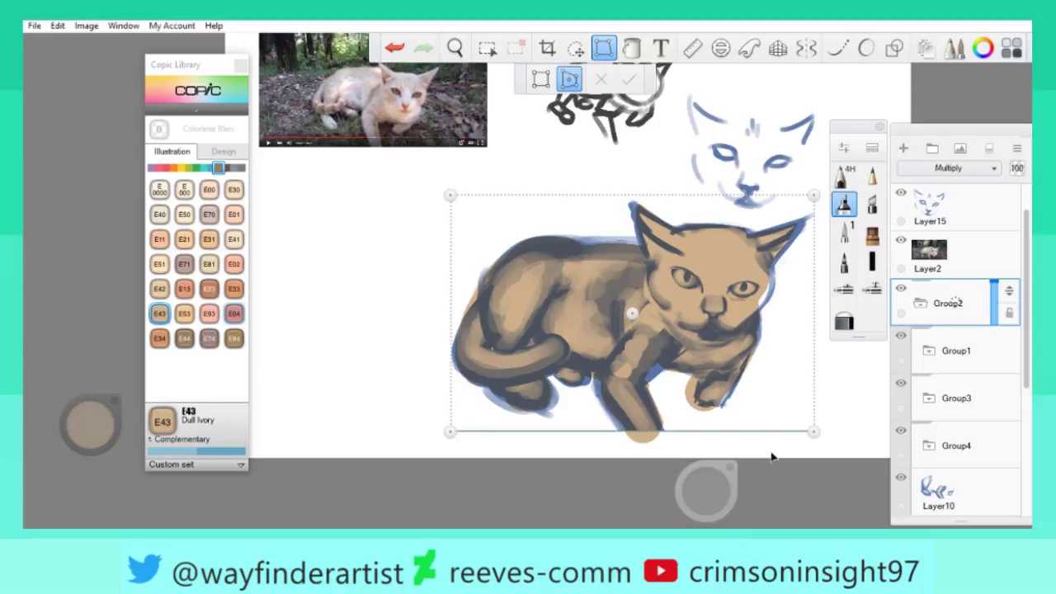
pyautogui.moveTo(814, 435); pyautogui.dragTo(814, 442)
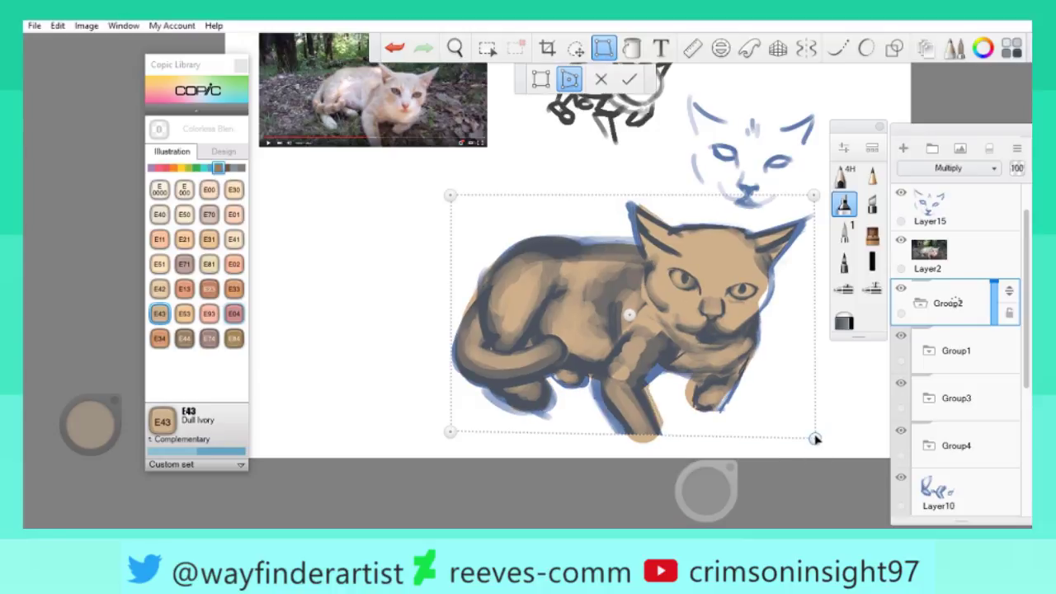
pyautogui.moveTo(811, 201); pyautogui.dragTo(810, 198)
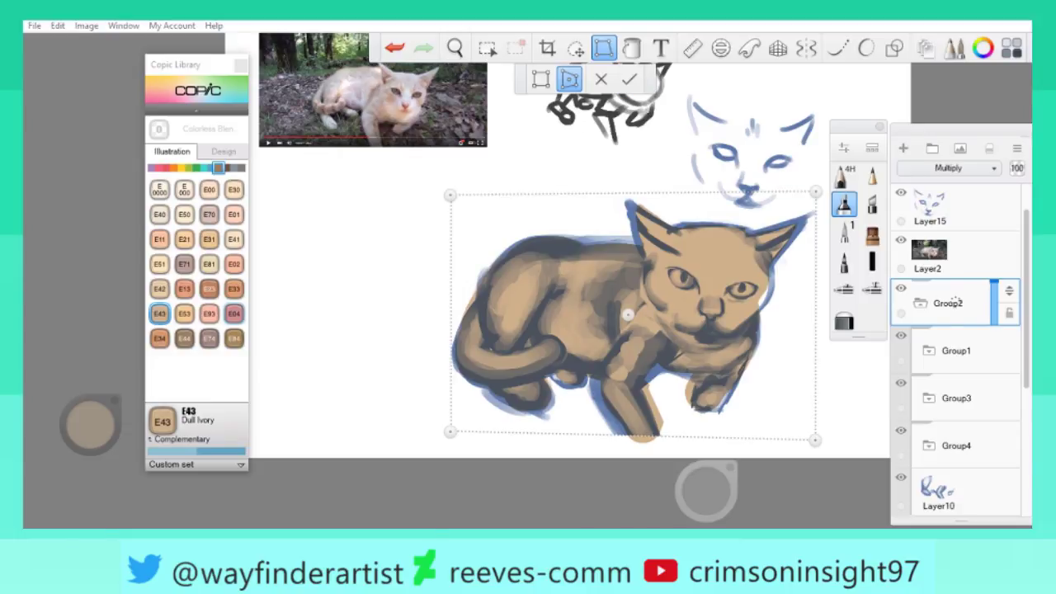
pyautogui.click(629, 79)
# Collapse Group2 and tidy the base colour overspill around both front paws on Layer19.
pyautogui.moveTo(666, 301); pyautogui.dragTo(732, 313)
pyautogui.click(921, 307)
pyautogui.click(948, 351)
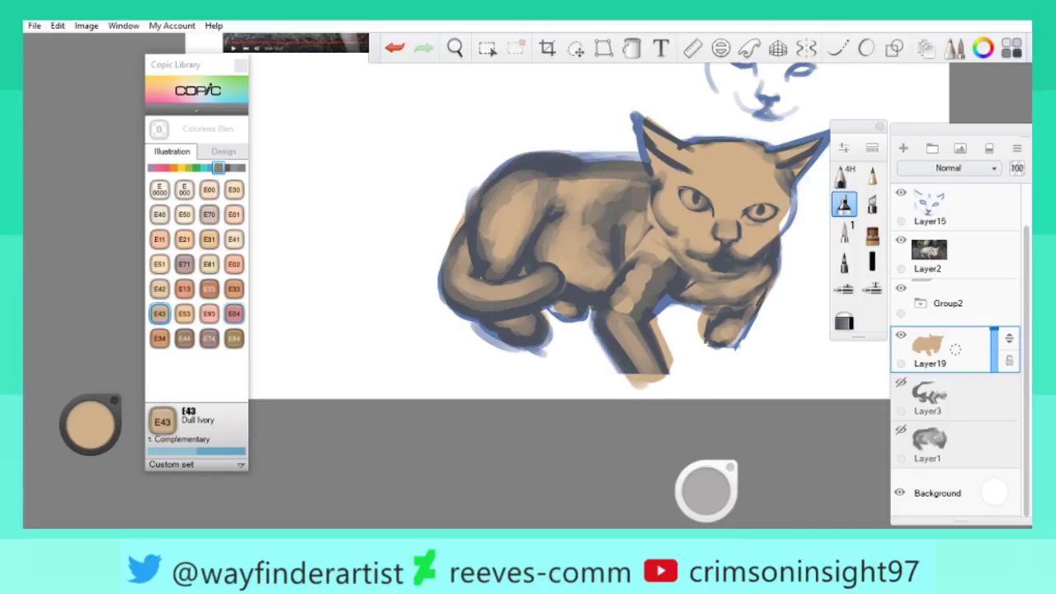
pyautogui.hotkey('ctrl', 'z')
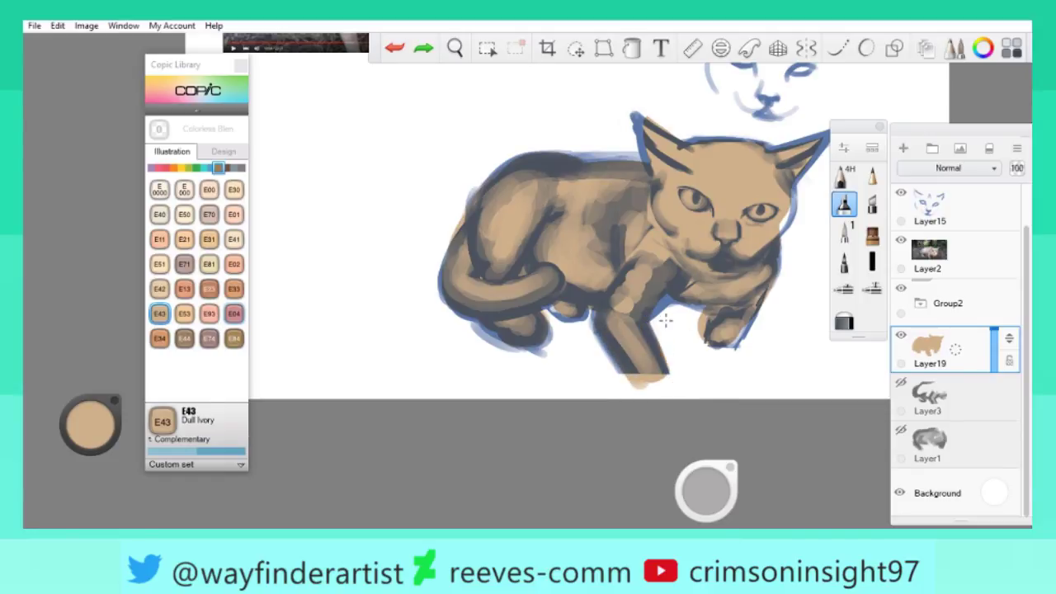
pyautogui.hotkey('ctrl', 'z')
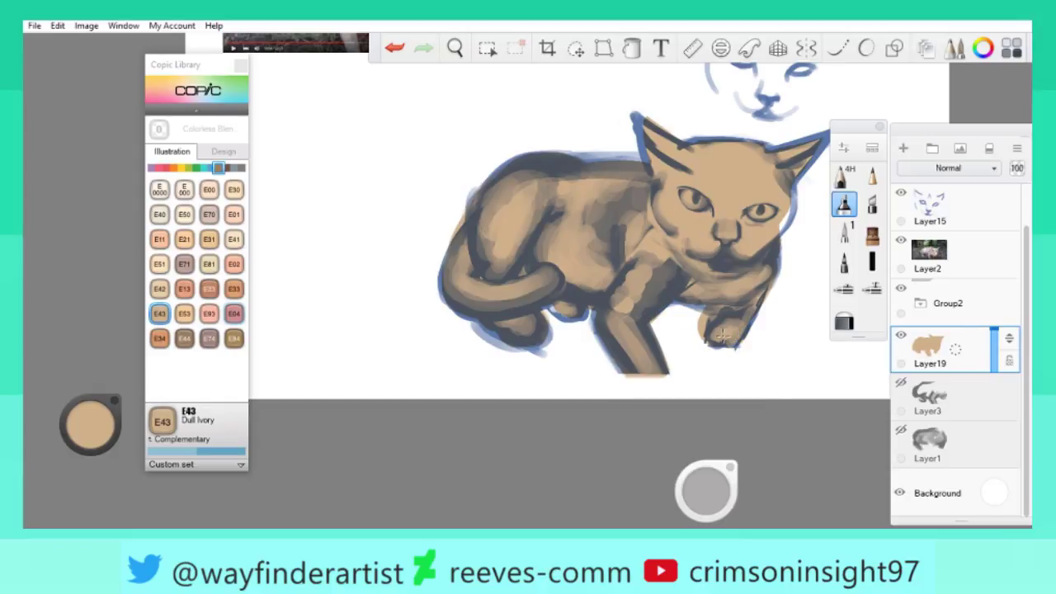
pyautogui.moveTo(729, 309)
pyautogui.mouseDown()
pyautogui.moveTo(784, 387)
pyautogui.moveTo(794, 377)
pyautogui.moveTo(685, 353)
pyautogui.mouseUp()
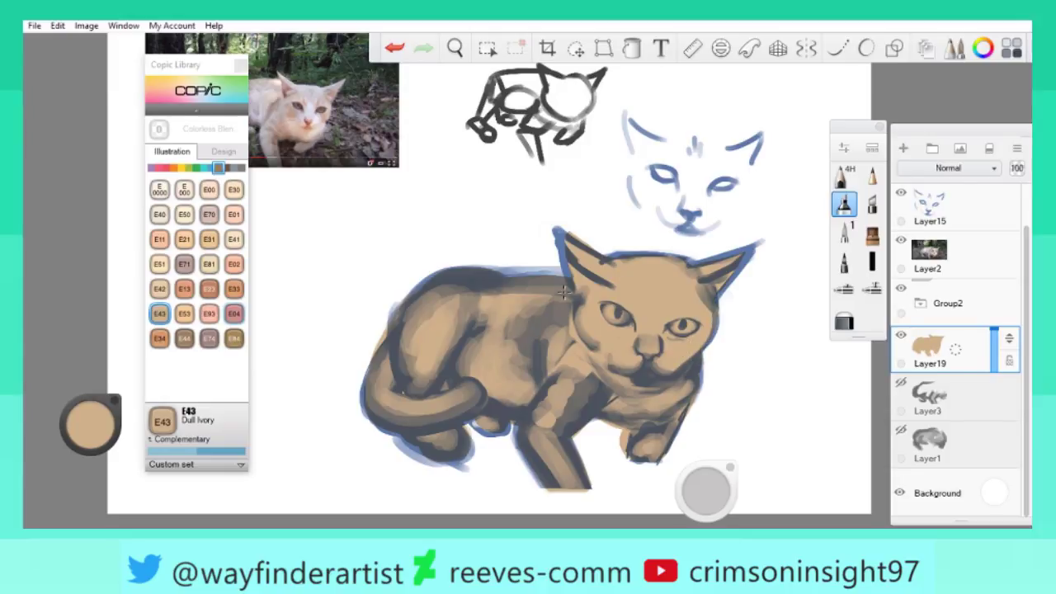
# Expand Group2 and paint BV04 Blue Berry shading around the lower edge of the cat's hind paw on Layer10.
pyautogui.moveTo(588, 289); pyautogui.dragTo(538, 356)
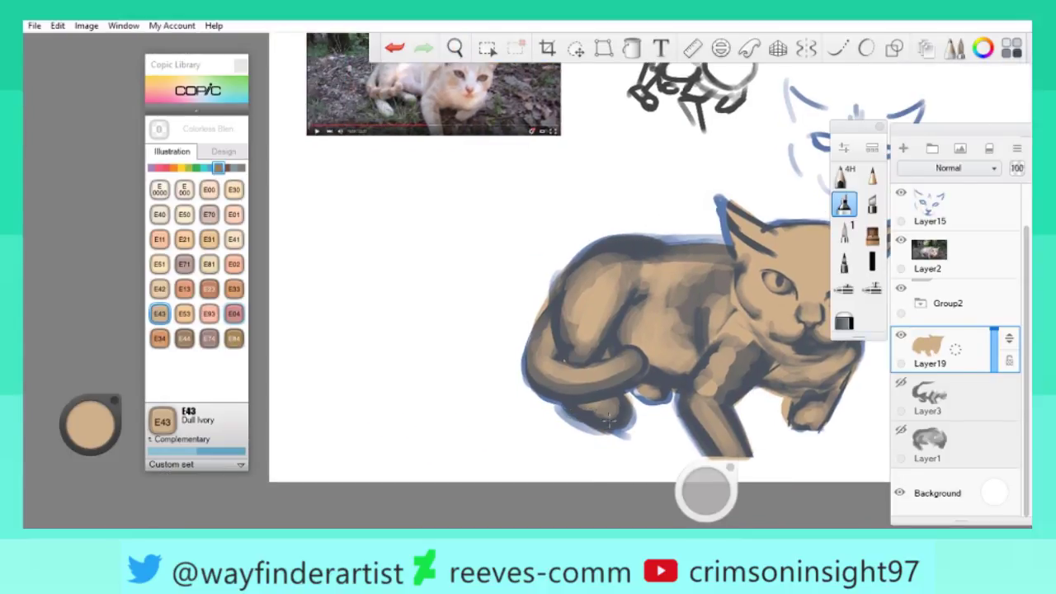
pyautogui.press('space')
pyautogui.moveTo(565, 314); pyautogui.dragTo(714, 359)
pyautogui.press('space')
pyautogui.moveTo(499, 284); pyautogui.dragTo(723, 316)
pyautogui.click(918, 303)
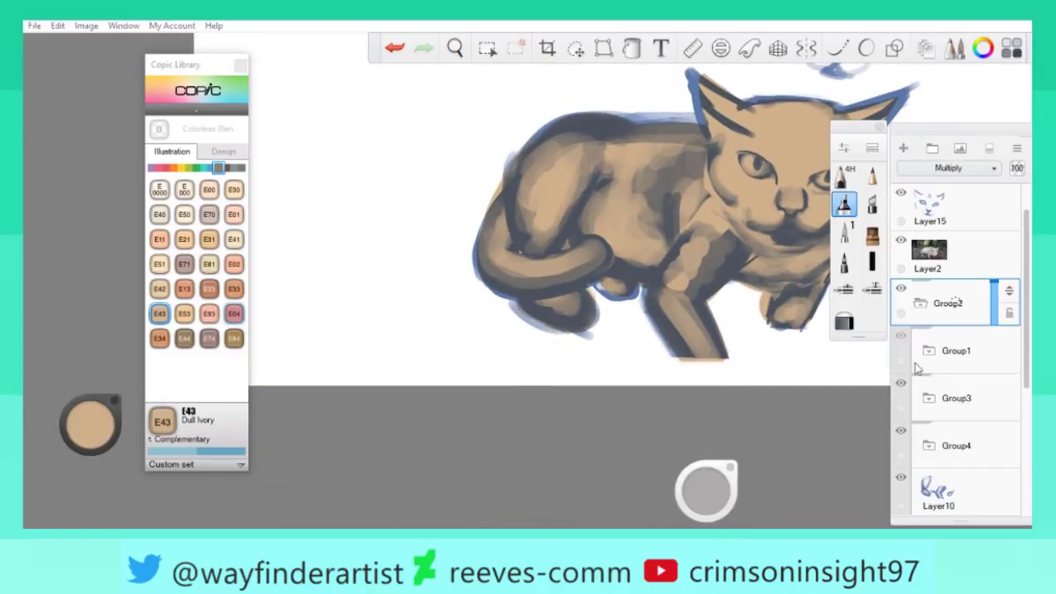
pyautogui.click(936, 355)
pyautogui.click(936, 402)
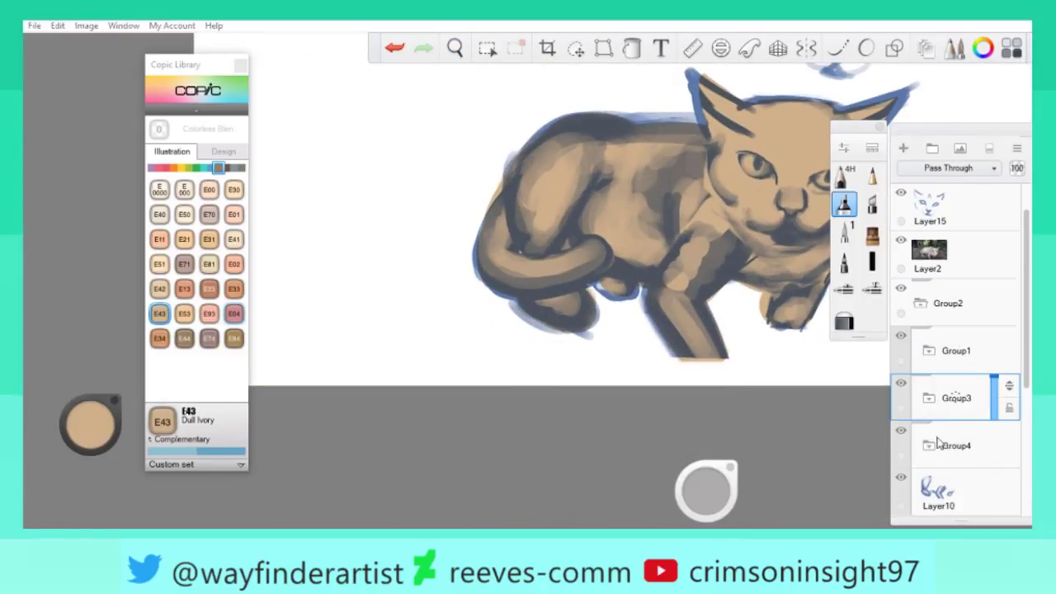
pyautogui.click(953, 499)
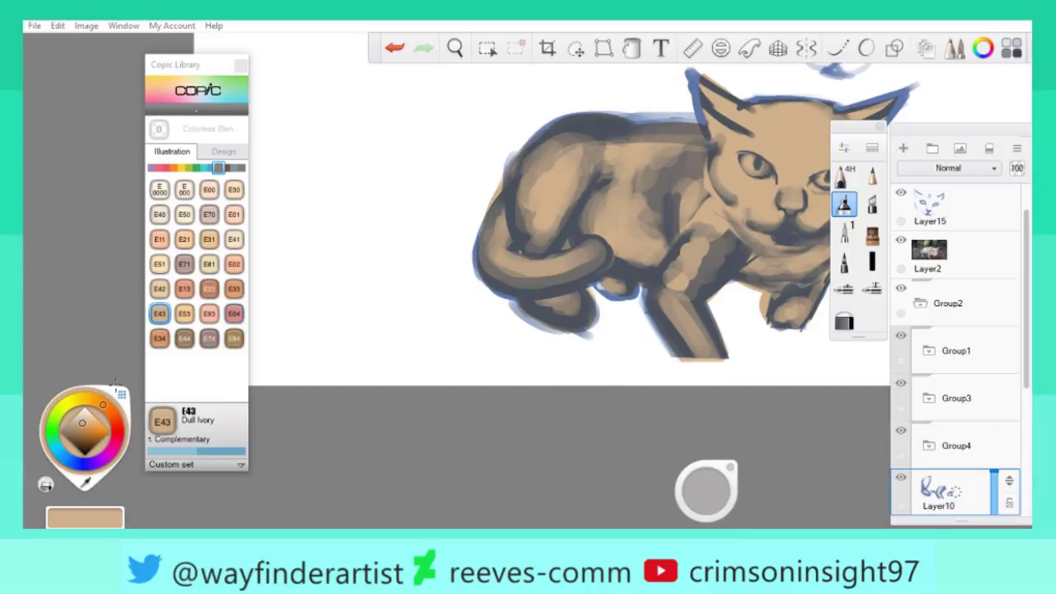
pyautogui.click(152, 169)
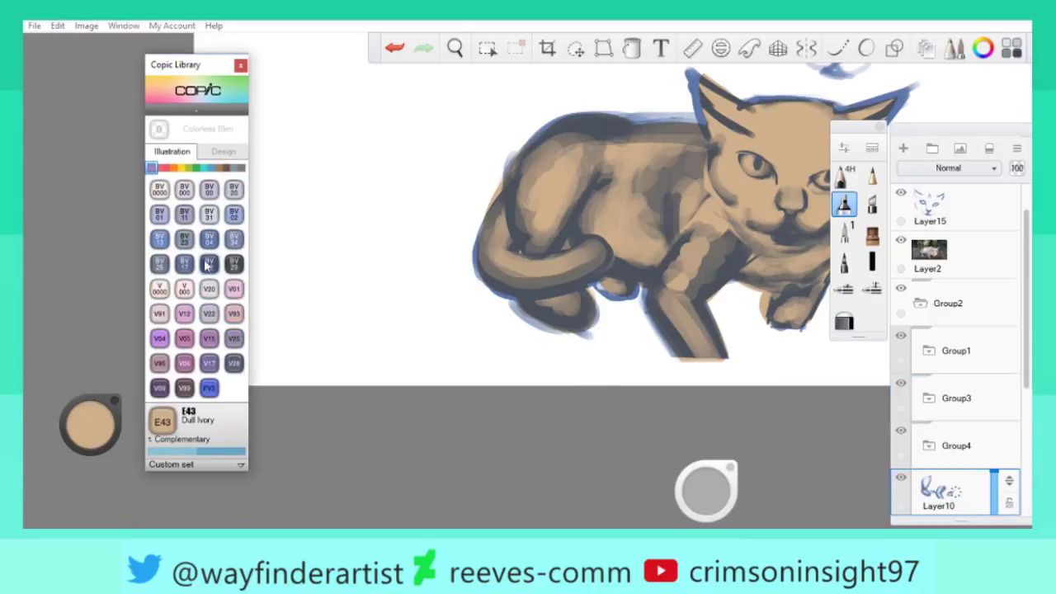
pyautogui.click(209, 239)
pyautogui.moveTo(608, 354)
pyautogui.mouseDown()
pyautogui.moveTo(544, 305)
pyautogui.moveTo(582, 334)
pyautogui.moveTo(569, 325)
pyautogui.mouseUp()
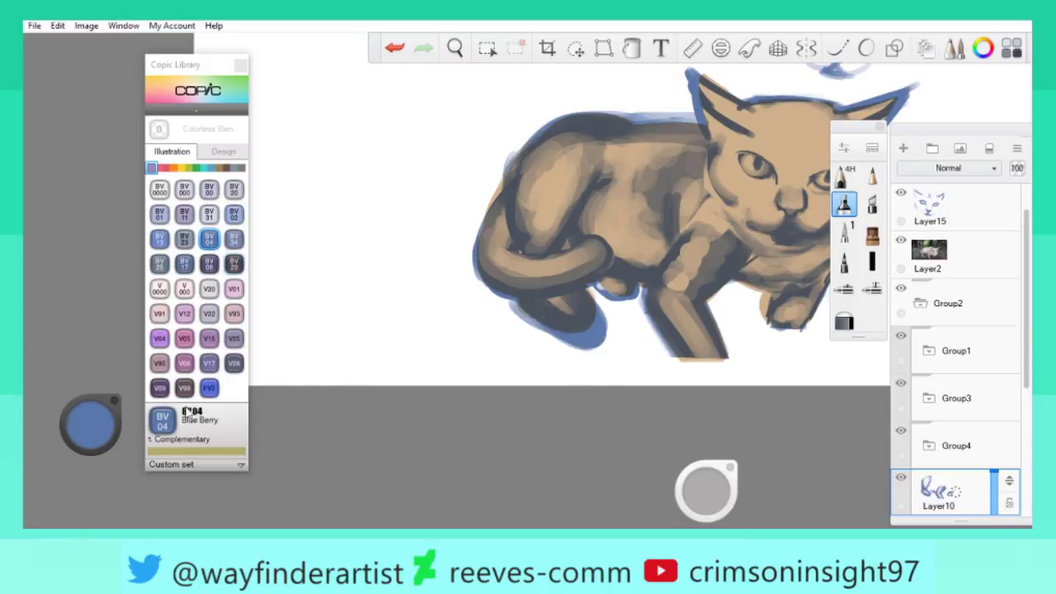
# Erase part of the shading inside the hind paw on Layer10 with the transparent colour.
pyautogui.click(46, 484)
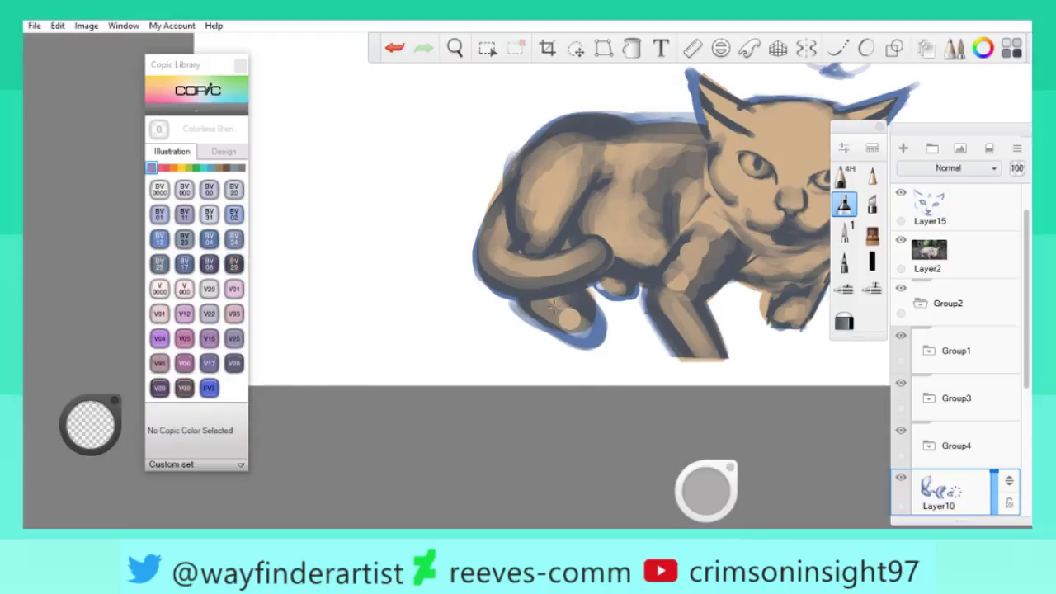
pyautogui.scroll(-5, 578, 296)
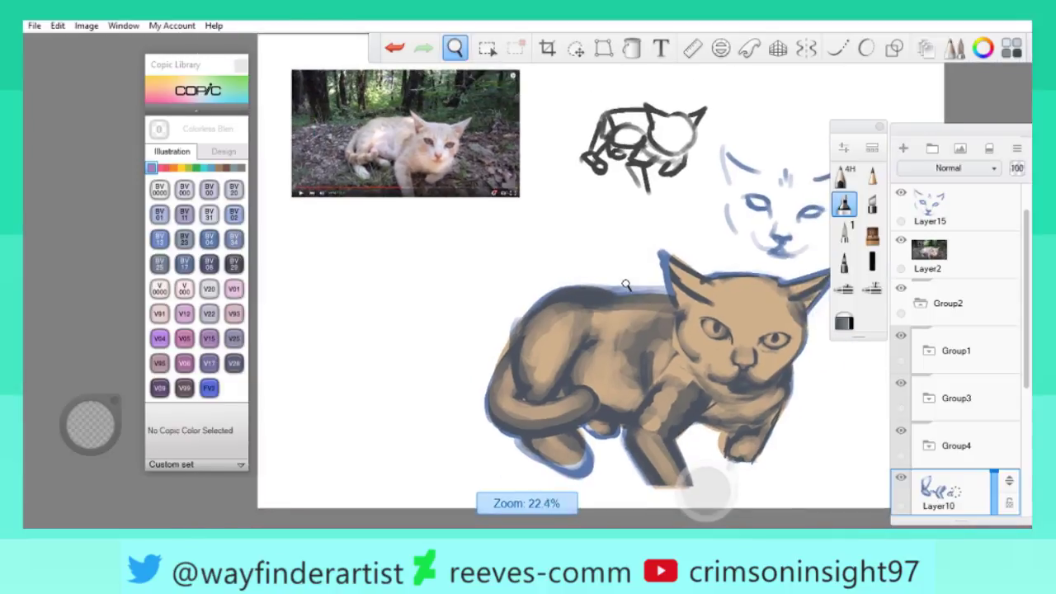
pyautogui.scroll(3, 583, 374)
pyautogui.scroll(-4, 641, 439)
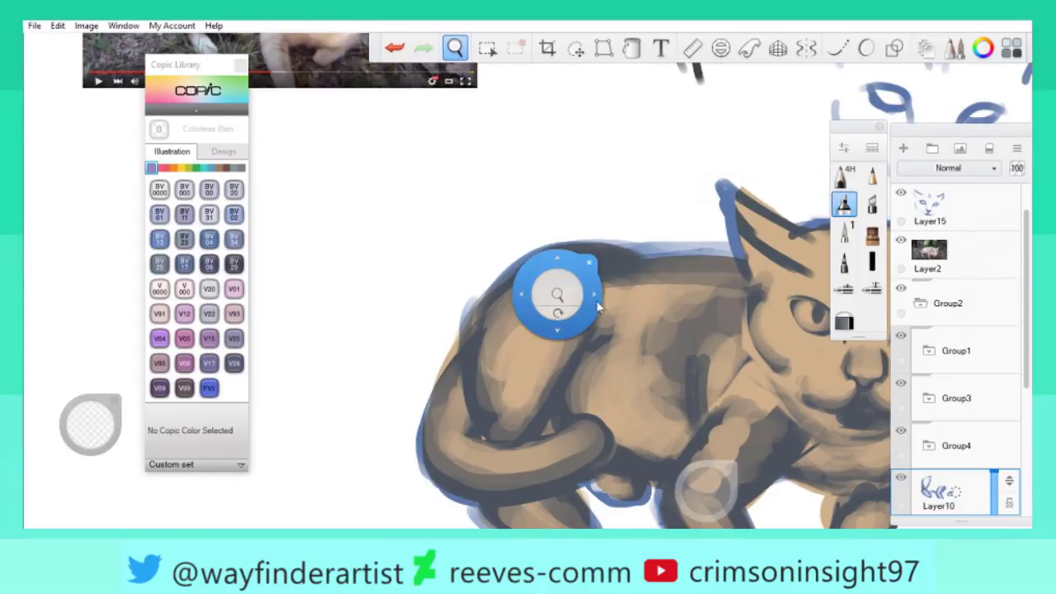
# Collapse Group2 and extend the E43 Dull Ivory base colour under the hind paw's outer edge on Layer19.
pyautogui.click(218, 167)
pyautogui.click(160, 313)
pyautogui.scroll(-1, 594, 410)
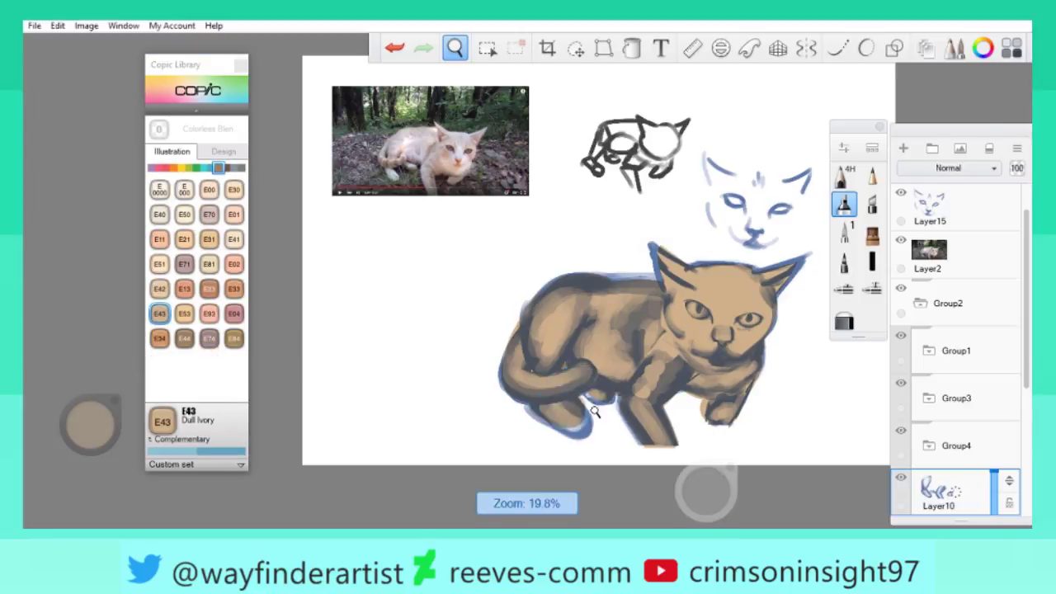
pyautogui.scroll(3, 594, 410)
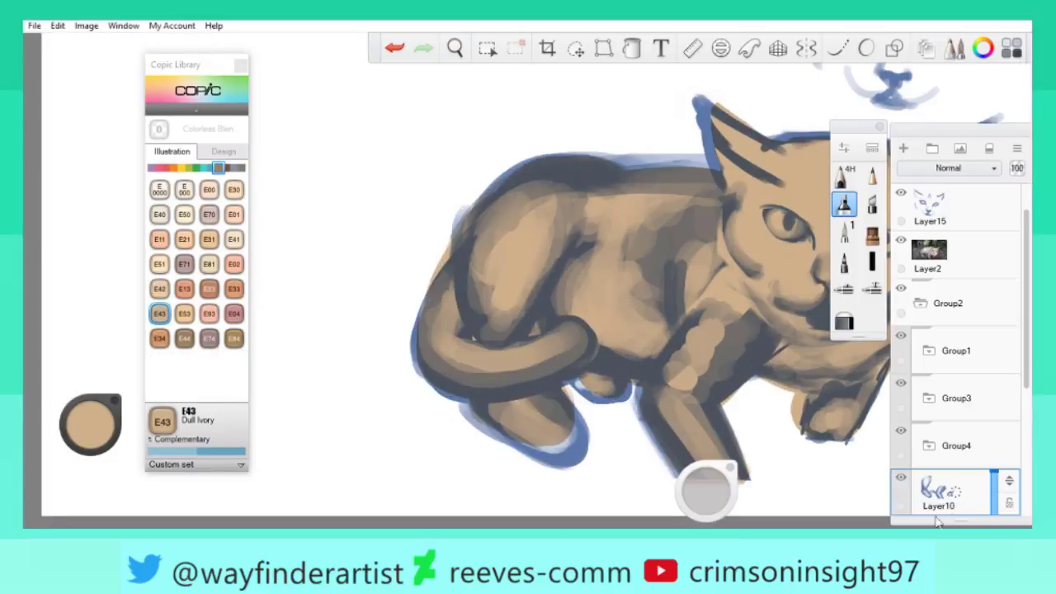
pyautogui.click(918, 314)
pyautogui.click(947, 367)
pyautogui.moveTo(511, 428); pyautogui.dragTo(555, 441)
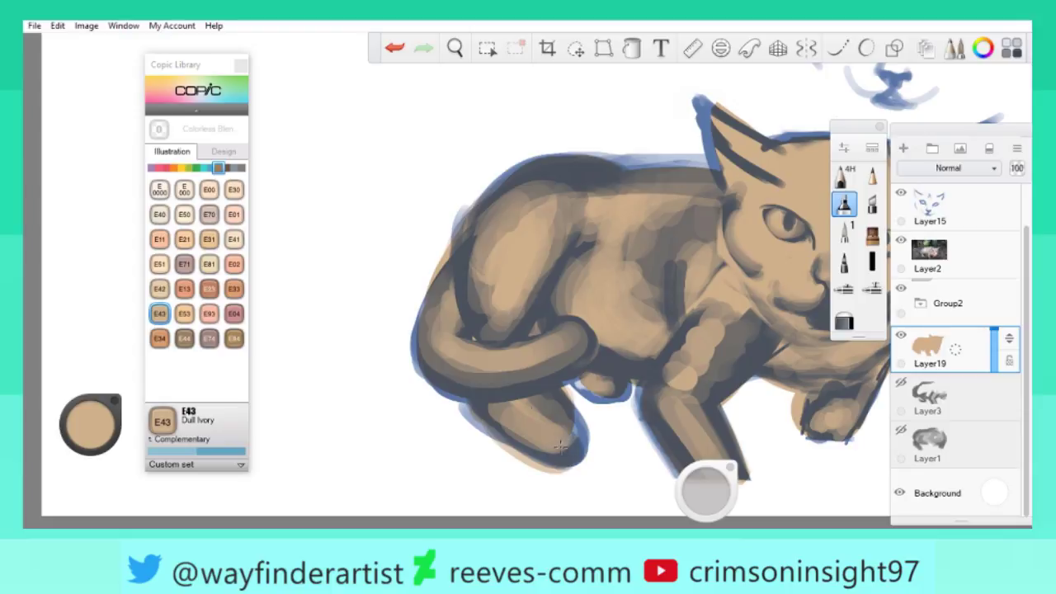
pyautogui.scroll(-3, 561, 303)
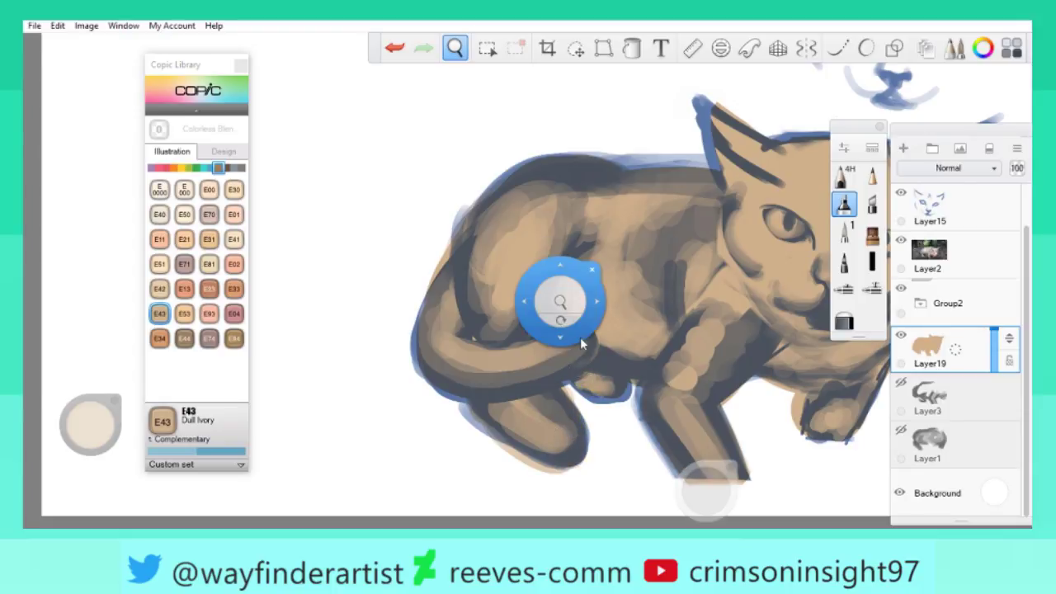
pyautogui.scroll(-3, 561, 304)
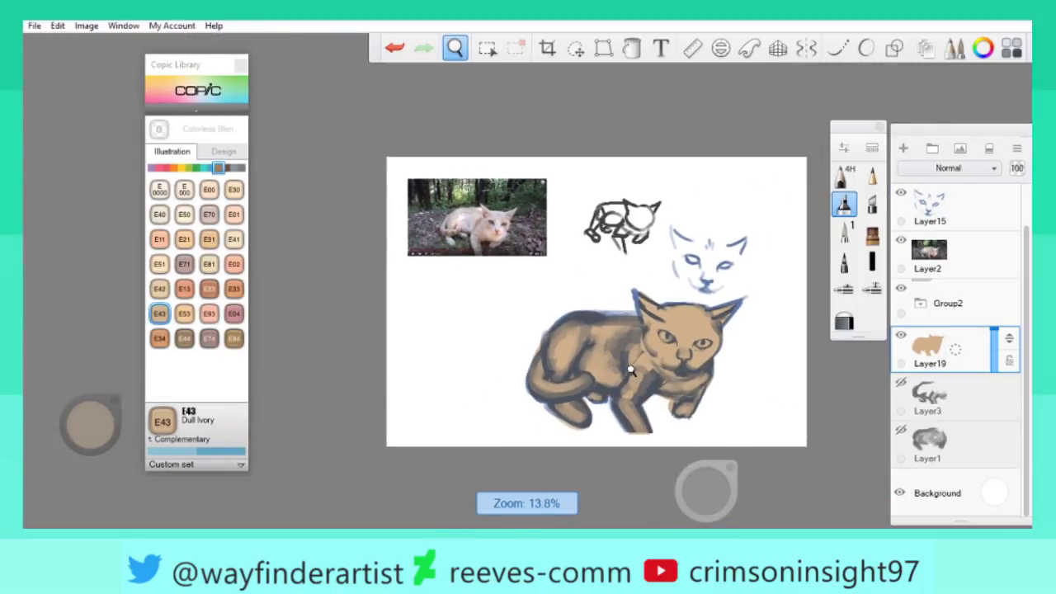
pyautogui.moveTo(742, 445); pyautogui.dragTo(730, 388)
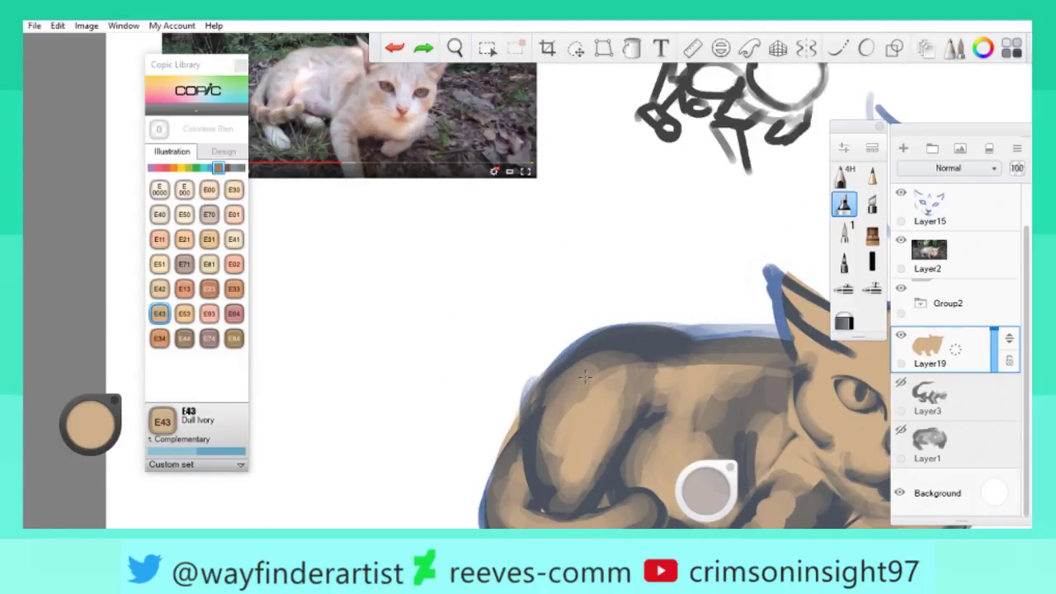
pyautogui.press('space')
pyautogui.moveTo(596, 299); pyautogui.dragTo(595, 277)
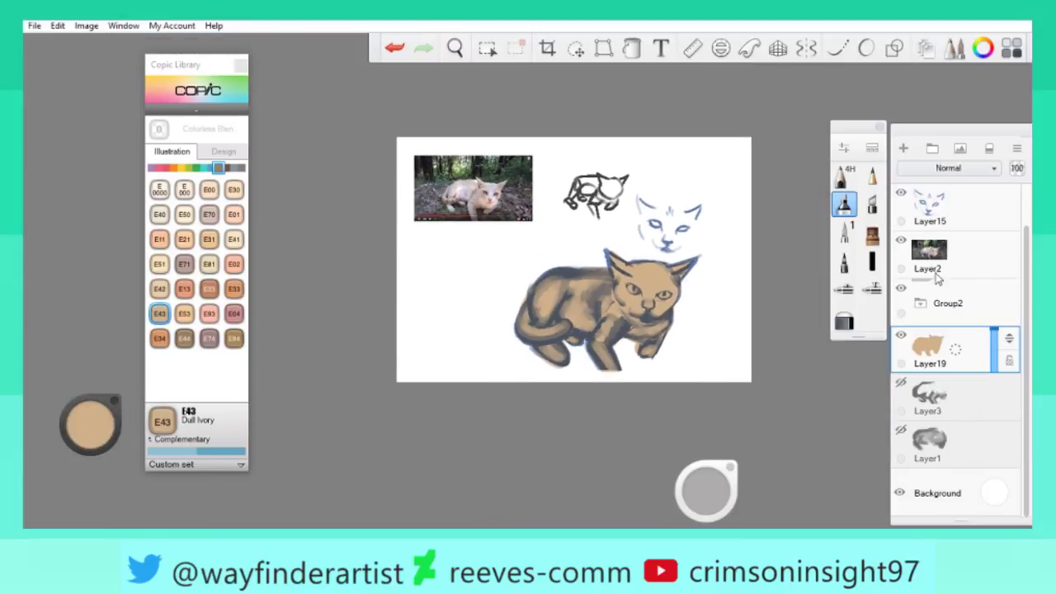
# Delete the blue face sketch on Layer15 and the black gesture sketch on Layer7, keeping the reference photo visible.
pyautogui.click(930, 212)
pyautogui.click(1012, 263)
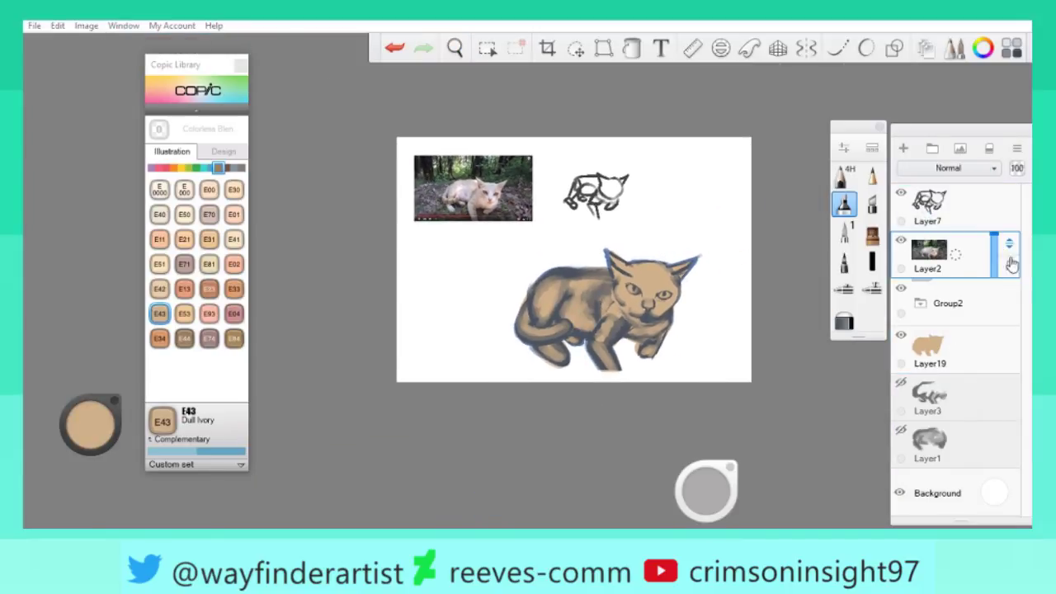
pyautogui.click(949, 221)
pyautogui.click(936, 266)
pyautogui.click(900, 193)
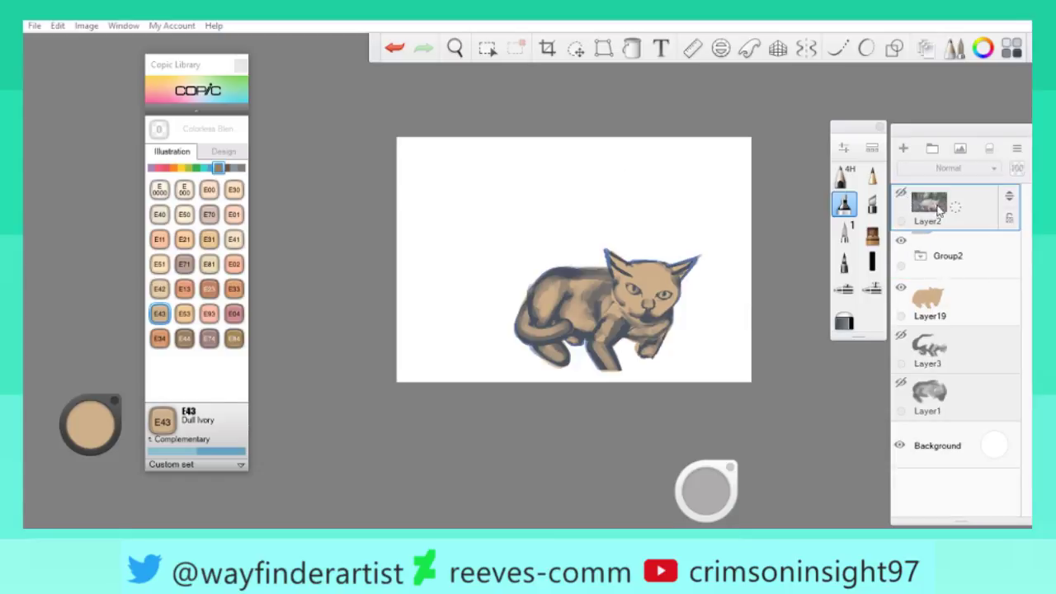
pyautogui.click(900, 195)
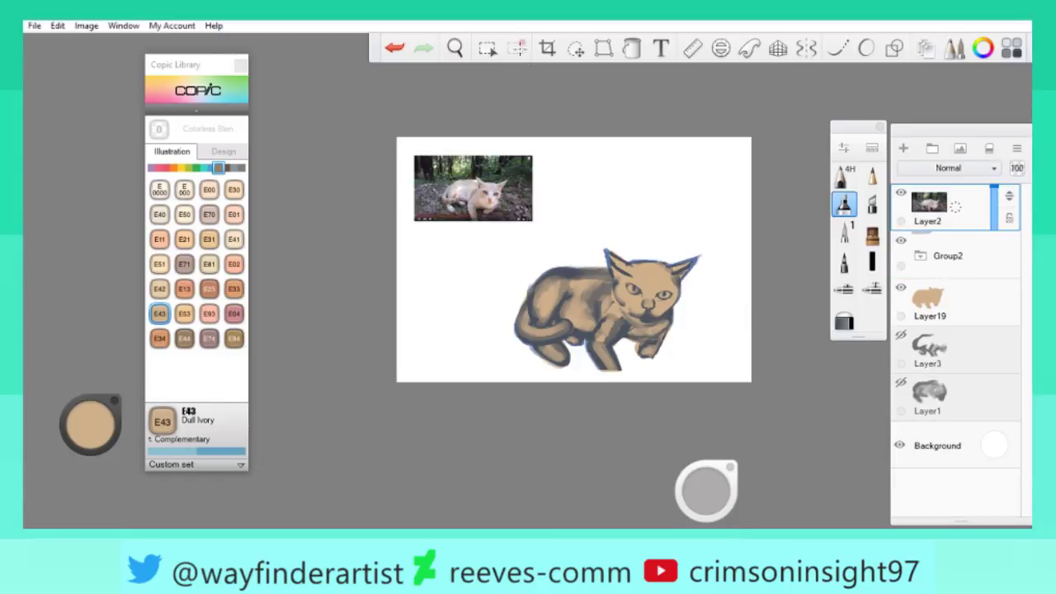
# Move the reference photo on Layer2 to just above the cat's head.
pyautogui.click(575, 48)
pyautogui.moveTo(494, 219); pyautogui.dragTo(657, 255)
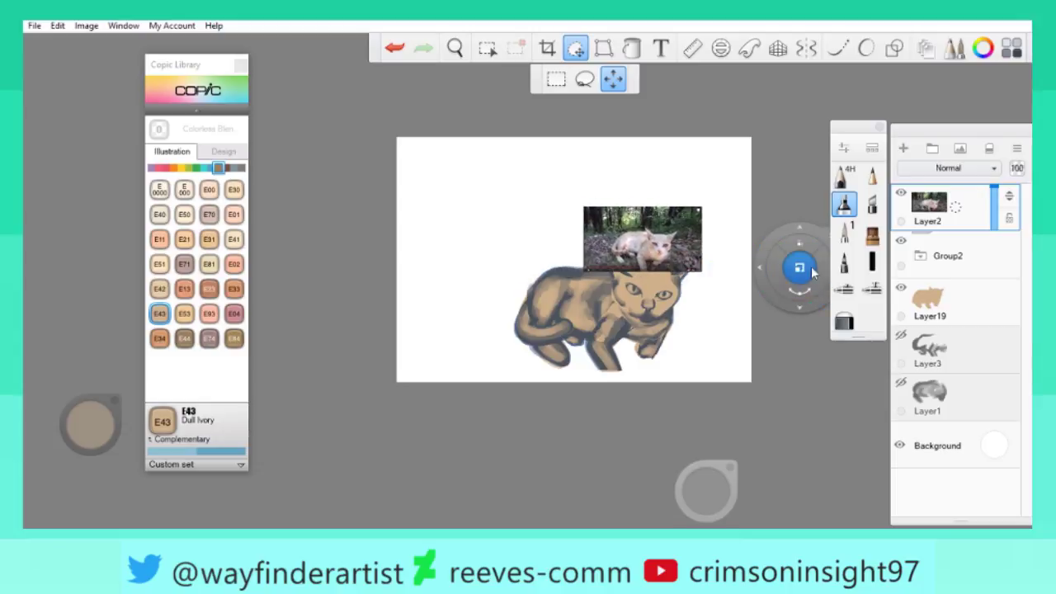
pyautogui.click(773, 262)
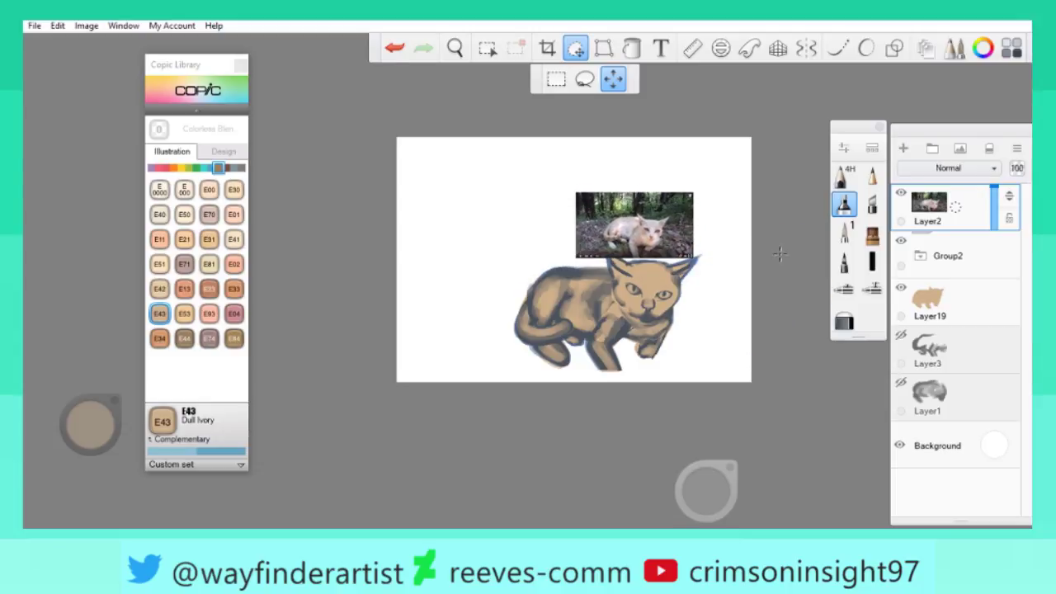
# Crop the canvas more tightly around the cat and the reference photo.
pyautogui.click(545, 49)
pyautogui.moveTo(441, 161)
pyautogui.mouseDown()
pyautogui.moveTo(749, 354)
pyautogui.moveTo(749, 373)
pyautogui.moveTo(753, 345)
pyautogui.mouseUp()
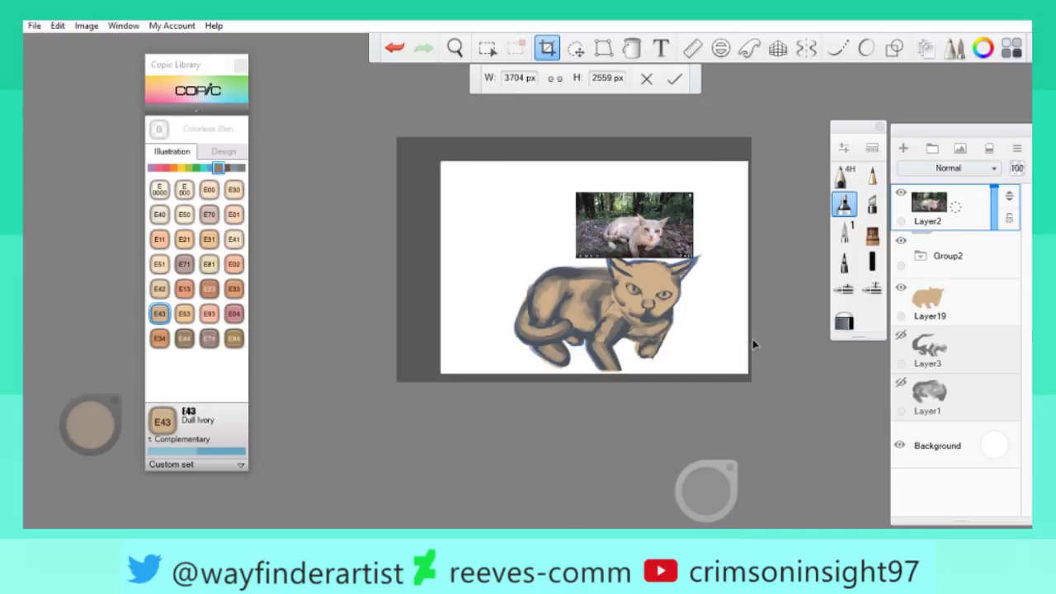
pyautogui.moveTo(667, 163); pyautogui.dragTo(667, 185)
pyautogui.click(674, 77)
pyautogui.moveTo(565, 275); pyautogui.dragTo(611, 325)
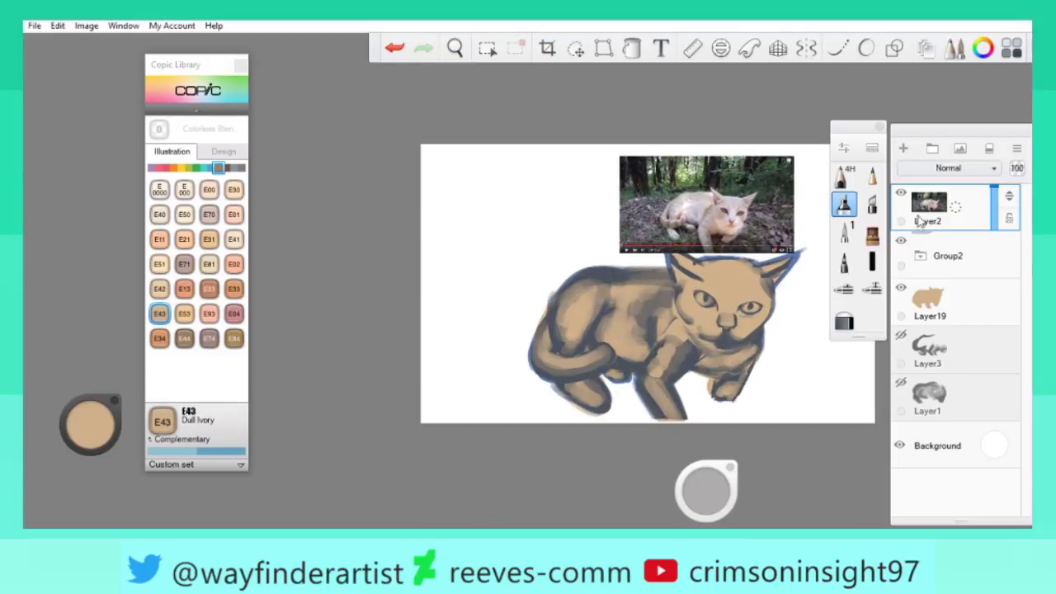
# Hide the reference photo on Layer2 and add a new layer directly below Layer19 for the background.
pyautogui.click(900, 193)
pyautogui.scroll(2, 679, 353)
pyautogui.click(976, 356)
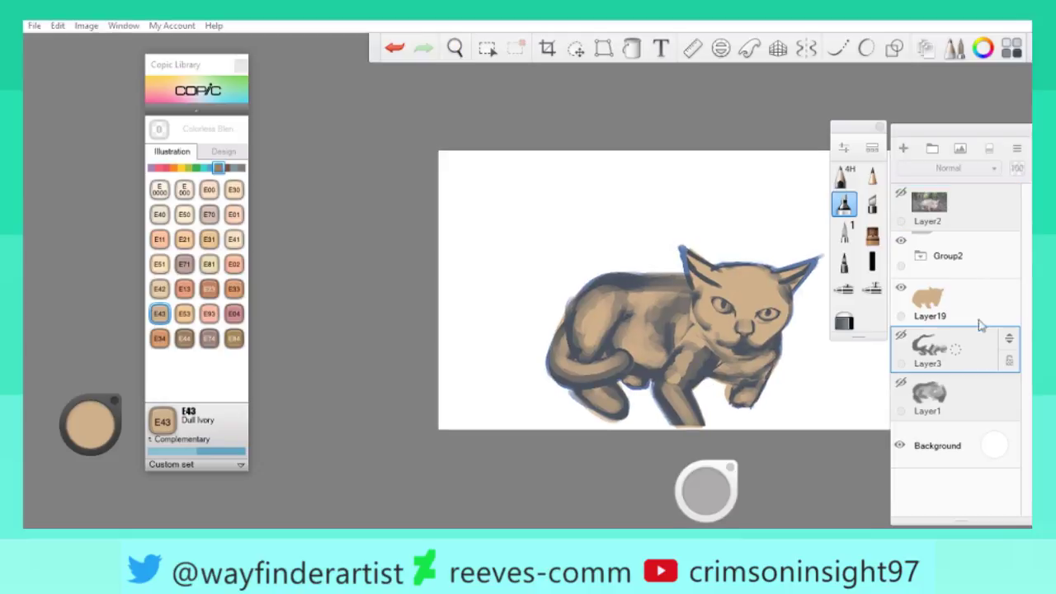
pyautogui.click(927, 148)
pyautogui.press('space')
pyautogui.moveTo(537, 285); pyautogui.dragTo(475, 283)
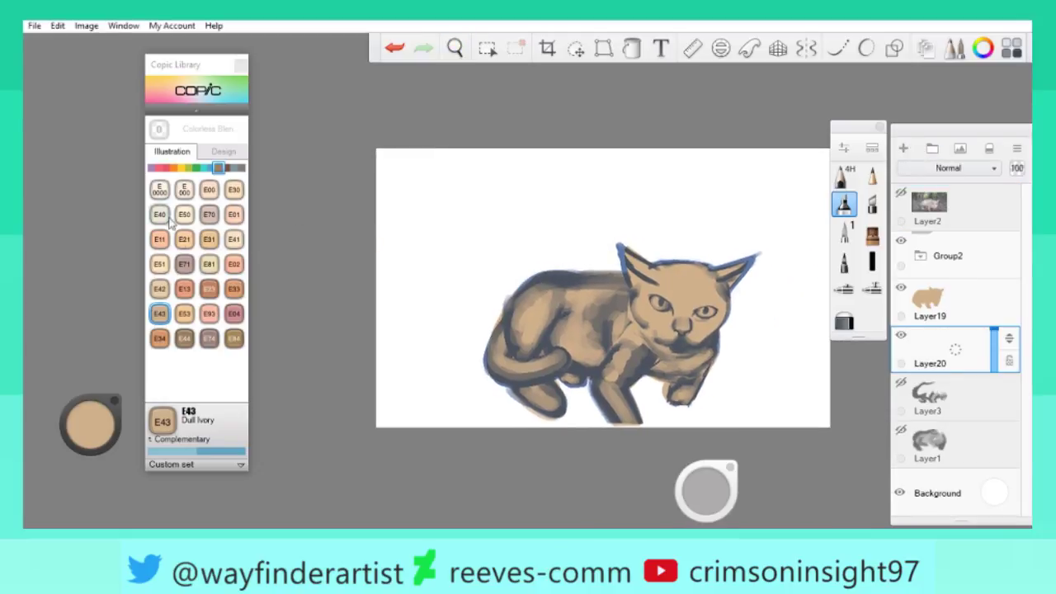
# Paint a broad patch of ground in E44 Clay behind the cat on the new background layer.
pyautogui.click(185, 338)
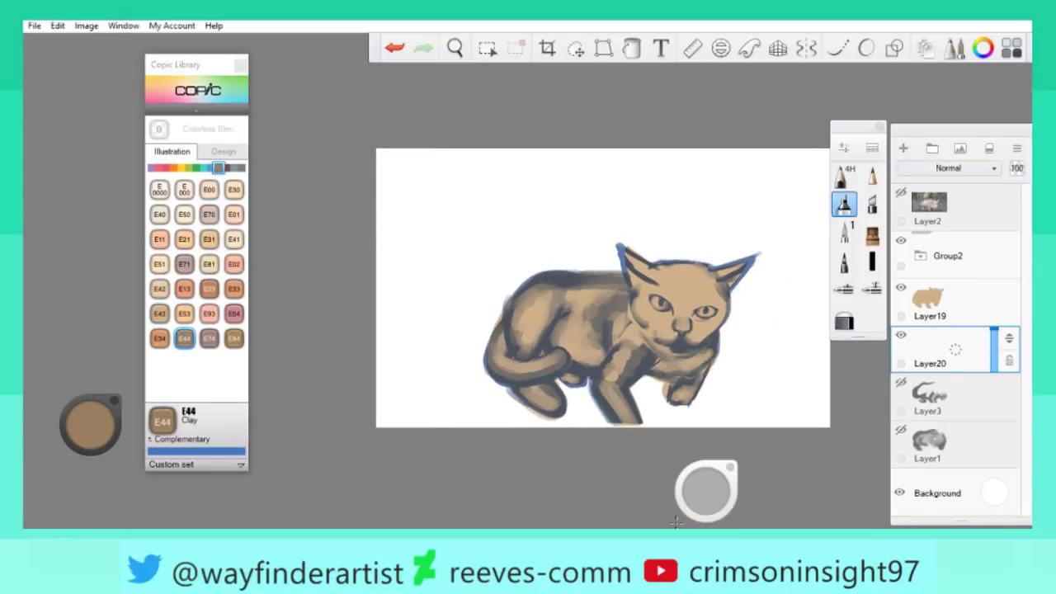
pyautogui.moveTo(707, 490); pyautogui.dragTo(709, 490)
pyautogui.moveTo(490, 405)
pyautogui.mouseDown()
pyautogui.moveTo(412, 338)
pyautogui.moveTo(444, 387)
pyautogui.mouseUp()
pyautogui.moveTo(693, 396)
pyautogui.mouseDown()
pyautogui.moveTo(820, 346)
pyautogui.moveTo(726, 313)
pyautogui.mouseUp()
pyautogui.moveTo(512, 297); pyautogui.dragTo(396, 305)
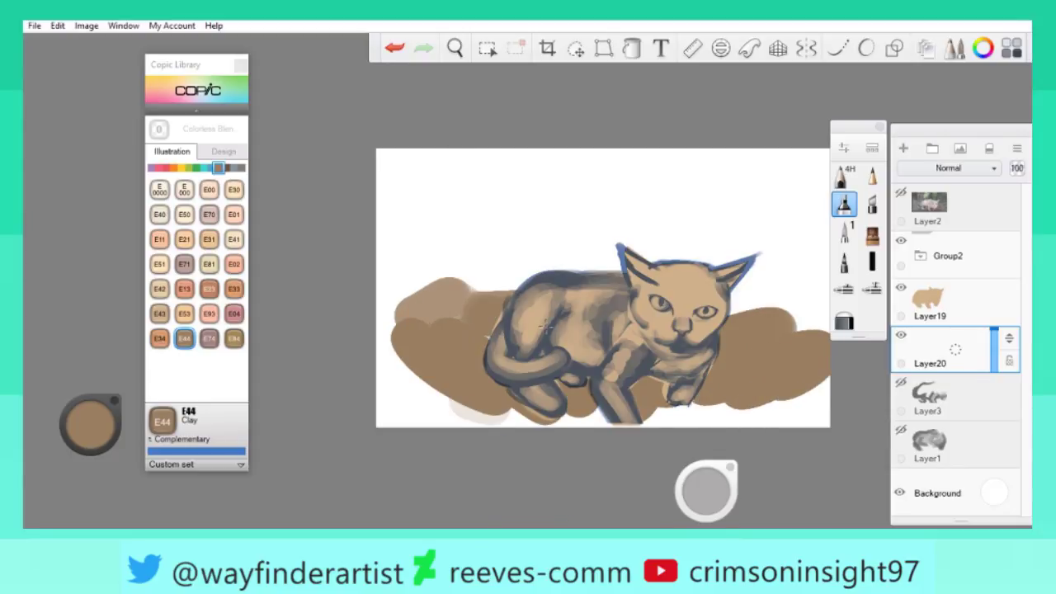
pyautogui.moveTo(742, 305); pyautogui.dragTo(821, 297)
pyautogui.click(900, 193)
pyautogui.hotkey('ctrl', 'z')
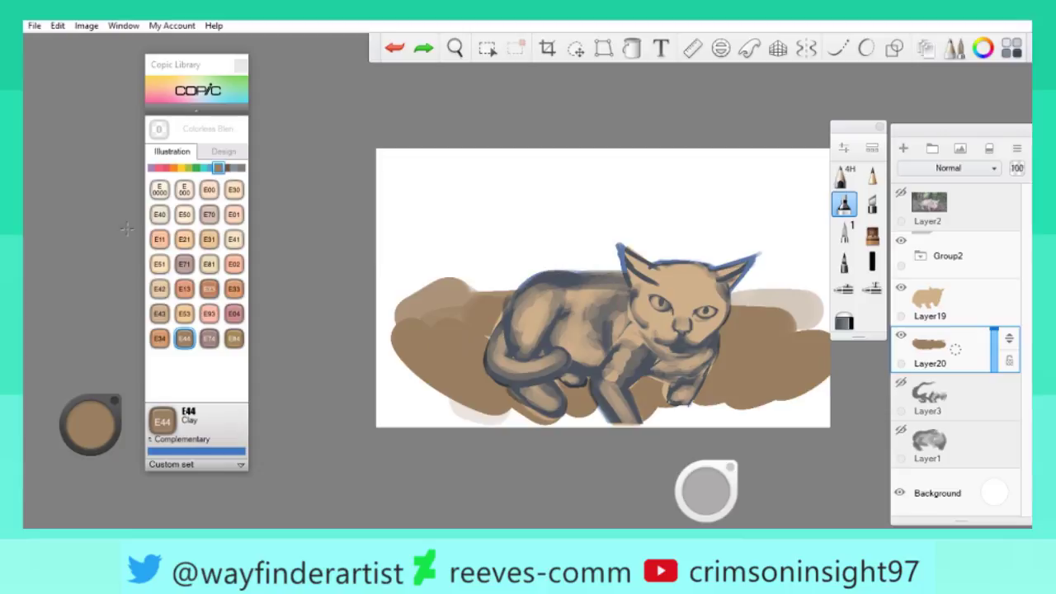
# Fill the area above the cat with a large soft patch of YG0000 Lily White.
pyautogui.click(190, 168)
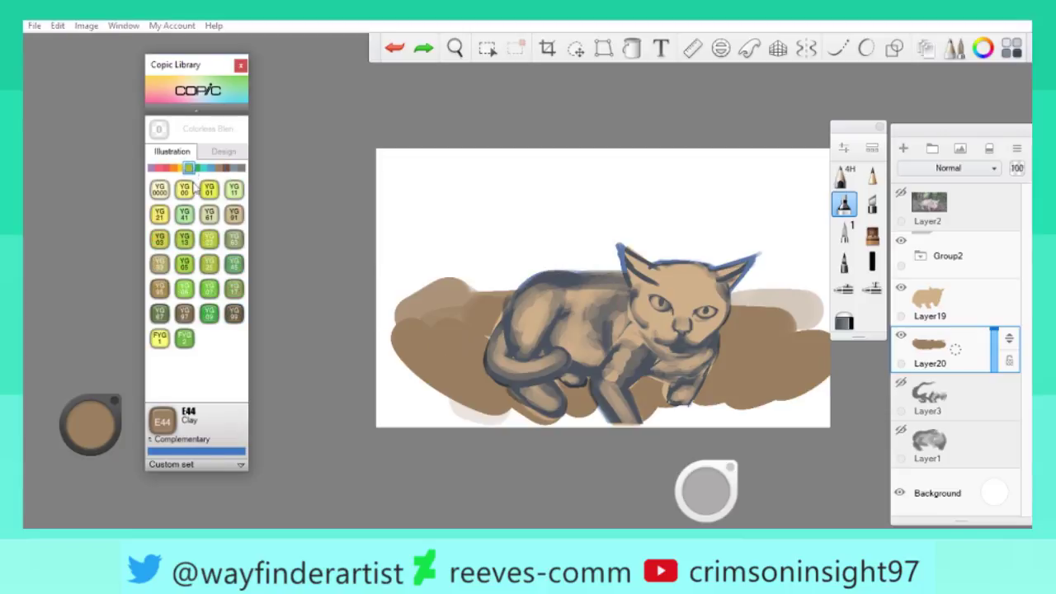
pyautogui.click(159, 189)
pyautogui.moveTo(552, 231); pyautogui.dragTo(542, 225)
pyautogui.moveTo(726, 165)
pyautogui.mouseDown()
pyautogui.moveTo(775, 198)
pyautogui.moveTo(470, 231)
pyautogui.moveTo(594, 190)
pyautogui.mouseUp()
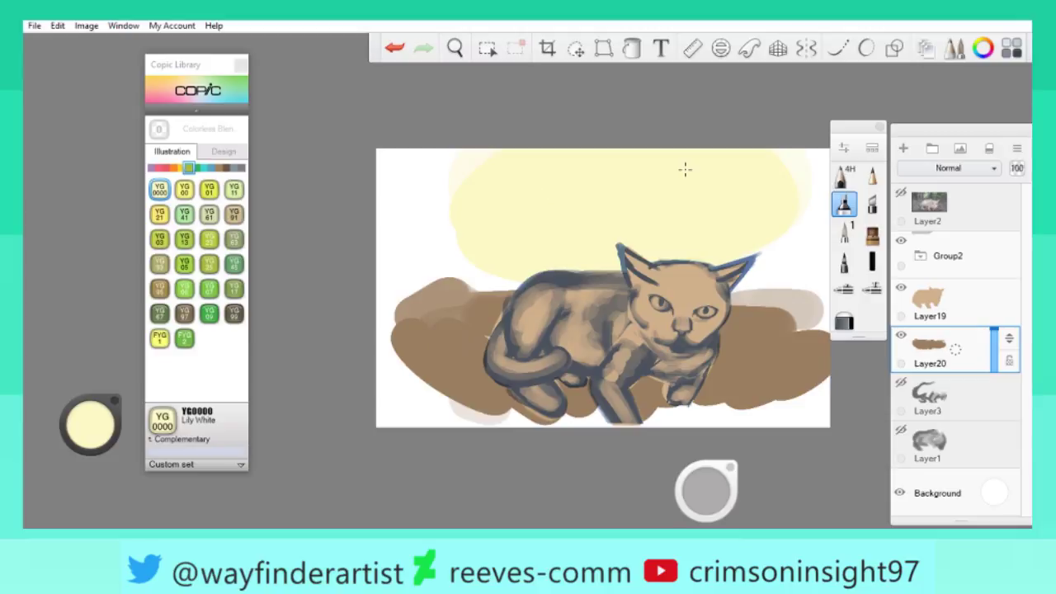
# Brush loose curved YG41 Pale Cobalt Green strokes over the pale yellow background behind the cat.
pyautogui.click(184, 214)
pyautogui.click(902, 193)
pyautogui.hotkey('ctrl', 'z')
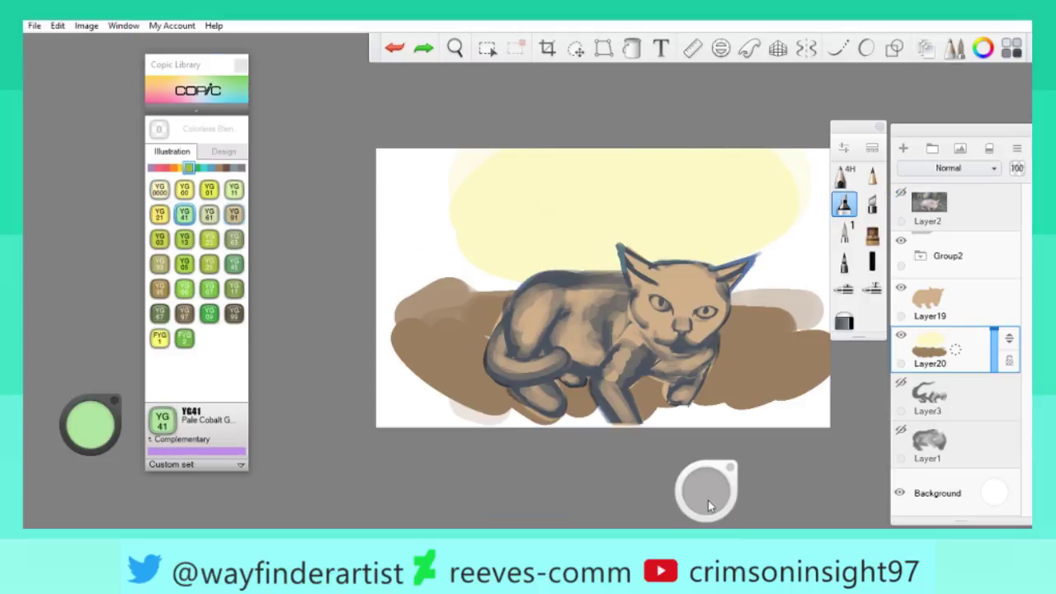
pyautogui.moveTo(557, 225)
pyautogui.mouseDown()
pyautogui.moveTo(550, 169)
pyautogui.moveTo(615, 233)
pyautogui.moveTo(477, 228)
pyautogui.moveTo(633, 244)
pyautogui.moveTo(614, 227)
pyautogui.moveTo(661, 255)
pyautogui.mouseUp()
pyautogui.moveTo(779, 152)
pyautogui.mouseDown()
pyautogui.moveTo(724, 248)
pyautogui.moveTo(678, 254)
pyautogui.mouseUp()
pyautogui.moveTo(441, 227); pyautogui.dragTo(514, 252)
pyautogui.moveTo(449, 169); pyautogui.dragTo(494, 243)
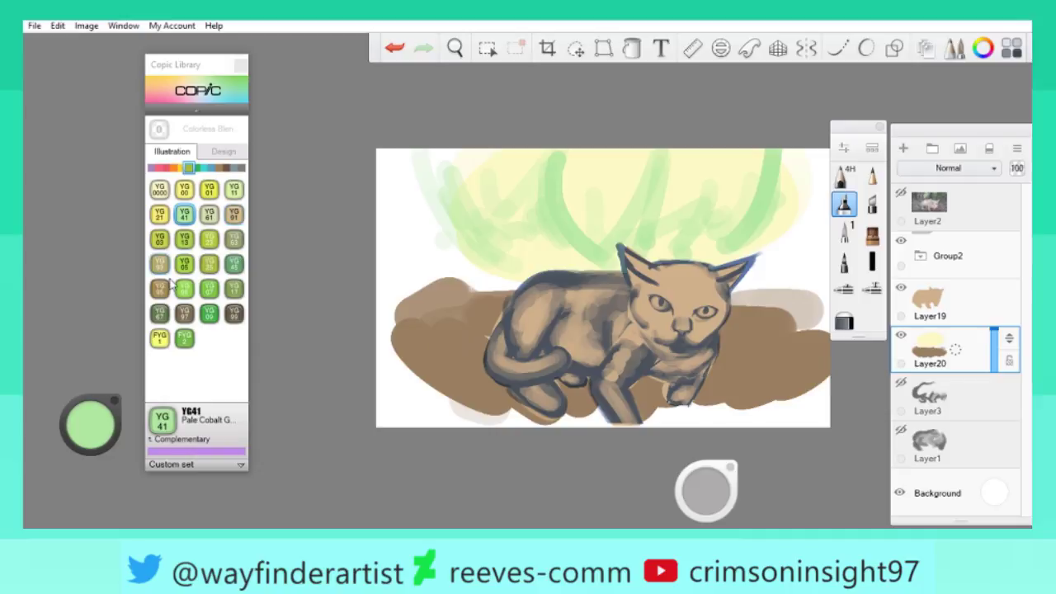
# Paint bushes in YG67 Moss along the horizon behind the cat's back and head, using the reference photo.
pyautogui.click(159, 313)
pyautogui.click(901, 194)
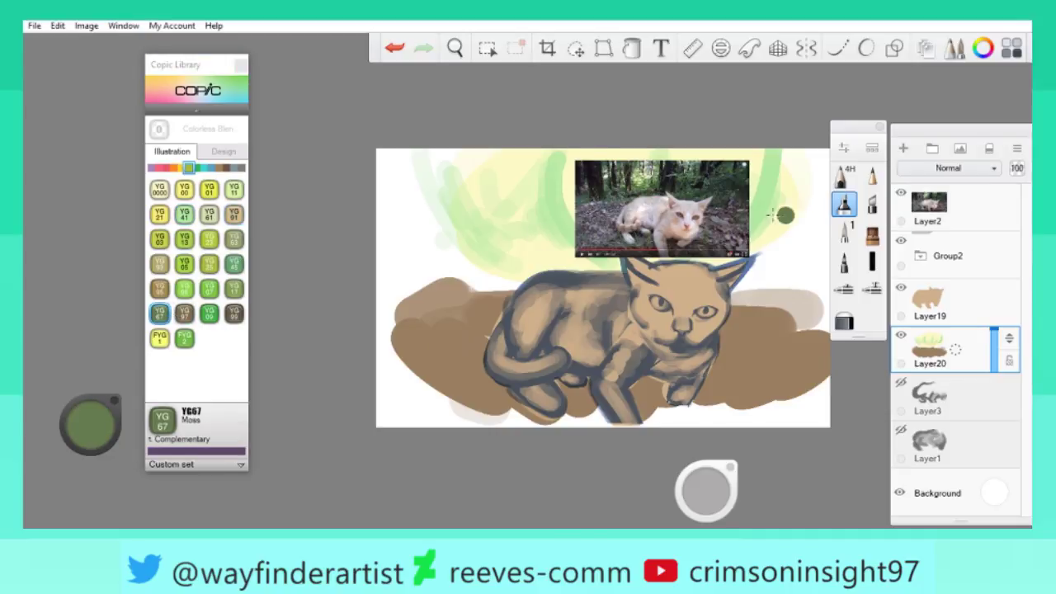
pyautogui.hotkey('ctrl', 'z')
pyautogui.moveTo(634, 273)
pyautogui.mouseDown()
pyautogui.moveTo(689, 227)
pyautogui.moveTo(622, 232)
pyautogui.mouseUp()
pyautogui.moveTo(713, 213); pyautogui.dragTo(727, 259)
pyautogui.moveTo(482, 221)
pyautogui.mouseDown()
pyautogui.moveTo(527, 248)
pyautogui.moveTo(582, 252)
pyautogui.moveTo(544, 239)
pyautogui.moveTo(572, 265)
pyautogui.moveTo(459, 243)
pyautogui.moveTo(467, 215)
pyautogui.moveTo(462, 247)
pyautogui.moveTo(480, 233)
pyautogui.moveTo(437, 189)
pyautogui.moveTo(511, 279)
pyautogui.mouseUp()
pyautogui.click(900, 192)
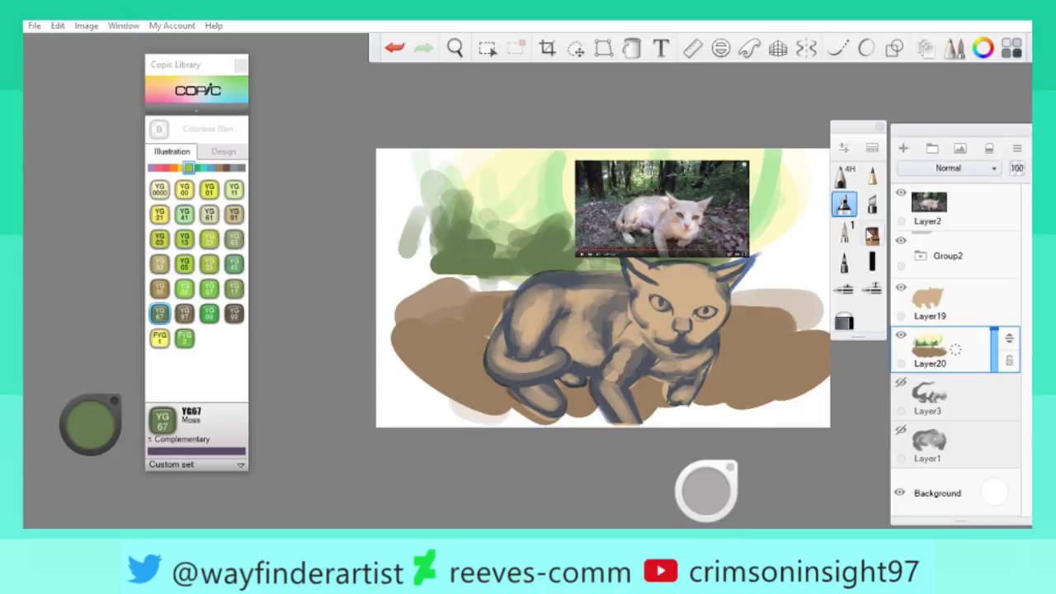
# Hide the reference photo and paint dark tree trunks in YG99 Marine Green in the background on the cat's tail side.
pyautogui.hotkey('ctrl', 'z')
pyautogui.click(234, 314)
pyautogui.moveTo(448, 177)
pyautogui.mouseDown()
pyautogui.moveTo(462, 277)
pyautogui.moveTo(425, 157)
pyautogui.moveTo(462, 260)
pyautogui.mouseUp()
pyautogui.moveTo(414, 193)
pyautogui.mouseDown()
pyautogui.moveTo(410, 134)
pyautogui.moveTo(403, 155)
pyautogui.moveTo(382, 165)
pyautogui.moveTo(392, 177)
pyautogui.mouseUp()
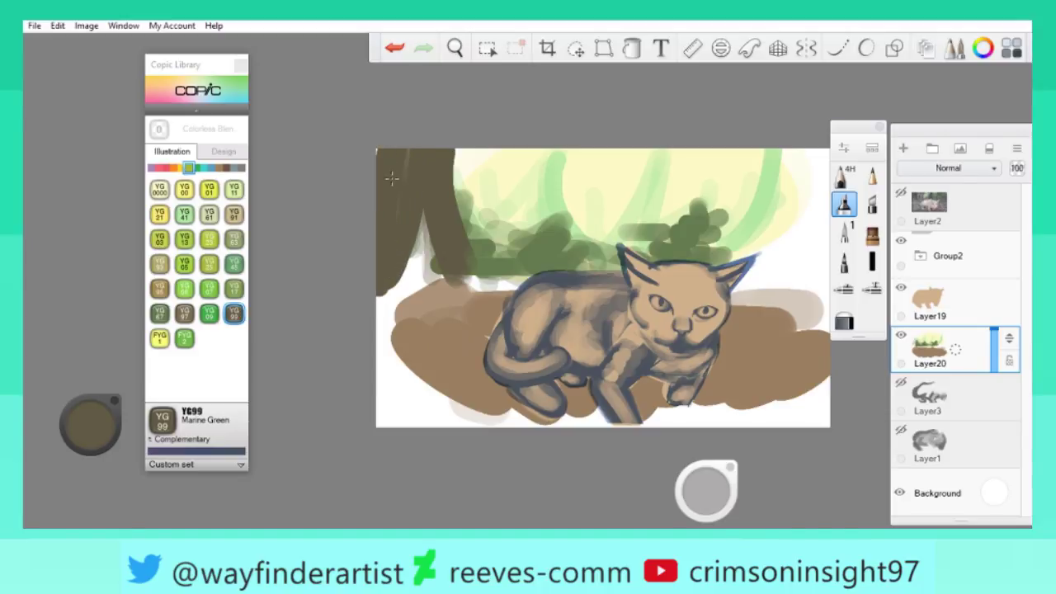
# Paint two slimmer tree trunks in YG99 Marine Green behind the cat's back.
pyautogui.click(901, 193)
pyautogui.hotkey('ctrl', 'z')
pyautogui.moveTo(505, 150); pyautogui.dragTo(524, 247)
pyautogui.moveTo(561, 149); pyautogui.dragTo(563, 270)
pyautogui.hotkey('ctrl', 'z')
pyautogui.hotkey('ctrl', 'z')
pyautogui.moveTo(499, 149)
pyautogui.mouseDown()
pyautogui.moveTo(501, 257)
pyautogui.moveTo(500, 148)
pyautogui.moveTo(519, 276)
pyautogui.mouseUp()
pyautogui.moveTo(513, 169); pyautogui.dragTo(519, 233)
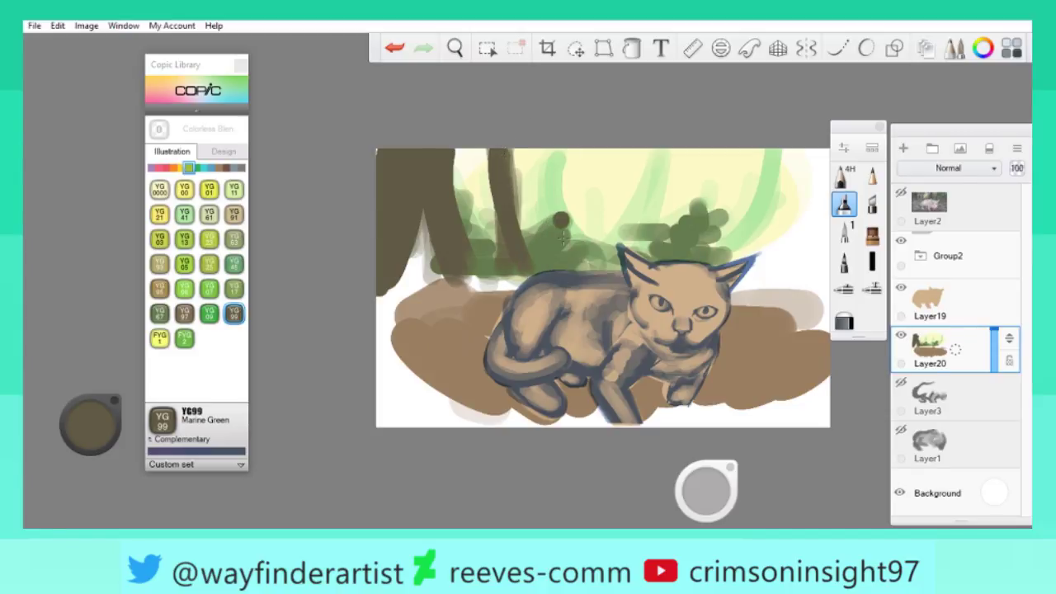
pyautogui.moveTo(551, 160); pyautogui.dragTo(570, 231)
# Paint a leaning trunk above the cat's head and a thick branching trunk beyond its far ear in YG99 Marine Green.
pyautogui.moveTo(657, 241)
pyautogui.mouseDown()
pyautogui.moveTo(666, 151)
pyautogui.moveTo(654, 248)
pyautogui.mouseUp()
pyautogui.moveTo(742, 248); pyautogui.dragTo(791, 153)
pyautogui.moveTo(785, 157); pyautogui.dragTo(767, 272)
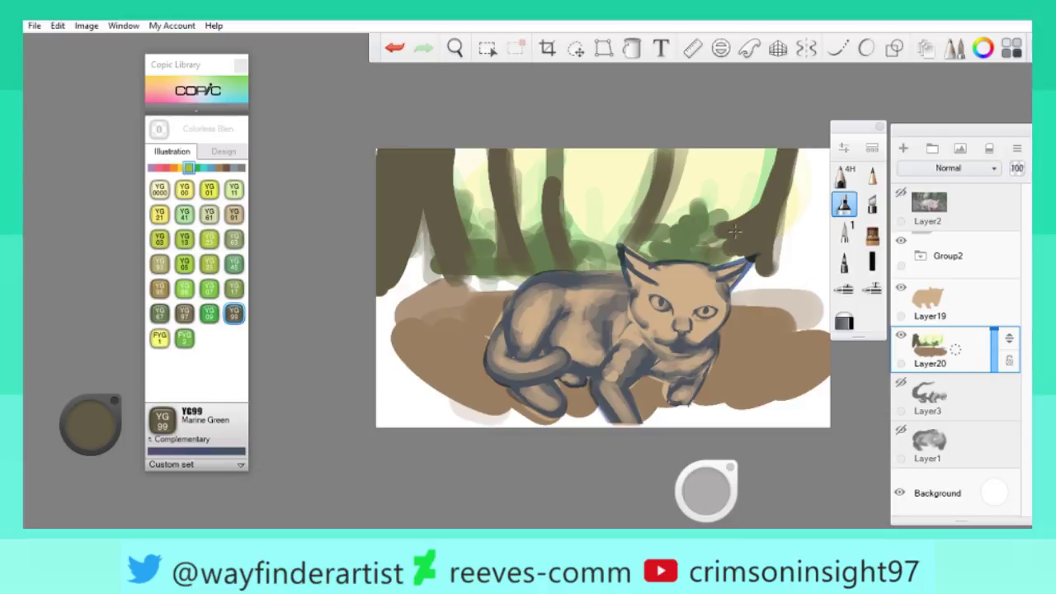
pyautogui.moveTo(734, 231); pyautogui.dragTo(616, 233)
pyautogui.hotkey('ctrl', 'z')
pyautogui.moveTo(706, 491); pyautogui.dragTo(708, 490)
pyautogui.moveTo(656, 285)
pyautogui.mouseDown()
pyautogui.moveTo(670, 206)
pyautogui.moveTo(687, 198)
pyautogui.moveTo(672, 293)
pyautogui.moveTo(686, 249)
pyautogui.mouseUp()
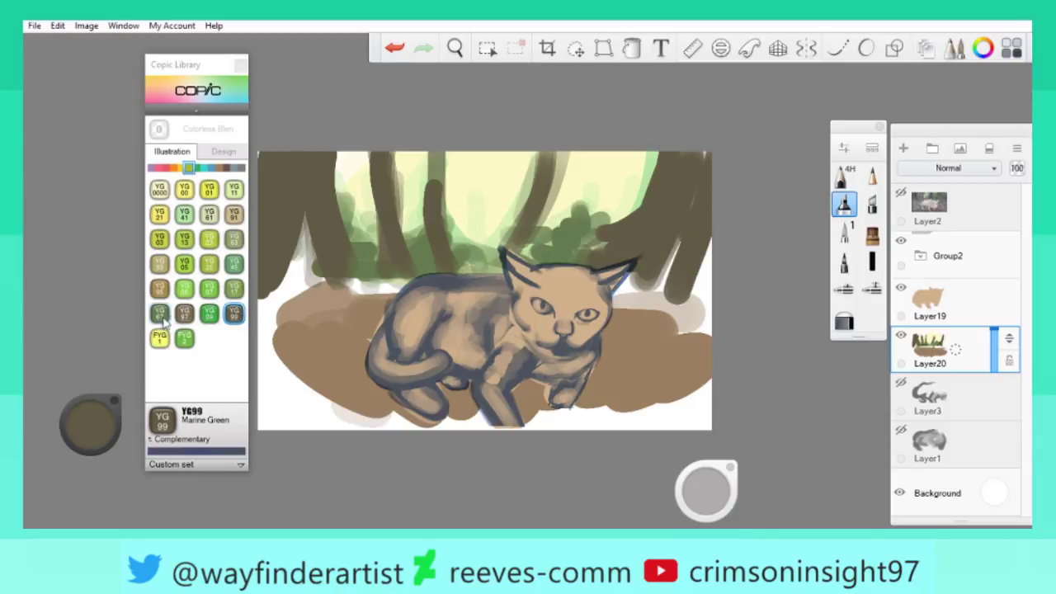
# Paint G28 Ocean Green bushes over the base of the thick trunk beside the cat's head, consulting the reference photo.
pyautogui.click(159, 313)
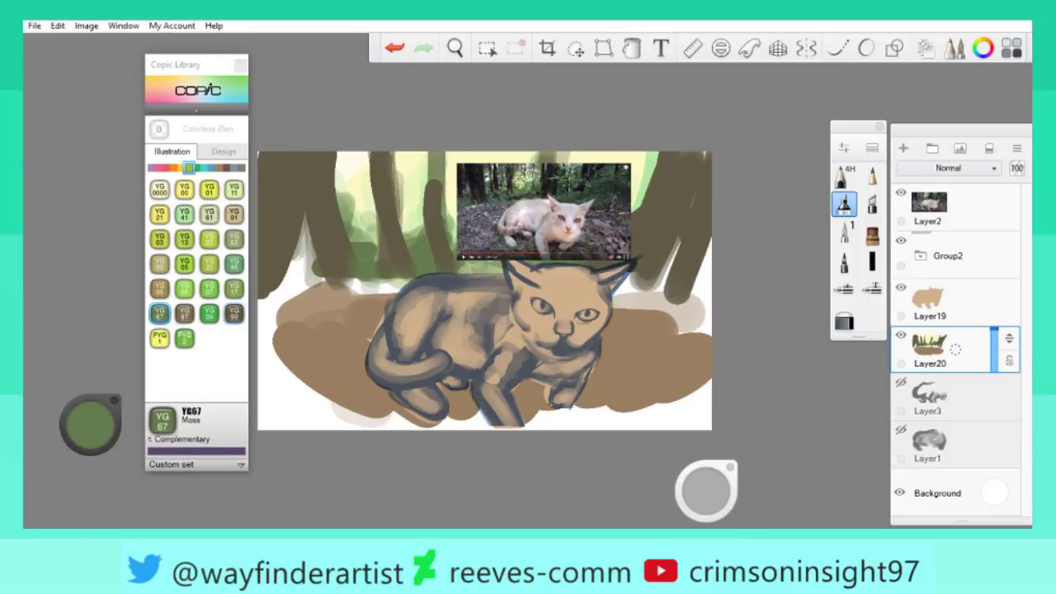
pyautogui.click(196, 168)
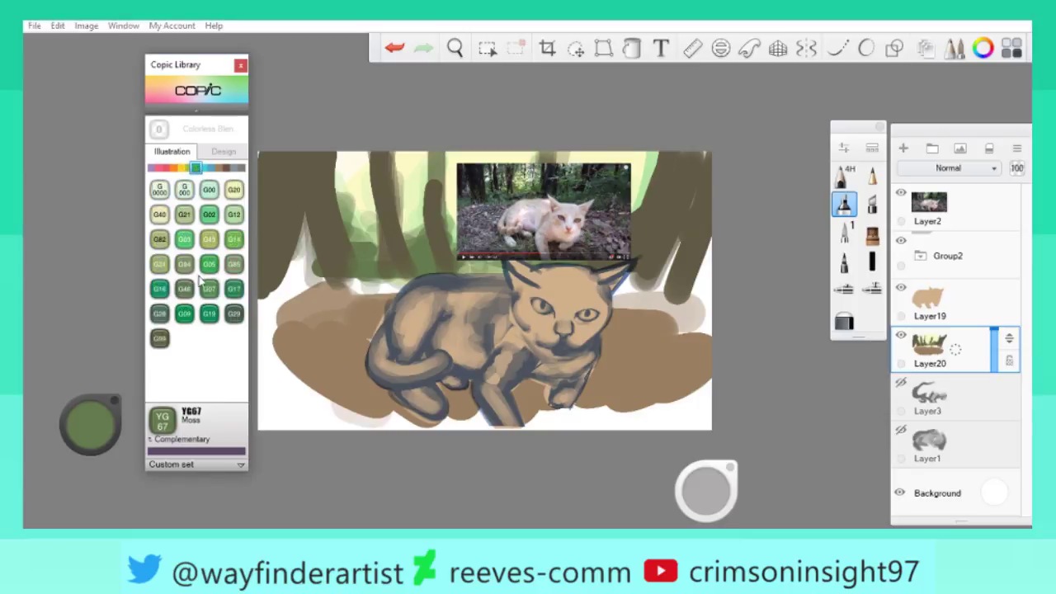
pyautogui.click(160, 314)
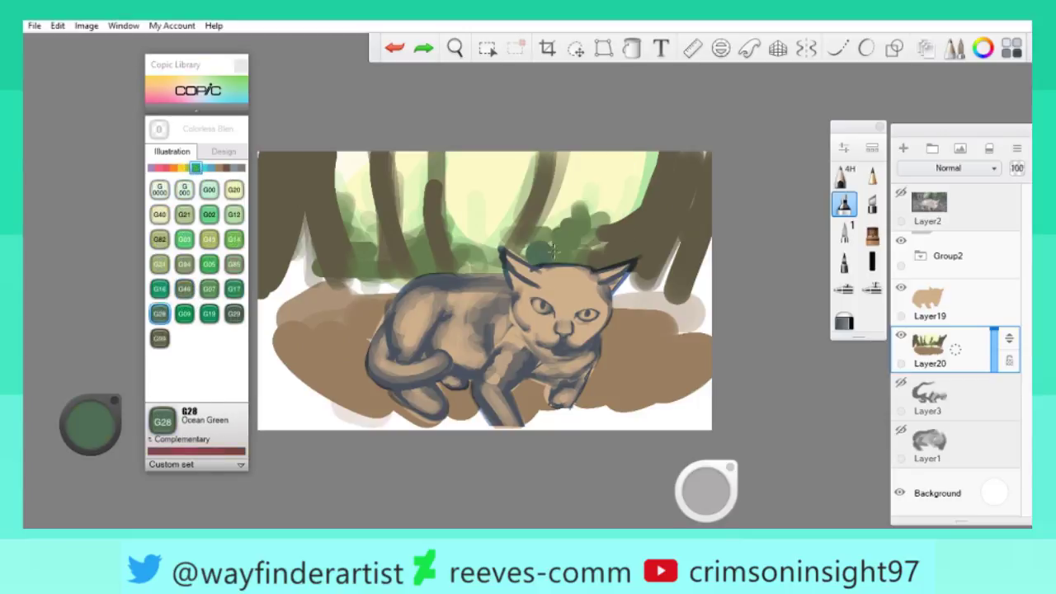
pyautogui.moveTo(685, 253)
pyautogui.mouseDown()
pyautogui.moveTo(719, 239)
pyautogui.moveTo(697, 275)
pyautogui.mouseUp()
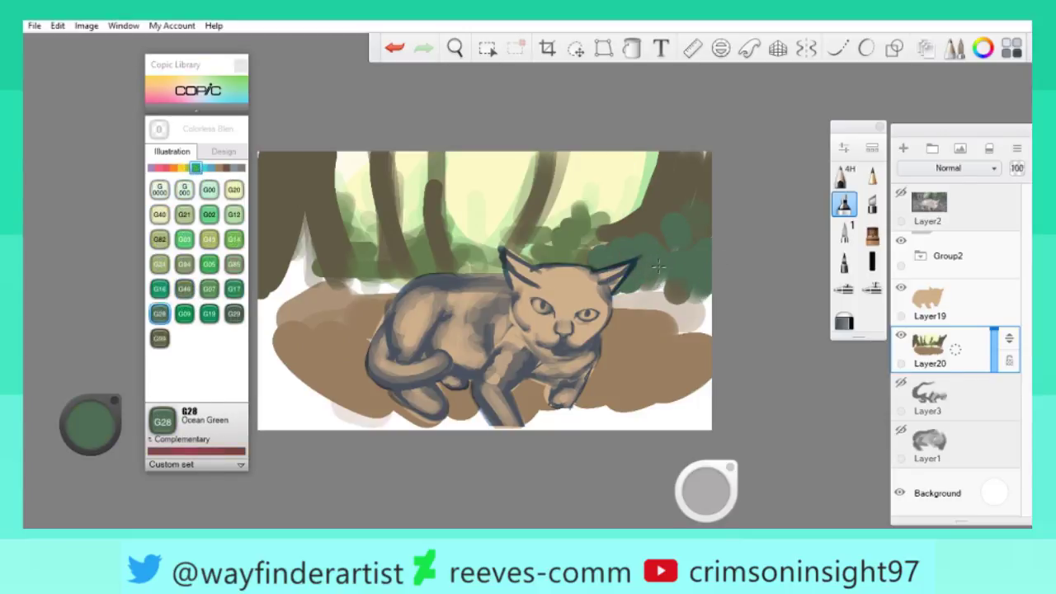
# Extend the G28 Ocean Green bushes along the horizon on the cat's tail side and down to the ground on its head side.
pyautogui.moveTo(485, 289); pyautogui.dragTo(663, 298)
pyautogui.moveTo(454, 305)
pyautogui.mouseDown()
pyautogui.moveTo(495, 227)
pyautogui.moveTo(536, 284)
pyautogui.mouseUp()
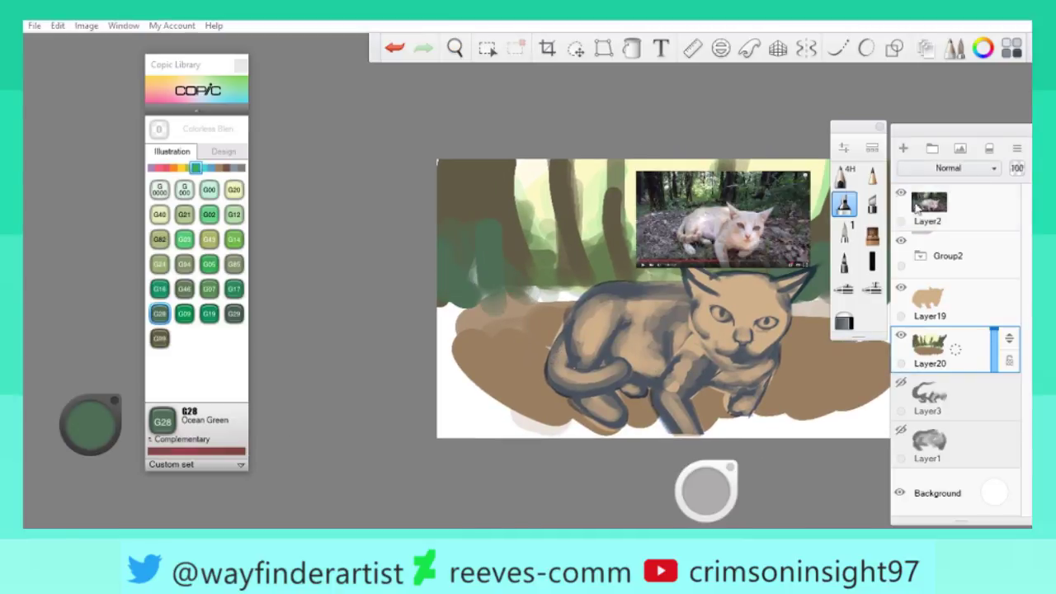
pyautogui.hotkey('ctrl', 'z')
pyautogui.moveTo(486, 305)
pyautogui.mouseDown()
pyautogui.moveTo(522, 273)
pyautogui.moveTo(551, 296)
pyautogui.moveTo(644, 265)
pyautogui.mouseUp()
pyautogui.moveTo(446, 310)
pyautogui.mouseDown()
pyautogui.moveTo(429, 330)
pyautogui.moveTo(583, 300)
pyautogui.mouseUp()
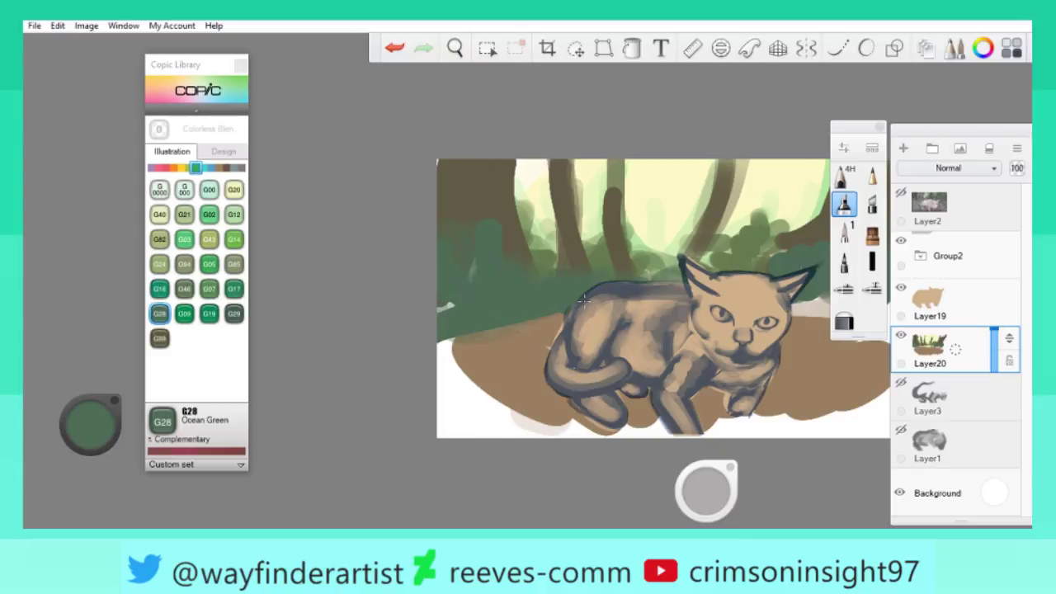
pyautogui.hotkey('ctrl', 'z')
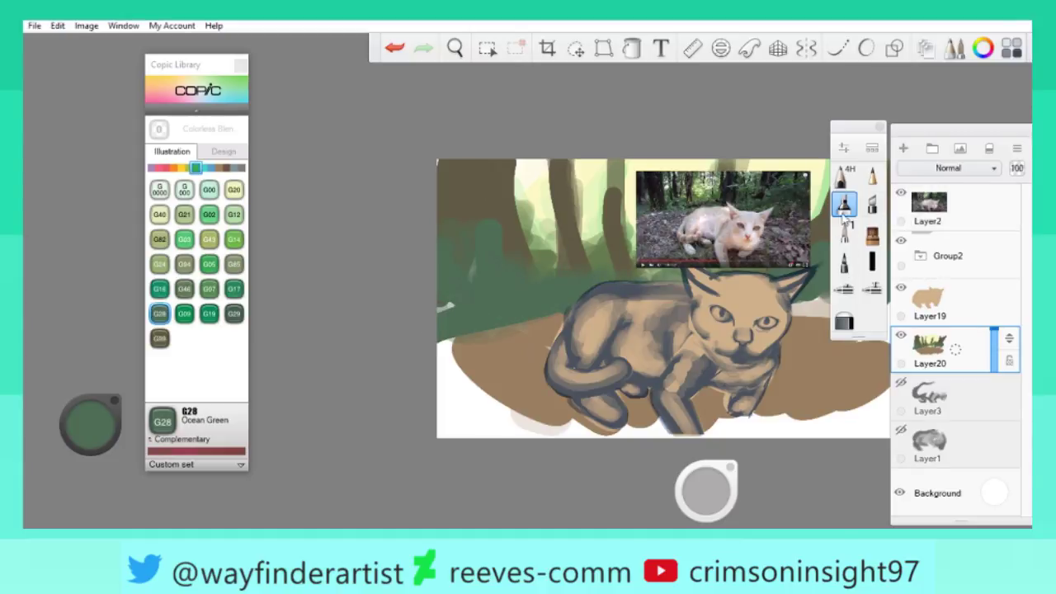
pyautogui.moveTo(452, 340)
pyautogui.mouseDown()
pyautogui.moveTo(431, 344)
pyautogui.moveTo(424, 301)
pyautogui.mouseUp()
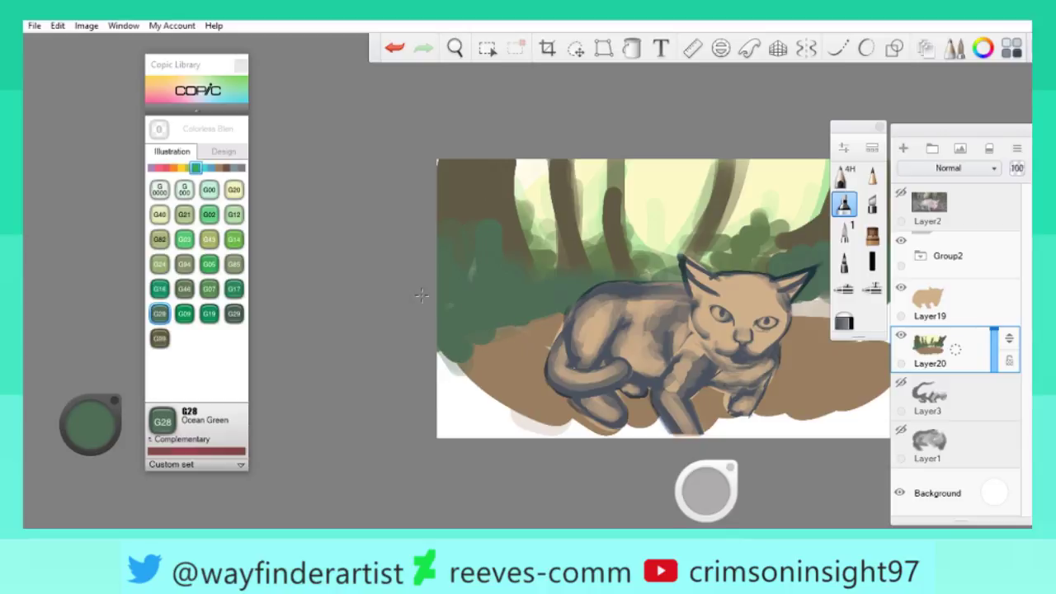
pyautogui.moveTo(705, 490); pyautogui.dragTo(516, 486)
pyautogui.moveTo(586, 281); pyautogui.dragTo(681, 351)
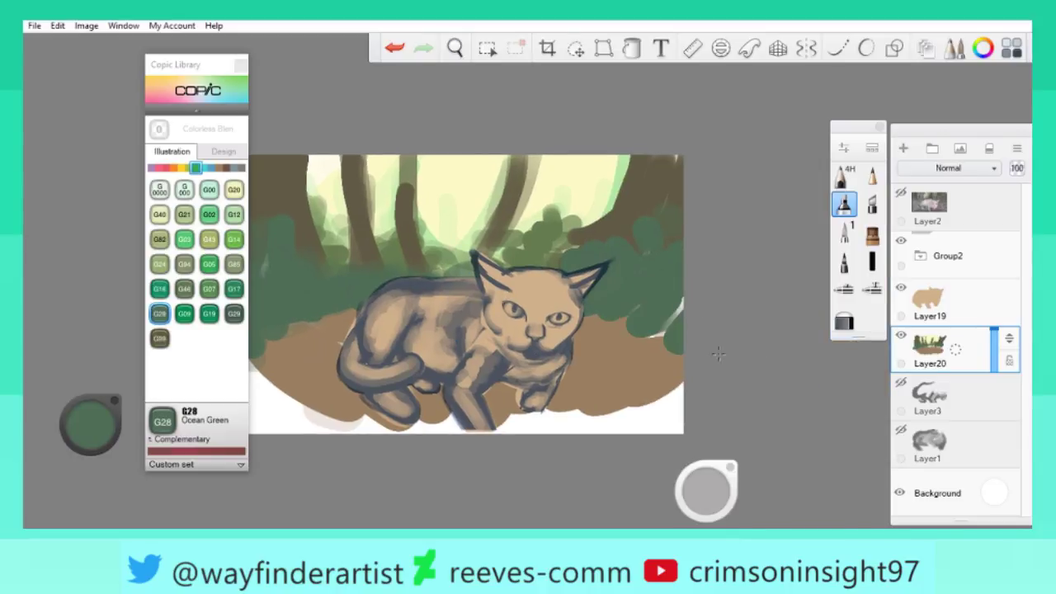
# Sample the brown of the ground and cover the remaining white areas around and below the cat with it.
pyautogui.moveTo(705, 491); pyautogui.dragTo(811, 472)
pyautogui.click(91, 422)
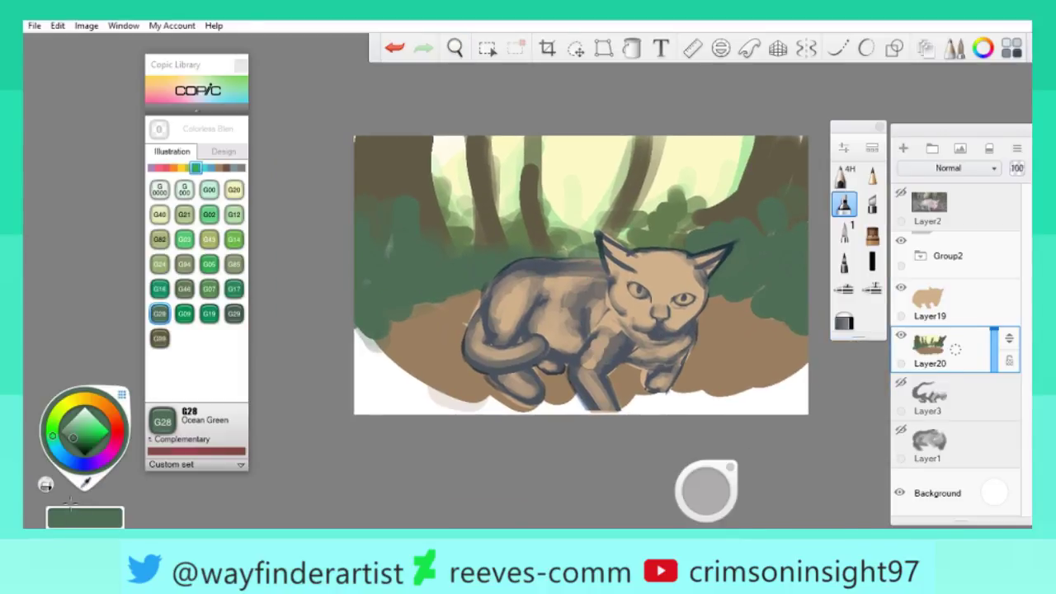
pyautogui.keyDown('alt'); pyautogui.click(413, 363); pyautogui.keyUp('alt')
pyautogui.moveTo(363, 355); pyautogui.dragTo(404, 375)
pyautogui.moveTo(358, 330)
pyautogui.mouseDown()
pyautogui.moveTo(437, 408)
pyautogui.moveTo(804, 381)
pyautogui.mouseUp()
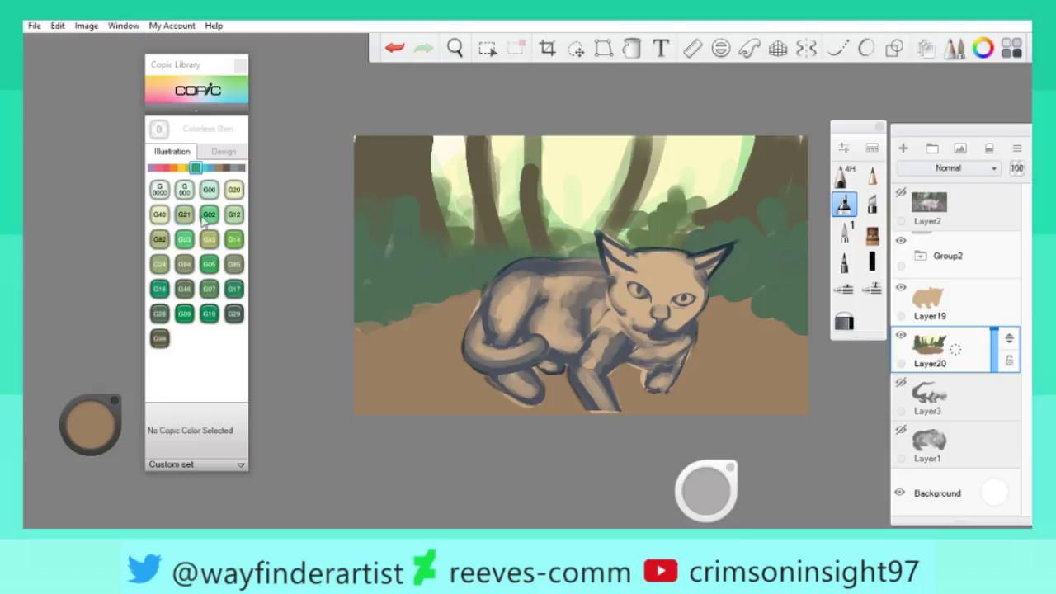
# Shade the ground around the cat with YG93 Grayish Yellow patches and a broad layer of YG97 Spanish Olive.
pyautogui.click(189, 168)
pyautogui.click(159, 288)
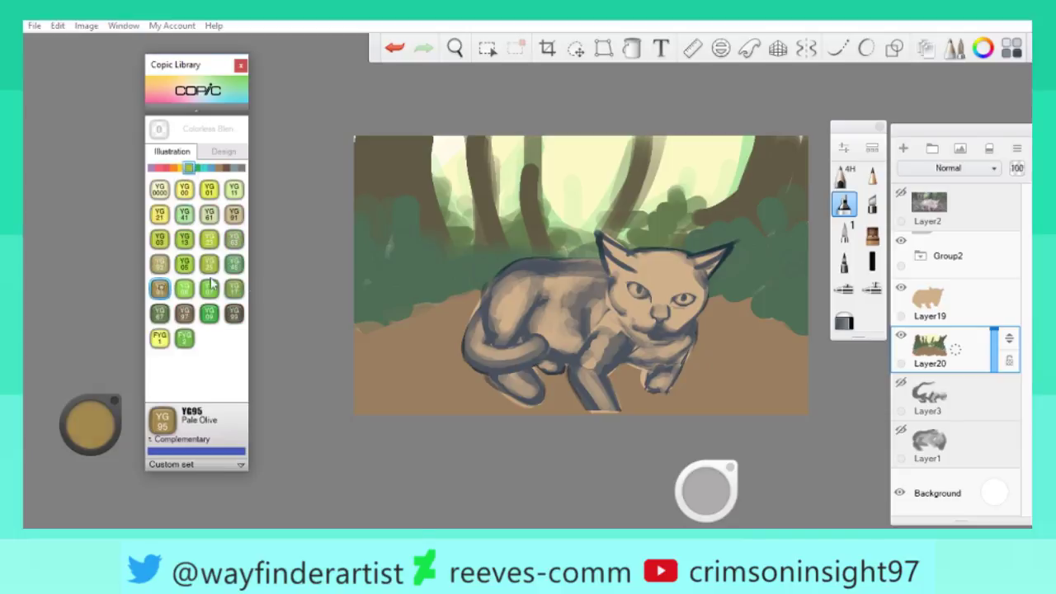
pyautogui.click(160, 263)
pyautogui.moveTo(360, 396)
pyautogui.mouseDown()
pyautogui.moveTo(429, 404)
pyautogui.moveTo(437, 338)
pyautogui.moveTo(525, 394)
pyautogui.mouseUp()
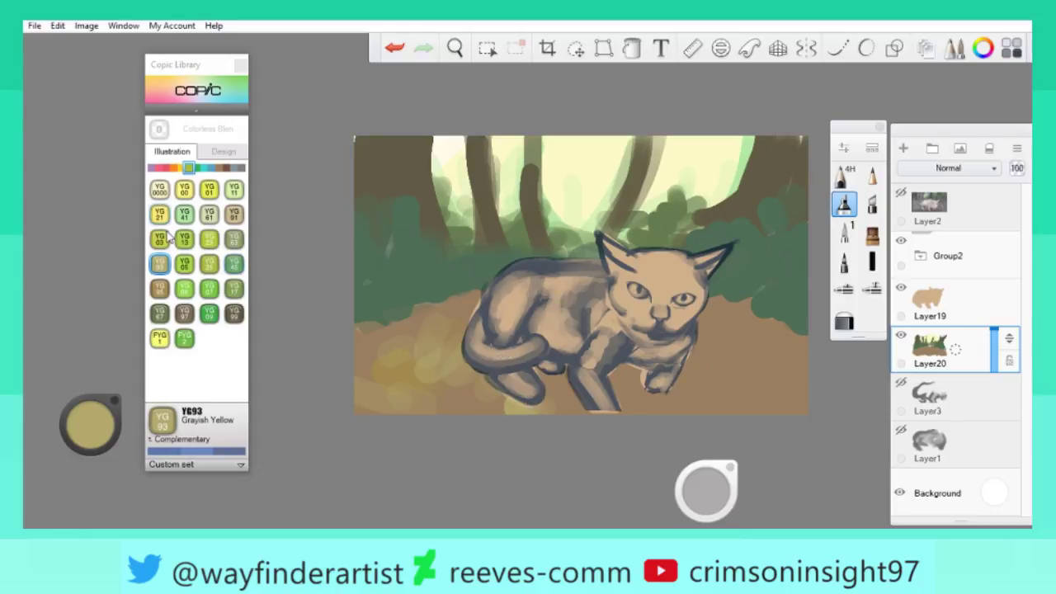
pyautogui.click(184, 313)
pyautogui.moveTo(387, 404)
pyautogui.mouseDown()
pyautogui.moveTo(362, 407)
pyautogui.moveTo(531, 428)
pyautogui.moveTo(364, 422)
pyautogui.moveTo(412, 375)
pyautogui.mouseUp()
pyautogui.moveTo(668, 408)
pyautogui.mouseDown()
pyautogui.moveTo(800, 371)
pyautogui.moveTo(734, 400)
pyautogui.mouseUp()
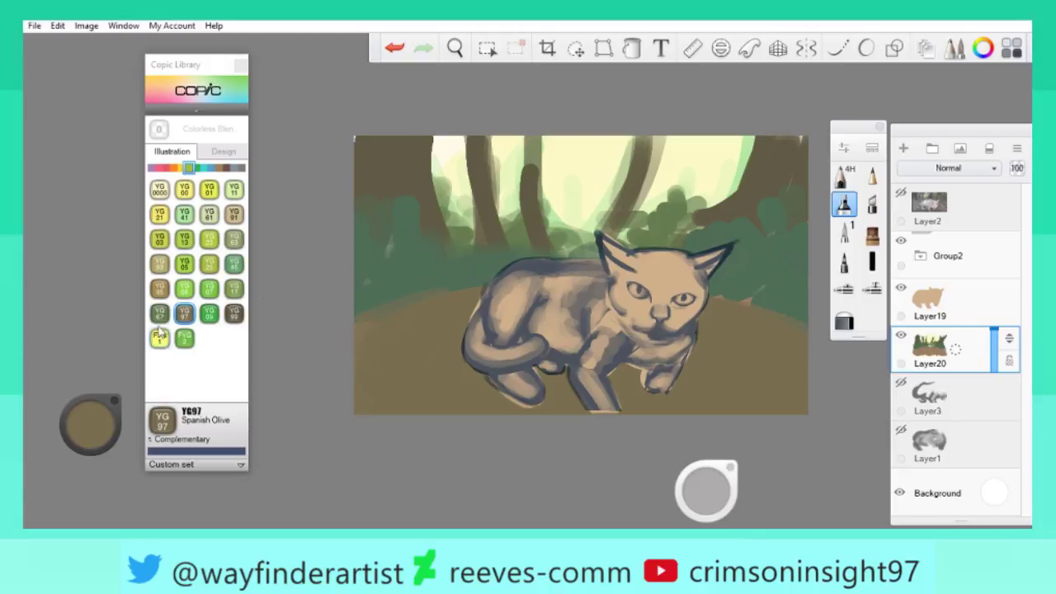
# Add soft round E44 Clay patches to the ground on both sides of the cat.
pyautogui.click(159, 263)
pyautogui.click(219, 168)
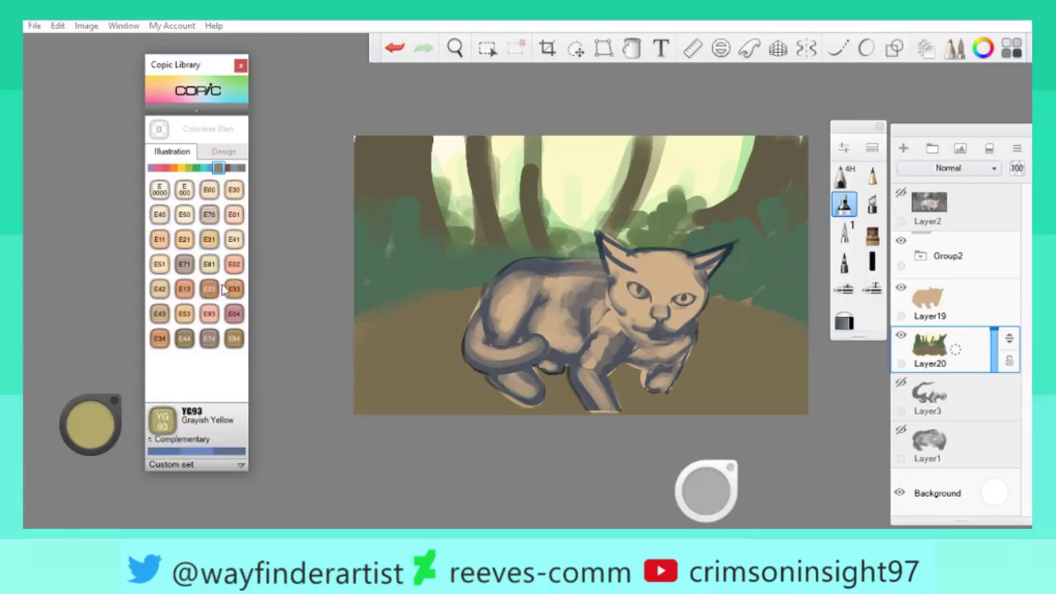
pyautogui.click(186, 340)
pyautogui.moveTo(396, 404)
pyautogui.mouseDown()
pyautogui.moveTo(454, 355)
pyautogui.moveTo(492, 365)
pyautogui.mouseUp()
pyautogui.moveTo(705, 492); pyautogui.dragTo(708, 494)
pyautogui.moveTo(652, 387)
pyautogui.mouseDown()
pyautogui.moveTo(741, 386)
pyautogui.moveTo(742, 346)
pyautogui.moveTo(708, 337)
pyautogui.mouseUp()
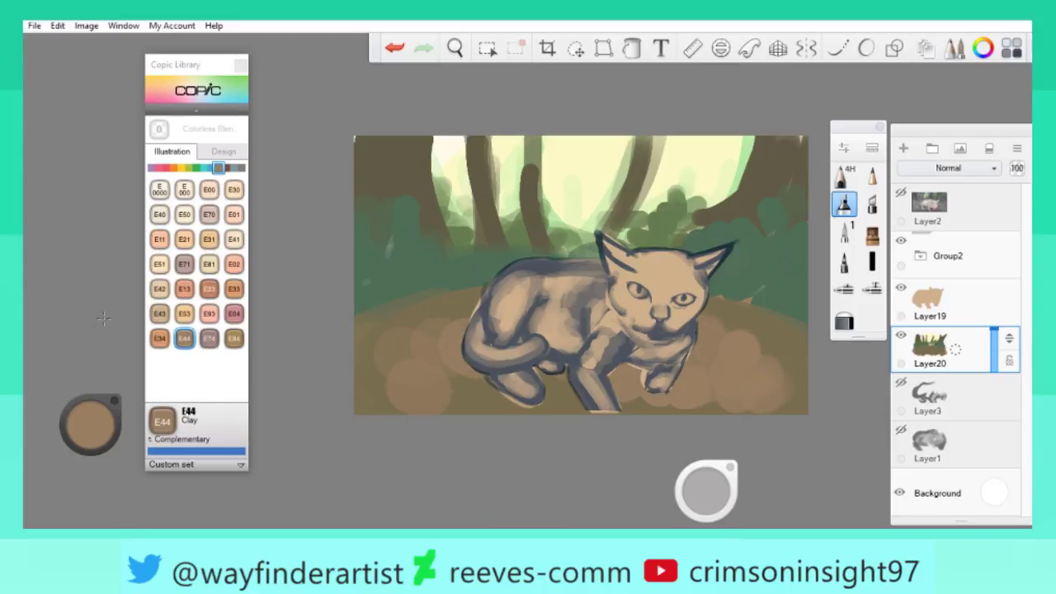
# Try an E29 Burnt Umber shadow on the ground beneath the cat, compare it with and without, and undo it.
pyautogui.click(226, 168)
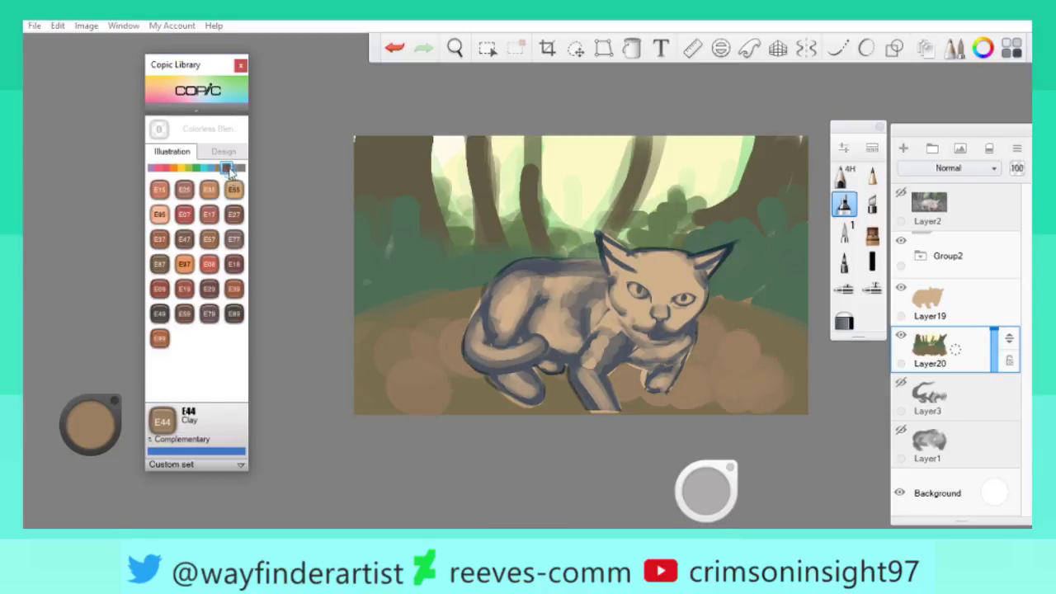
pyautogui.click(210, 288)
pyautogui.moveTo(639, 381); pyautogui.dragTo(536, 377)
pyautogui.hotkey('ctrl', 'z')
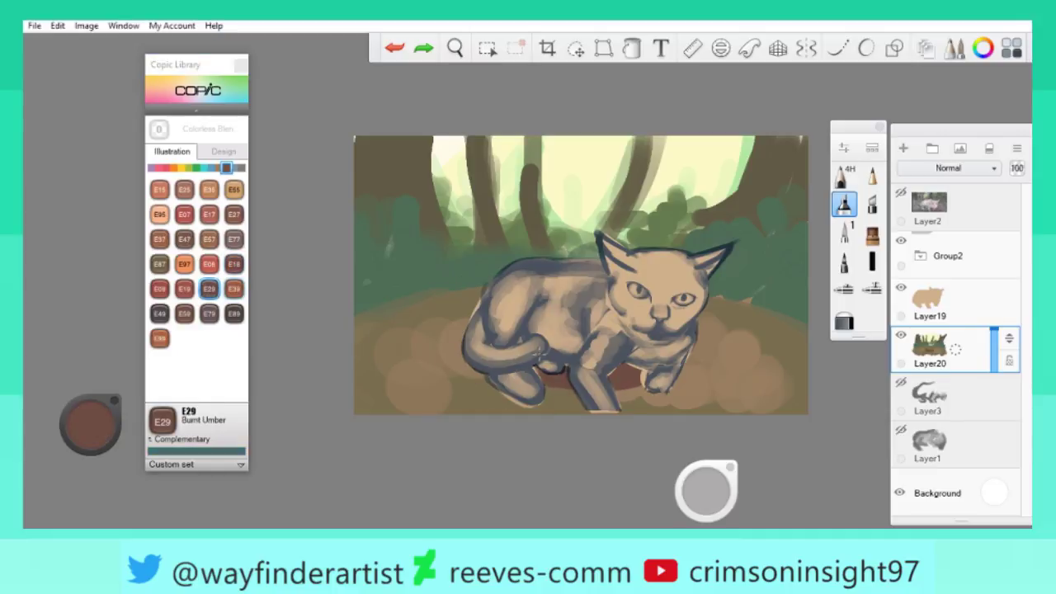
pyautogui.hotkey('ctrl', 'y')
pyautogui.hotkey('ctrl', 'y')
pyautogui.hotkey('ctrl', 'z')
pyautogui.hotkey('ctrl', 'z')
pyautogui.click(210, 312)
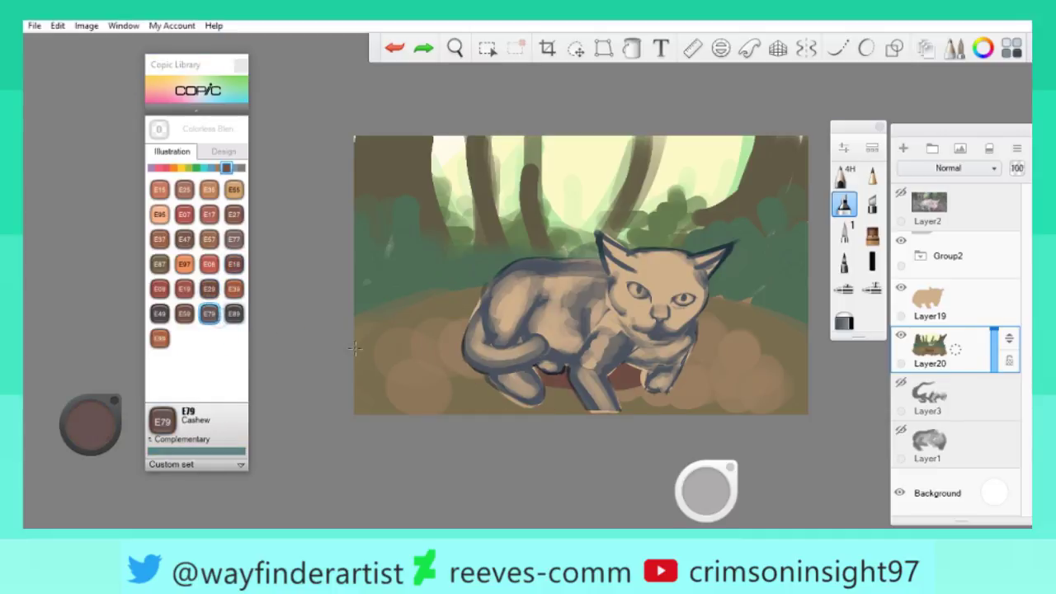
pyautogui.hotkey('ctrl', 'y')
pyautogui.hotkey('ctrl', 'y')
pyautogui.hotkey('ctrl', 'z')
pyautogui.hotkey('ctrl', 'z')
pyautogui.hotkey('ctrl', 'z')
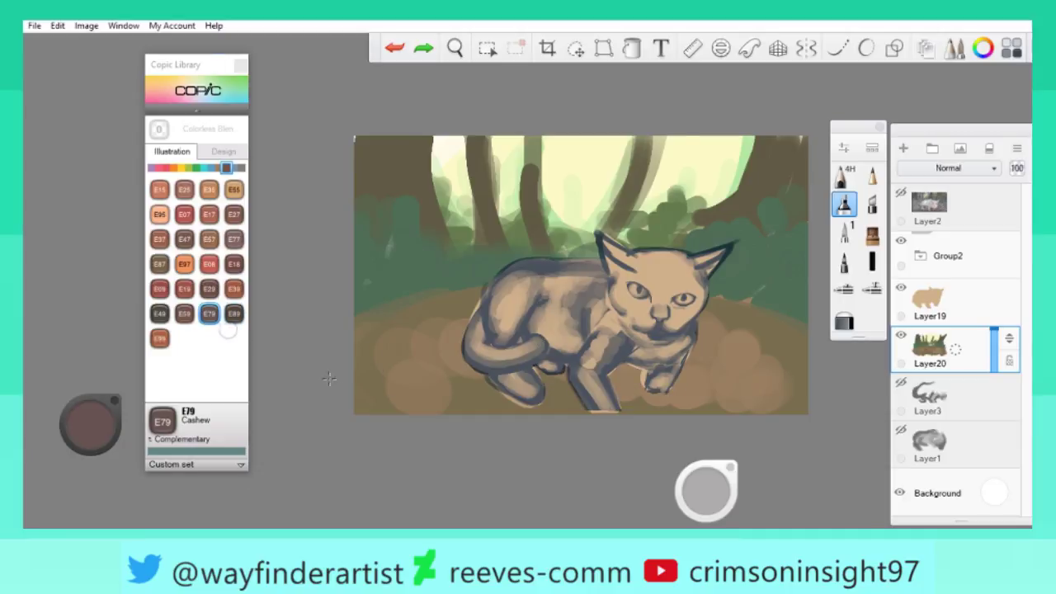
# Paint a soft E89 Pecan shadow on the ground beneath and around the cat.
pyautogui.click(235, 313)
pyautogui.moveTo(448, 365)
pyautogui.mouseDown()
pyautogui.moveTo(557, 386)
pyautogui.moveTo(668, 371)
pyautogui.mouseUp()
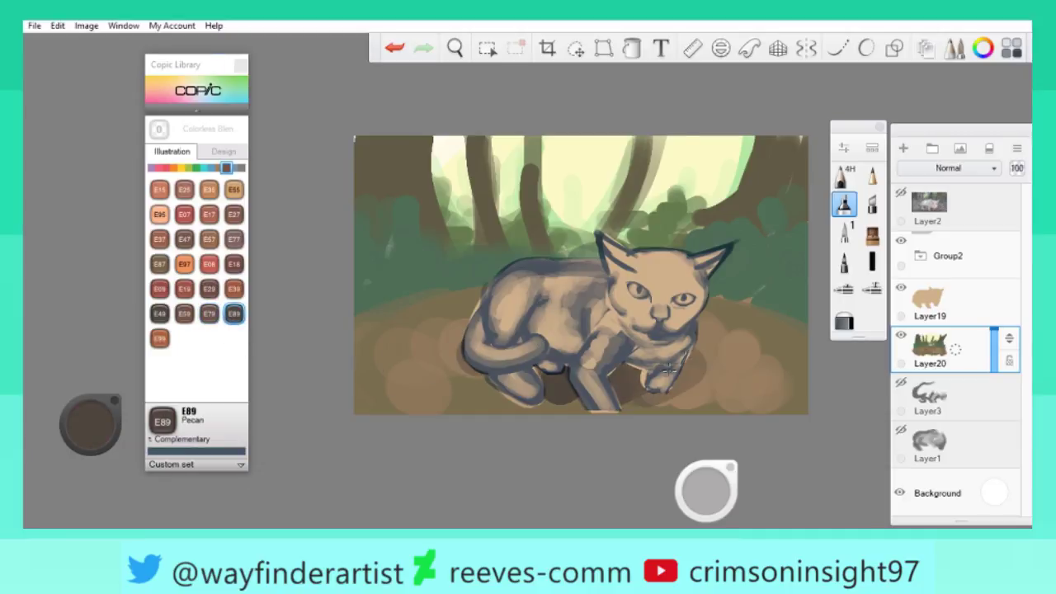
pyautogui.moveTo(462, 340)
pyautogui.mouseDown()
pyautogui.moveTo(493, 380)
pyautogui.moveTo(464, 339)
pyautogui.mouseUp()
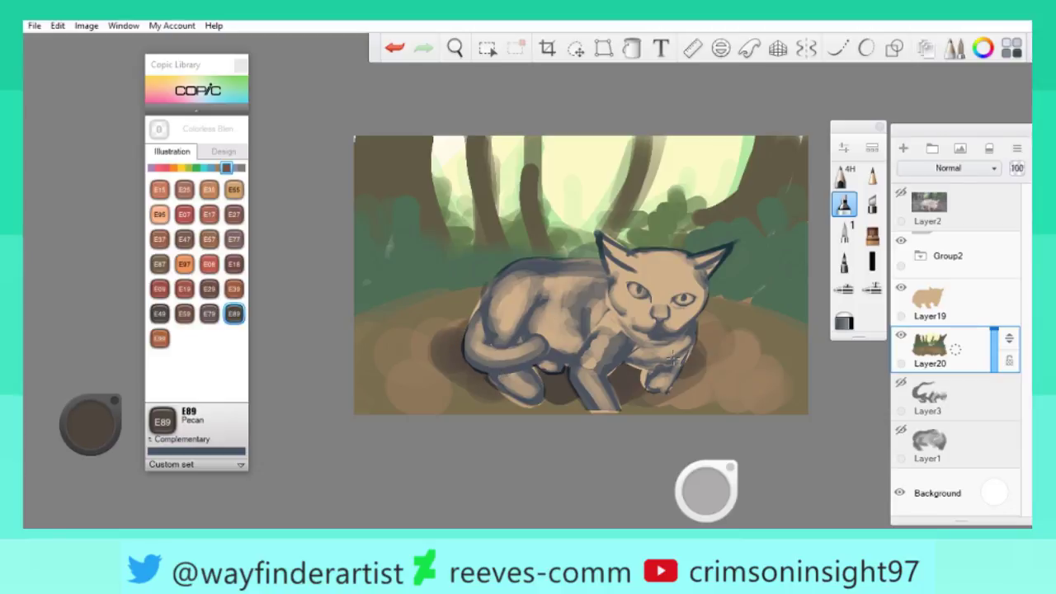
# Dab YG95 Pale Olive and YG93 Grayish Yellow leaf-like patches across the ground around the cat.
pyautogui.click(189, 168)
pyautogui.click(159, 263)
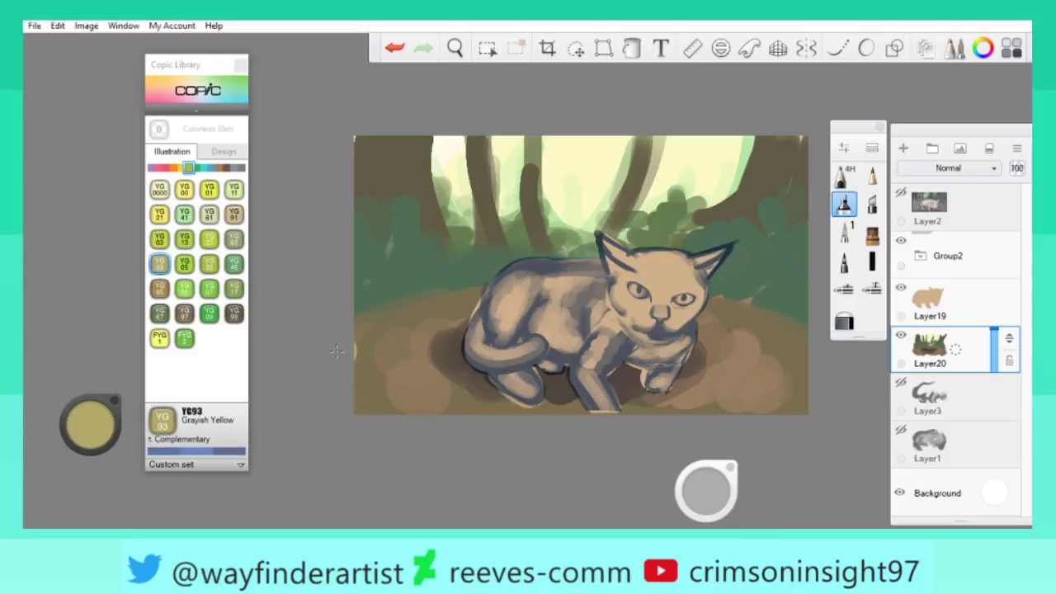
pyautogui.moveTo(337, 353); pyautogui.dragTo(376, 363)
pyautogui.keyDown('alt'); pyautogui.click(371, 378); pyautogui.keyUp('alt')
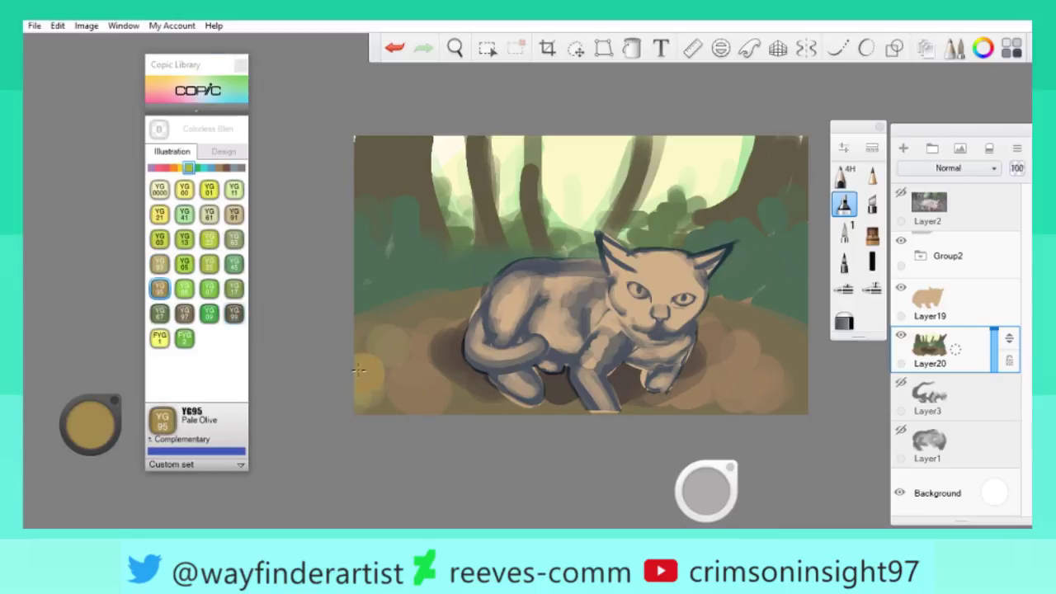
pyautogui.click(373, 381)
pyautogui.click(159, 263)
pyautogui.moveTo(402, 394)
pyautogui.mouseDown()
pyautogui.moveTo(367, 343)
pyautogui.moveTo(392, 367)
pyautogui.moveTo(412, 334)
pyautogui.moveTo(457, 376)
pyautogui.moveTo(420, 396)
pyautogui.moveTo(771, 408)
pyautogui.moveTo(742, 333)
pyautogui.moveTo(746, 311)
pyautogui.moveTo(766, 323)
pyautogui.moveTo(791, 231)
pyautogui.mouseUp()
# Add YG45 Cobalt Green highlight dabs to the bushes on both sides of the cat.
pyautogui.click(235, 263)
pyautogui.moveTo(700, 254); pyautogui.dragTo(726, 186)
pyautogui.moveTo(393, 249)
pyautogui.mouseDown()
pyautogui.moveTo(445, 264)
pyautogui.moveTo(466, 241)
pyautogui.moveTo(350, 226)
pyautogui.mouseUp()
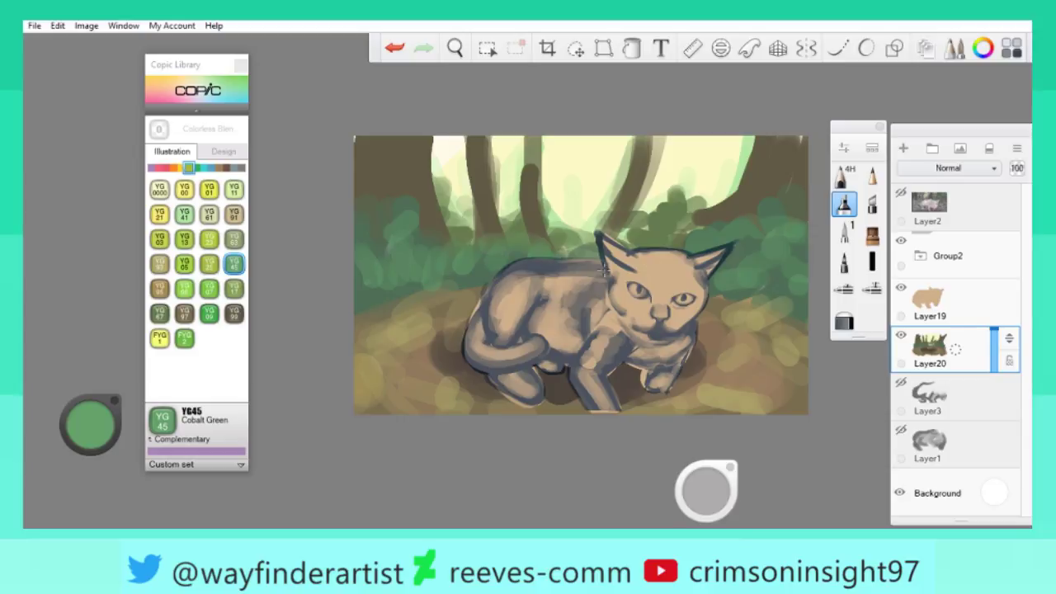
# Switch to Layer19 and try a small YG95 Pale Olive brush on the cat's face.
pyautogui.scroll(5, 486, 273)
pyautogui.click(675, 310)
pyautogui.click(159, 288)
pyautogui.moveTo(705, 491); pyautogui.dragTo(704, 492)
pyautogui.scroll(4, 618, 365)
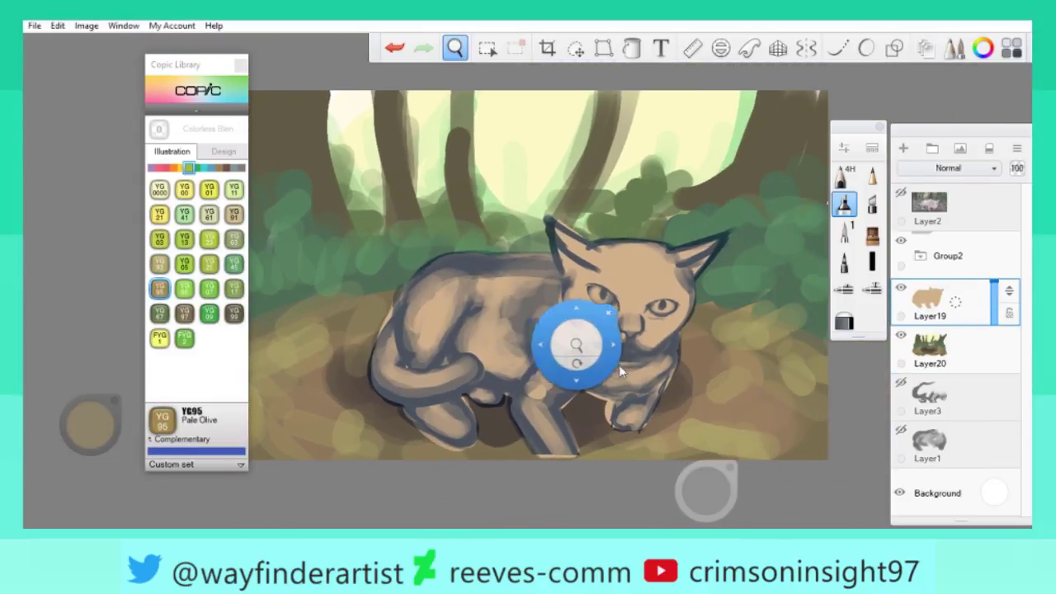
pyautogui.moveTo(613, 295)
pyautogui.mouseDown()
pyautogui.moveTo(589, 306)
pyautogui.moveTo(676, 363)
pyautogui.mouseUp()
pyautogui.hotkey('ctrl', 'z')
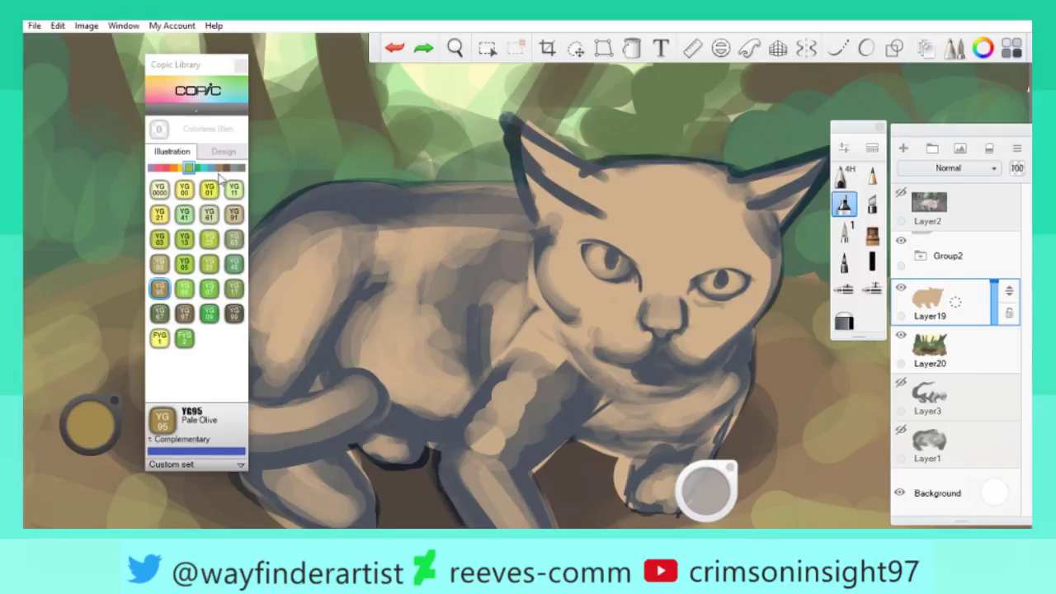
# Try E84 Khaki with a small brush on the cat's face and undo it.
pyautogui.click(218, 169)
pyautogui.click(160, 337)
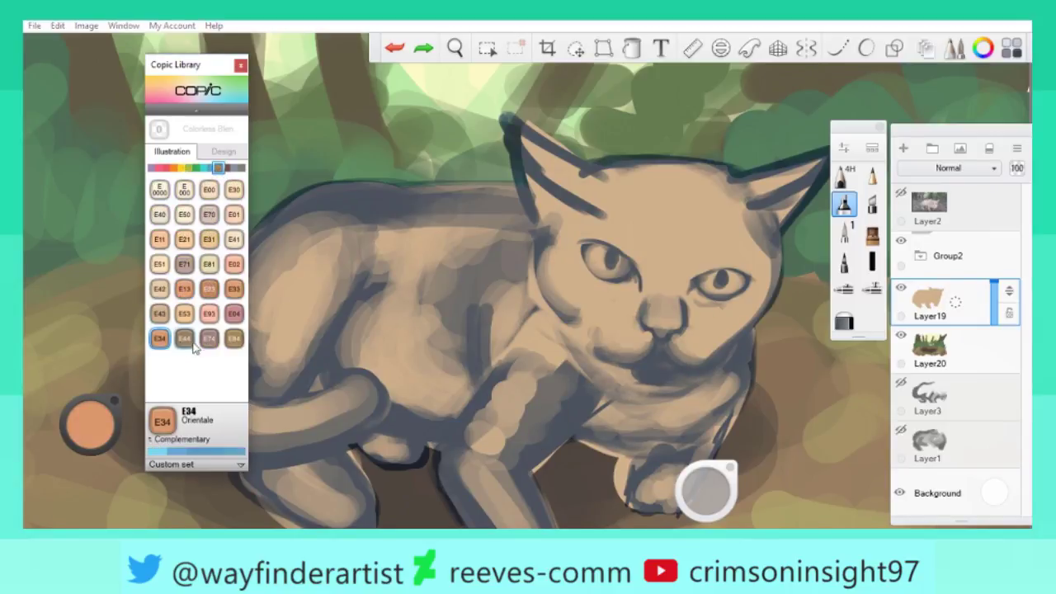
pyautogui.click(233, 337)
pyautogui.moveTo(705, 488); pyautogui.dragTo(704, 495)
pyautogui.hotkey('ctrl', 'z')
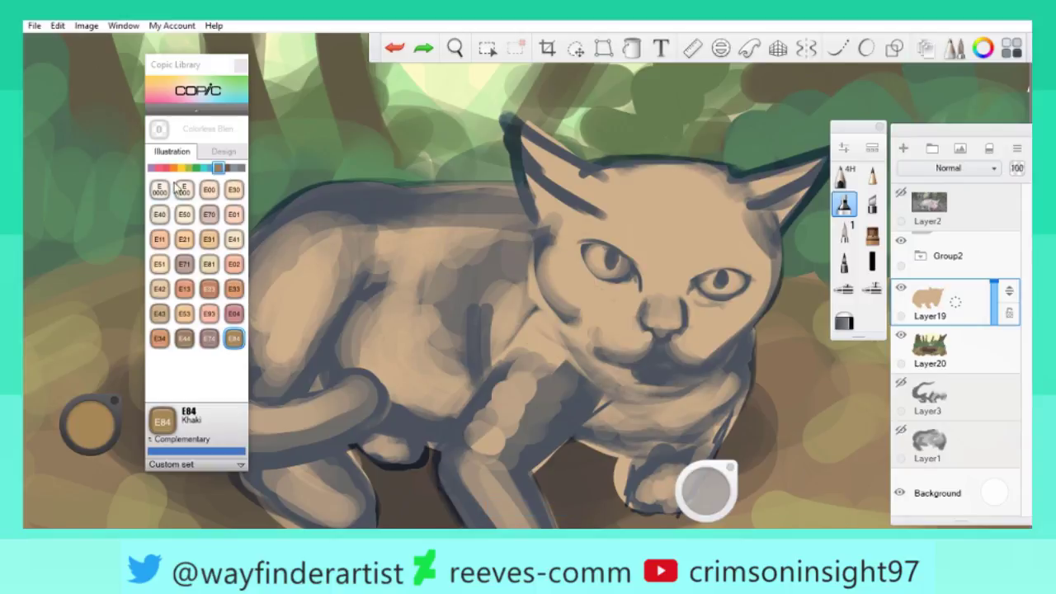
# Check the photo reference, pick YG95 Pale Olive and paint the irises of both cat eyes.
pyautogui.moveTo(668, 220); pyautogui.dragTo(663, 297)
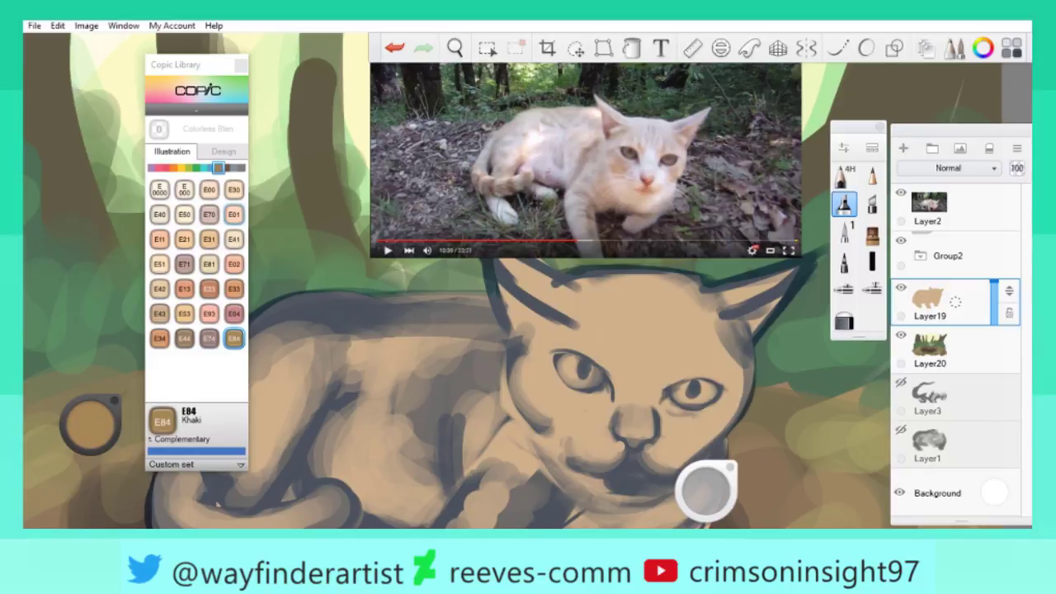
pyautogui.click(189, 169)
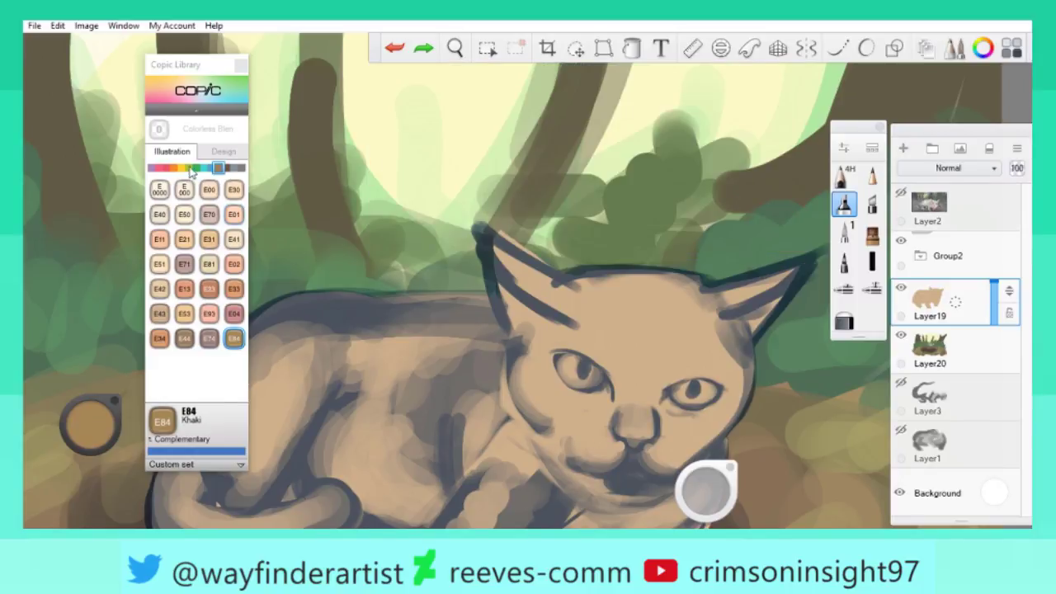
pyautogui.click(165, 287)
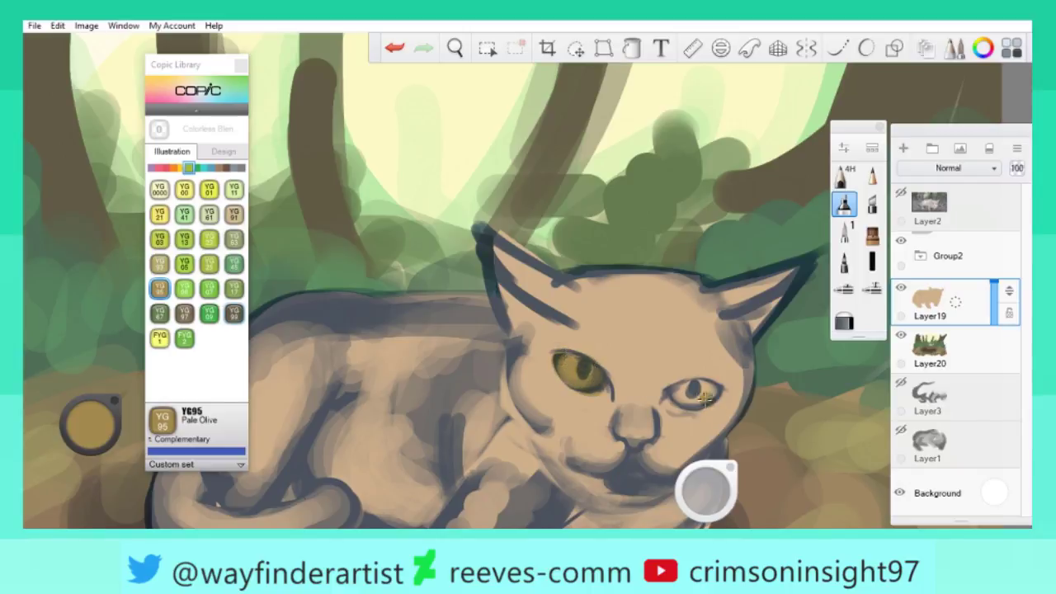
pyautogui.scroll(-5, 685, 394)
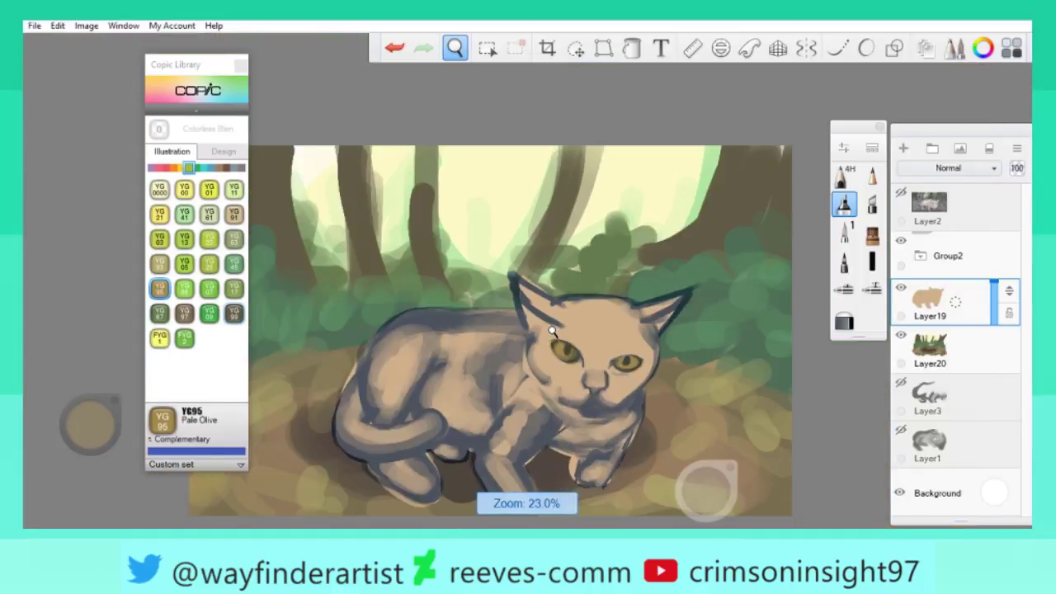
# Shade the edges of both irises with YG97 Spanish Olive using a small brush.
pyautogui.scroll(10, 695, 406)
pyautogui.moveTo(695, 407); pyautogui.dragTo(654, 341)
pyautogui.click(183, 312)
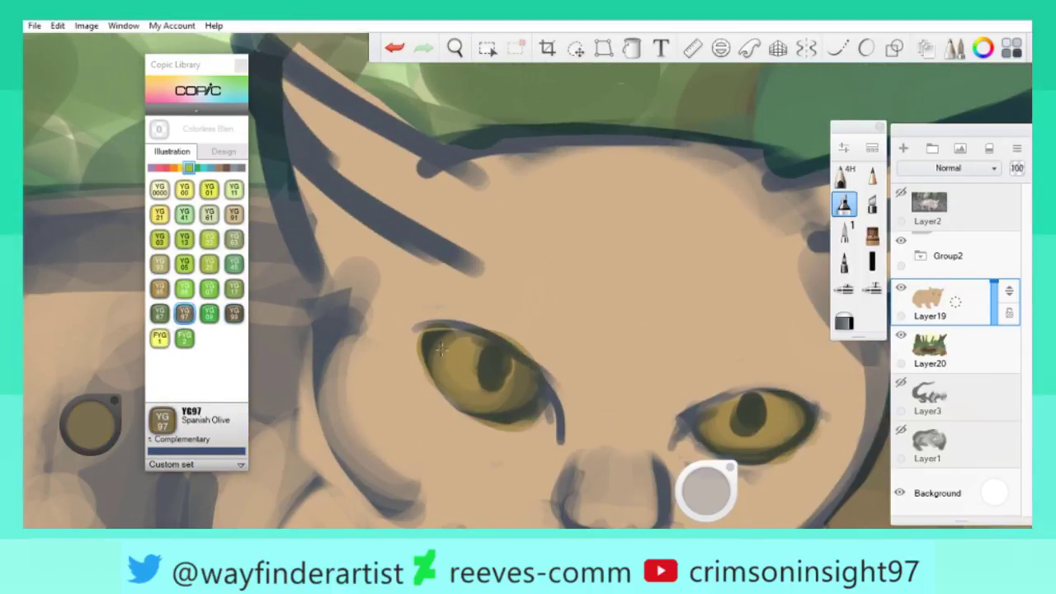
pyautogui.scroll(-5, 566, 290)
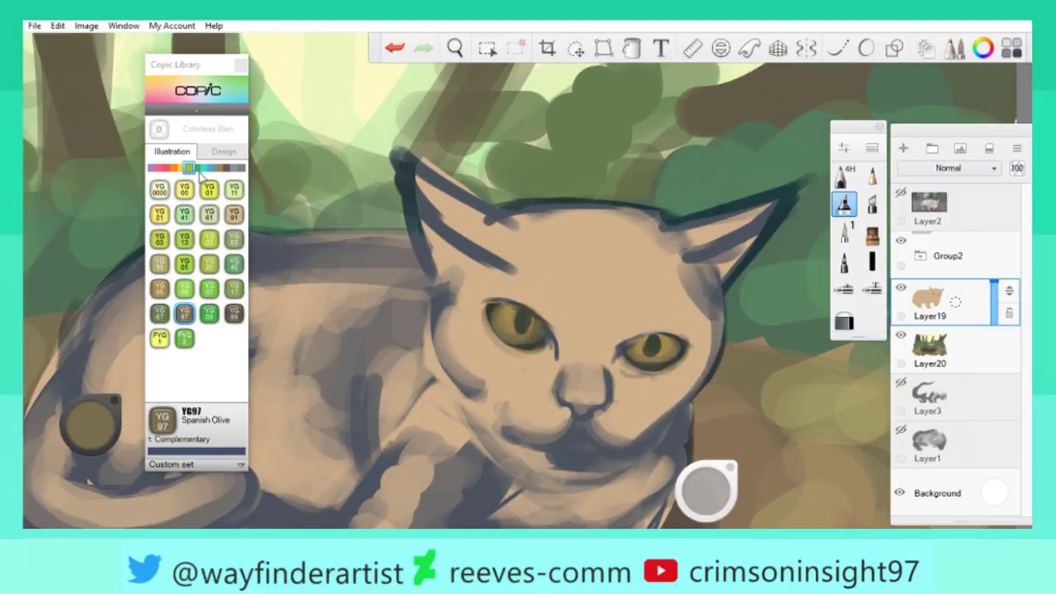
# Try Y21 with a resized brush on the cat's fur near the ear and undo the strokes.
pyautogui.click(181, 169)
pyautogui.click(160, 214)
pyautogui.scroll(2, 569, 327)
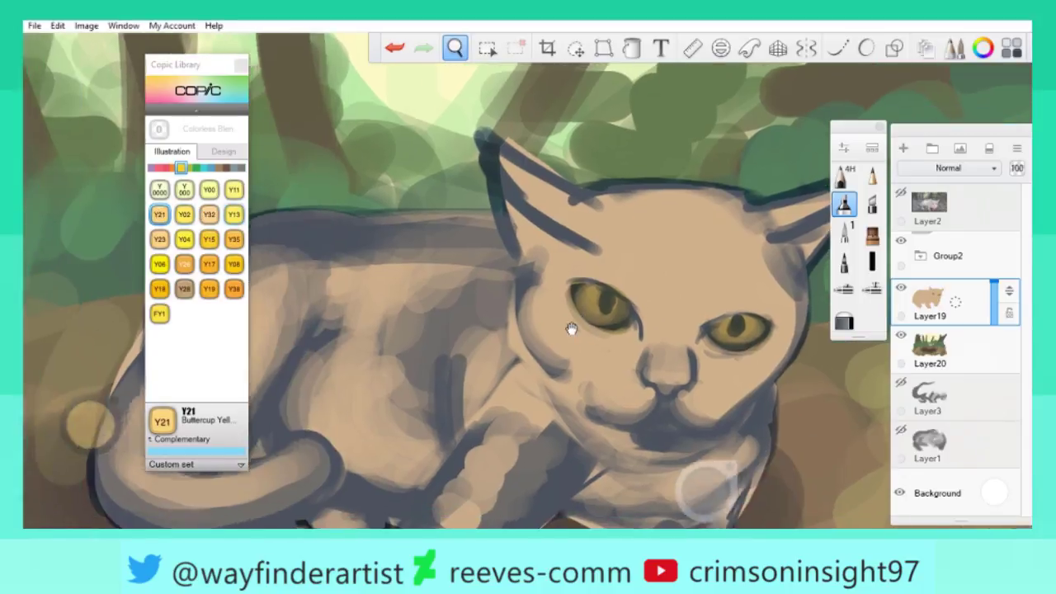
pyautogui.moveTo(707, 490); pyautogui.dragTo(709, 490)
pyautogui.moveTo(488, 252)
pyautogui.mouseDown()
pyautogui.moveTo(530, 247)
pyautogui.moveTo(437, 269)
pyautogui.mouseUp()
pyautogui.hotkey('ctrl', 'z')
pyautogui.hotkey('ctrl', 'z')
pyautogui.hotkey('ctrl', 'z')
pyautogui.hotkey('ctrl', 'z')
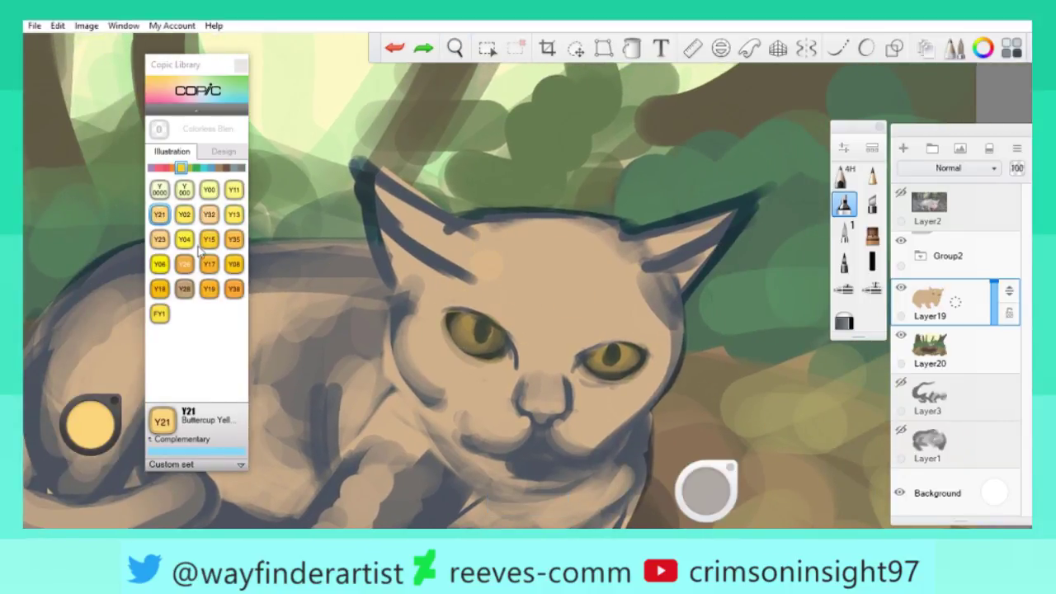
# Try YR20 on the cat's fur, first as a brush stroke and then as a solid flood fill of the body.
pyautogui.click(172, 167)
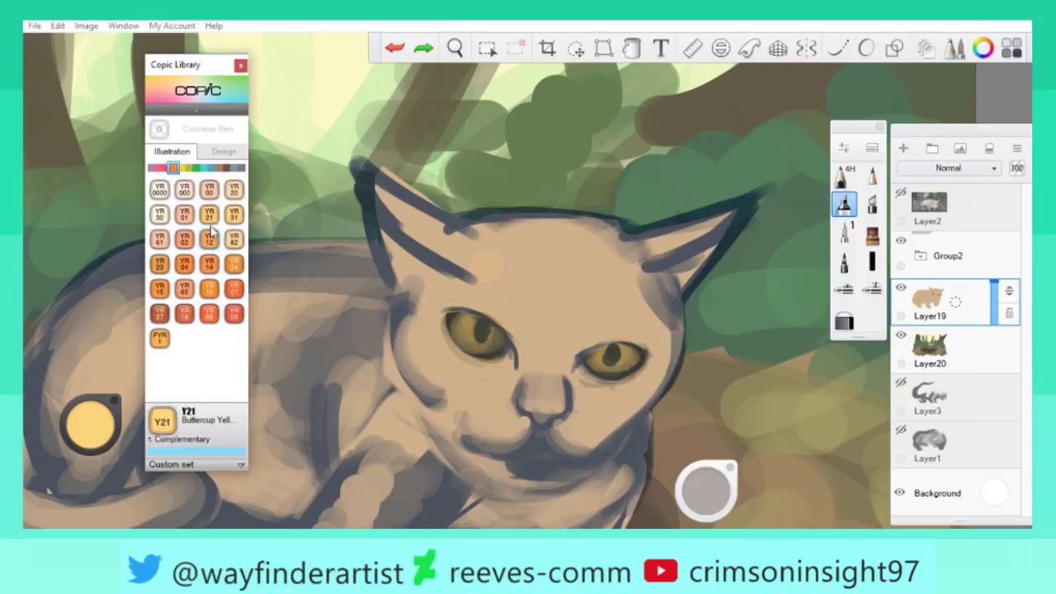
pyautogui.click(233, 189)
pyautogui.moveTo(449, 272)
pyautogui.mouseDown()
pyautogui.moveTo(512, 248)
pyautogui.moveTo(569, 314)
pyautogui.mouseUp()
pyautogui.hotkey('ctrl', 'z')
pyautogui.press('f')
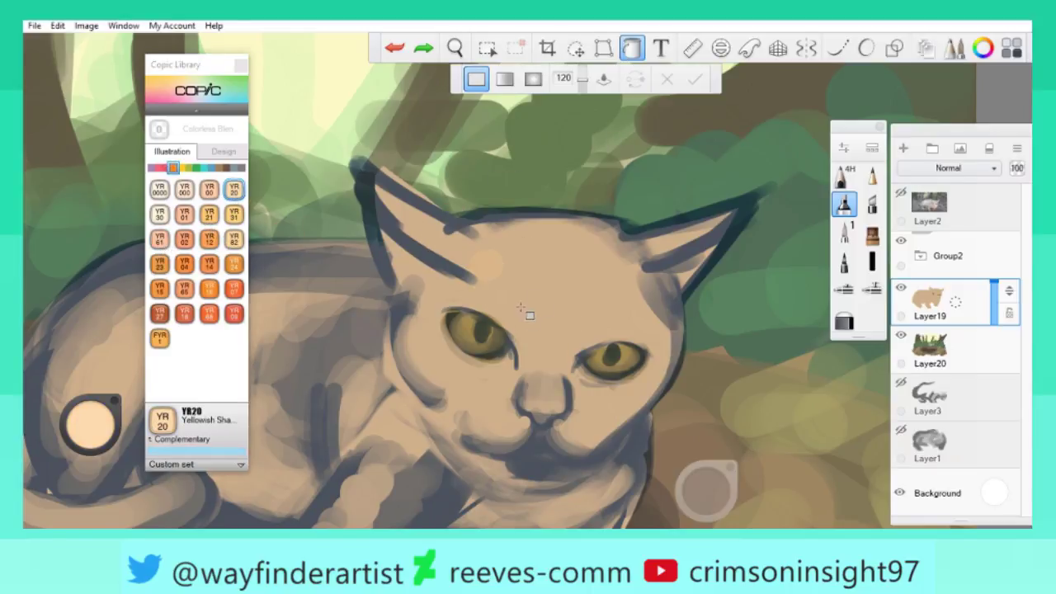
pyautogui.click(516, 265)
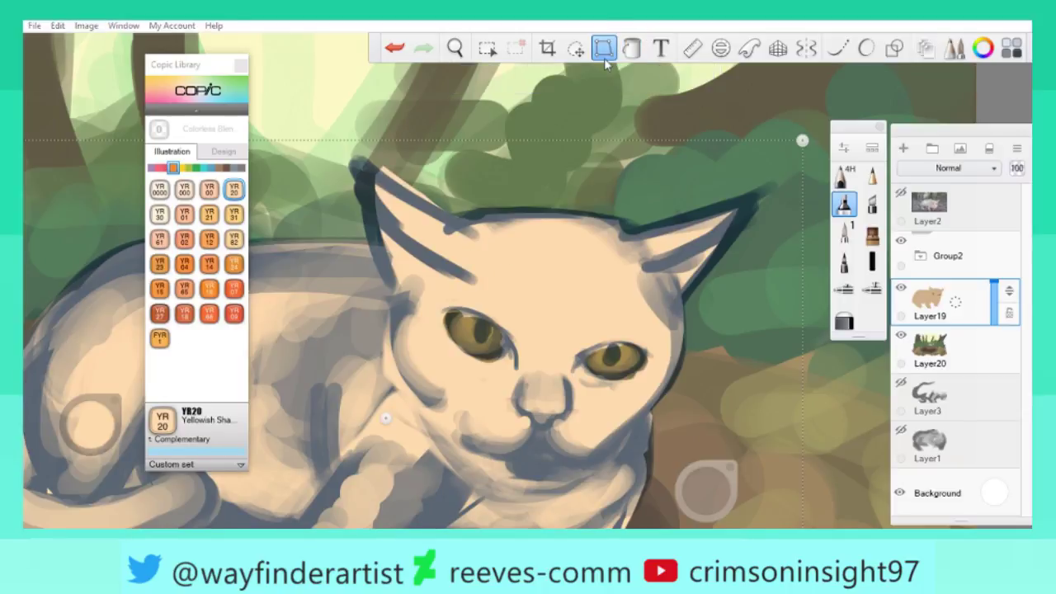
pyautogui.moveTo(462, 252); pyautogui.dragTo(586, 272)
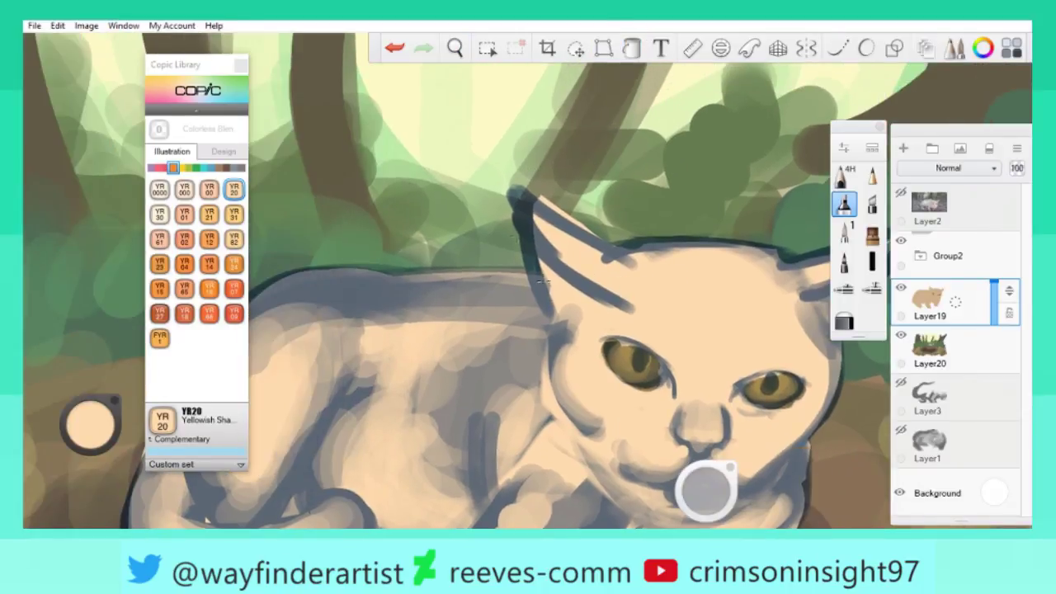
pyautogui.moveTo(638, 317); pyautogui.dragTo(241, 274)
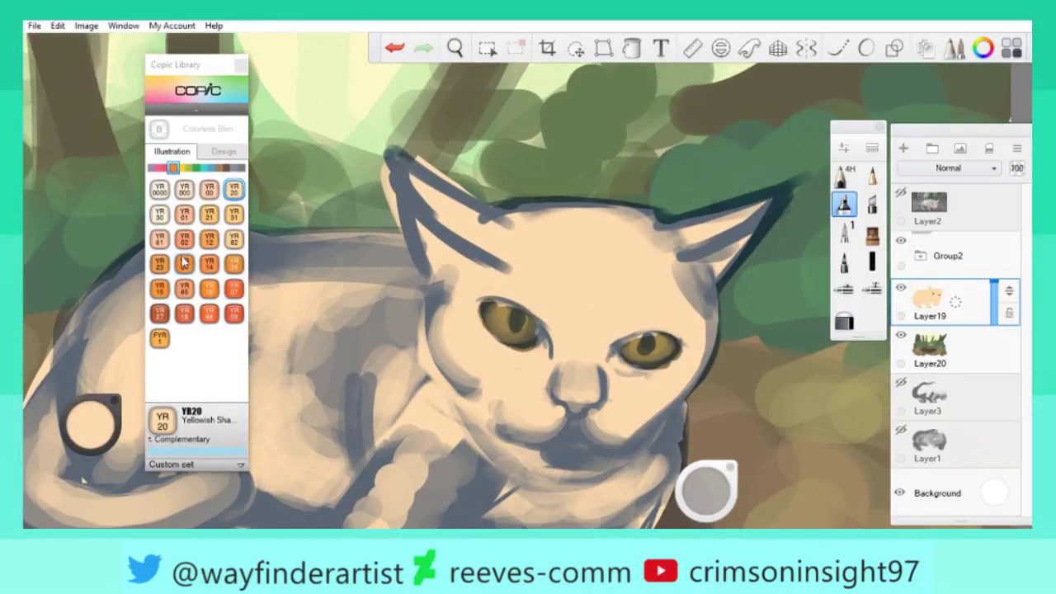
# Show the Layer2 photo reference and mix a muted tan of RGB 197, 166, 125.
pyautogui.moveTo(104, 429); pyautogui.dragTo(90, 437)
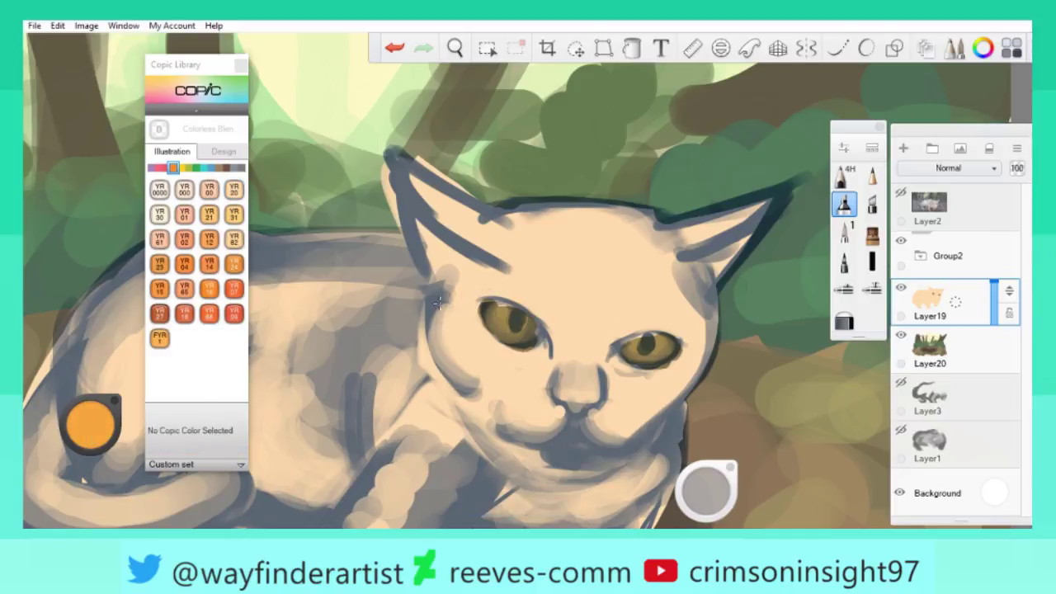
pyautogui.click(901, 193)
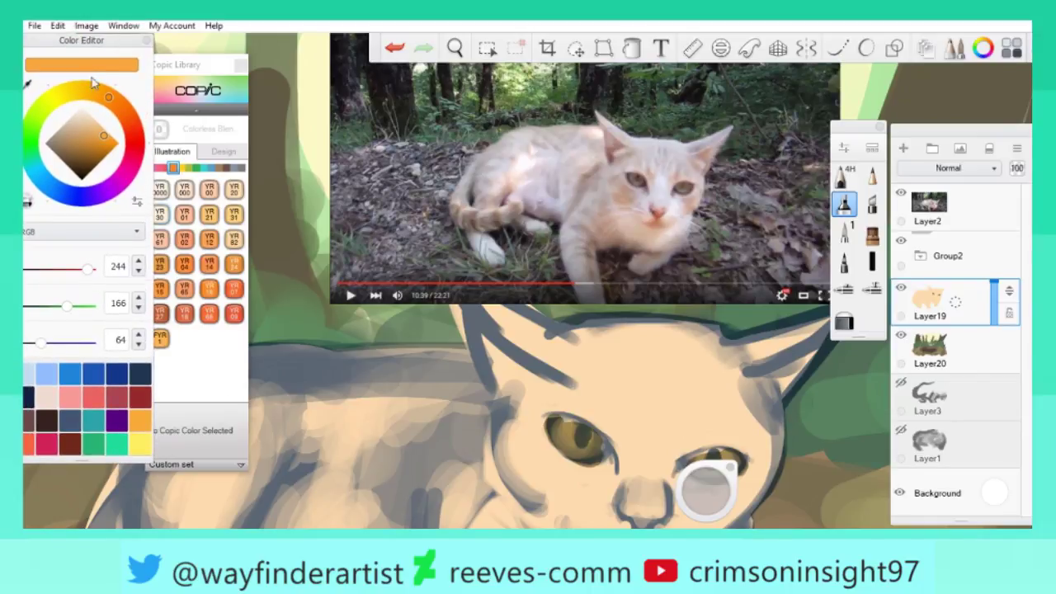
pyautogui.moveTo(608, 266); pyautogui.dragTo(613, 313)
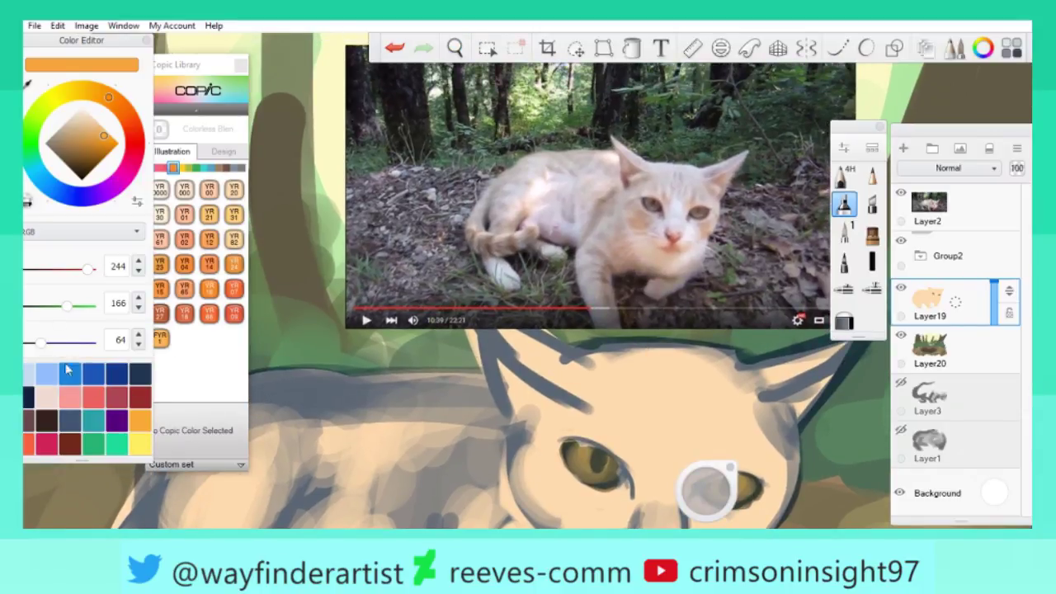
pyautogui.click(83, 124)
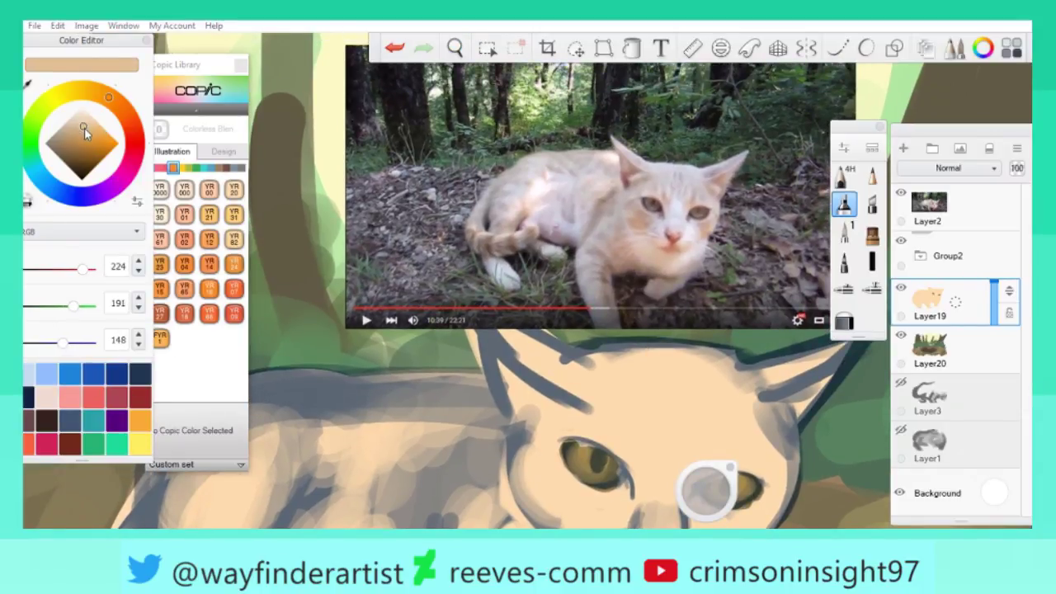
pyautogui.moveTo(84, 127); pyautogui.dragTo(79, 132)
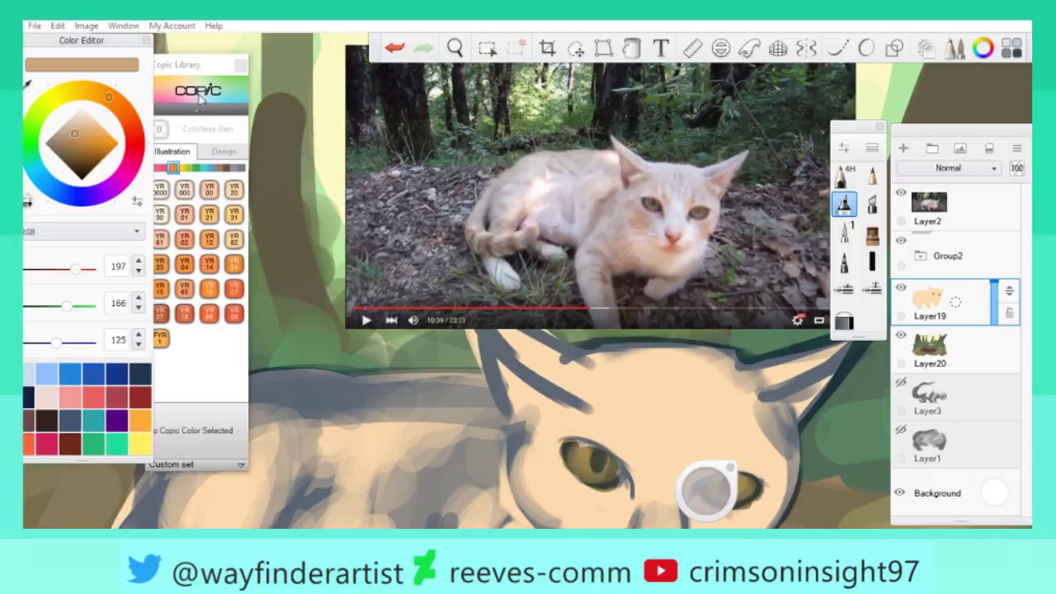
# Undo the YR20 fill and flood-fill the cat's base on Layer19 with the muted tan.
pyautogui.hotkey('ctrl', 'z')
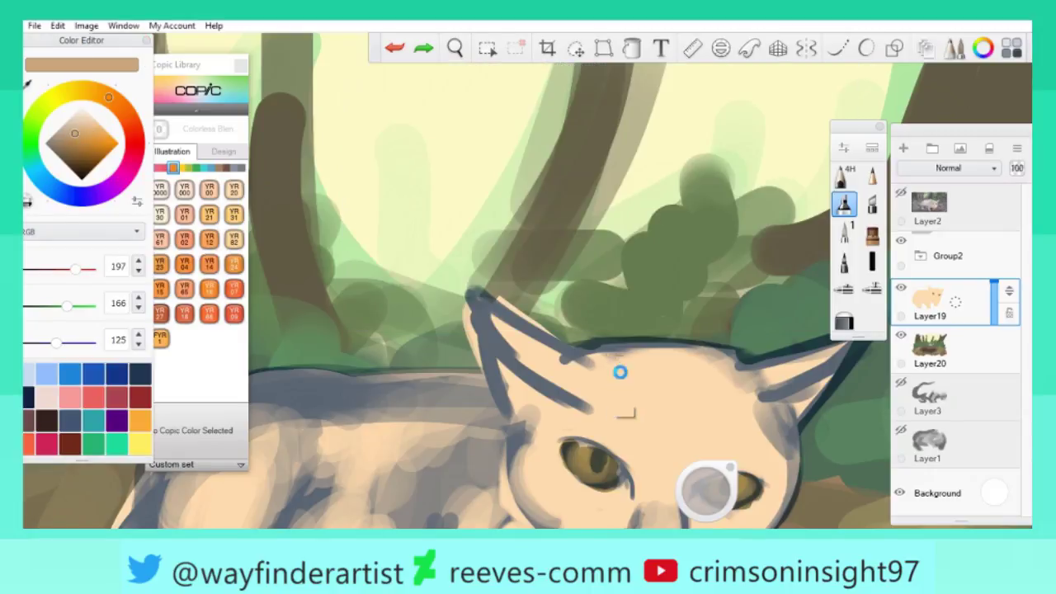
pyautogui.hotkey('ctrl', 'z')
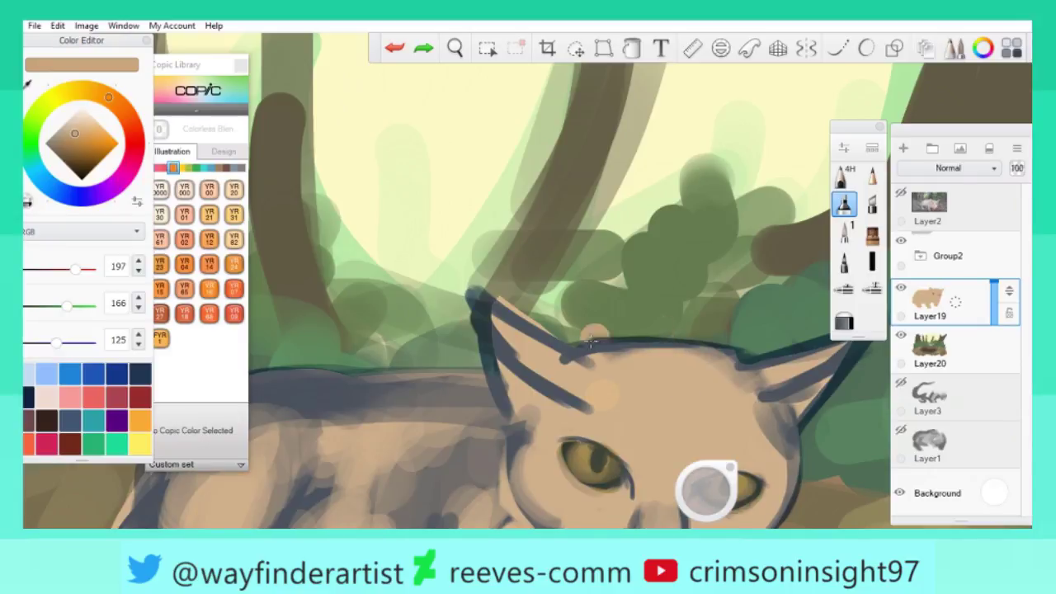
pyautogui.scroll(-3, 681, 346)
pyautogui.press('g')
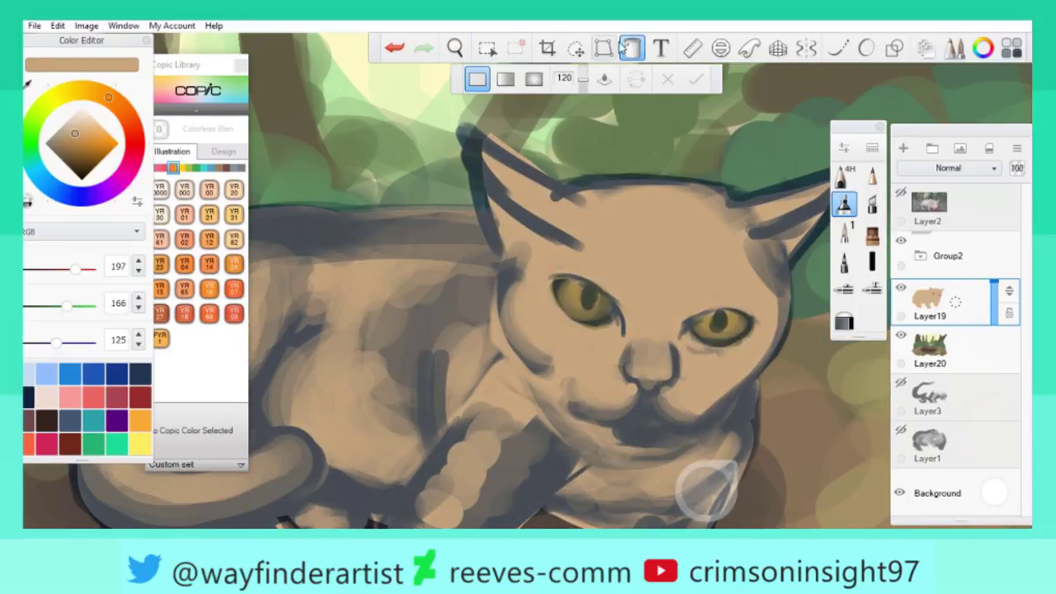
pyautogui.click(623, 48)
pyautogui.scroll(2, 472, 313)
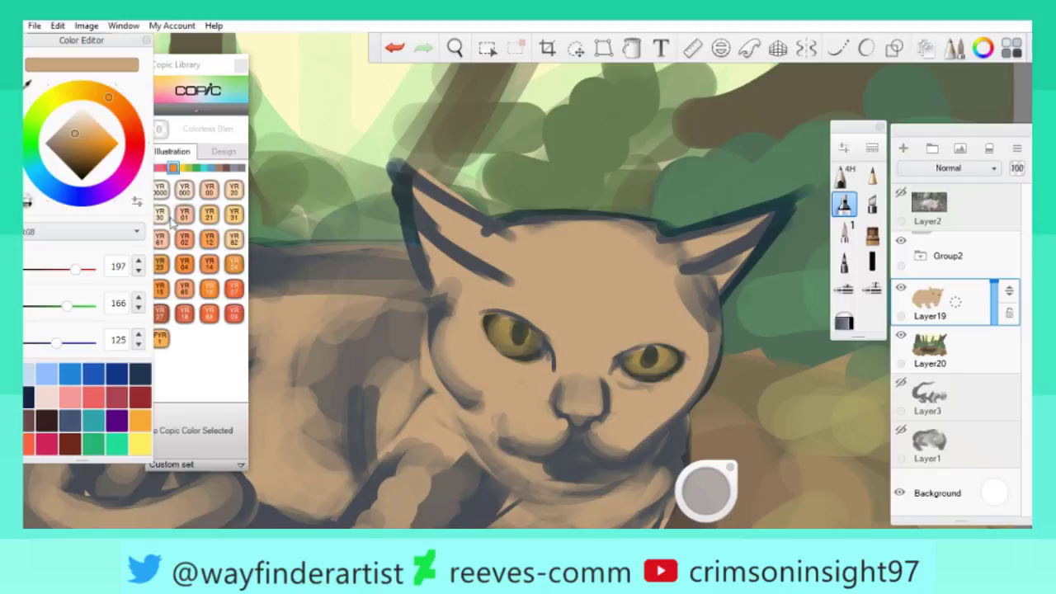
# Mix a lighter tan of RGB 219, 184, 139 against the photo reference and dab it on the cat's forehead.
pyautogui.press('space')
pyautogui.moveTo(506, 207); pyautogui.dragTo(544, 357)
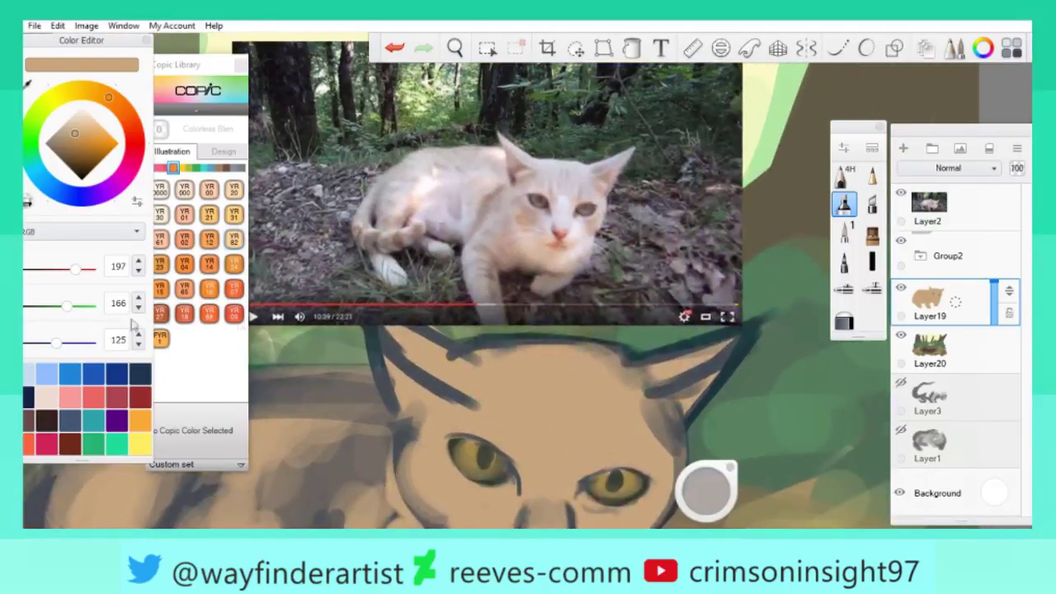
pyautogui.click(80, 133)
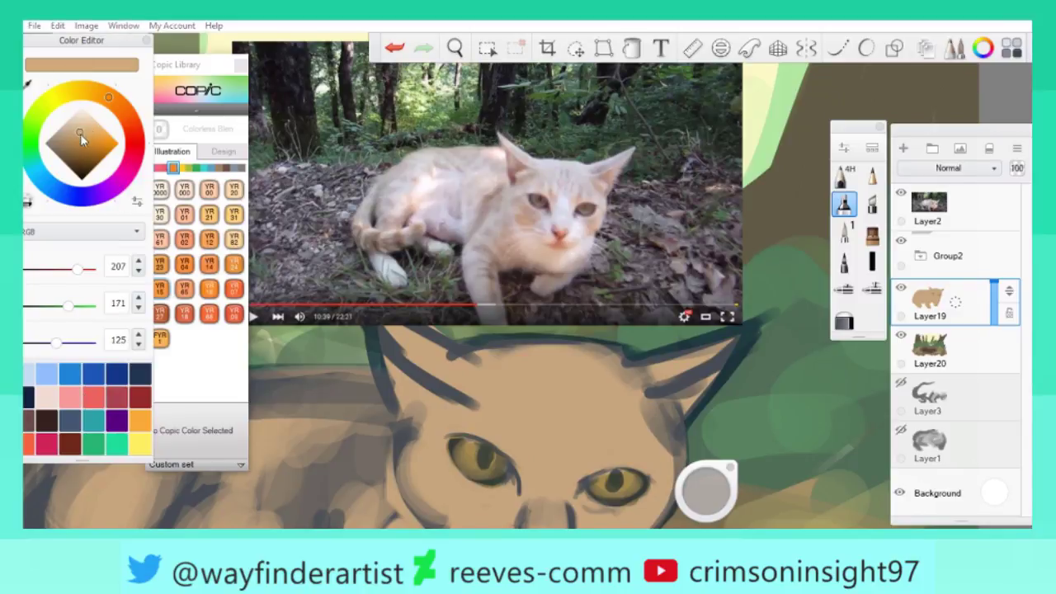
pyautogui.click(82, 128)
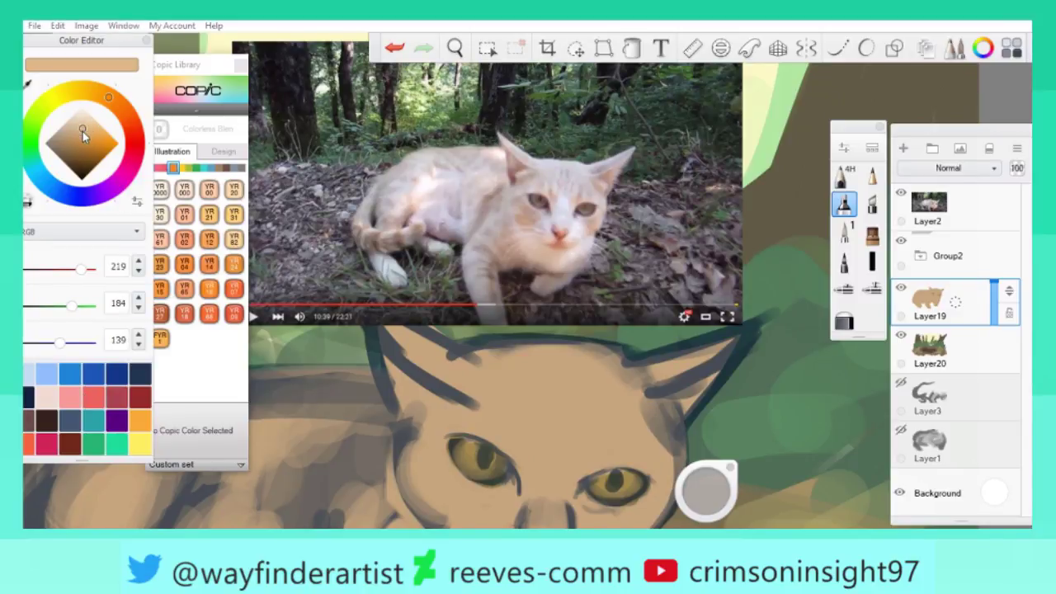
pyautogui.press('space')
pyautogui.moveTo(561, 412); pyautogui.dragTo(624, 388)
pyautogui.moveTo(610, 347)
pyautogui.mouseDown()
pyautogui.moveTo(573, 355)
pyautogui.moveTo(661, 337)
pyautogui.moveTo(577, 384)
pyautogui.moveTo(523, 322)
pyautogui.moveTo(602, 363)
pyautogui.moveTo(619, 435)
pyautogui.mouseUp()
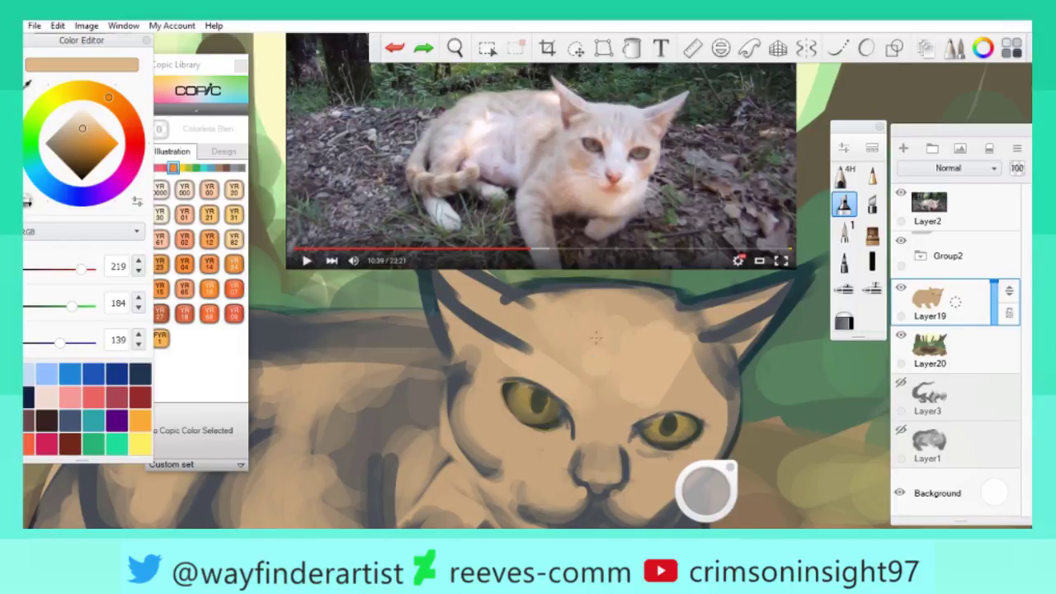
pyautogui.scroll(2, 593, 424)
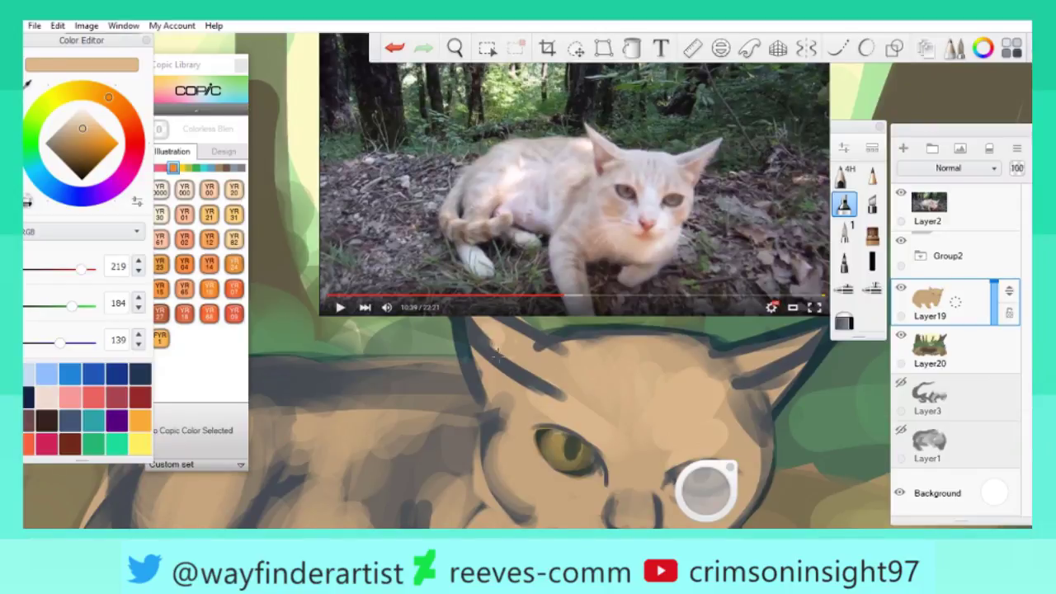
# Switch to a different brush and paint the same lighter tan across the cat's forehead and cheek.
pyautogui.moveTo(636, 401); pyautogui.dragTo(461, 334)
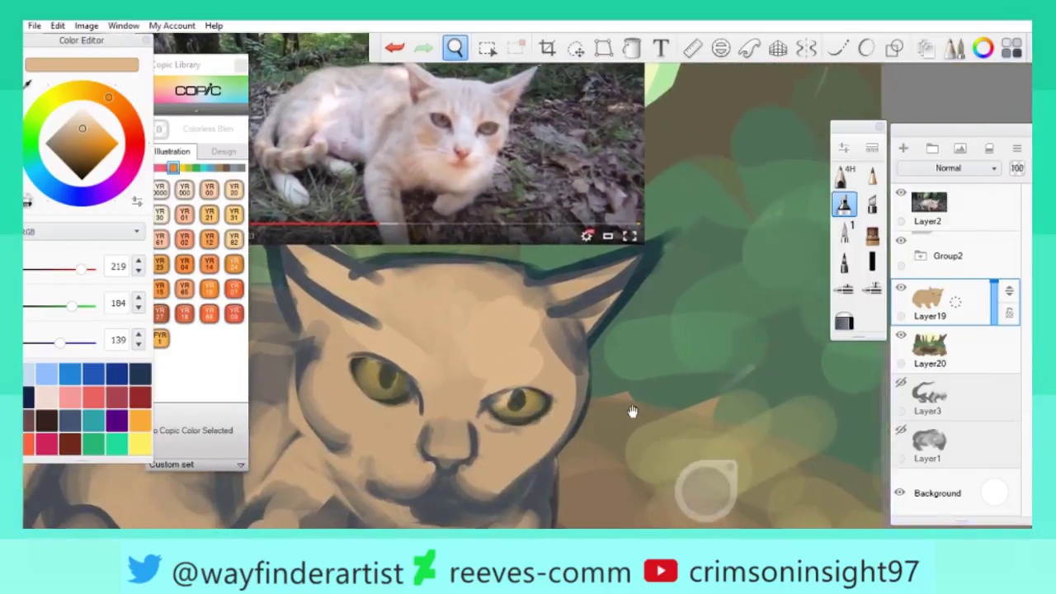
pyautogui.click(843, 232)
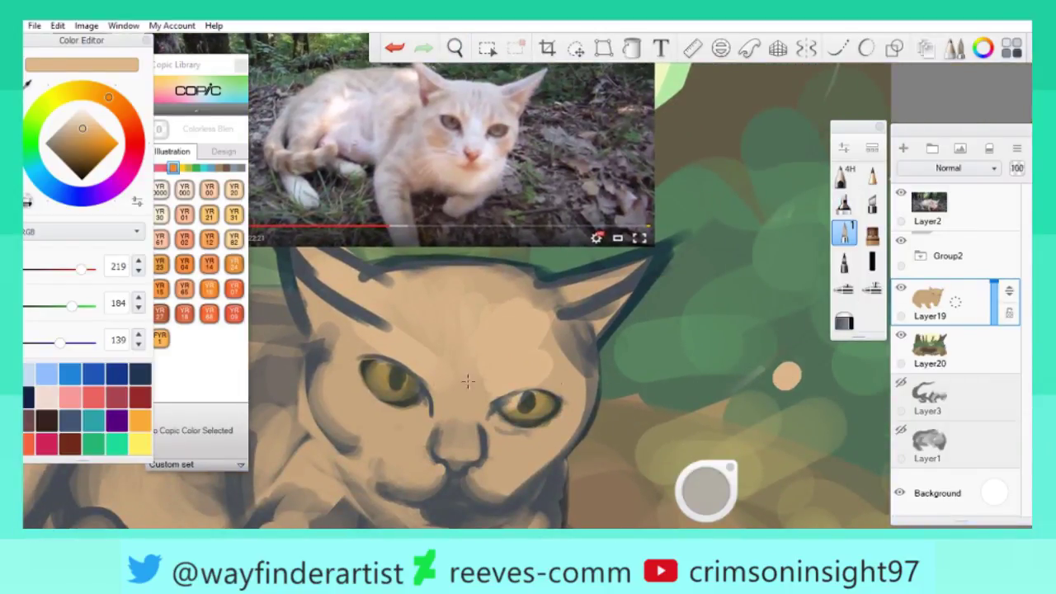
pyautogui.moveTo(609, 368)
pyautogui.mouseDown()
pyautogui.moveTo(691, 385)
pyautogui.moveTo(440, 395)
pyautogui.mouseUp()
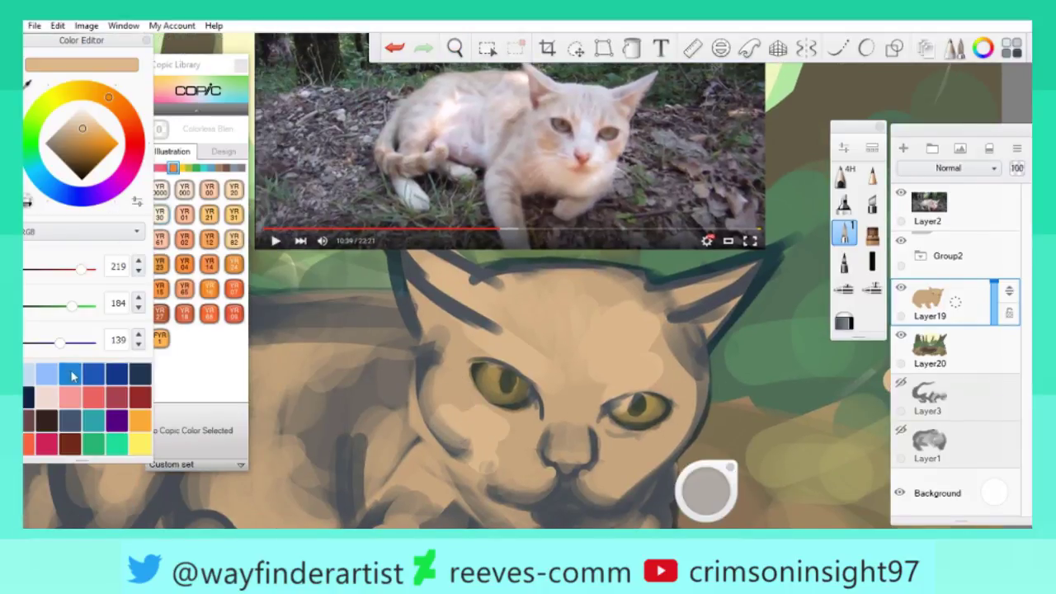
# Starting from YR04 Chrome Orange, mix a reddish tan of RGB 202, 155, 120 and tint both cheeks.
pyautogui.click(192, 261)
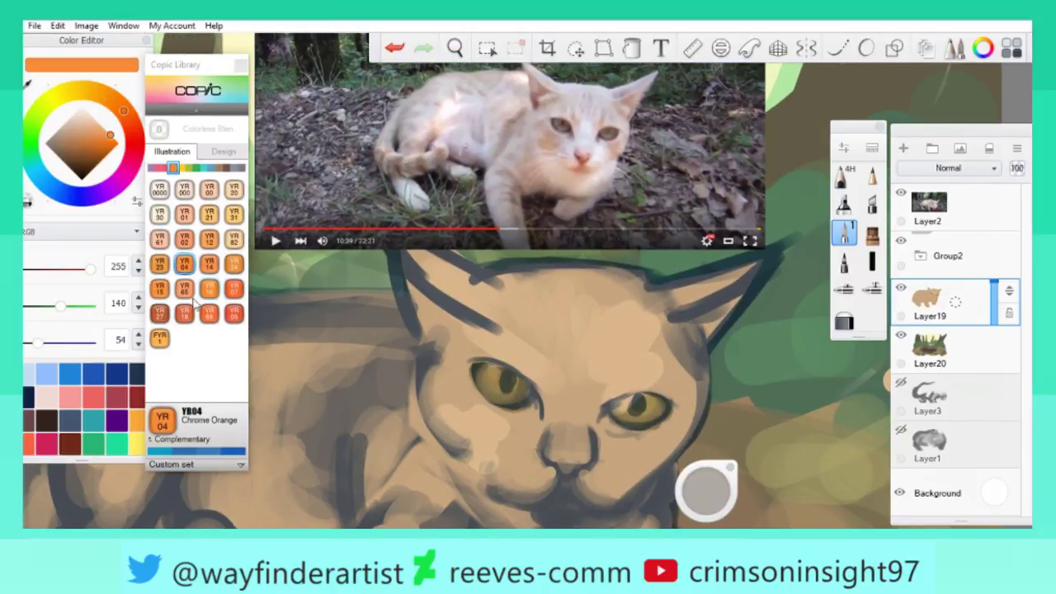
pyautogui.click(78, 133)
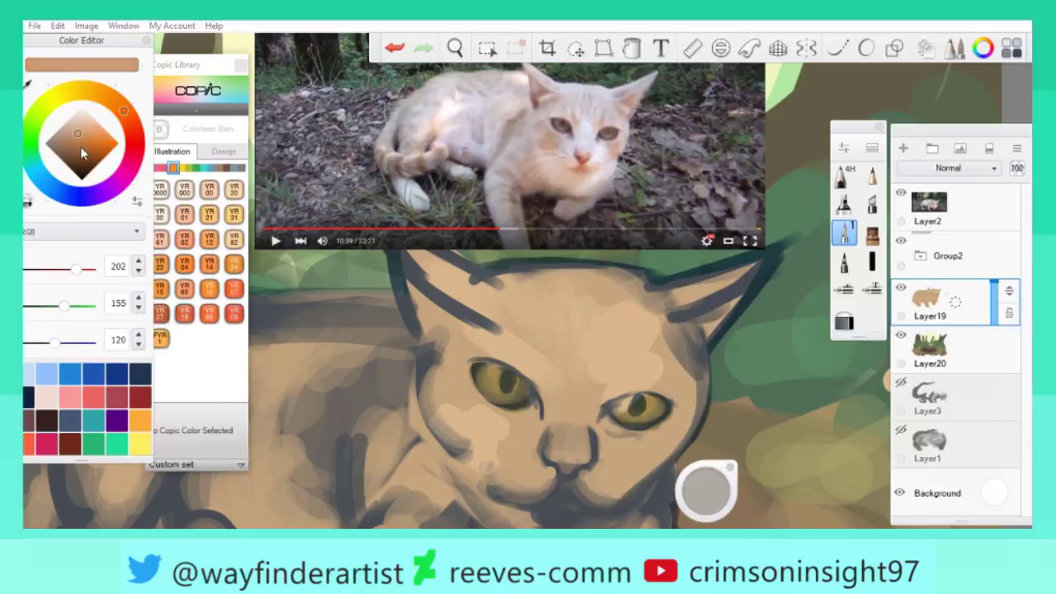
pyautogui.moveTo(421, 405)
pyautogui.mouseDown()
pyautogui.moveTo(478, 454)
pyautogui.moveTo(458, 400)
pyautogui.mouseUp()
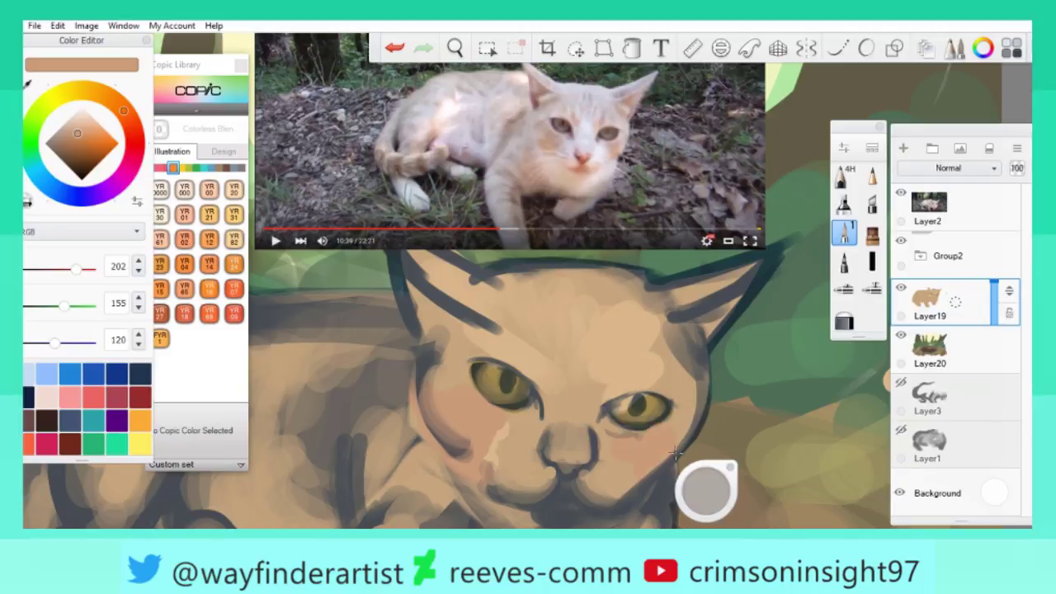
# Mix a darker tan of RGB 192, 153, 114 and dab it down the cat's shoulder and front leg.
pyautogui.moveTo(484, 302); pyautogui.dragTo(545, 327)
pyautogui.click(76, 138)
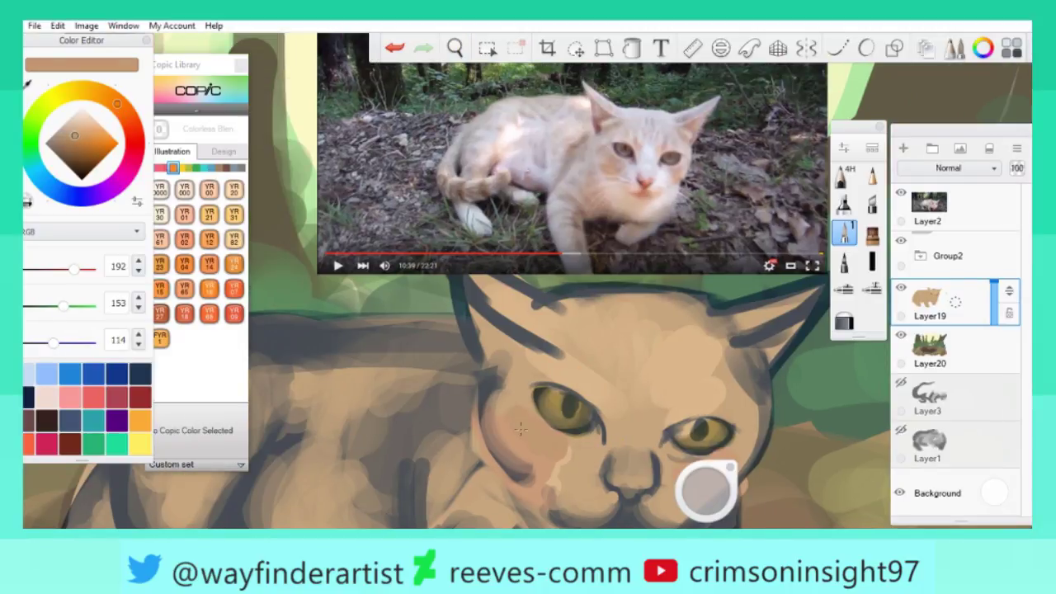
pyautogui.moveTo(706, 491)
pyautogui.mouseDown()
pyautogui.moveTo(604, 353)
pyautogui.moveTo(537, 370)
pyautogui.moveTo(530, 357)
pyautogui.moveTo(610, 427)
pyautogui.moveTo(611, 366)
pyautogui.mouseUp()
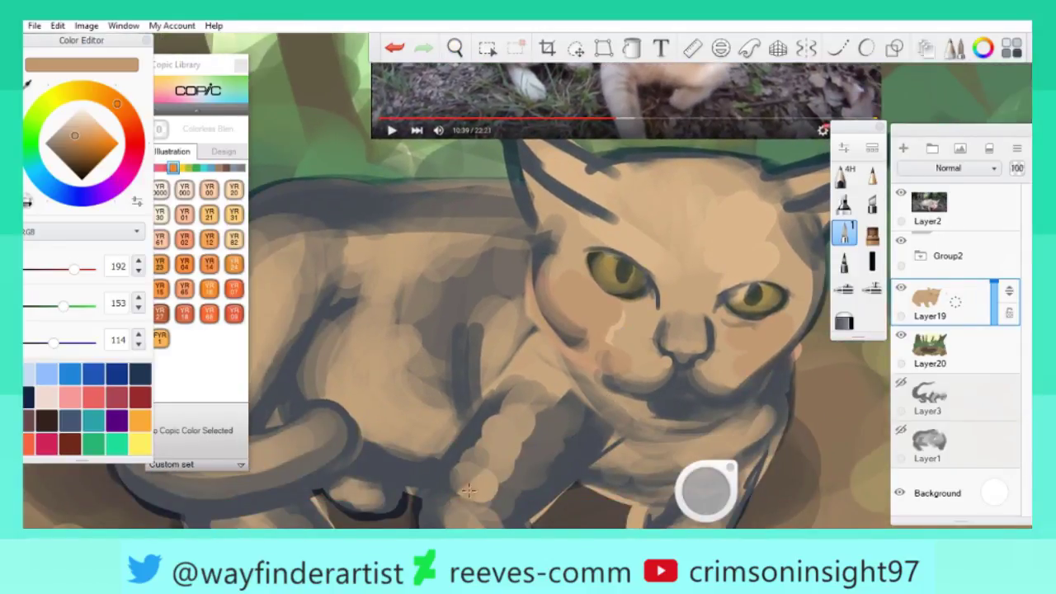
pyautogui.moveTo(589, 403); pyautogui.dragTo(503, 375)
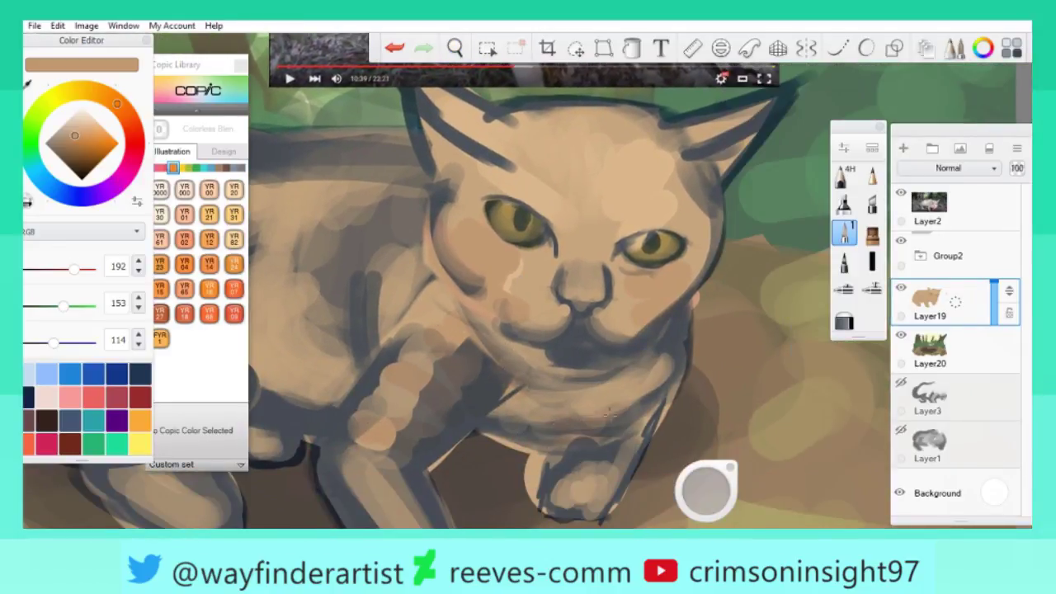
pyautogui.moveTo(706, 490); pyautogui.dragTo(759, 437)
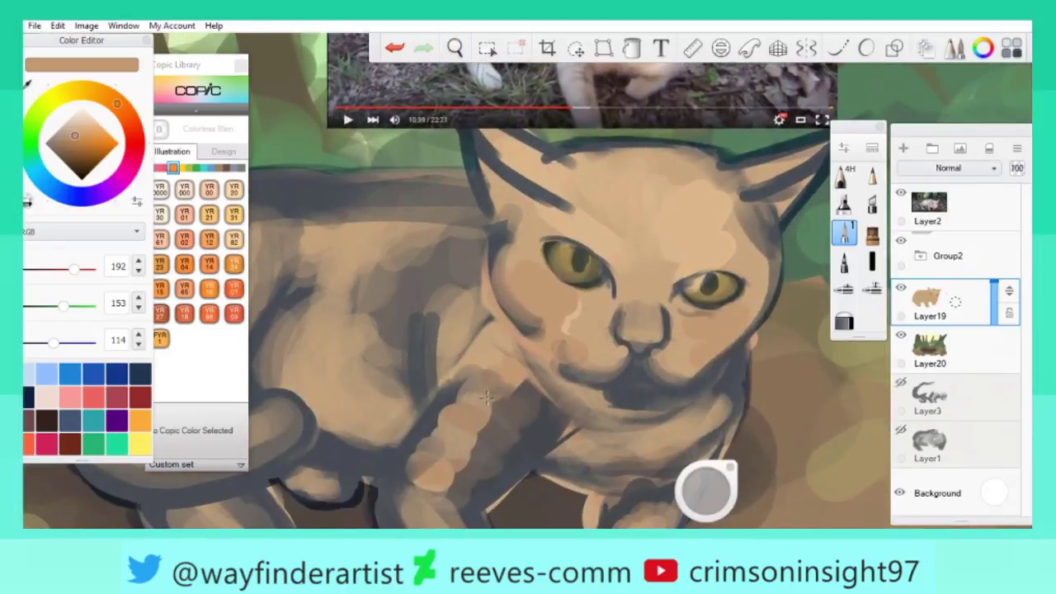
pyautogui.moveTo(486, 399); pyautogui.dragTo(495, 322)
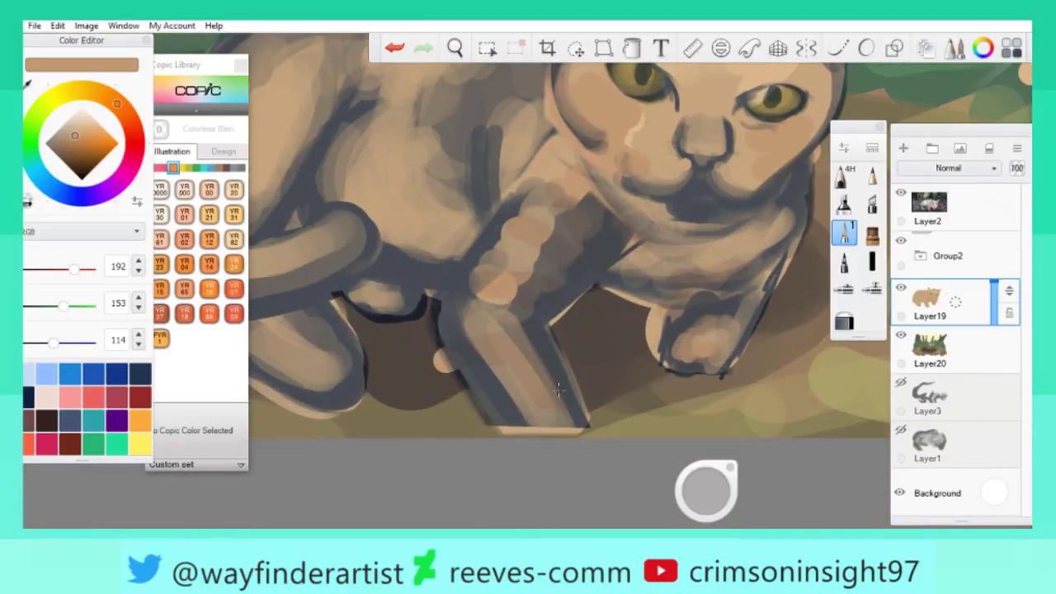
# Tint the cat's tail with the same tan, following the coat pattern in the photo reference.
pyautogui.scroll(-5, 520, 268)
pyautogui.scroll(5, 696, 498)
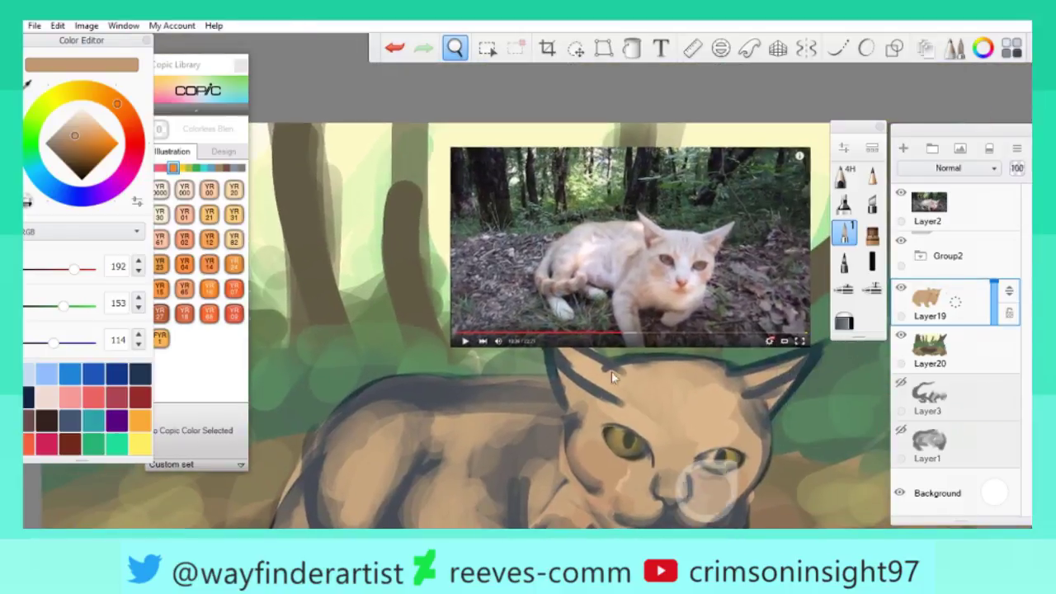
pyautogui.moveTo(507, 306); pyautogui.dragTo(472, 333)
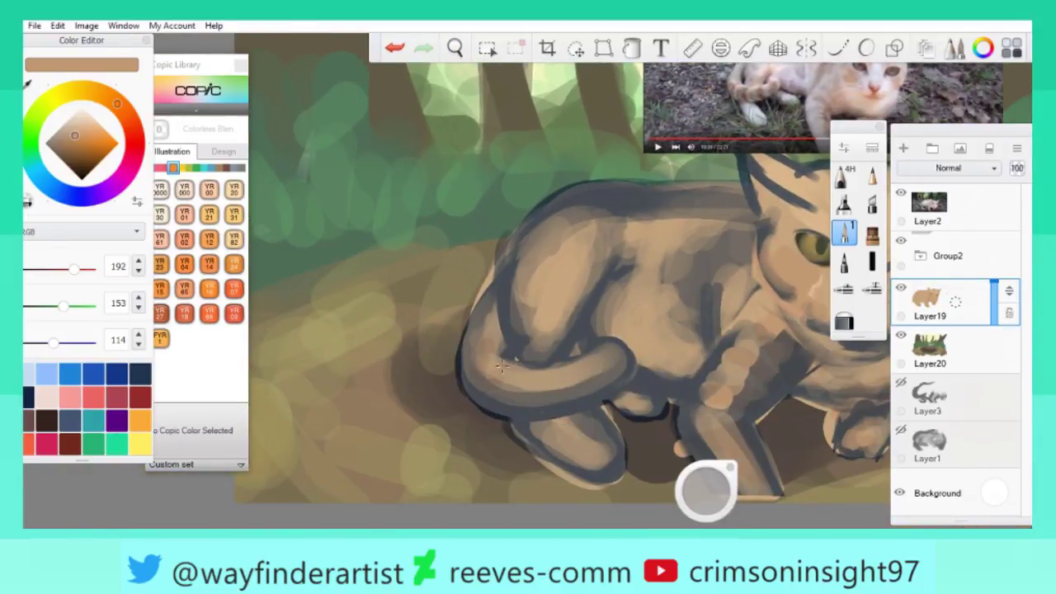
pyautogui.scroll(-3, 612, 357)
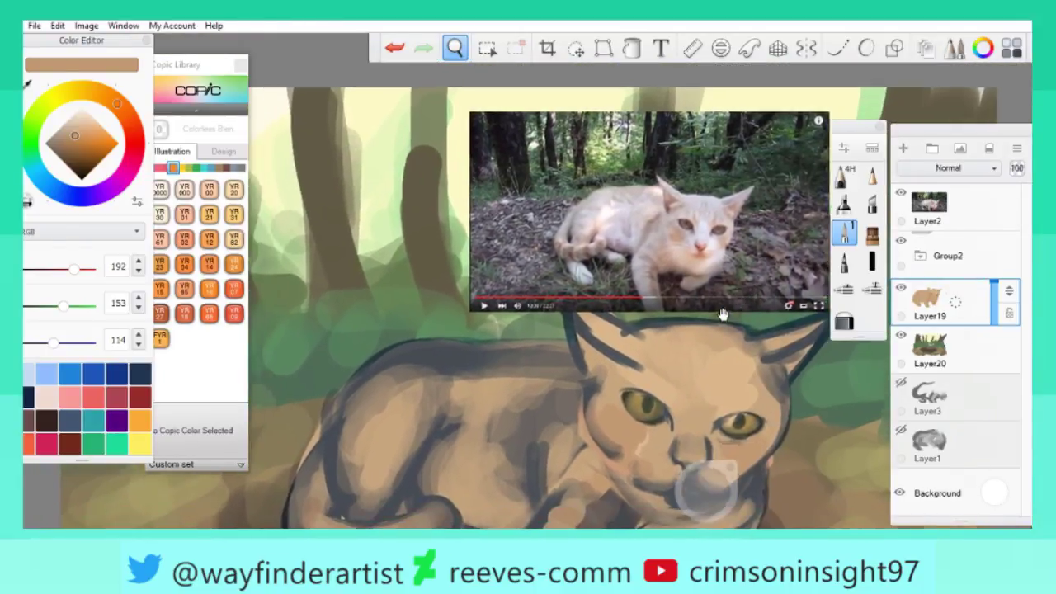
pyautogui.moveTo(511, 440); pyautogui.dragTo(529, 330)
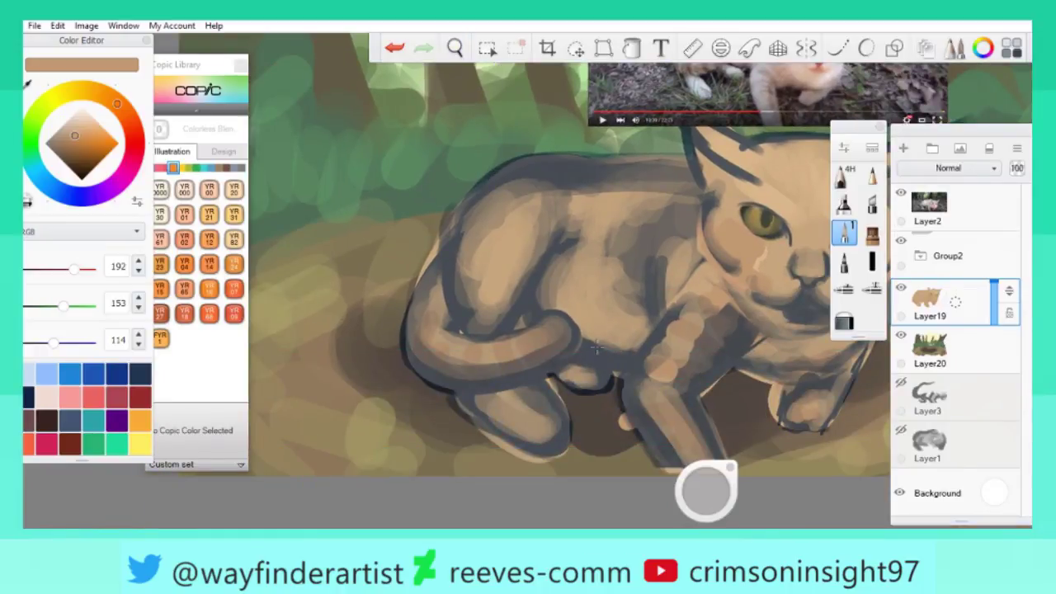
pyautogui.scroll(-3, 596, 347)
pyautogui.scroll(2, 544, 339)
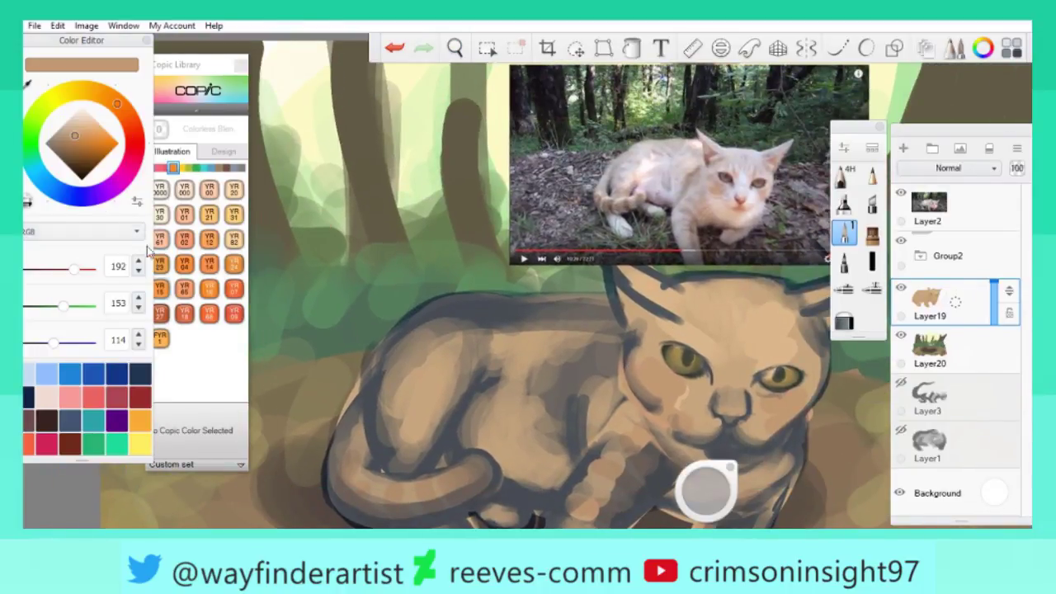
# Choose YR30 Macadamia, undo the first dab, and paint the cat's muzzle, nose and ears cream with a different brush.
pyautogui.click(160, 213)
pyautogui.hscroll(3, 640, 357)
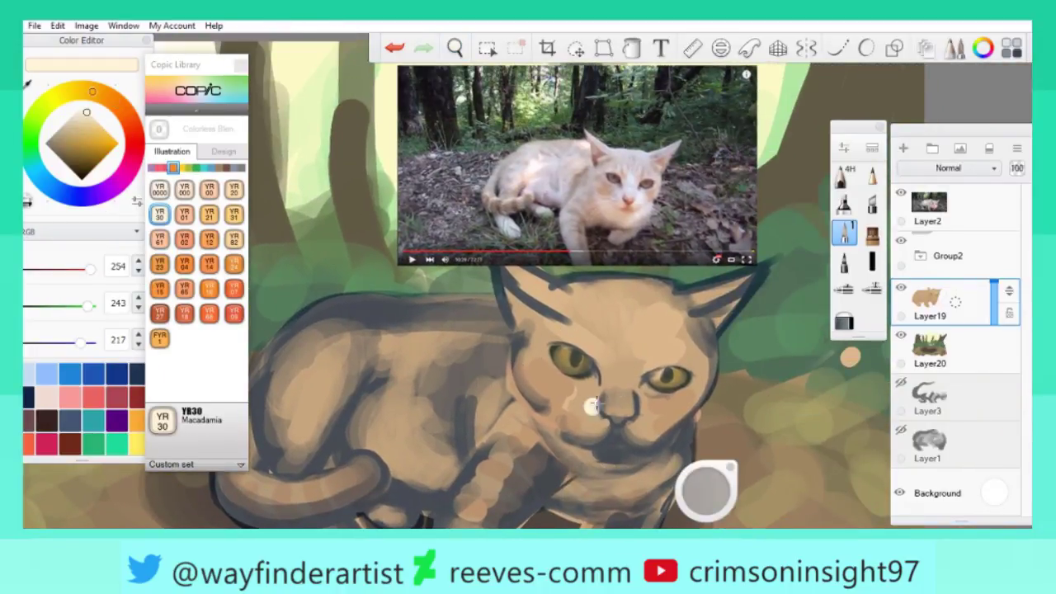
pyautogui.moveTo(608, 372)
pyautogui.mouseDown()
pyautogui.moveTo(627, 417)
pyautogui.moveTo(633, 387)
pyautogui.mouseUp()
pyautogui.hotkey('ctrl', 'z')
pyautogui.hotkey('ctrl', 'z')
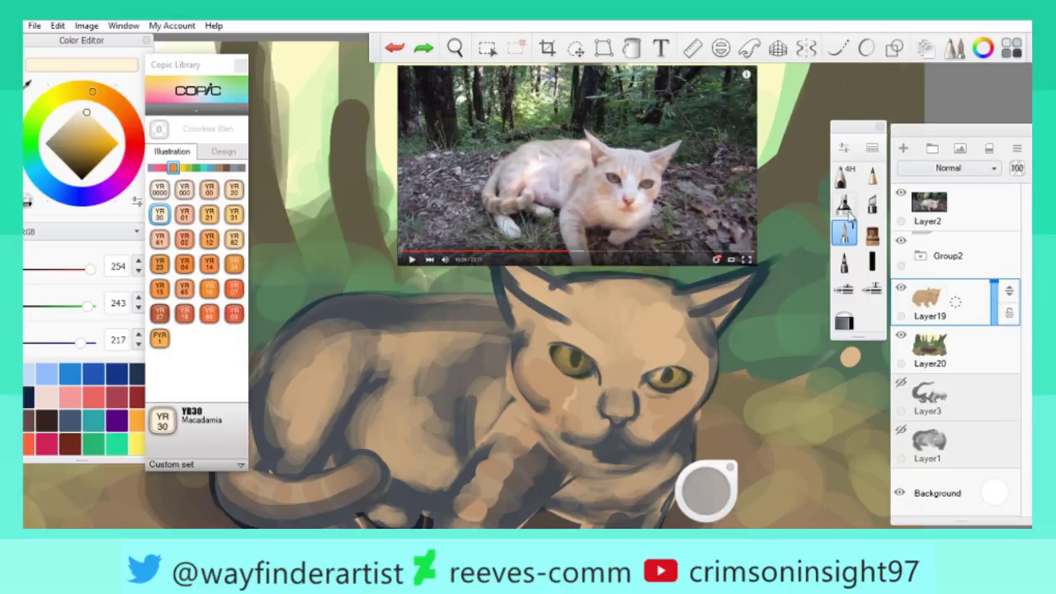
pyautogui.click(844, 204)
pyautogui.moveTo(586, 410)
pyautogui.mouseDown()
pyautogui.moveTo(631, 395)
pyautogui.moveTo(606, 429)
pyautogui.moveTo(569, 446)
pyautogui.moveTo(591, 443)
pyautogui.moveTo(631, 391)
pyautogui.moveTo(650, 426)
pyautogui.moveTo(569, 470)
pyautogui.moveTo(643, 470)
pyautogui.moveTo(653, 447)
pyautogui.moveTo(594, 378)
pyautogui.moveTo(627, 372)
pyautogui.moveTo(585, 322)
pyautogui.moveTo(651, 297)
pyautogui.moveTo(584, 300)
pyautogui.moveTo(681, 278)
pyautogui.moveTo(579, 467)
pyautogui.moveTo(582, 497)
pyautogui.mouseUp()
pyautogui.moveTo(568, 398)
pyautogui.mouseDown()
pyautogui.moveTo(532, 350)
pyautogui.moveTo(742, 349)
pyautogui.mouseUp()
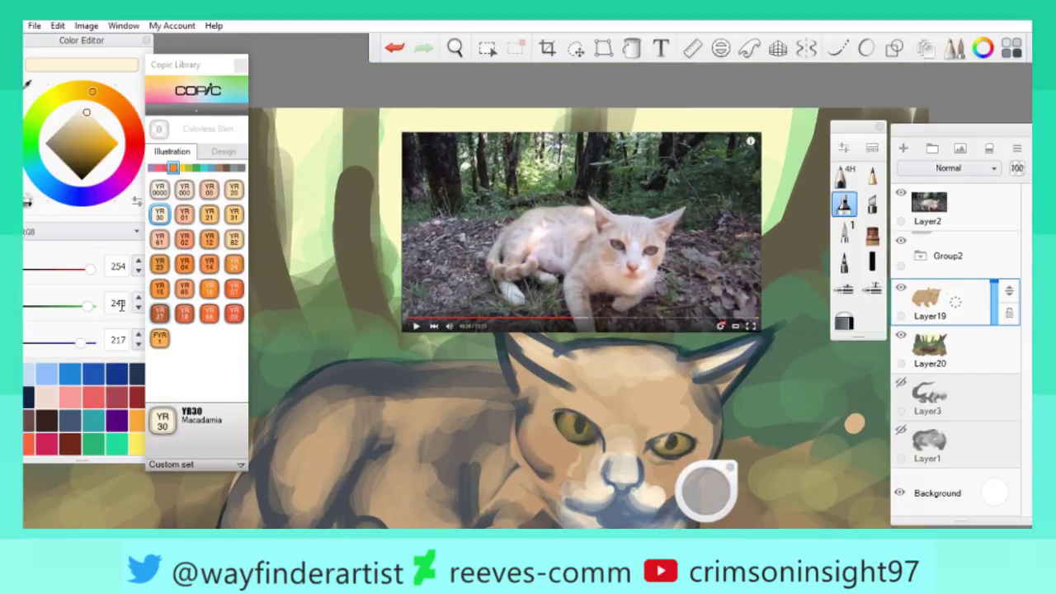
# Extend the YR30 cream highlights over the cat's forehead, front leg and hind paw.
pyautogui.moveTo(695, 395)
pyautogui.mouseDown()
pyautogui.moveTo(726, 404)
pyautogui.moveTo(751, 355)
pyautogui.mouseUp()
pyautogui.click(629, 384)
pyautogui.moveTo(592, 381); pyautogui.dragTo(749, 171)
pyautogui.moveTo(471, 446)
pyautogui.mouseDown()
pyautogui.moveTo(503, 416)
pyautogui.moveTo(483, 413)
pyautogui.mouseUp()
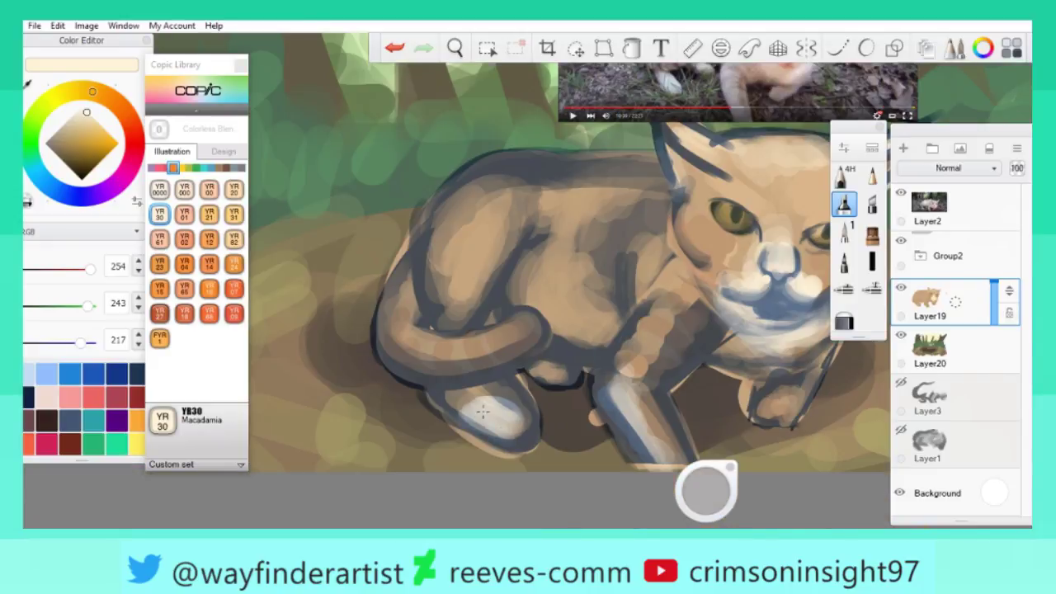
# Paint YR30 cream across the cat's belly, flank and thigh, and add pale patches along the tail.
pyautogui.moveTo(543, 365)
pyautogui.mouseDown()
pyautogui.moveTo(356, 520)
pyautogui.moveTo(411, 456)
pyautogui.moveTo(722, 338)
pyautogui.moveTo(487, 381)
pyautogui.mouseUp()
pyautogui.moveTo(464, 419)
pyautogui.mouseDown()
pyautogui.moveTo(475, 380)
pyautogui.moveTo(523, 422)
pyautogui.moveTo(476, 360)
pyautogui.moveTo(468, 379)
pyautogui.moveTo(610, 353)
pyautogui.moveTo(488, 304)
pyautogui.moveTo(465, 326)
pyautogui.moveTo(520, 354)
pyautogui.moveTo(517, 320)
pyautogui.moveTo(531, 304)
pyautogui.moveTo(554, 347)
pyautogui.mouseUp()
pyautogui.moveTo(437, 360)
pyautogui.mouseDown()
pyautogui.moveTo(418, 296)
pyautogui.moveTo(386, 387)
pyautogui.moveTo(398, 396)
pyautogui.moveTo(422, 387)
pyautogui.moveTo(361, 384)
pyautogui.moveTo(377, 323)
pyautogui.mouseUp()
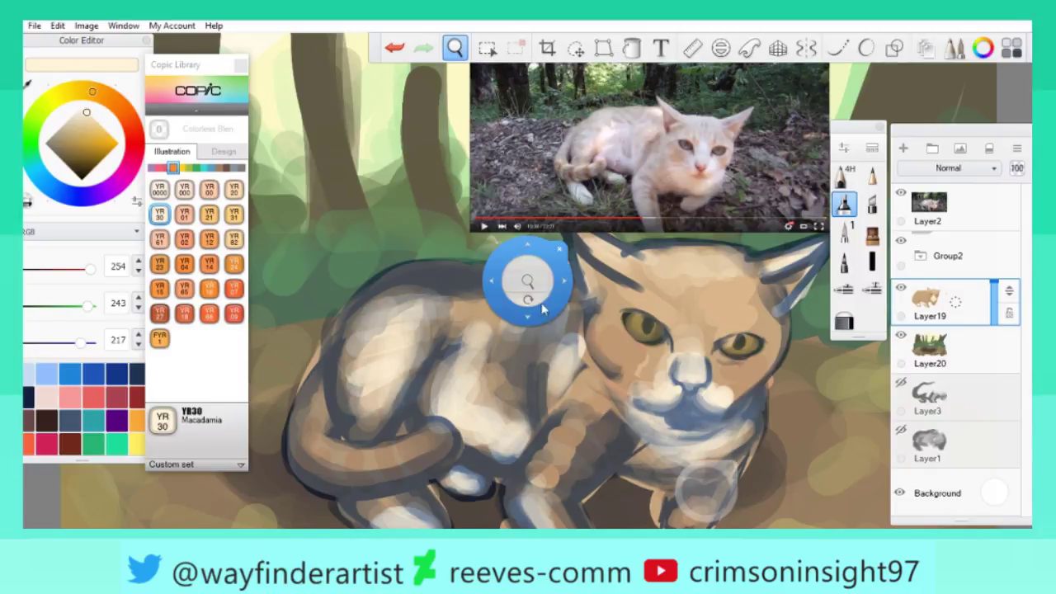
pyautogui.scroll(-5, 495, 313)
pyautogui.scroll(3, 495, 313)
pyautogui.moveTo(395, 407)
pyautogui.mouseDown()
pyautogui.moveTo(347, 374)
pyautogui.moveTo(348, 405)
pyautogui.moveTo(367, 418)
pyautogui.moveTo(420, 406)
pyautogui.moveTo(449, 411)
pyautogui.mouseUp()
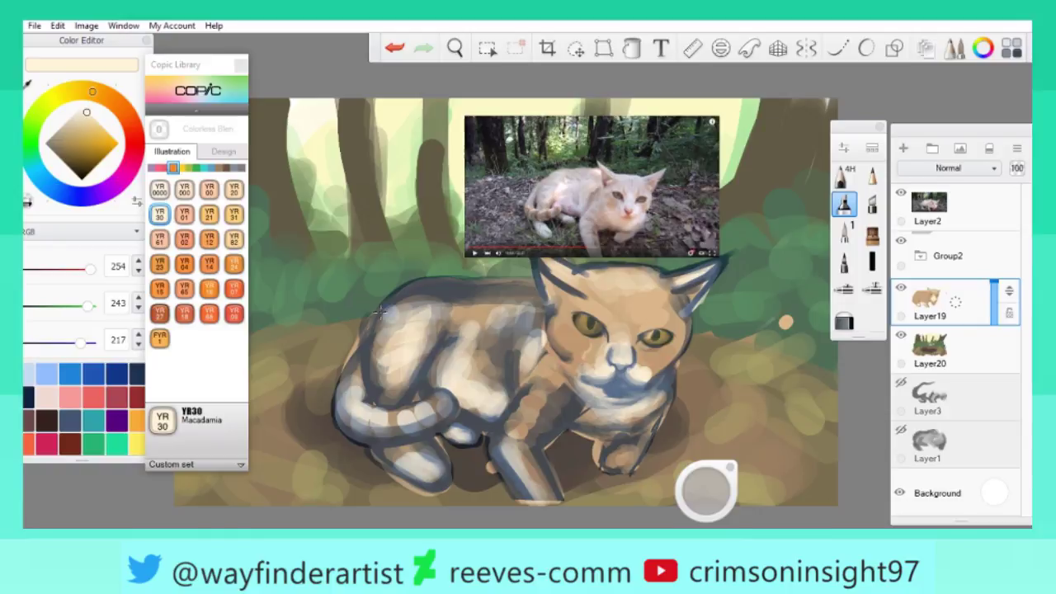
# Sample the light tan from the cat's coat and paint stripes over the pale tail and flank.
pyautogui.click(30, 83)
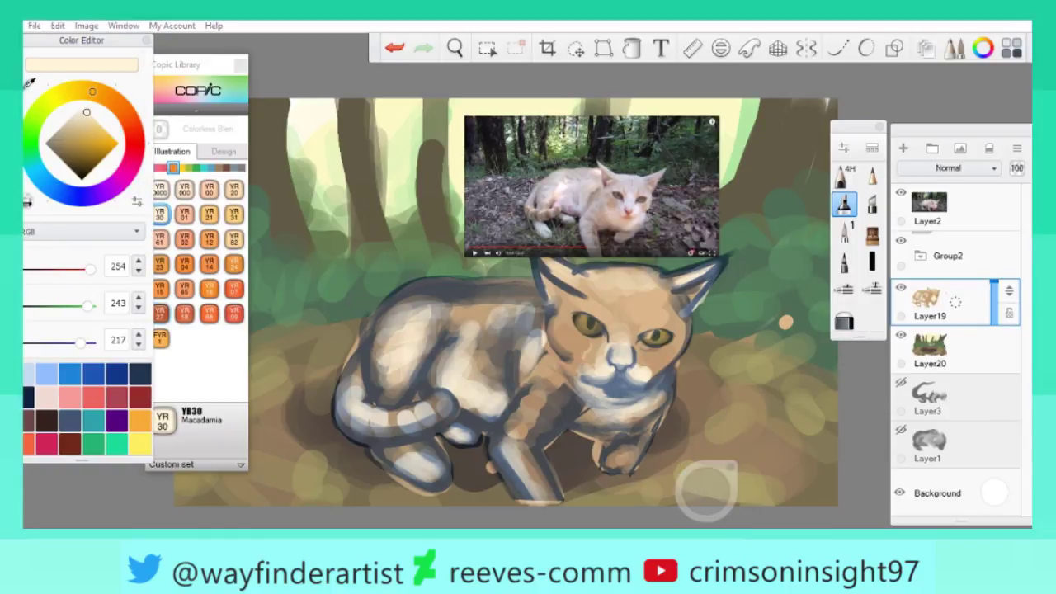
pyautogui.click(506, 396)
pyautogui.moveTo(396, 416)
pyautogui.mouseDown()
pyautogui.moveTo(372, 452)
pyautogui.moveTo(359, 405)
pyautogui.moveTo(391, 417)
pyautogui.mouseUp()
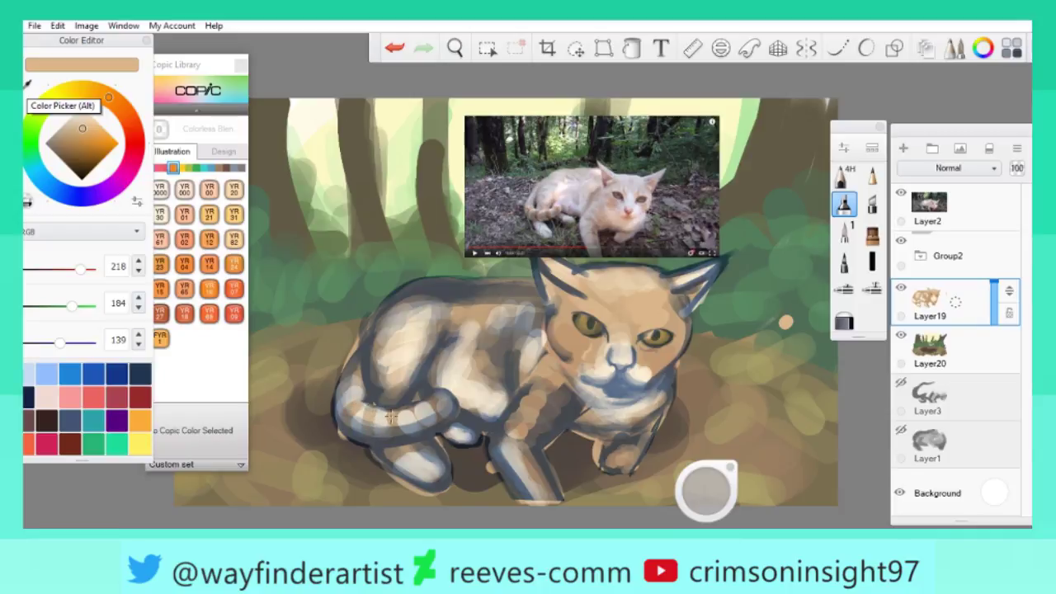
pyautogui.moveTo(449, 378); pyautogui.dragTo(502, 331)
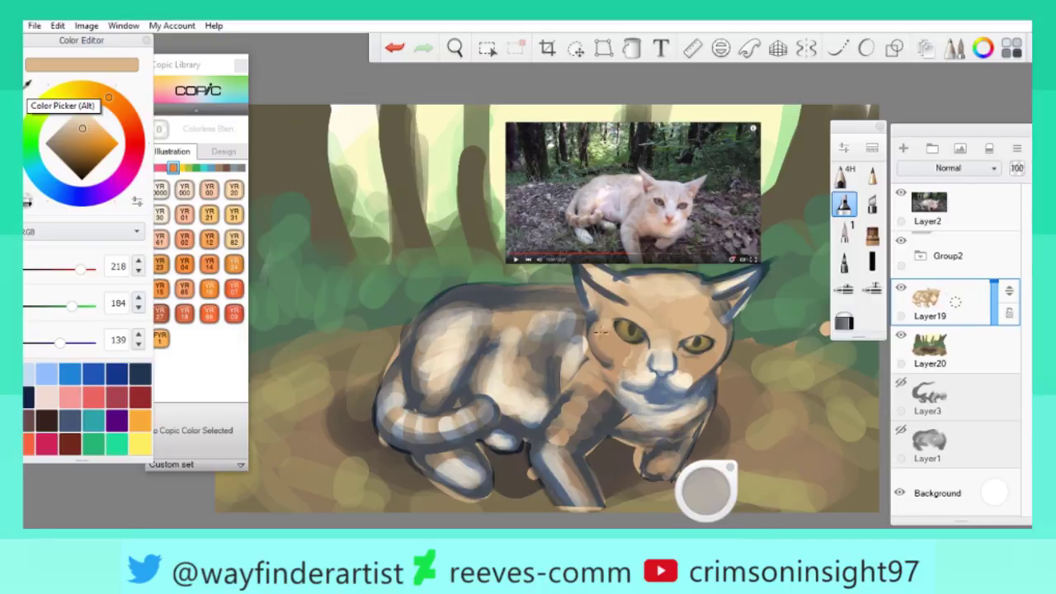
# Choose E23 Hazelnut from the Copic colours and paint the insides of both ears.
pyautogui.scroll(2, 608, 323)
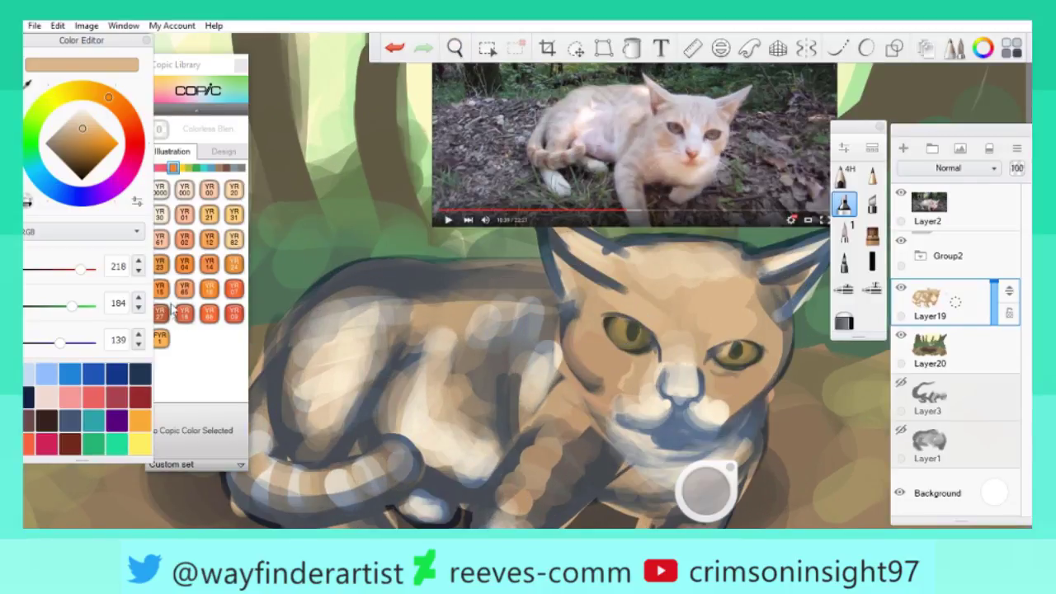
pyautogui.click(221, 168)
pyautogui.click(213, 289)
pyautogui.moveTo(631, 377)
pyautogui.mouseDown()
pyautogui.moveTo(594, 377)
pyautogui.moveTo(575, 356)
pyautogui.mouseUp()
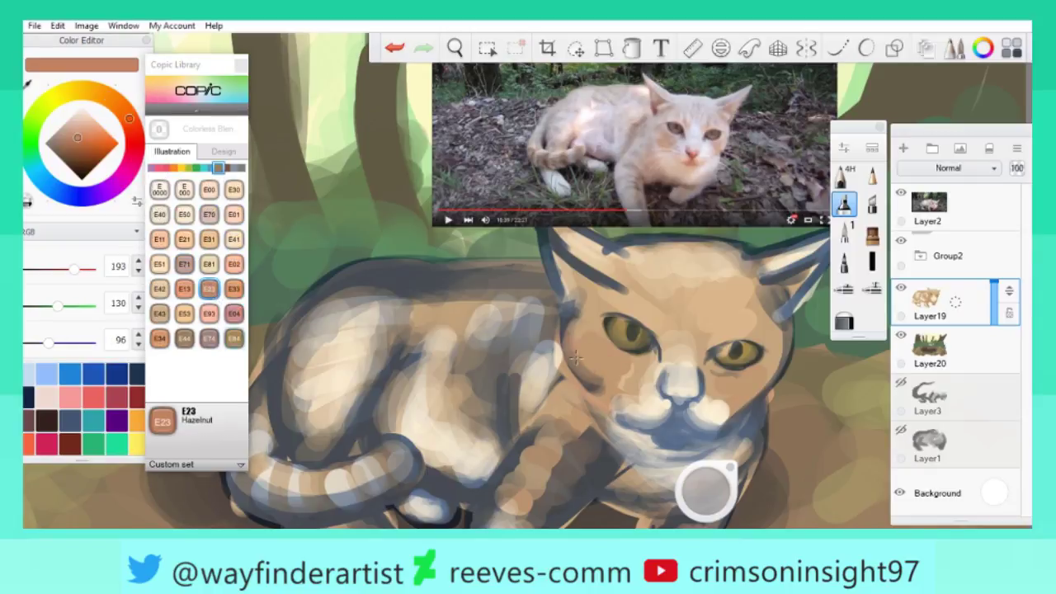
pyautogui.moveTo(569, 290)
pyautogui.mouseDown()
pyautogui.moveTo(571, 280)
pyautogui.moveTo(576, 303)
pyautogui.moveTo(593, 281)
pyautogui.mouseUp()
pyautogui.moveTo(757, 320); pyautogui.dragTo(699, 308)
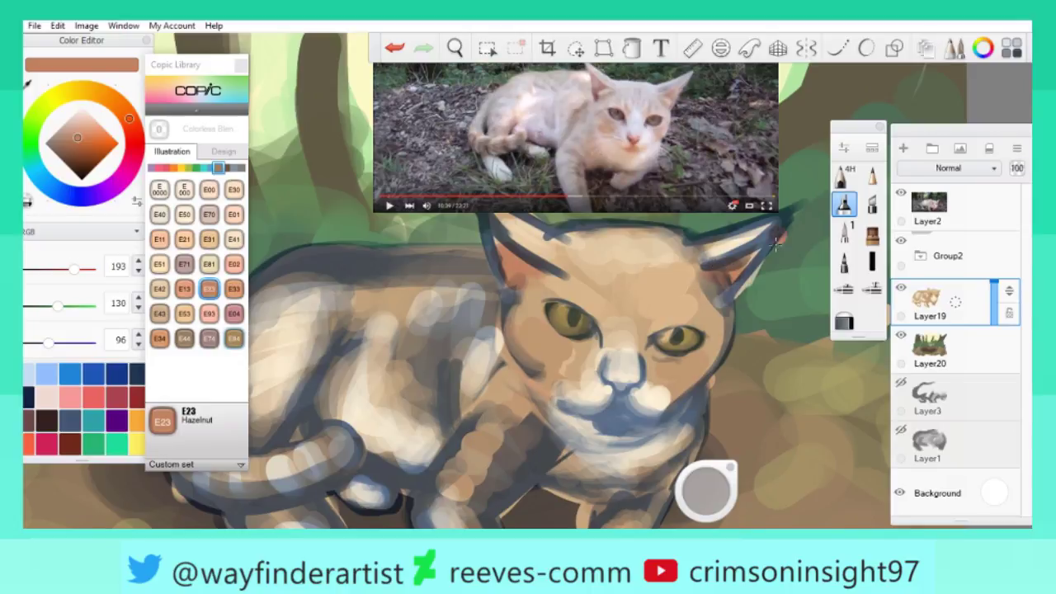
# Paint E23 Hazelnut on the cat's cheek, above its eye, and over the mouth and nose.
pyautogui.press('space')
pyautogui.scroll(3, 620, 298)
pyautogui.moveTo(585, 407); pyautogui.dragTo(544, 389)
pyautogui.moveTo(544, 352); pyautogui.dragTo(555, 343)
pyautogui.click(538, 274)
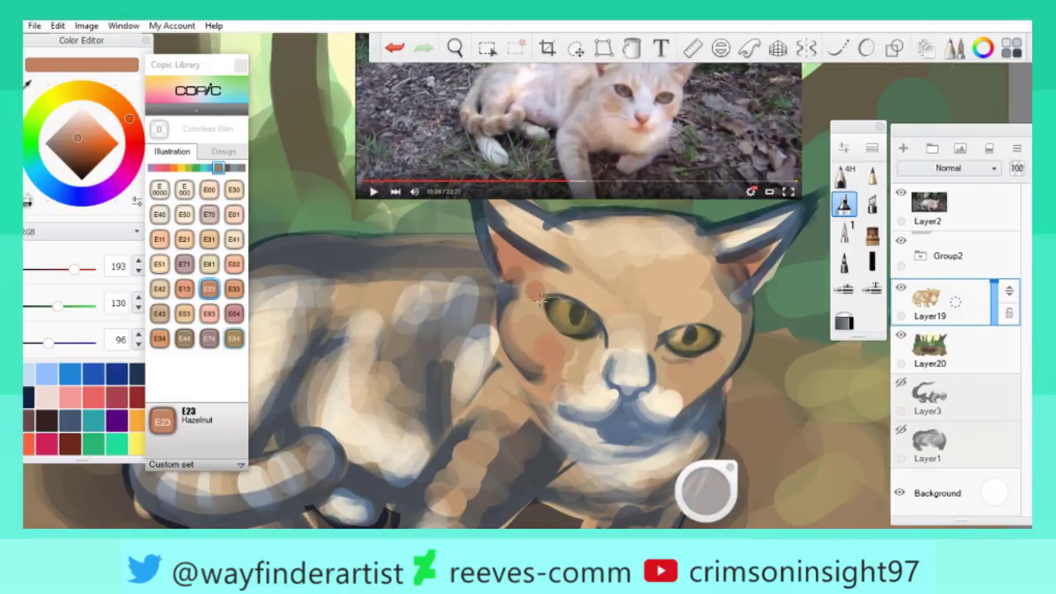
pyautogui.moveTo(588, 406)
pyautogui.mouseDown()
pyautogui.moveTo(606, 423)
pyautogui.moveTo(625, 414)
pyautogui.moveTo(646, 423)
pyautogui.moveTo(607, 424)
pyautogui.moveTo(623, 422)
pyautogui.moveTo(614, 419)
pyautogui.moveTo(631, 382)
pyautogui.mouseUp()
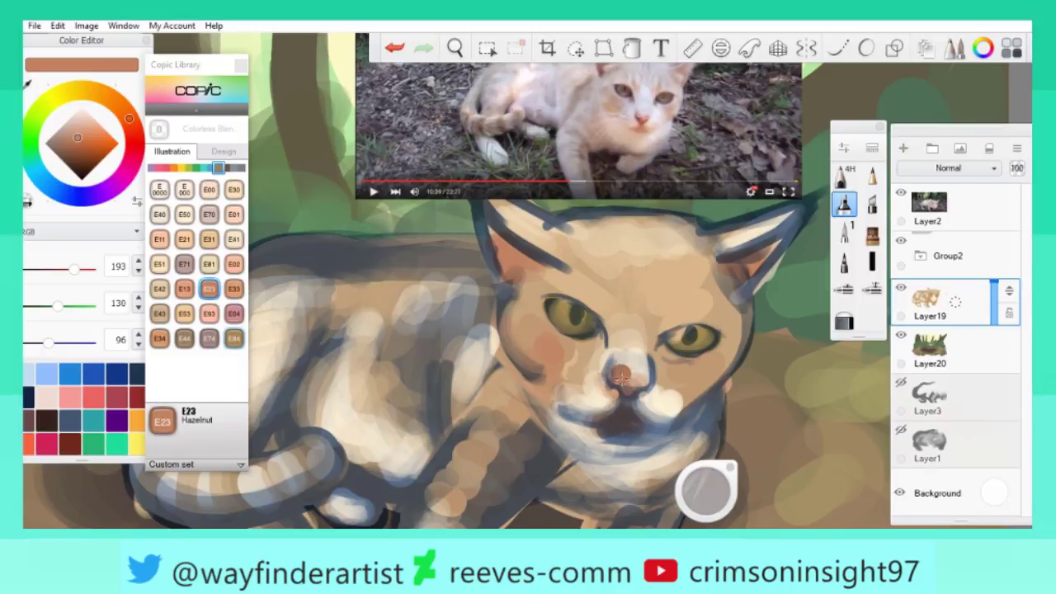
pyautogui.moveTo(705, 491); pyautogui.dragTo(662, 544)
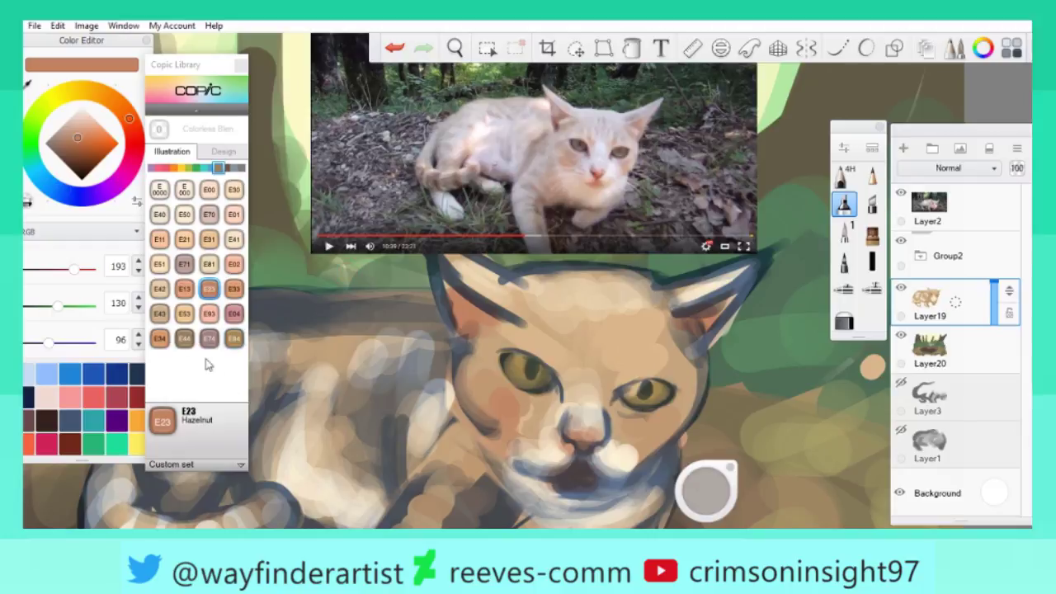
# Choose YR000 Silk and brush pale highlights onto the cat's face around the nose, eyes and forehead.
pyautogui.click(174, 169)
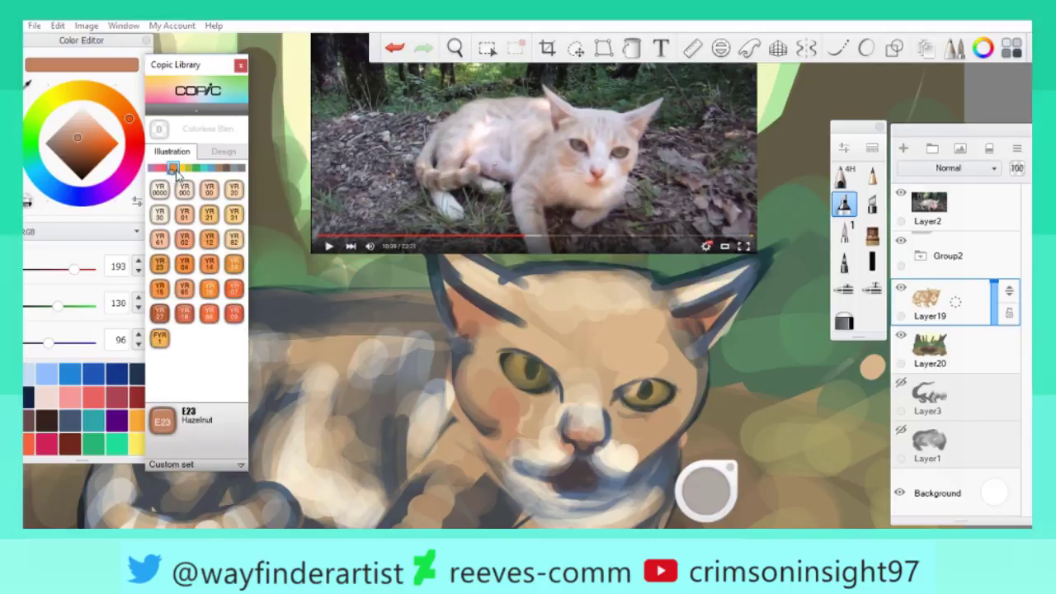
pyautogui.click(183, 192)
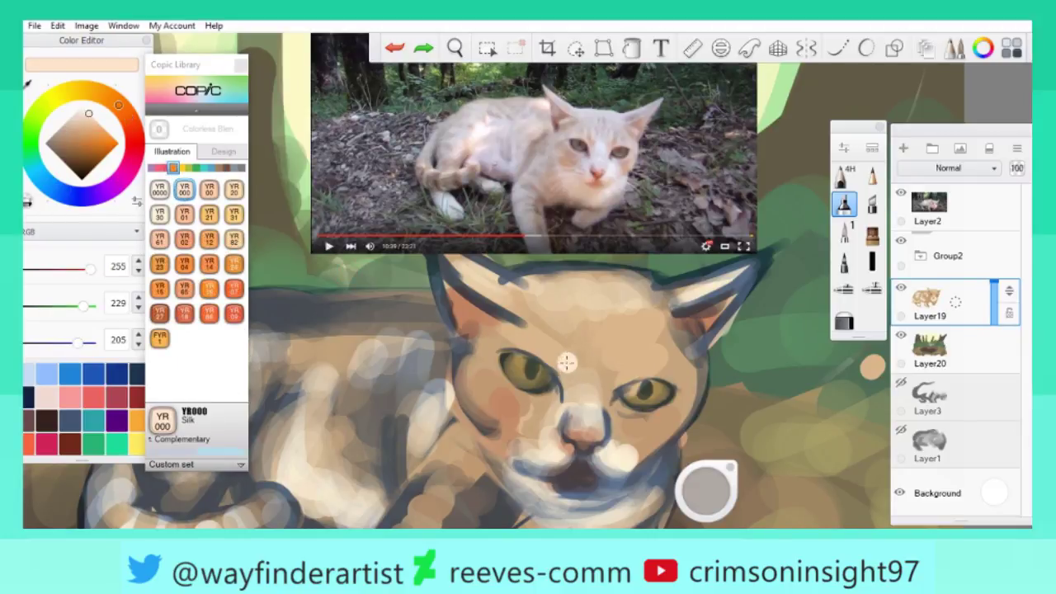
pyautogui.moveTo(604, 406); pyautogui.dragTo(619, 318)
pyautogui.moveTo(532, 338); pyautogui.dragTo(530, 306)
pyautogui.moveTo(635, 354); pyautogui.dragTo(632, 379)
pyautogui.moveTo(652, 333); pyautogui.dragTo(692, 412)
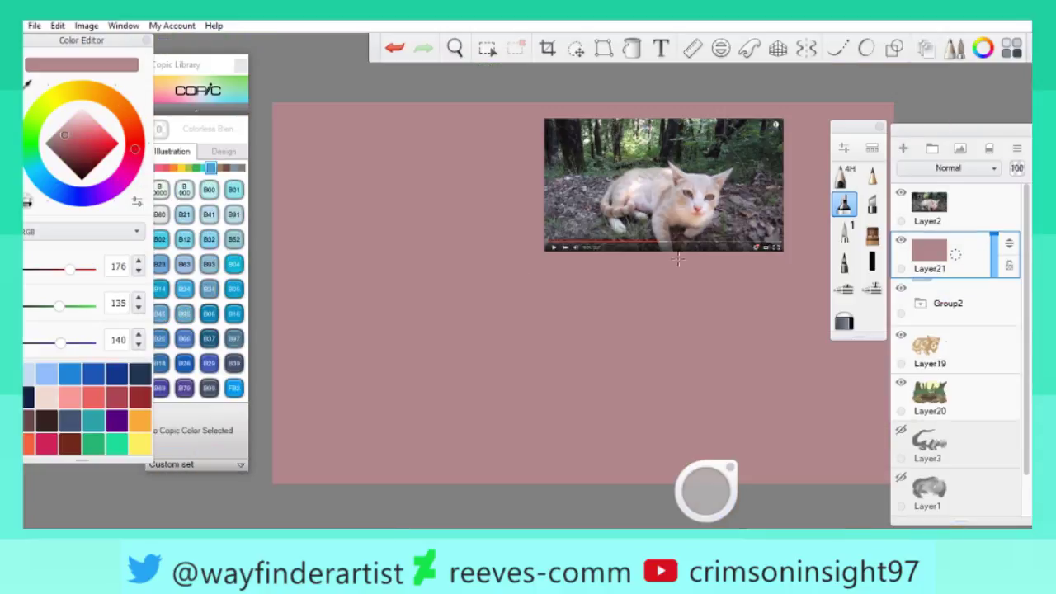
# Hide Layer21, expand Group2 and Group1, lock the transparency of Layer8 and switch to a different brush.
pyautogui.click(901, 240)
pyautogui.click(927, 310)
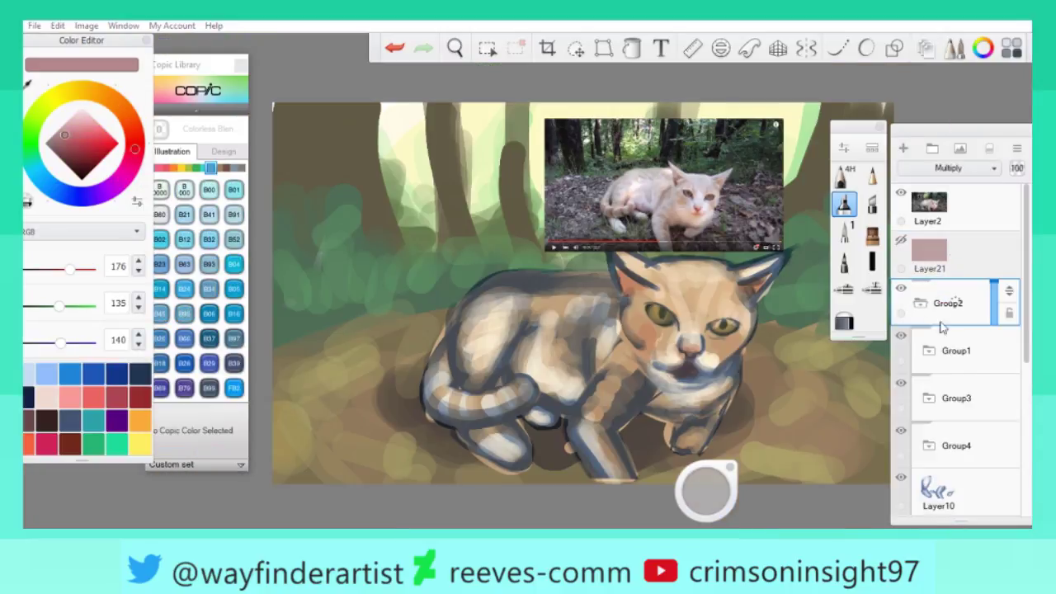
pyautogui.click(965, 373)
pyautogui.click(928, 355)
pyautogui.click(1008, 406)
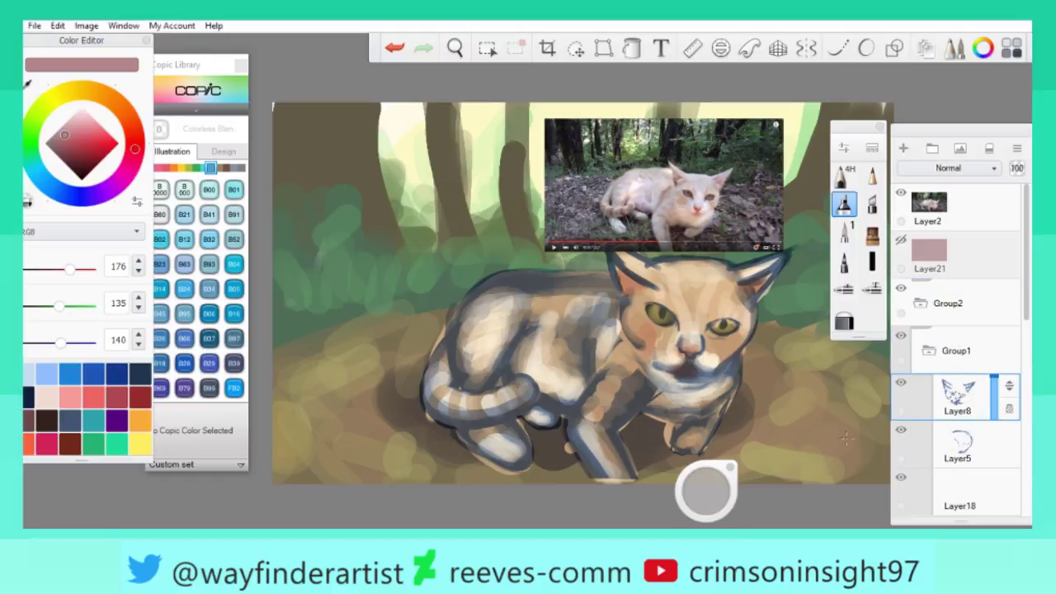
pyautogui.click(843, 233)
# Try recolouring the line art of the cat's face and ears with the mauve of RGB 176, 135, 140.
pyautogui.moveTo(706, 494); pyautogui.dragTo(698, 499)
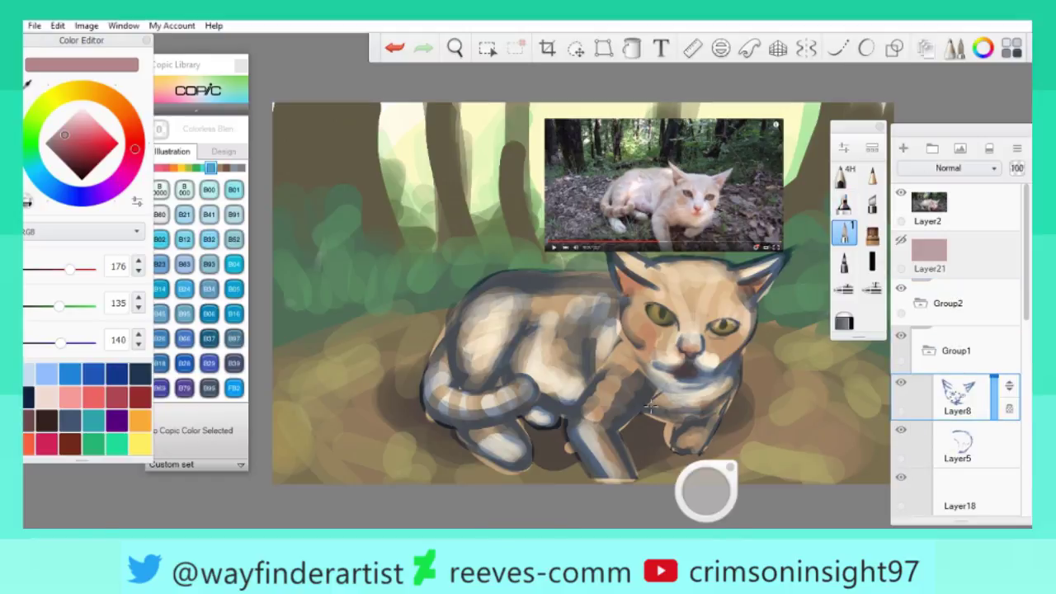
pyautogui.moveTo(652, 363); pyautogui.dragTo(689, 380)
pyautogui.moveTo(614, 259); pyautogui.dragTo(651, 284)
pyautogui.moveTo(747, 256); pyautogui.dragTo(783, 289)
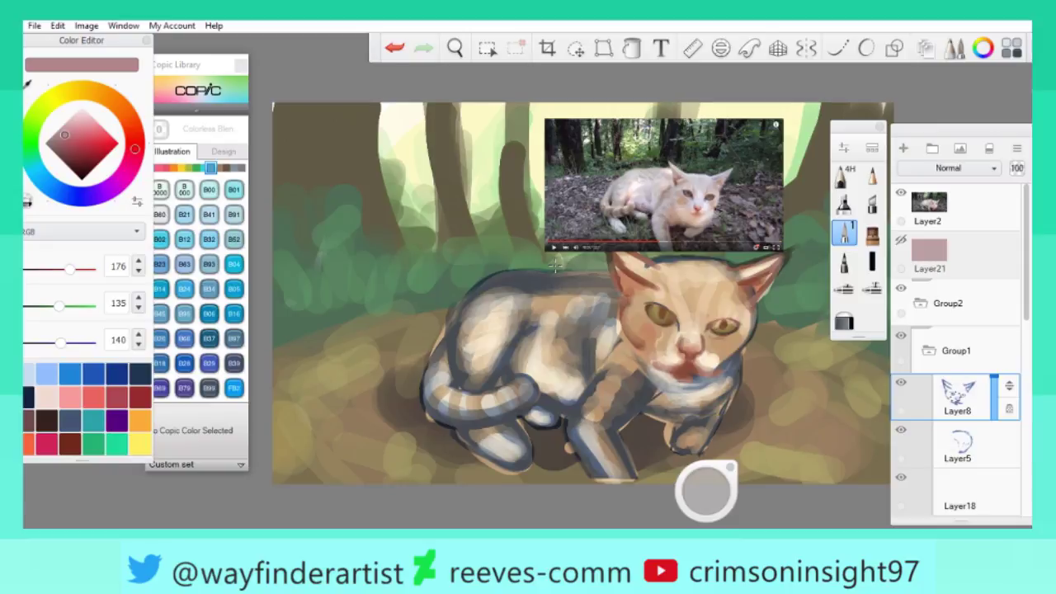
pyautogui.hotkey('ctrl', 'z')
pyautogui.hotkey('ctrl', 'z')
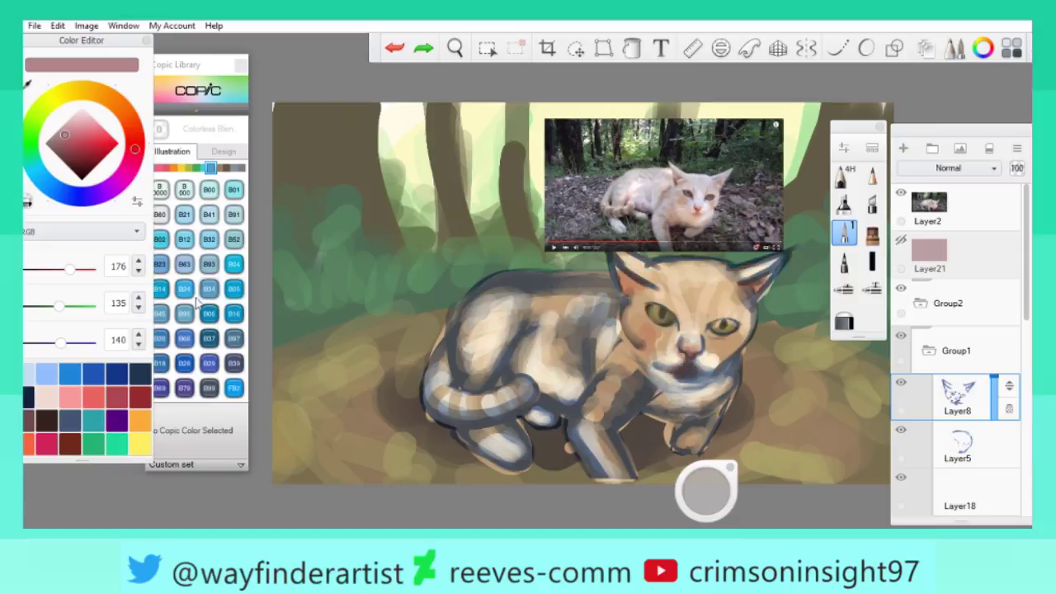
# Try recolouring the line art of the cat's face and ears with a bright green swatch and G94 Grayish Olive.
pyautogui.click(84, 445)
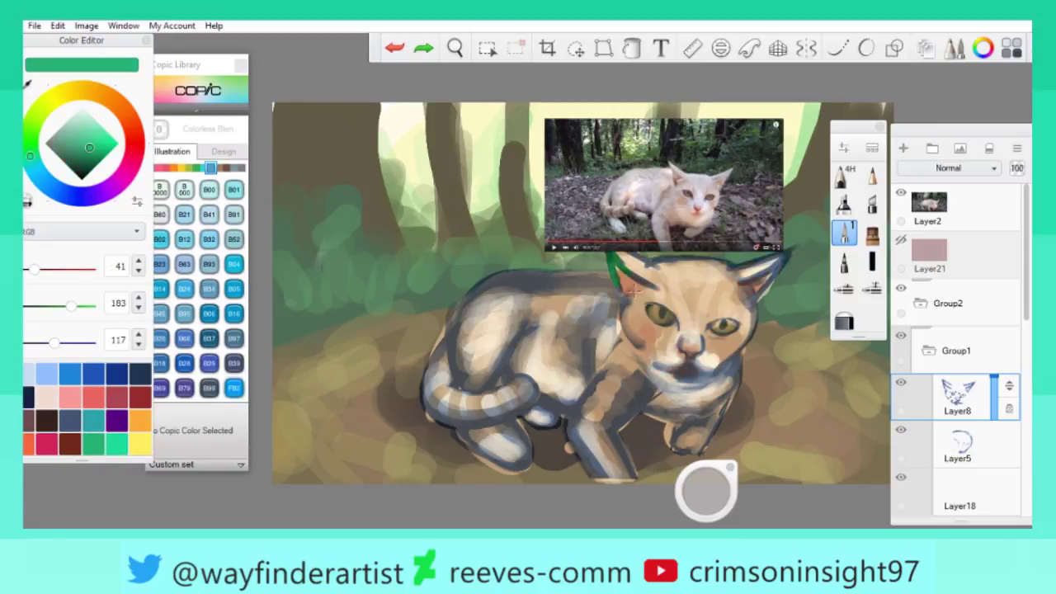
pyautogui.hotkey('ctrl', 'z')
pyautogui.click(197, 167)
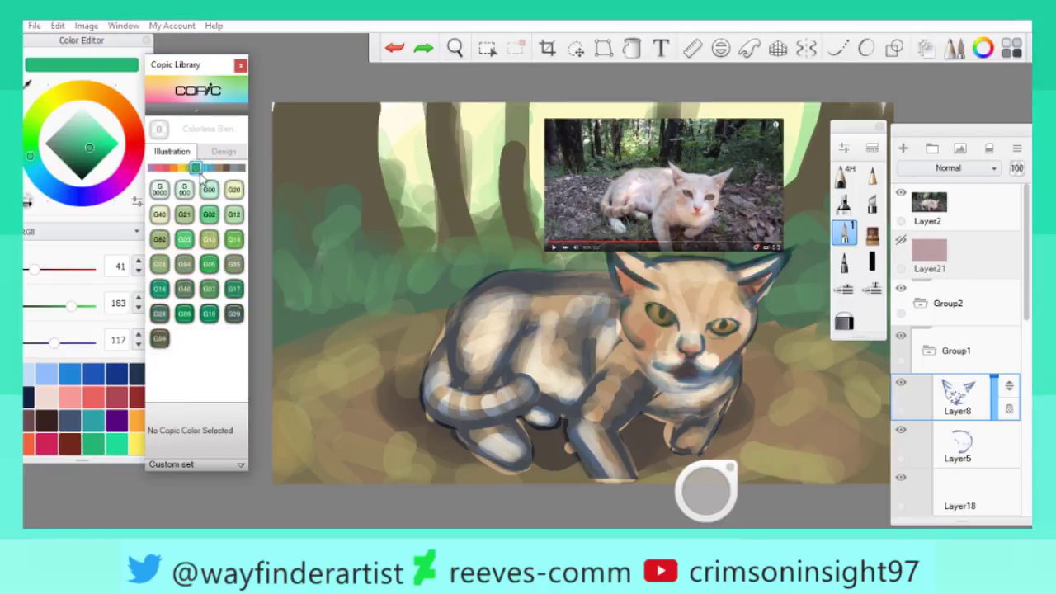
pyautogui.click(184, 264)
pyautogui.moveTo(626, 284); pyautogui.dragTo(652, 314)
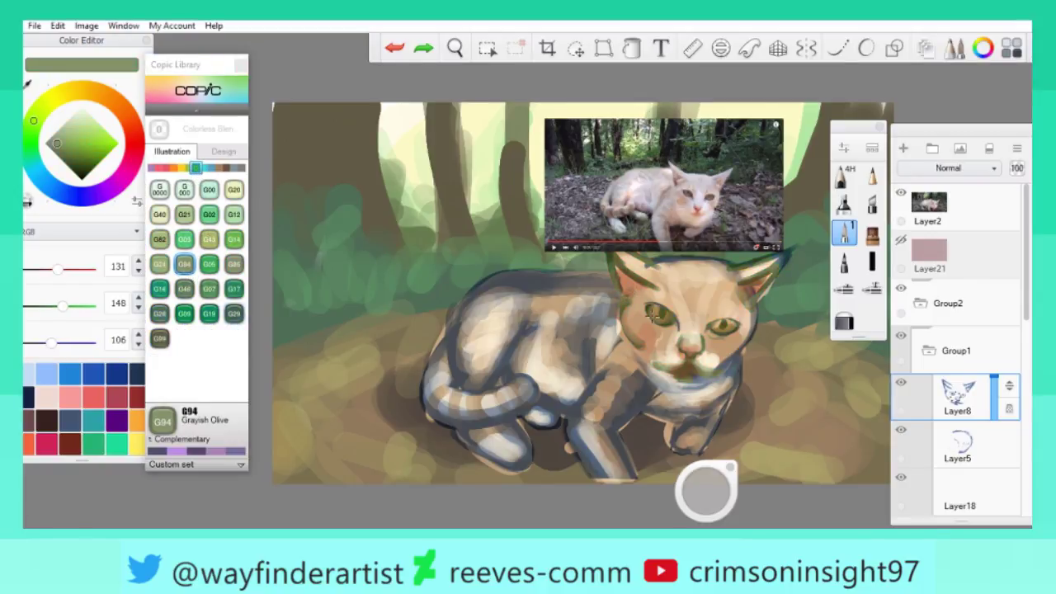
pyautogui.hotkey('ctrl', 'z')
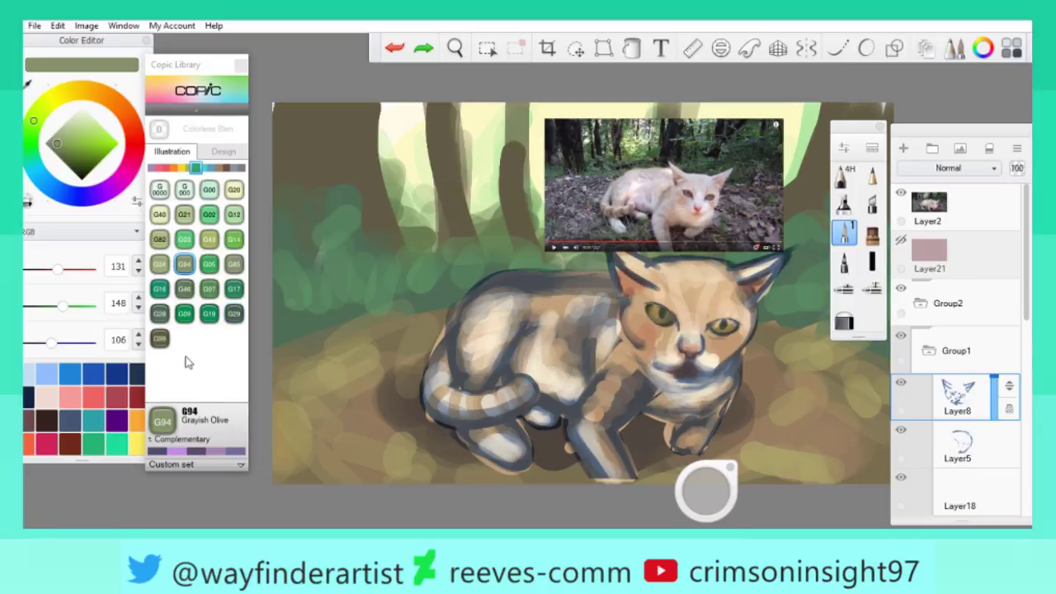
# Mute the olive to RGB 135, 144, 122 and recolour the face and ear line art on Layer8 and Layer5.
pyautogui.moveTo(56, 143); pyautogui.dragTo(53, 142)
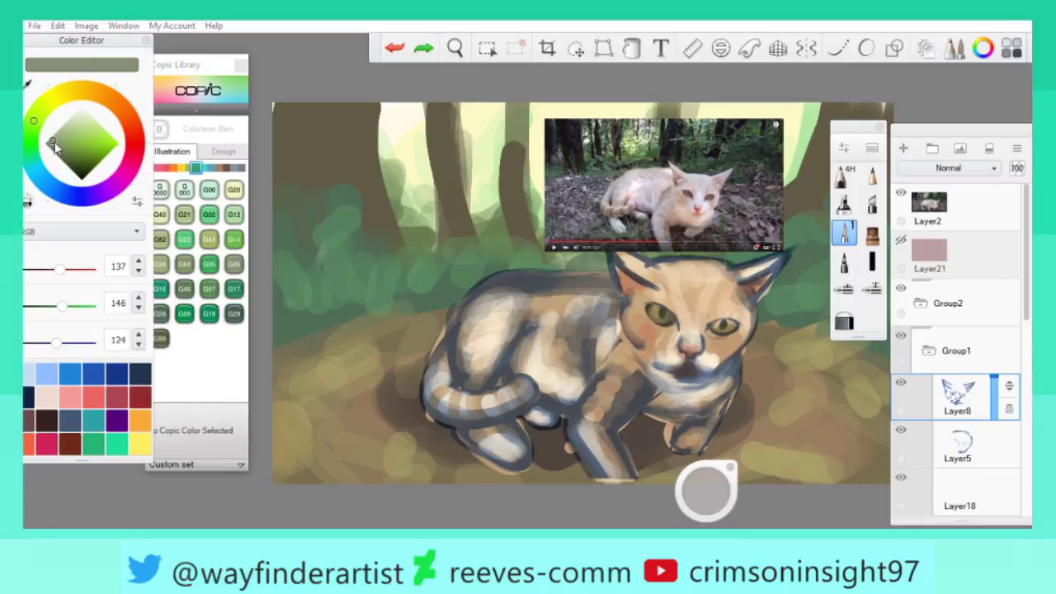
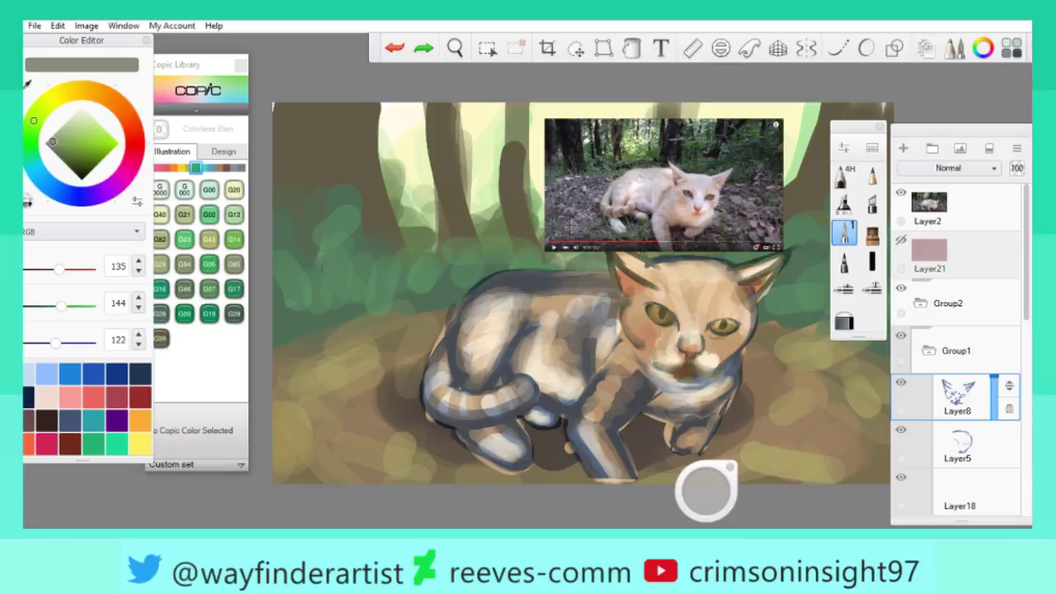
pyautogui.click(975, 443)
pyautogui.hotkey('ctrl', 'z')
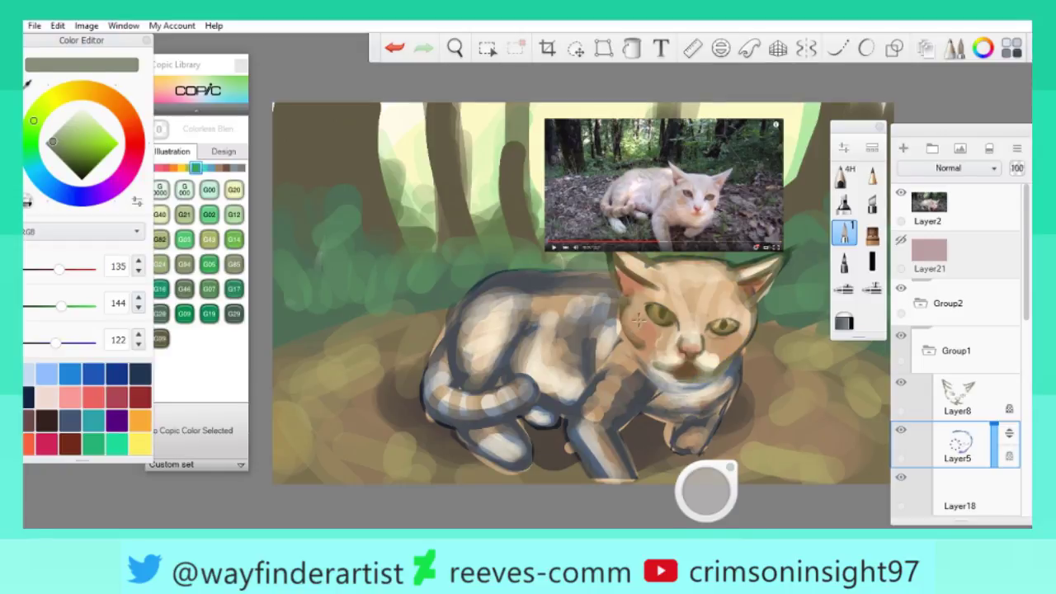
# Collapse Group1, expand Group3 and recolour Layer16's line art around the cat's chin with the grey-green.
pyautogui.moveTo(791, 317); pyautogui.dragTo(721, 313)
pyautogui.click(929, 350)
pyautogui.click(929, 398)
pyautogui.click(937, 459)
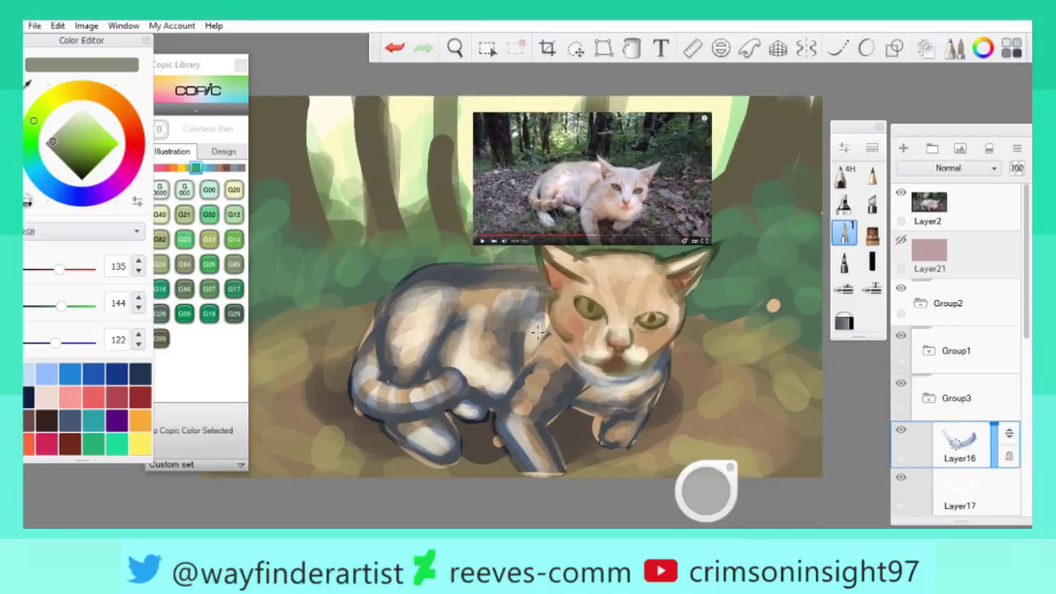
pyautogui.click(920, 303)
pyautogui.click(920, 303)
# Collapse Group3, lock the transparency of Layer13 in Group4 and recolour the tail's line art grey-green.
pyautogui.click(928, 397)
pyautogui.click(957, 491)
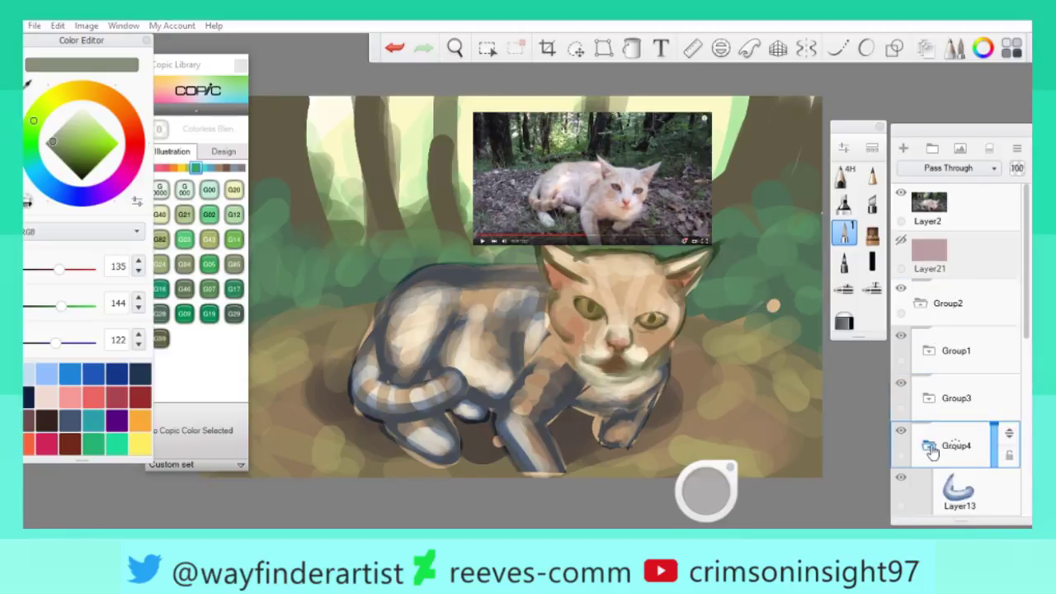
pyautogui.hotkey('ctrl', 'z')
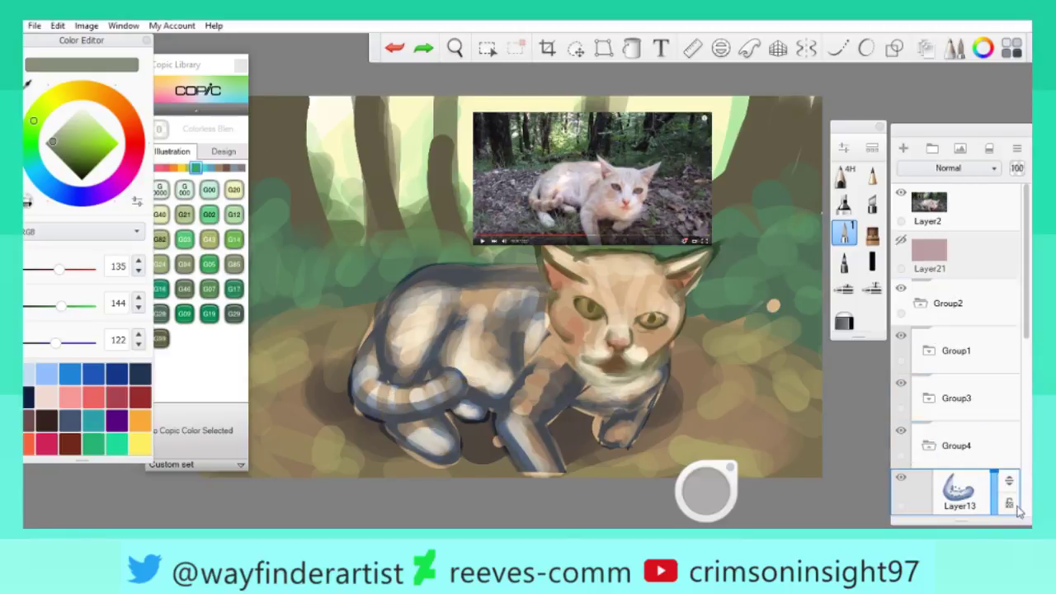
pyautogui.hotkey('ctrl', 'y')
pyautogui.hotkey('ctrl', 'y')
pyautogui.hotkey('ctrl', 'y')
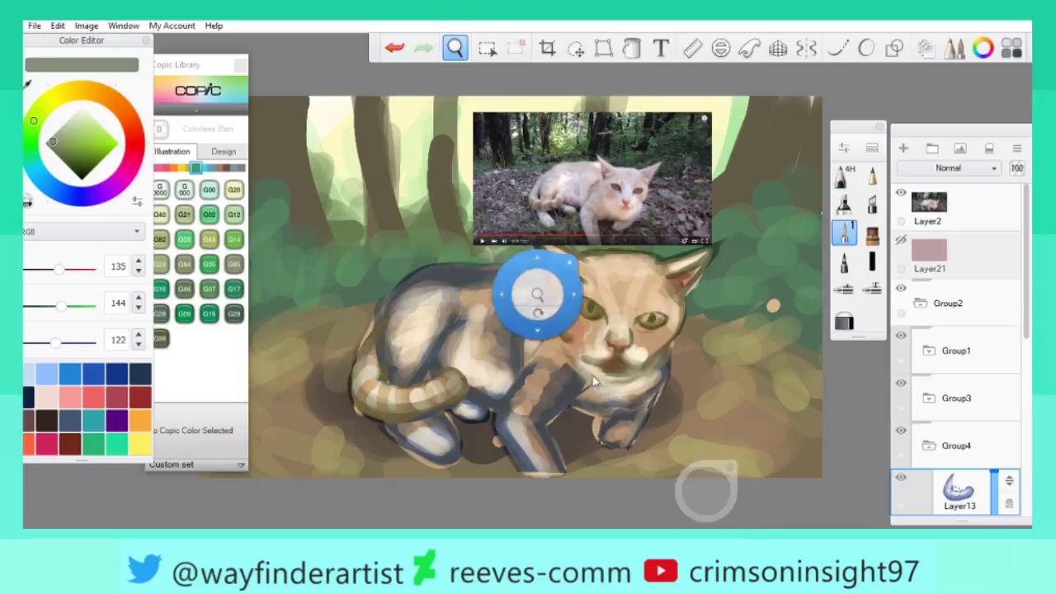
# Recolour Layer10's line art on the cat's front and hind legs with the same grey-green.
pyautogui.moveTo(564, 329); pyautogui.dragTo(587, 243)
pyautogui.moveTo(1026, 322); pyautogui.dragTo(1014, 441)
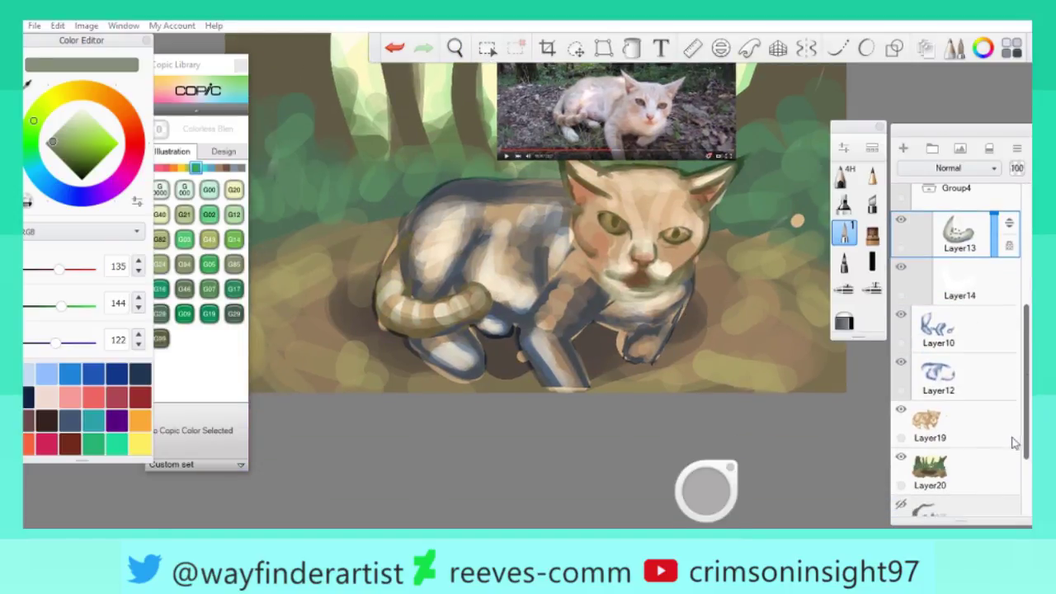
pyautogui.click(948, 330)
pyautogui.moveTo(602, 280); pyautogui.dragTo(561, 363)
pyautogui.moveTo(559, 279); pyautogui.dragTo(521, 368)
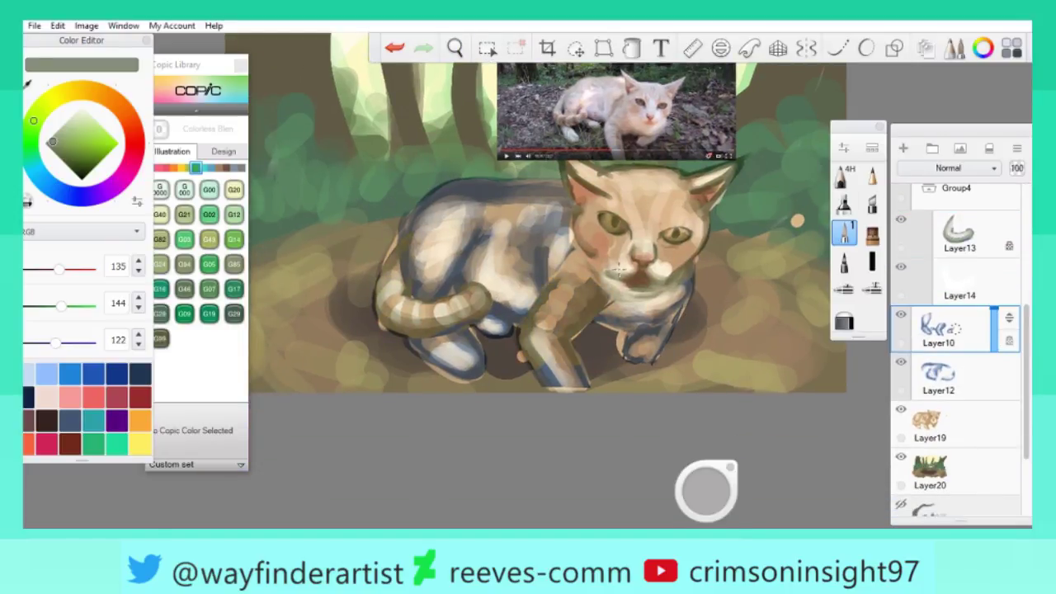
pyautogui.moveTo(629, 330); pyautogui.dragTo(653, 359)
pyautogui.moveTo(470, 227); pyautogui.dragTo(470, 281)
pyautogui.moveTo(468, 334); pyautogui.dragTo(468, 375)
pyautogui.moveTo(471, 191); pyautogui.dragTo(457, 281)
pyautogui.moveTo(443, 272)
pyautogui.mouseDown()
pyautogui.moveTo(439, 371)
pyautogui.moveTo(422, 354)
pyautogui.mouseUp()
pyautogui.moveTo(407, 223); pyautogui.dragTo(409, 297)
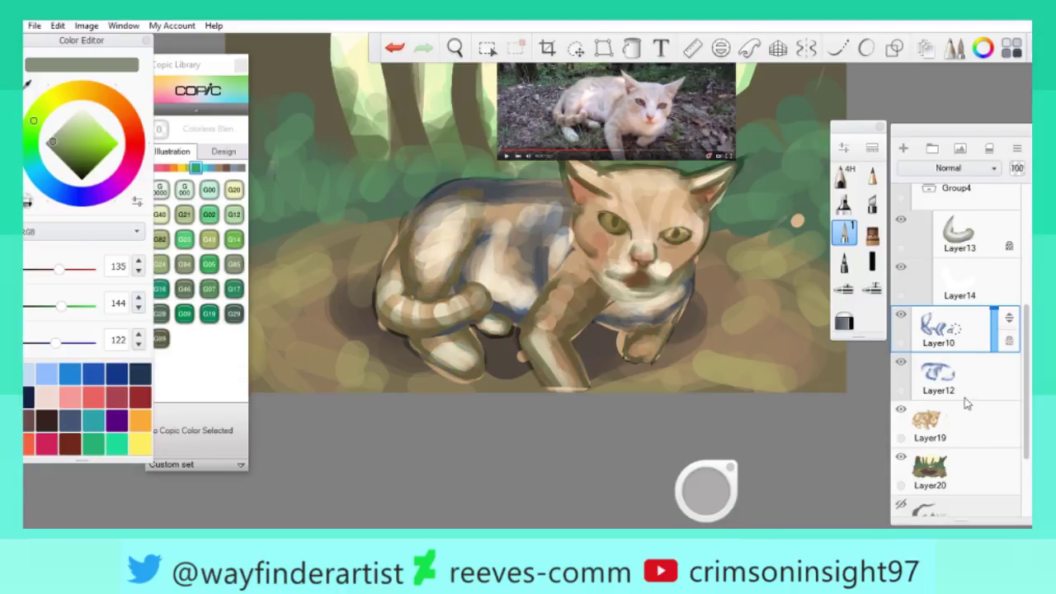
# Recolour Layer12's blue line art and shading on the cat's back, belly, shoulder and chest grey-green.
pyautogui.click(966, 380)
pyautogui.moveTo(511, 322); pyautogui.dragTo(477, 239)
pyautogui.moveTo(479, 206); pyautogui.dragTo(428, 183)
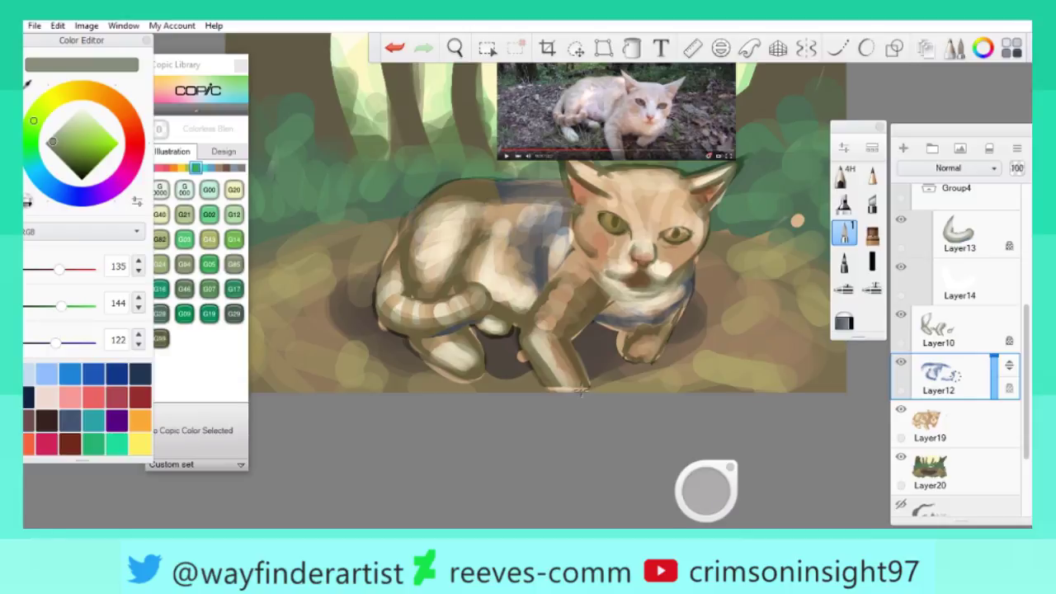
pyautogui.moveTo(532, 288); pyautogui.dragTo(532, 219)
pyautogui.moveTo(569, 185); pyautogui.dragTo(528, 235)
pyautogui.moveTo(609, 317); pyautogui.dragTo(640, 326)
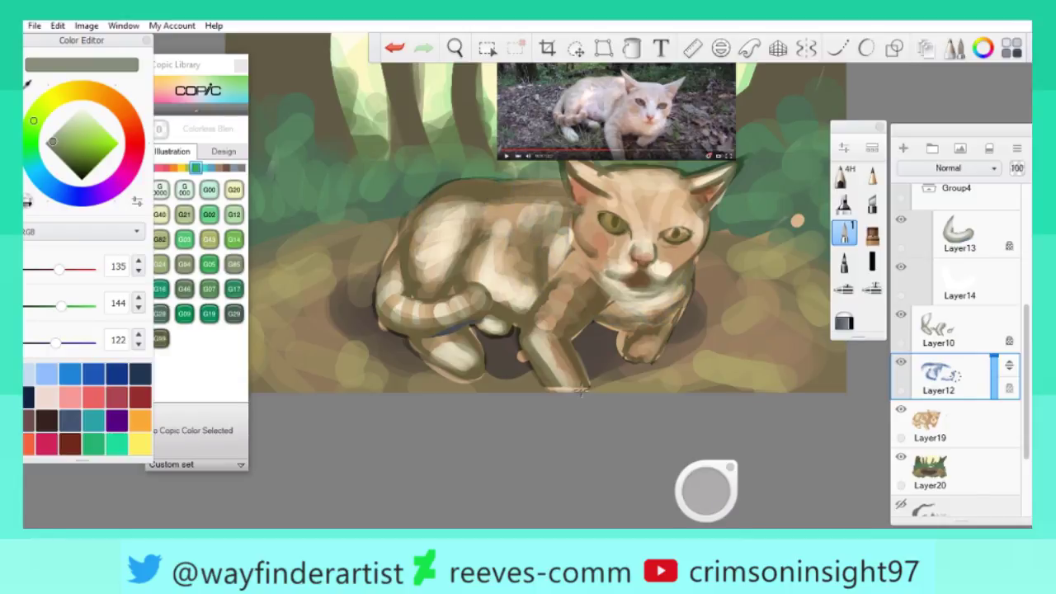
# Collapse Group2, hide the reference photo on Layer2, select Layer19 and switch to a different brush.
pyautogui.scroll(-5, 588, 286)
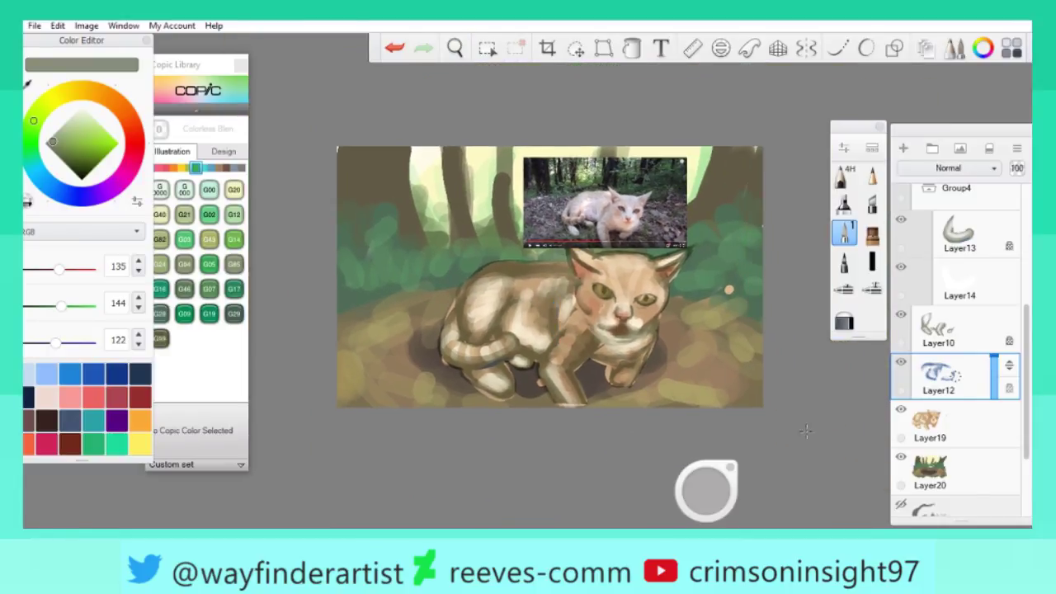
pyautogui.click(981, 438)
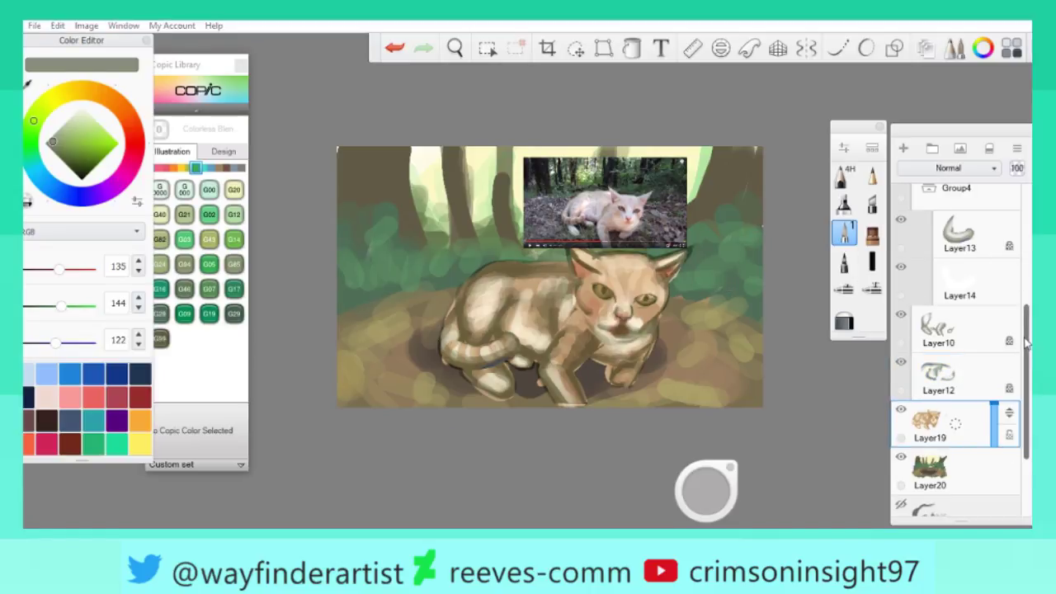
pyautogui.scroll(5, 921, 281)
pyautogui.click(922, 280)
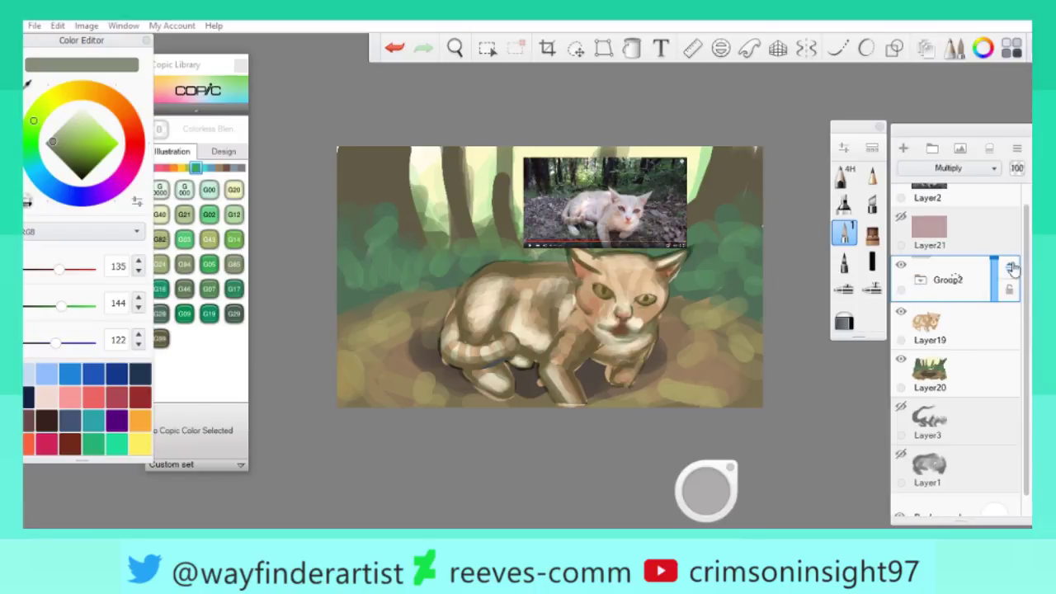
pyautogui.scroll(1, 999, 224)
pyautogui.click(940, 219)
pyautogui.click(901, 193)
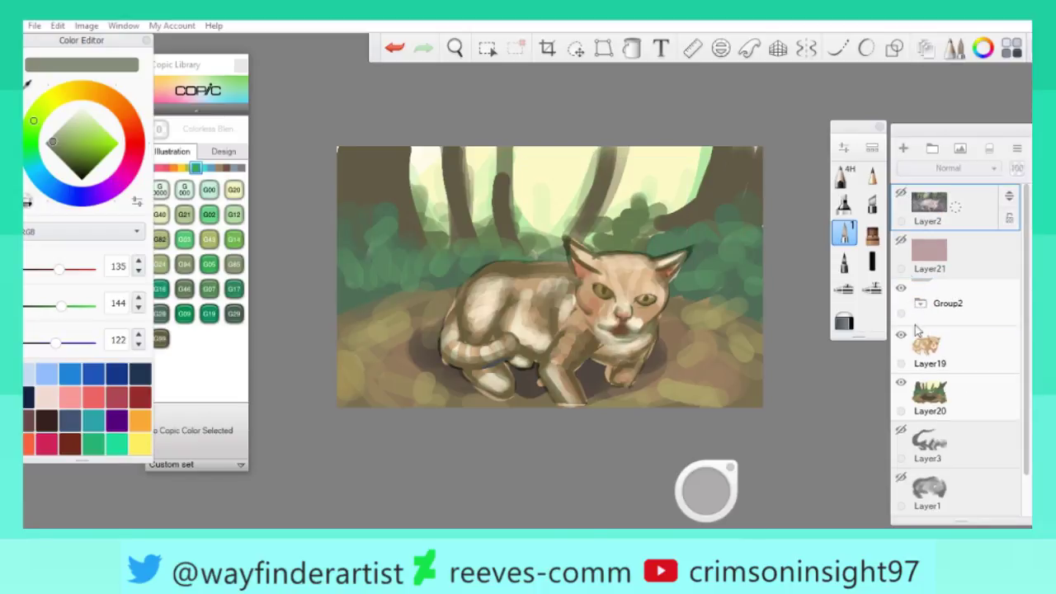
pyautogui.click(957, 353)
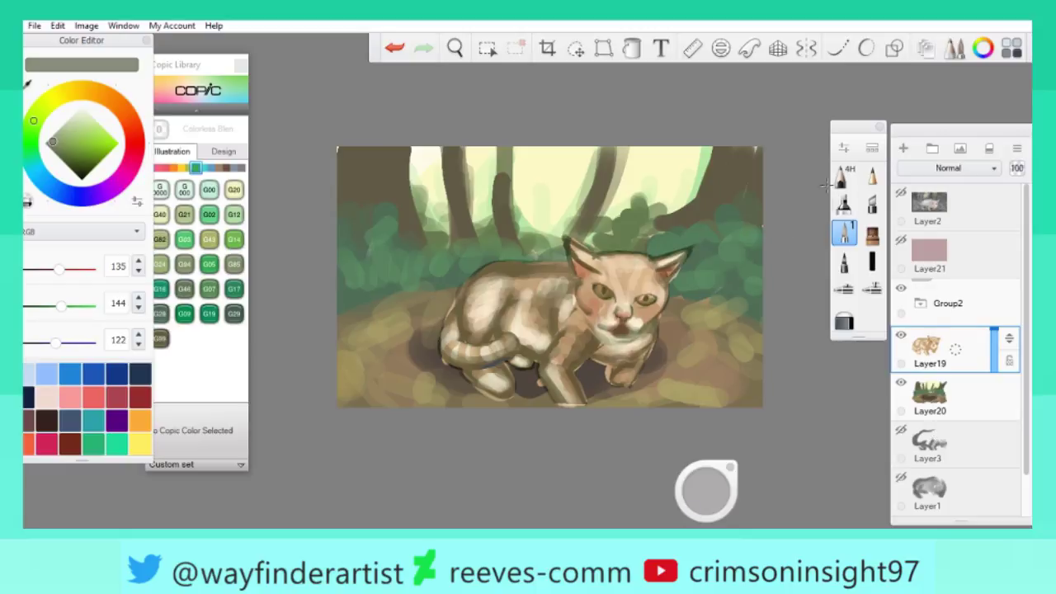
pyautogui.click(842, 203)
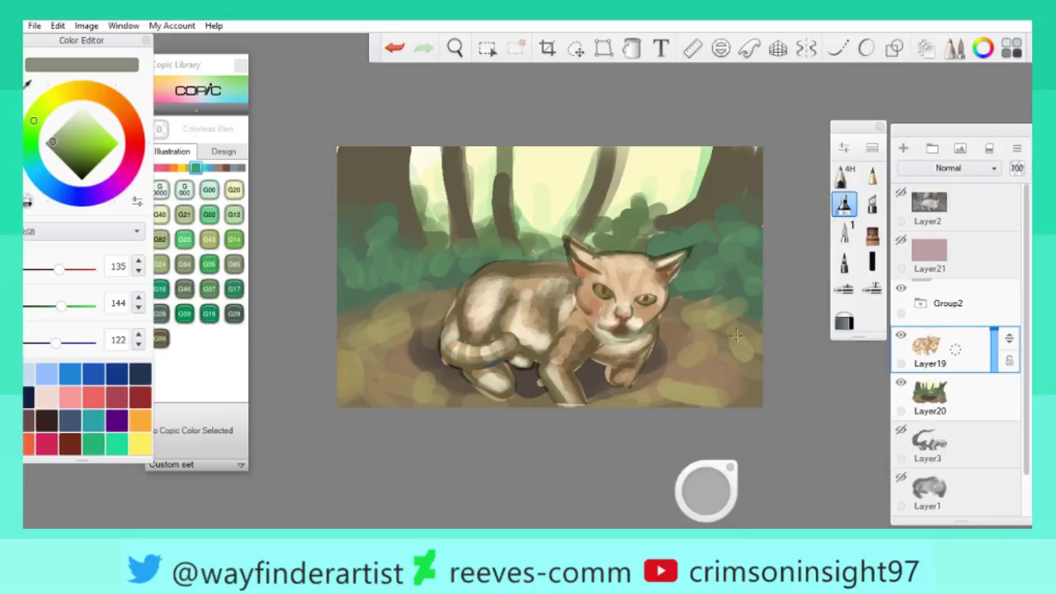
# Try signing the painting's lower right corner in dark blue, RGB 20, 55, 136.
pyautogui.click(124, 378)
pyautogui.press('space')
pyautogui.moveTo(718, 384); pyautogui.dragTo(743, 363)
pyautogui.moveTo(699, 426); pyautogui.dragTo(746, 416)
pyautogui.hotkey('ctrl', 'z')
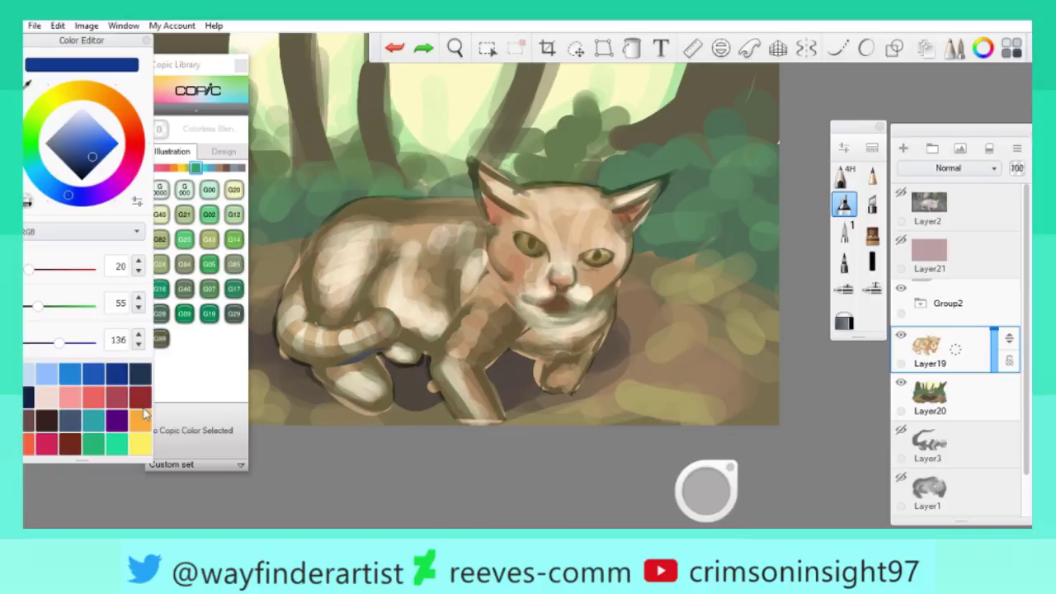
# Sign the painting's lower right corner in teal, RGB 45, 164, 168.
pyautogui.click(93, 421)
pyautogui.moveTo(669, 404)
pyautogui.mouseDown()
pyautogui.moveTo(701, 408)
pyautogui.moveTo(672, 414)
pyautogui.moveTo(747, 382)
pyautogui.mouseUp()
pyautogui.press('space')
pyautogui.moveTo(667, 320); pyautogui.dragTo(716, 361)
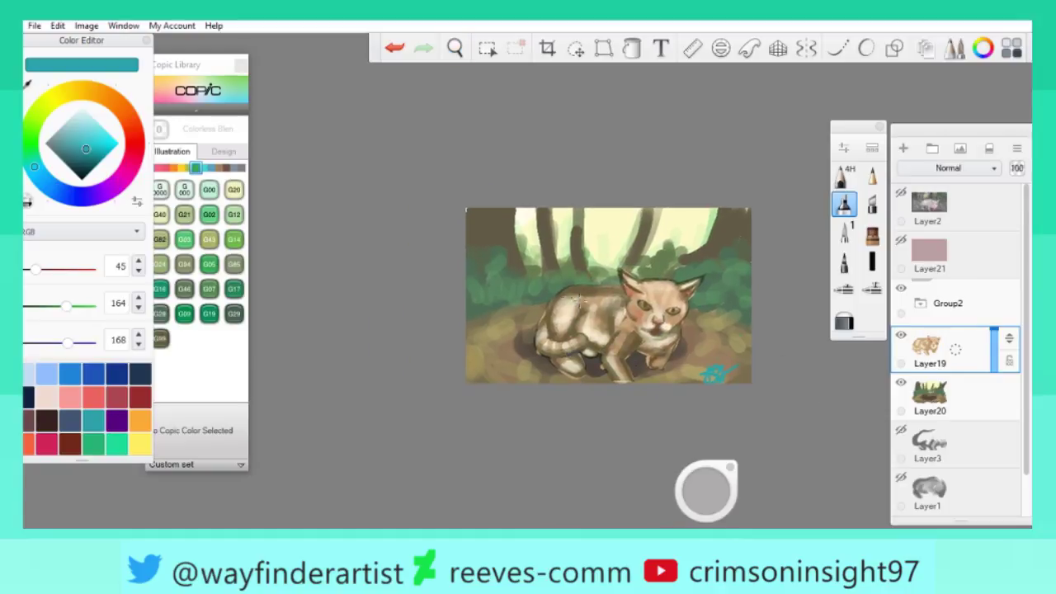
# Compare the finished cat with Group2's line art hidden and shown, viewing the whole painting.
pyautogui.scroll(5, 771, 337)
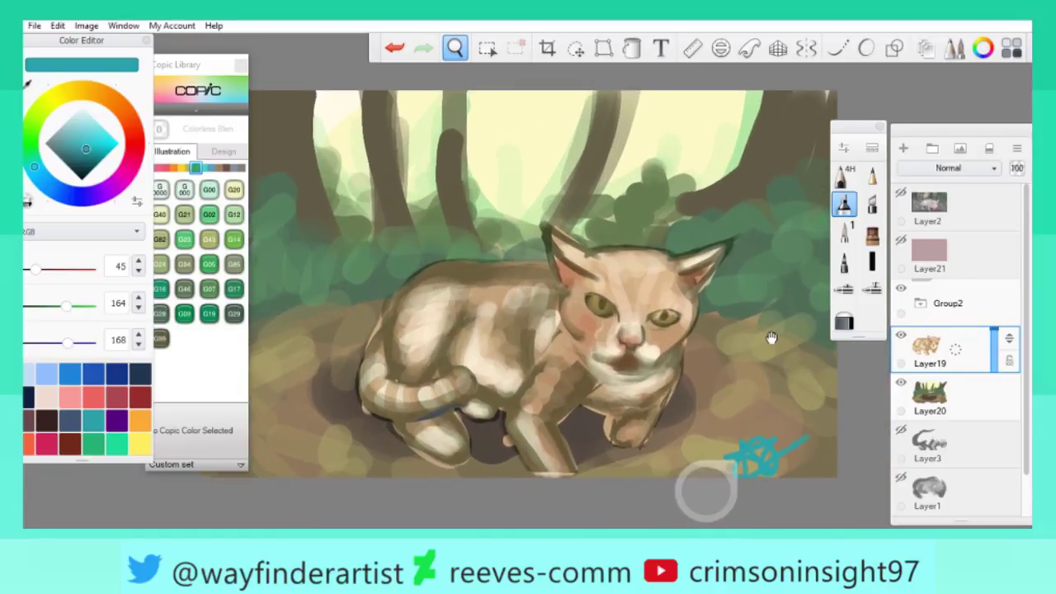
pyautogui.scroll(-3, 771, 337)
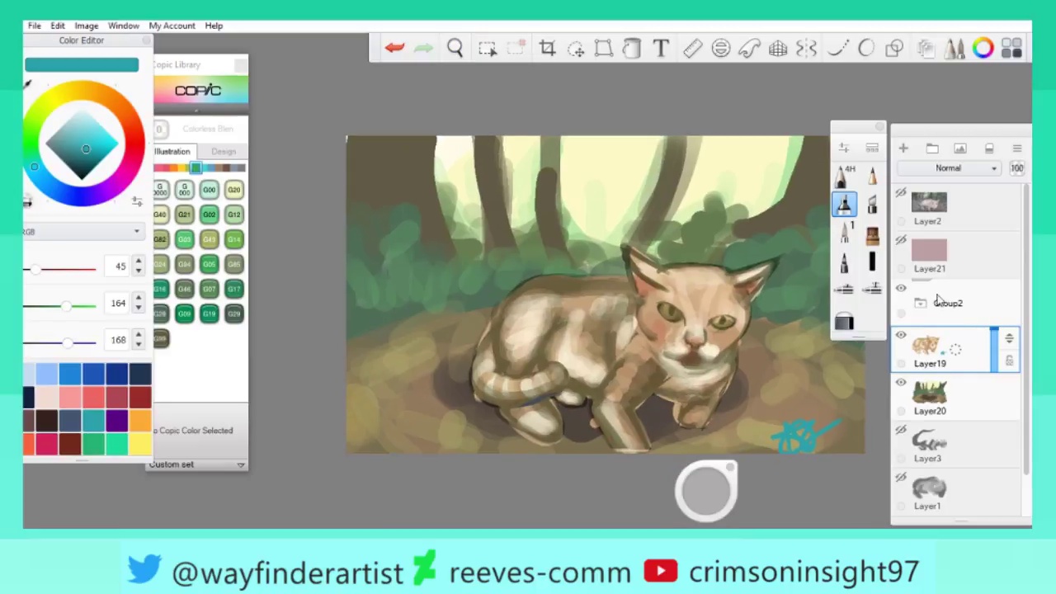
pyautogui.click(900, 288)
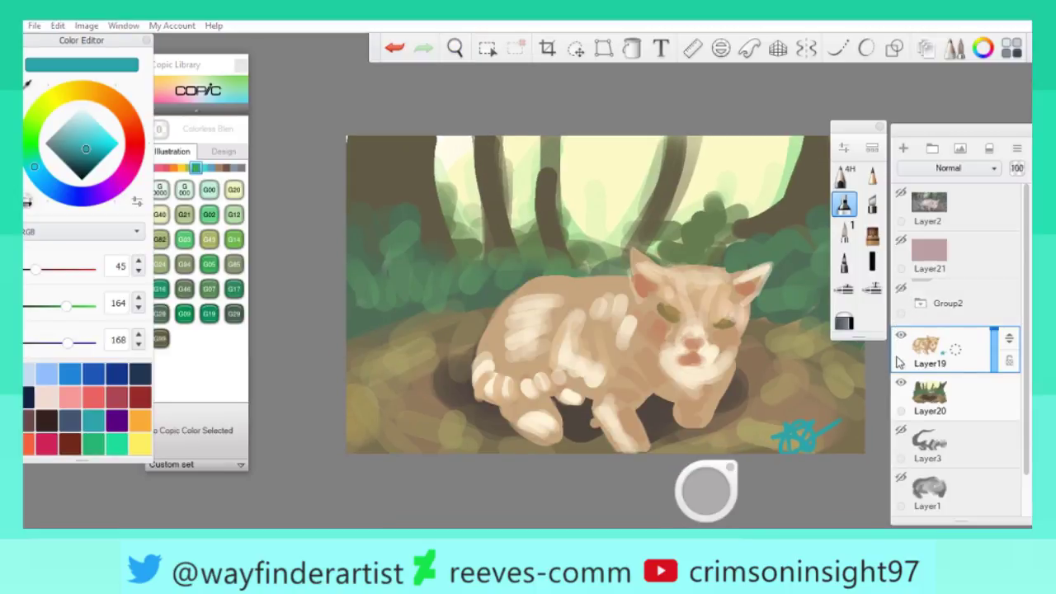
pyautogui.hotkey('ctrl', 'z')
pyautogui.moveTo(736, 364)
pyautogui.mouseDown()
pyautogui.moveTo(714, 356)
pyautogui.moveTo(728, 350)
pyautogui.moveTo(687, 371)
pyautogui.mouseUp()
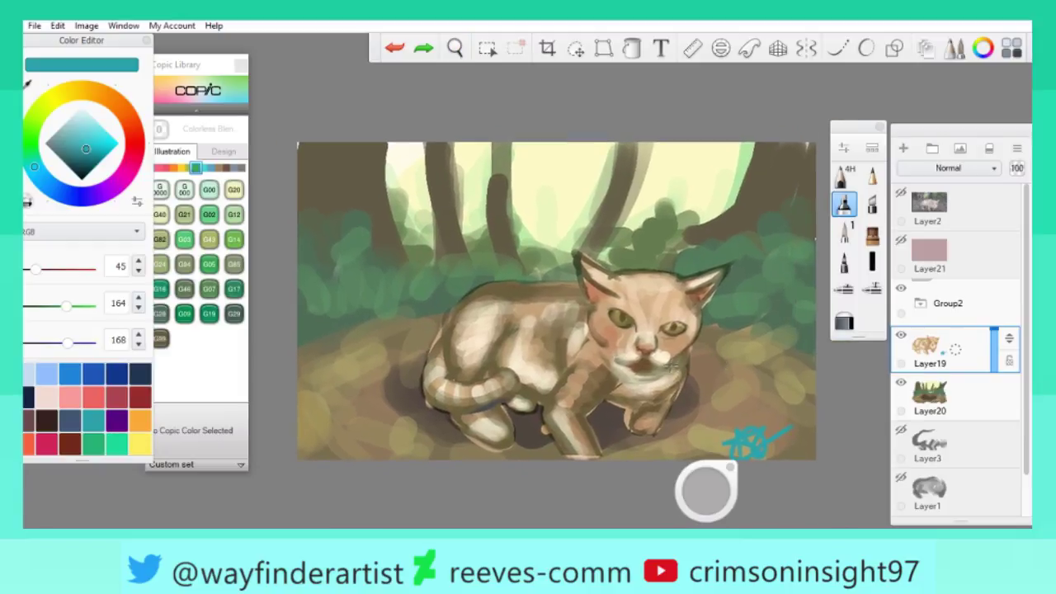
pyautogui.press('space')
# Save the painting as a TIFF file in the Streamed folder, with a name beginning "Forest C".
pyautogui.click(790, 368)
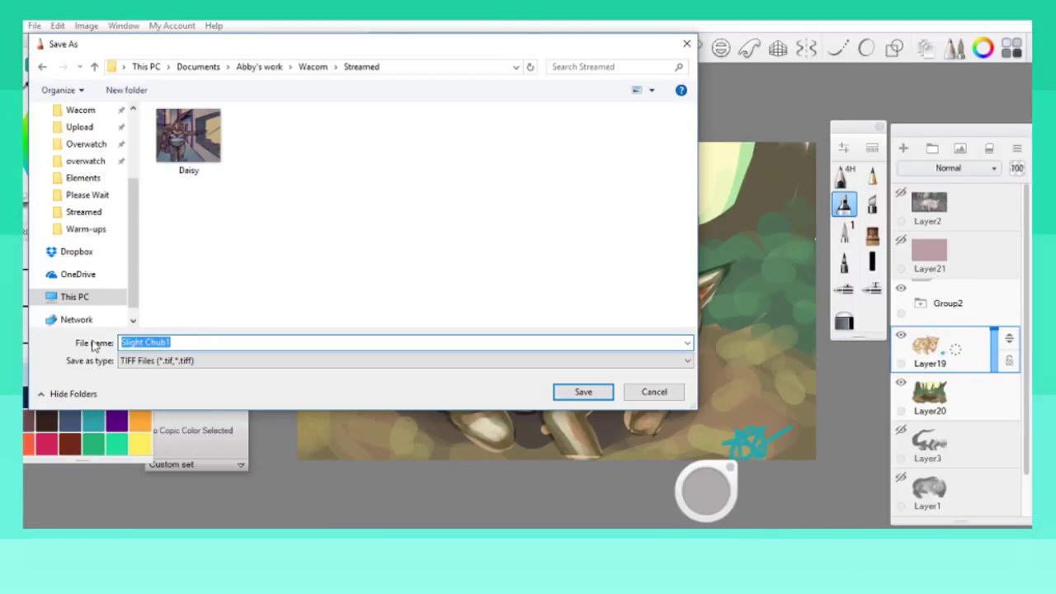
pyautogui.press('BackSpace')
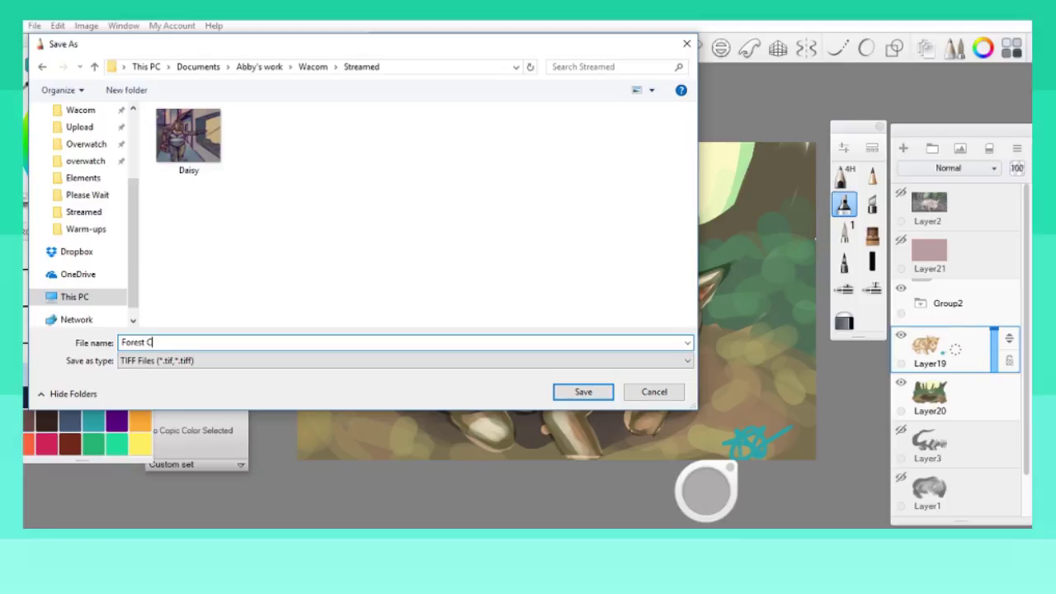
pyautogui.press('Return')
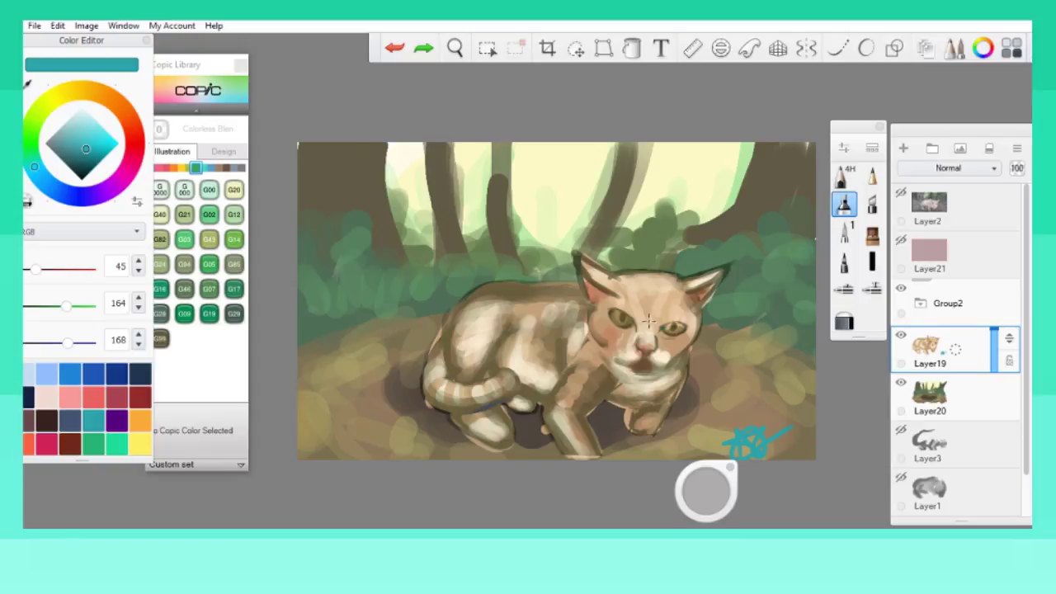
# Start a new blank canvas and begin adding an image to it.
pyautogui.moveTo(610, 366)
pyautogui.mouseDown()
pyautogui.moveTo(647, 382)
pyautogui.moveTo(685, 330)
pyautogui.mouseUp()
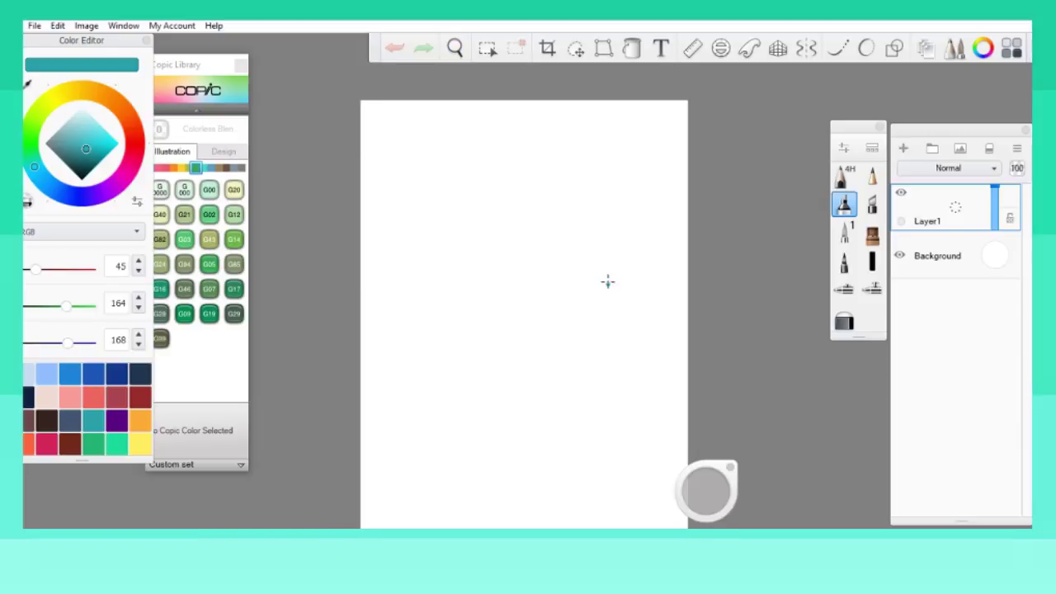
pyautogui.click(960, 147)
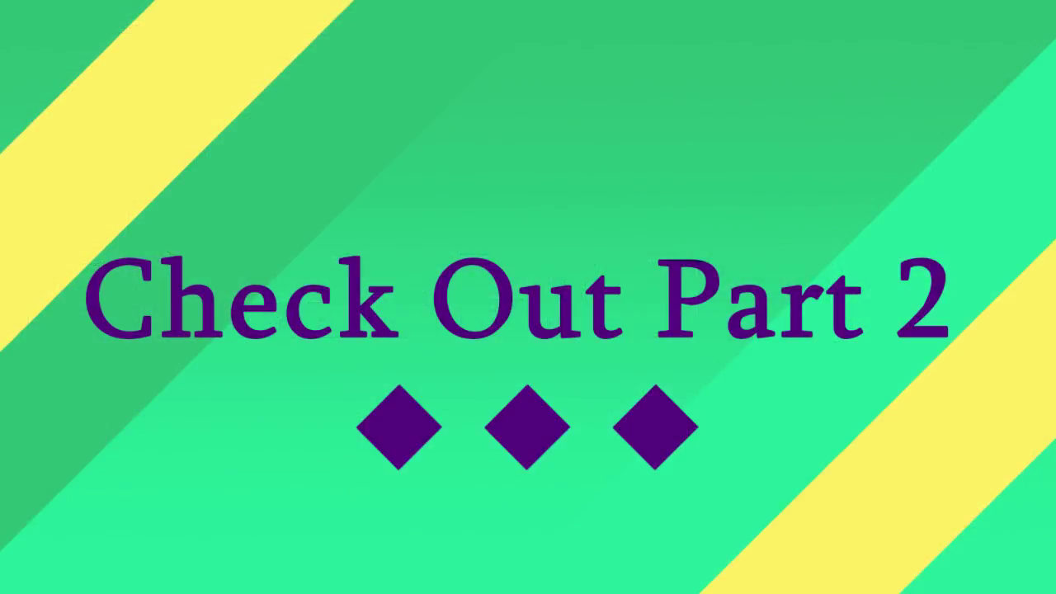